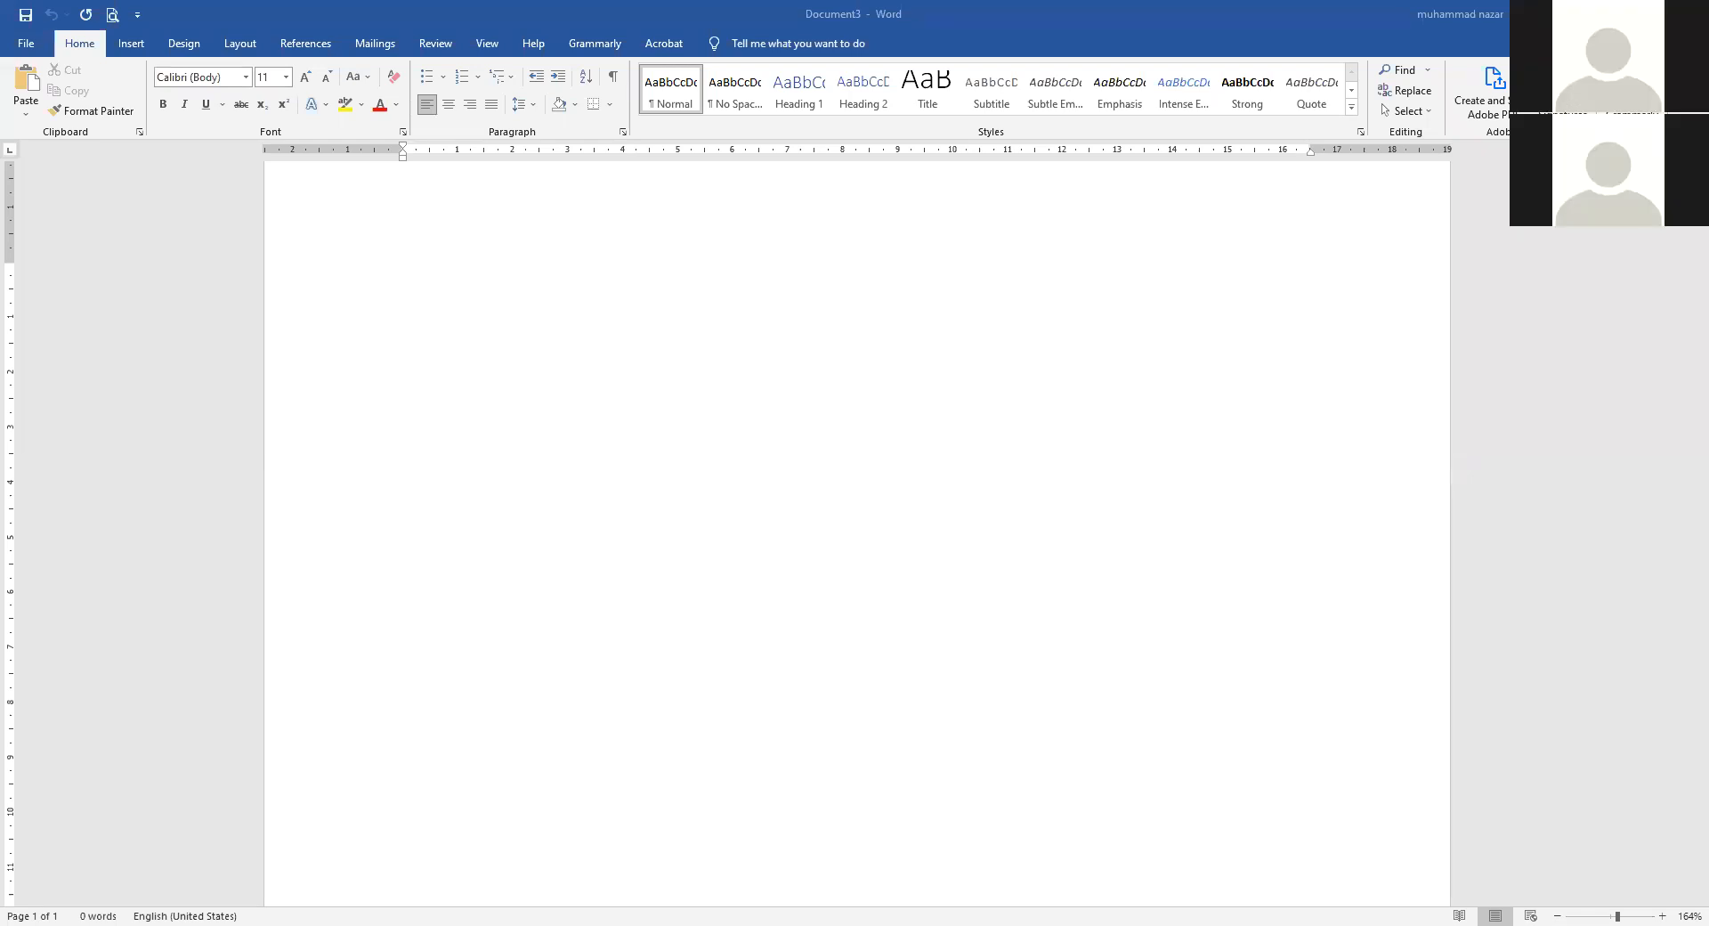
- Open the custom page margin settings and set both the top and left margins to 3 cm
scroll(443, 325, "up", 1)
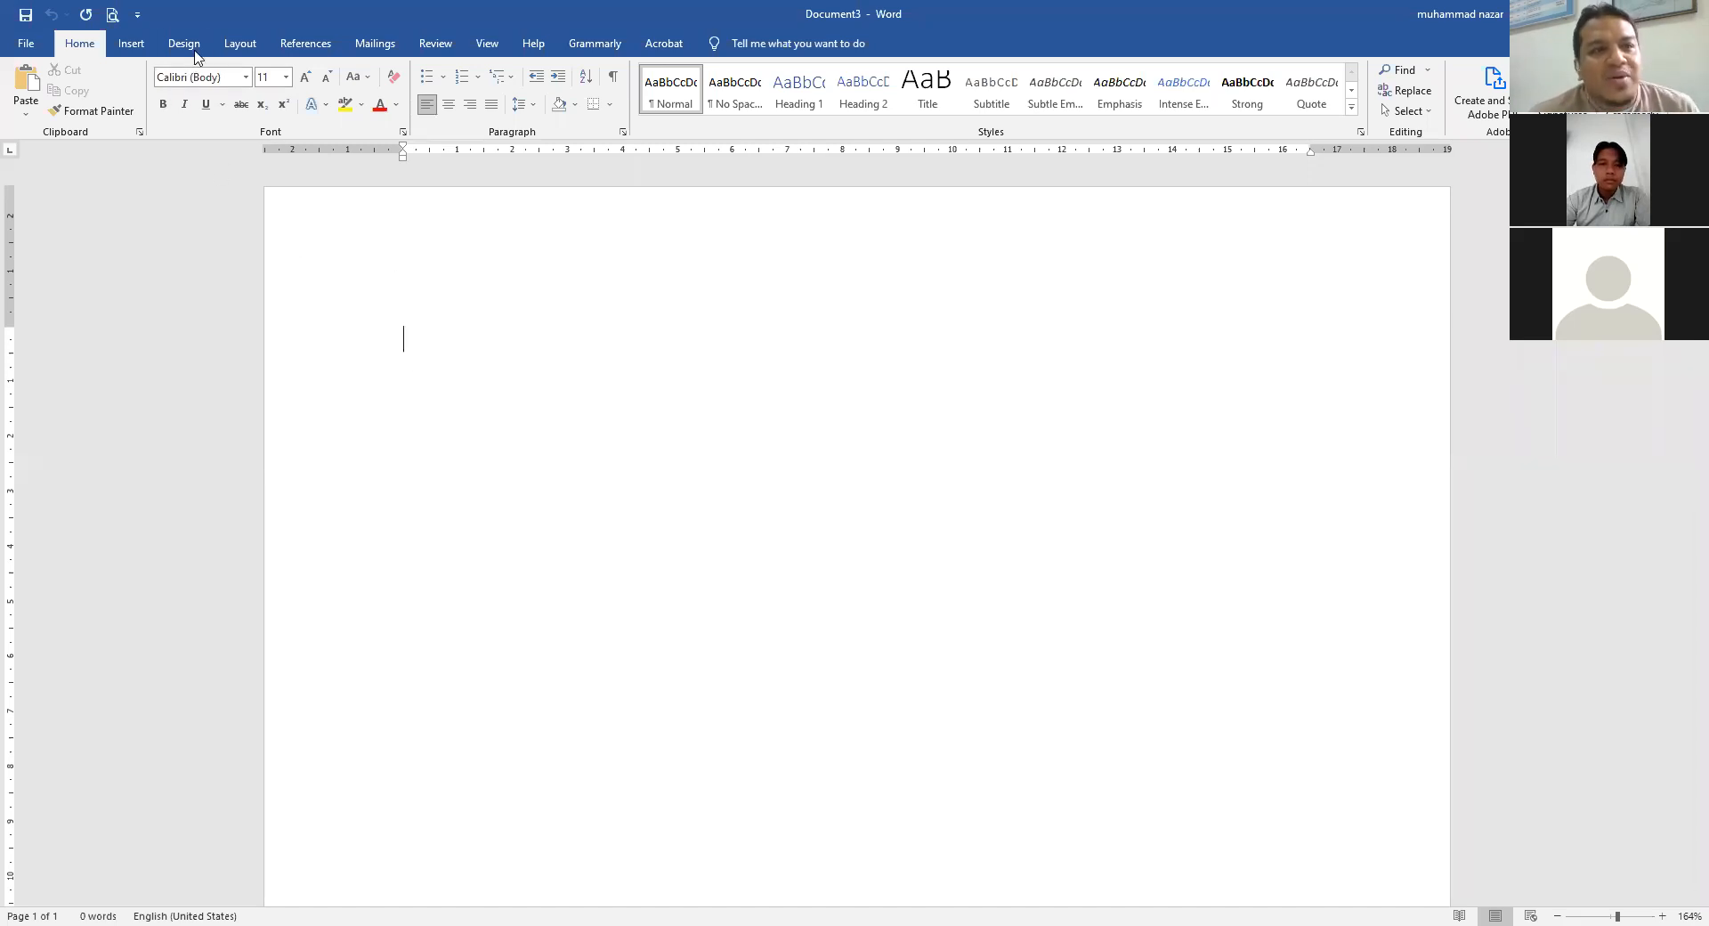
left_click(253, 49)
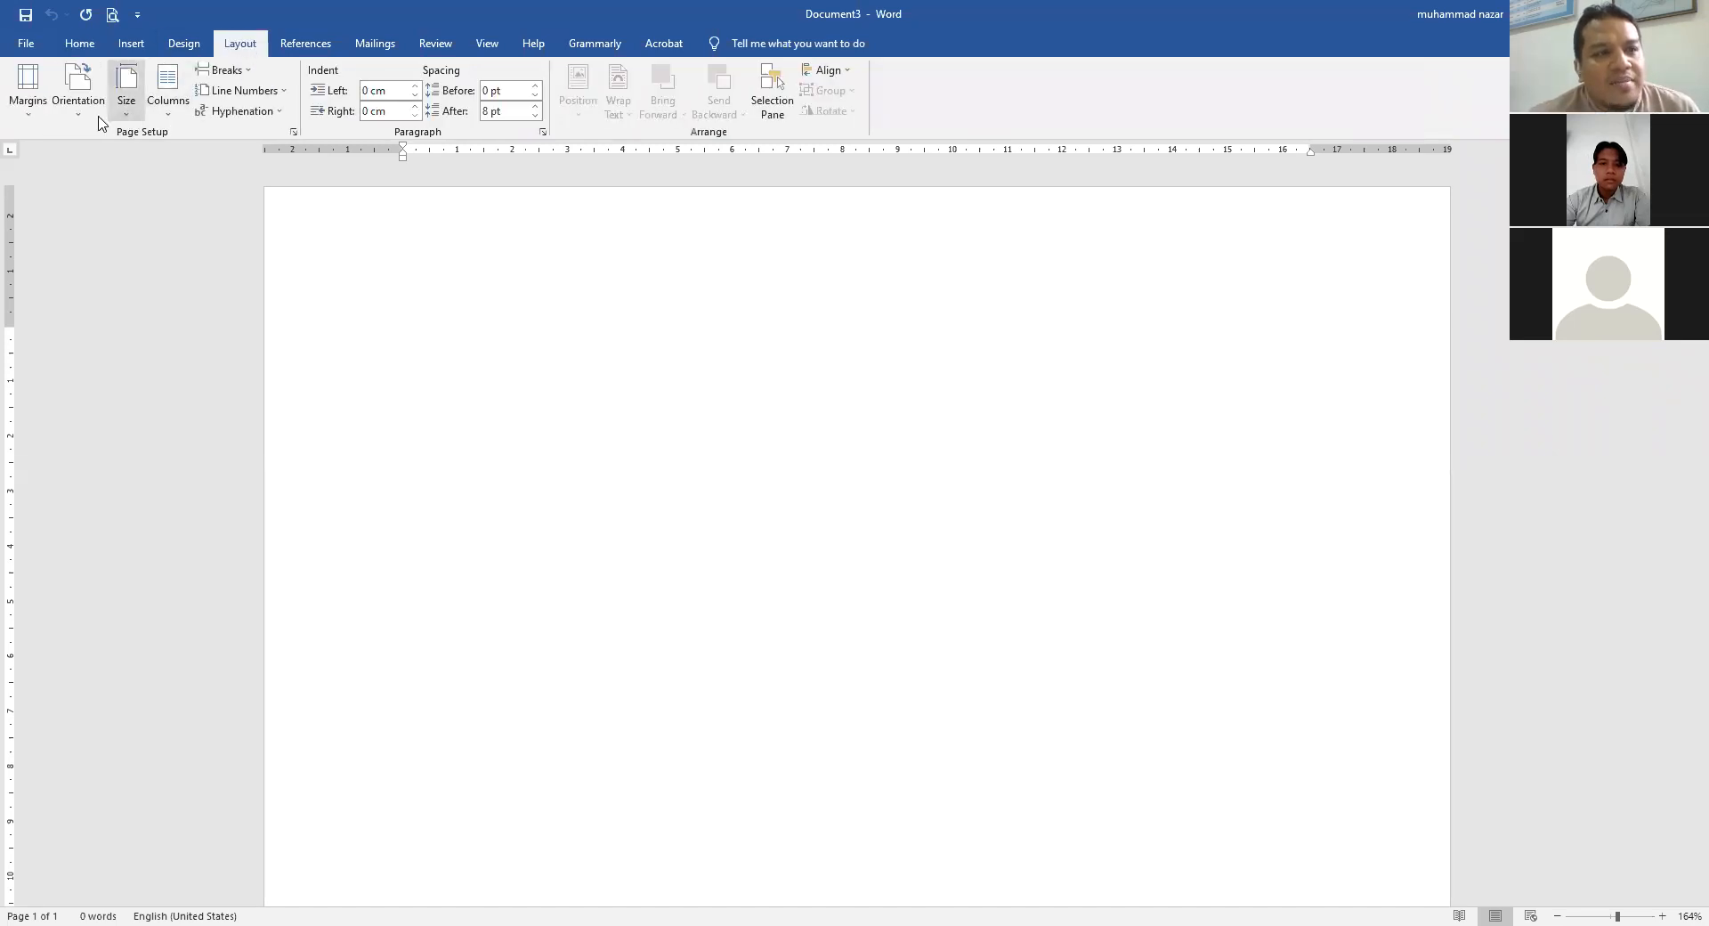
left_click(30, 124)
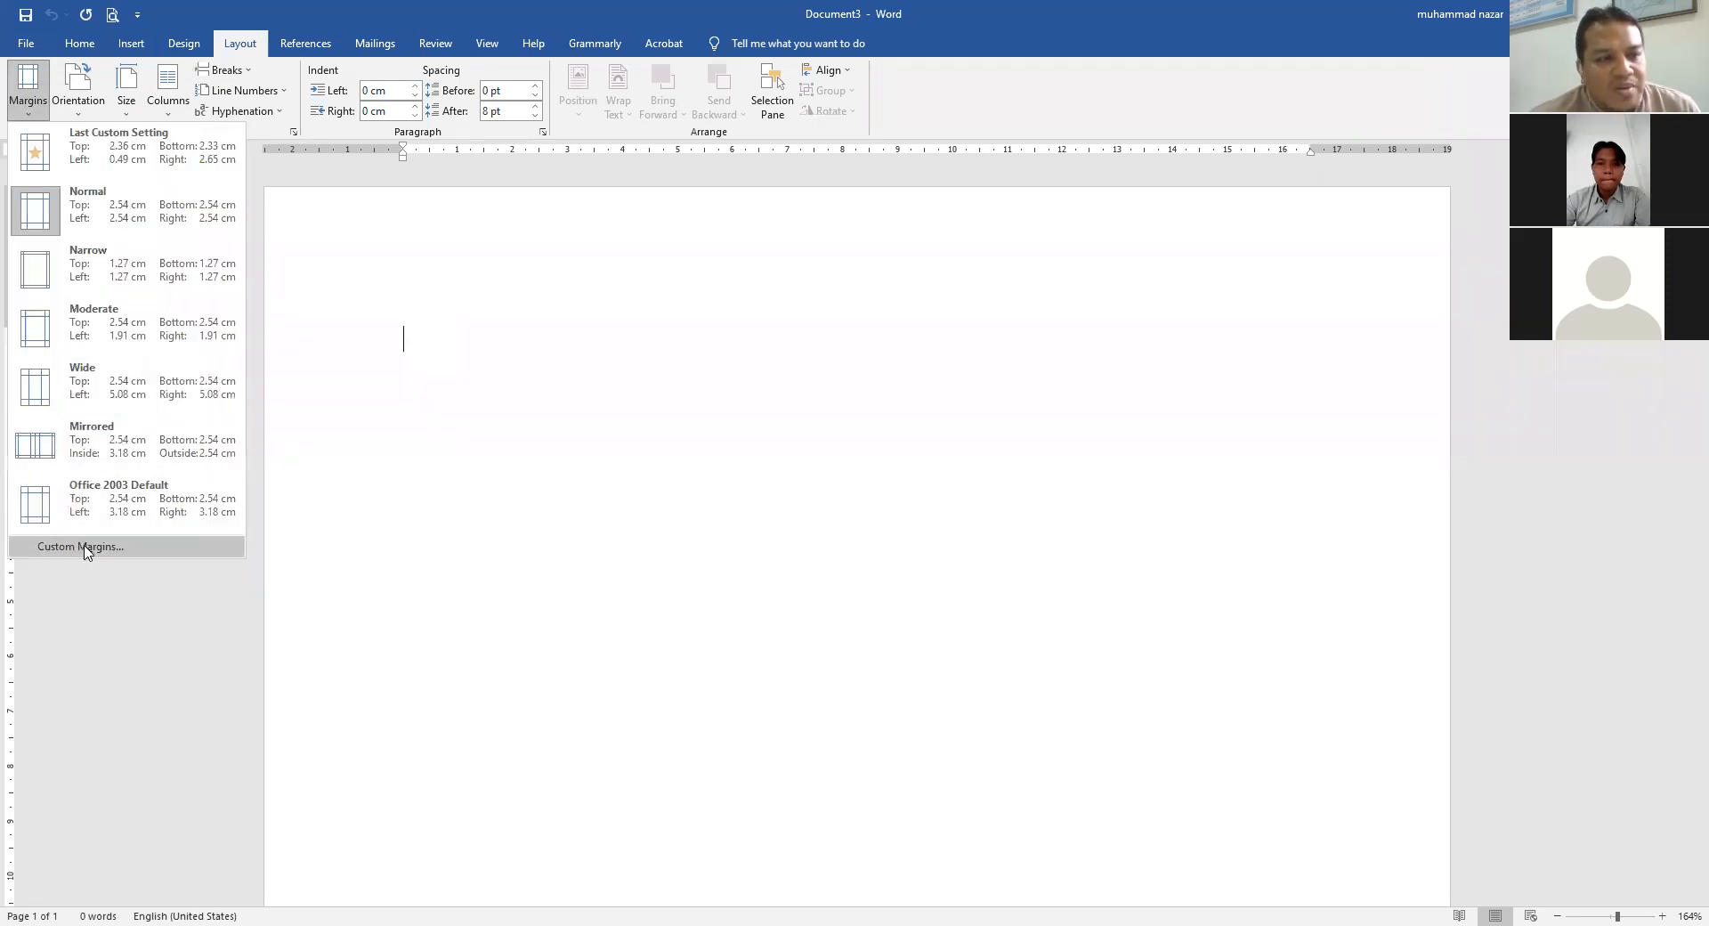
left_click(86, 548)
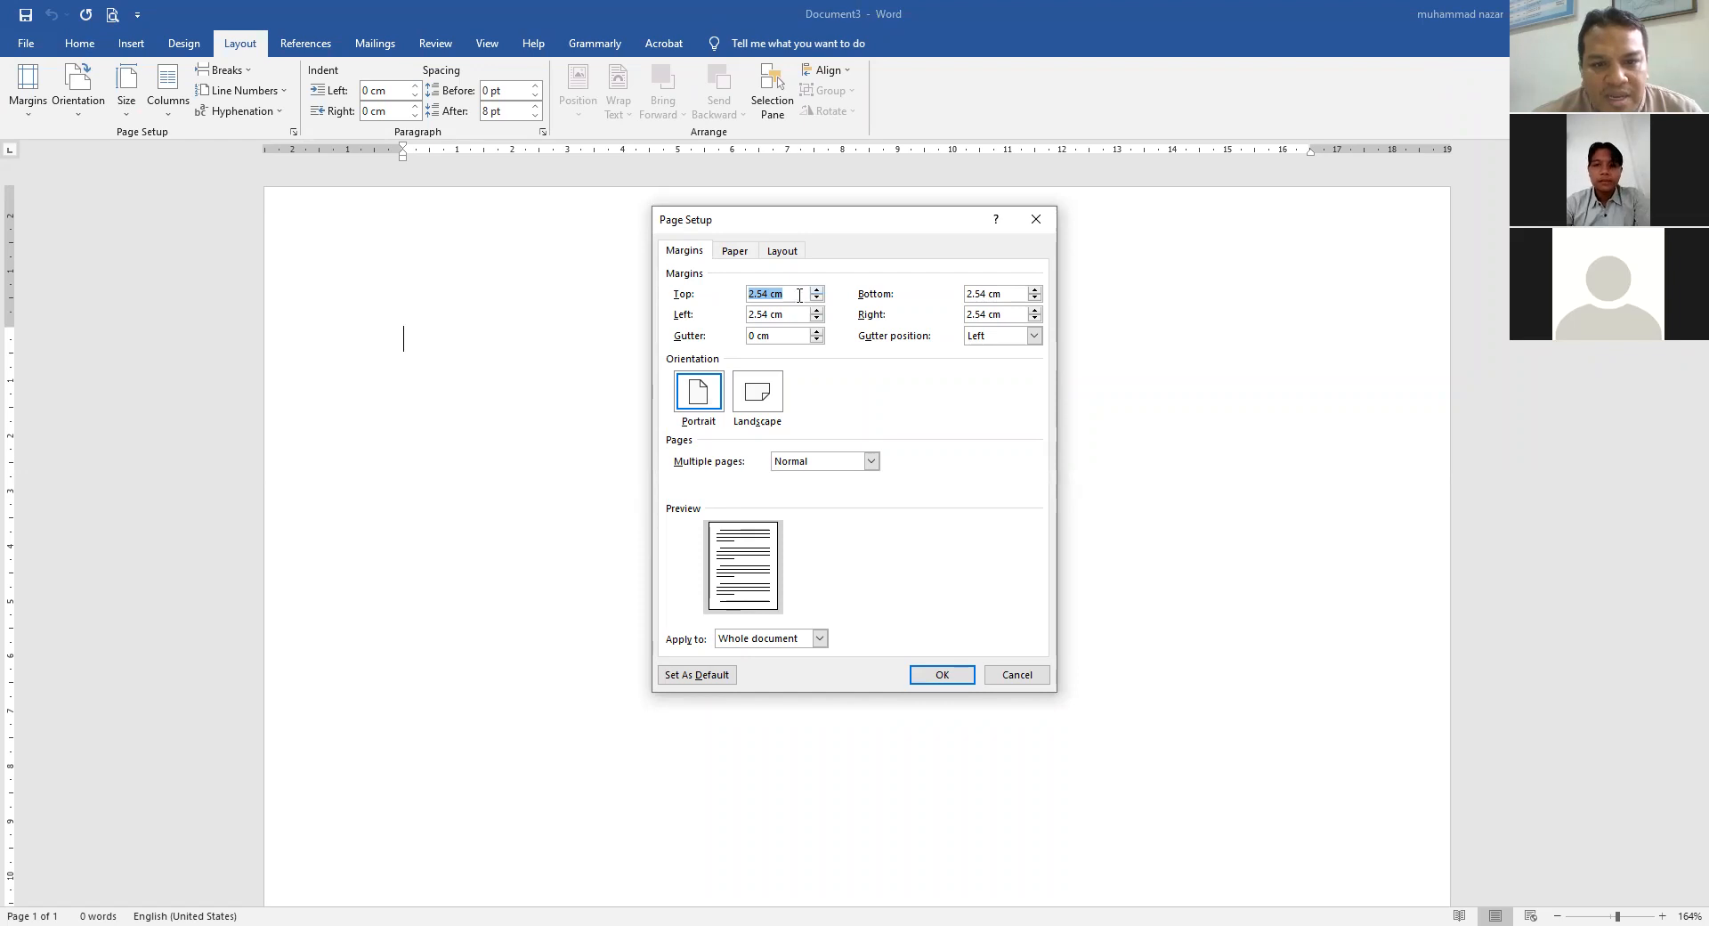
type("3")
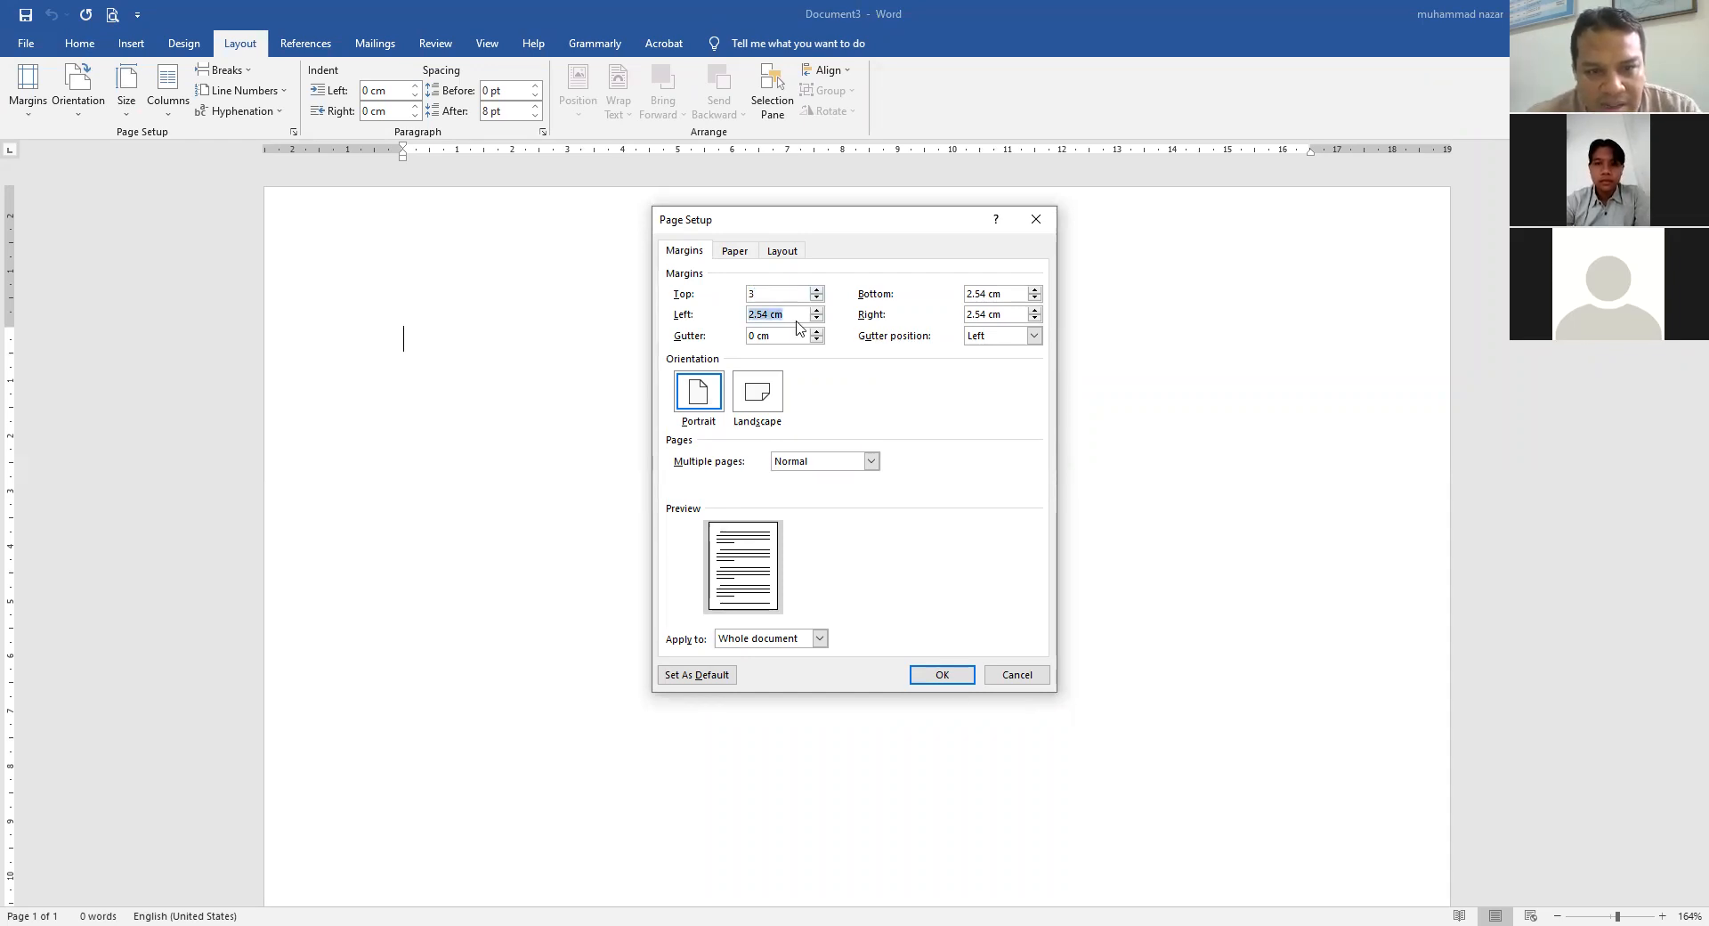
key("Tab")
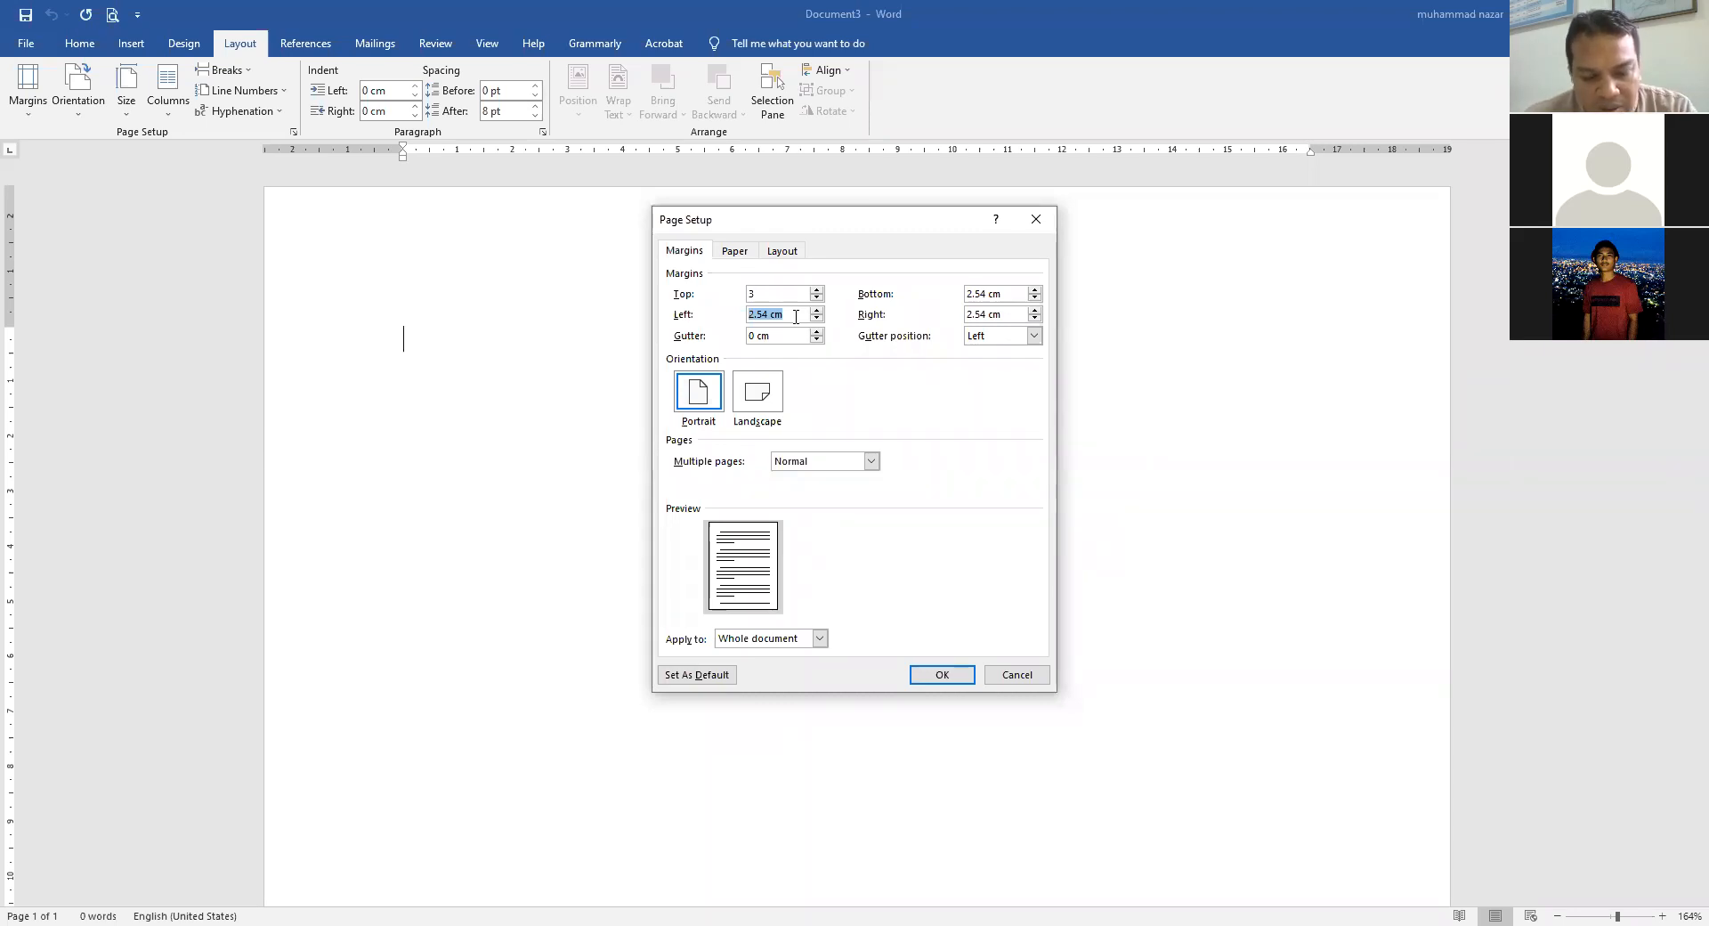
type("3")
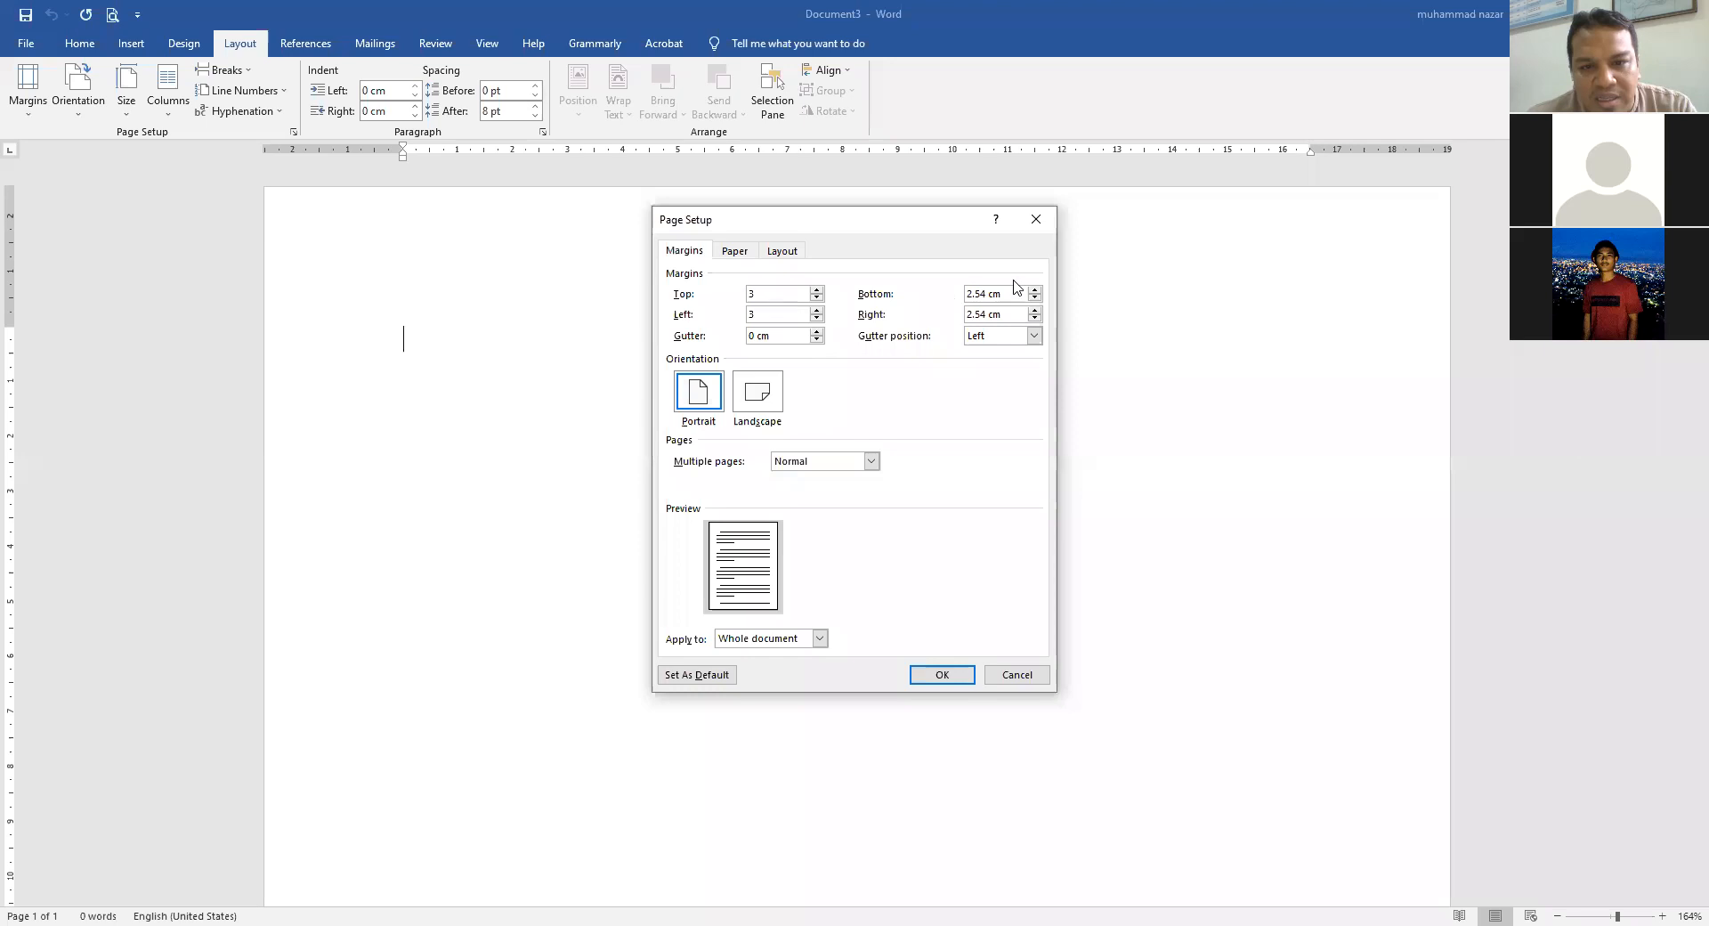
- Set the bottom margin to 2.5 cm and the right margin to 2 cm, and apply them to the whole document
left_click_drag(999, 293, 933, 302)
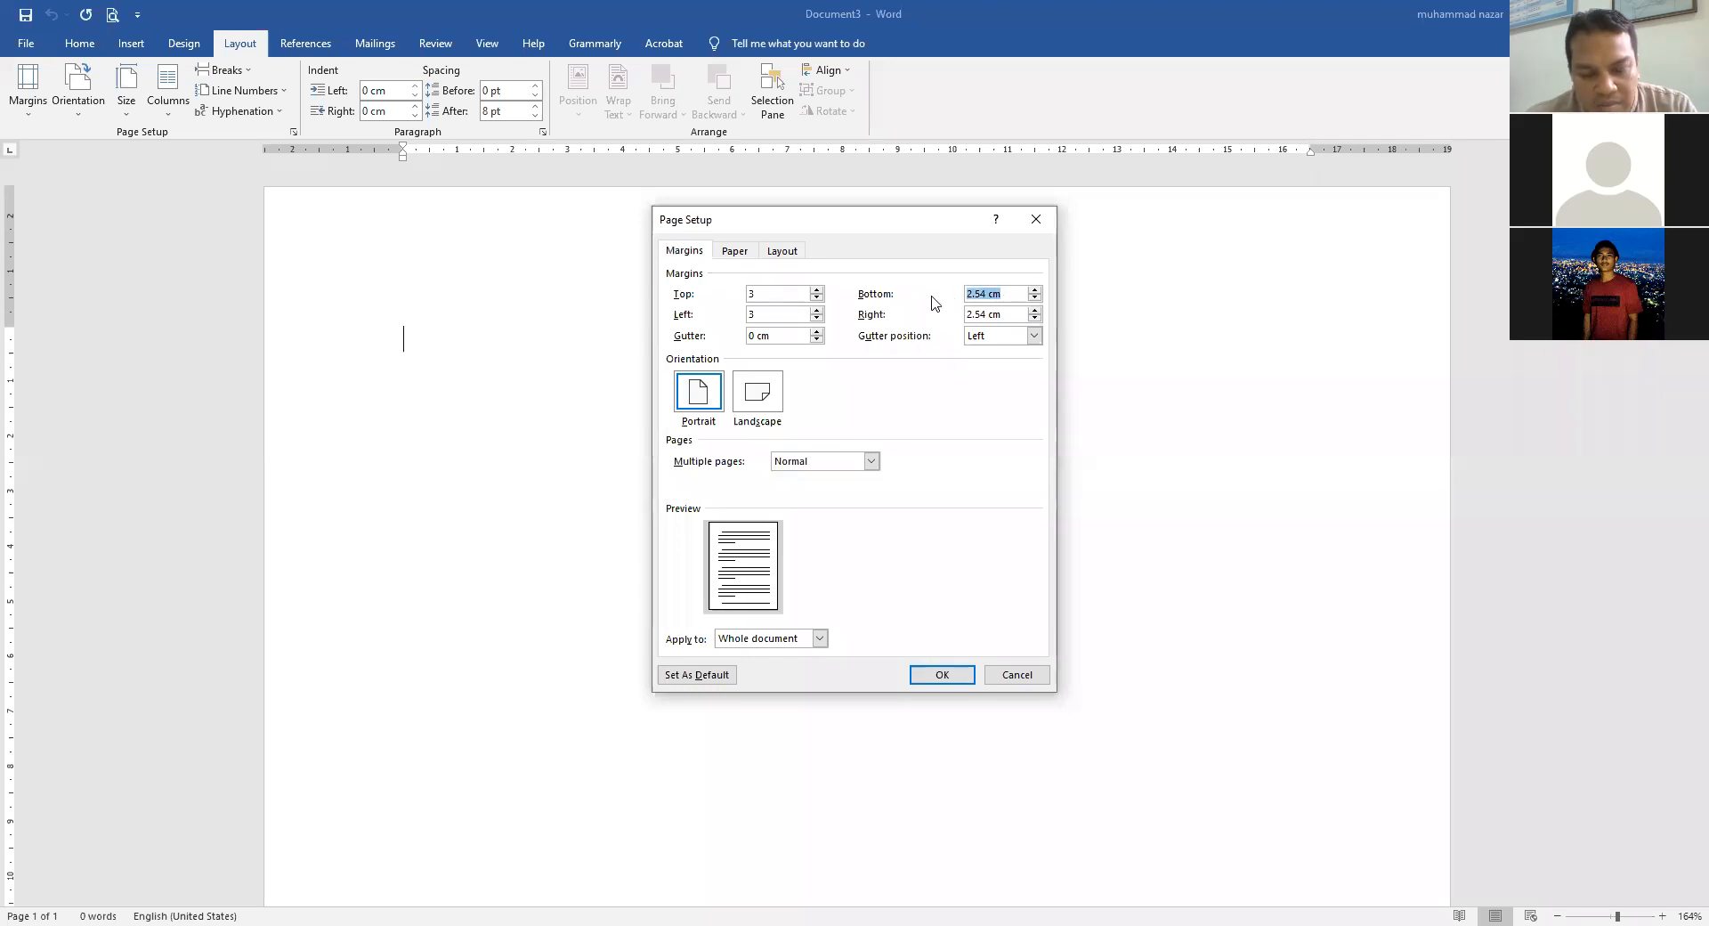
type("2.5")
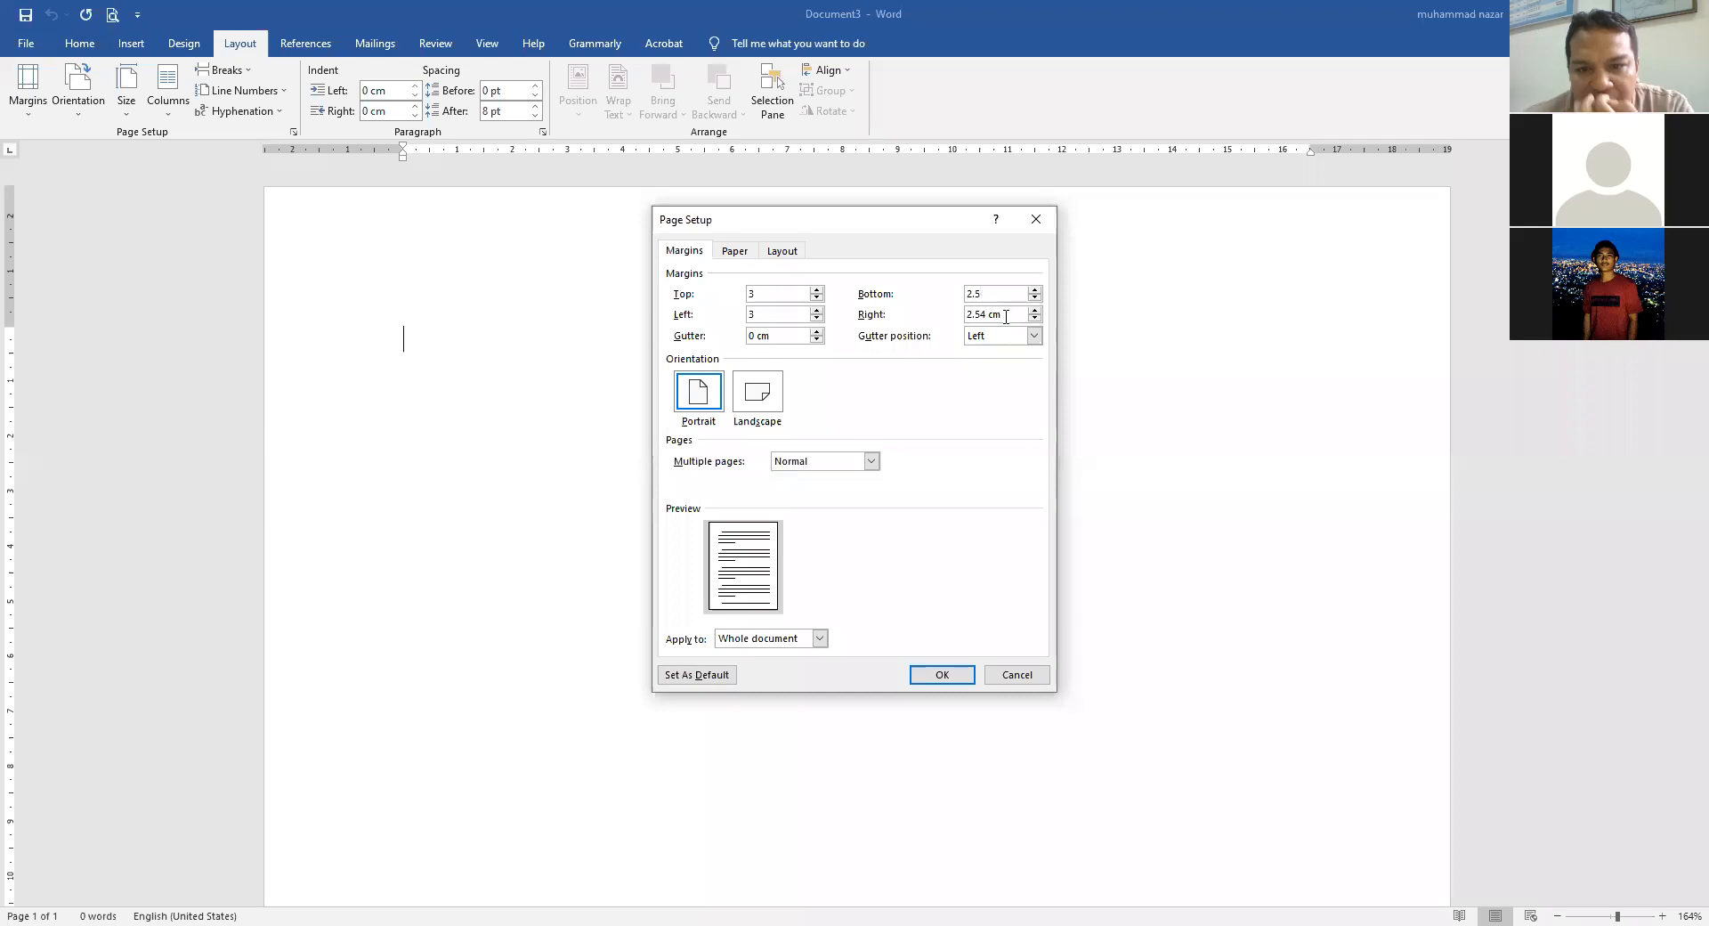
left_click_drag(1003, 315, 926, 322)
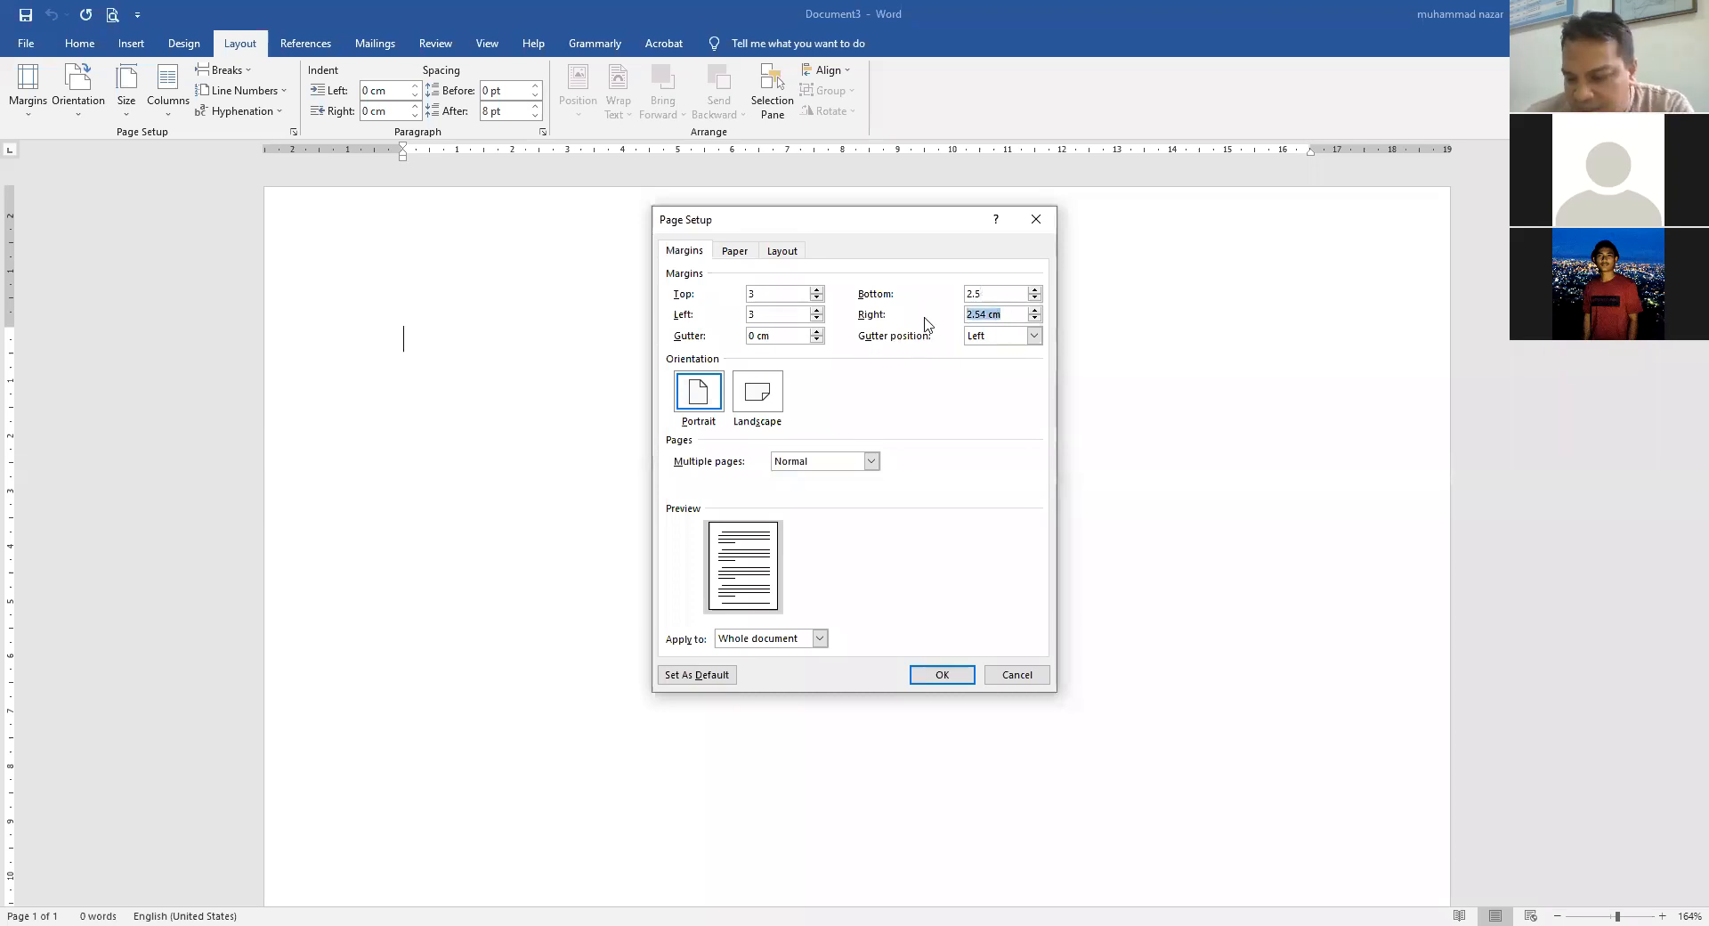
type("2")
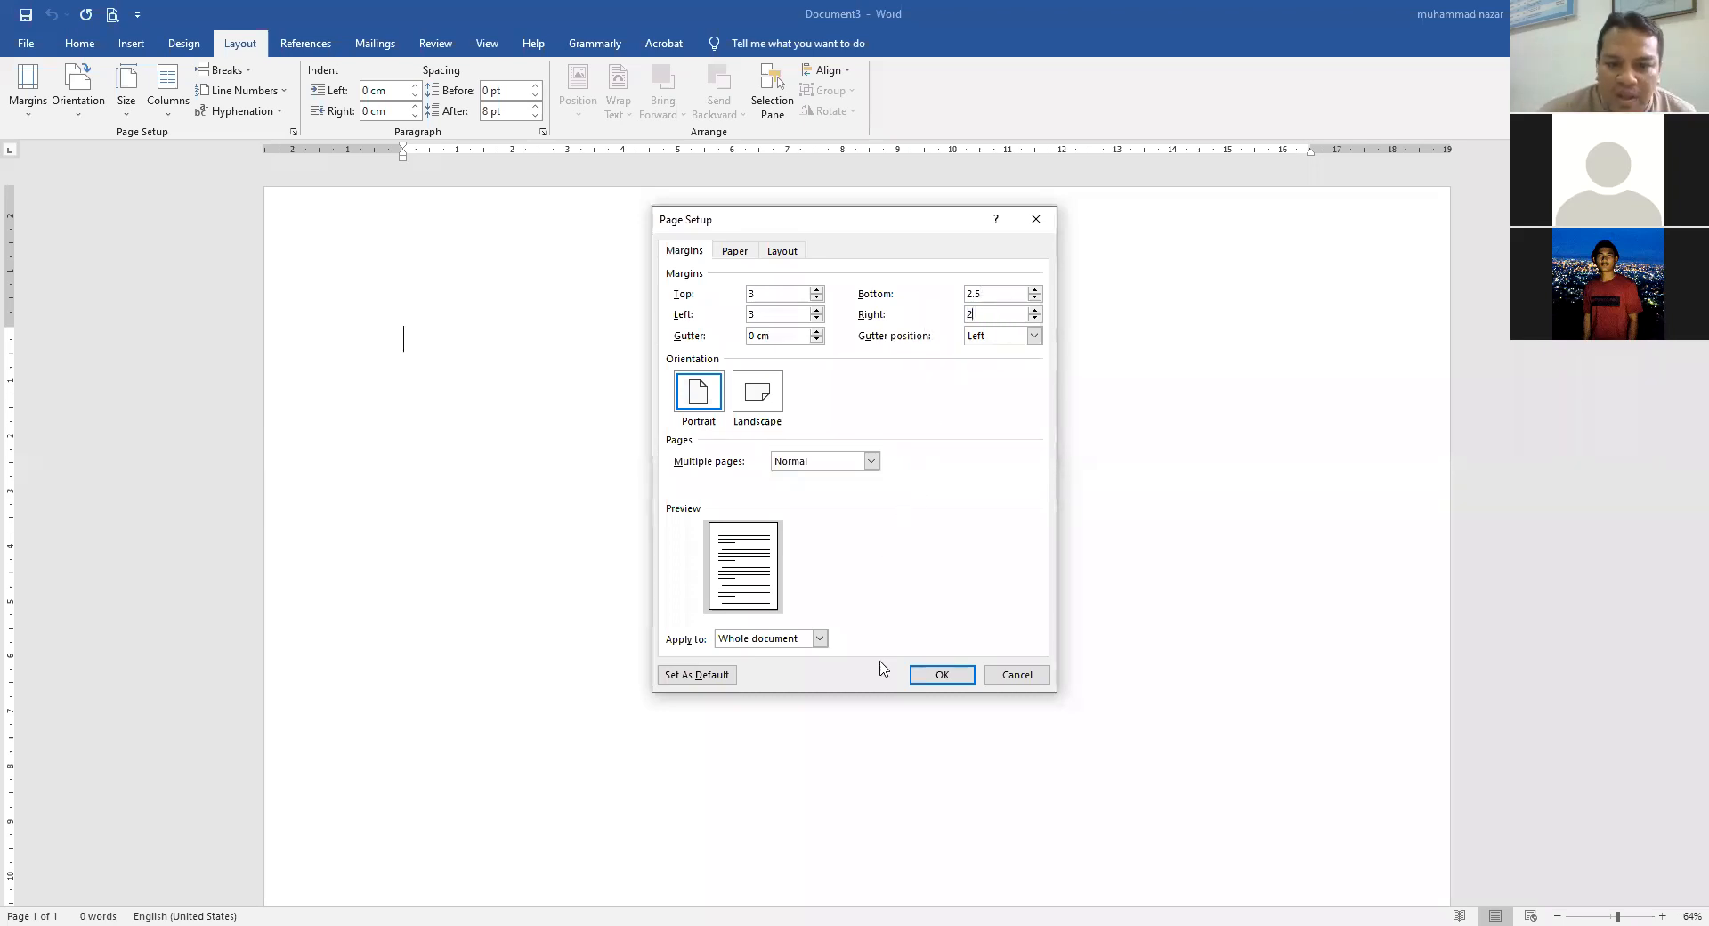
left_click(942, 674)
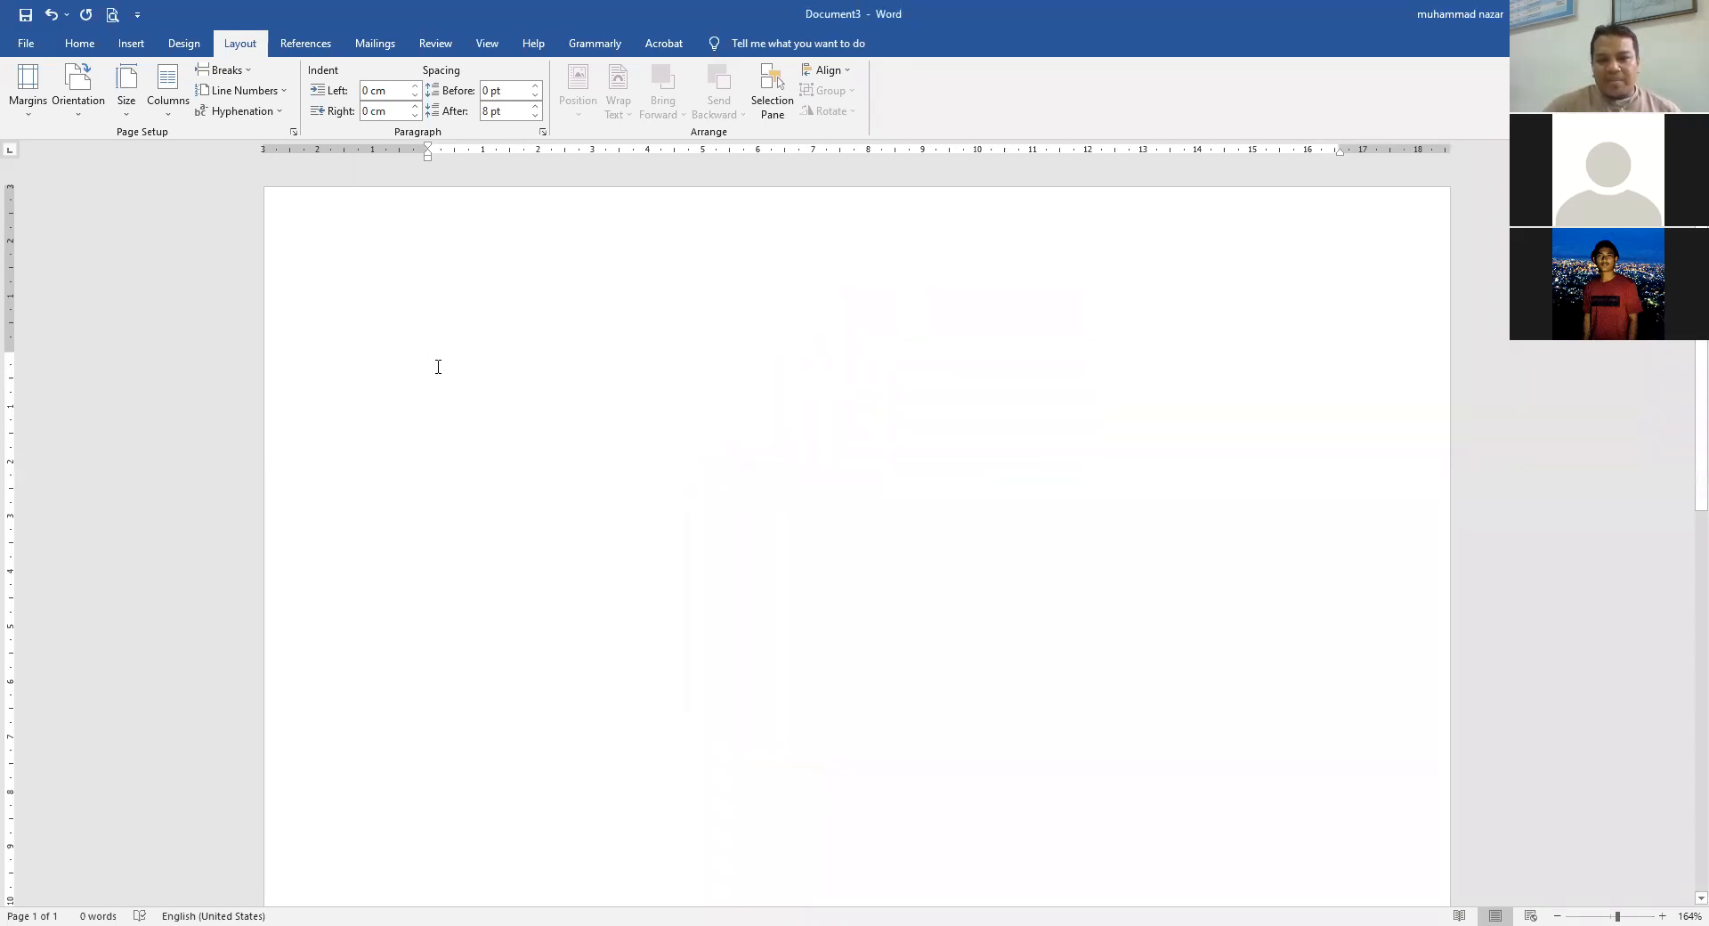
scroll(507, 381, "down", 3)
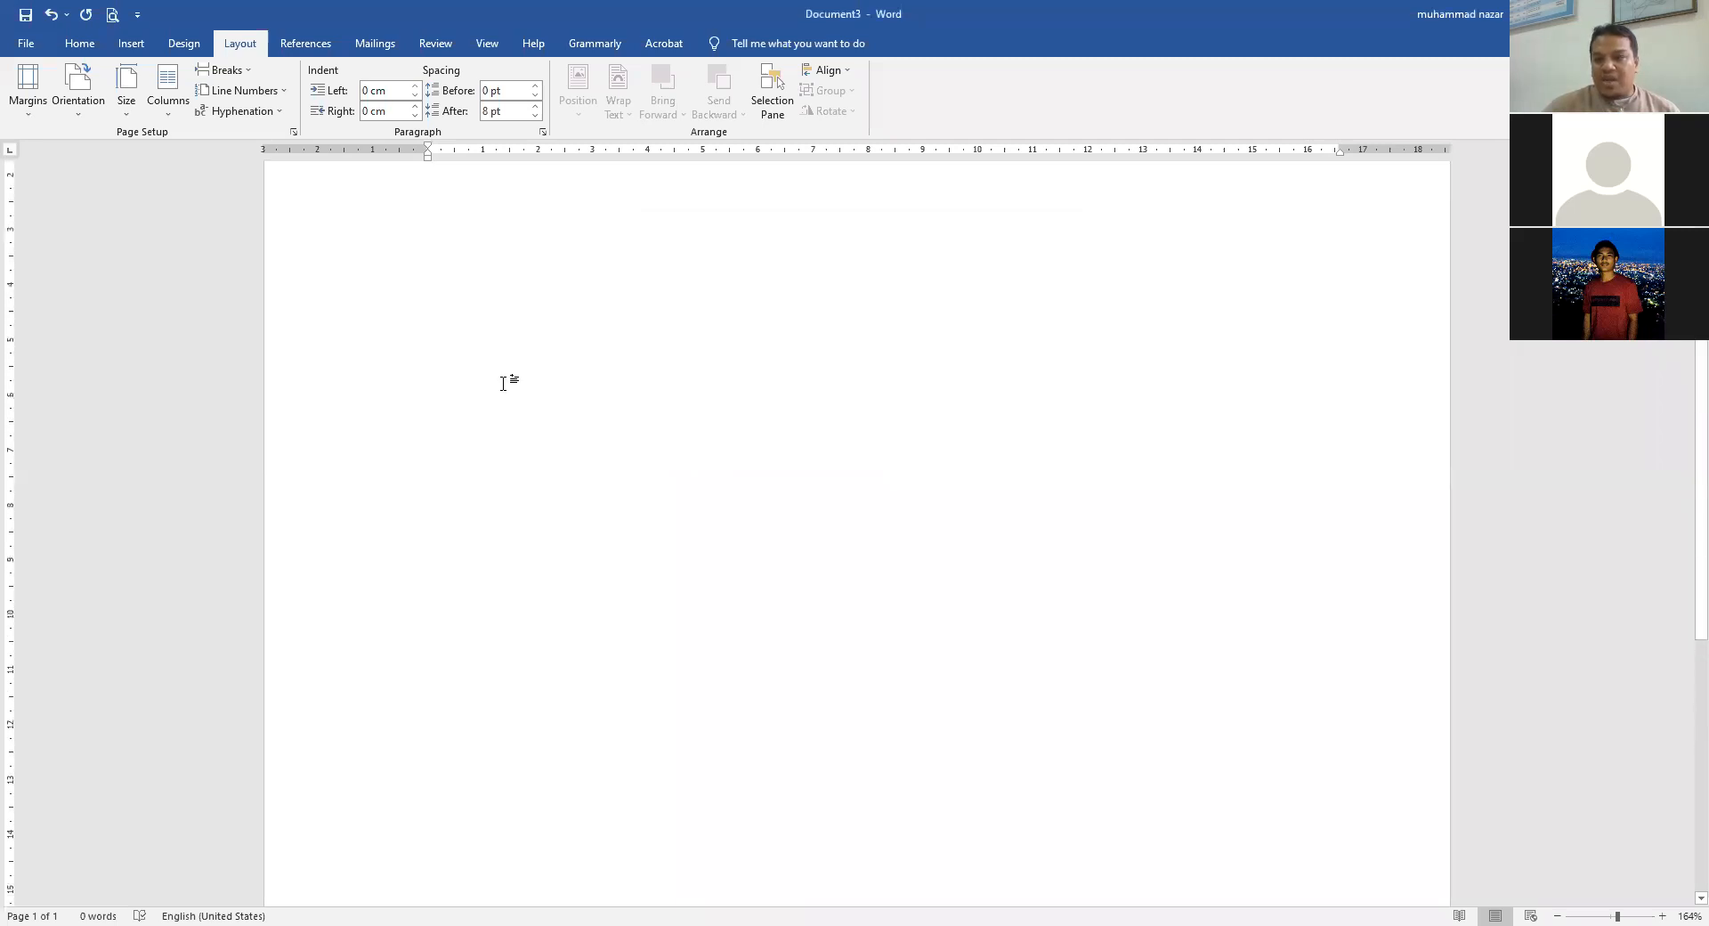
scroll(450, 370, "up", 3)
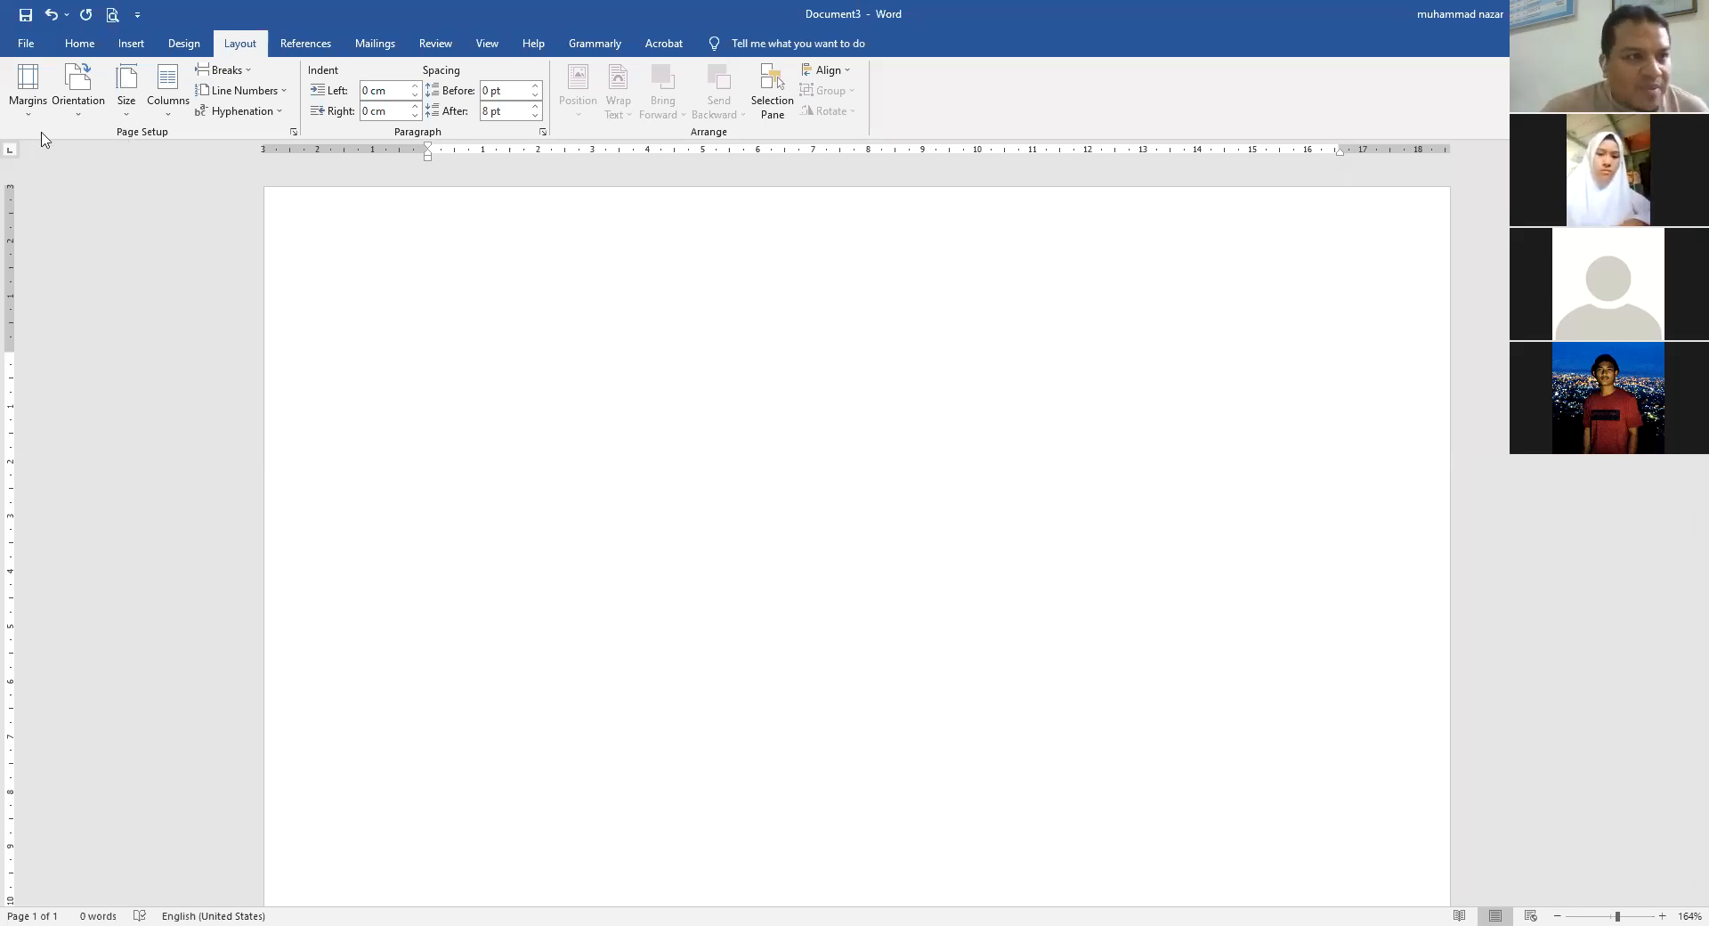
- Set the font to Avenir Next LT Pro at size 14 for the empty document
left_click(79, 44)
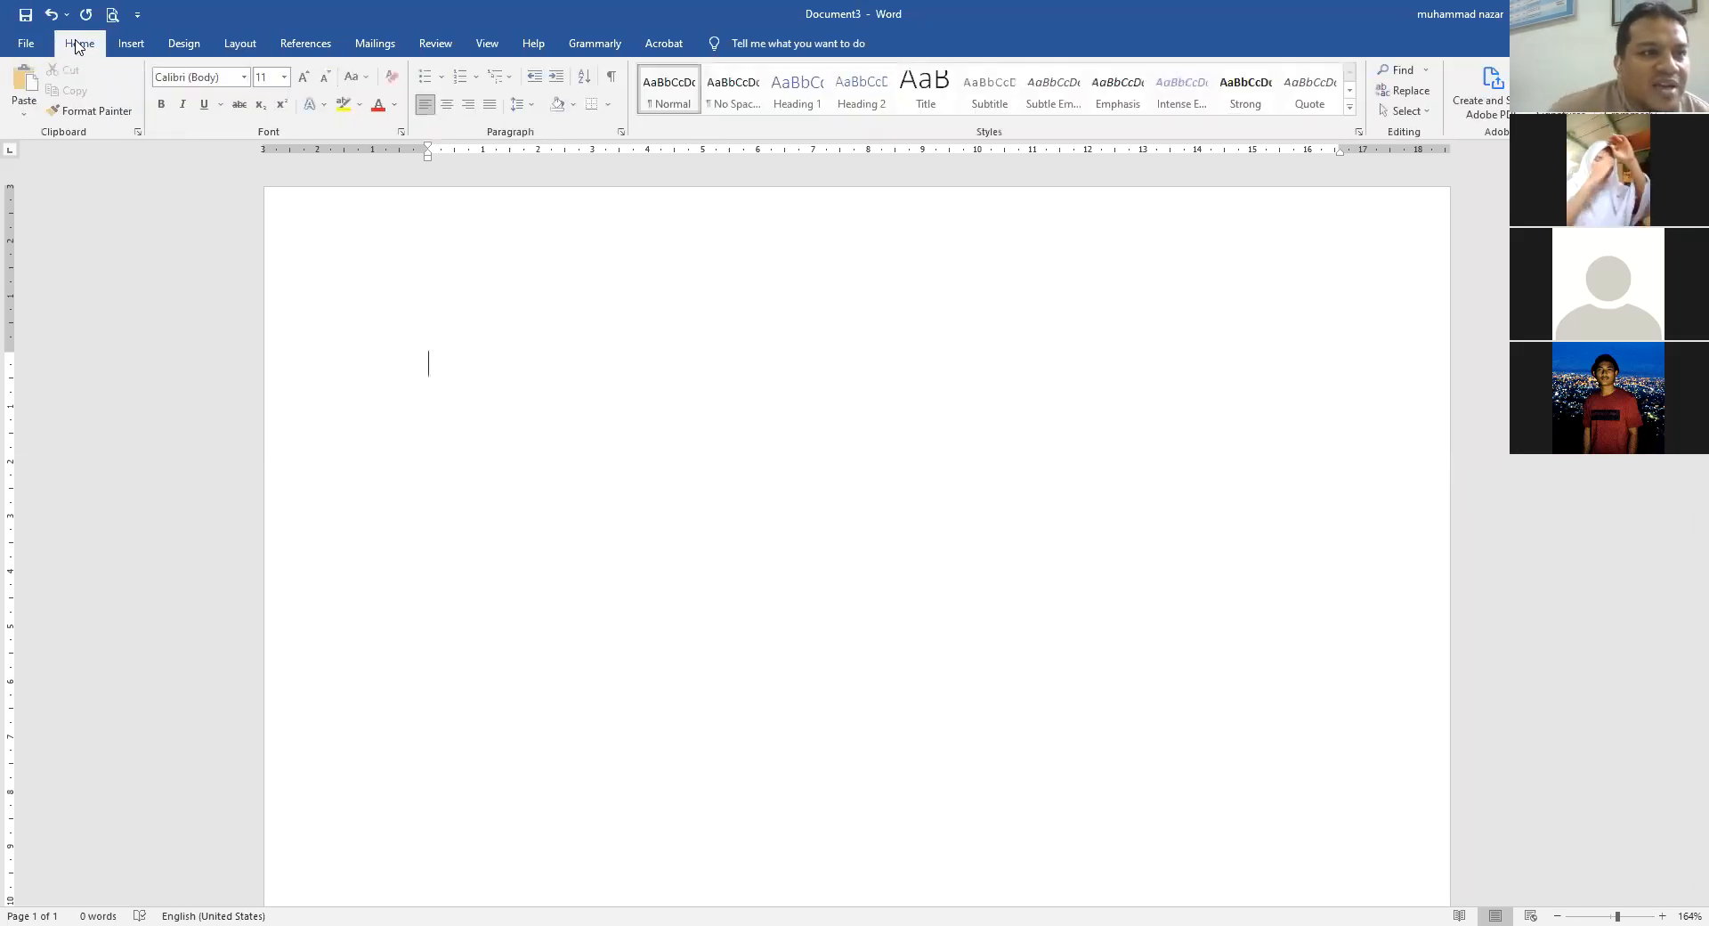
left_click(246, 80)
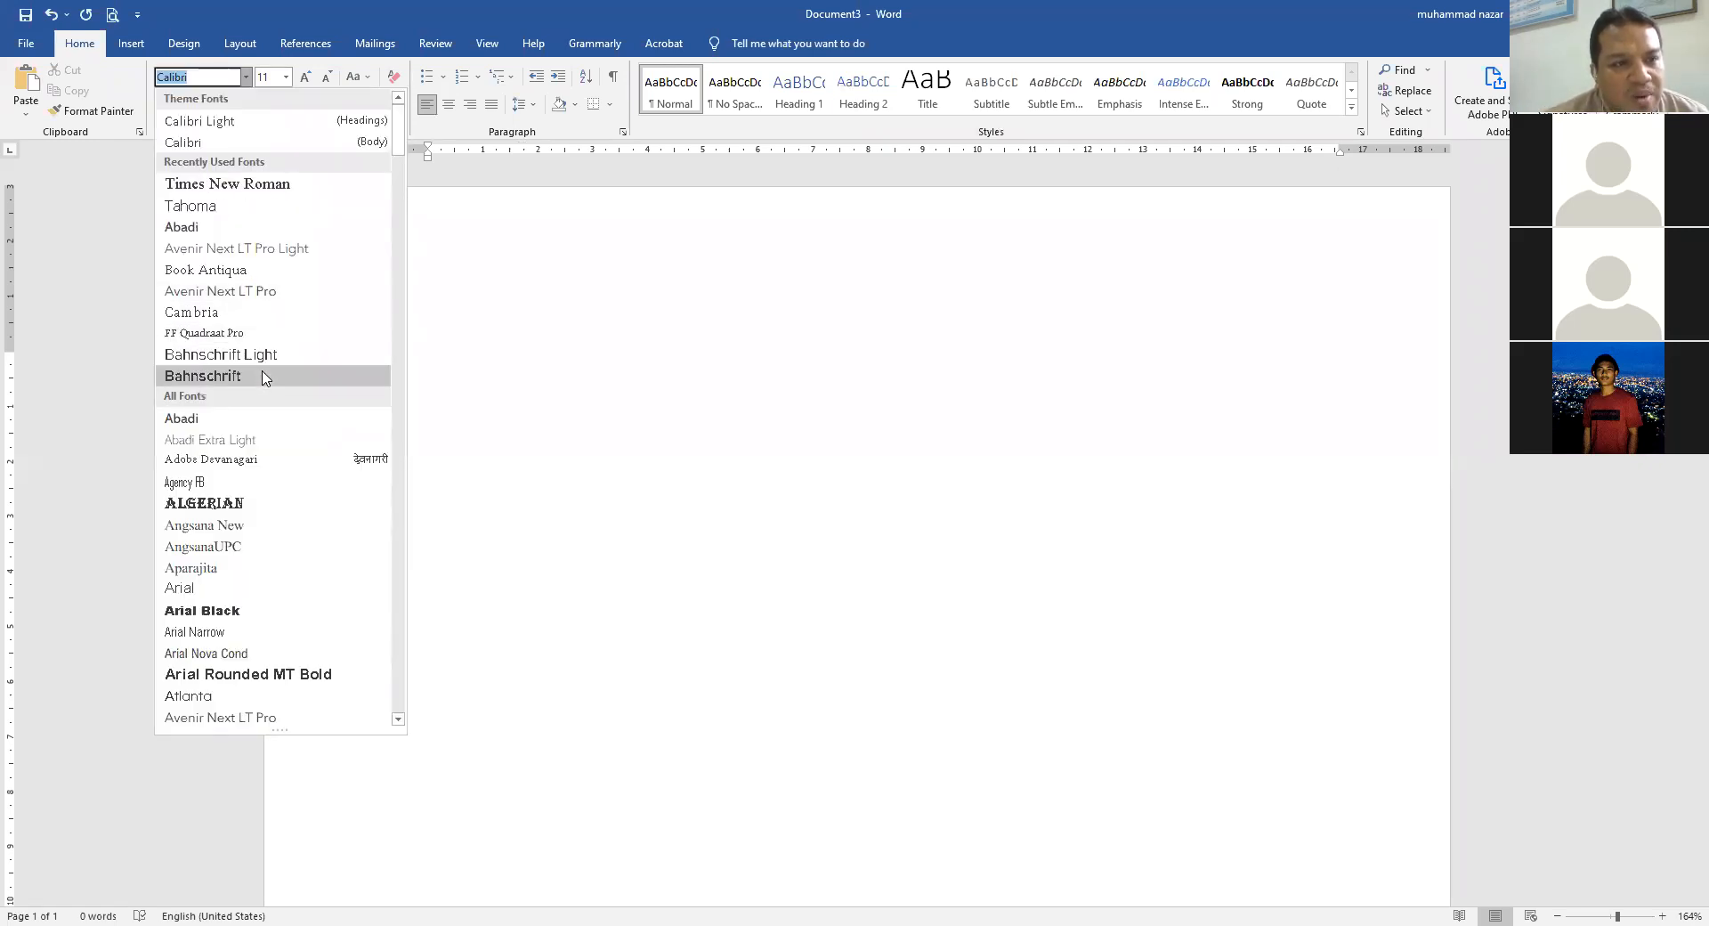
scroll(264, 526, "down", 10)
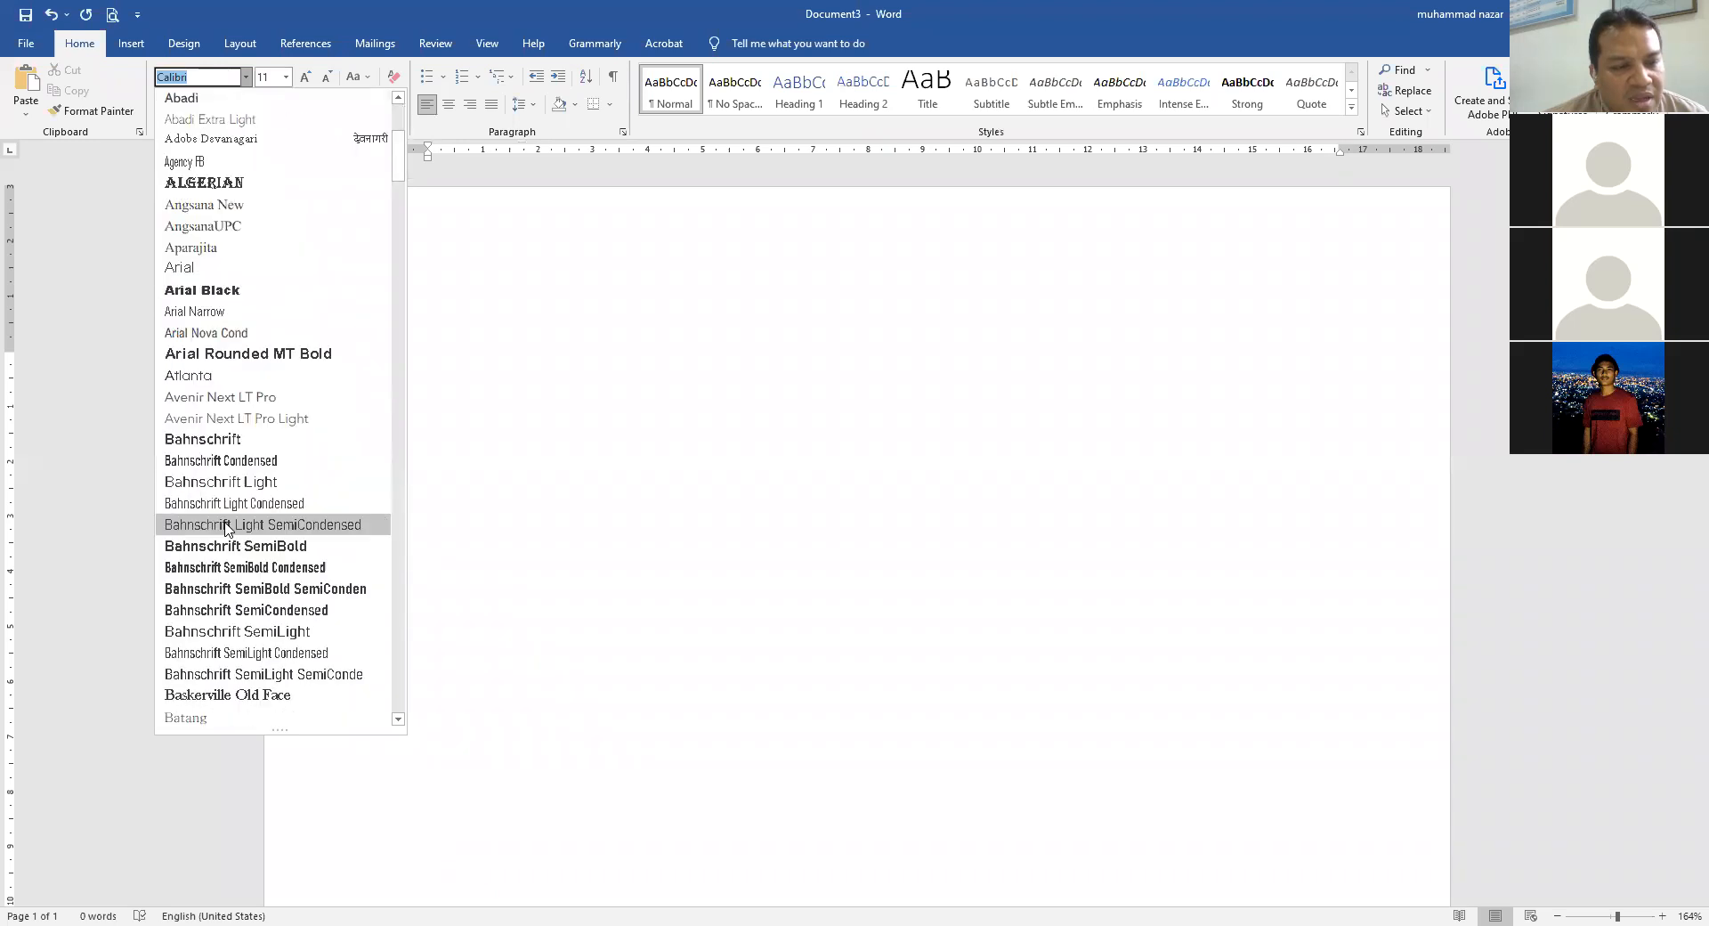
scroll(268, 539, "up", 9)
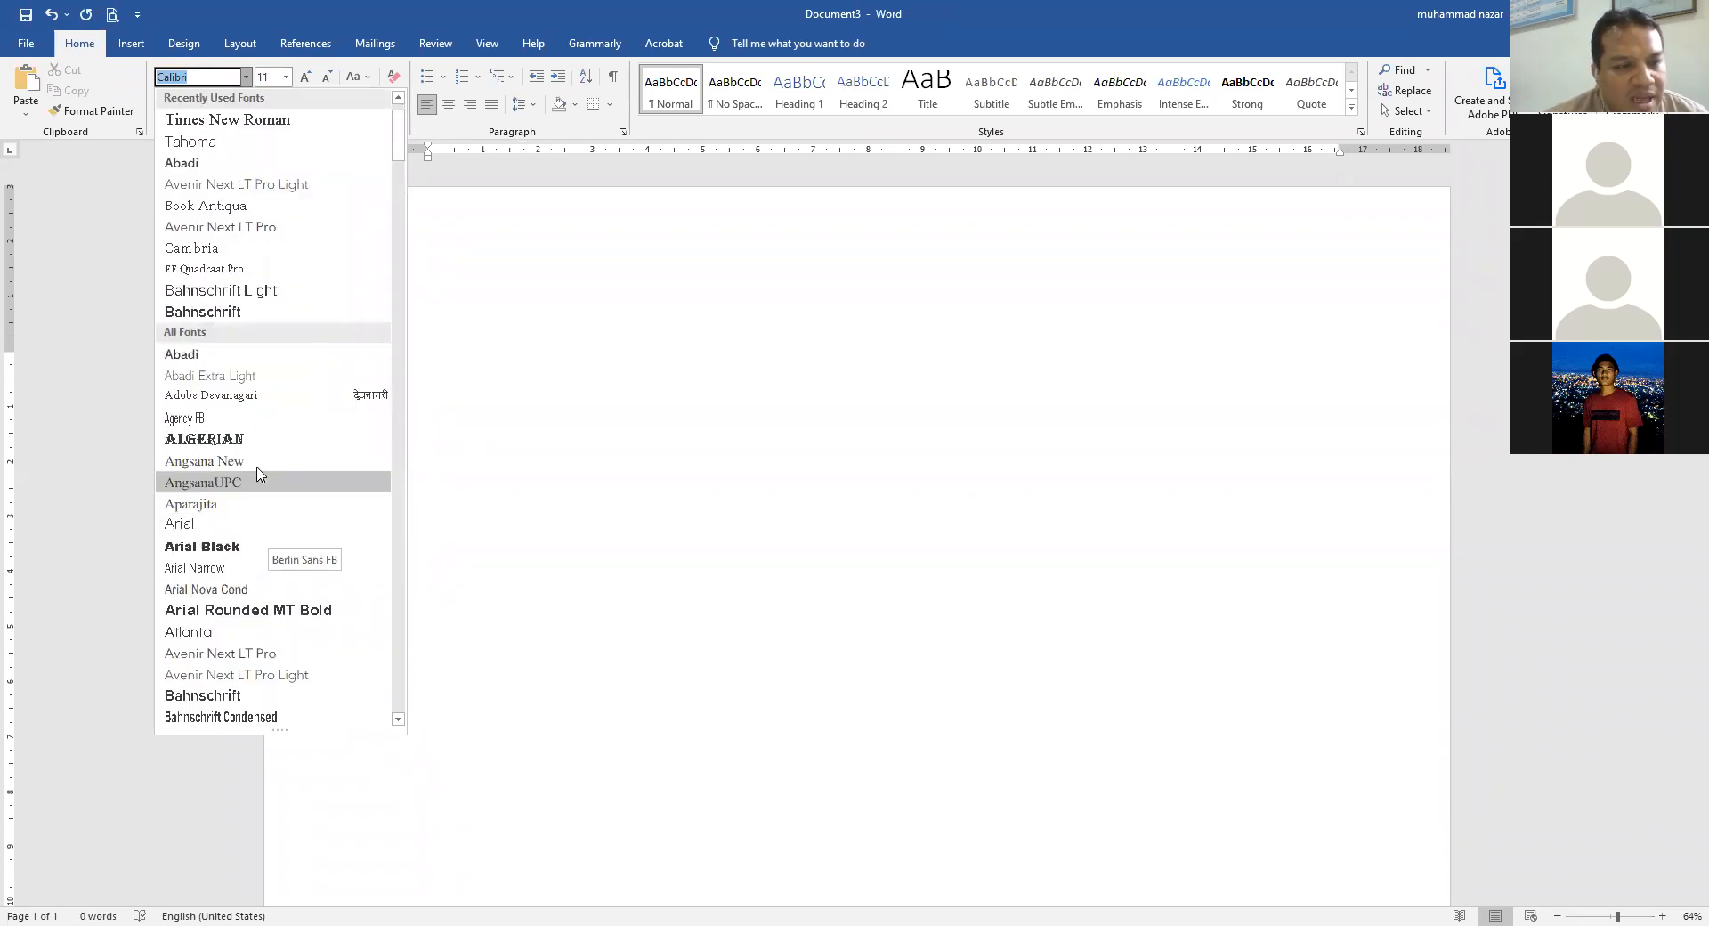
scroll(254, 467, "up", 1)
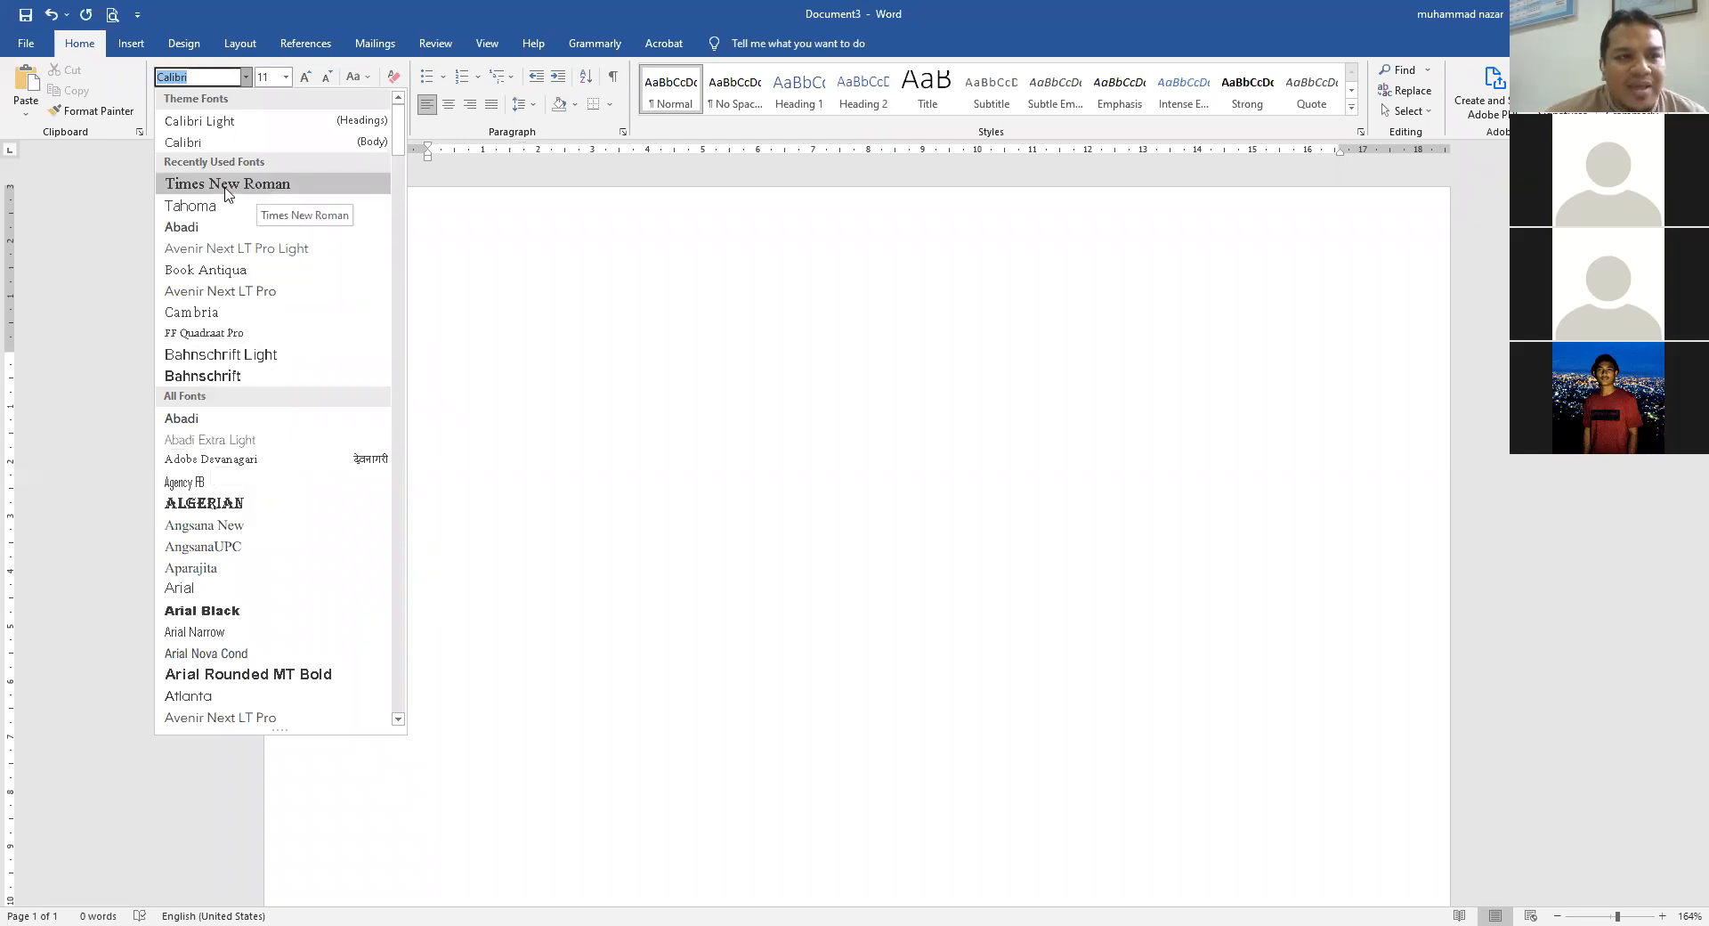
left_click(227, 295)
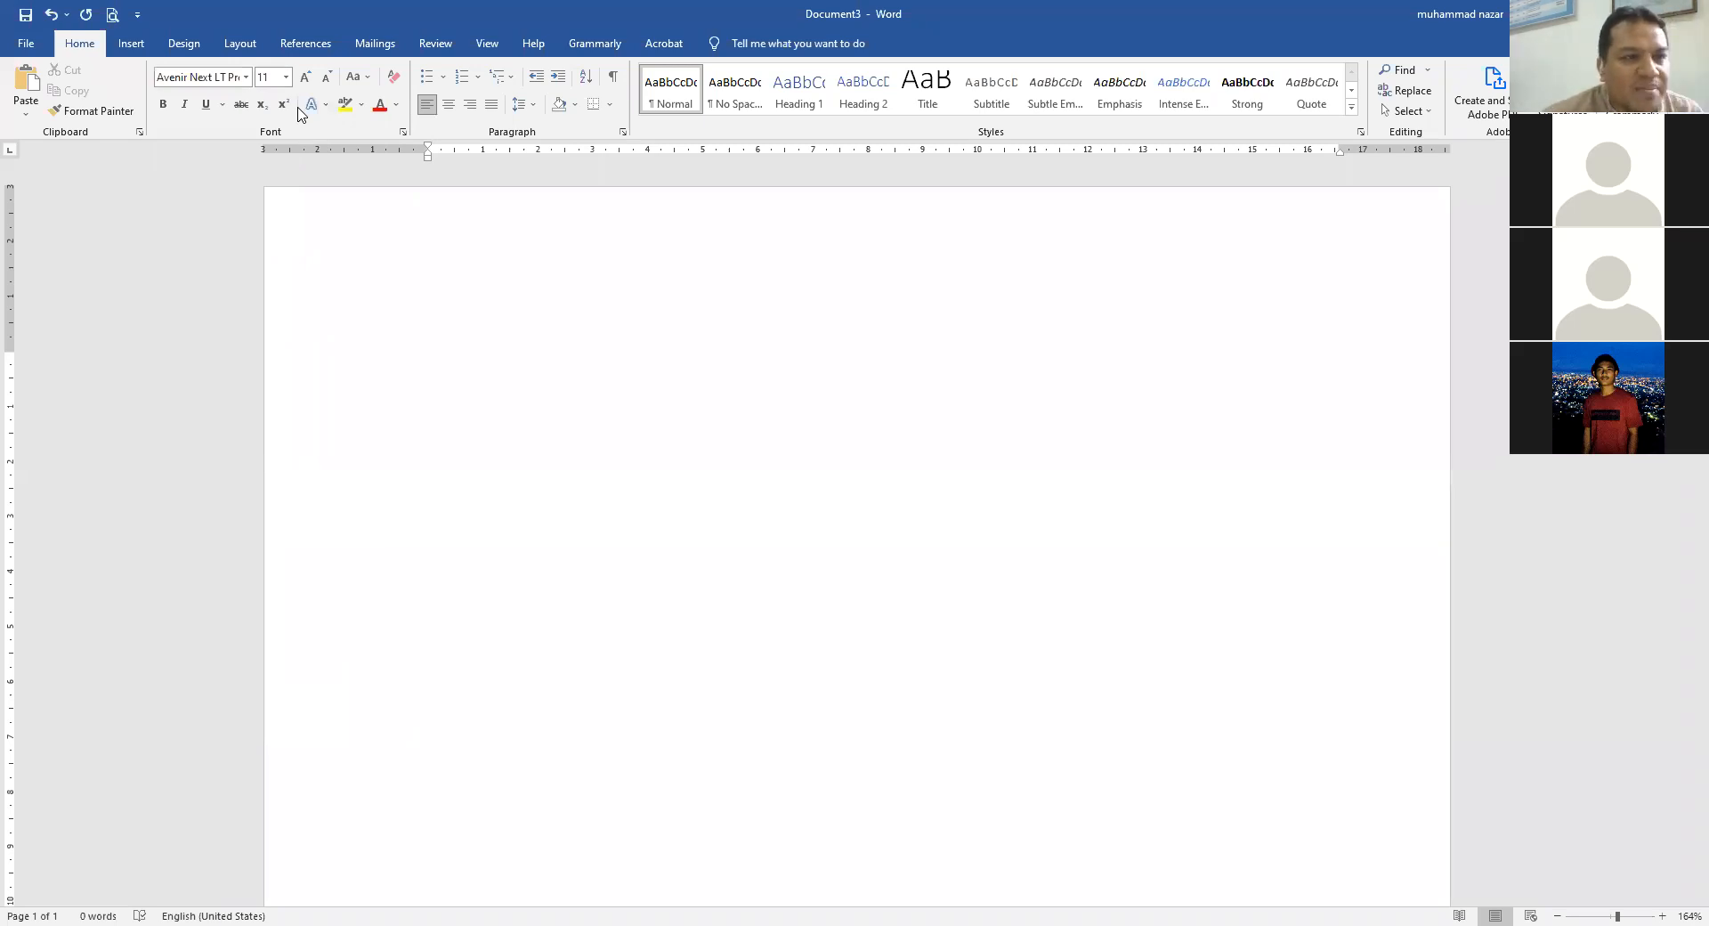
left_click(286, 76)
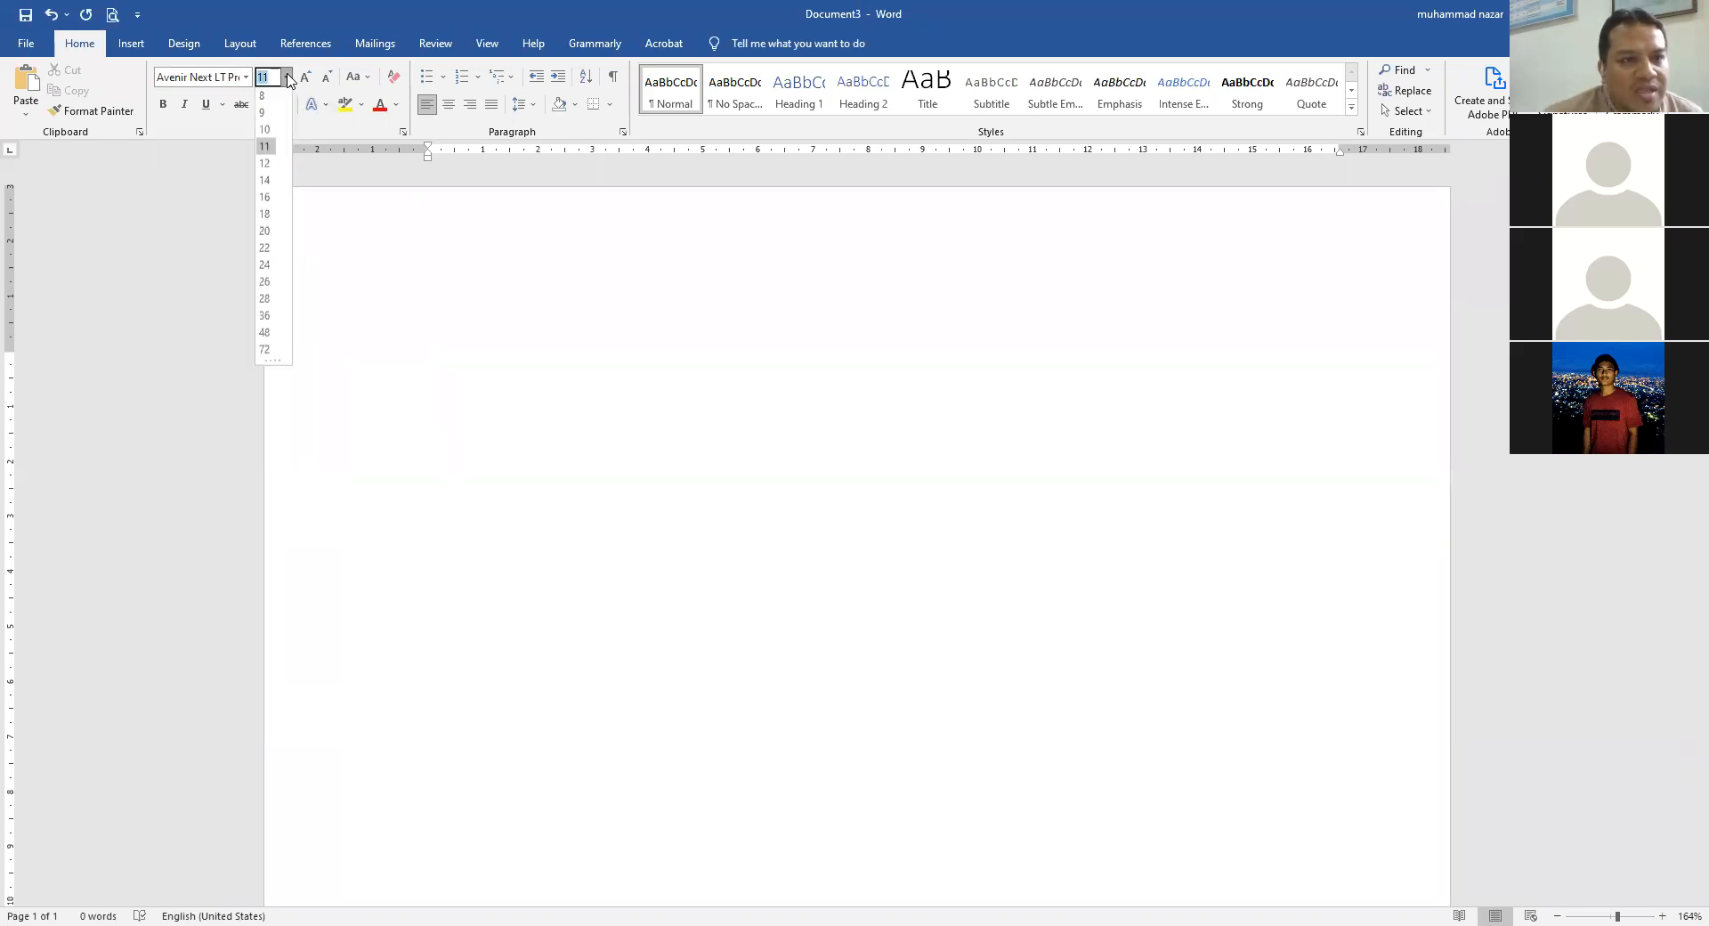
left_click(269, 183)
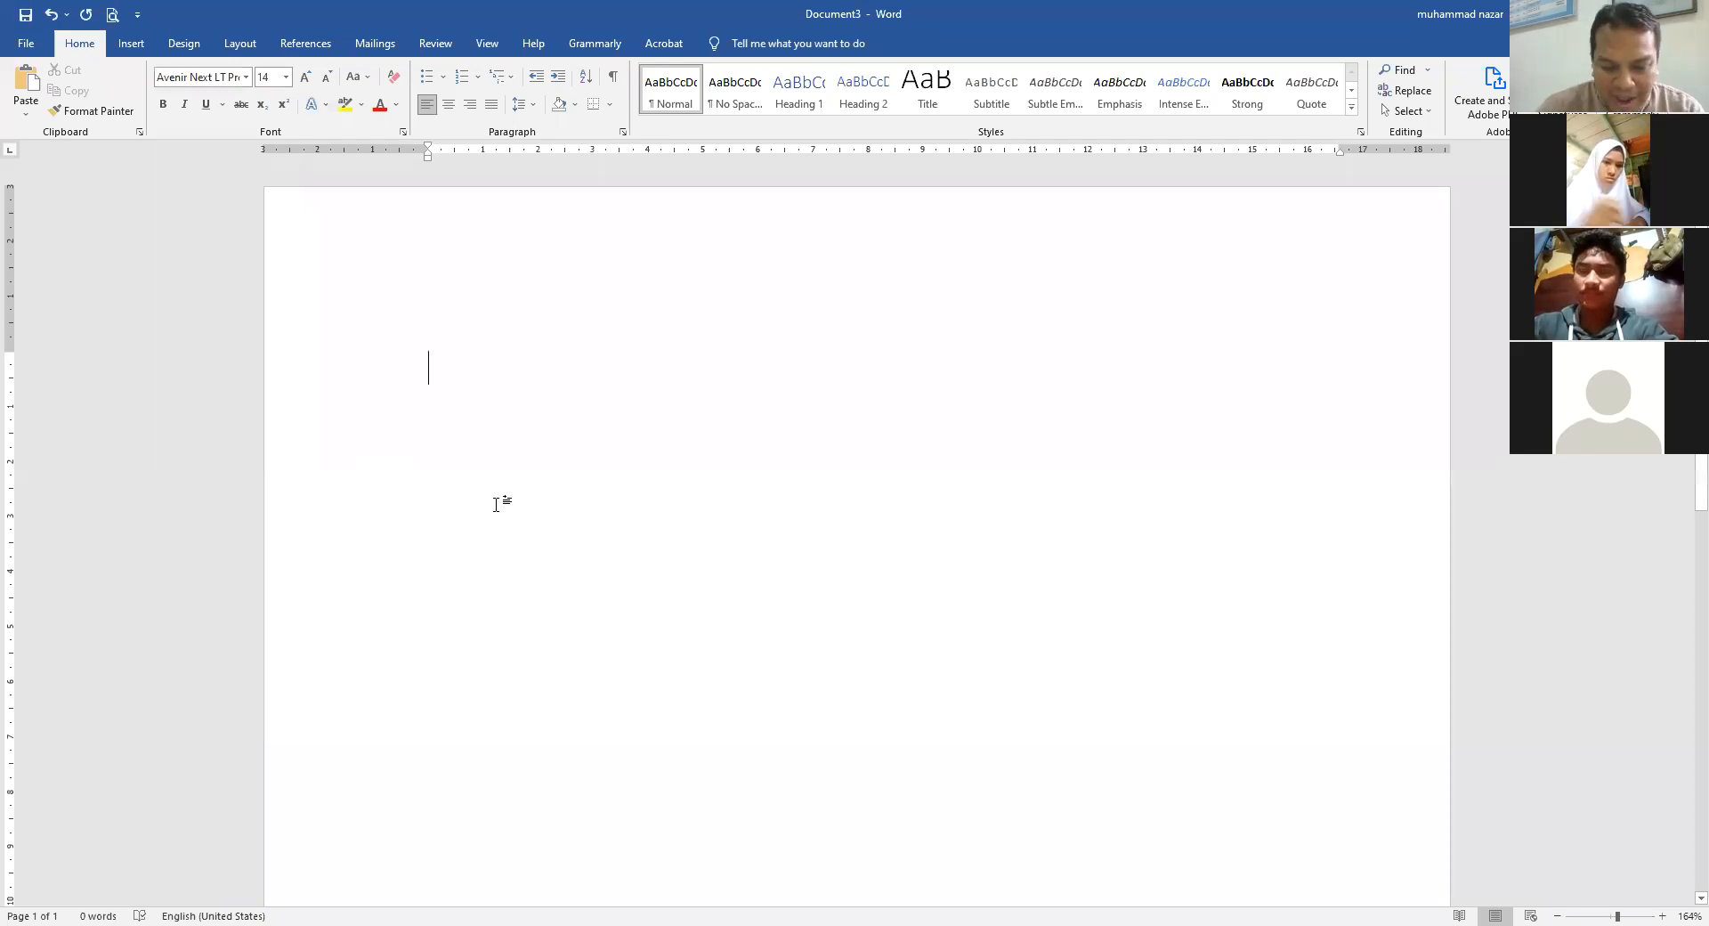
- Enter the chapter heading "BAB 1. Pendahuluan" on the first line and start a new line below it
type("Bab")
key("BackSpace")
key("BackSpace")
key("BackSpace")
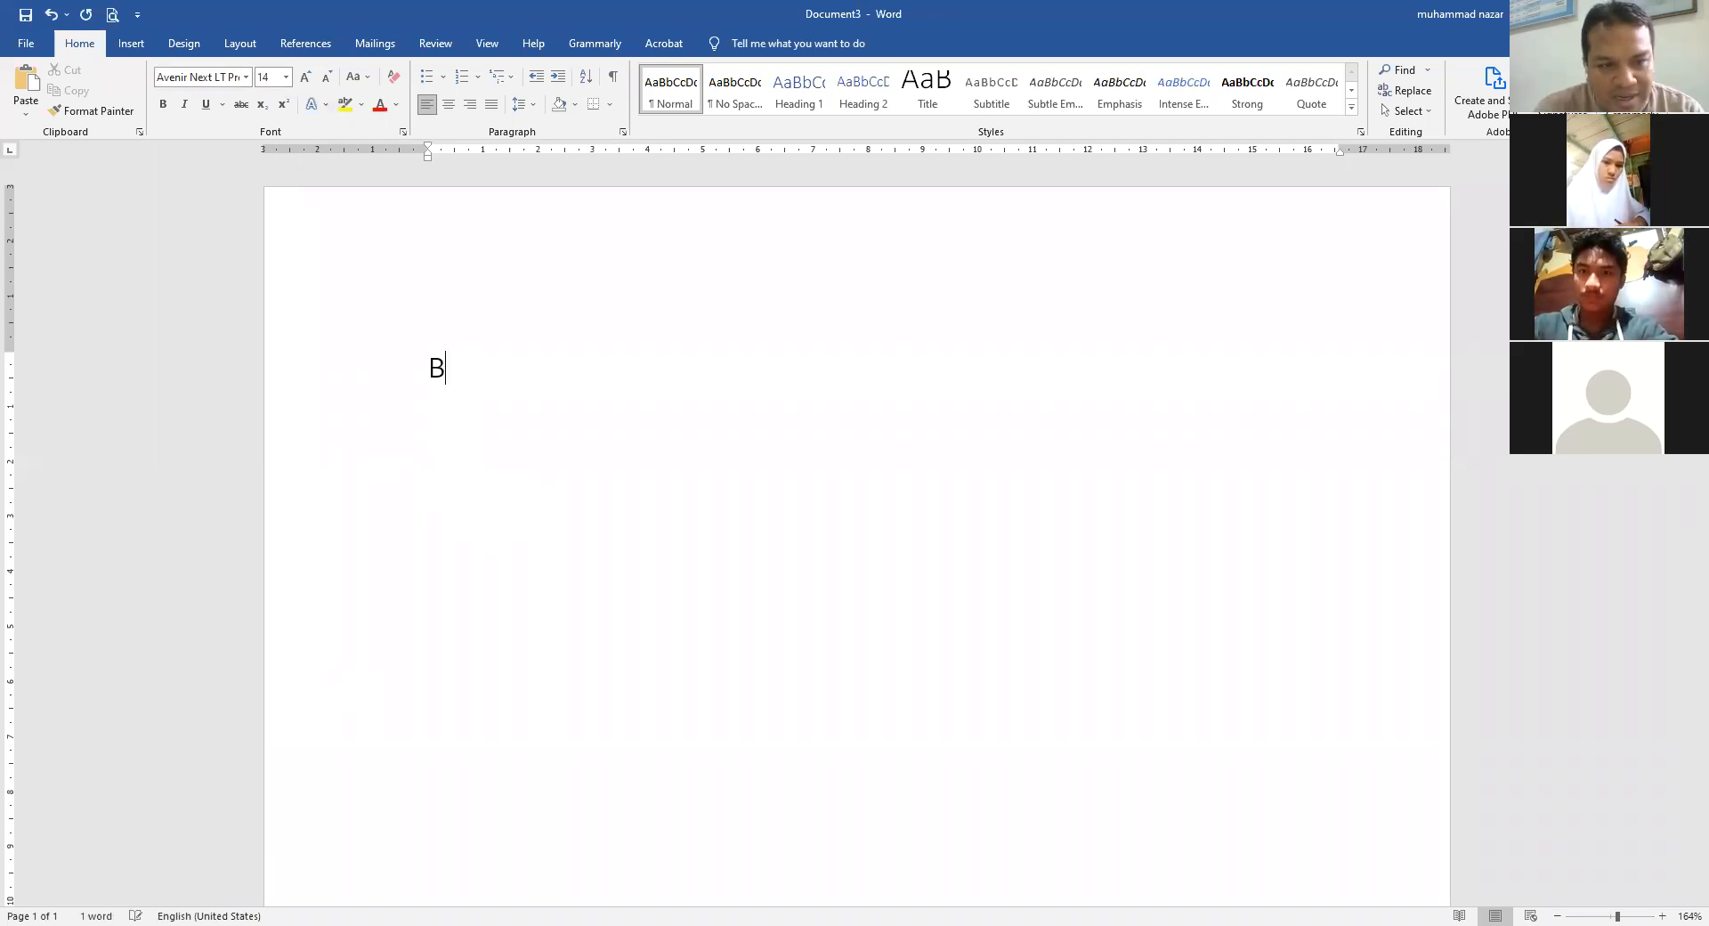
type("BAB")
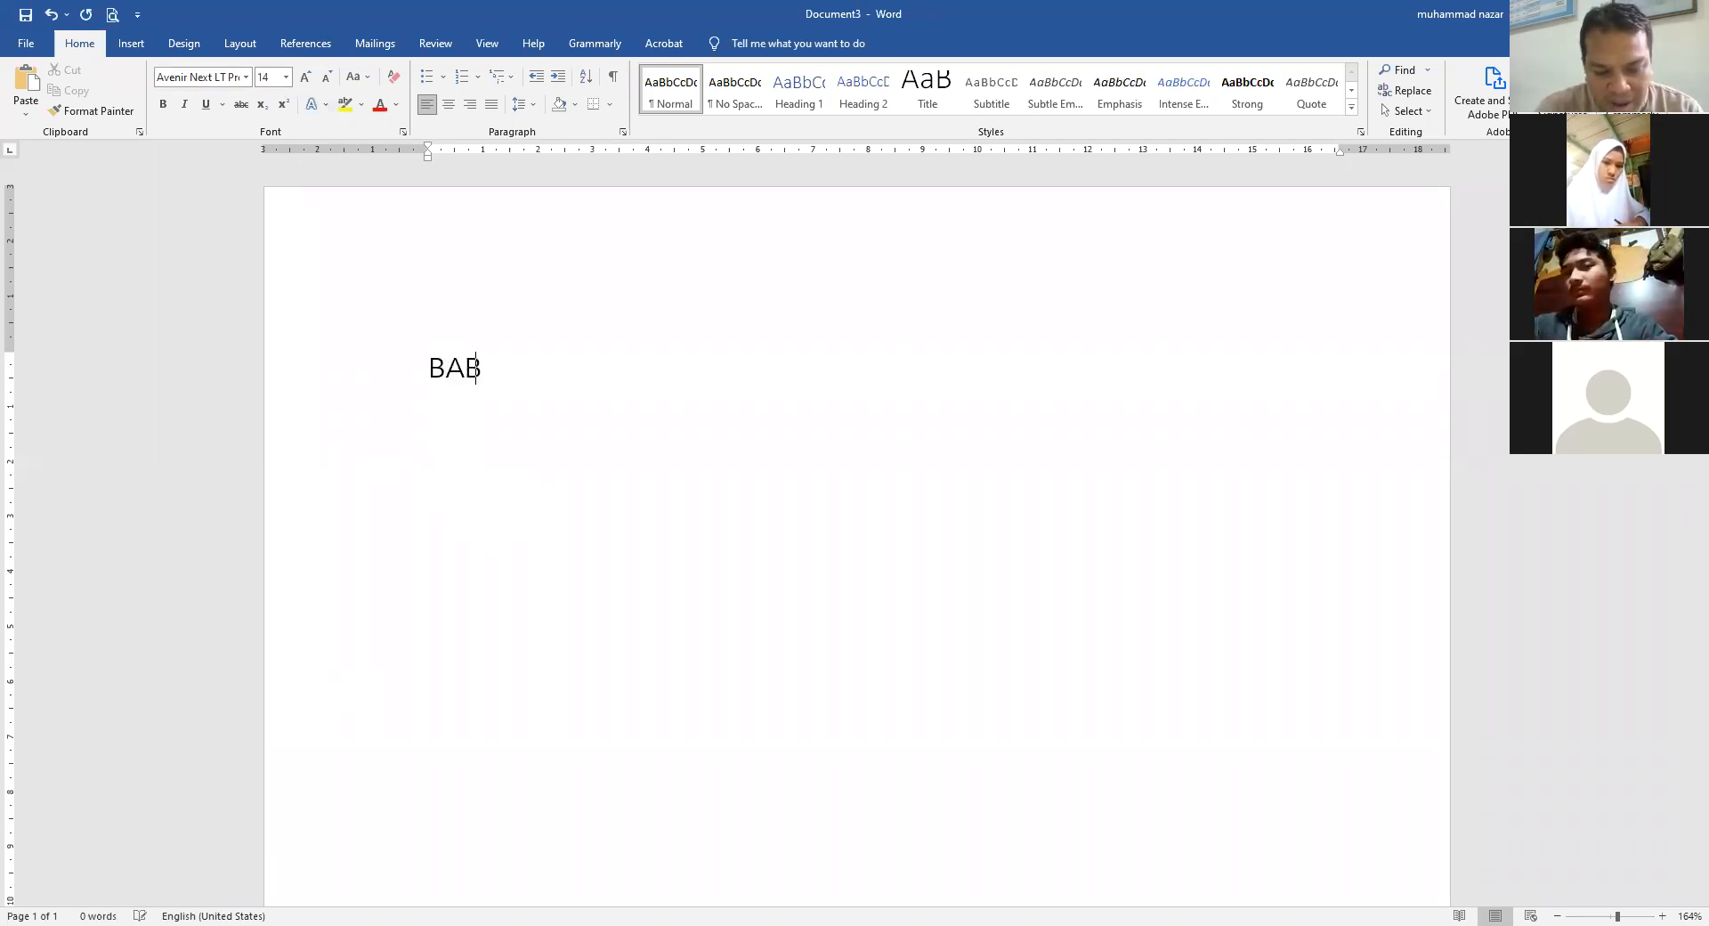
type(" 1. pE")
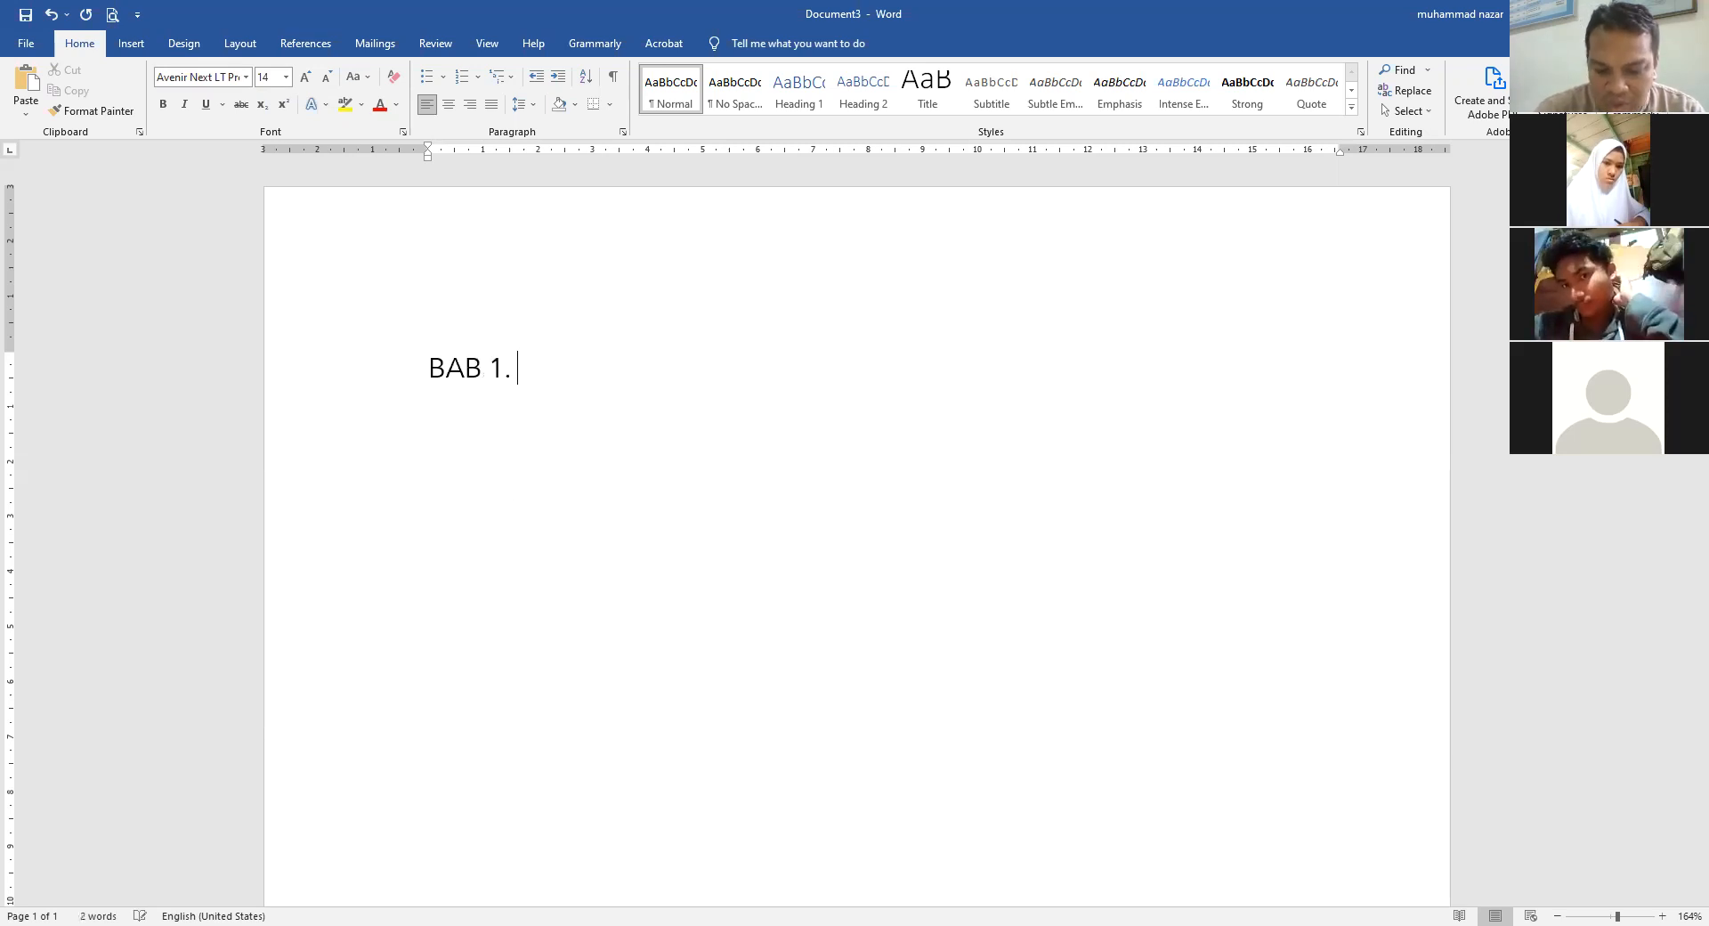
key("BackSpace")
key("BackSpace")
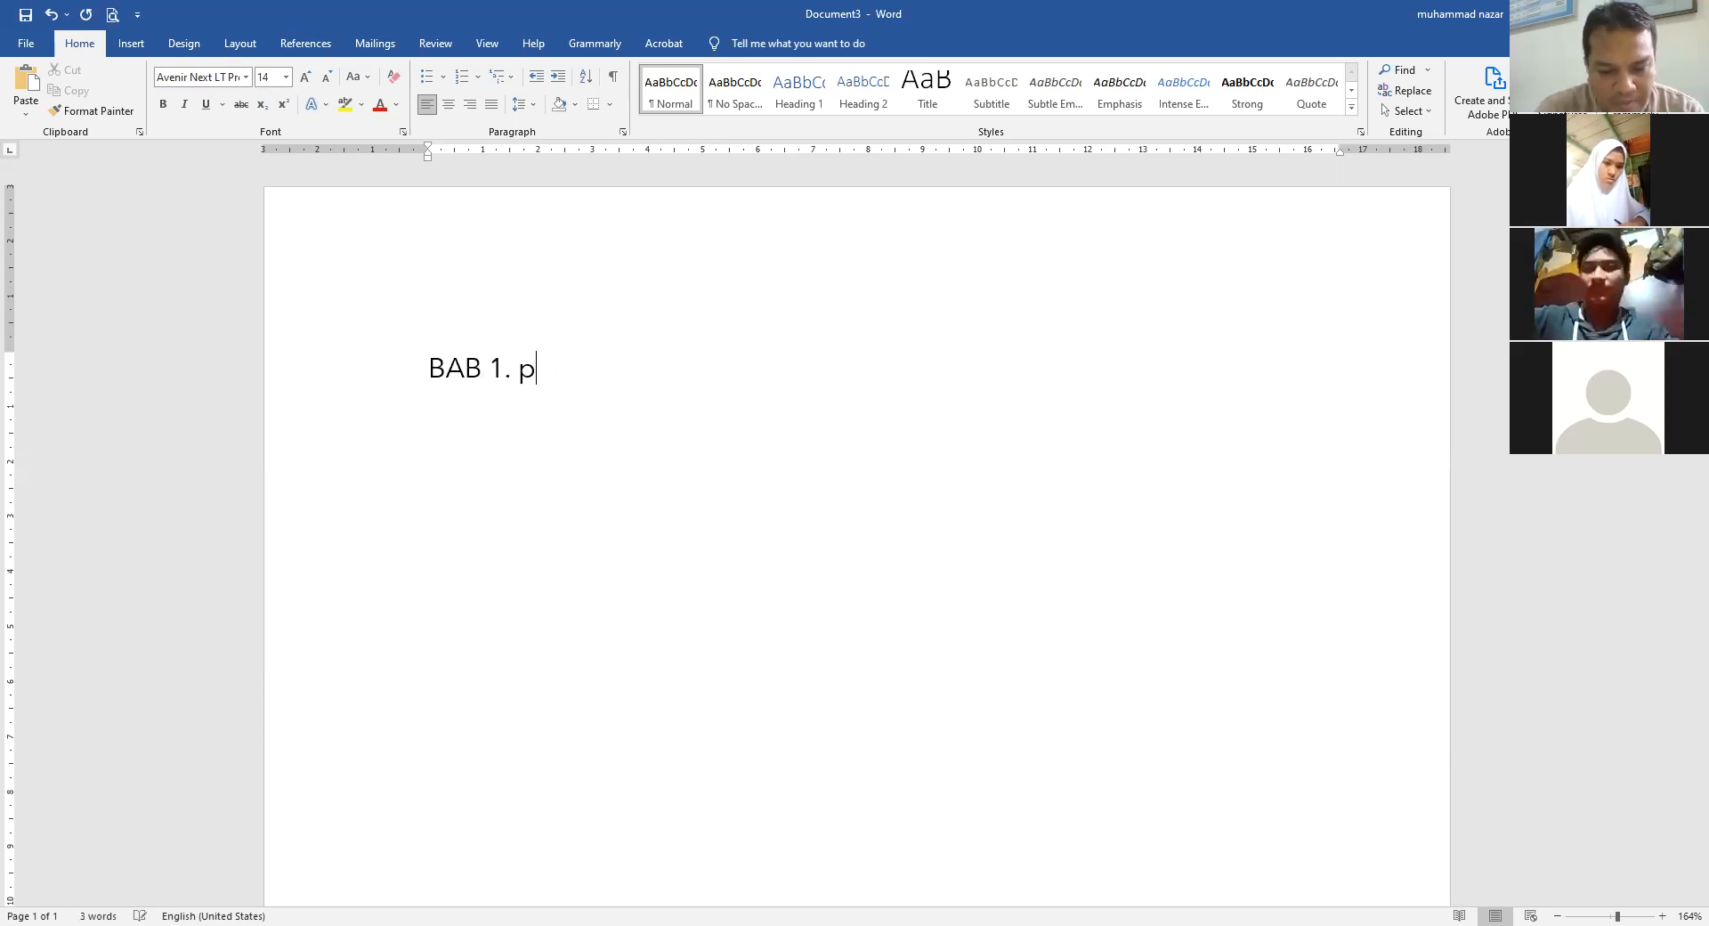
type("pendah")
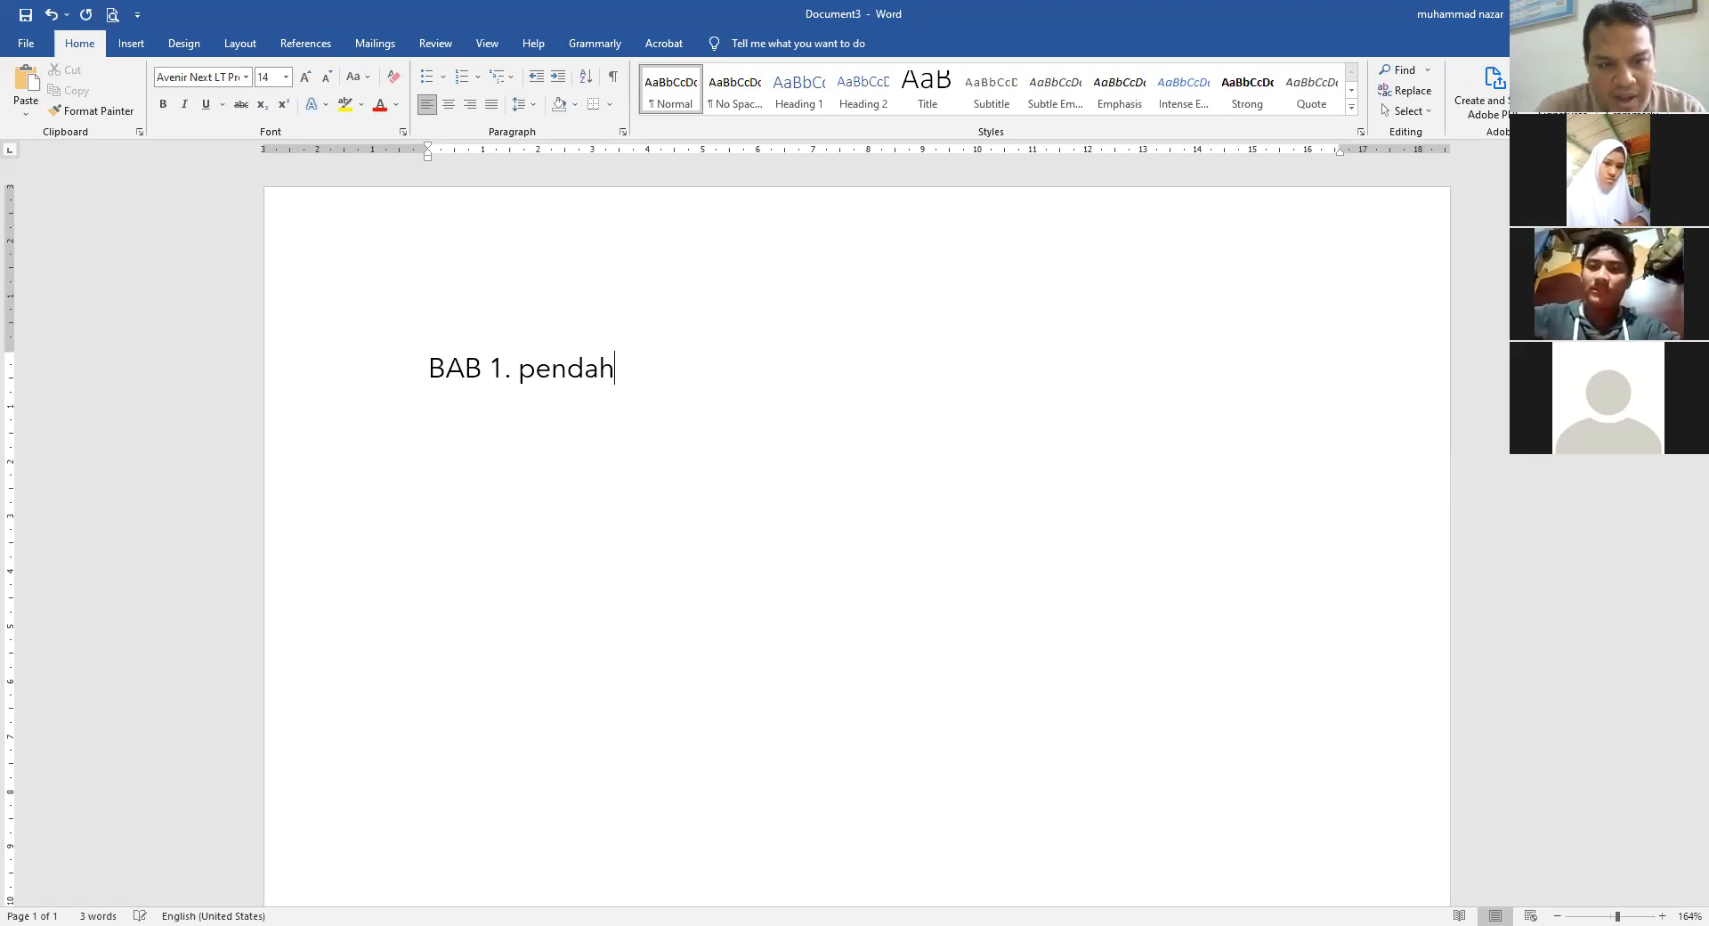
key("BackSpace")
key("BackSpace")
key("BackSpace")
key("BackSpace")
key("BackSpace")
key("BackSpace")
key("BackSpace")
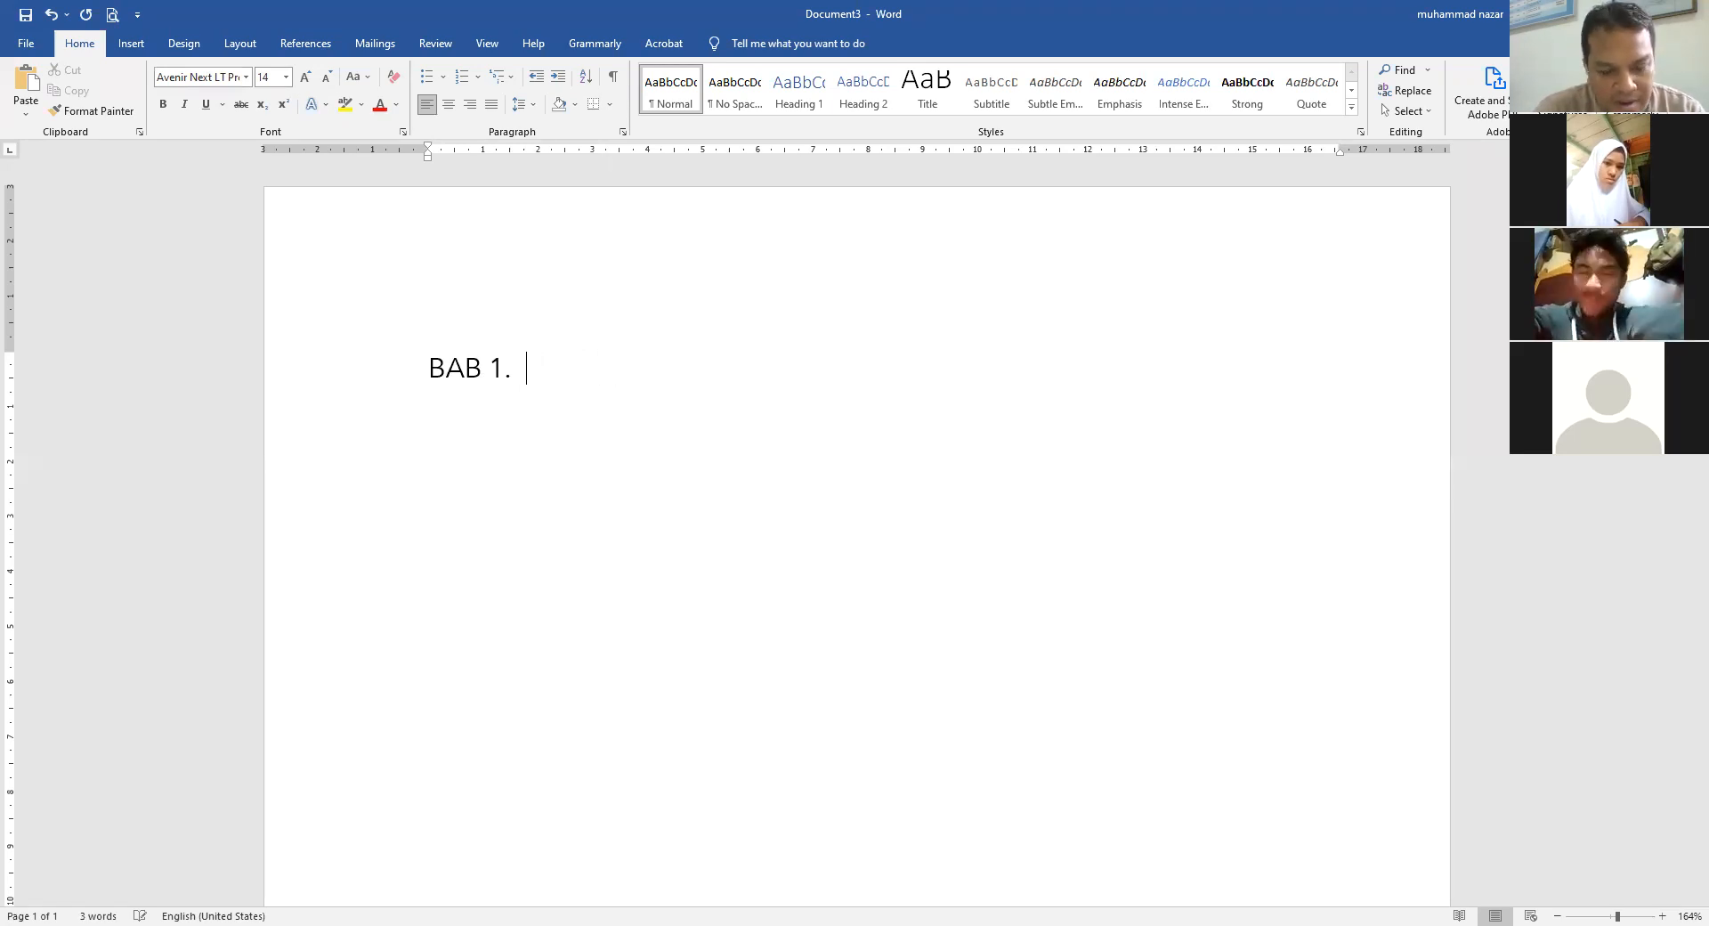
type("Pendahu")
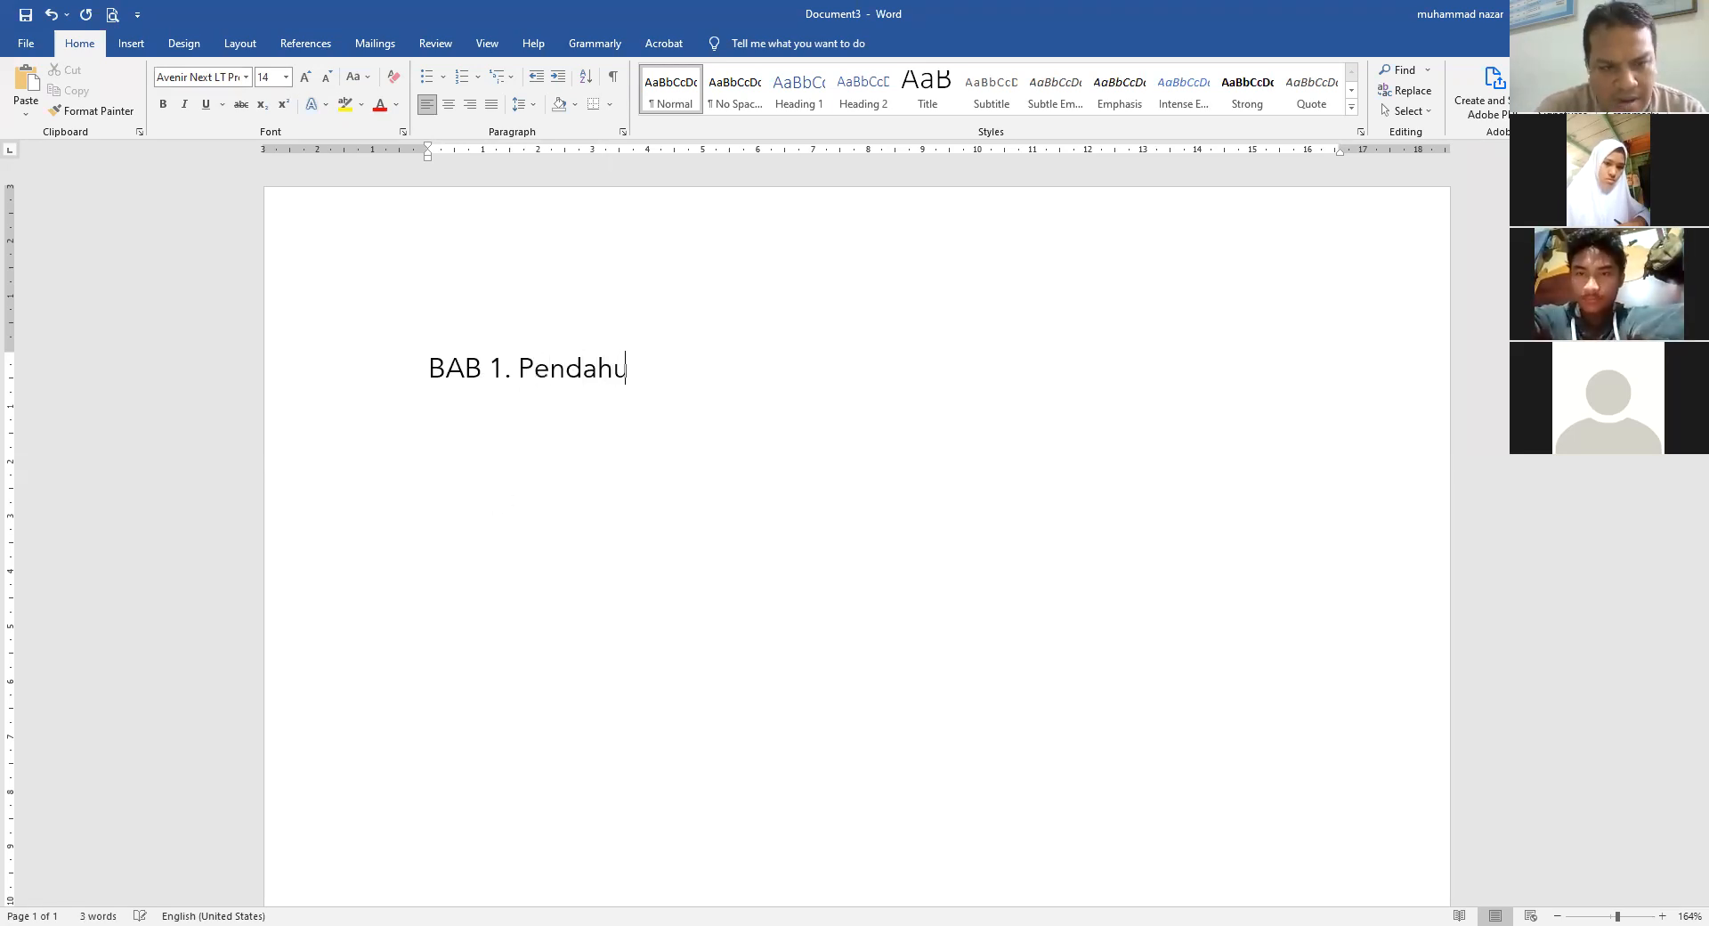
type("luan")
key("Return")
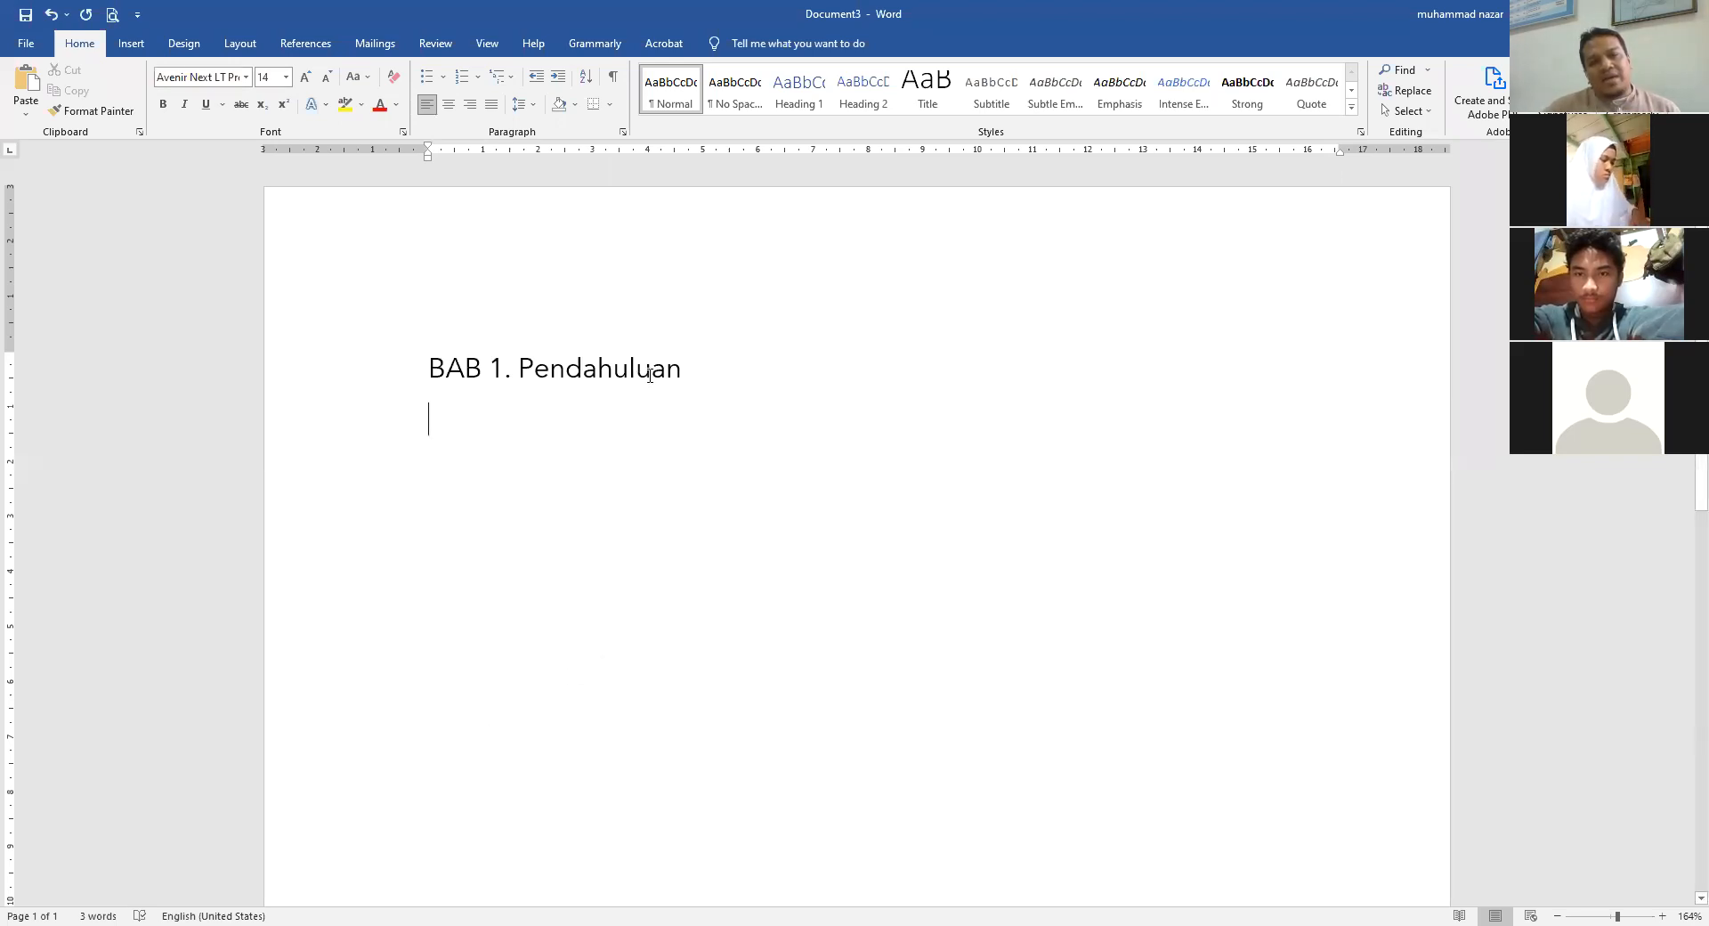
- Paste the two body paragraphs, beginning "Proses belajar mengajar (PBM) adalah proses yang kompleks", below the chapter heading
left_click(703, 372)
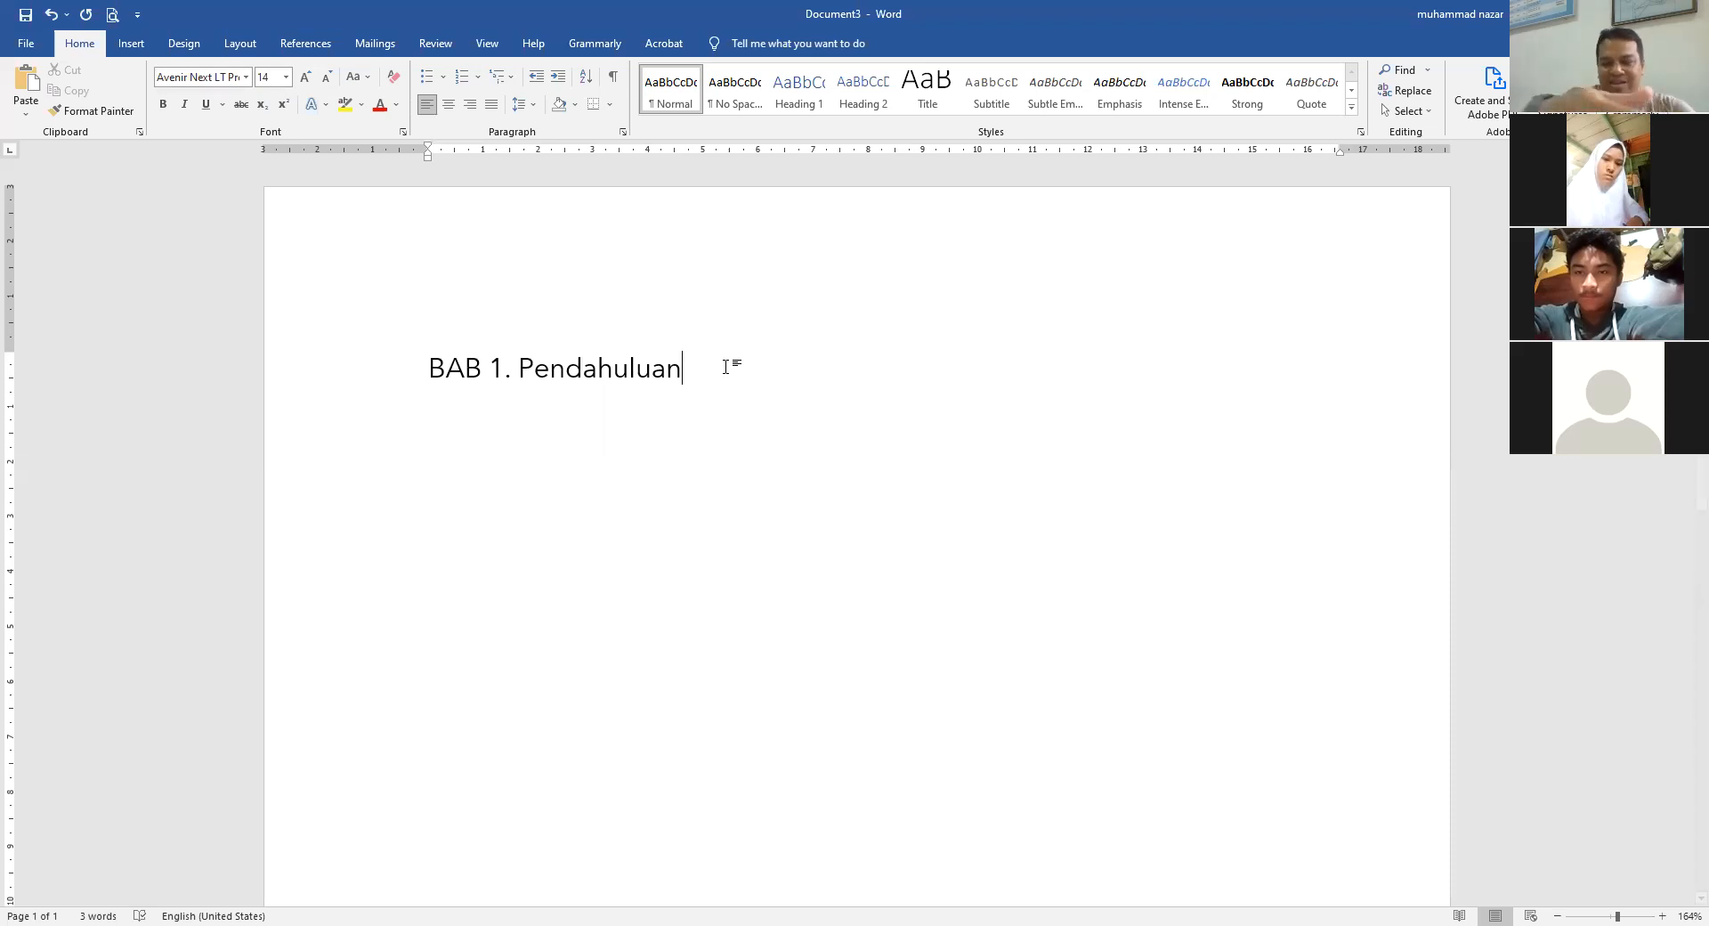
key("Return")
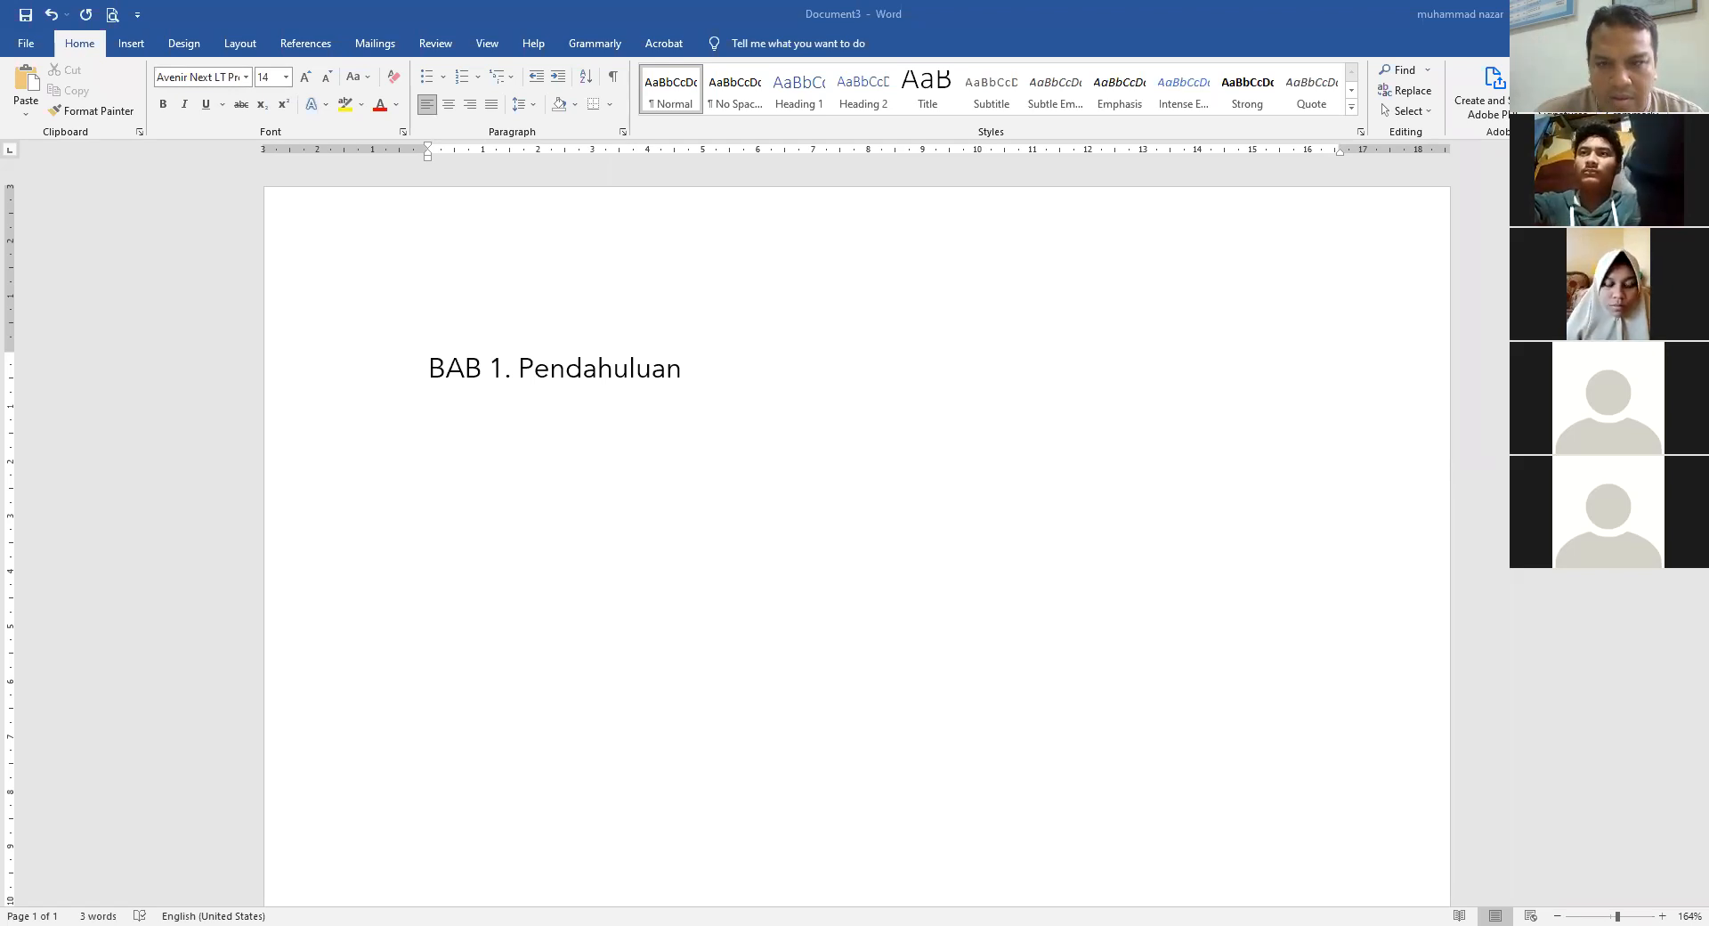
left_click(1416, 261)
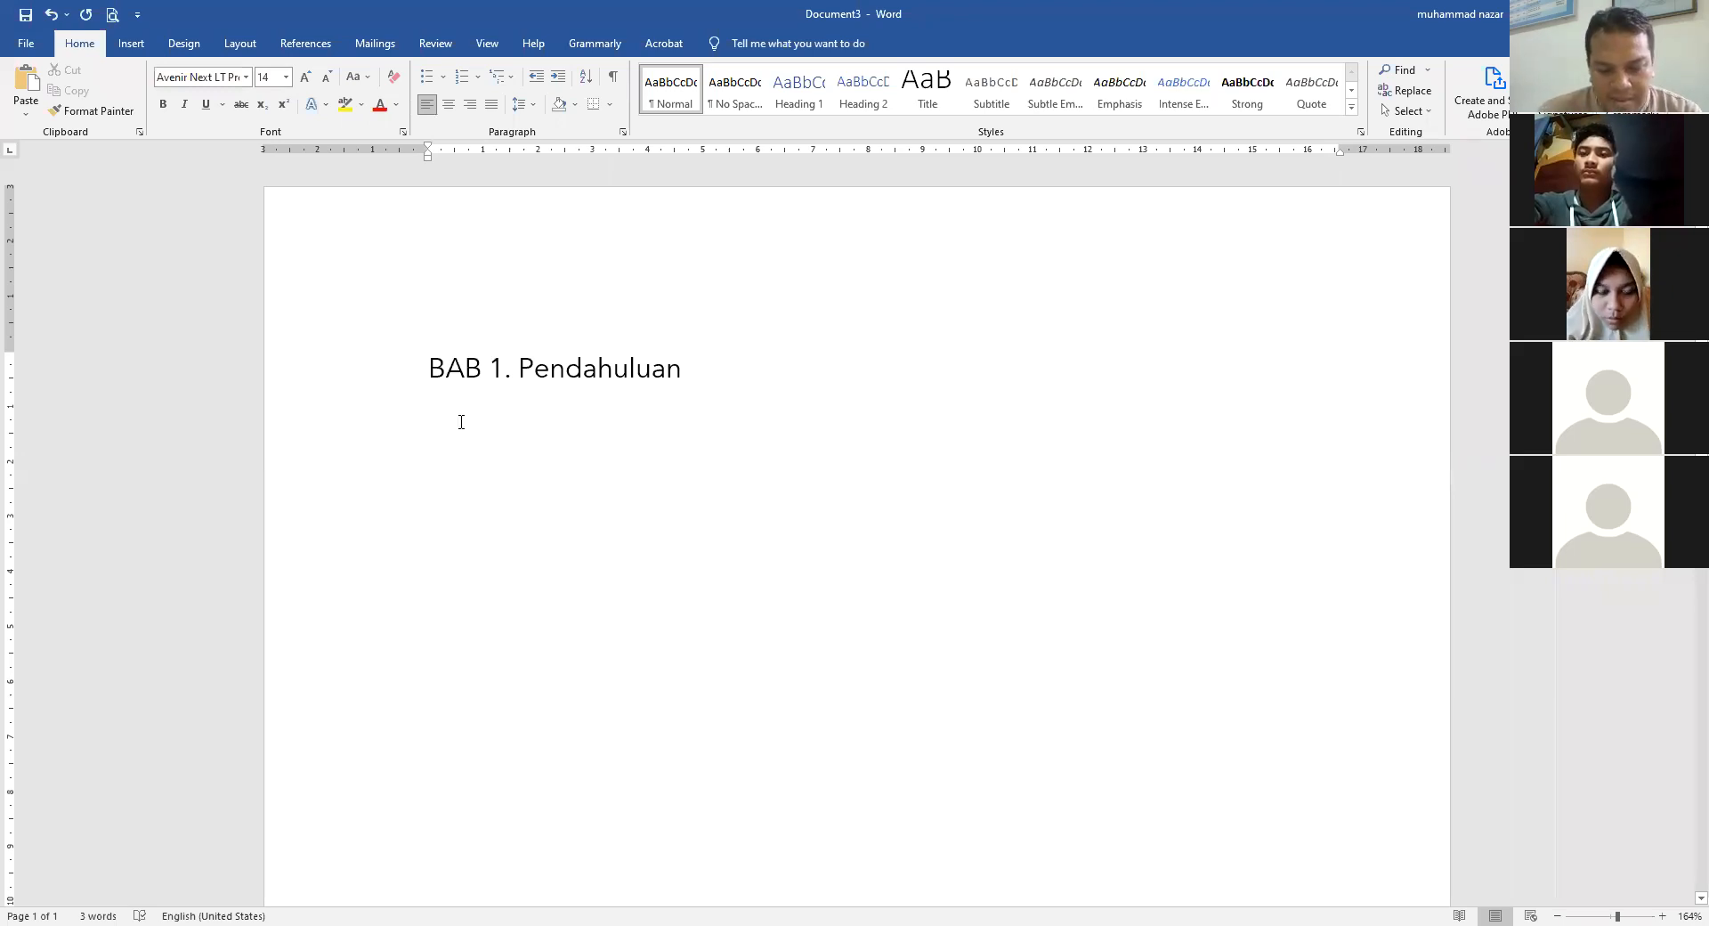
type("Proses belajar mengajar (PBM) adalah proses yang kompleks dan melibatkan banyak komponen mulai dari guru, siswa, kurikulum, materi ajar, sumber belajar, metode, teknik, pendekatan dan media pembelajaran. Tujuan pembelajaran dapat tercapai dengan baik jika semua komponen tersebut di atas dirancang dengan baik dan dijalankan sesuai dengan peran masing-masing komponen. Kelihaian seorang guru dalam meramu pengajarannya tentu sangat berpengaruh kepada siswanya dan pencapaian tujuan pengajaran yang ingin dicapai dalam suatu proses PBM. Media pembelajaran merupakan salah satu komponen penting yang harus diperhatikan oleh guru dalam mengajar. Pemilihan media yang tepat dapat menjadi driving force bagi menumbuhkan minat, motivasi dan hasil belajar peserta didik. Media yang baik juga dapat memberi pengalaman belajar yang berkesan bagi para peserta didik, sehingga mereka lebih menyukai proses PBM yang pada akhirnya menyebabkan materi pelajaran diserap lebih baik dan perolehan hasil belajar juga bisa meningkat sesuai dengan yang diharapkan dari sebuah PBM di kelas.")
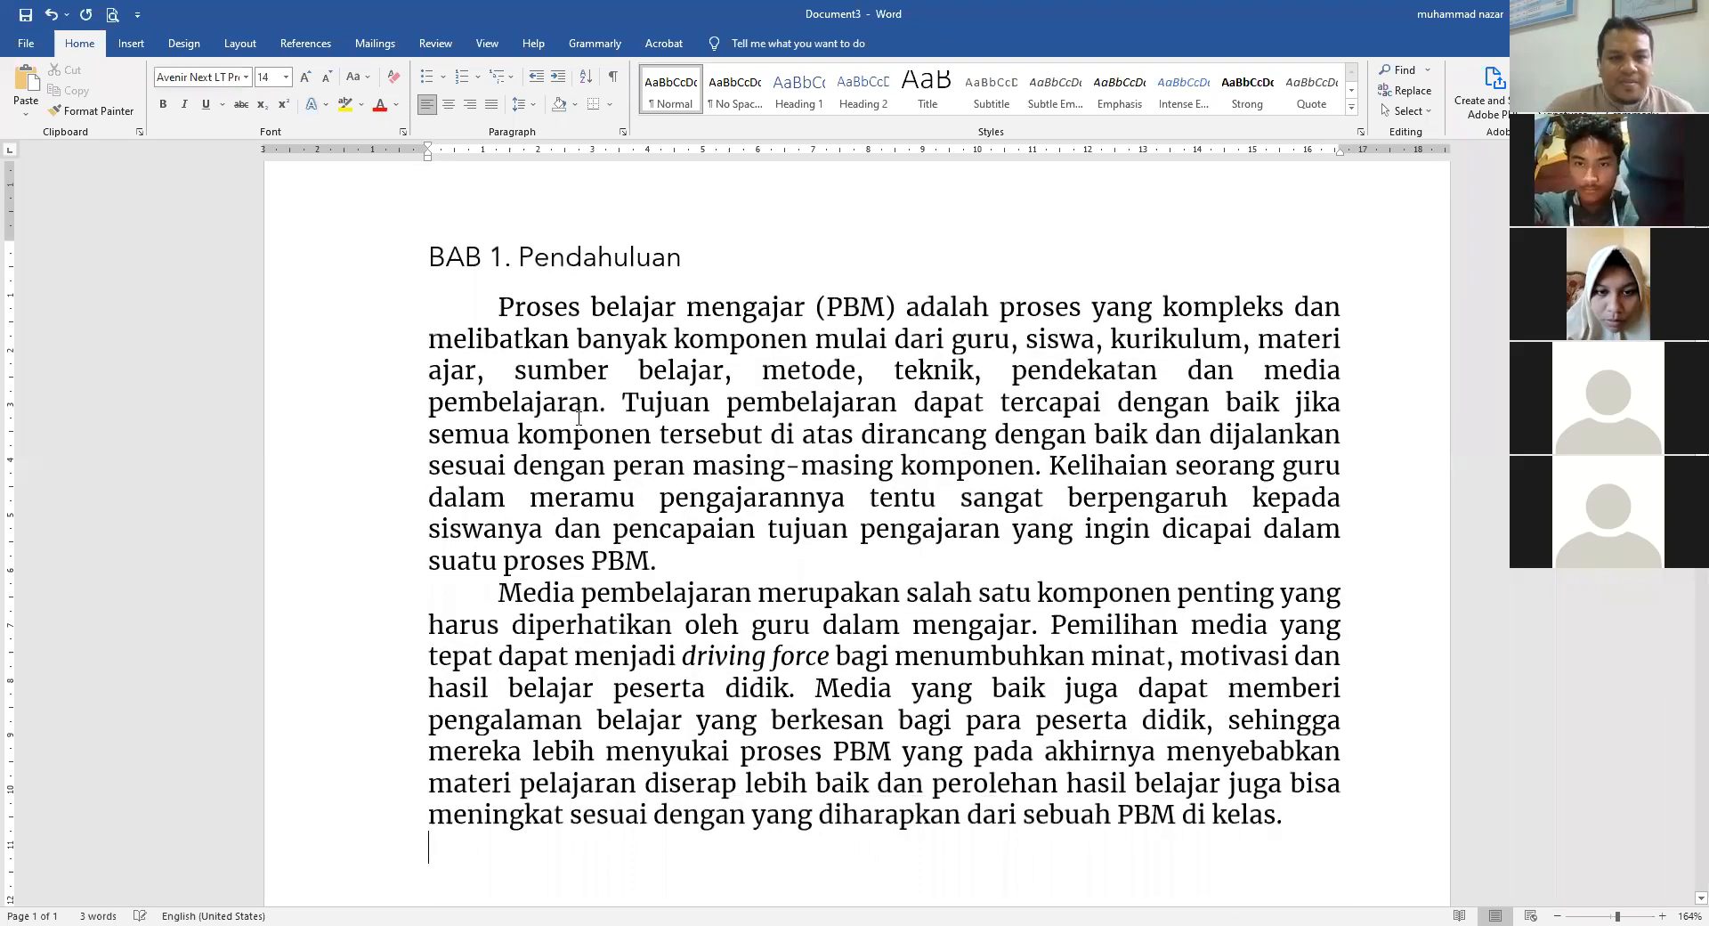
- Delete the two pasted body paragraphs below the "BAB 1. Pendahuluan" heading
left_click_drag(501, 377, 1305, 906)
left_click_drag(1305, 631, 1302, 630)
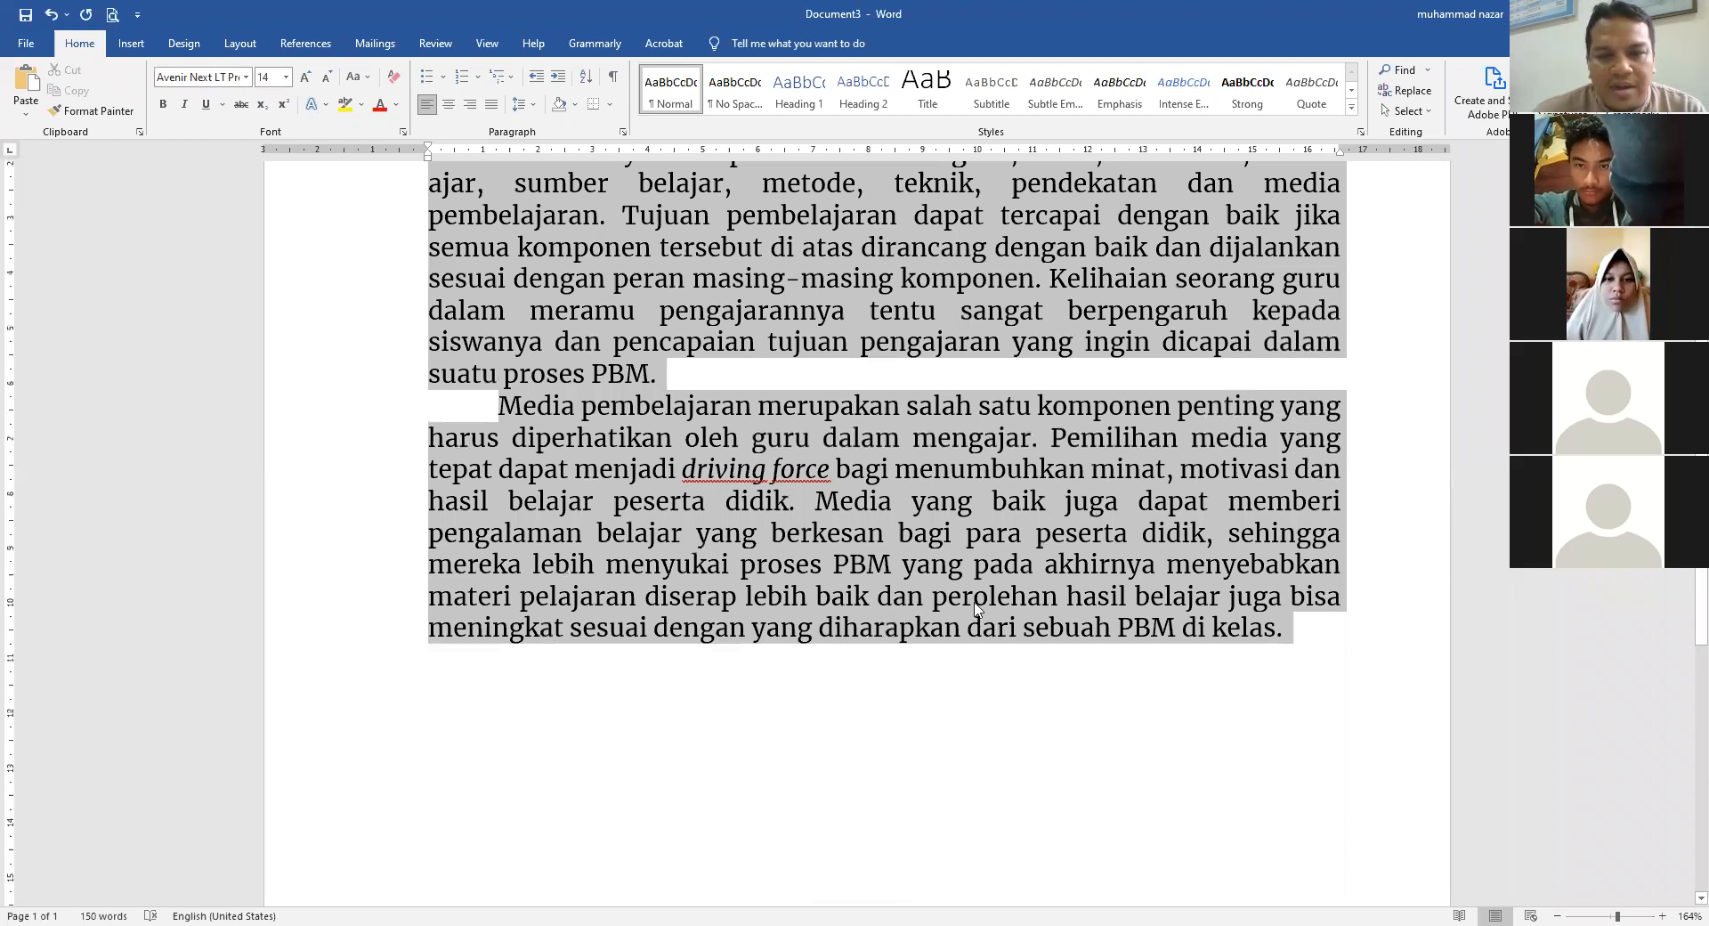
scroll(850, 615, "up", 3)
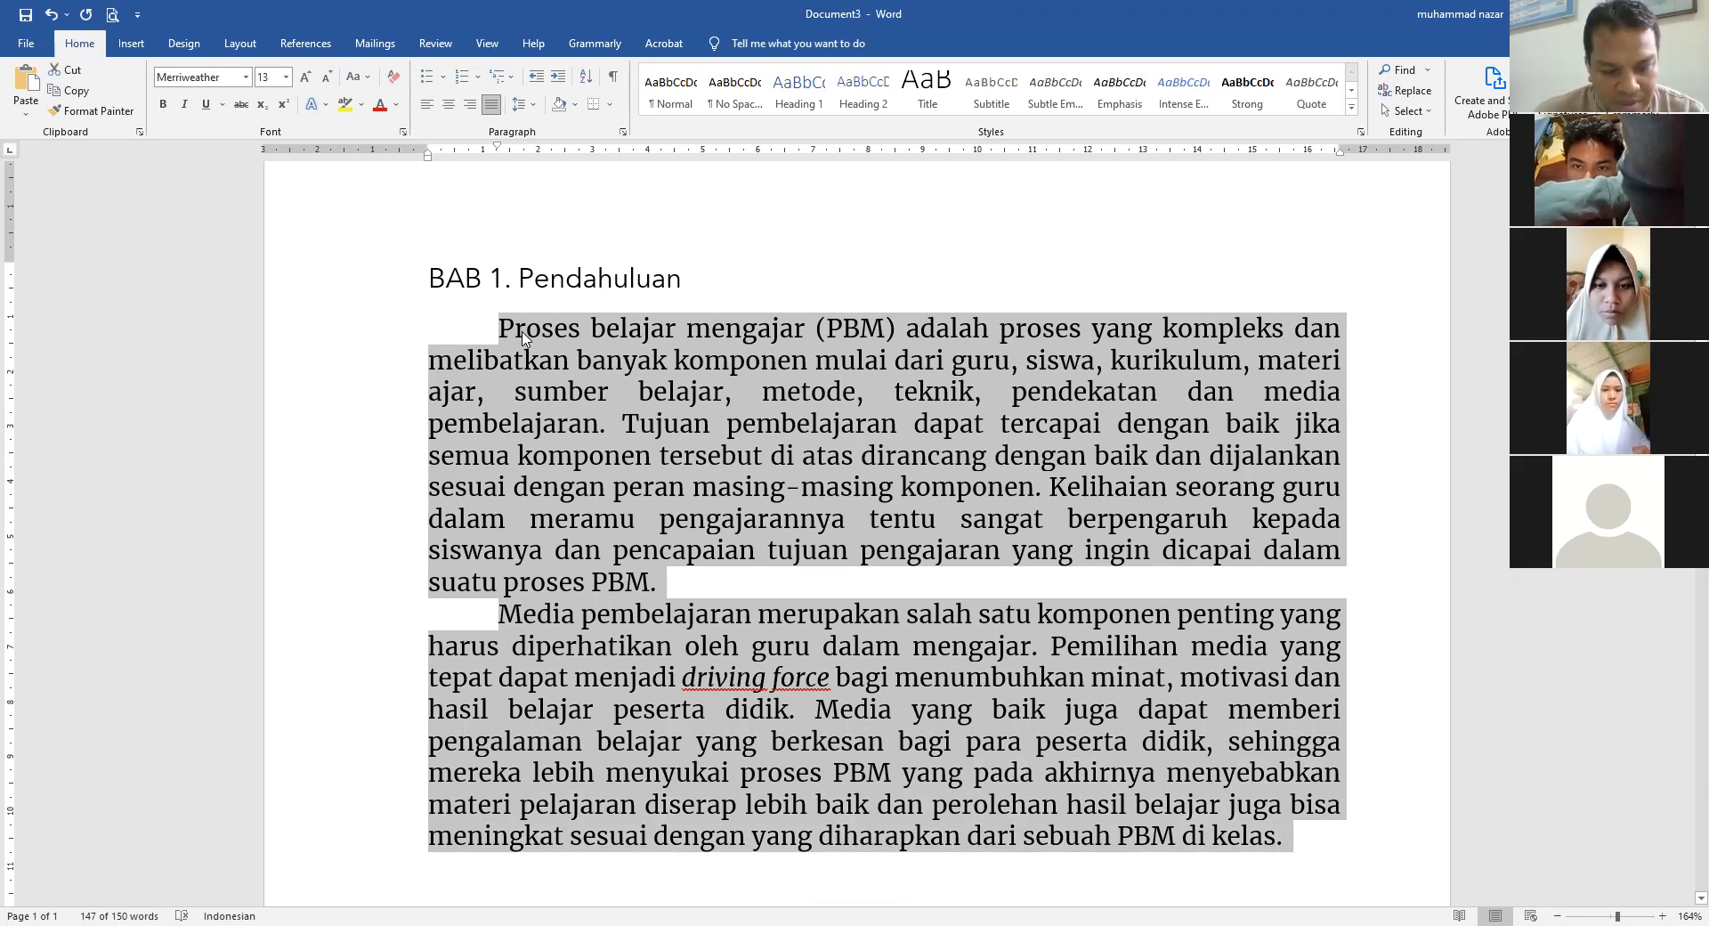
key("Delete")
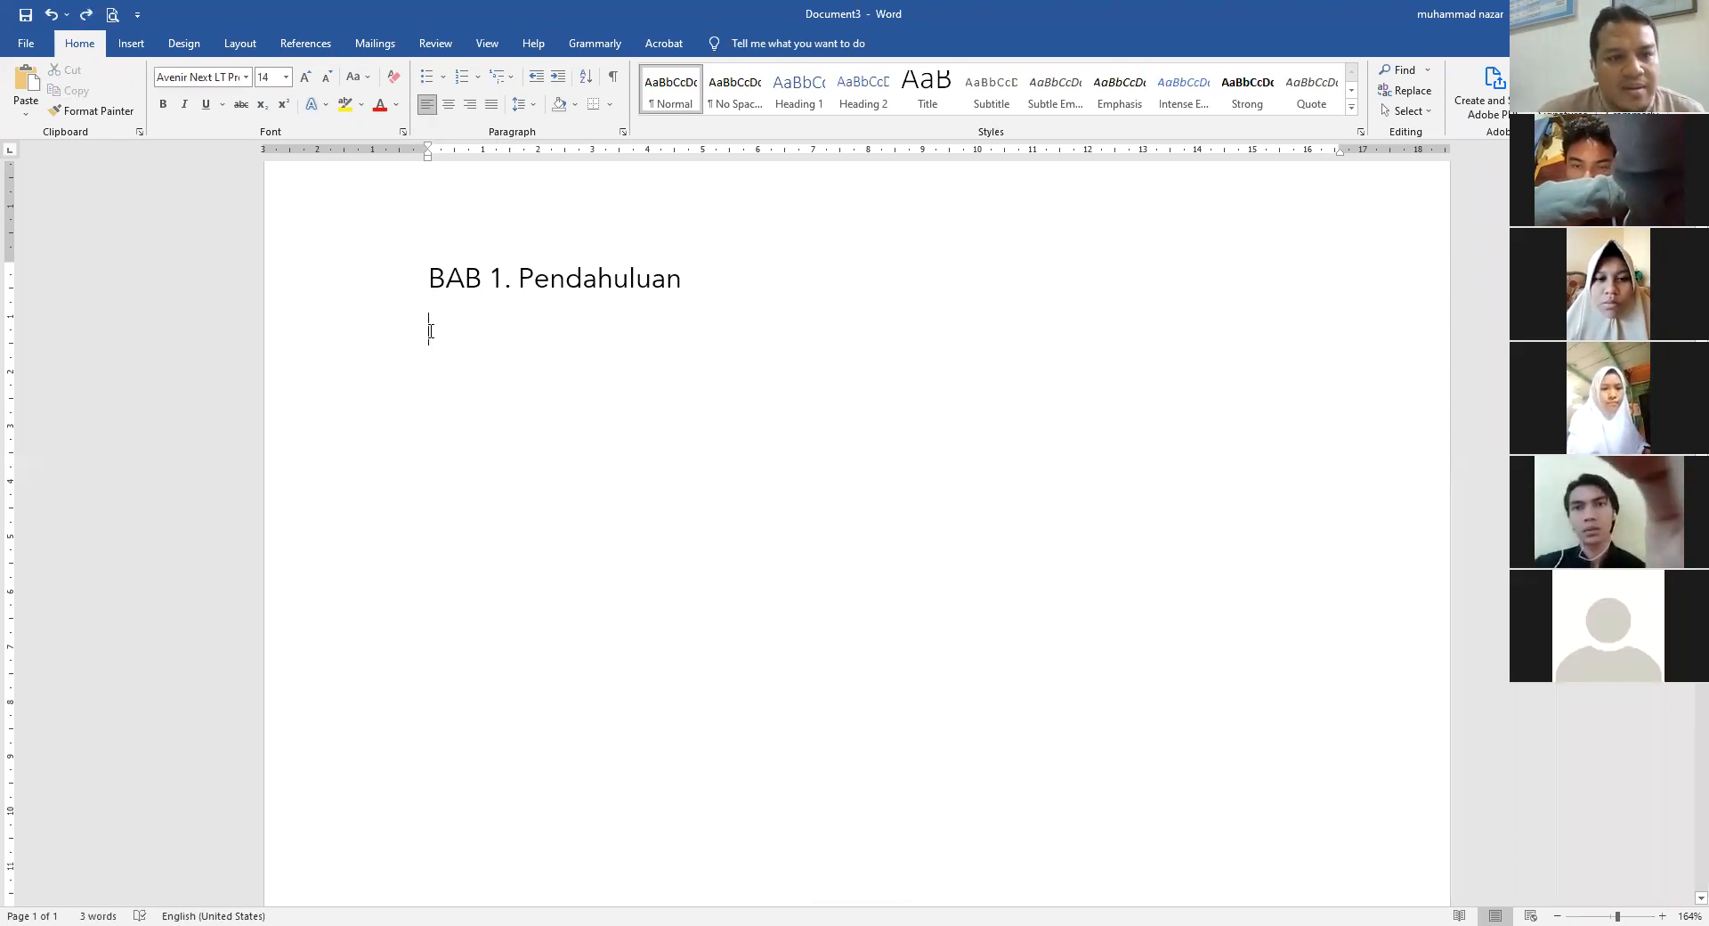
- Paste the two body paragraphs again below the "BAB 1. Pendahuluan" heading, using the Merge Formatting option
key("shift+F10")
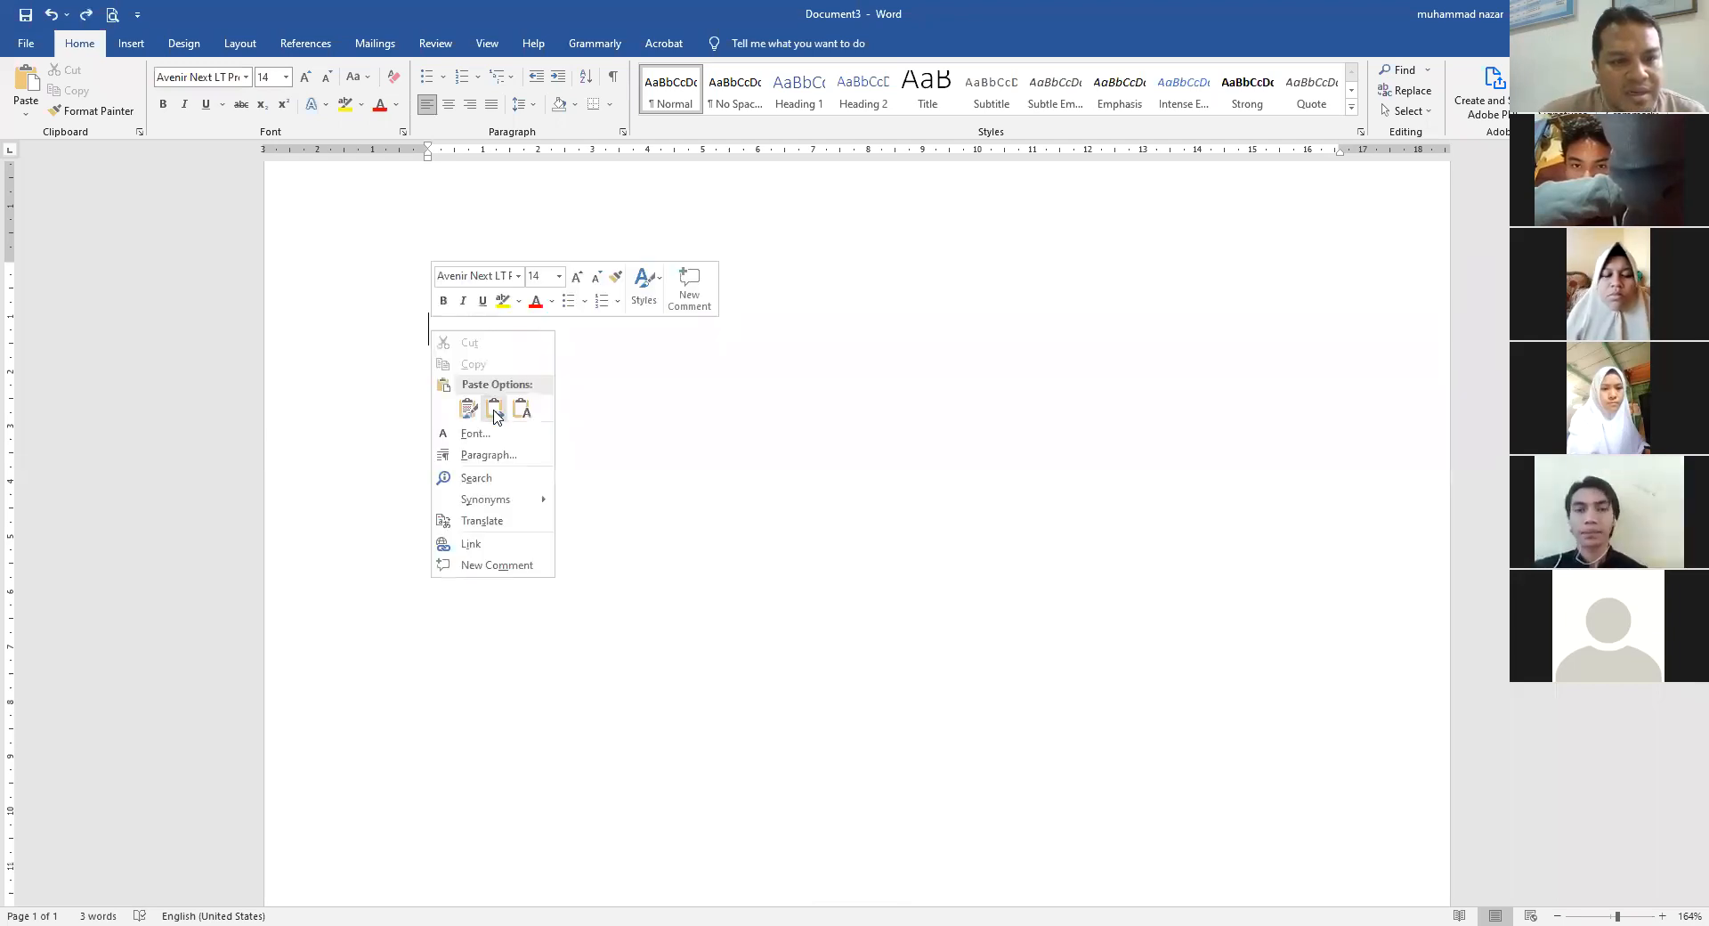
left_click(470, 411)
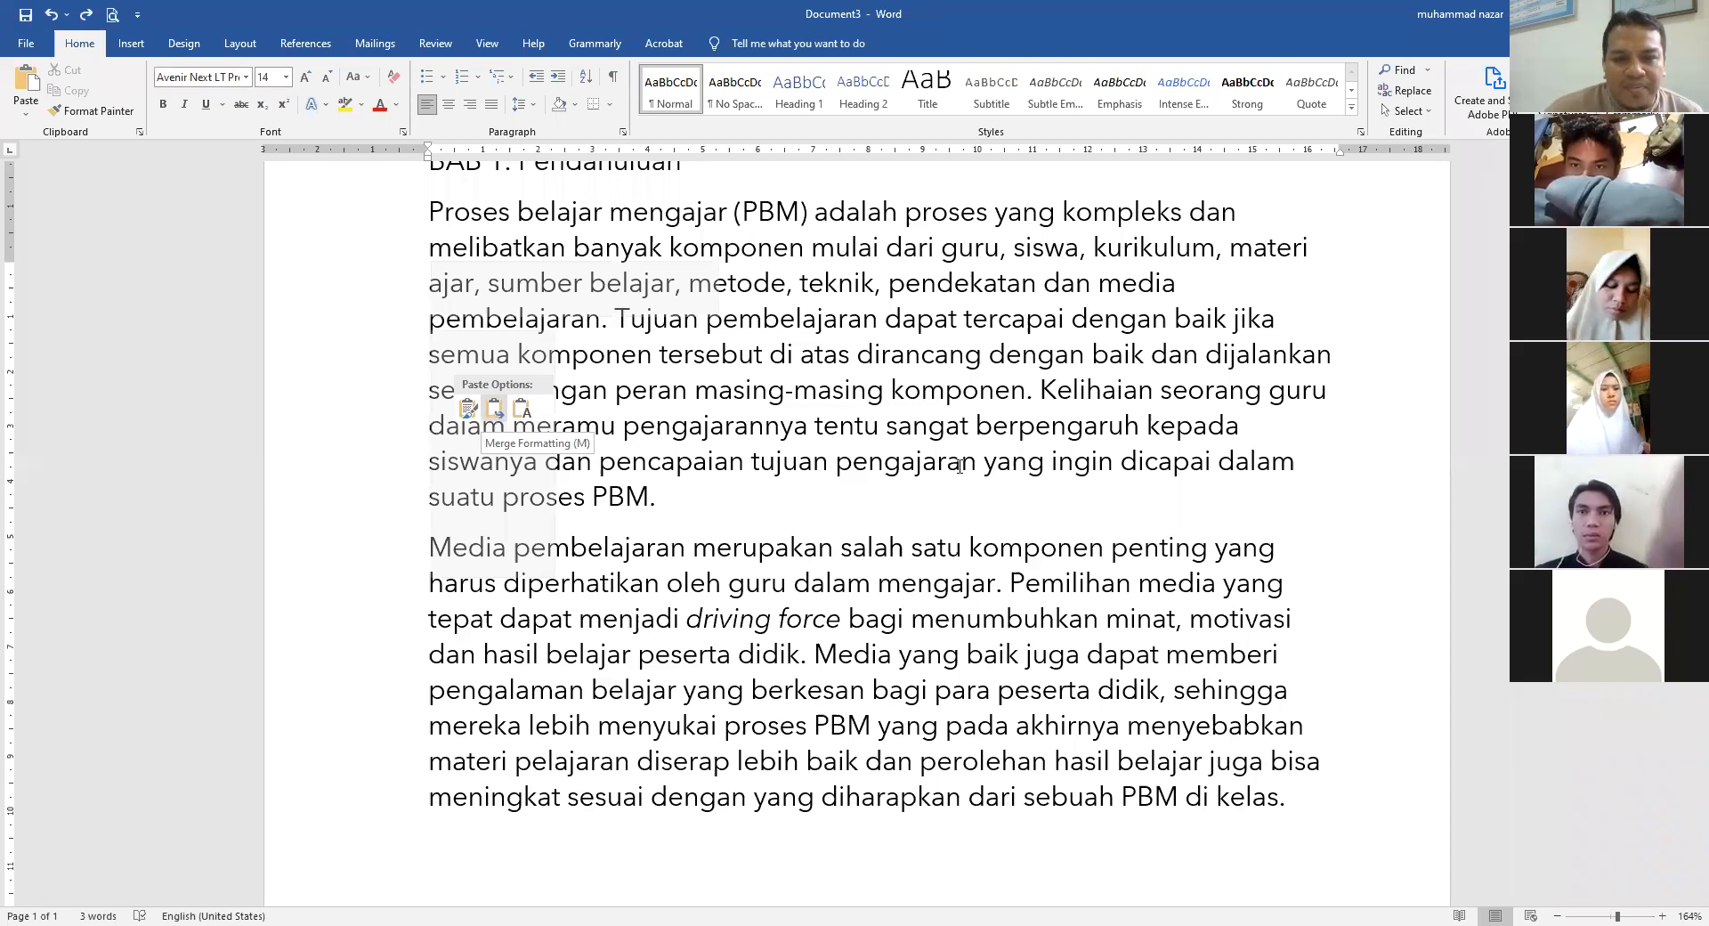
left_click(683, 318)
scroll(683, 356, "up", 2)
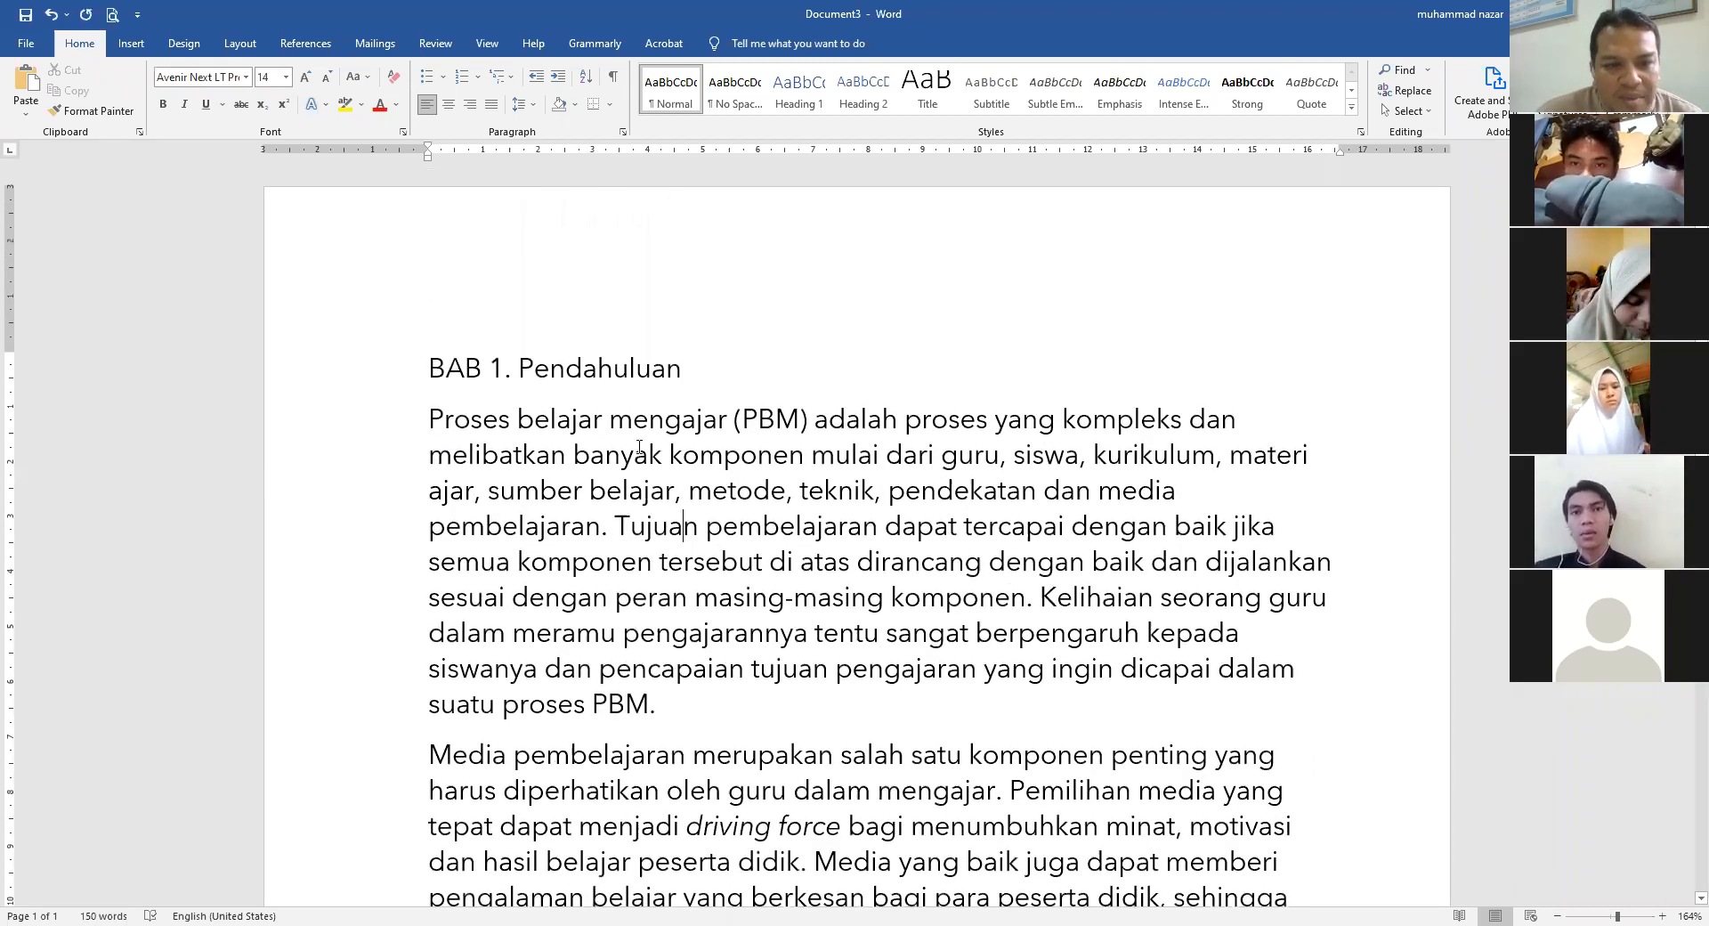
left_click_drag(639, 448, 793, 598)
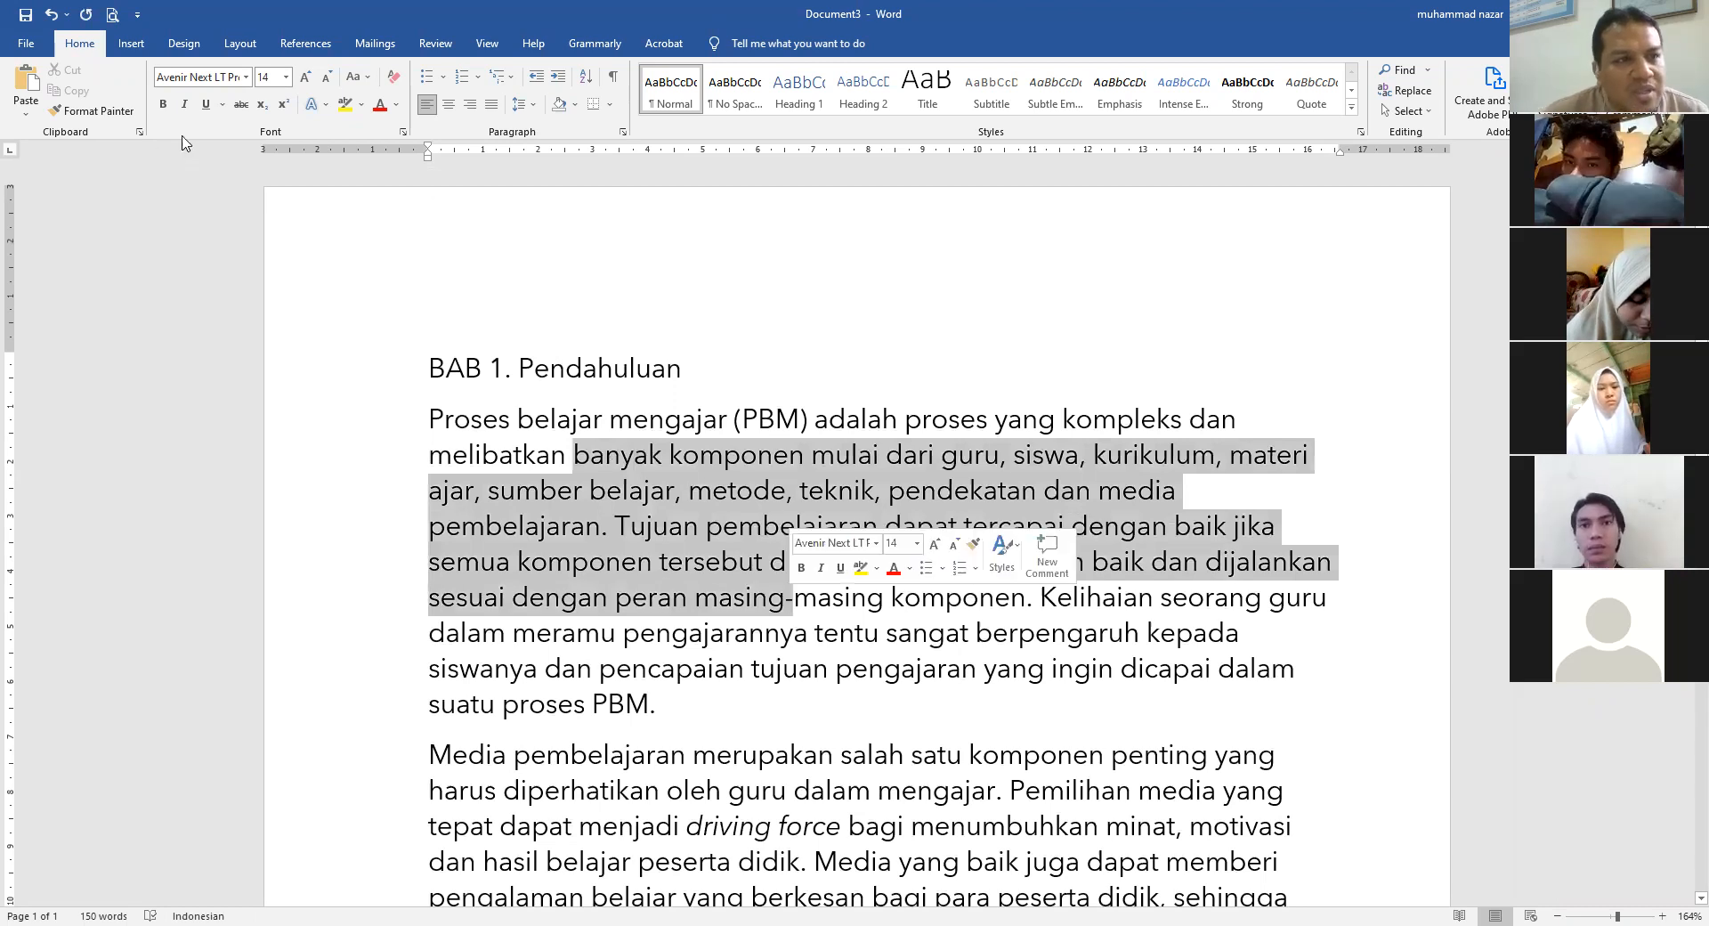
left_click(246, 77)
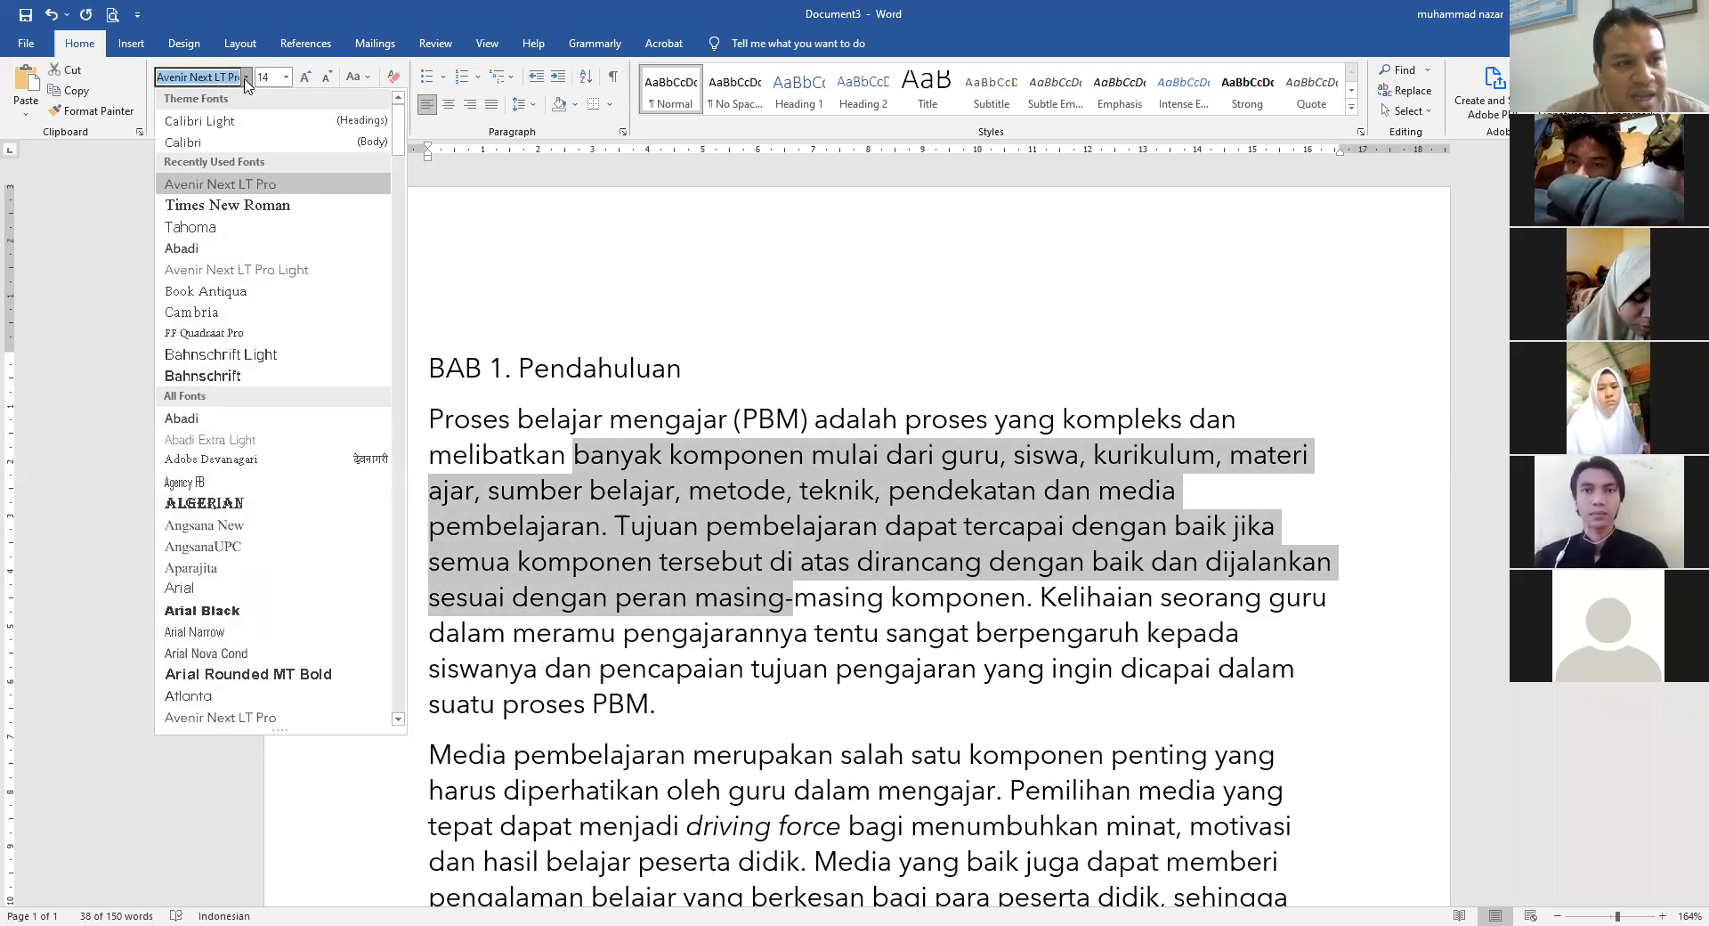
left_click(247, 78)
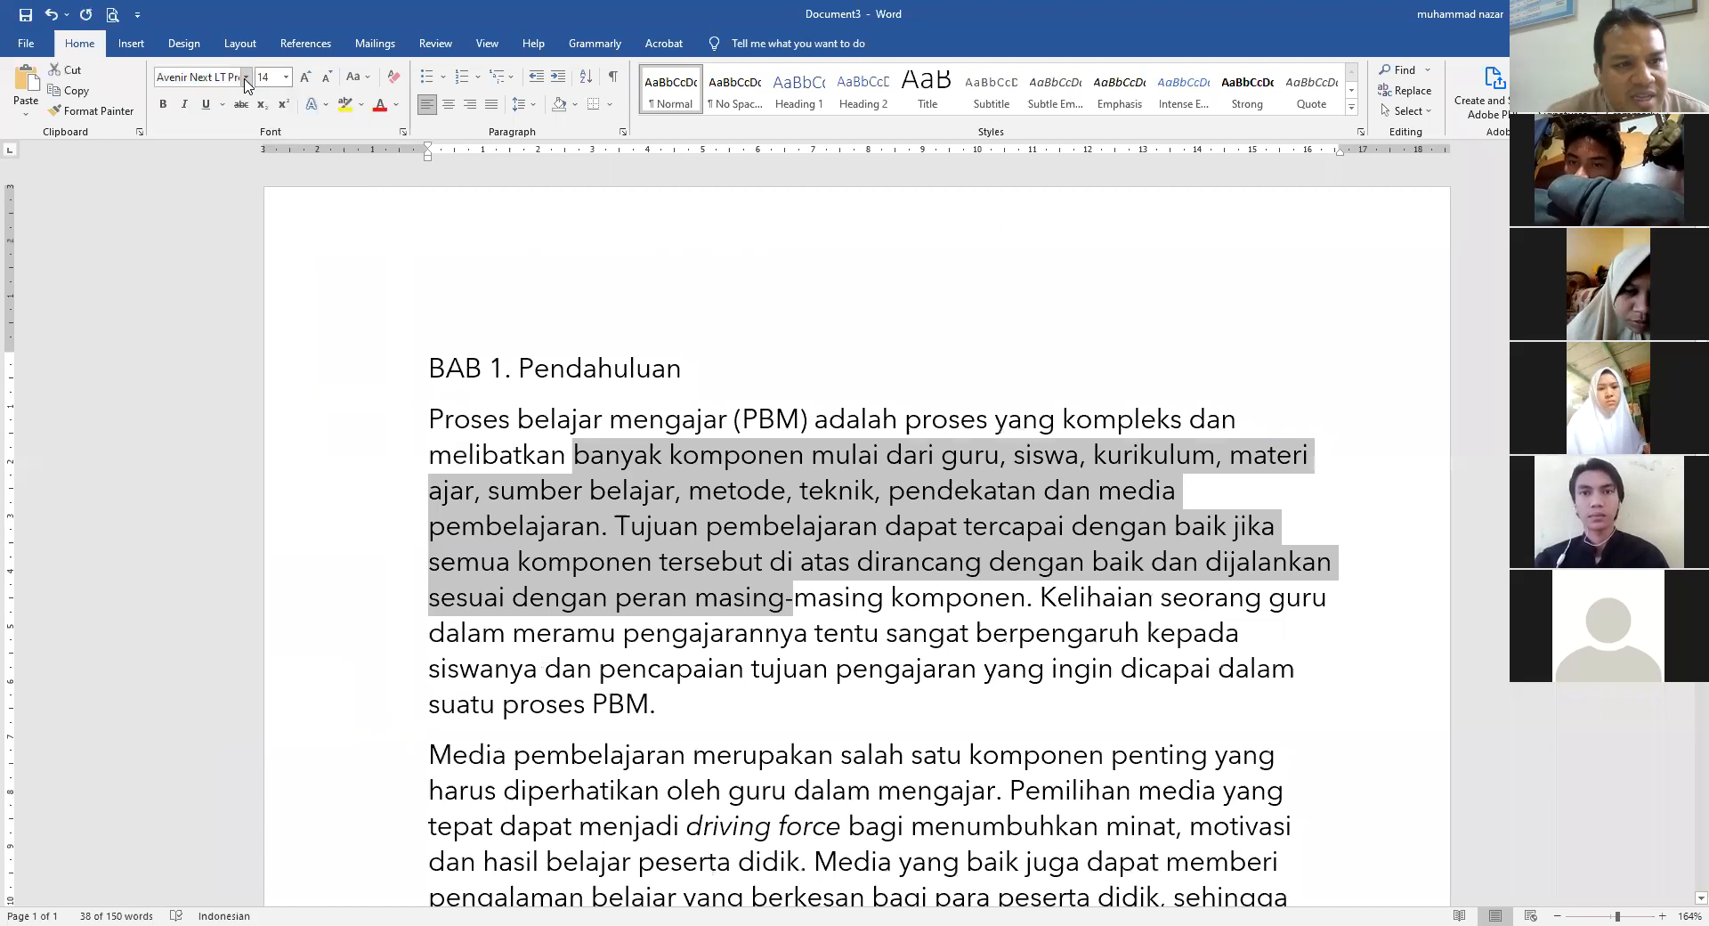
left_click(763, 529)
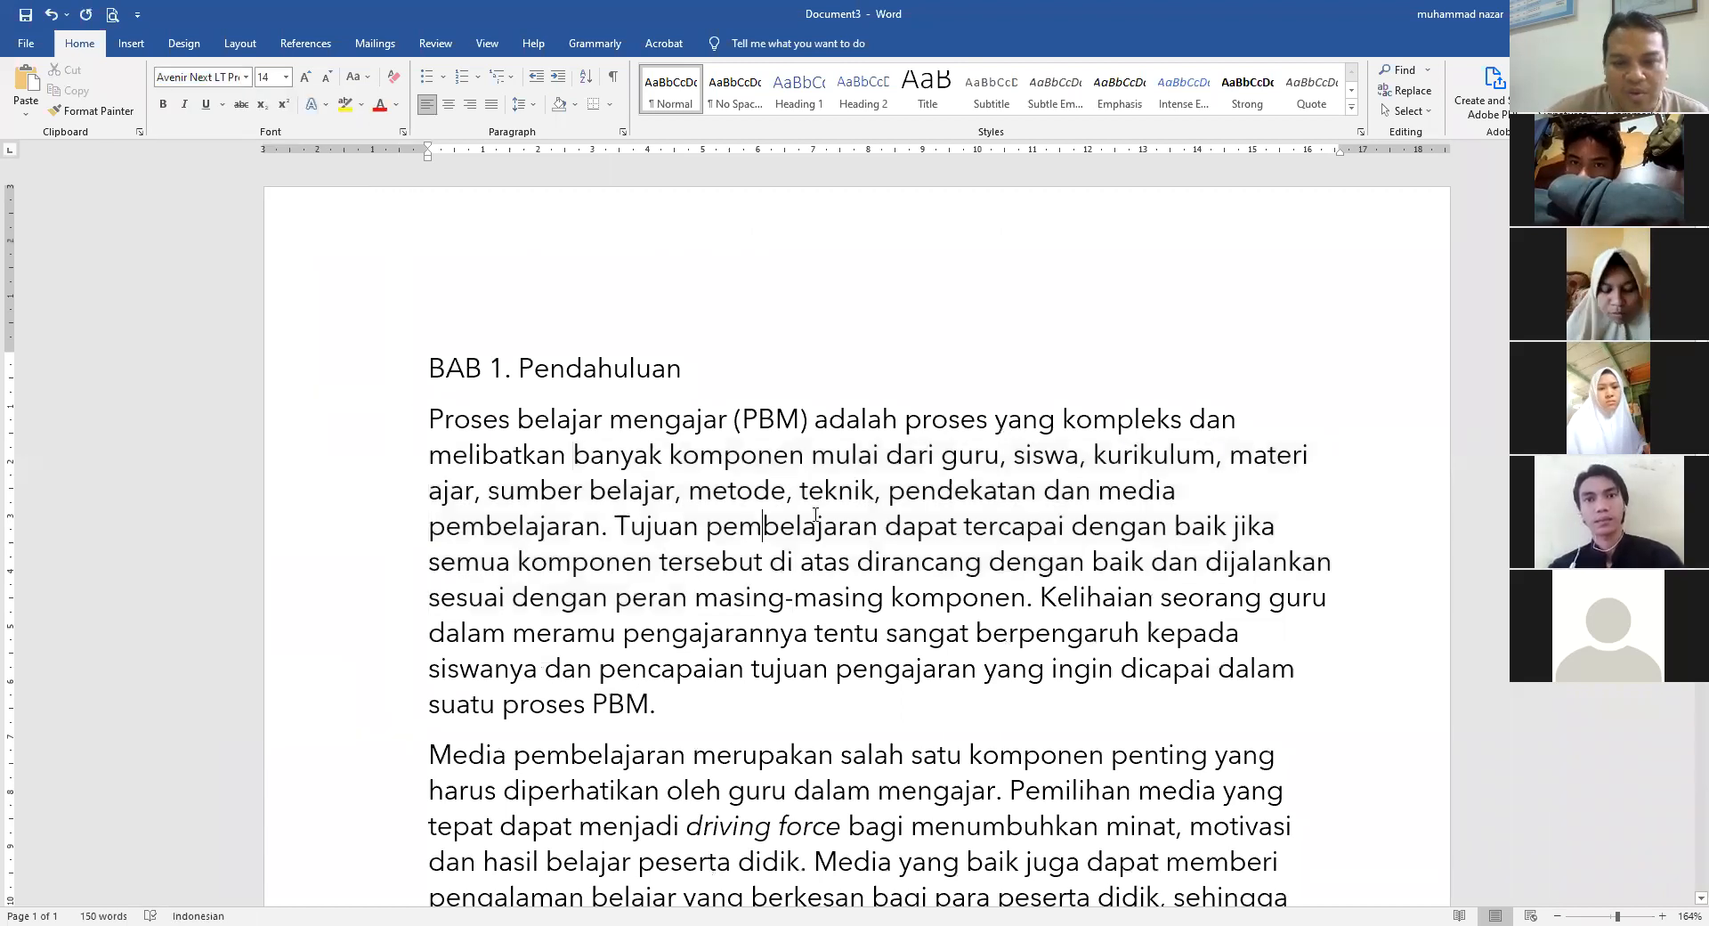
left_click(688, 375)
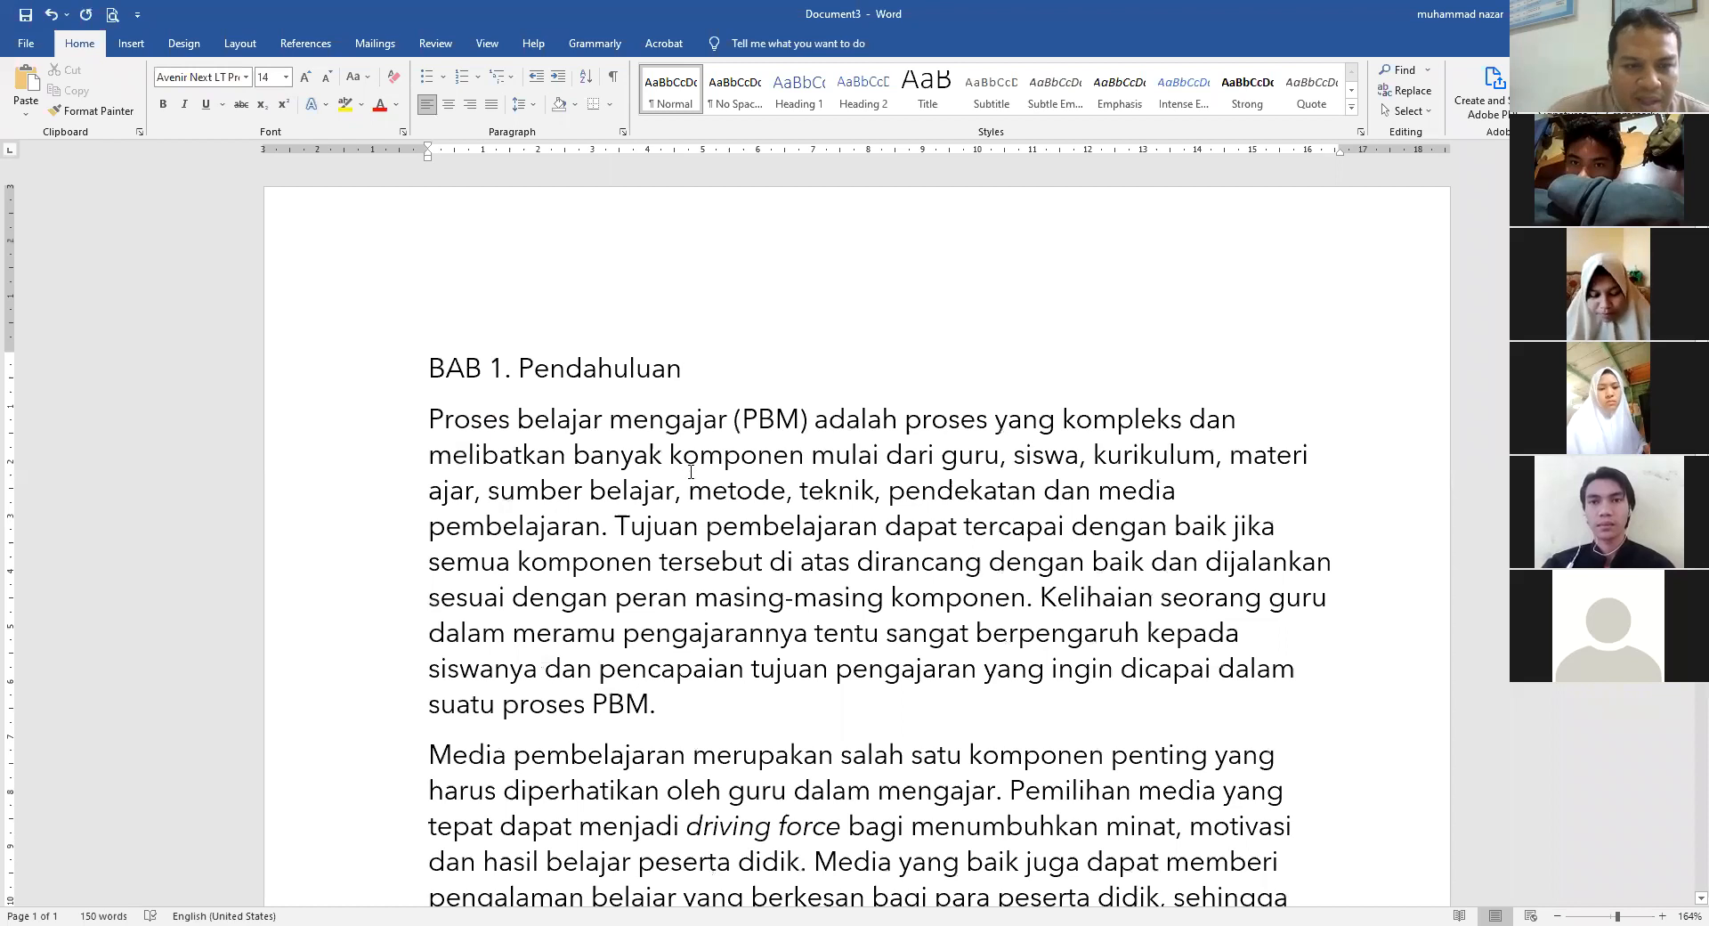
- Enter the chapter heading "BAB 2. Media Pembelajaran" below the last body paragraph and start a new line after it
scroll(566, 752, "down", 3)
scroll(566, 751, "down", 1)
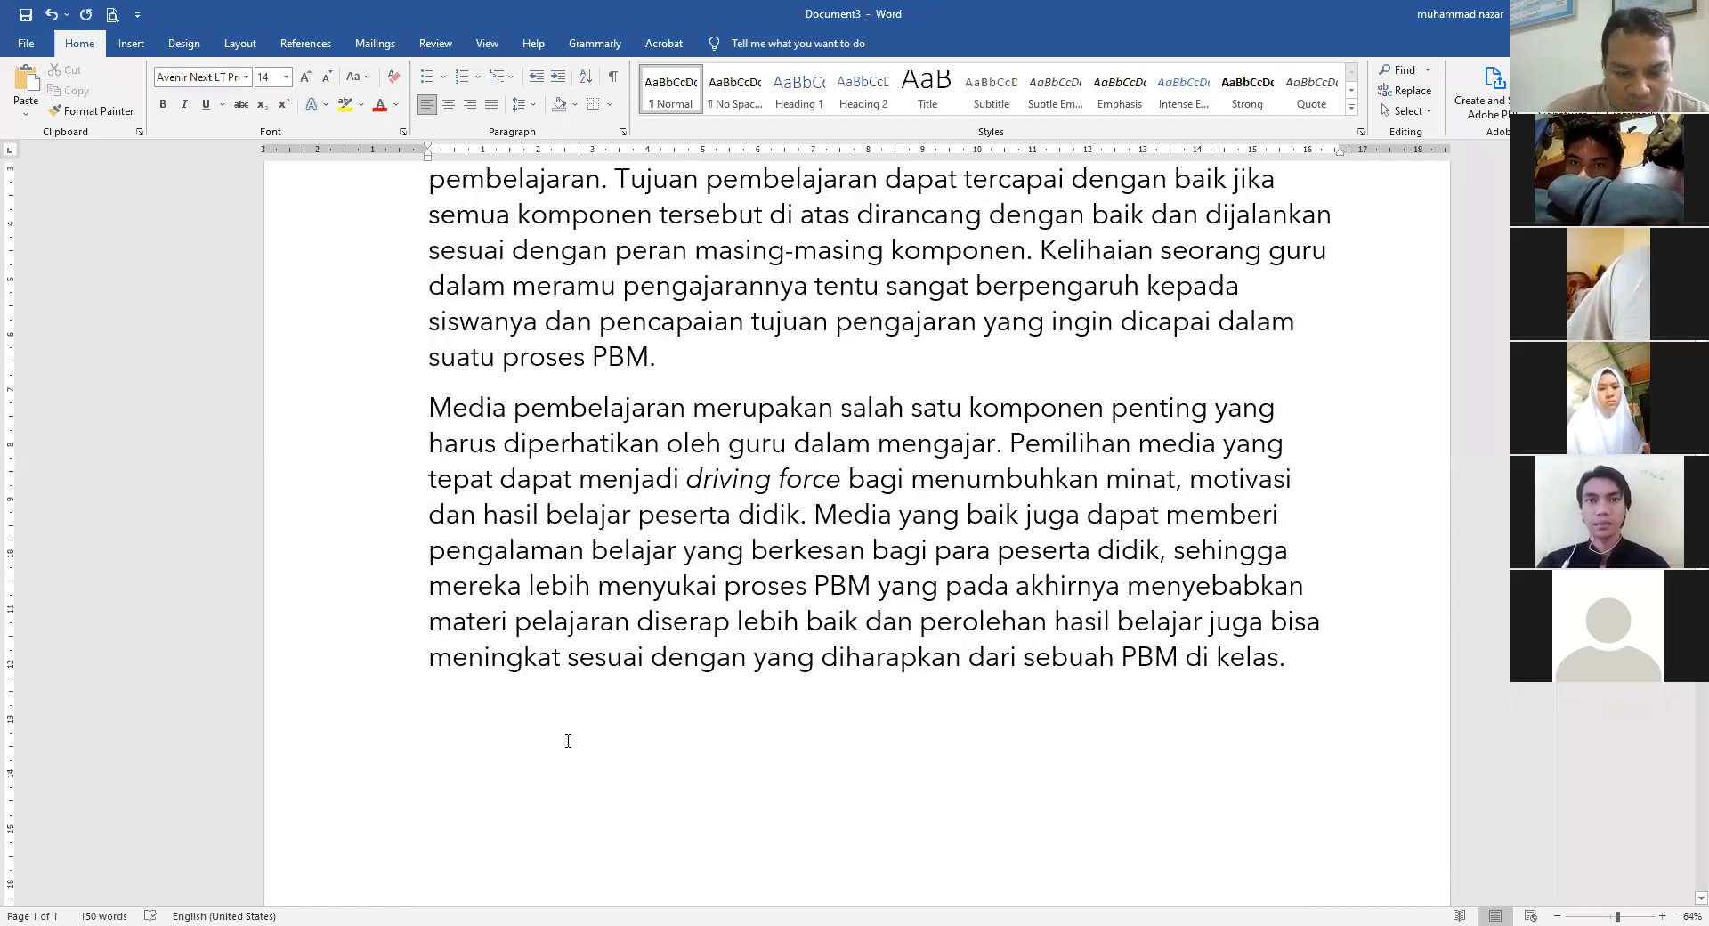
type("Bab")
key("BackSpace")
key("BackSpace")
type("AB")
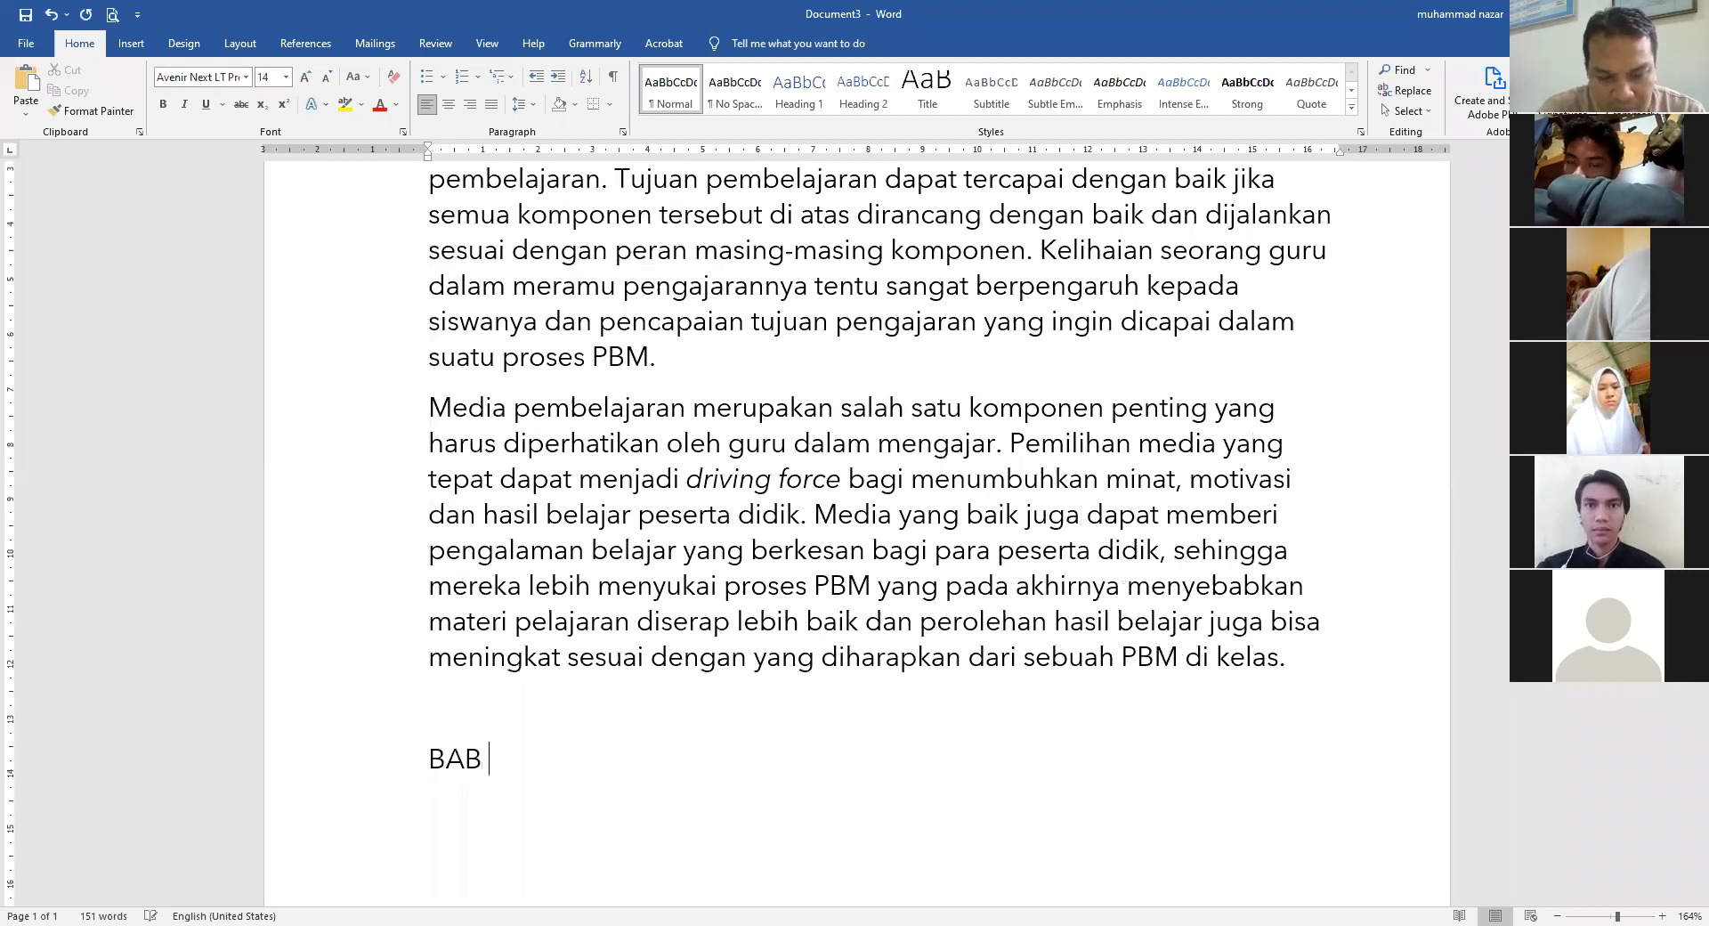
type(" 2.")
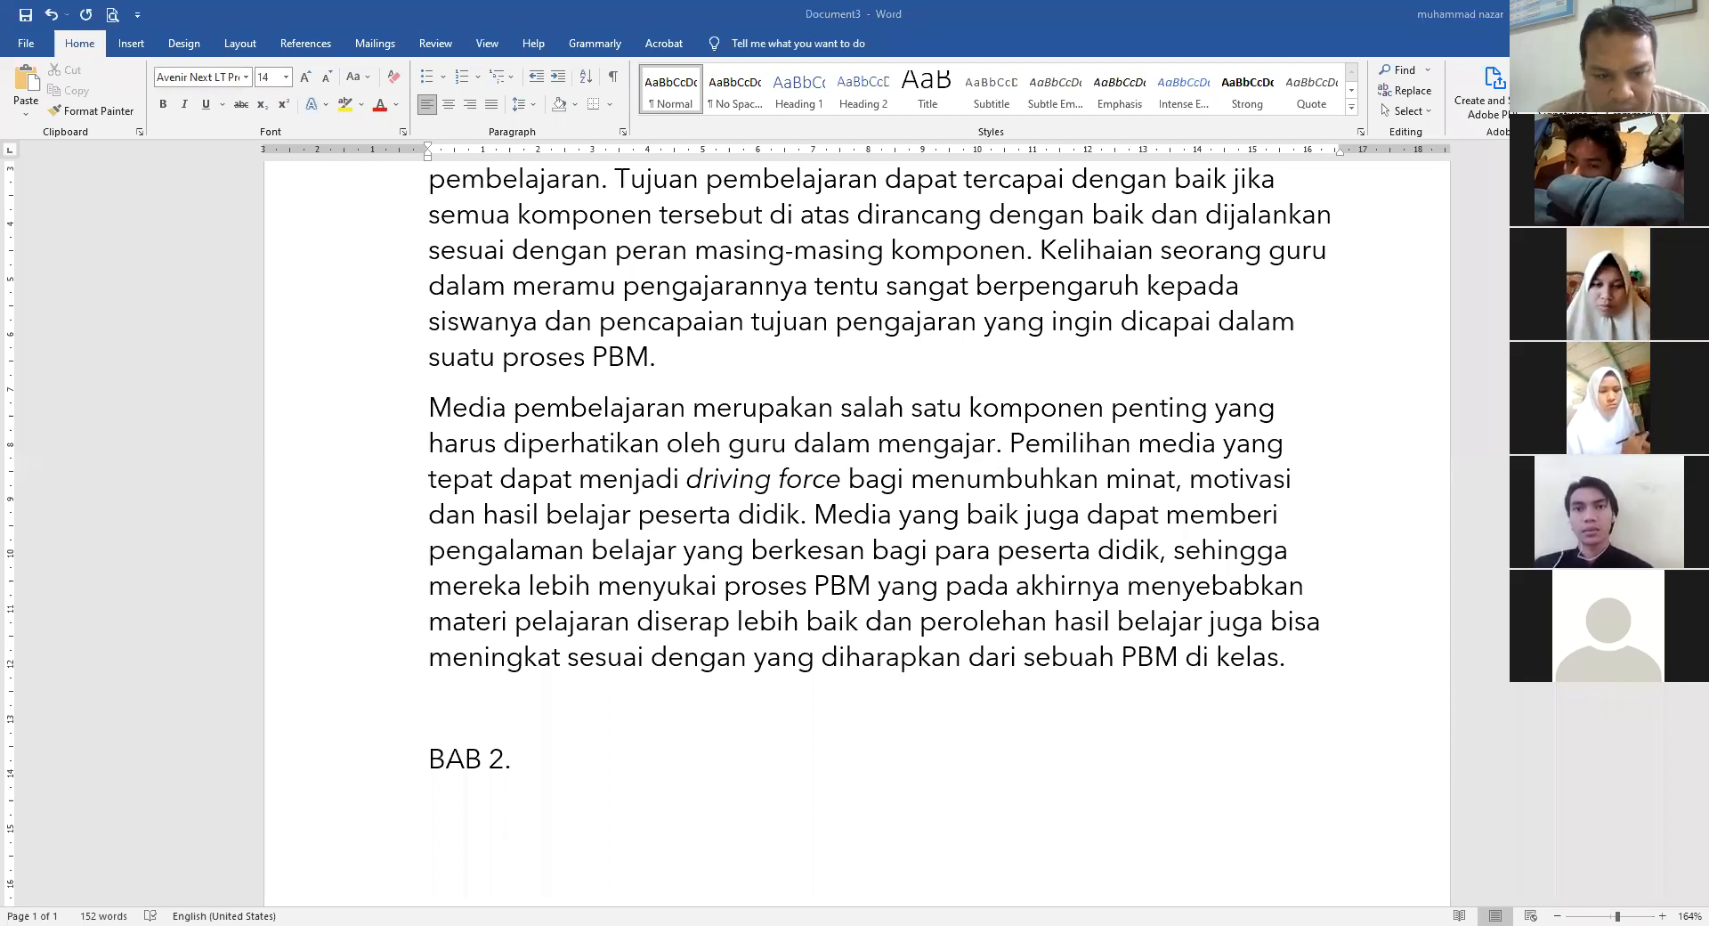
type("Med")
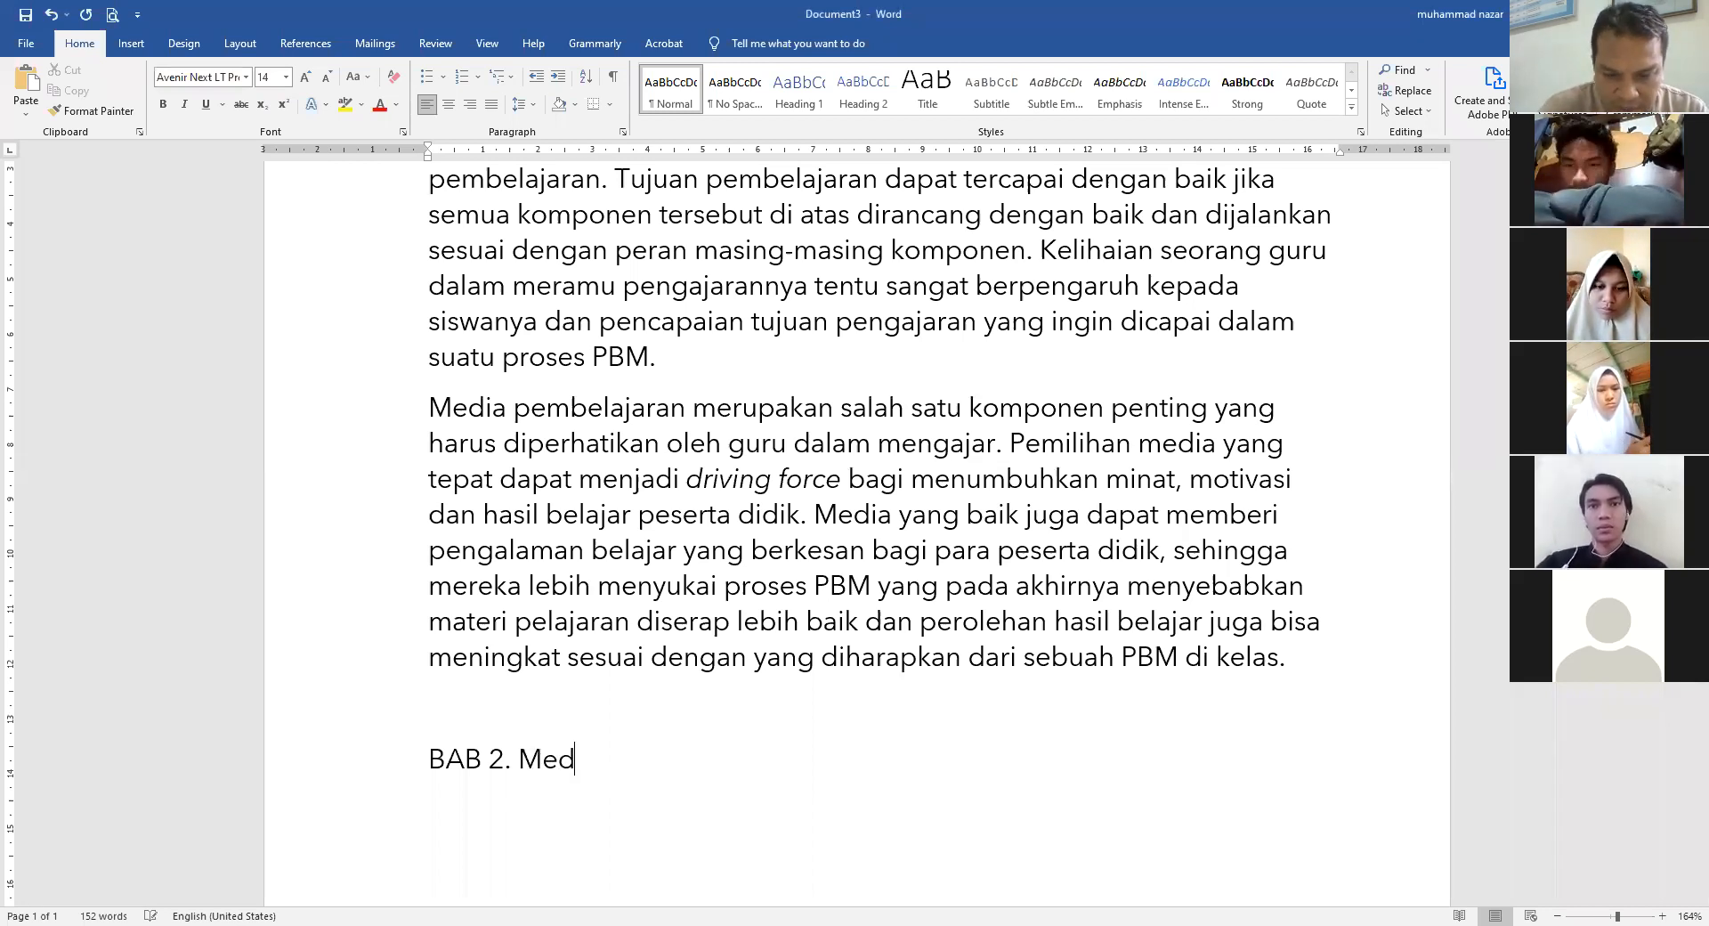
type("ia Pembelajaran")
key("Return")
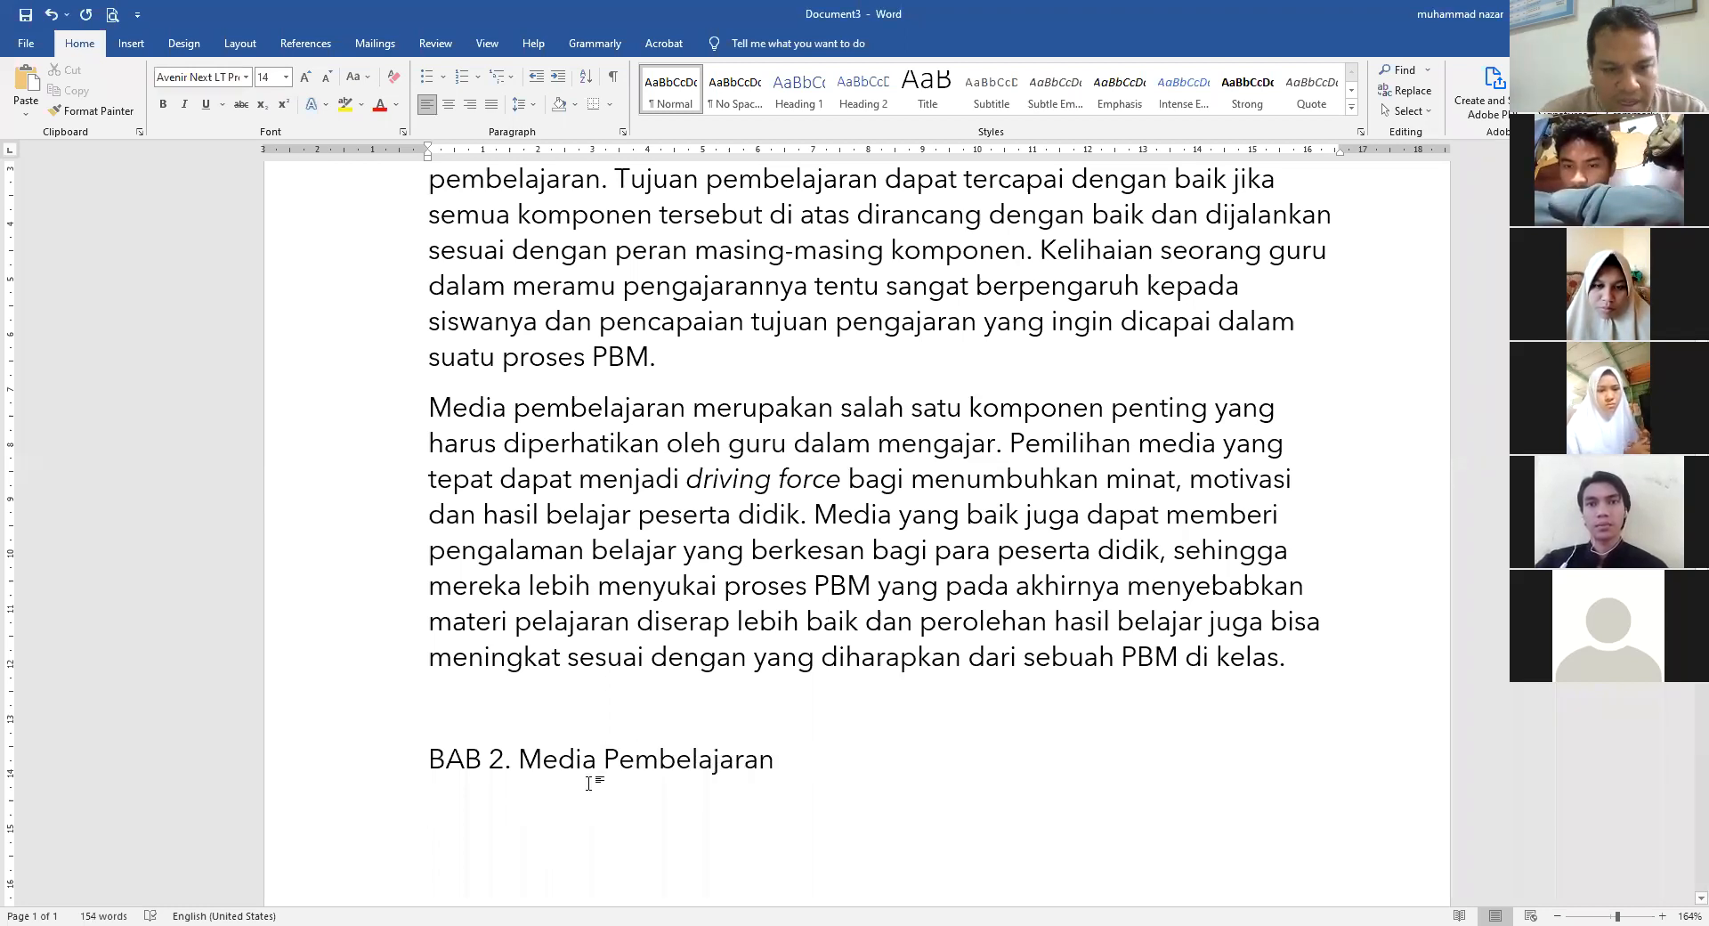
- Paste the copied chapter text about learning media below the "BAB 2. Media Pembelajaran" heading, using the Merge Formatting option
scroll(454, 691, "down", 2)
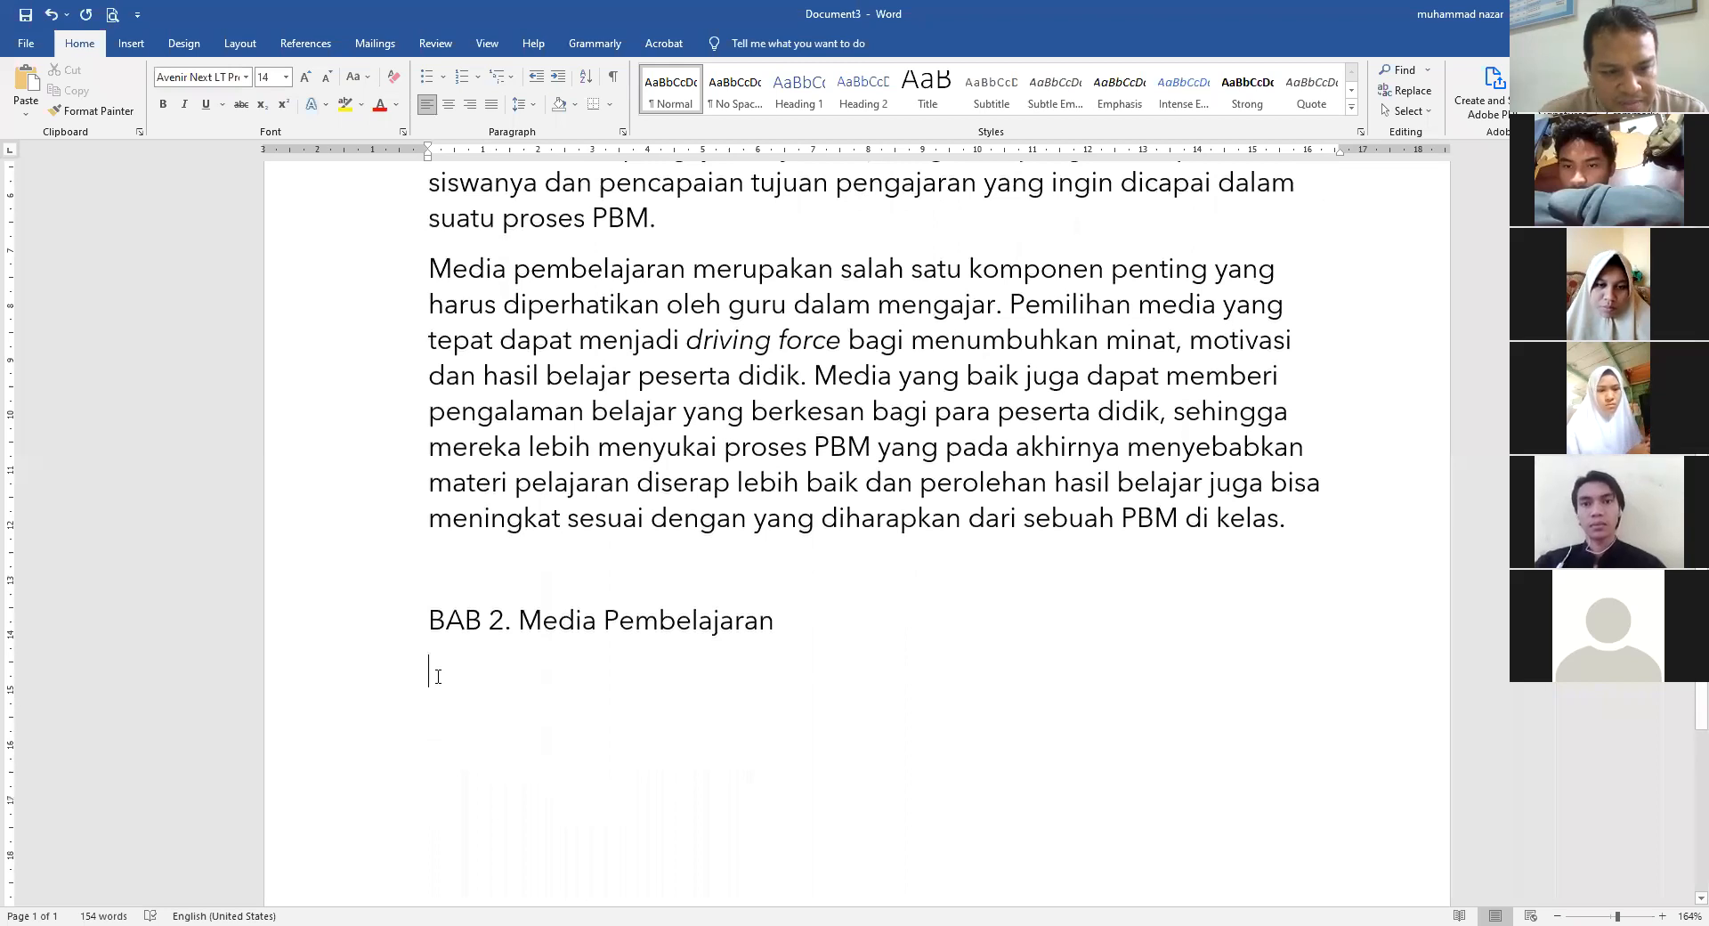
right_click(491, 543)
left_click(488, 506)
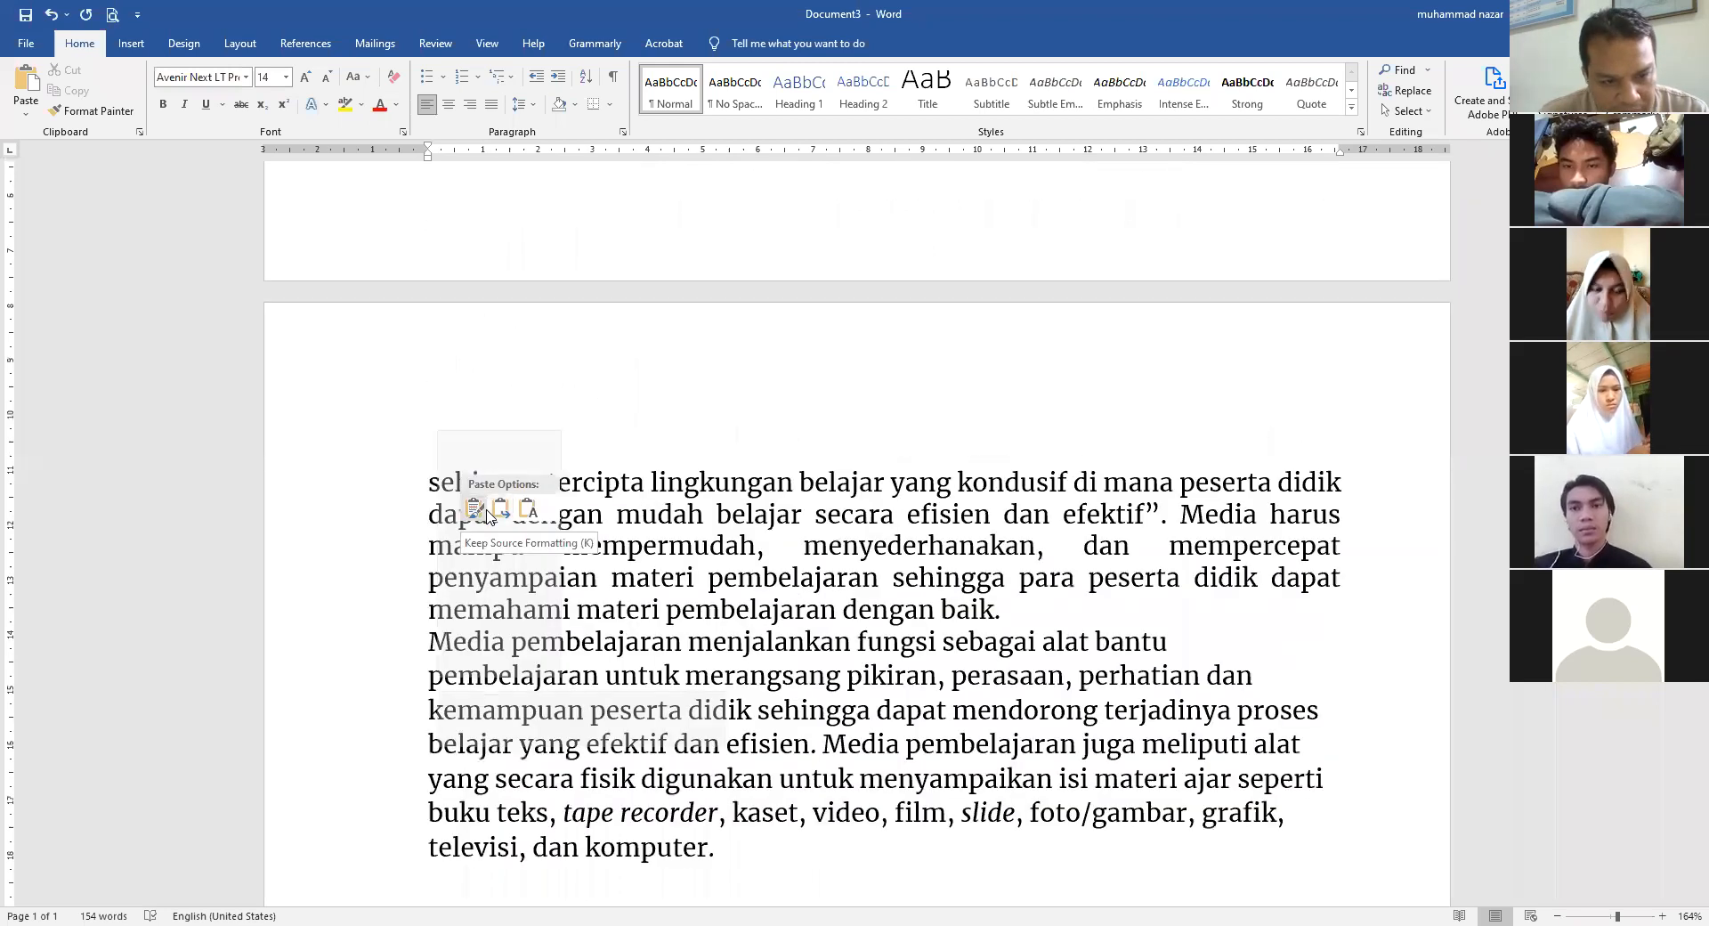
- Delete the redundant "Media Pembelajaran" line directly under the "BAB 2. Media Pembelajaran" heading
scroll(908, 632, "up", 4)
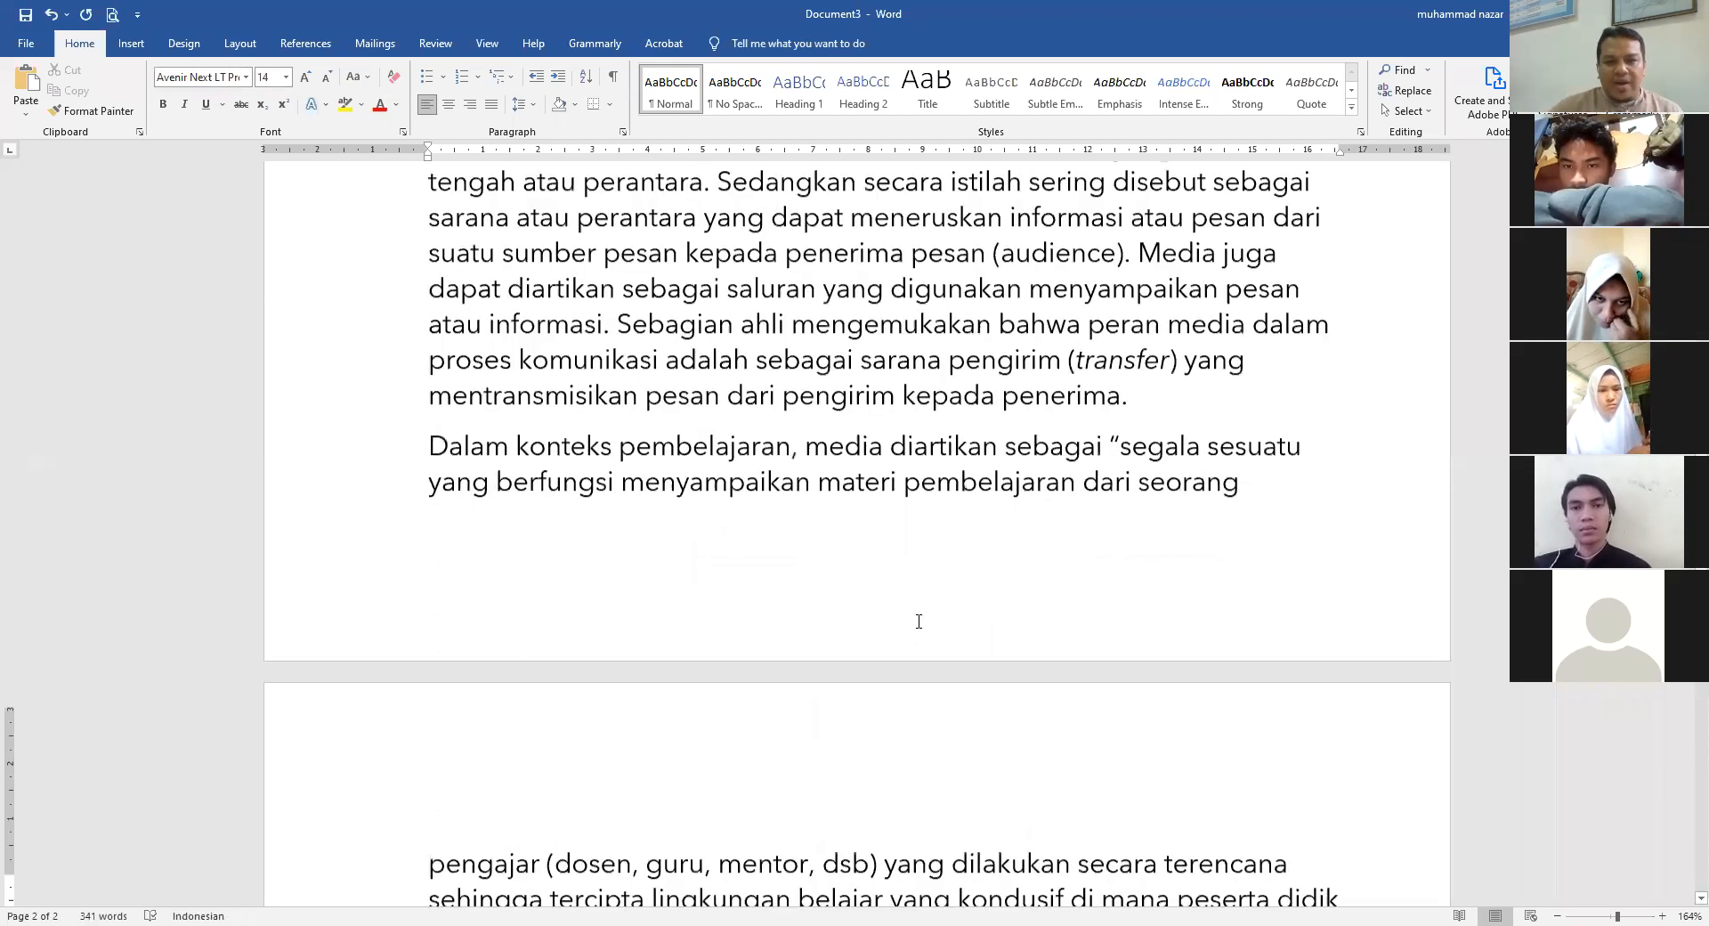
scroll(919, 617, "up", 5)
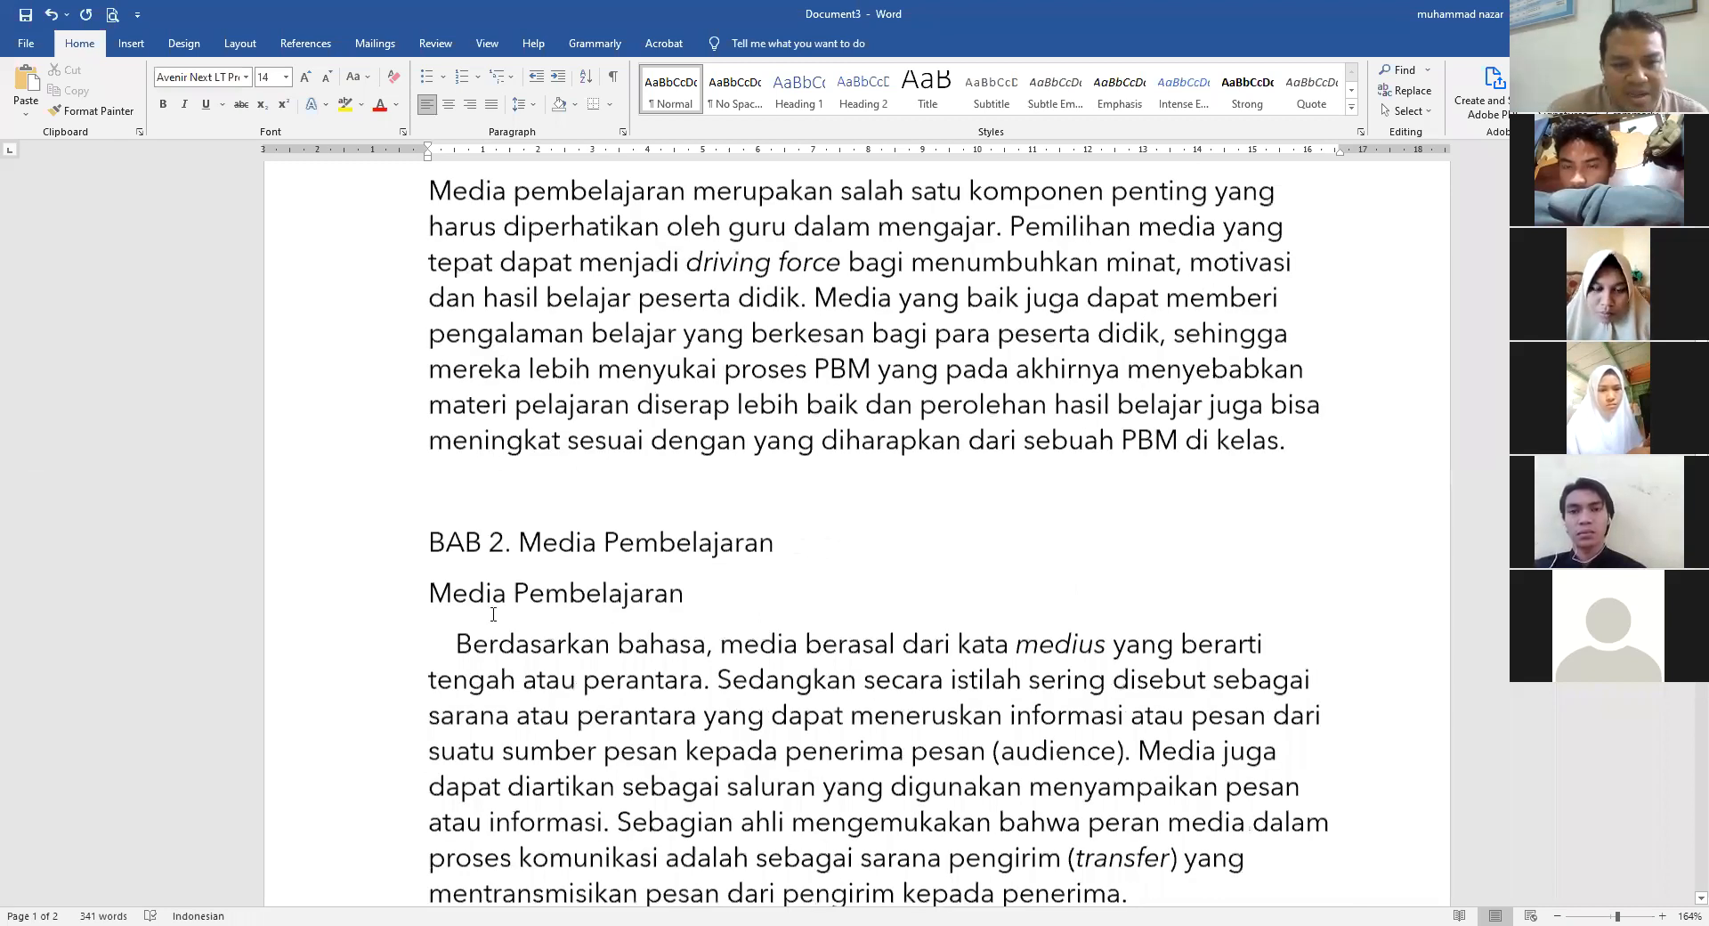
left_click(392, 617)
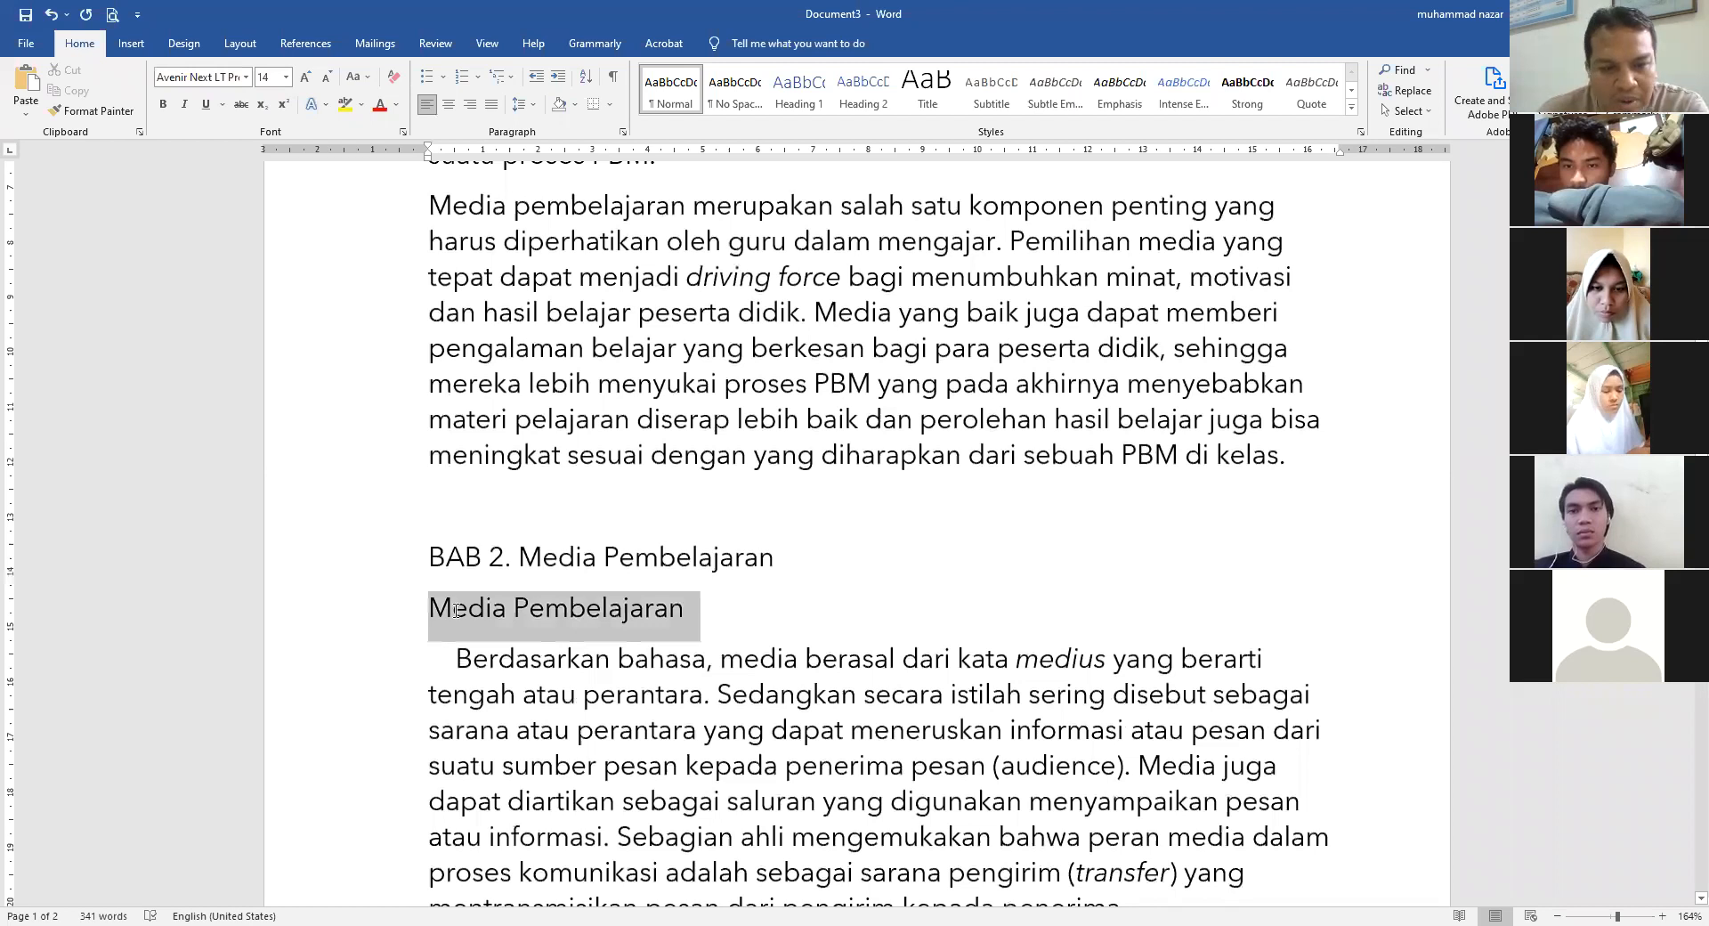
key("Delete")
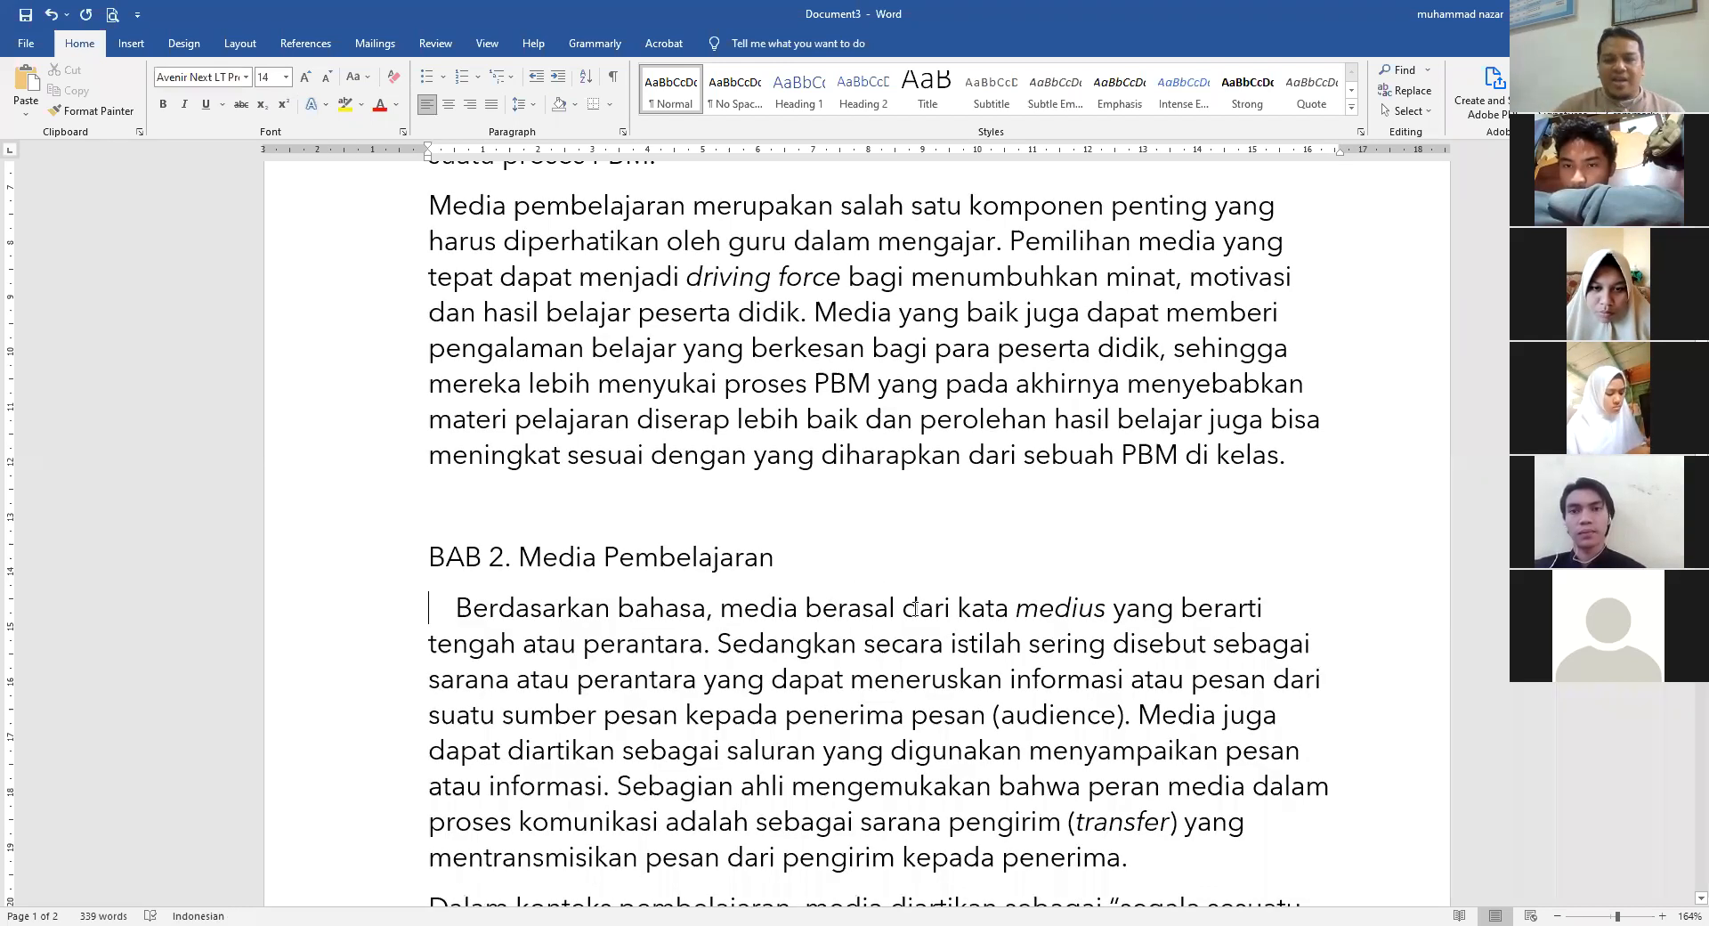
- Apply the Heading 1 style to the "BAB 1. Pendahuluan" line at the start of the document
scroll(849, 550, "up", 5)
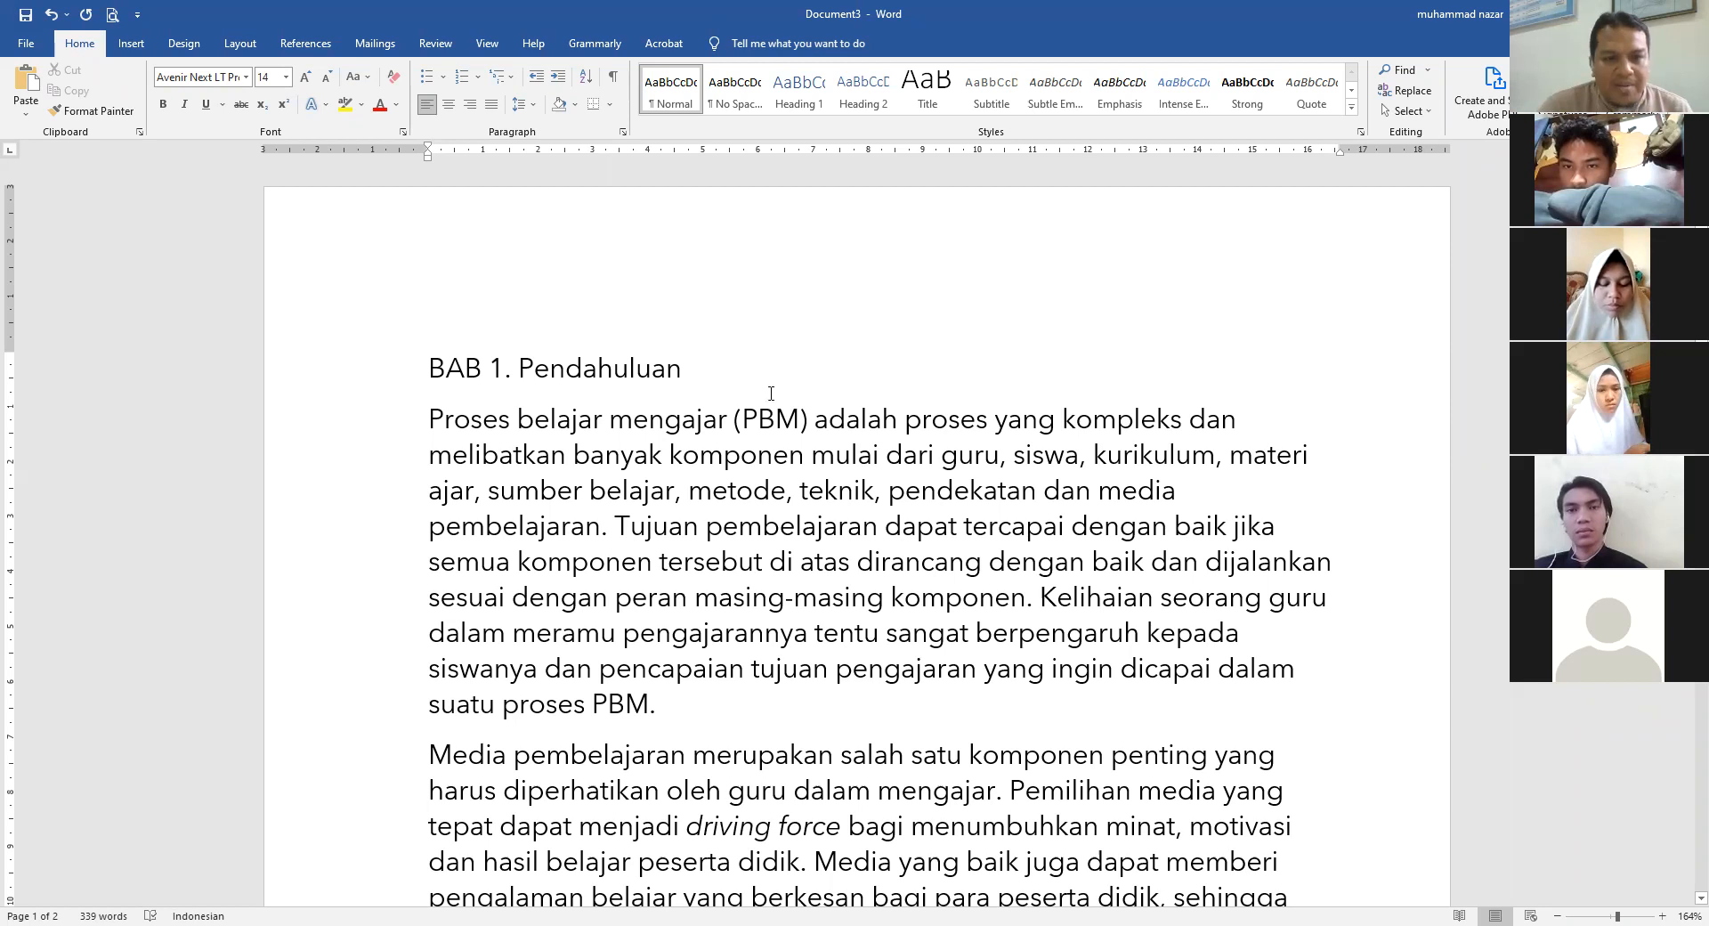
left_click(706, 370)
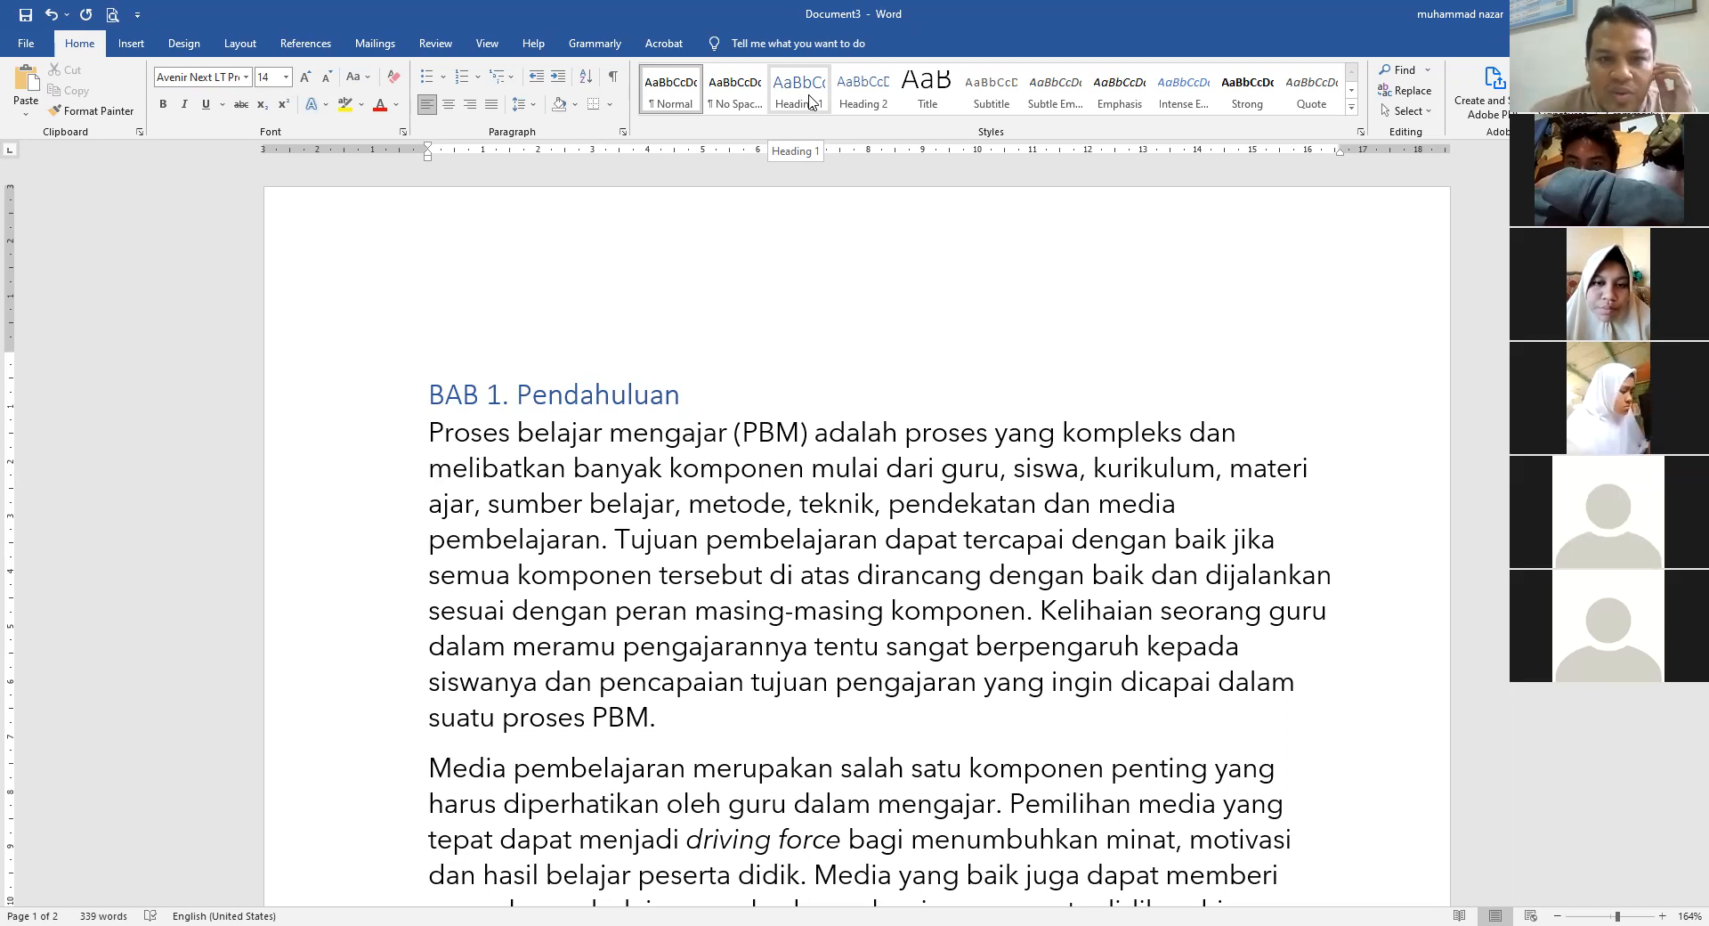
left_click(811, 103)
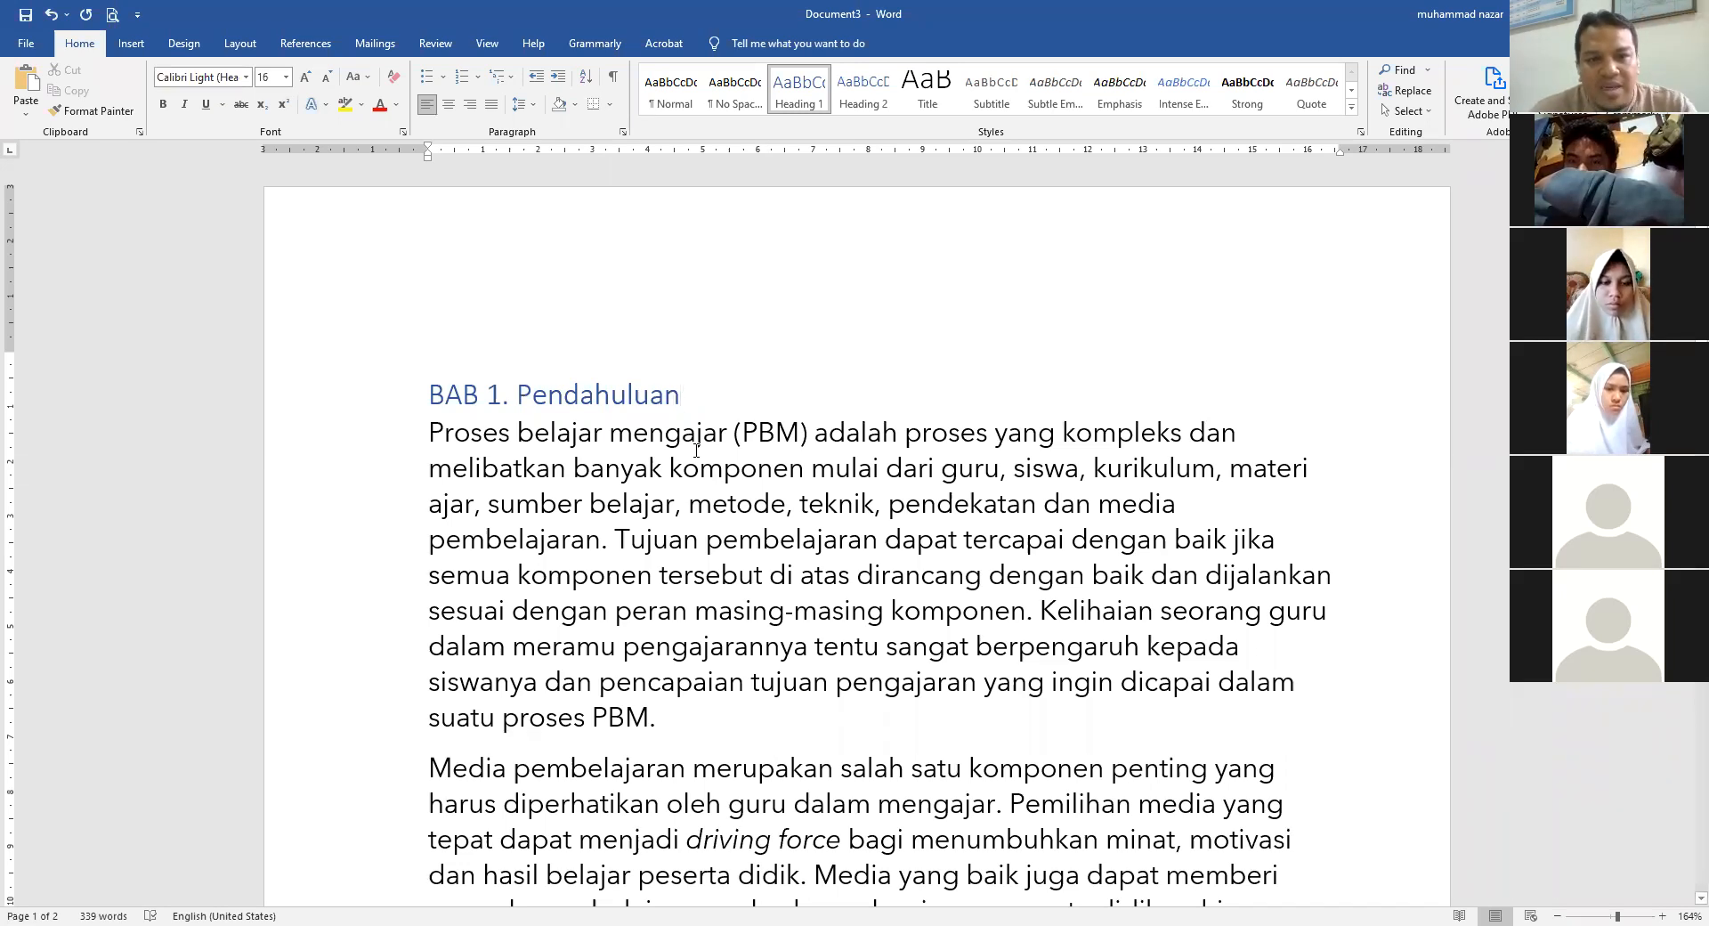
left_click(800, 92)
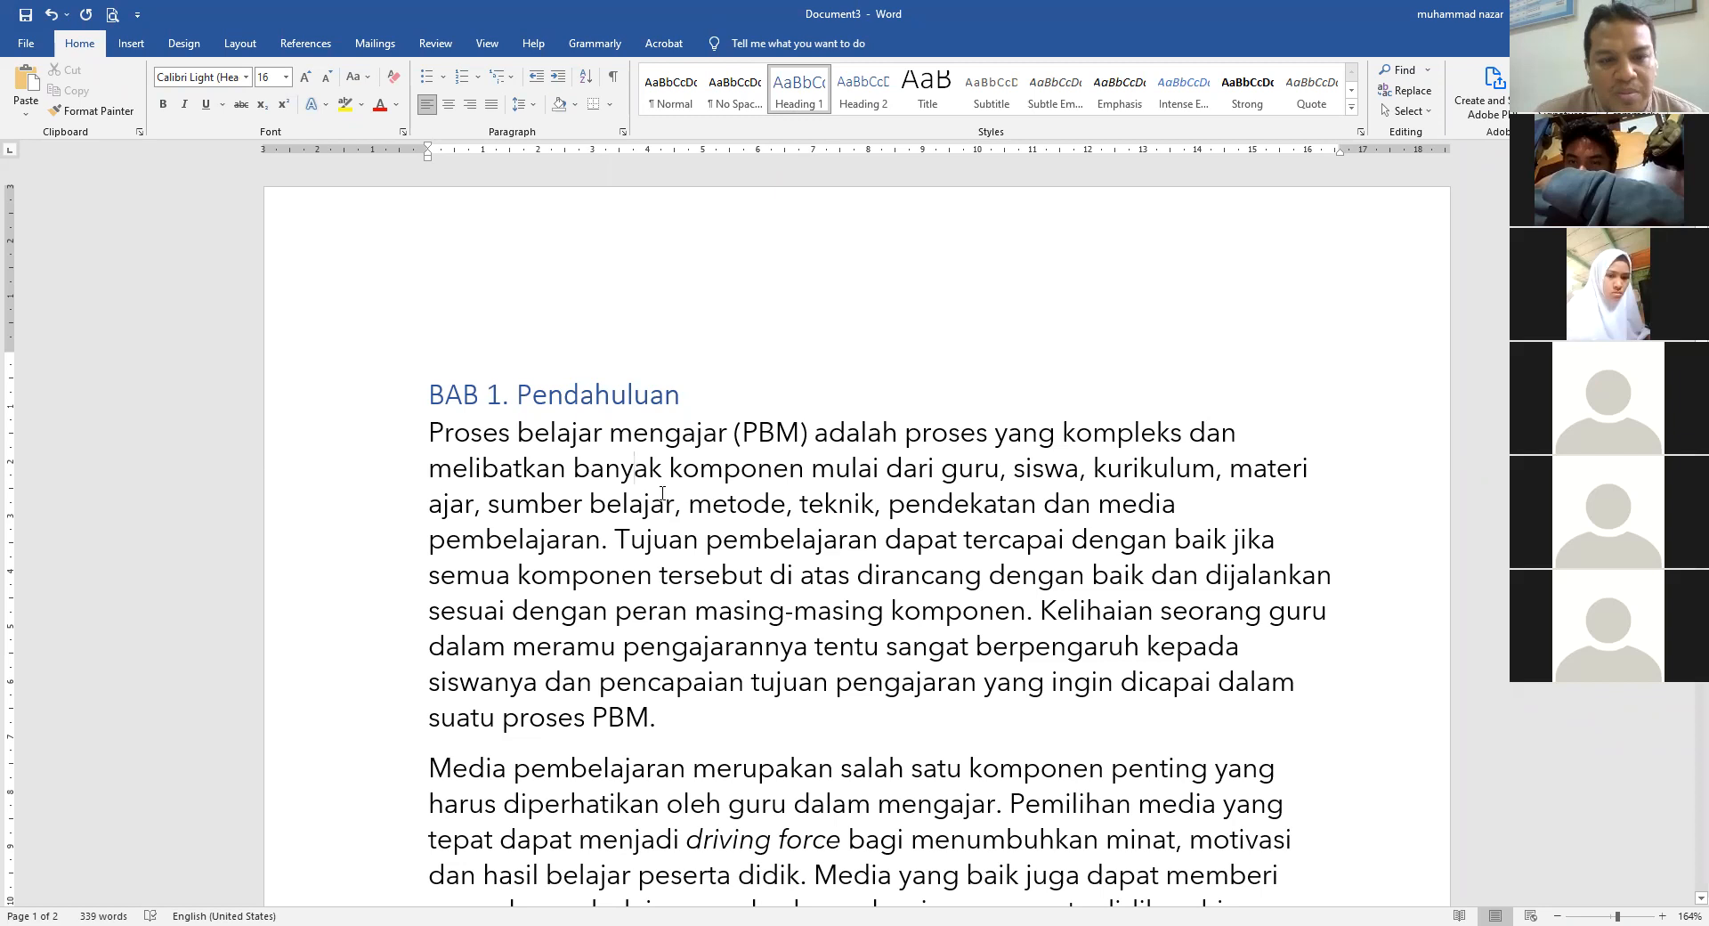
left_click_drag(633, 467, 684, 514)
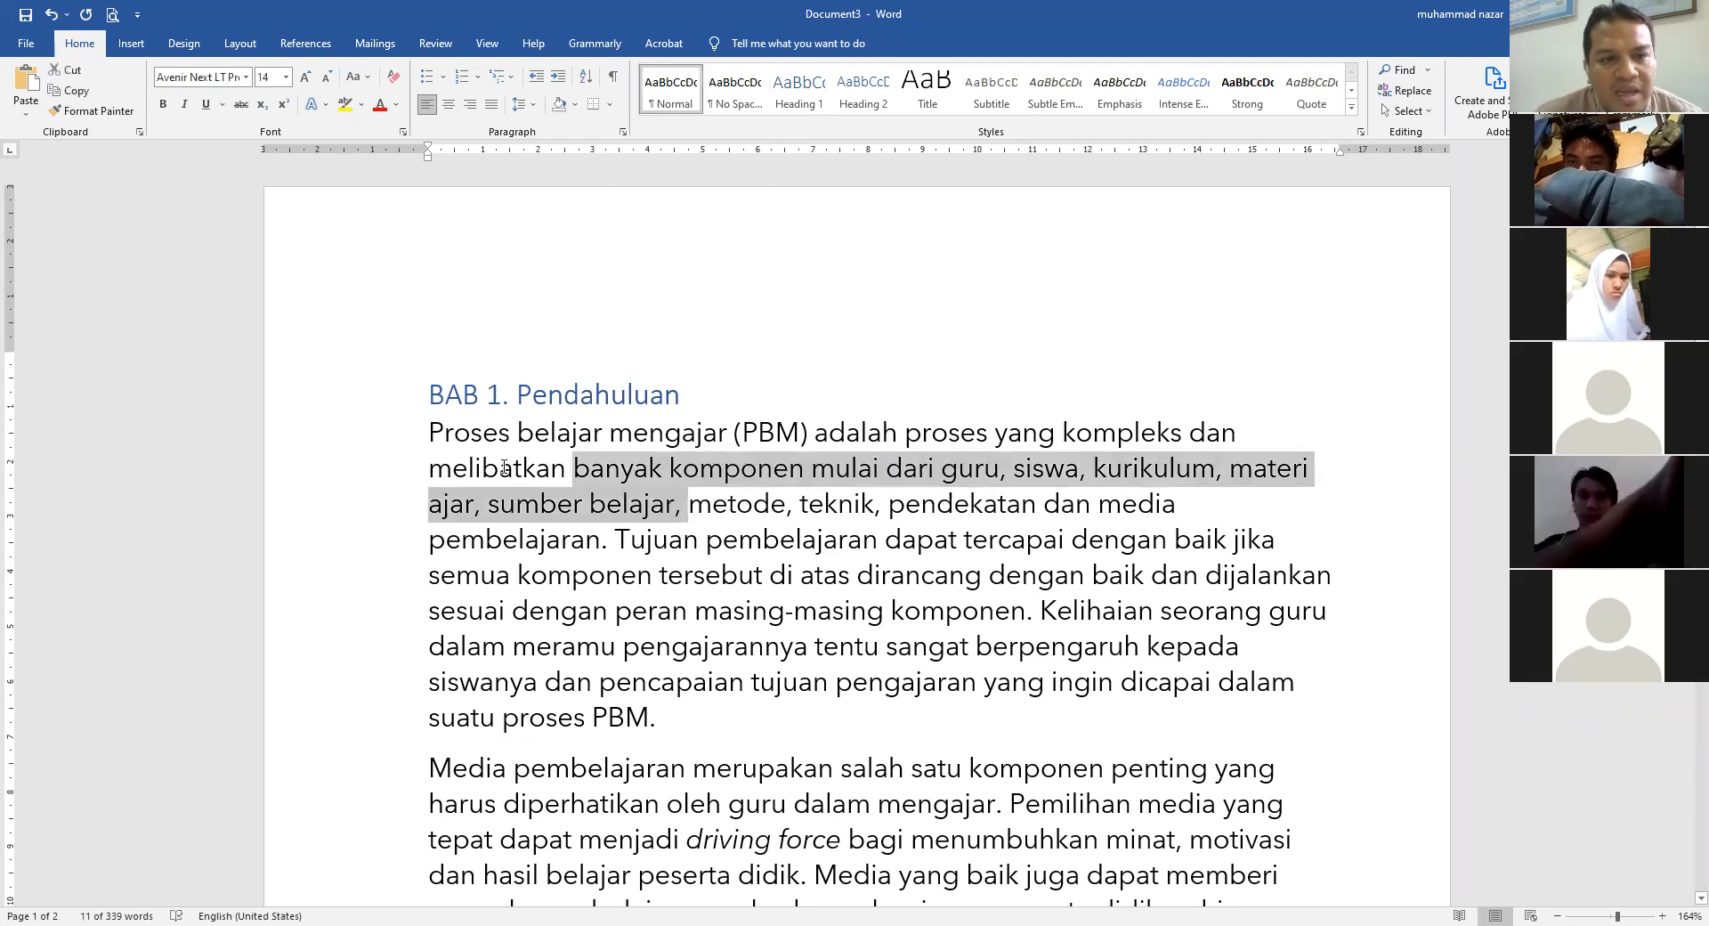
left_click(532, 395)
left_click_drag(684, 389, 570, 398)
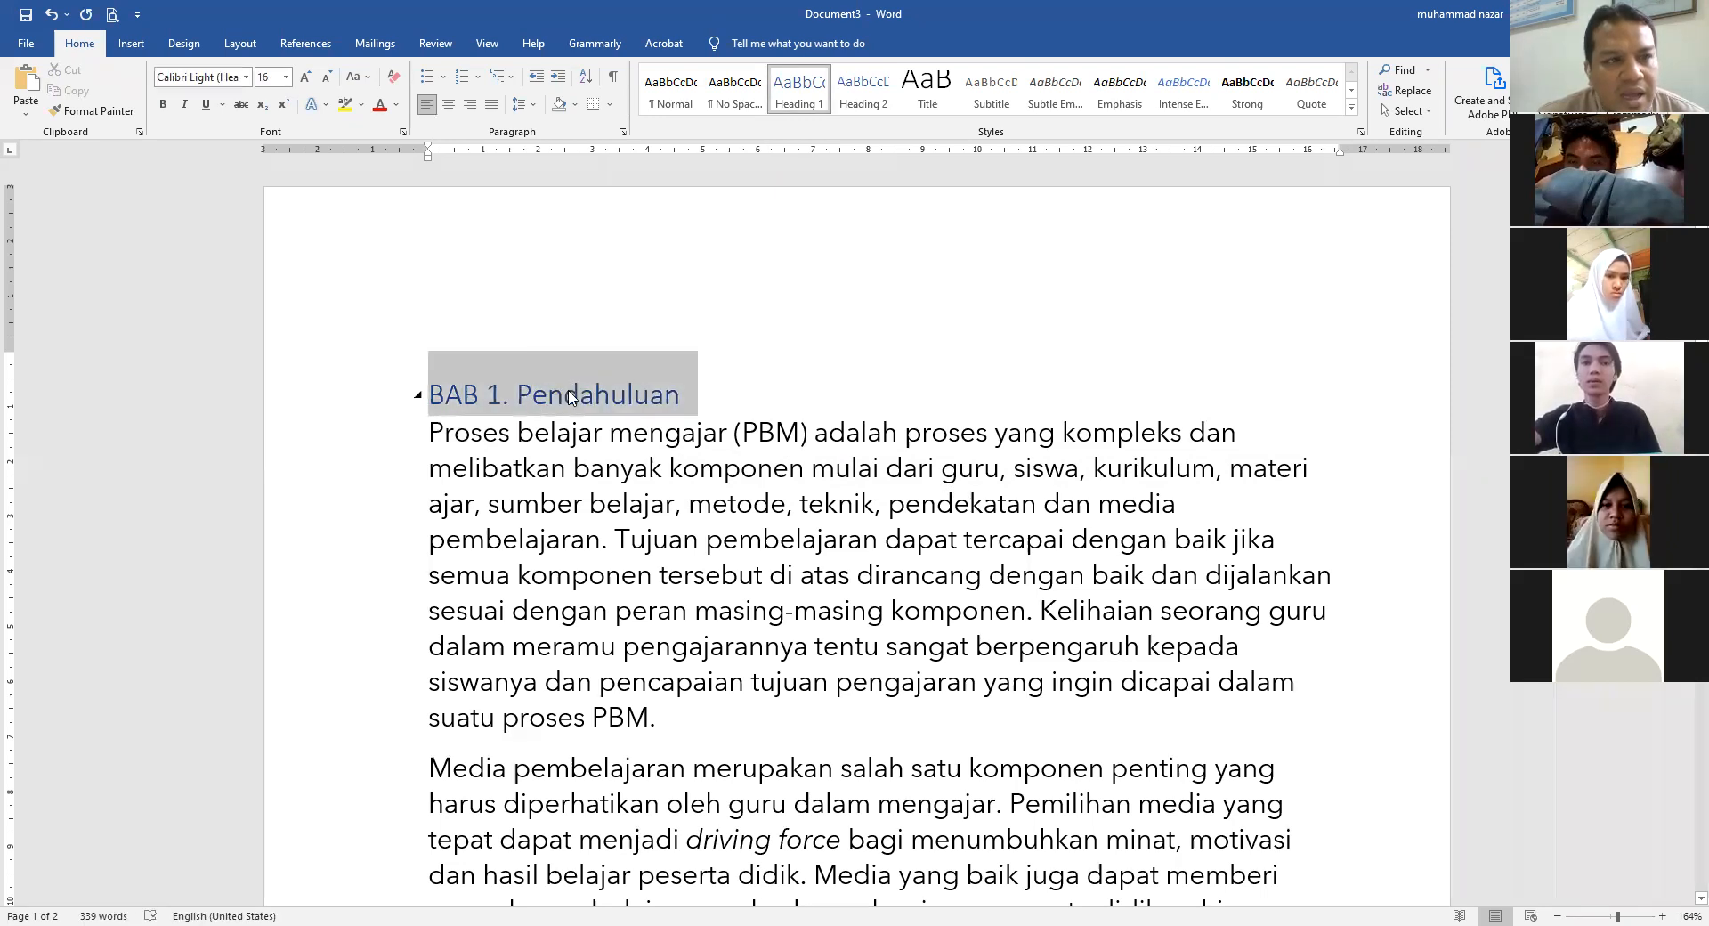
left_click_drag(429, 468, 612, 559)
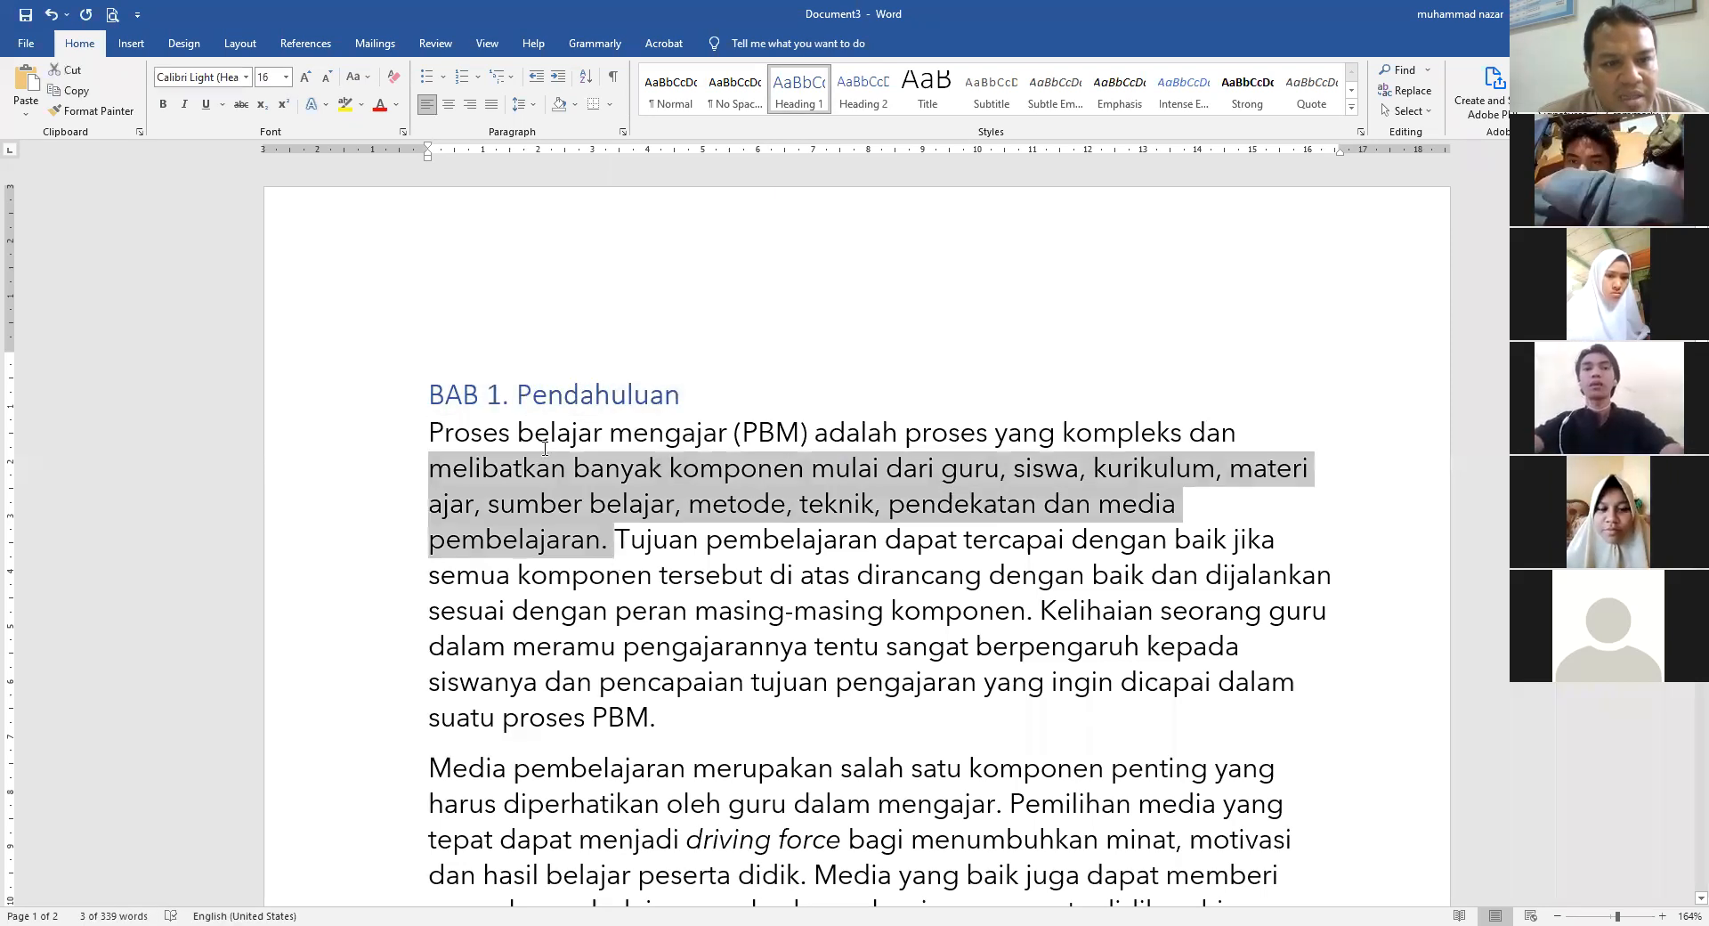
left_click(535, 398)
left_click(633, 400)
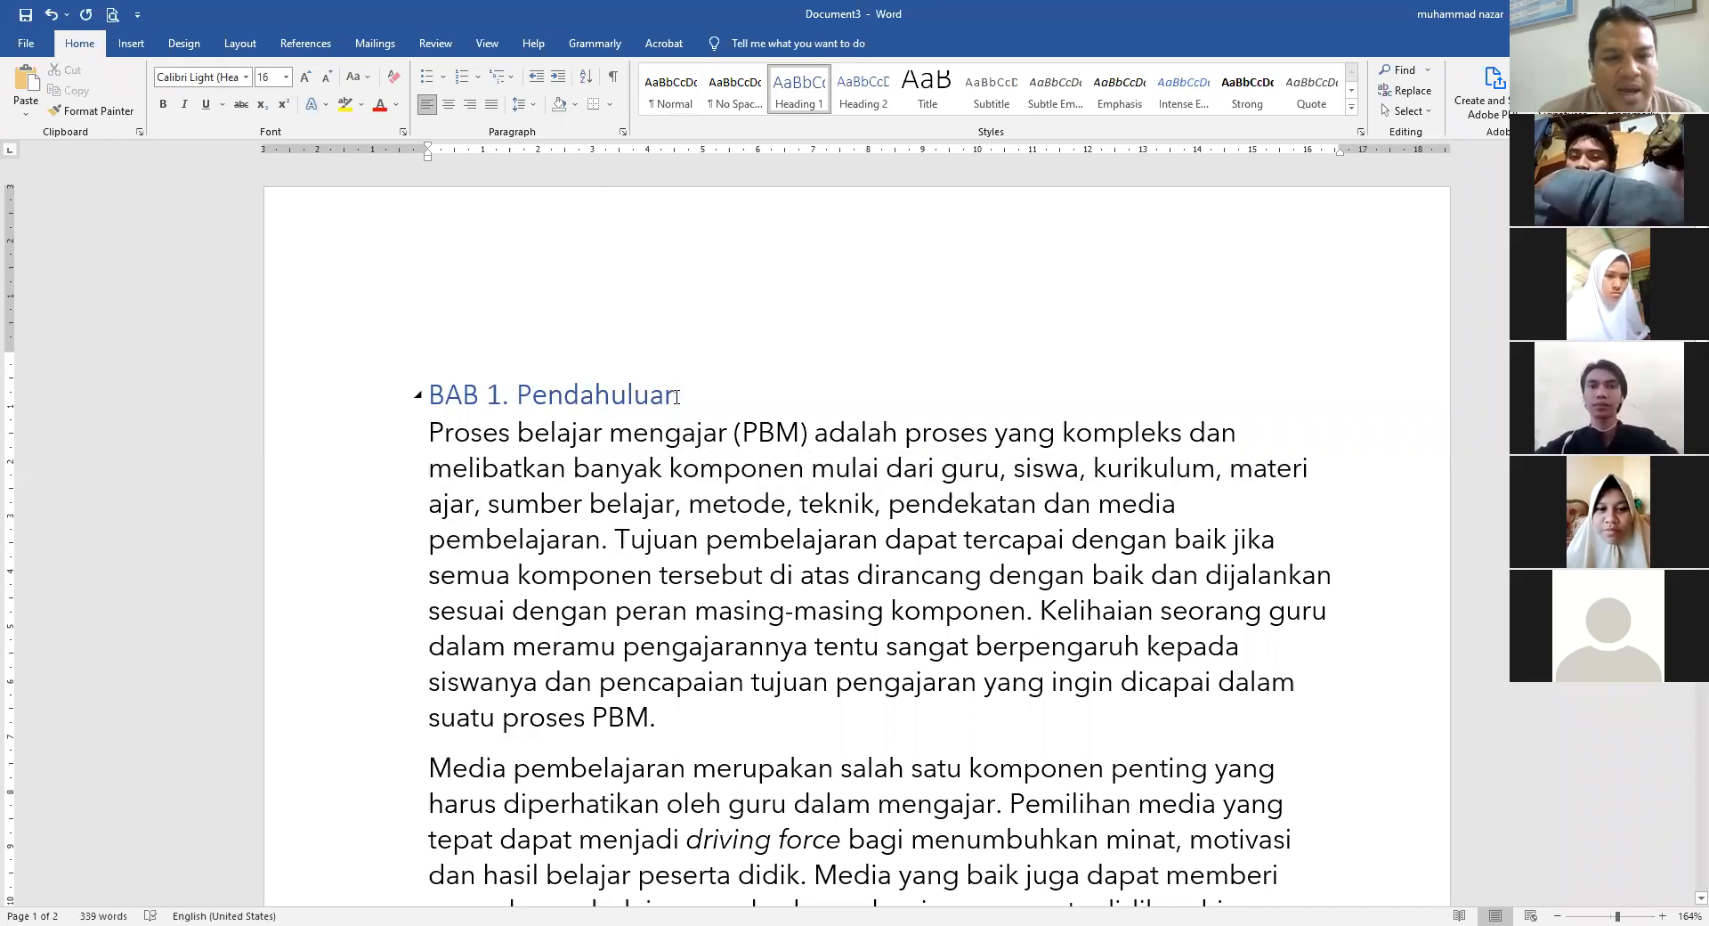
left_click_drag(687, 398, 402, 408)
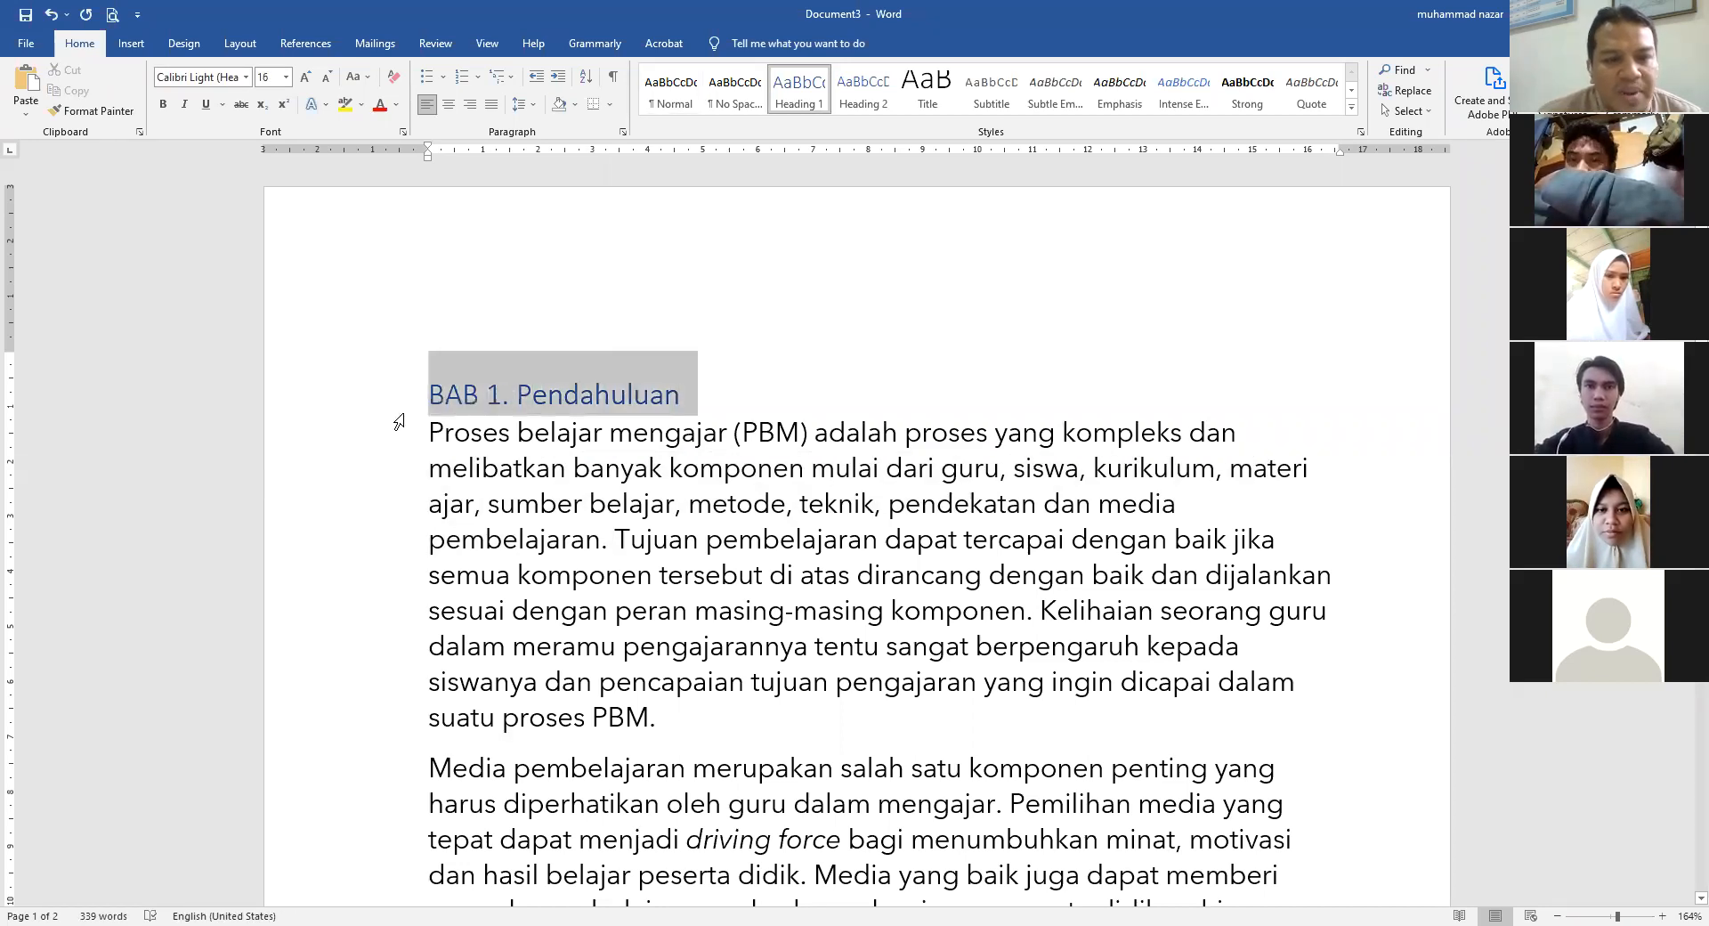
left_click(592, 394)
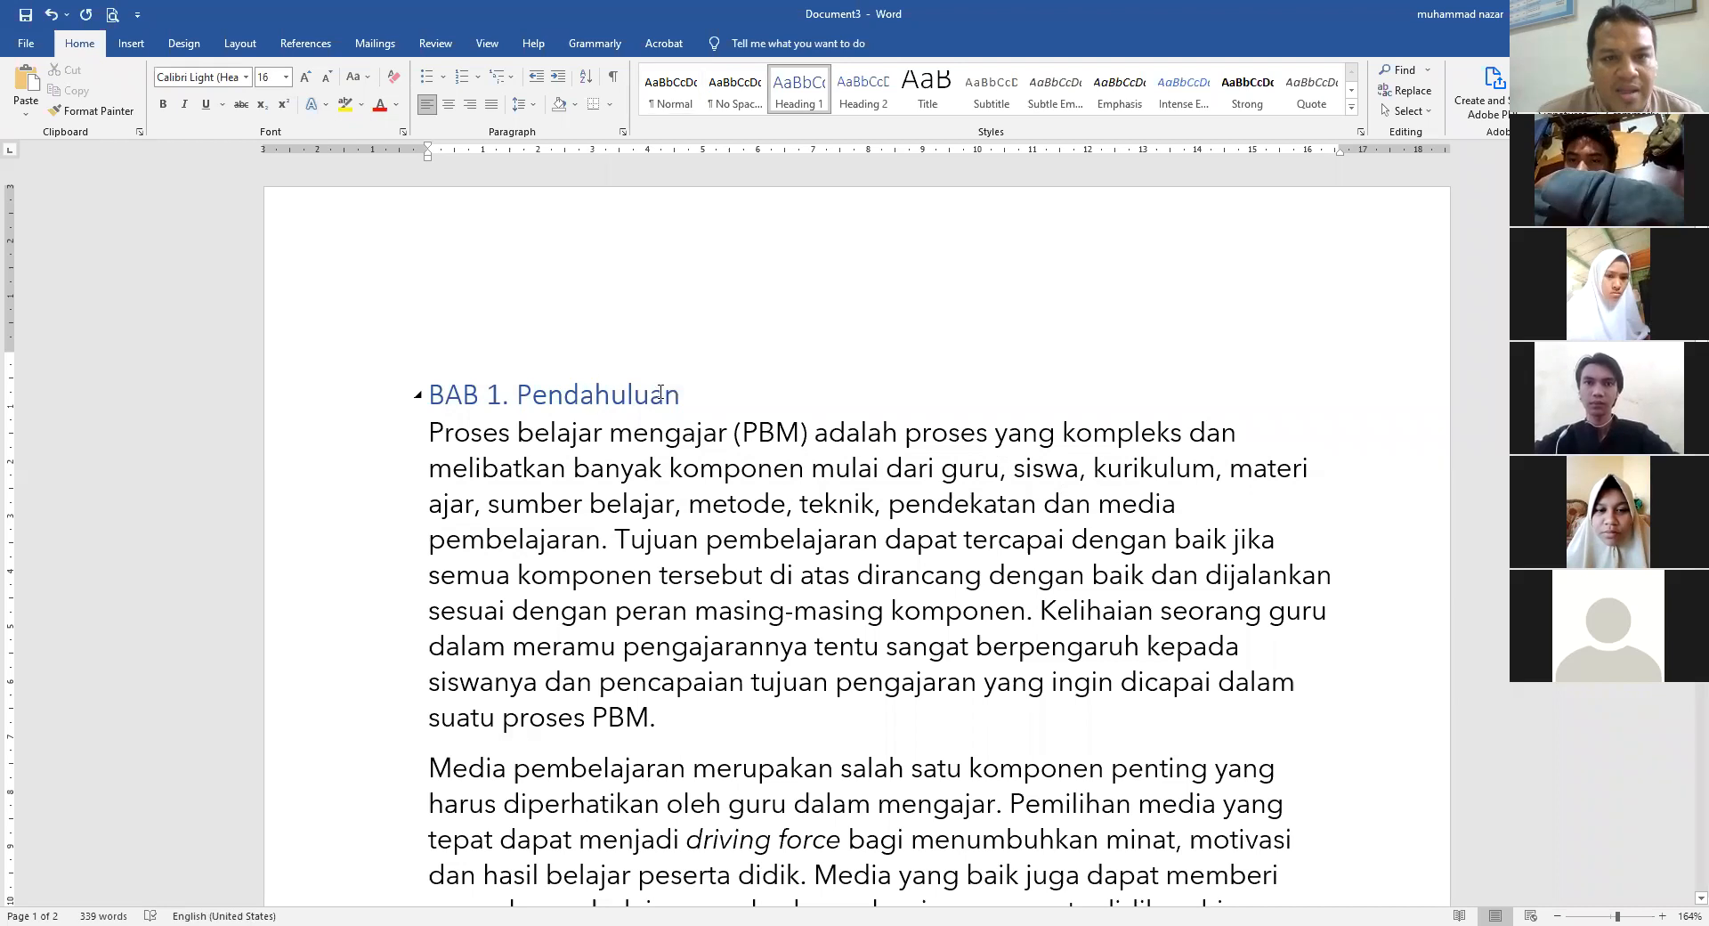
left_click_drag(689, 398, 430, 396)
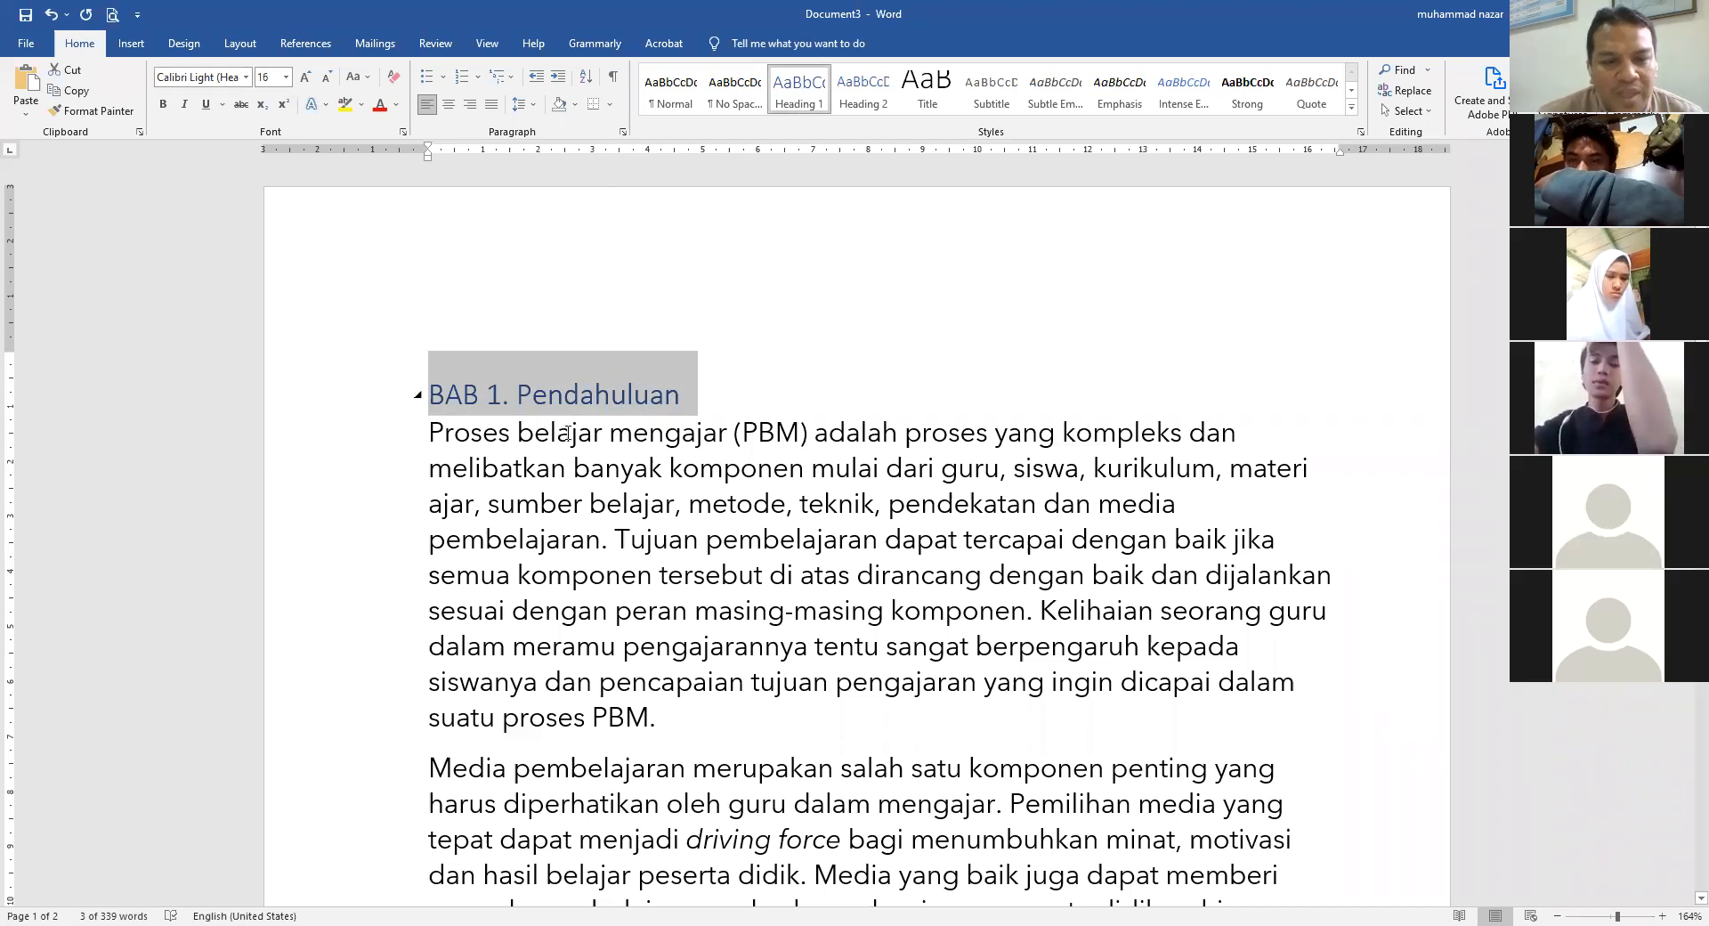
left_click_drag(644, 474, 746, 573)
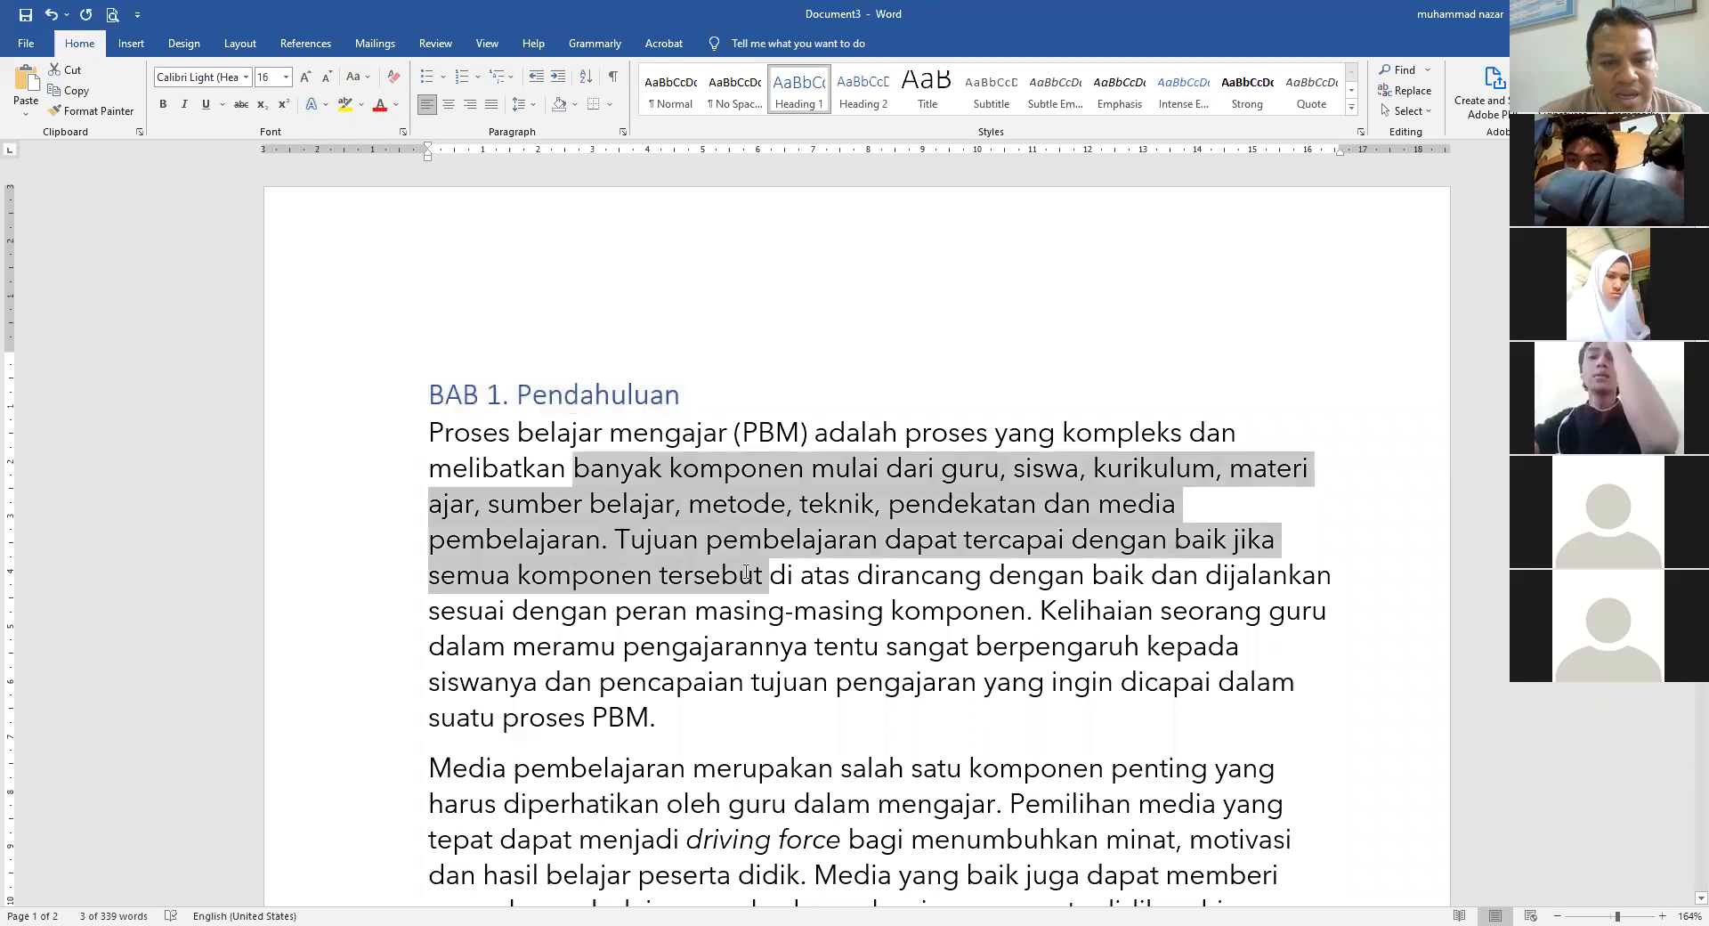
left_click(622, 390)
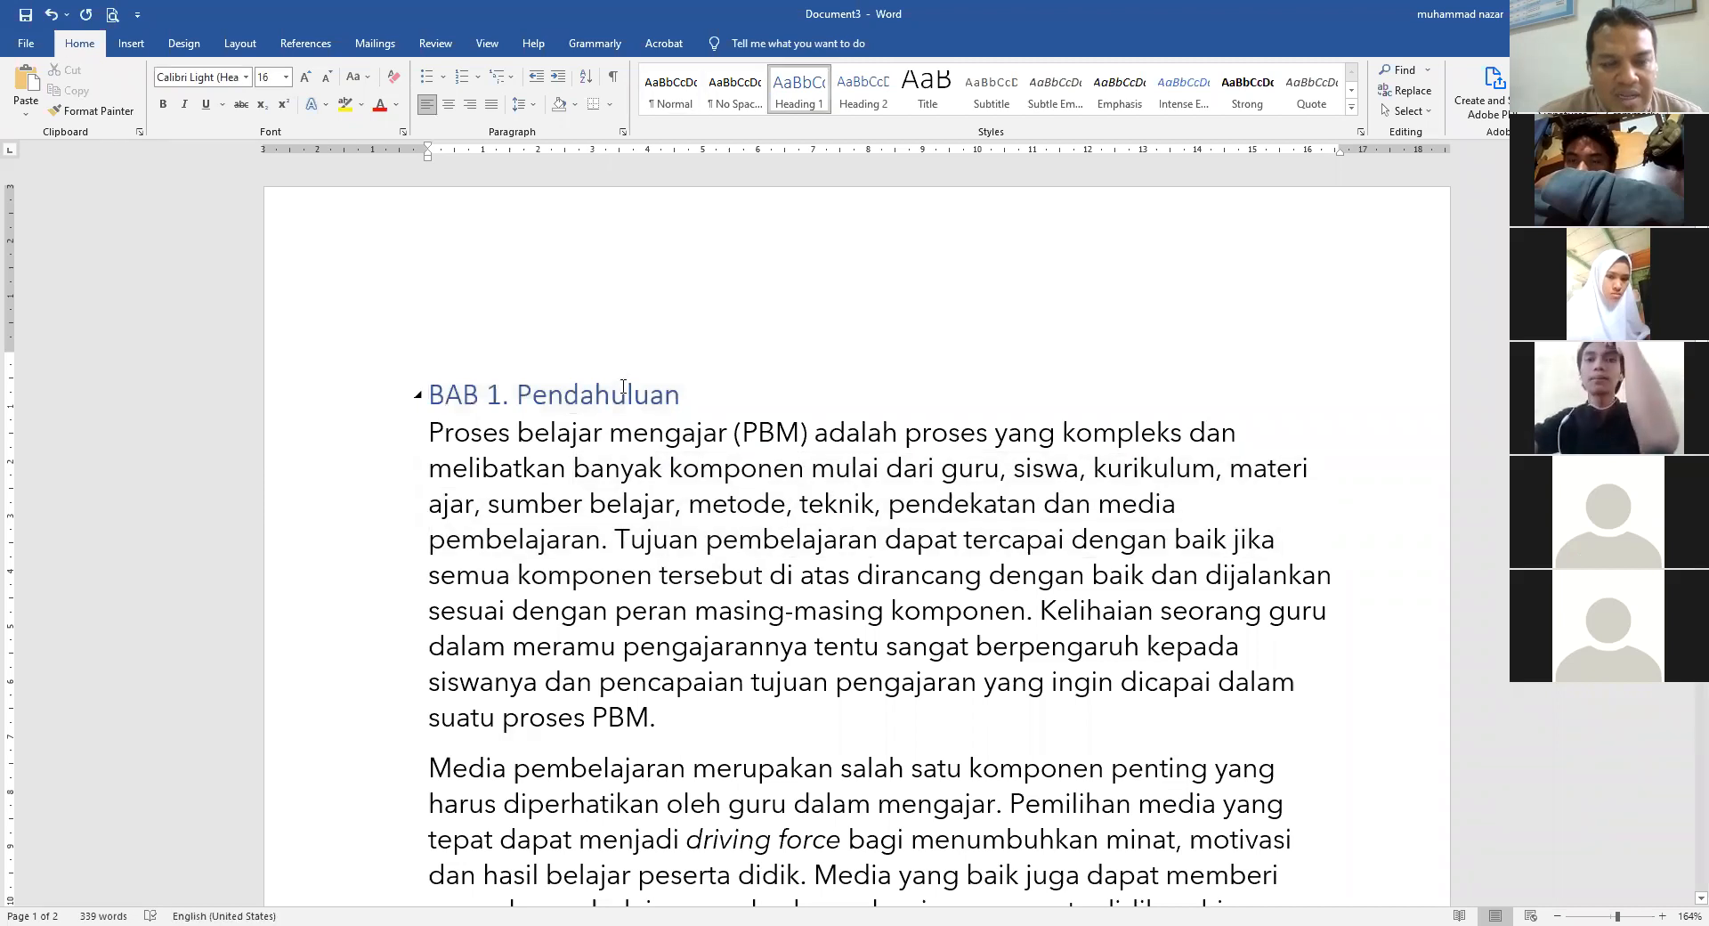
- Modify the Heading 1 style to Avenir Next LT Pro, 18 pt, bold, with the Automatic font color
right_click(798, 94)
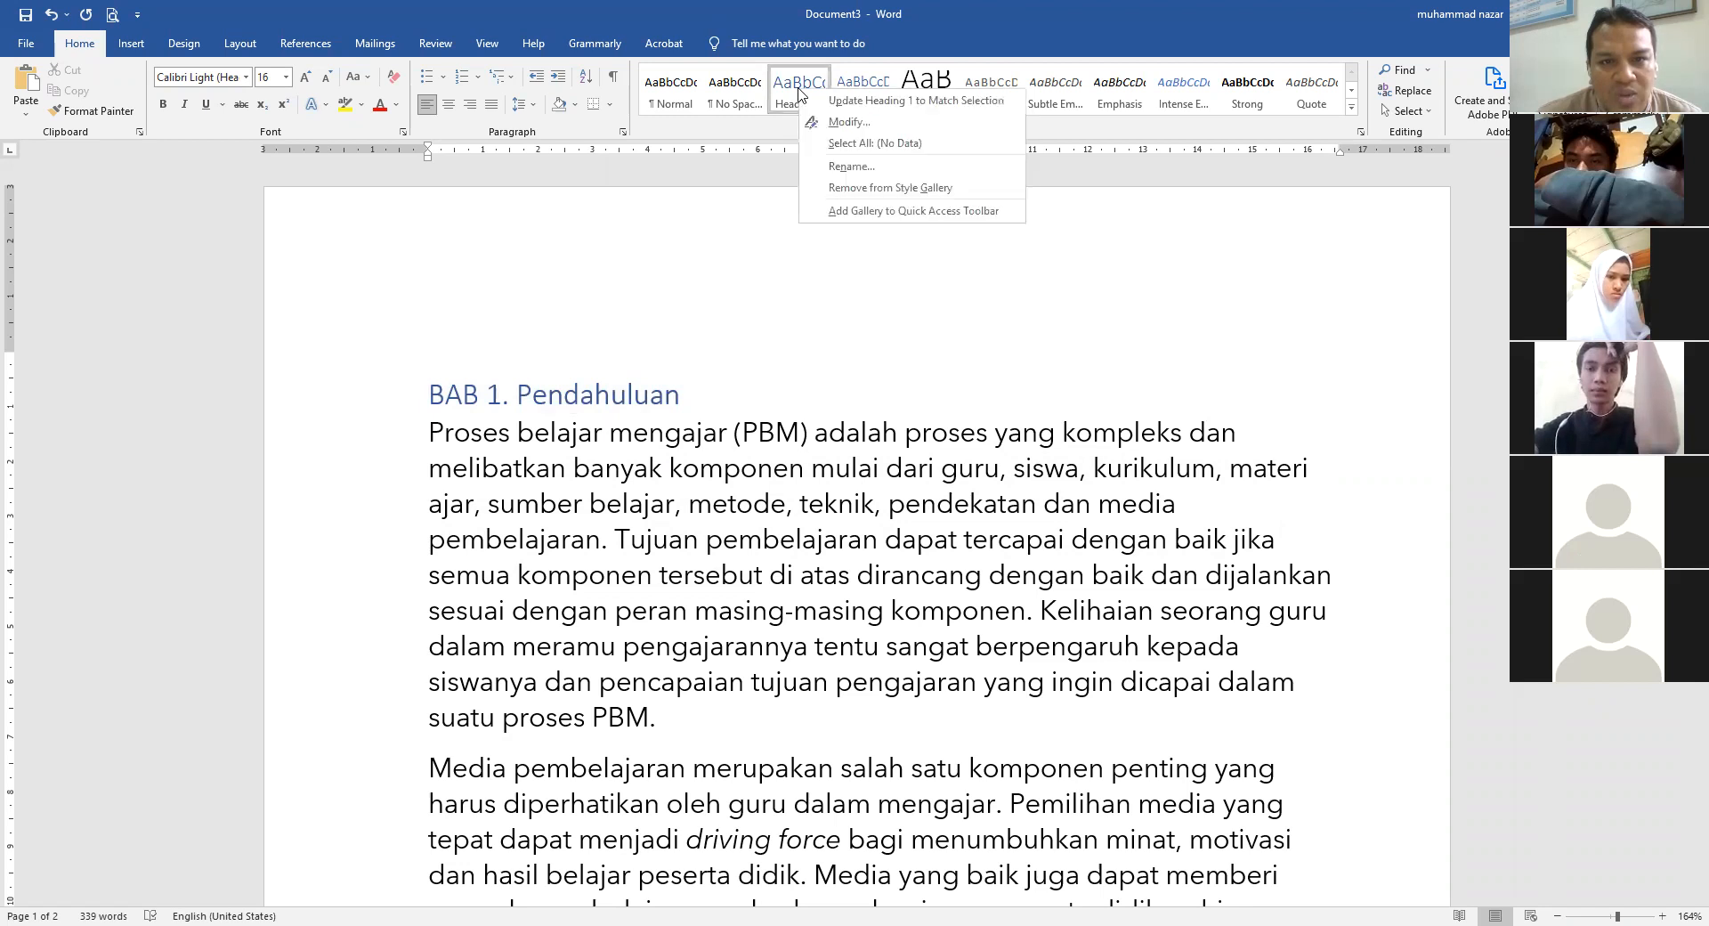
left_click(848, 122)
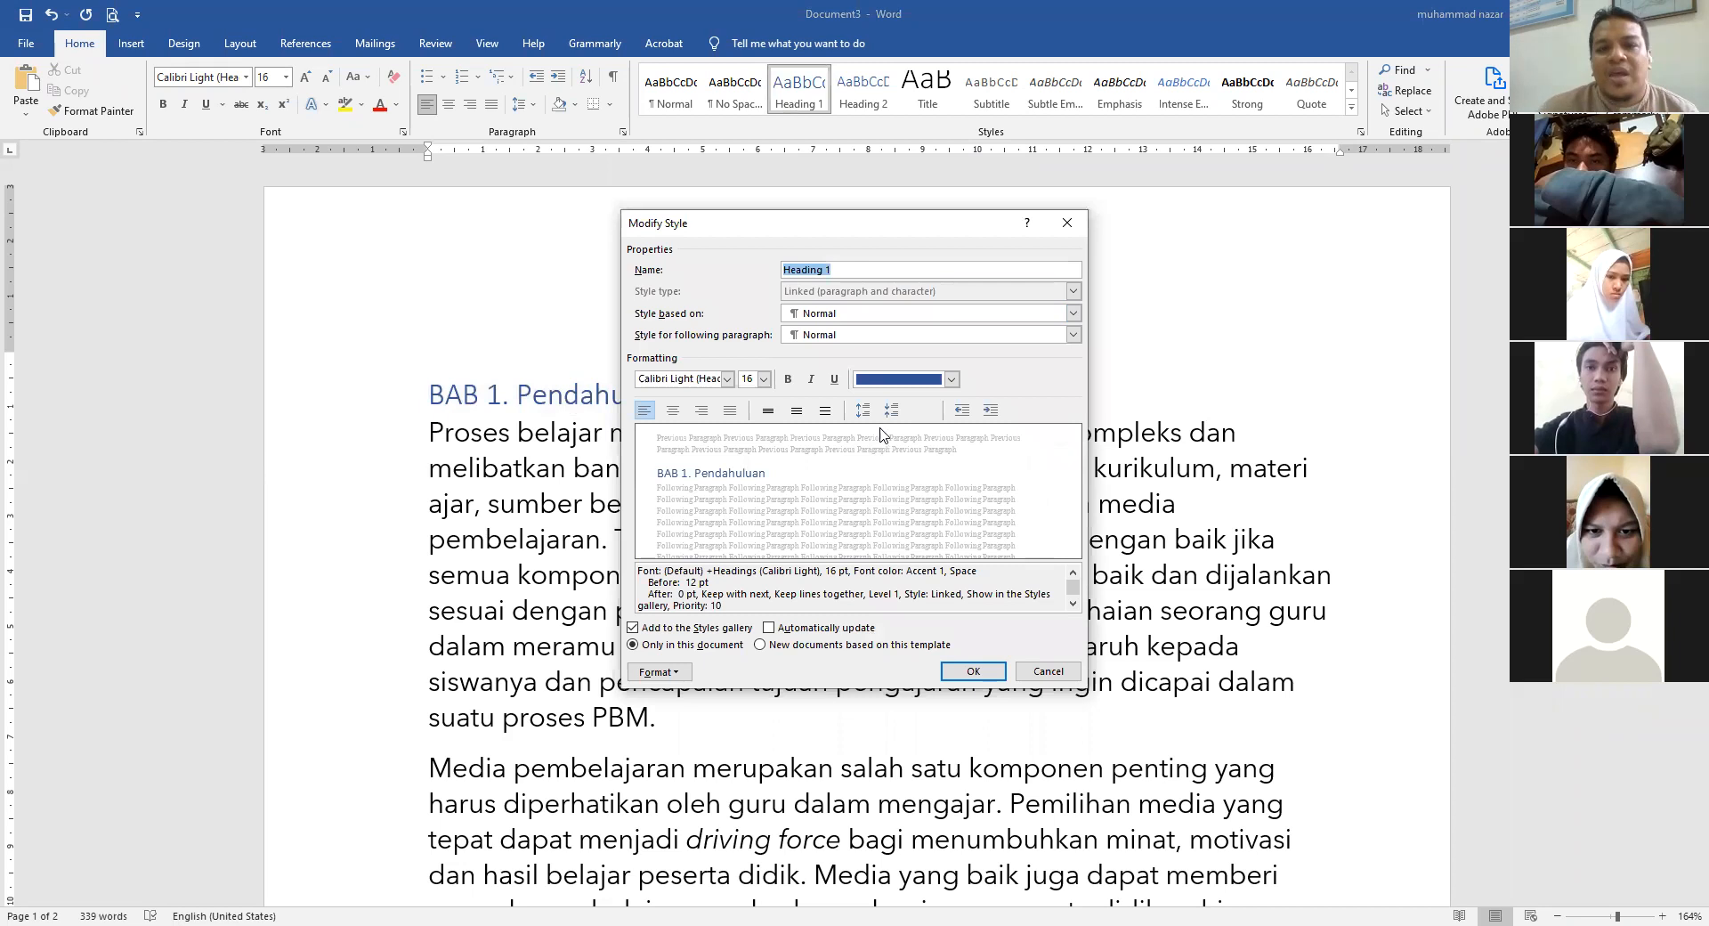
left_click(951, 381)
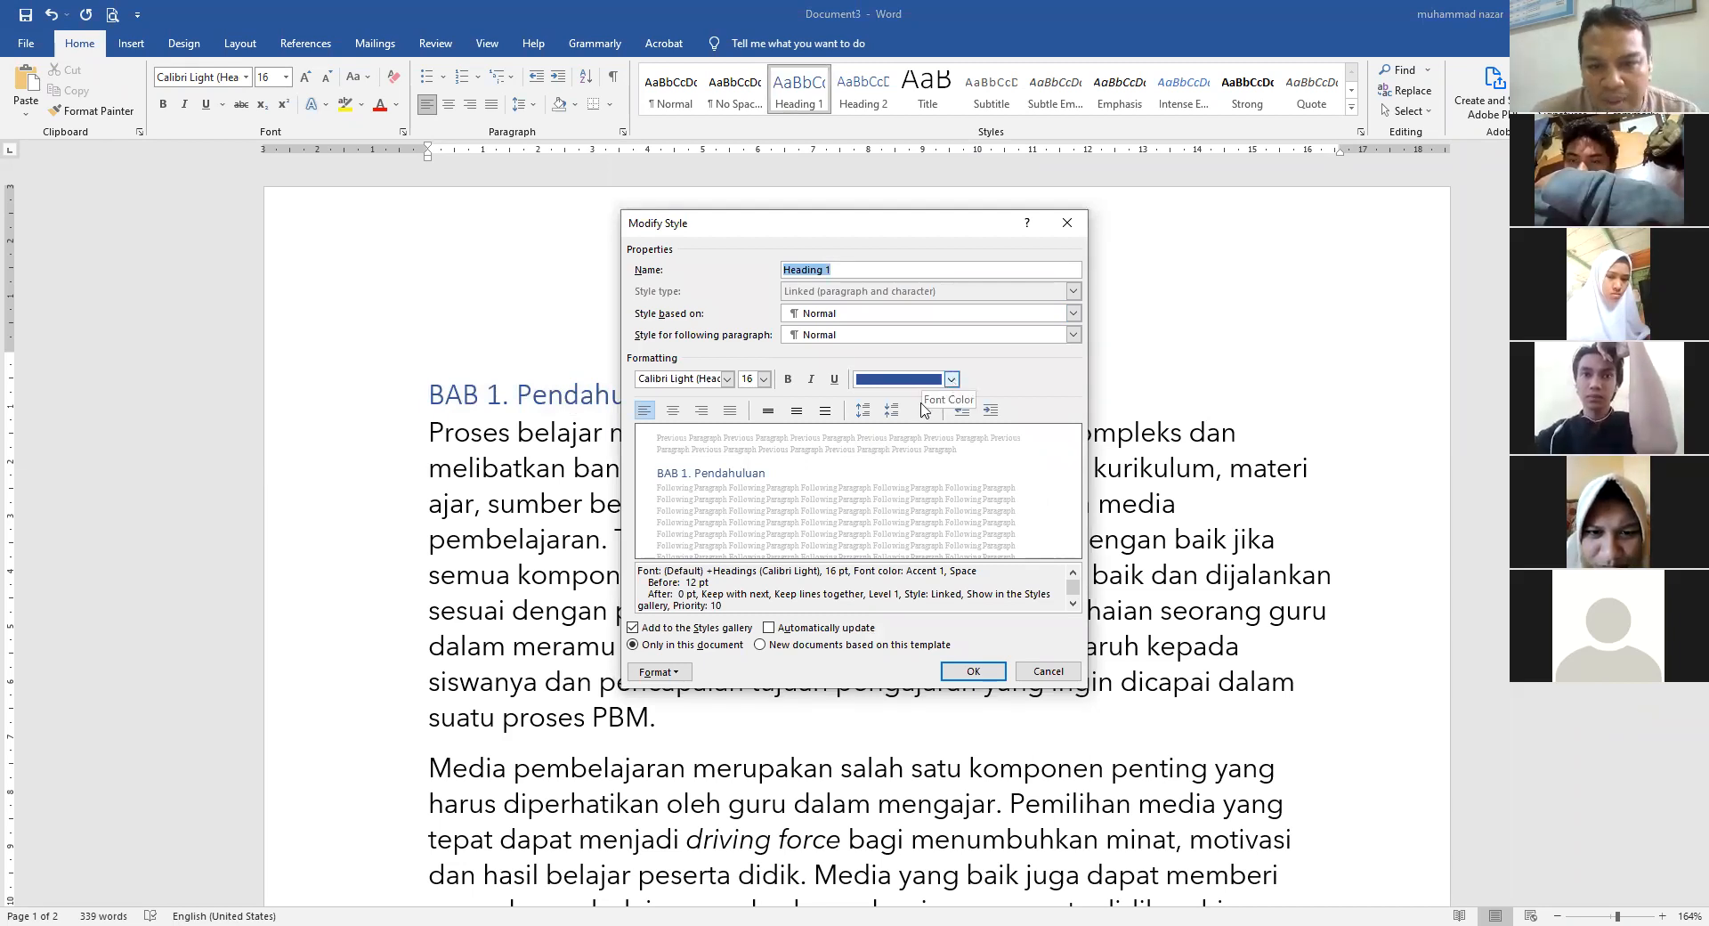
left_click(923, 408)
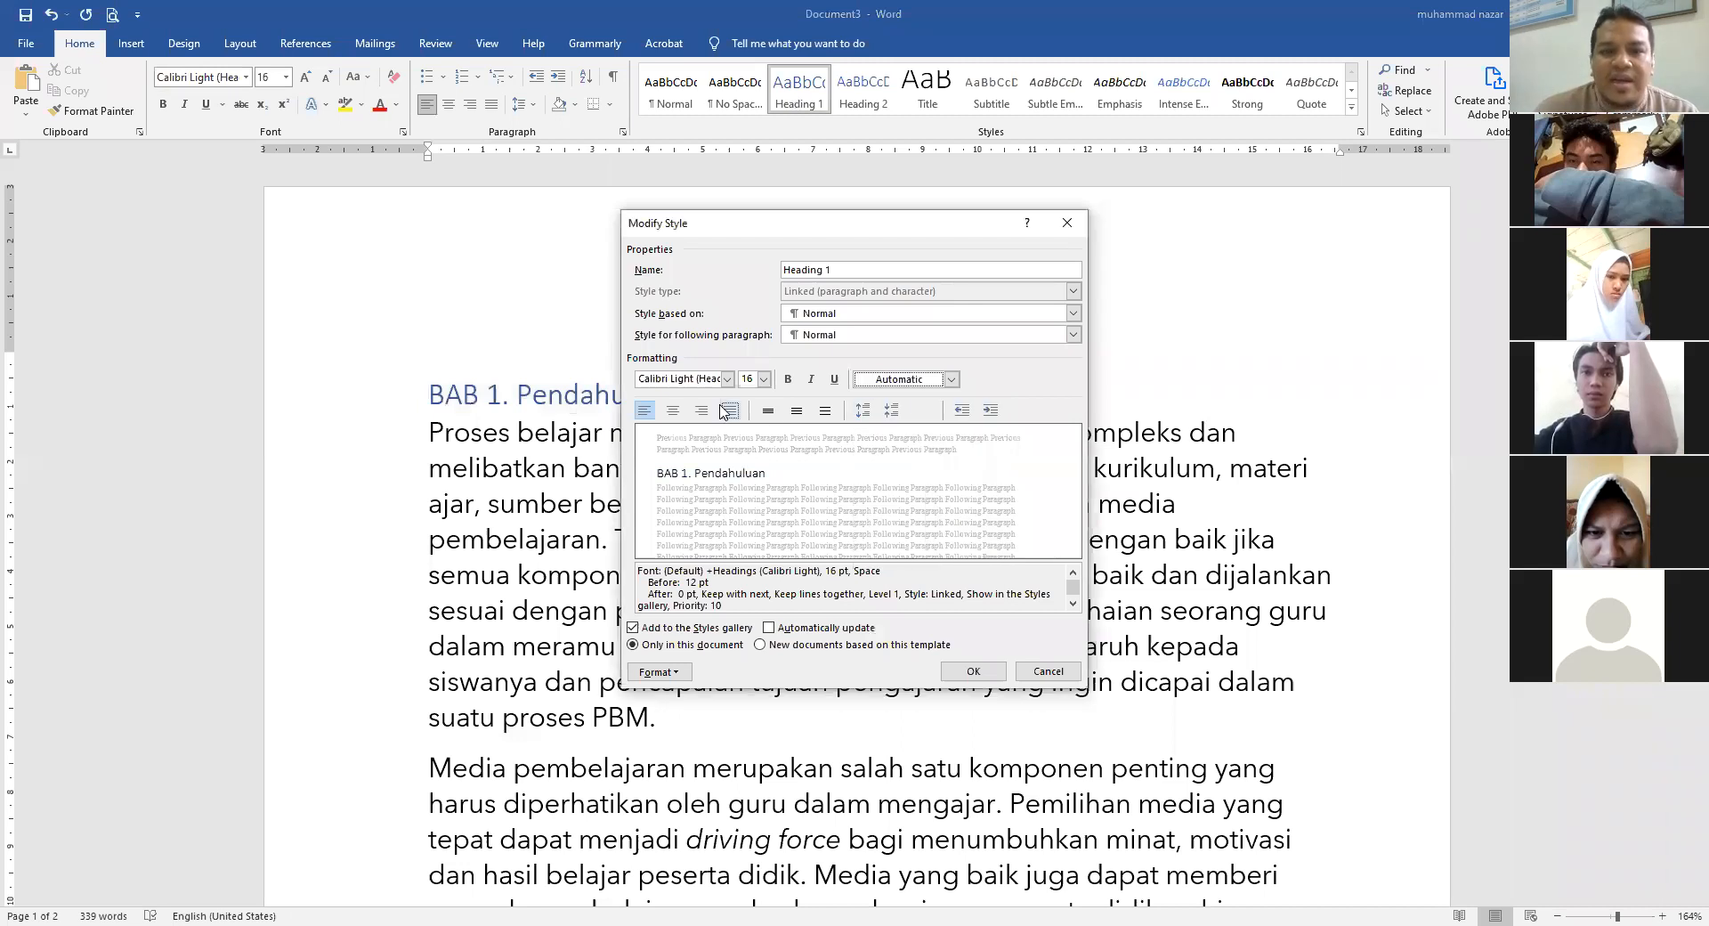
left_click(765, 380)
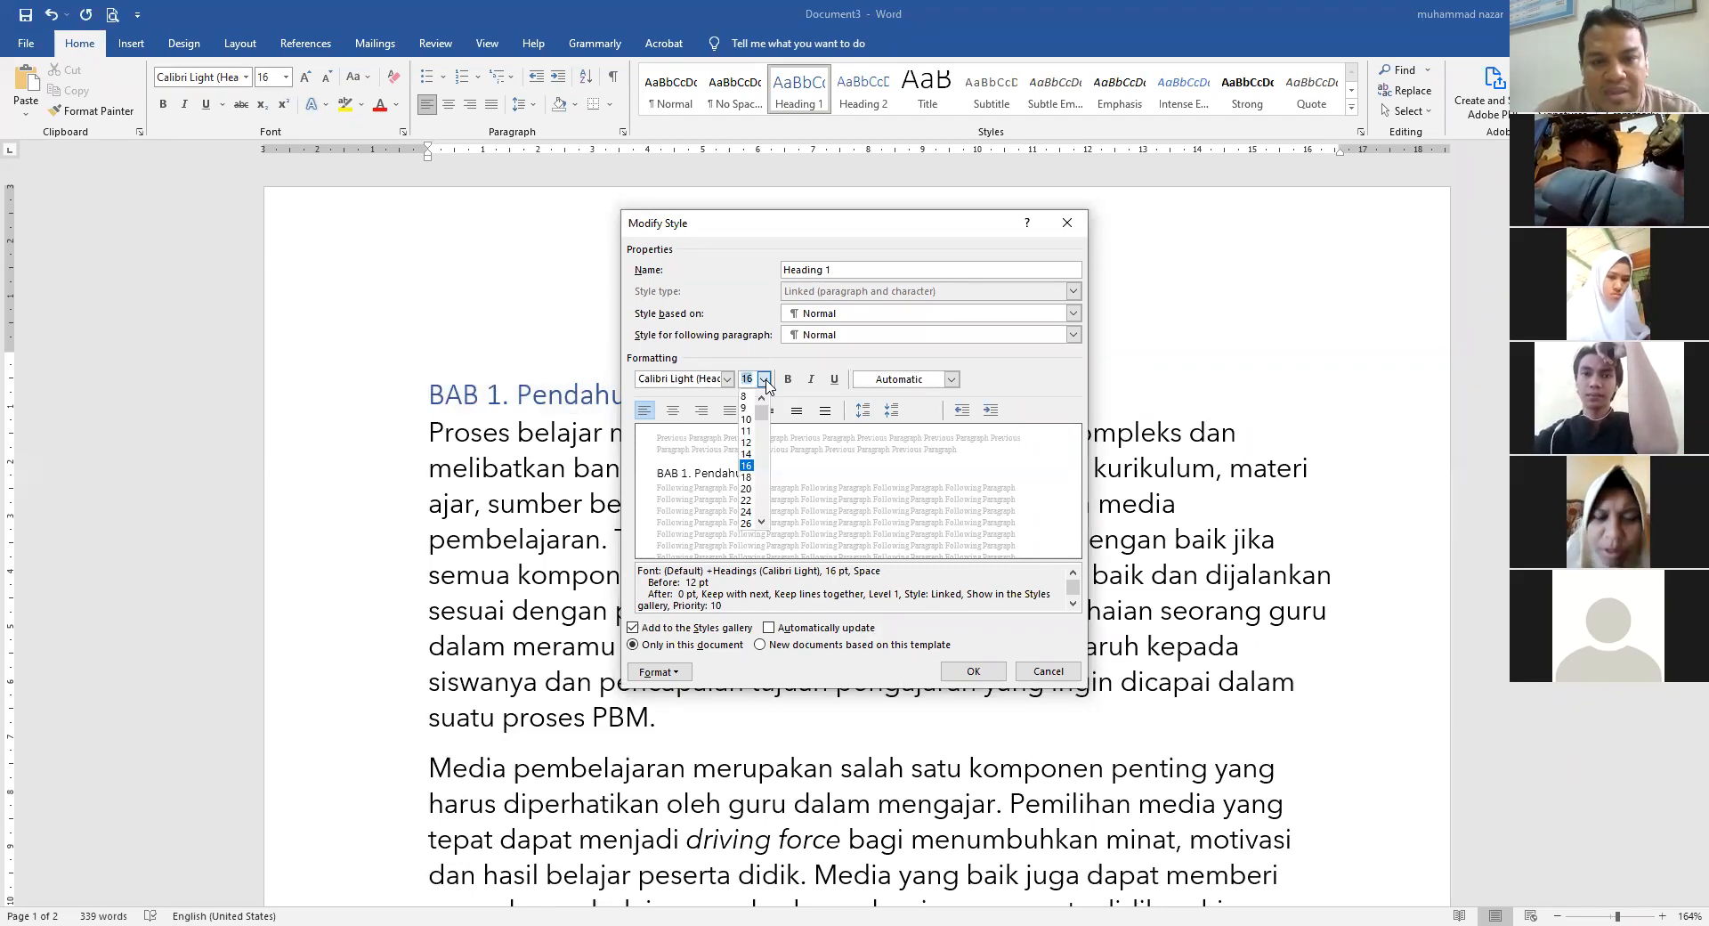
left_click(748, 479)
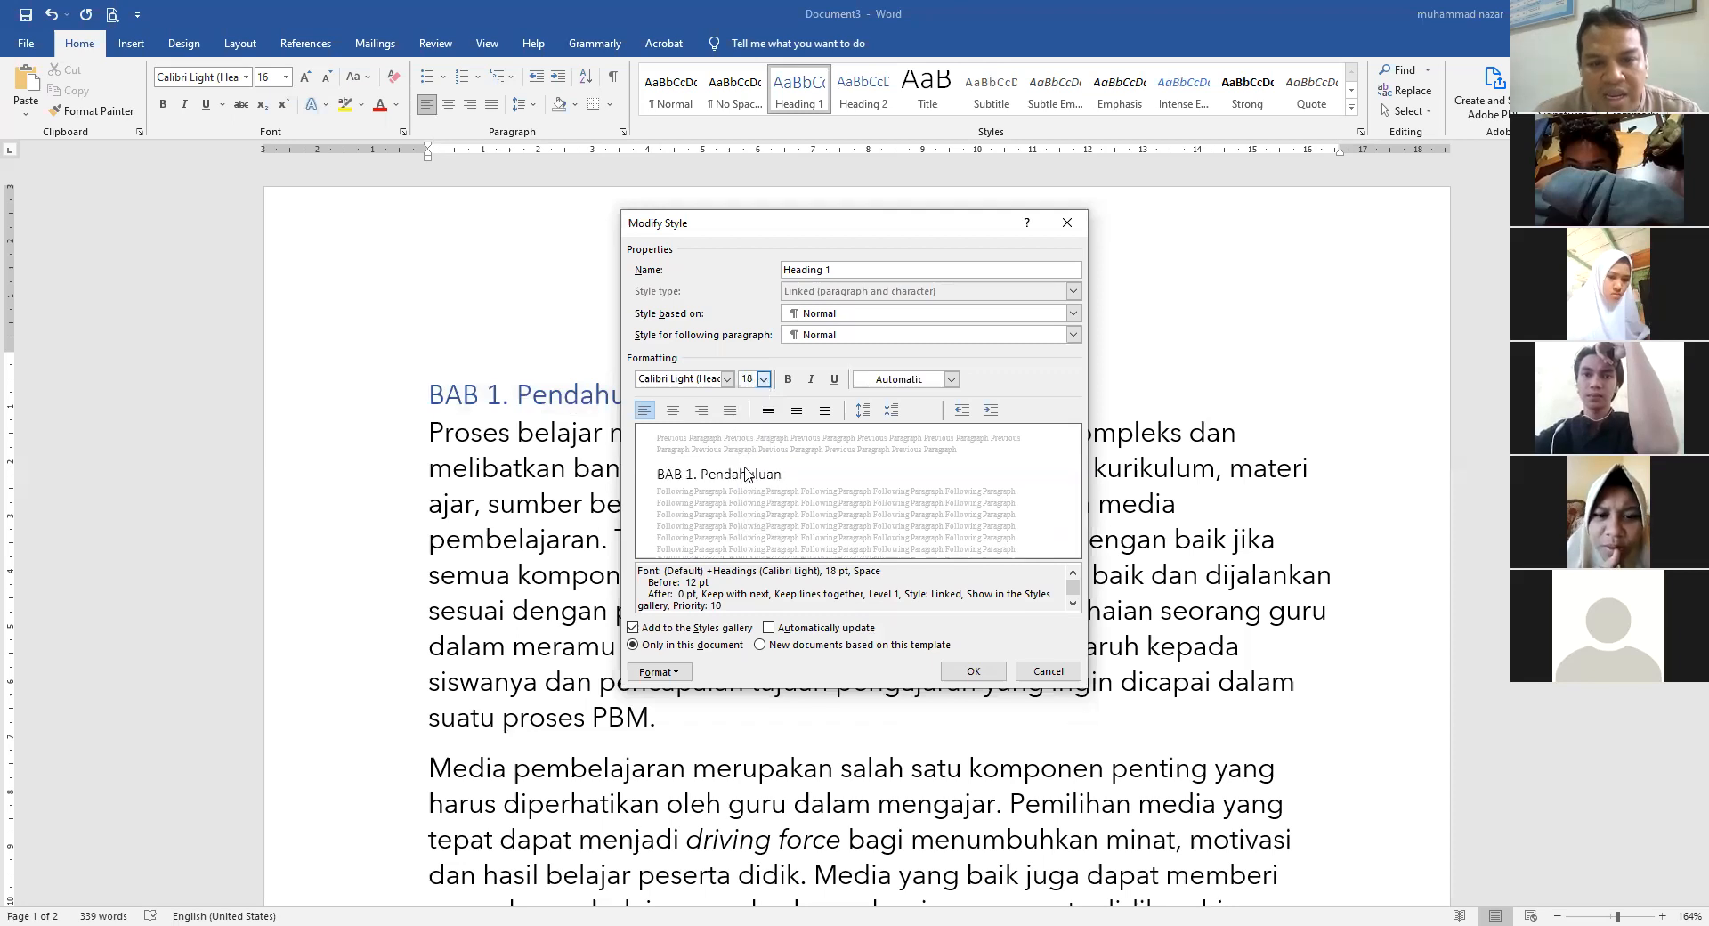
left_click(728, 380)
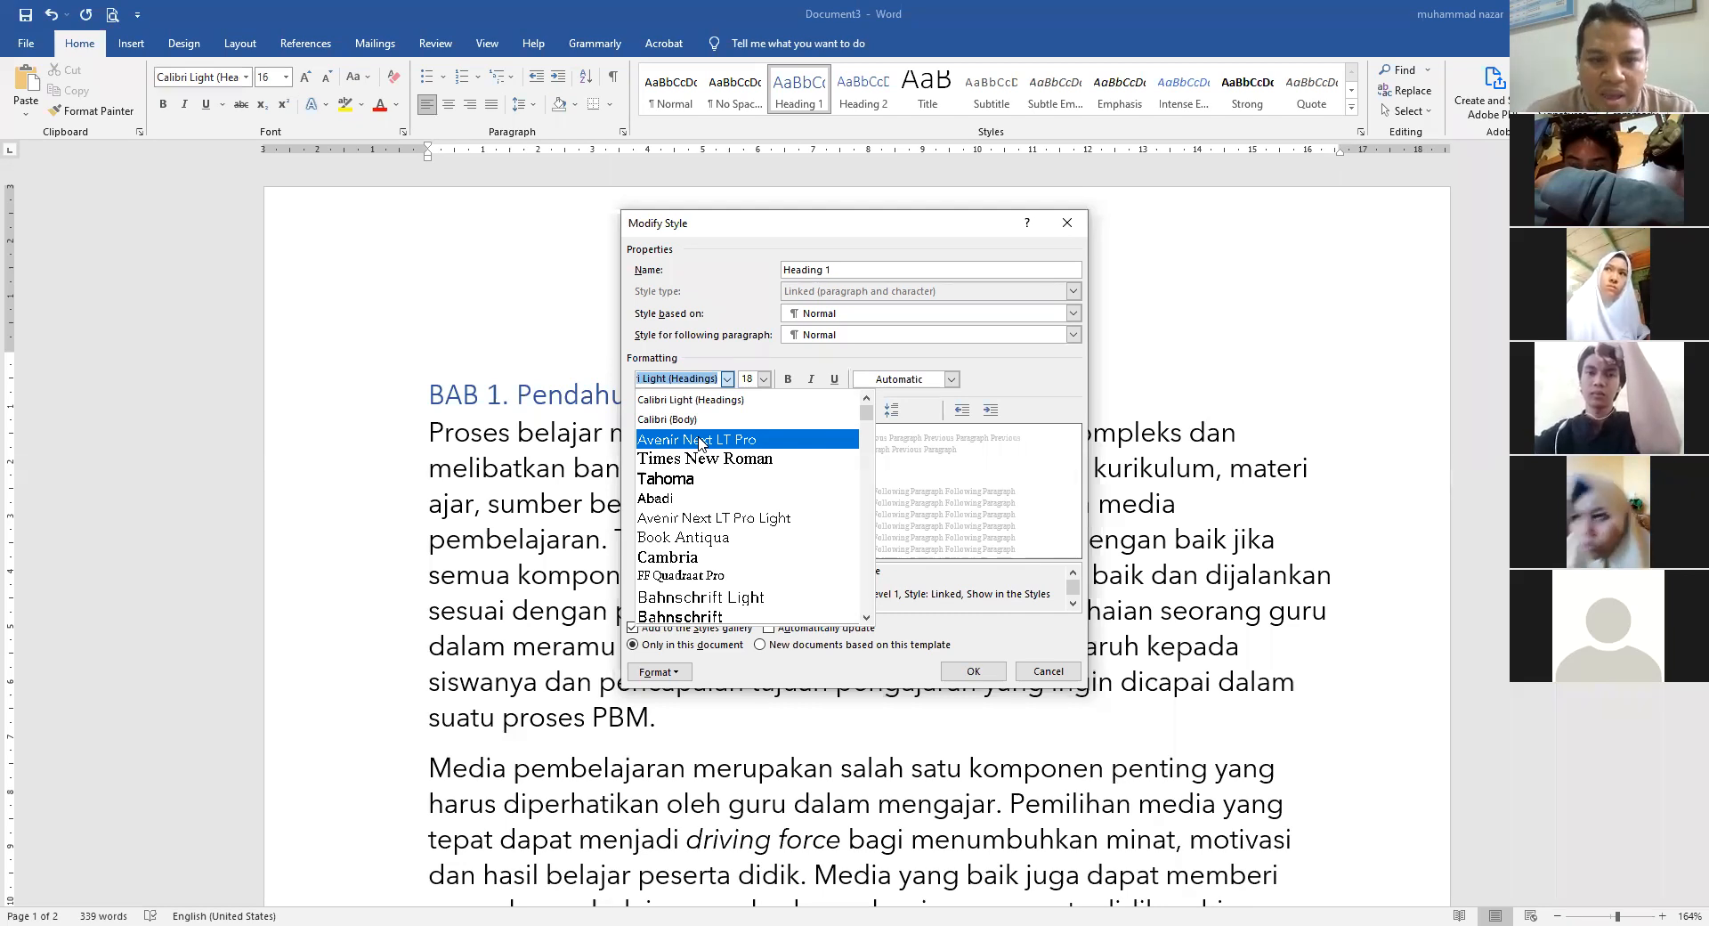
left_click(701, 440)
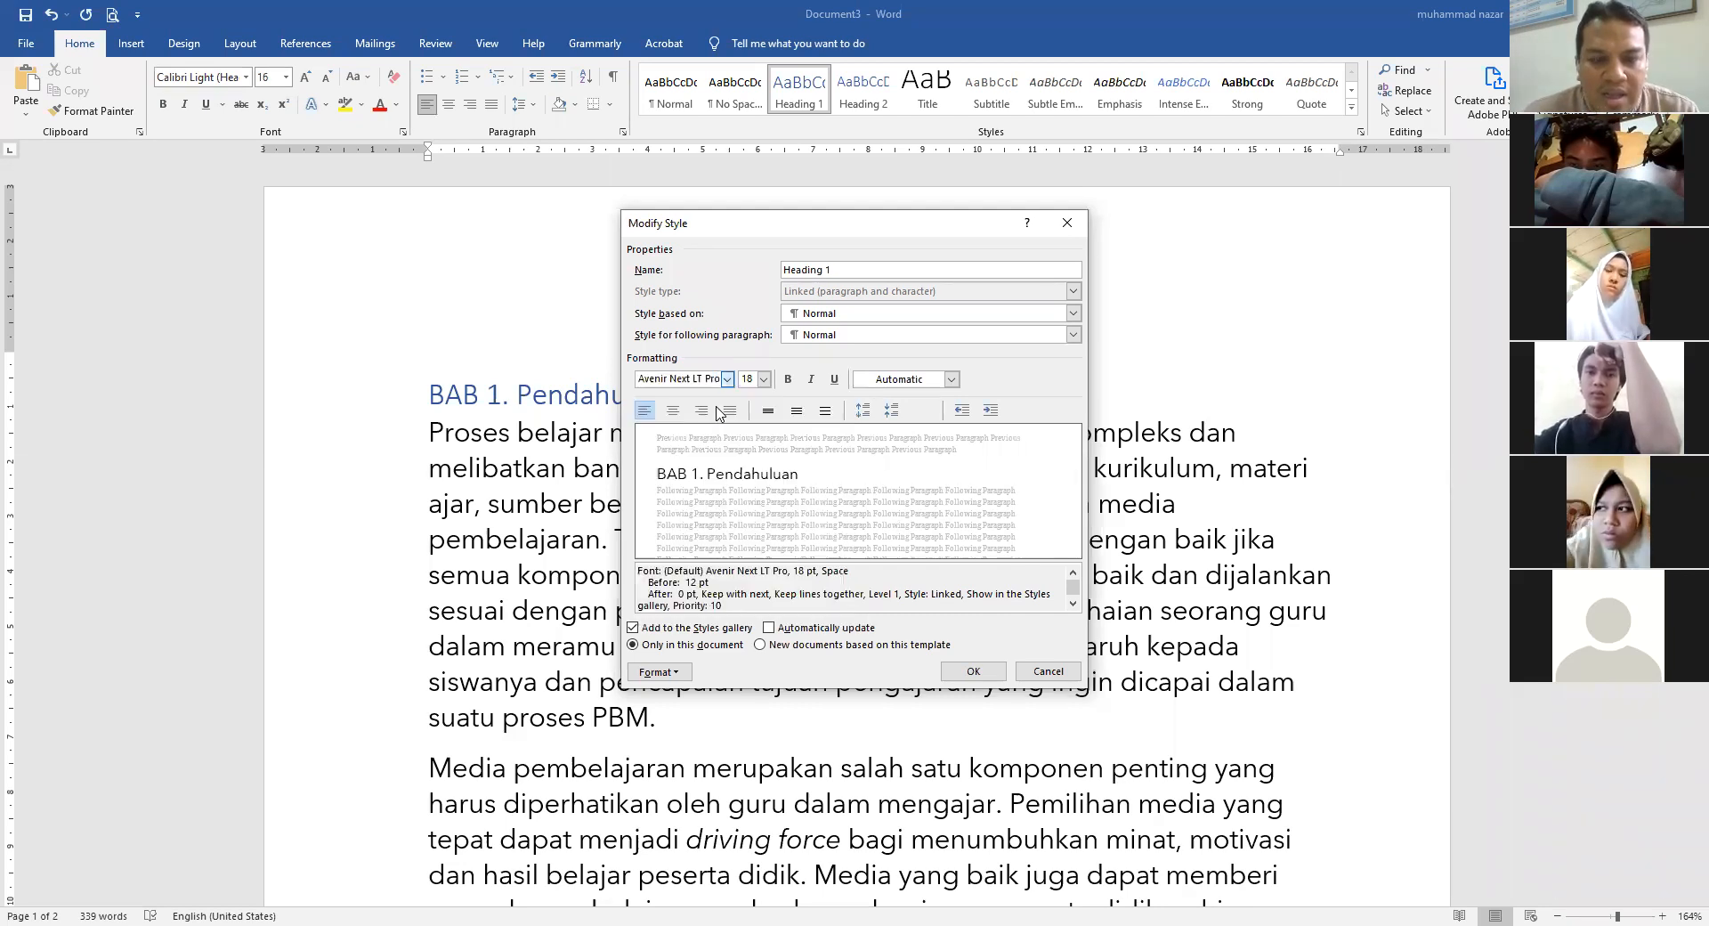
left_click(788, 381)
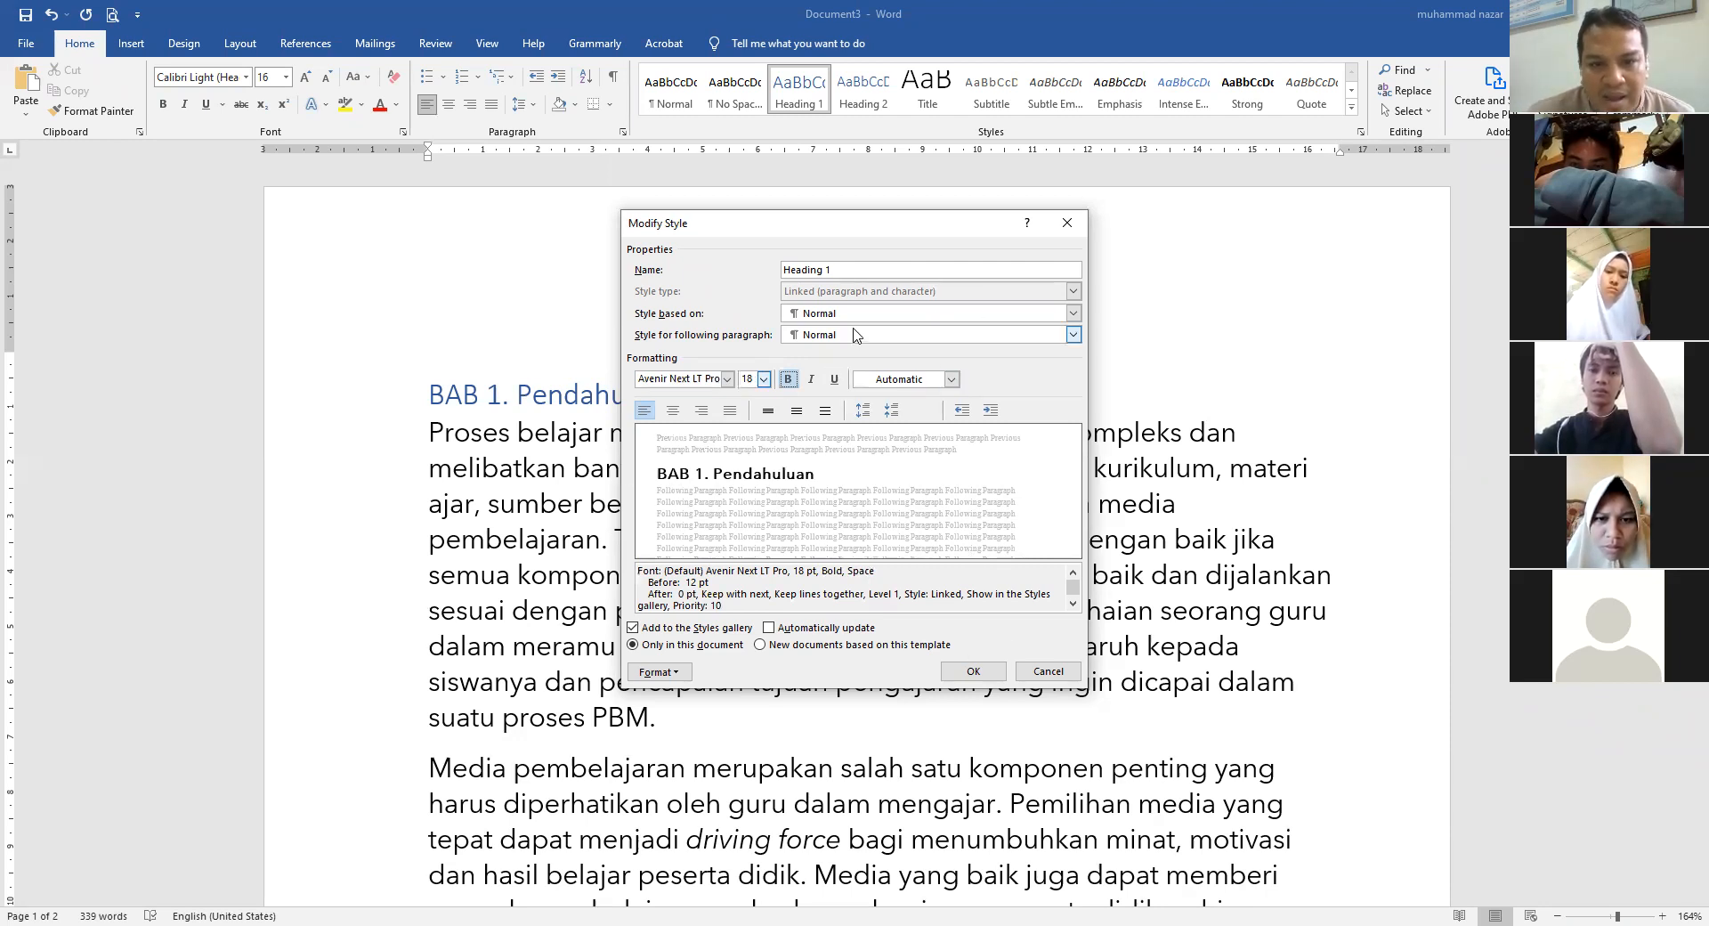
left_click(994, 672)
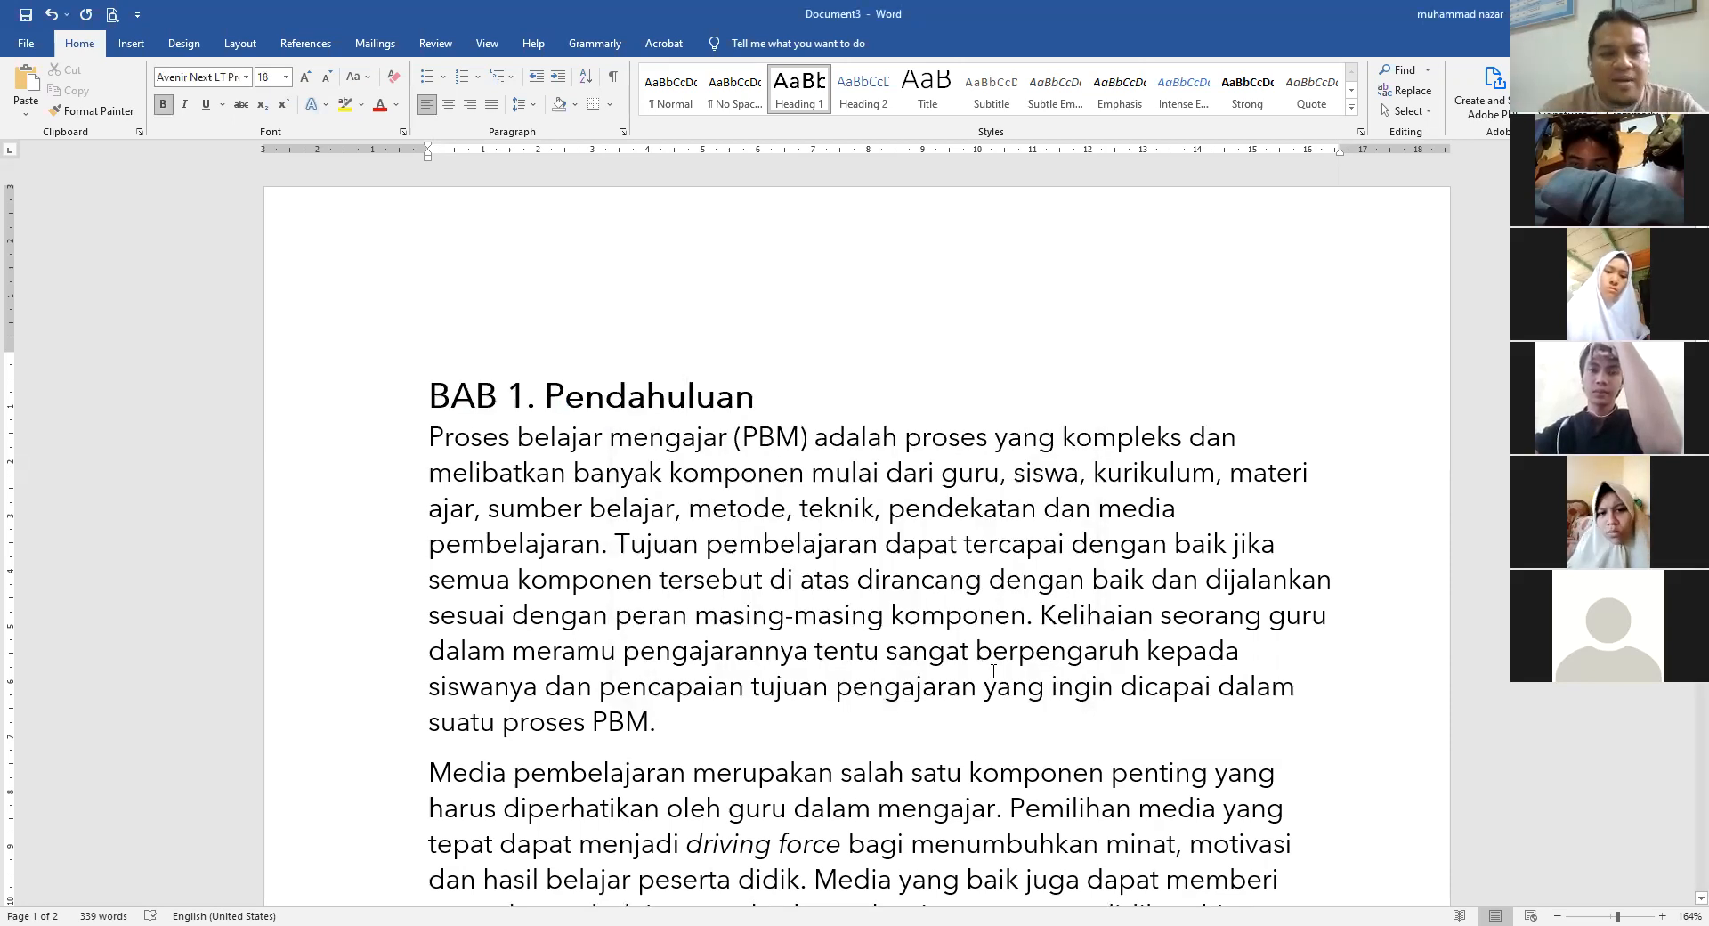
- Apply the Heading 1 style to the "BAB 2. Media Pembelajaran" line
left_click(754, 399)
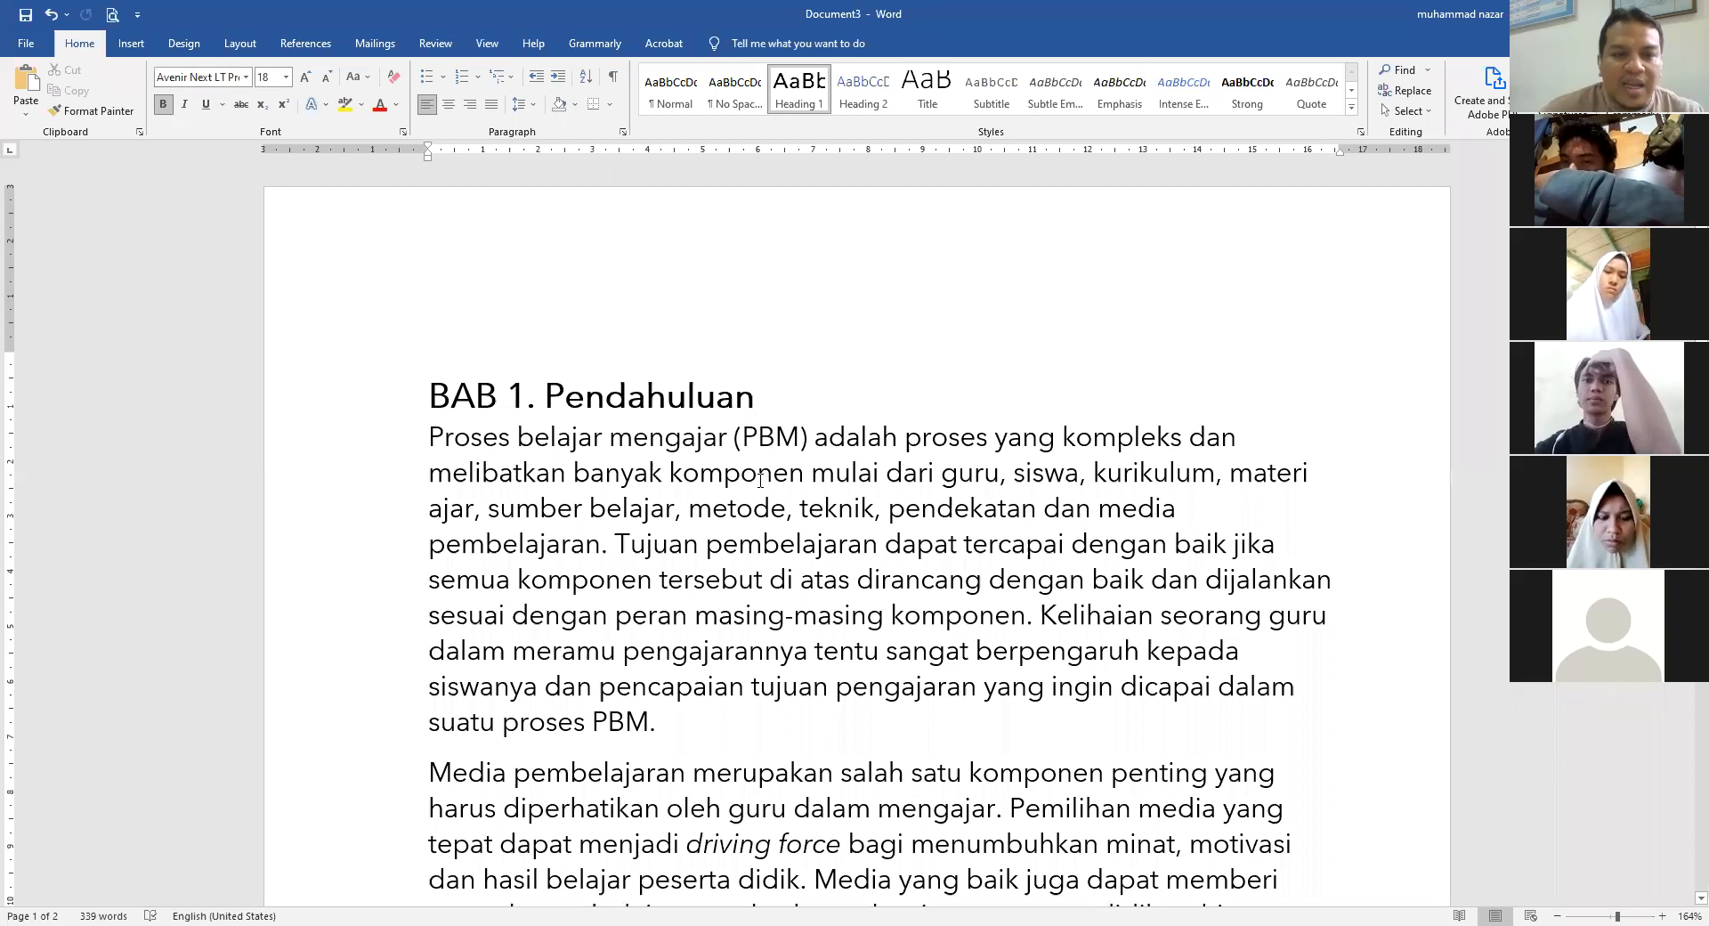
scroll(759, 479, "down", 3)
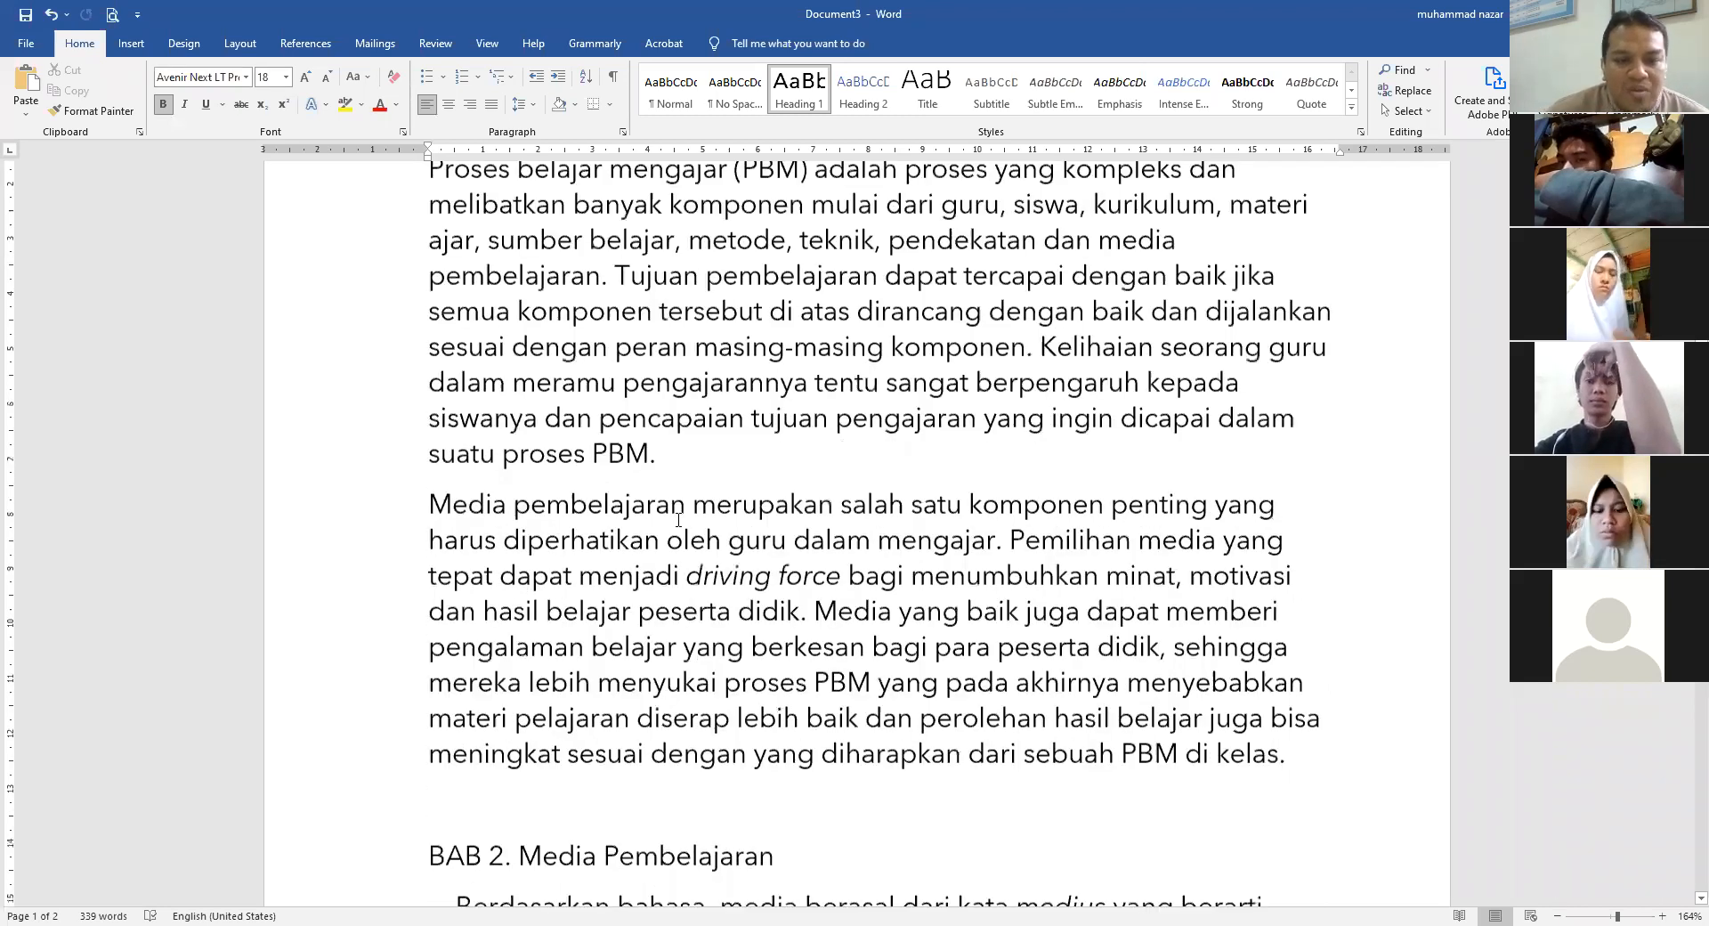
scroll(707, 537, "up", 3)
scroll(707, 538, "down", 4)
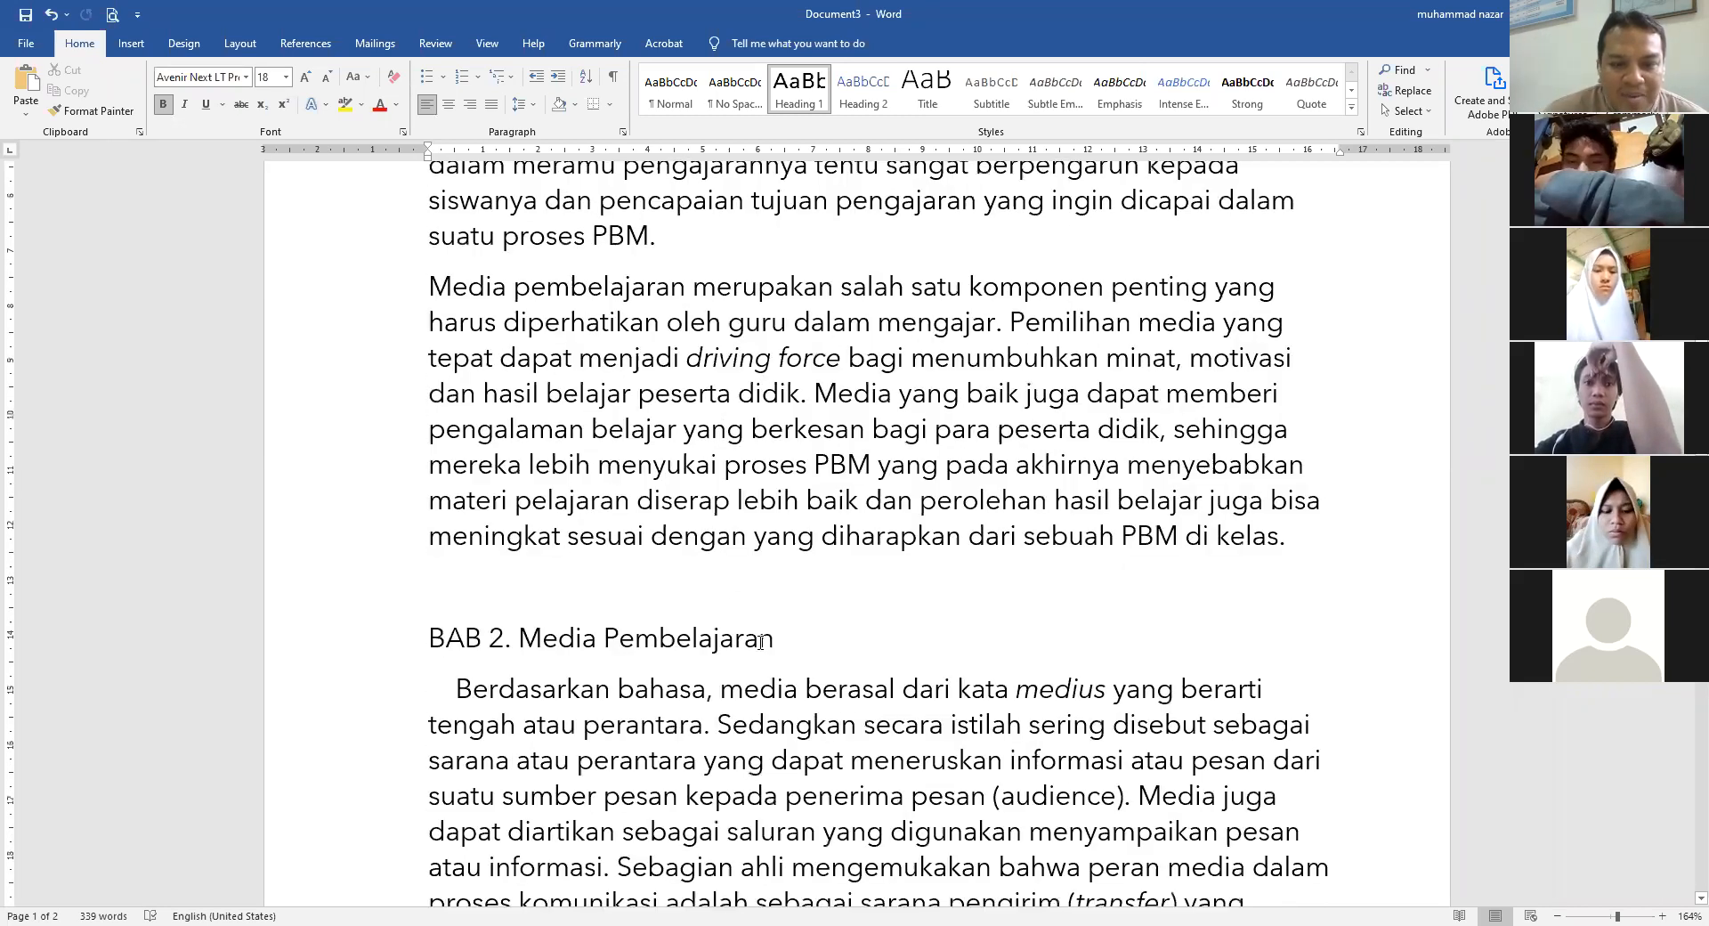
left_click(779, 637)
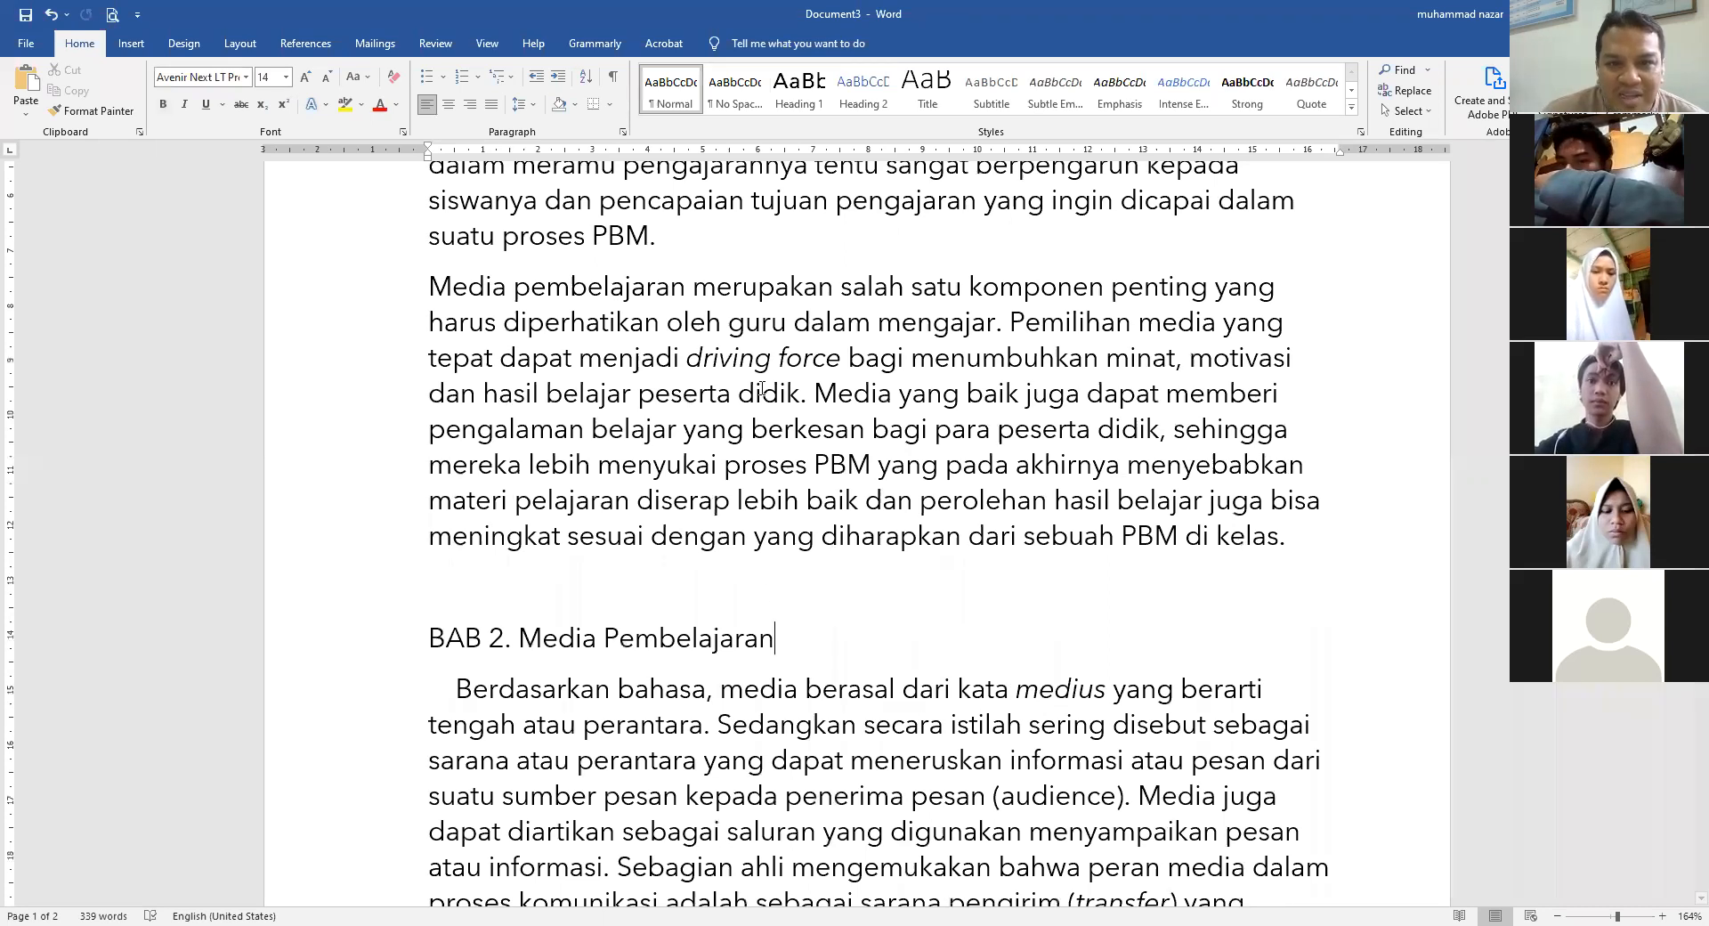
left_click(815, 98)
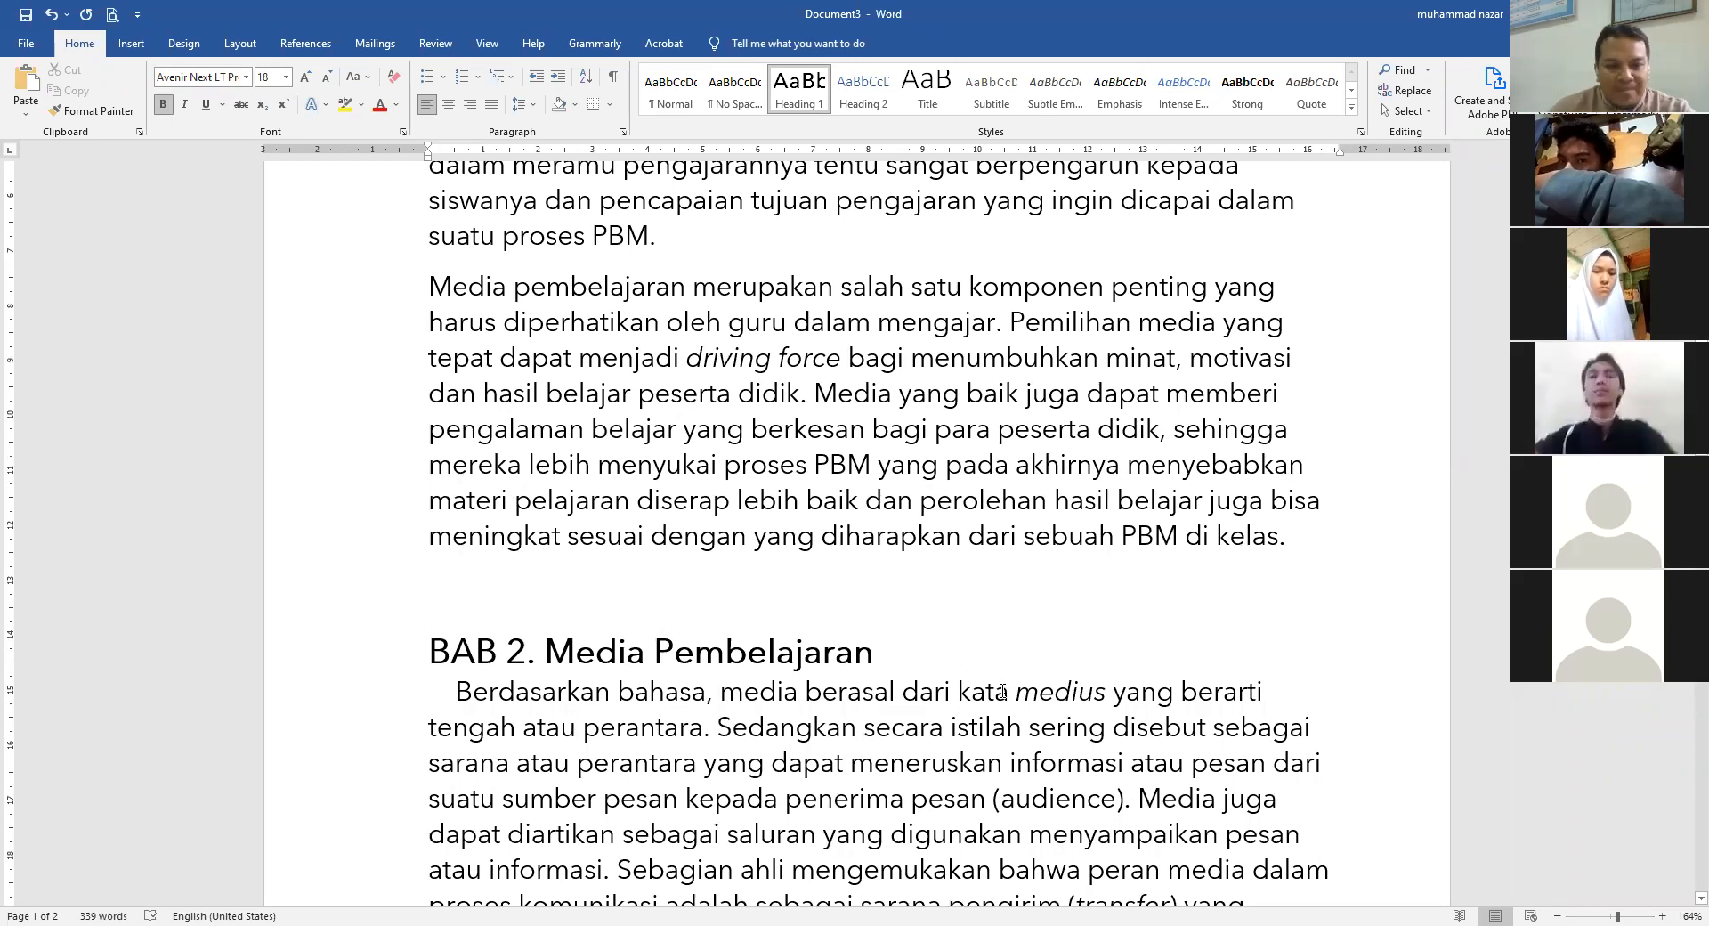
- Justify both body paragraphs under the "BAB 1. Pendahuluan" heading
scroll(1053, 703, "up", 2)
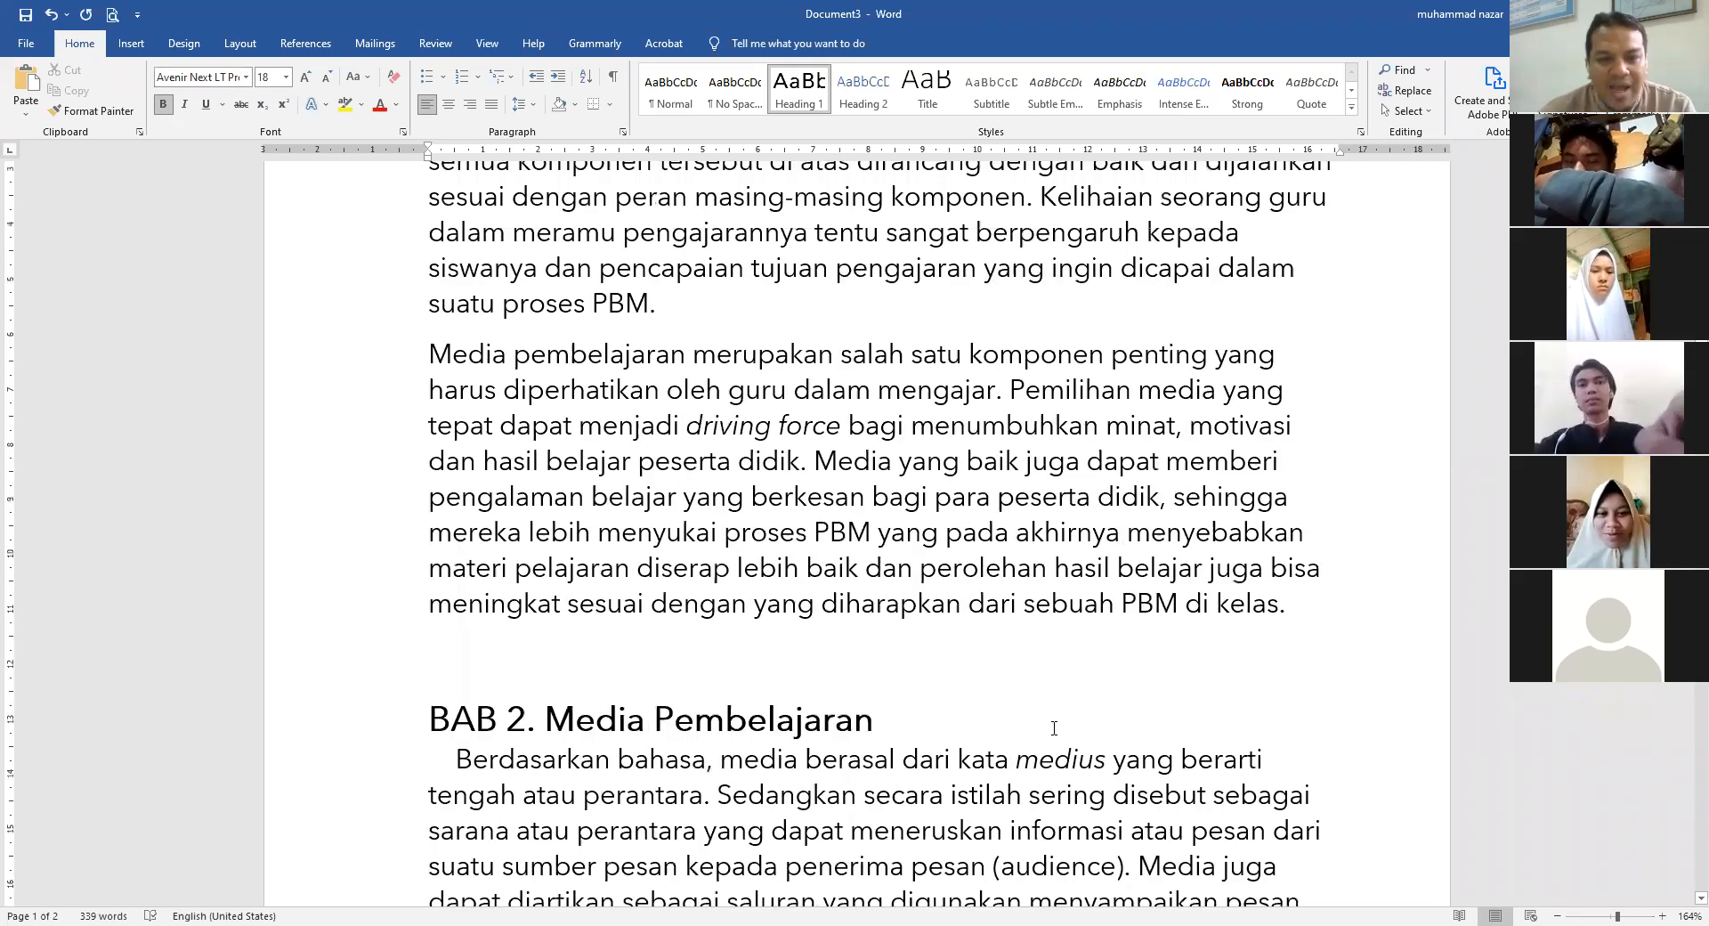
scroll(1067, 691, "up", 3)
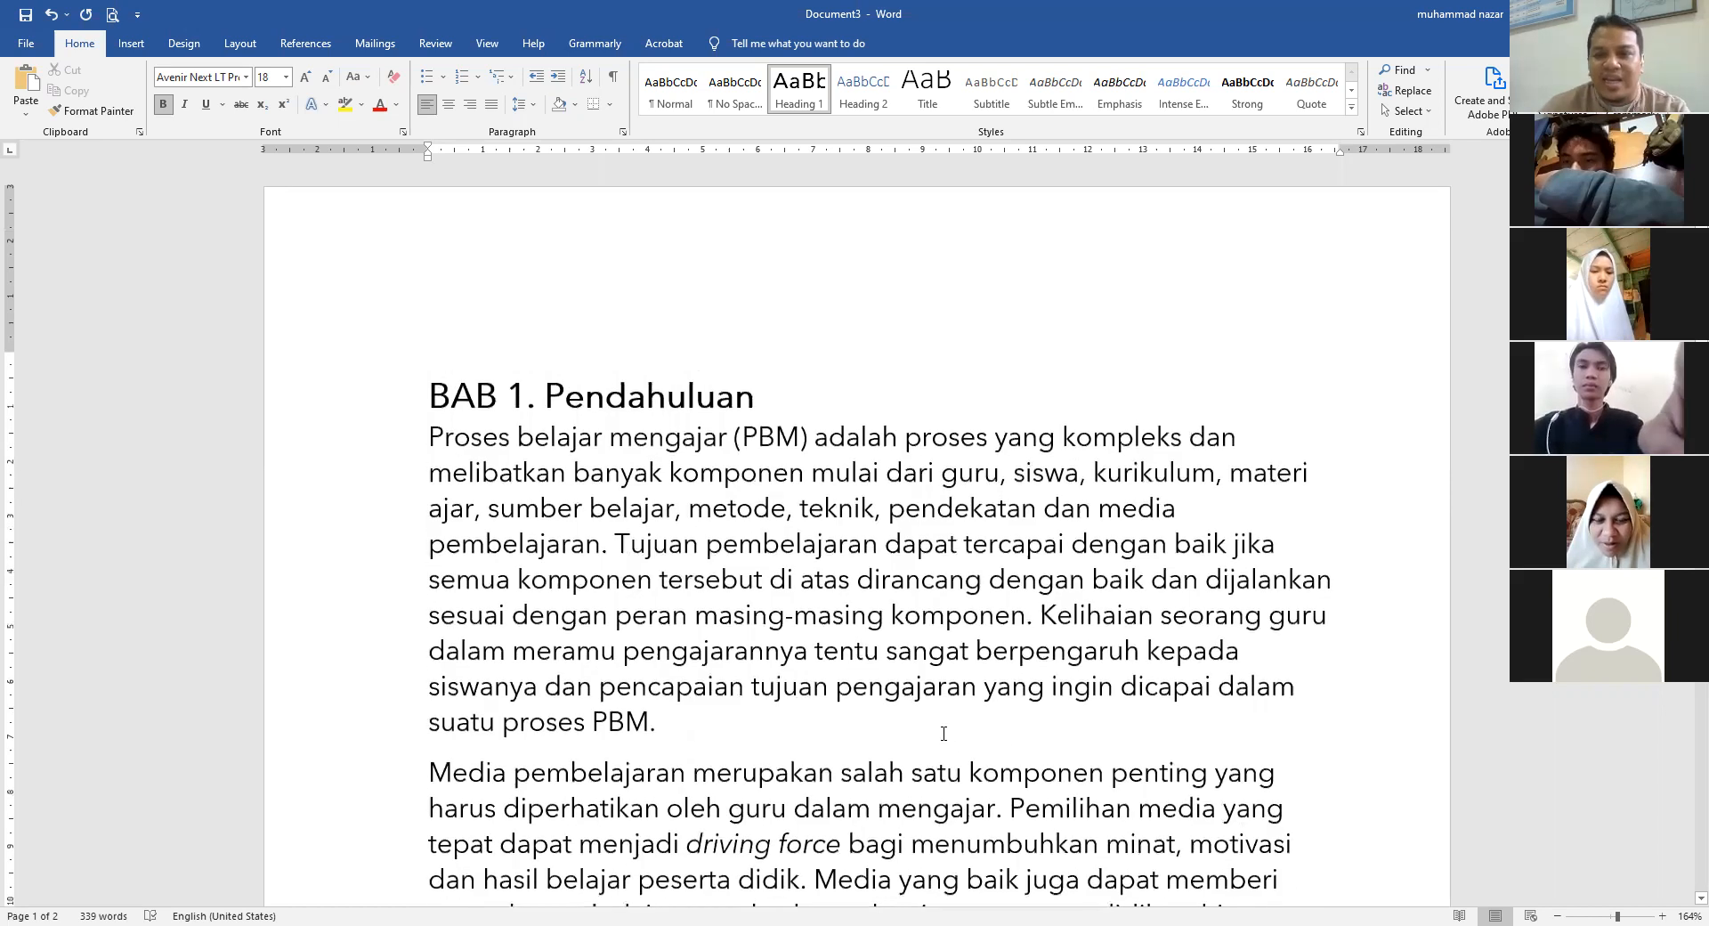
scroll(877, 723, "up", 1)
left_click(778, 598)
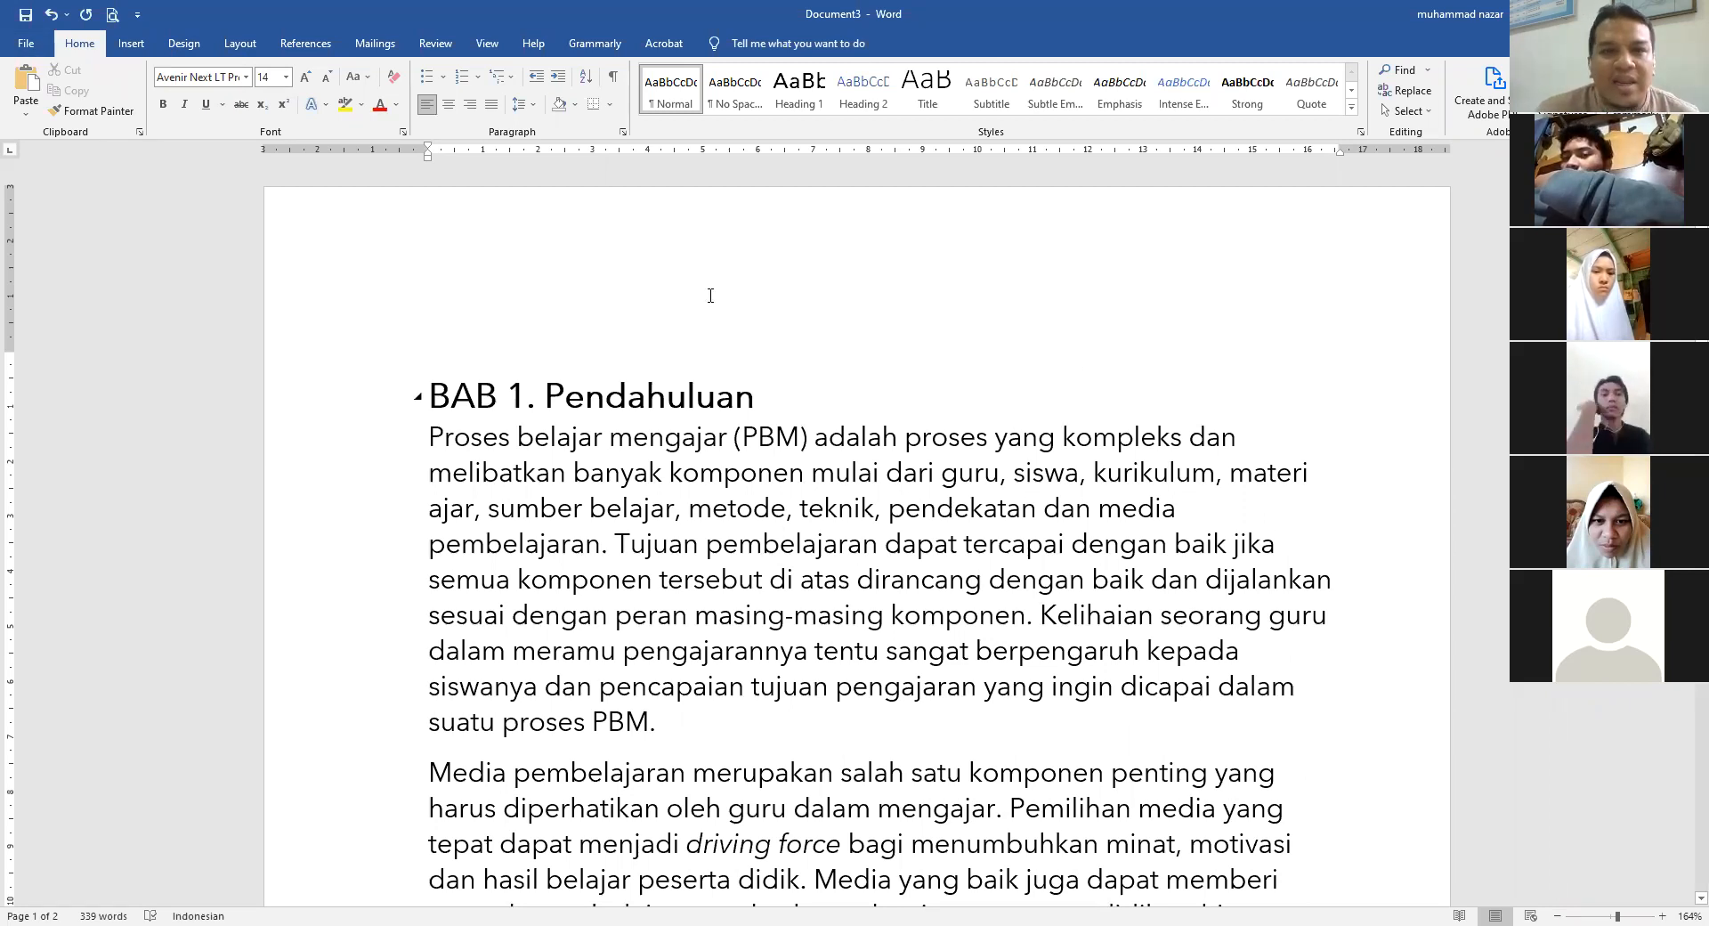
left_click(492, 106)
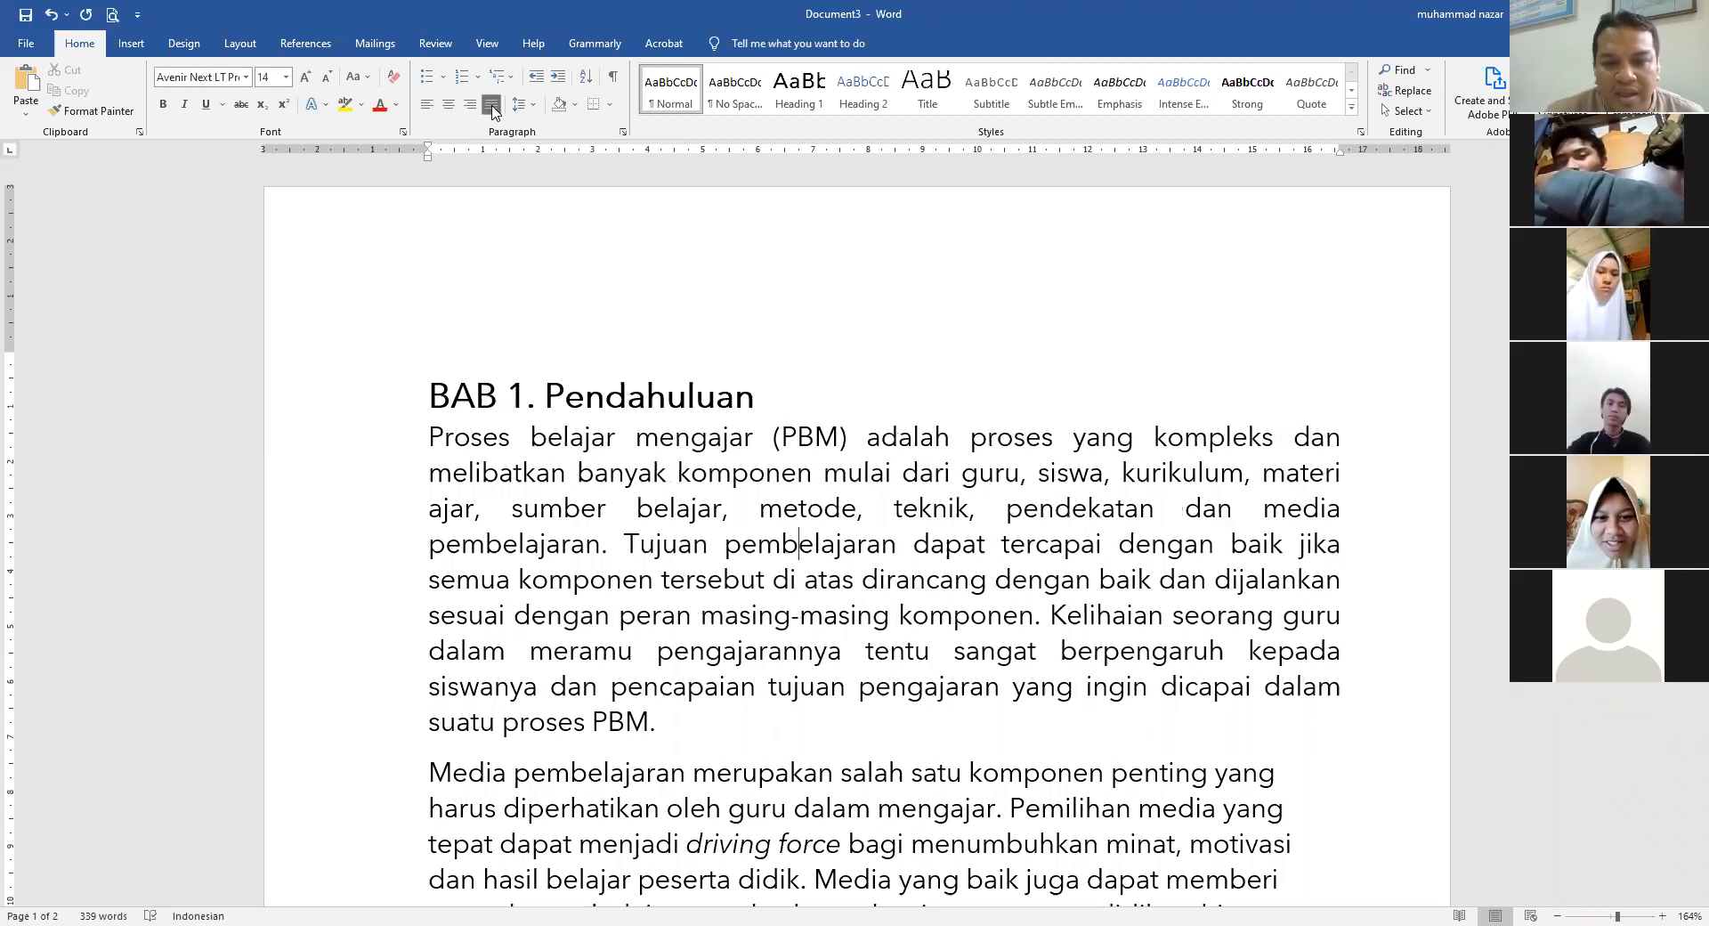
scroll(739, 666, "down", 1)
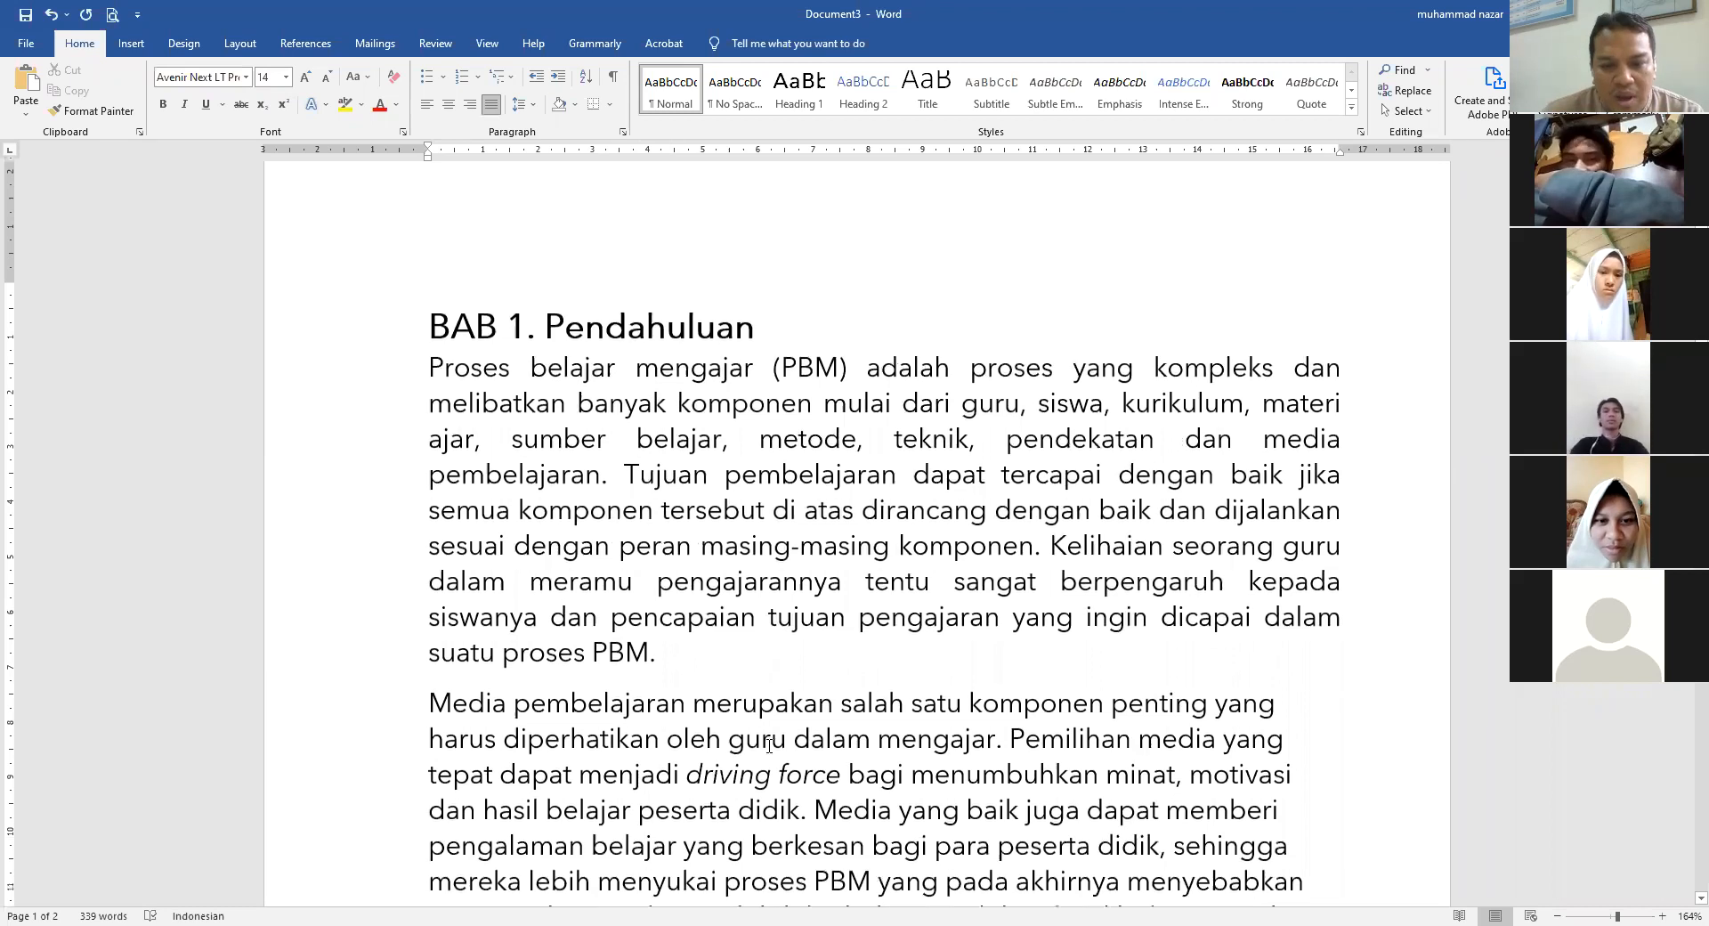
scroll(739, 666, "down", 4)
left_click(730, 459)
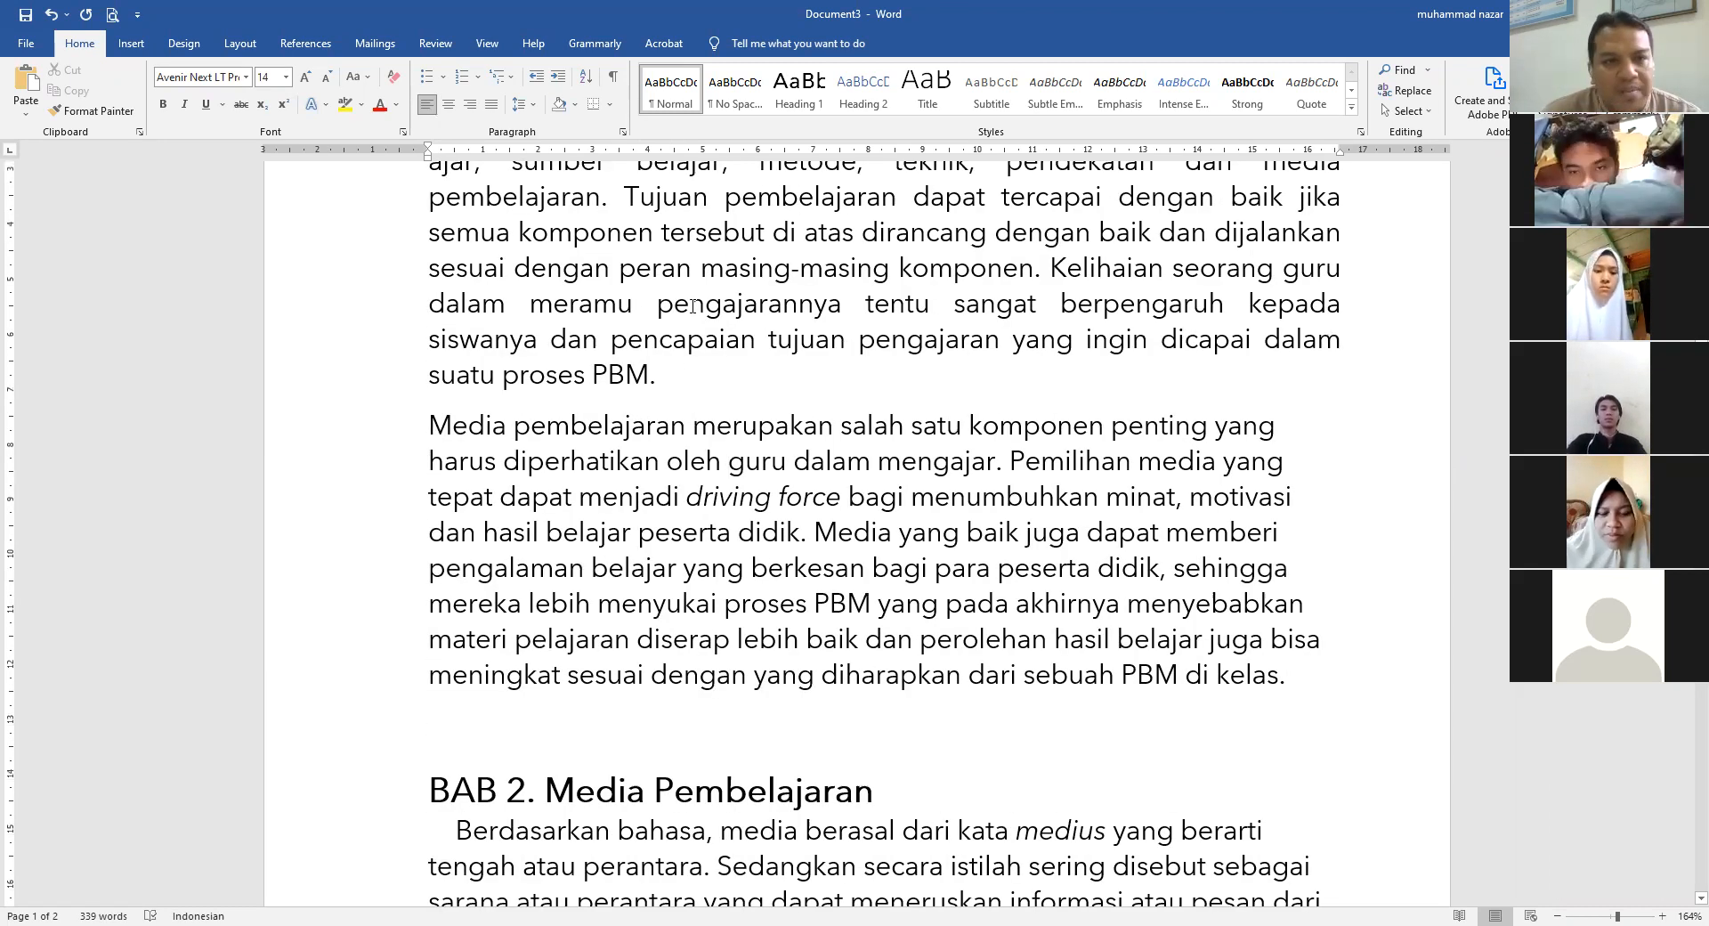
left_click(490, 105)
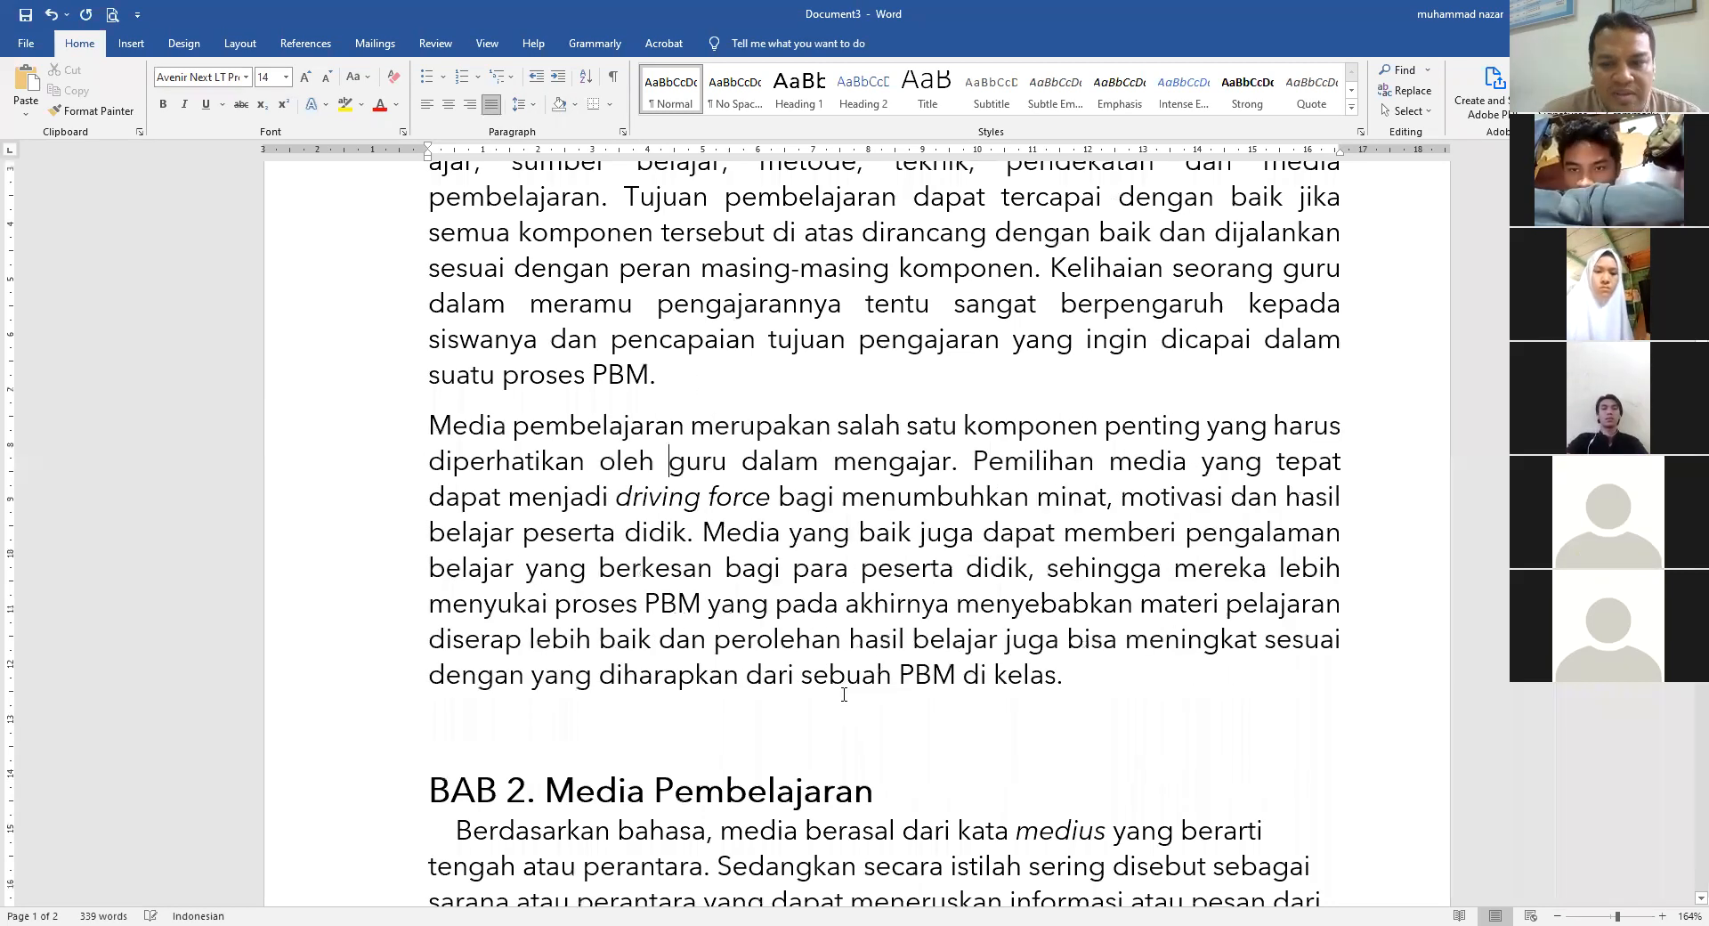
- Justify all three body paragraphs under the "BAB 2. Media Pembelajaran" heading
scroll(852, 664, "down", 3)
scroll(852, 662, "down", 3)
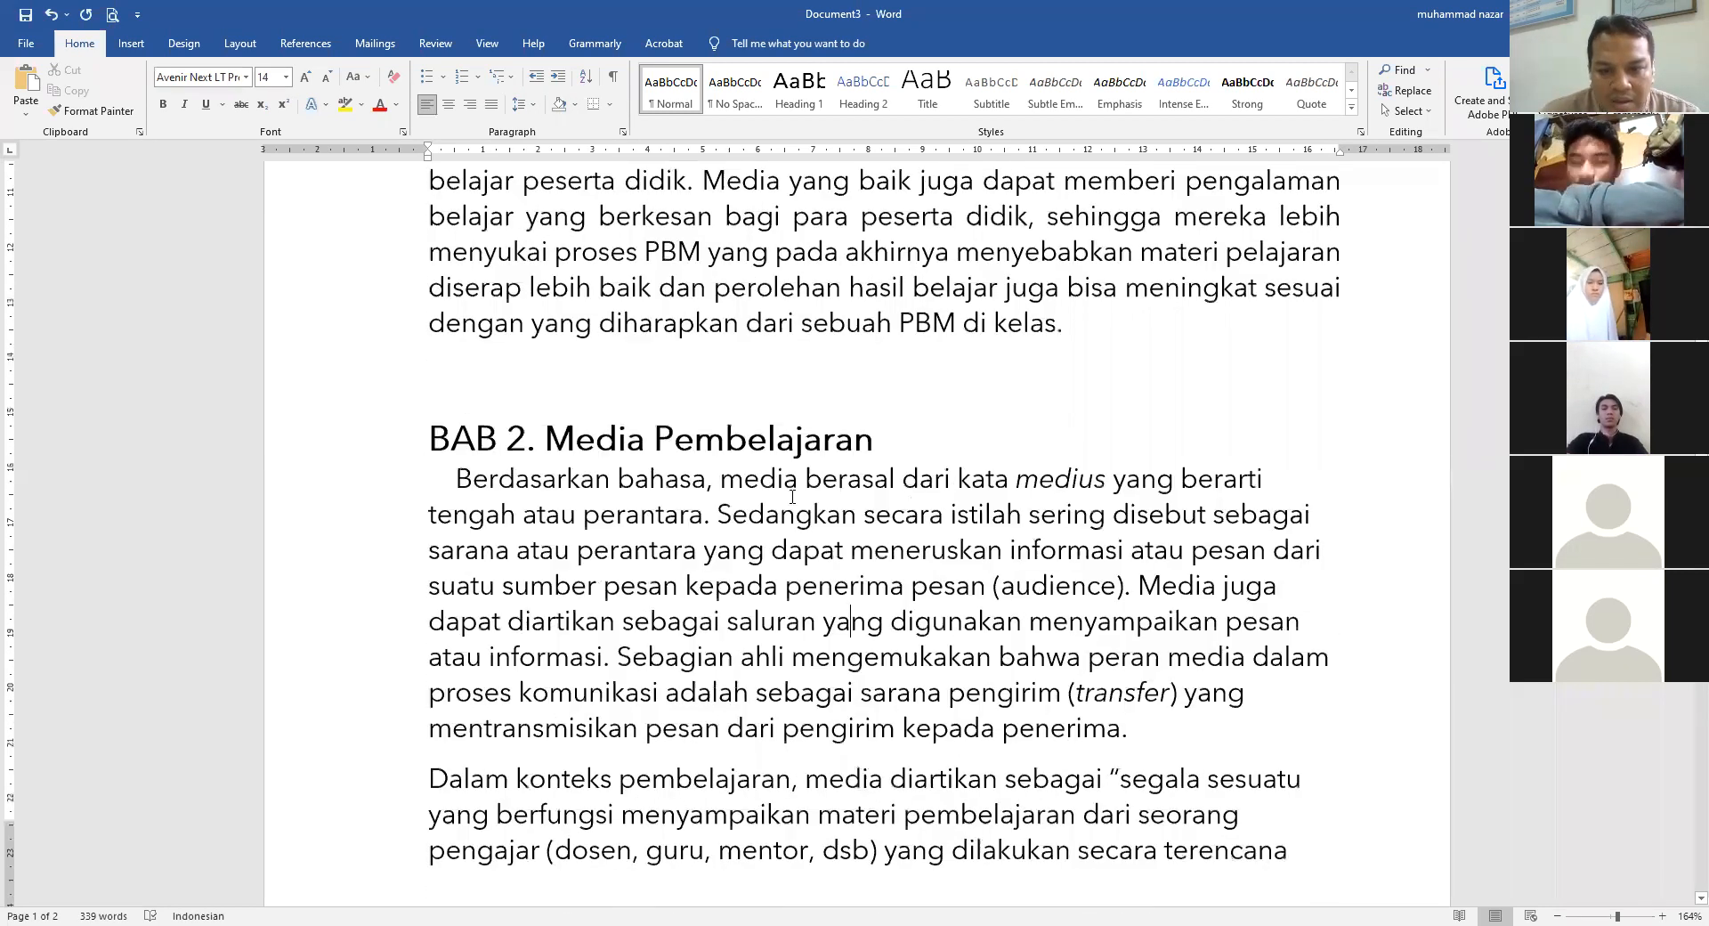
left_click_drag(780, 486, 948, 659)
scroll(950, 660, "down", 5)
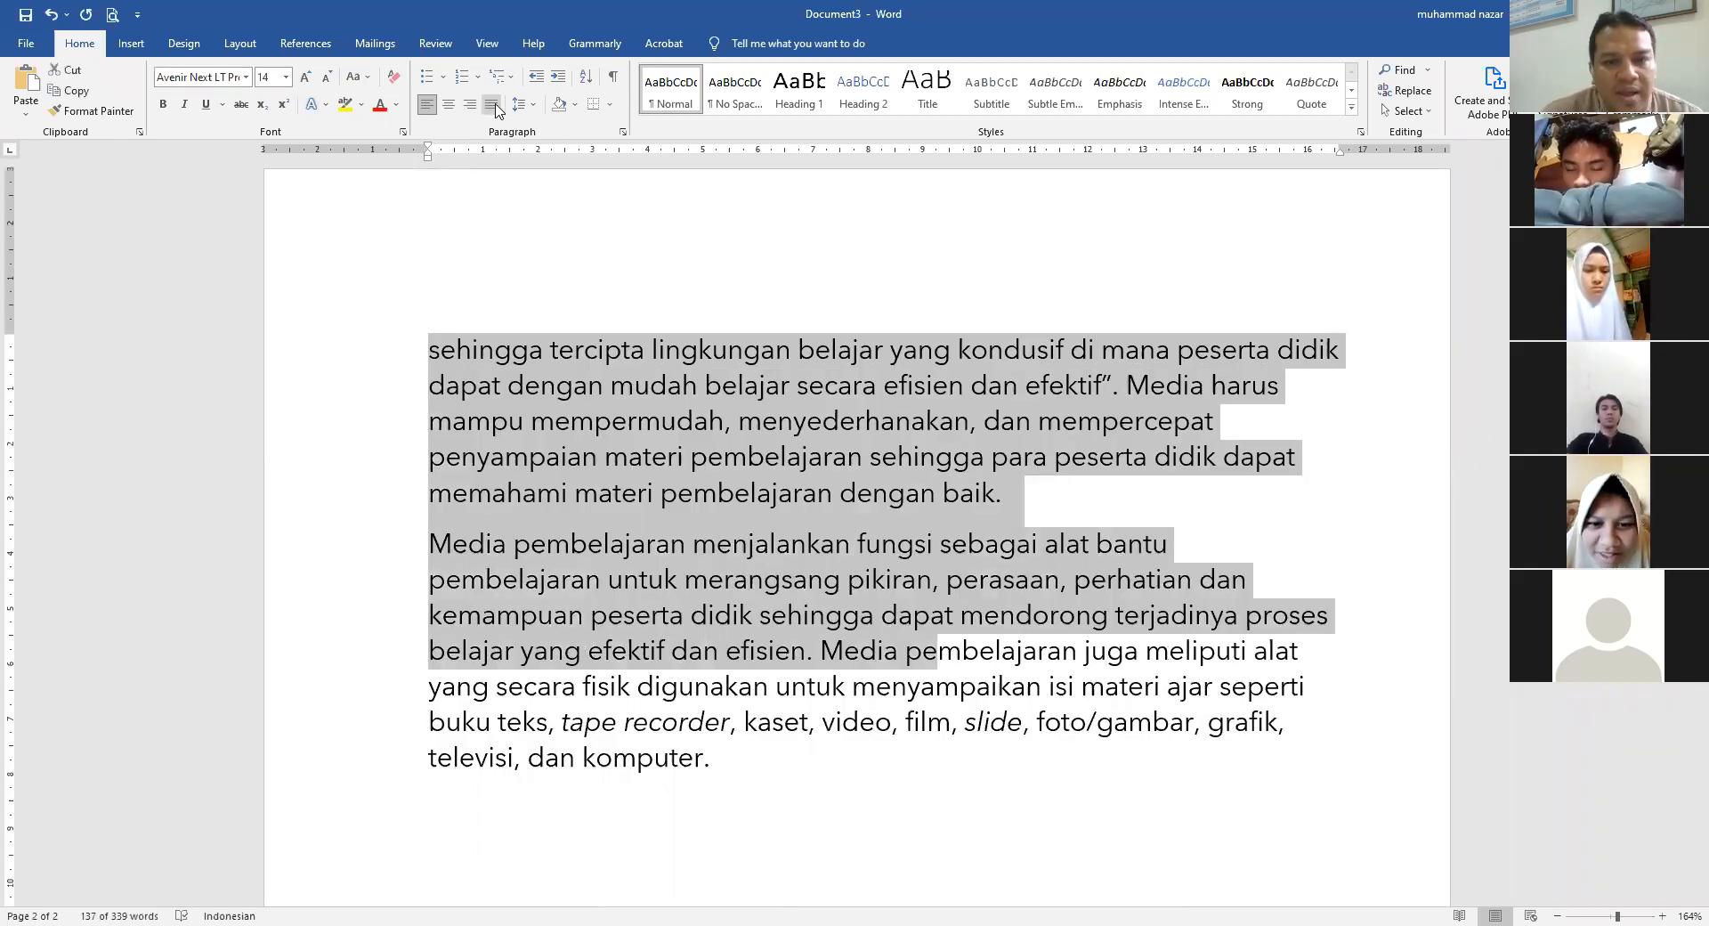
key("ctrl+j")
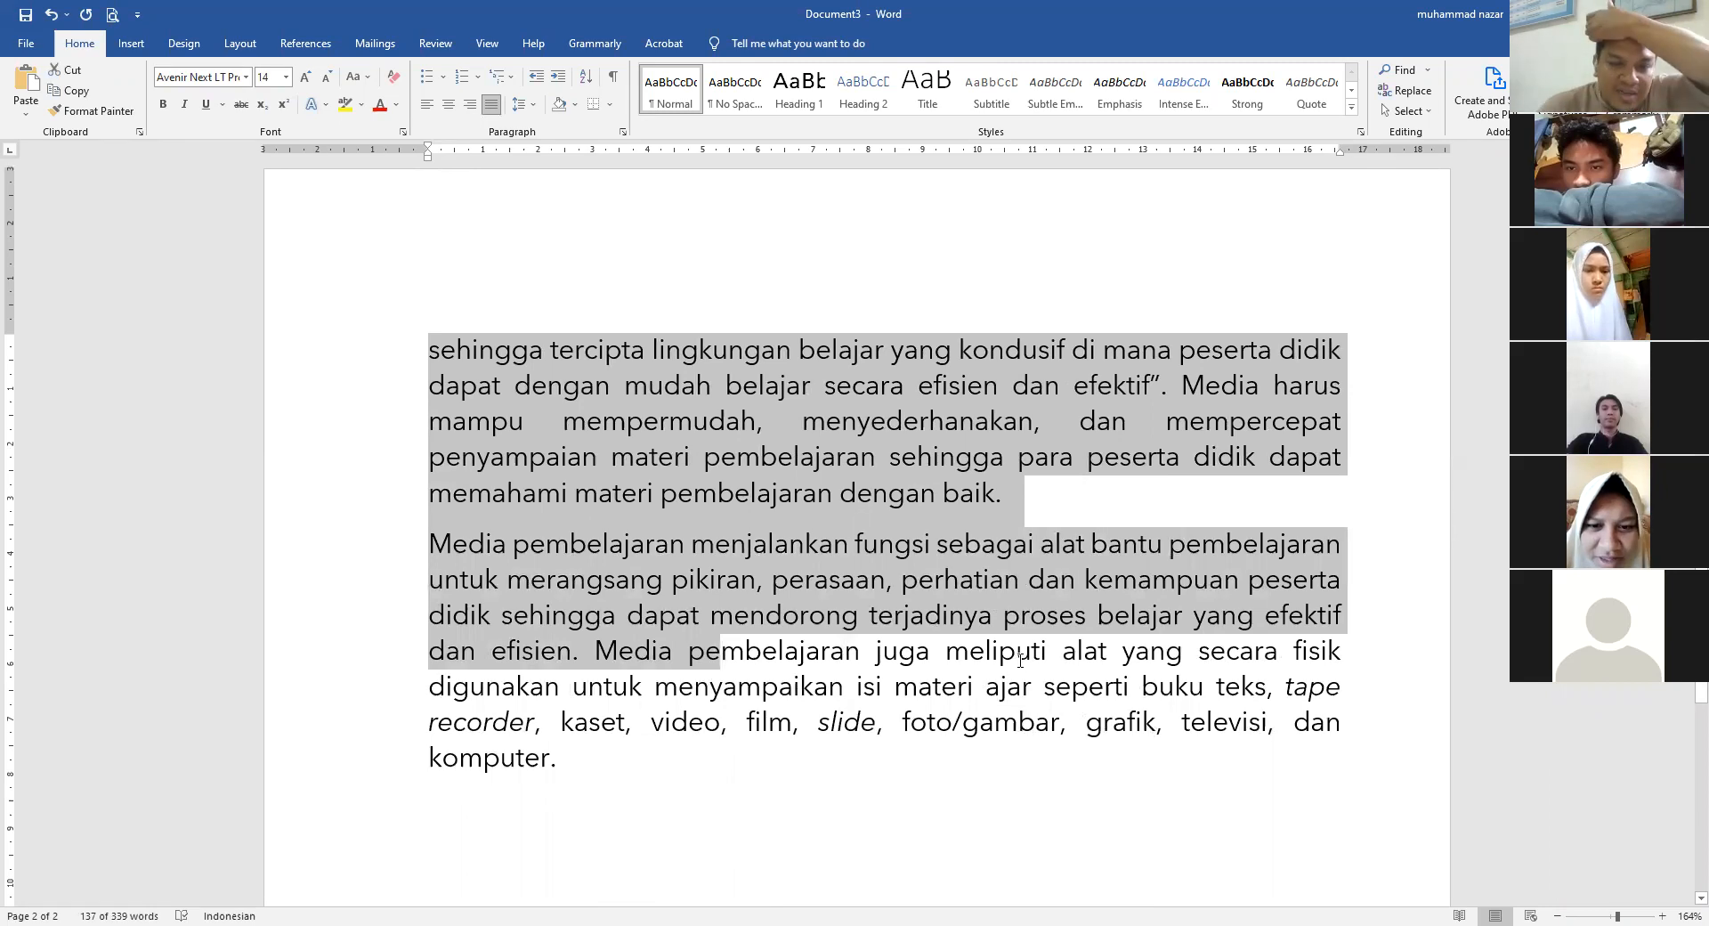
- Left-align the second body paragraph of BAB 1, which starts with "Media pembelajaran merupakan"
scroll(1011, 666, "up", 2)
scroll(1011, 666, "up", 4)
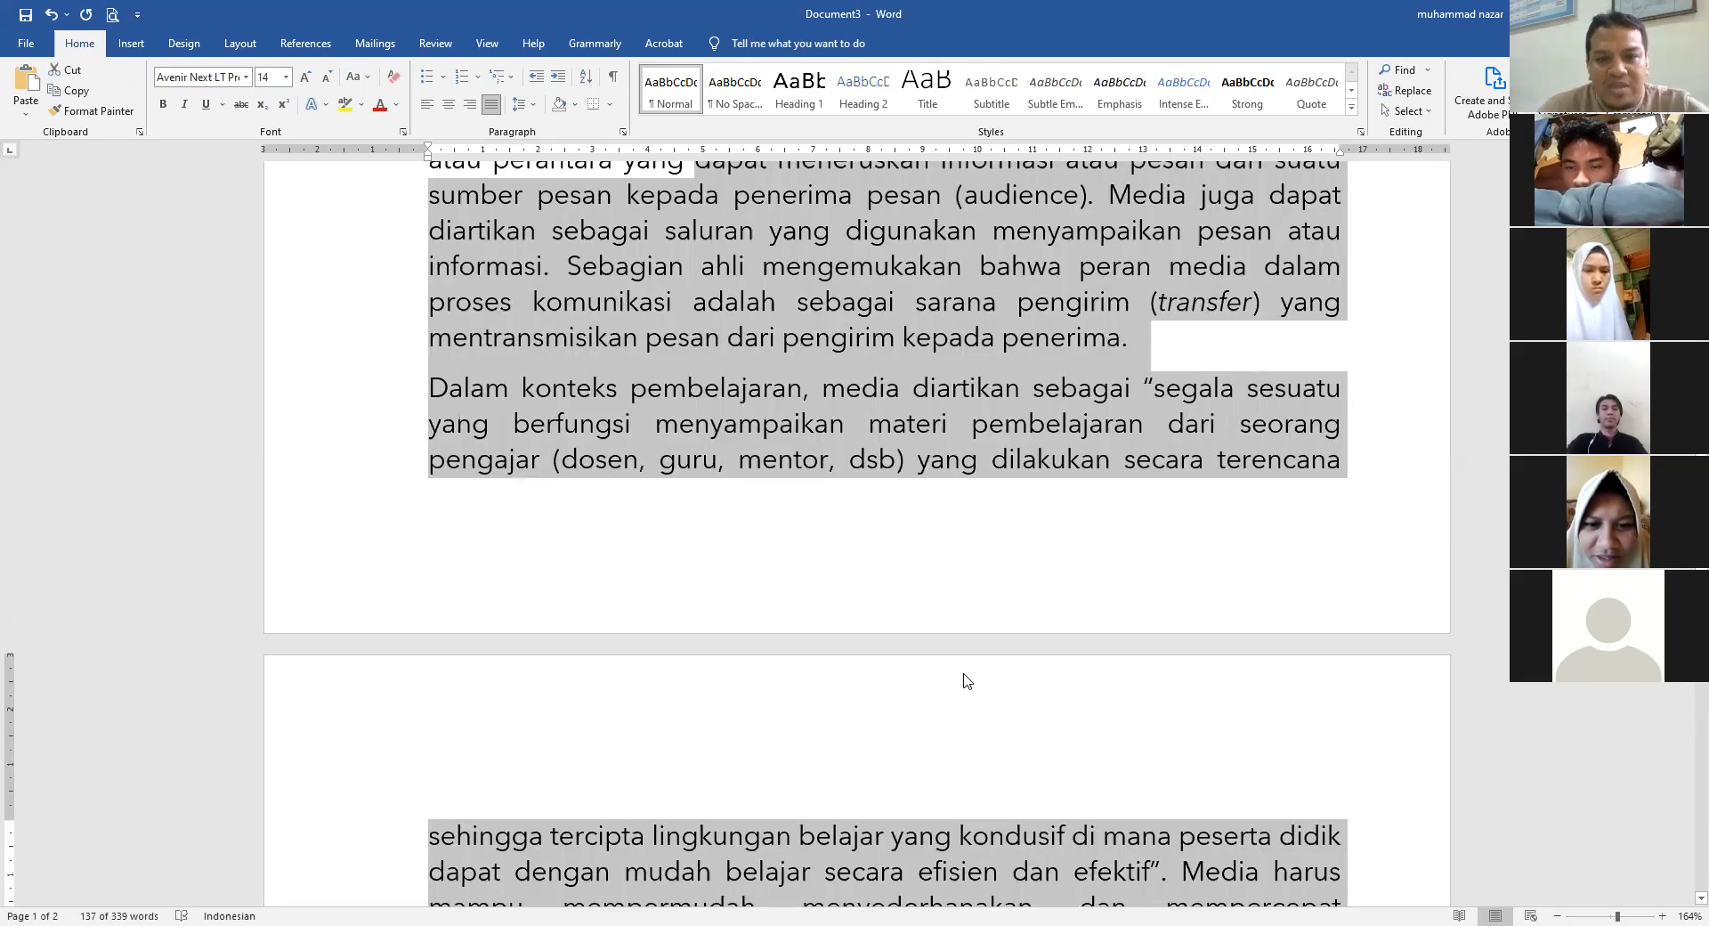
scroll(951, 684, "up", 6)
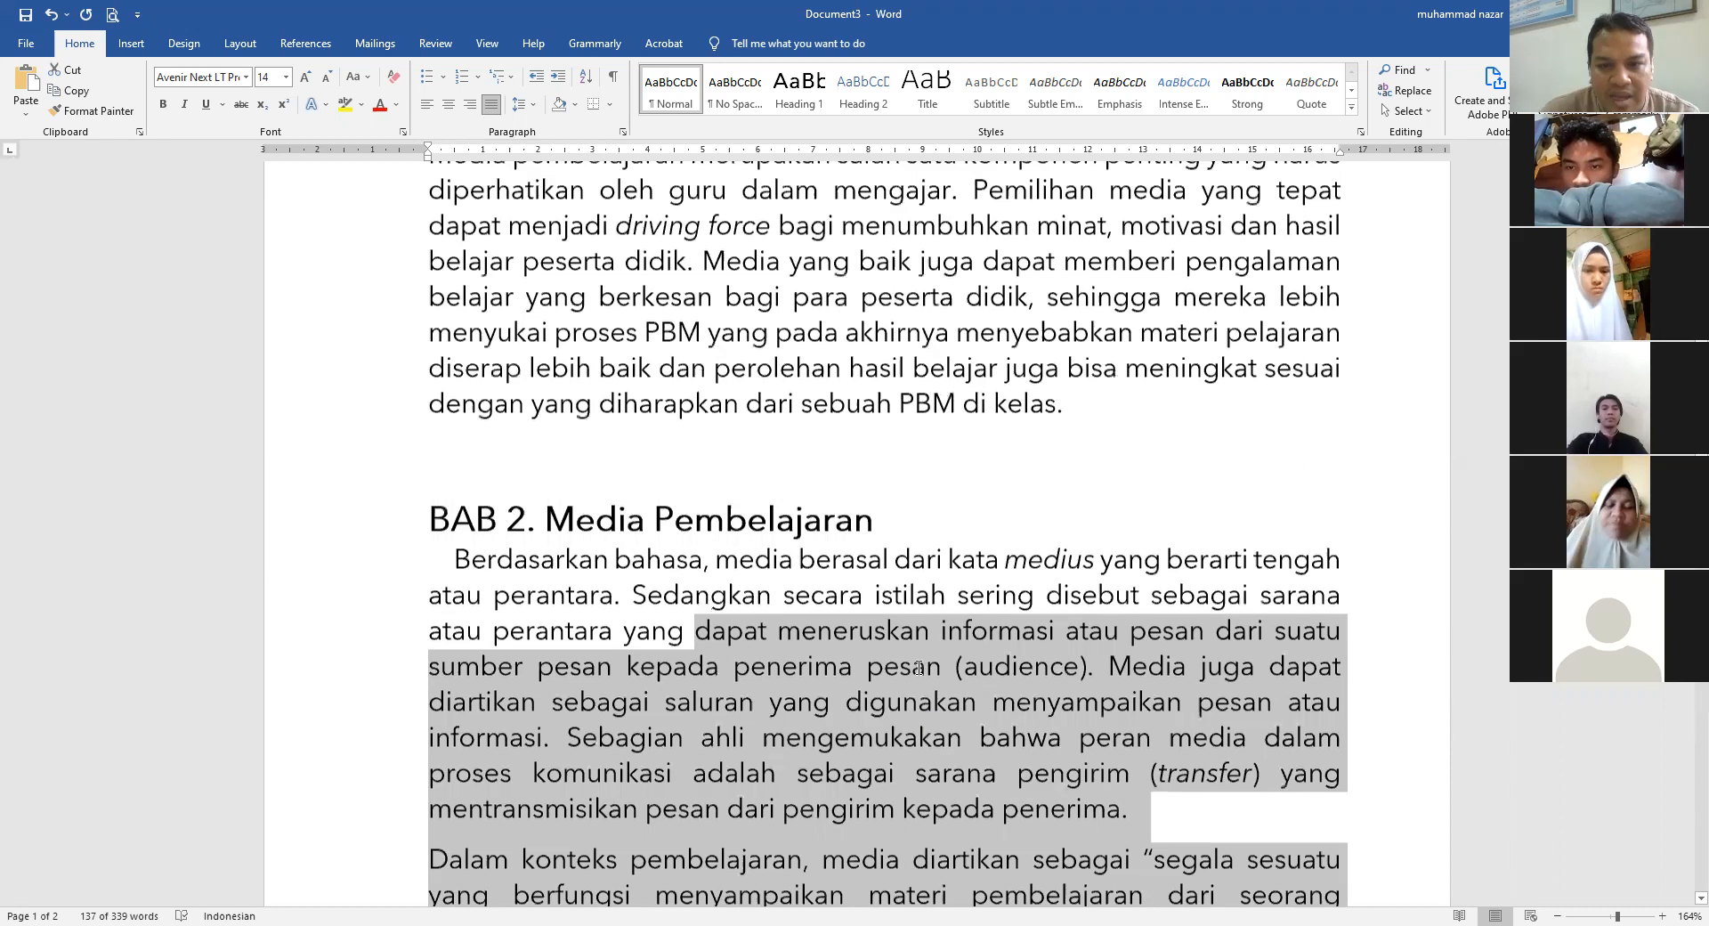
scroll(917, 668, "up", 4)
left_click(848, 585)
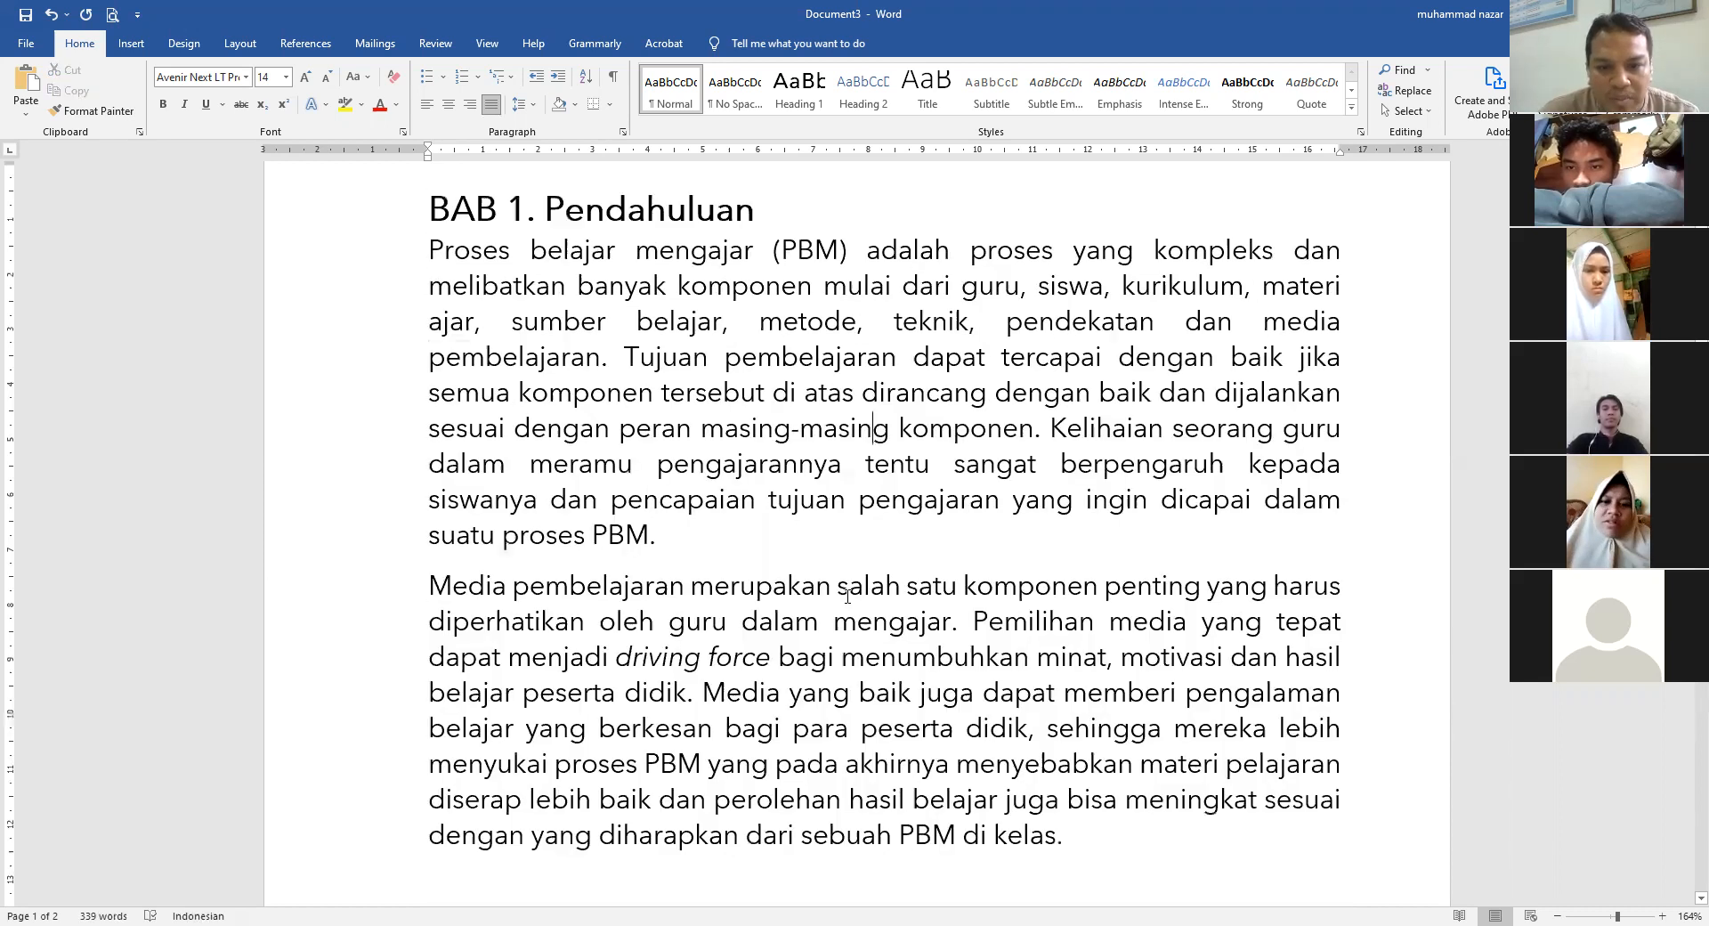
left_click(429, 105)
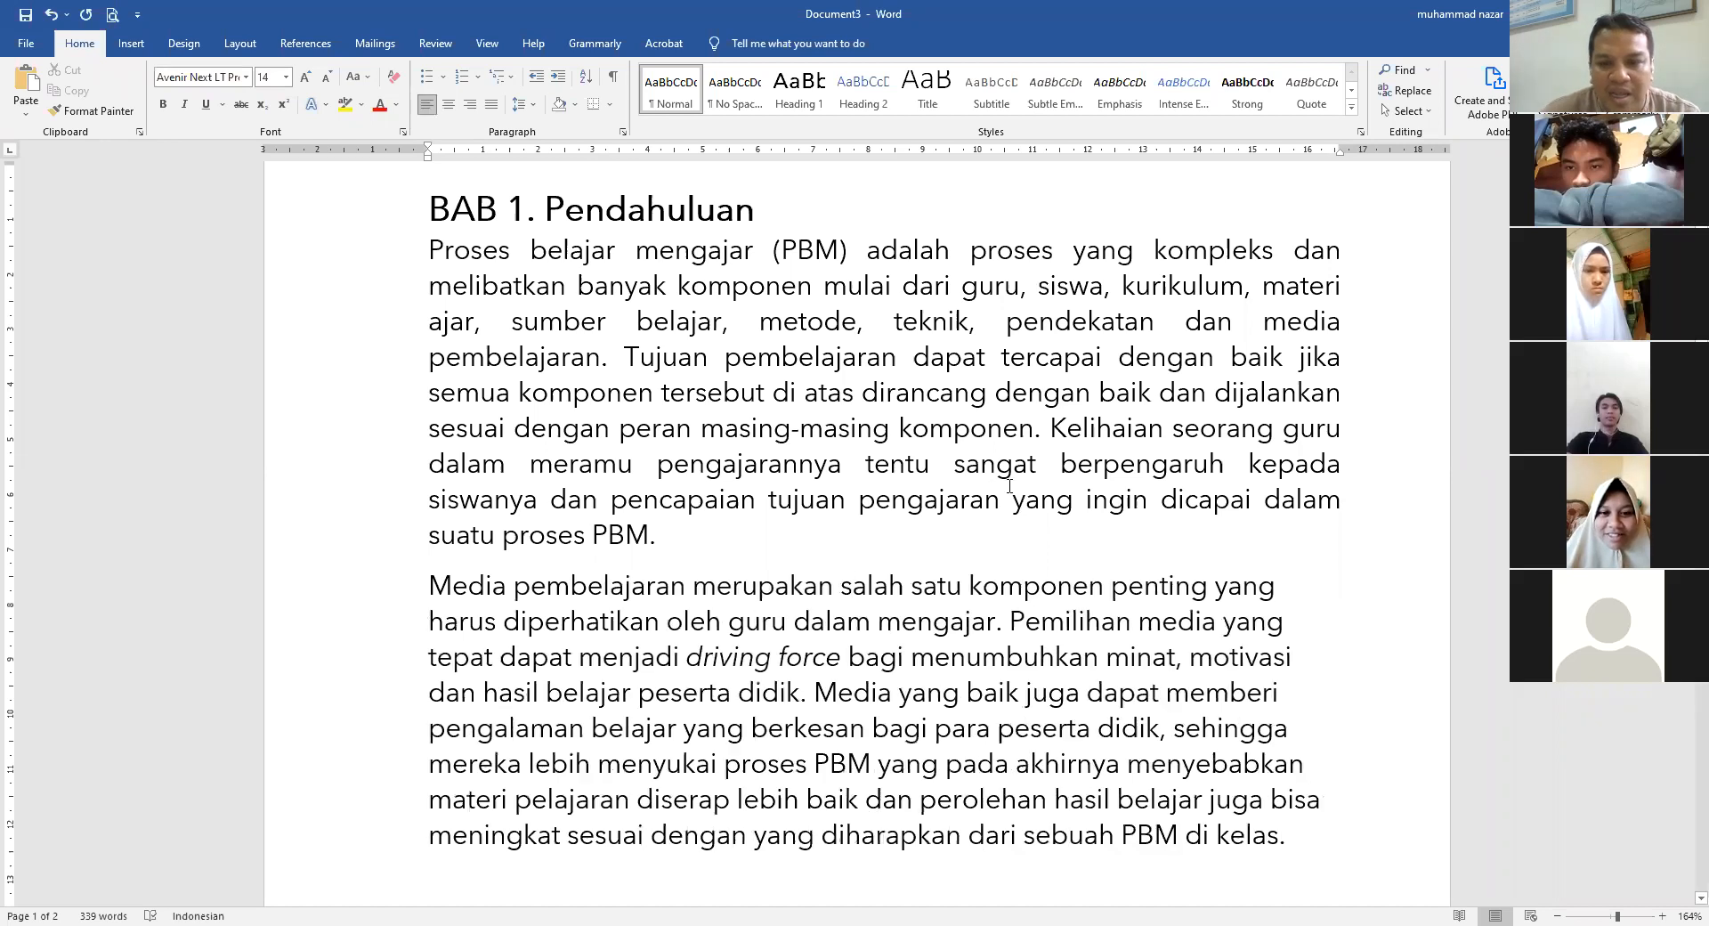
- Copy the formatting of the first BAB 1 paragraph onto the second one with Format Painter
left_click(987, 431)
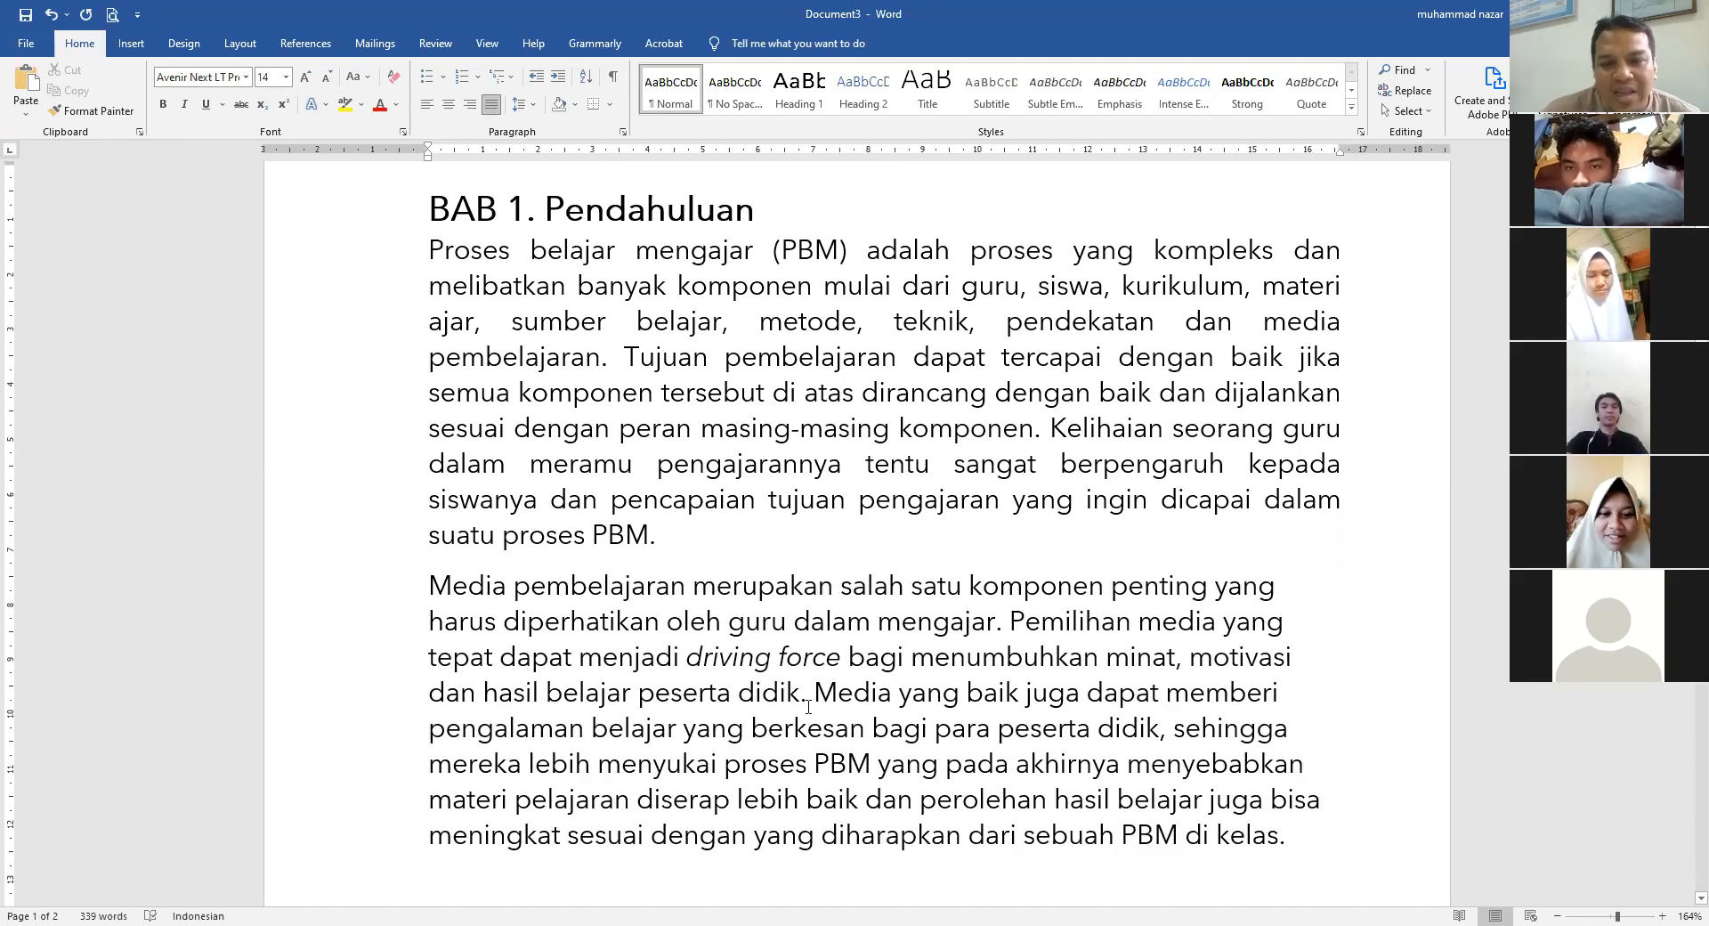
left_click(774, 392)
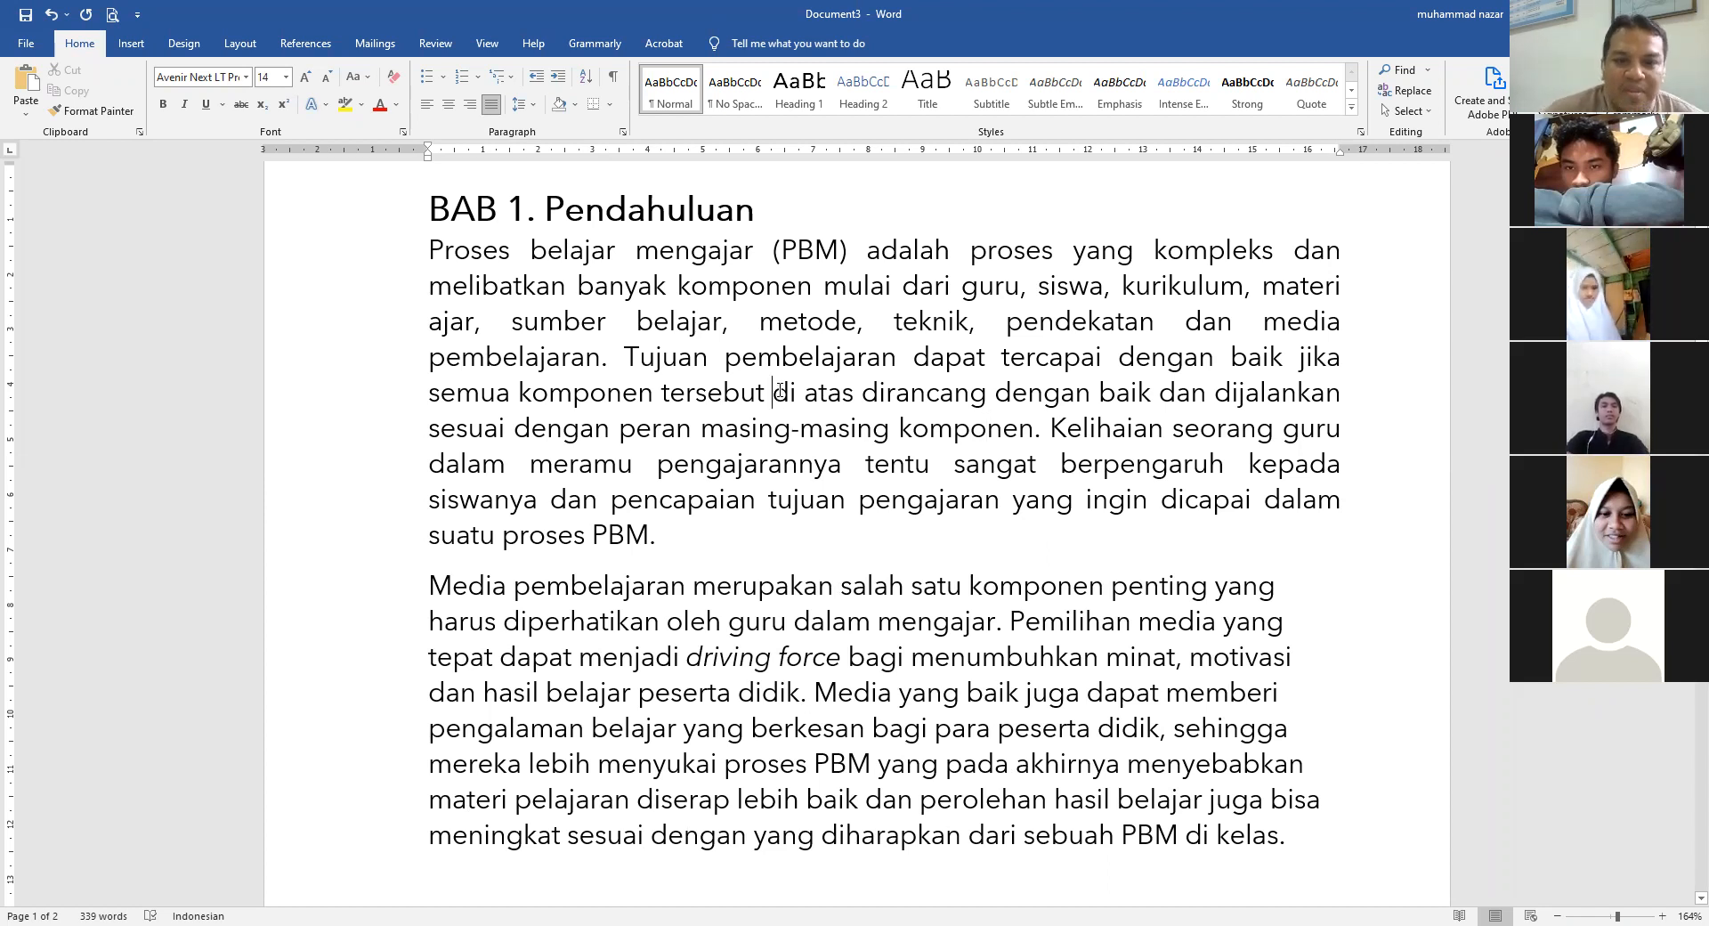
left_click(81, 114)
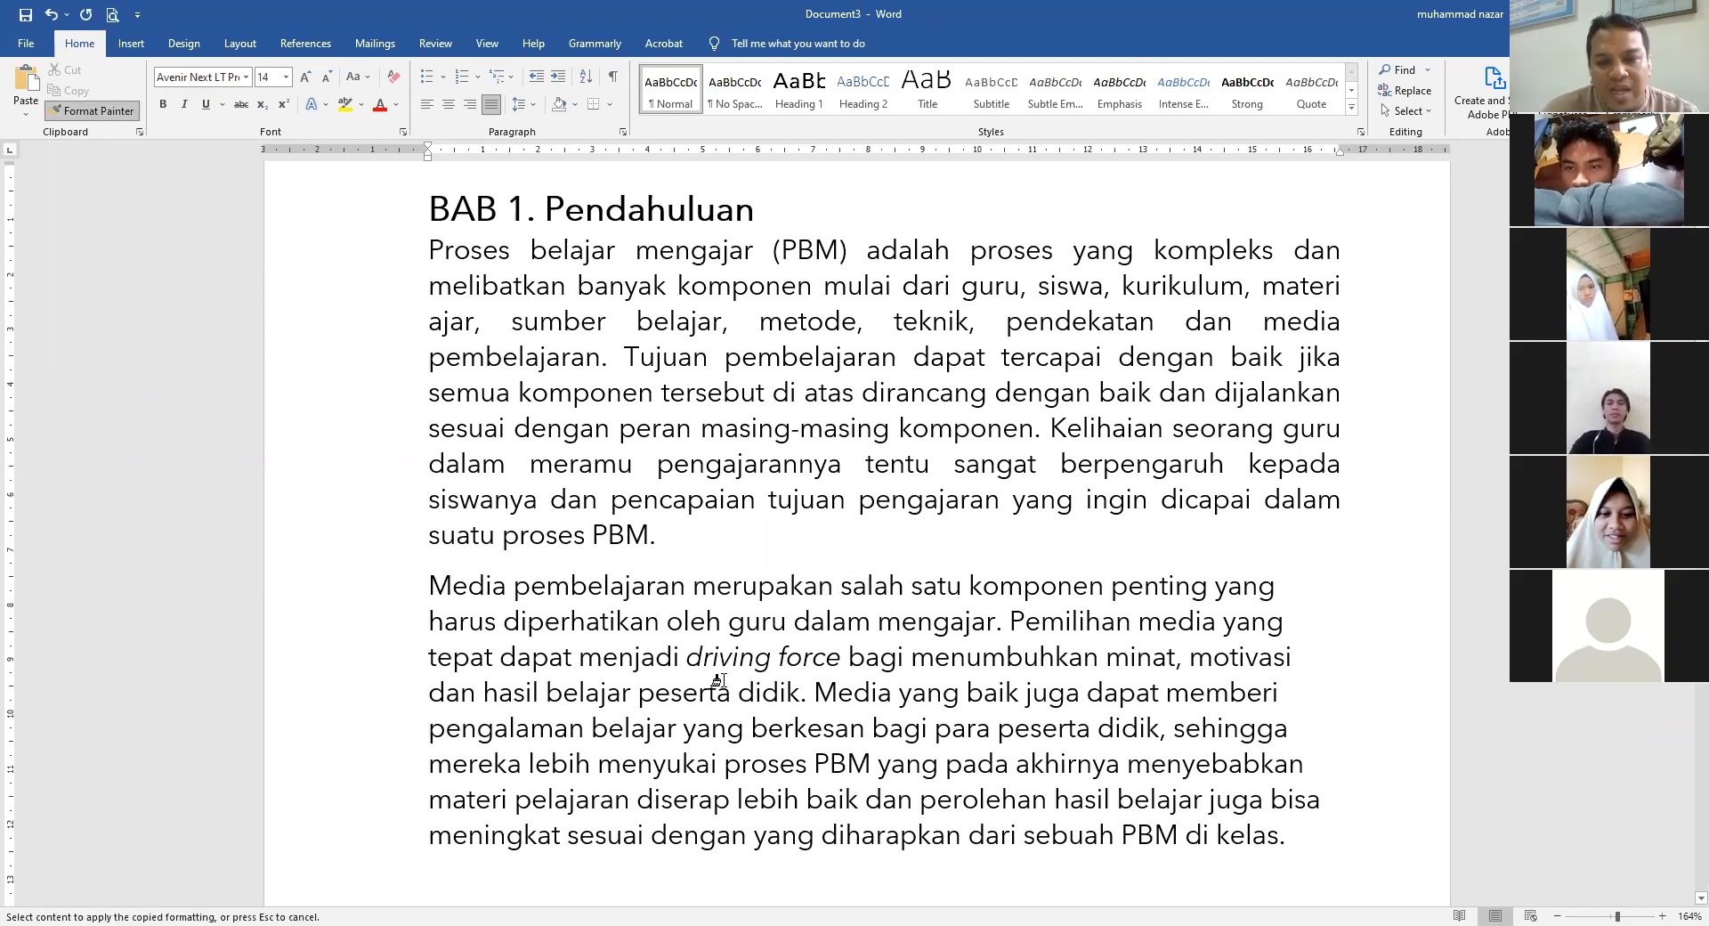
left_click(724, 681)
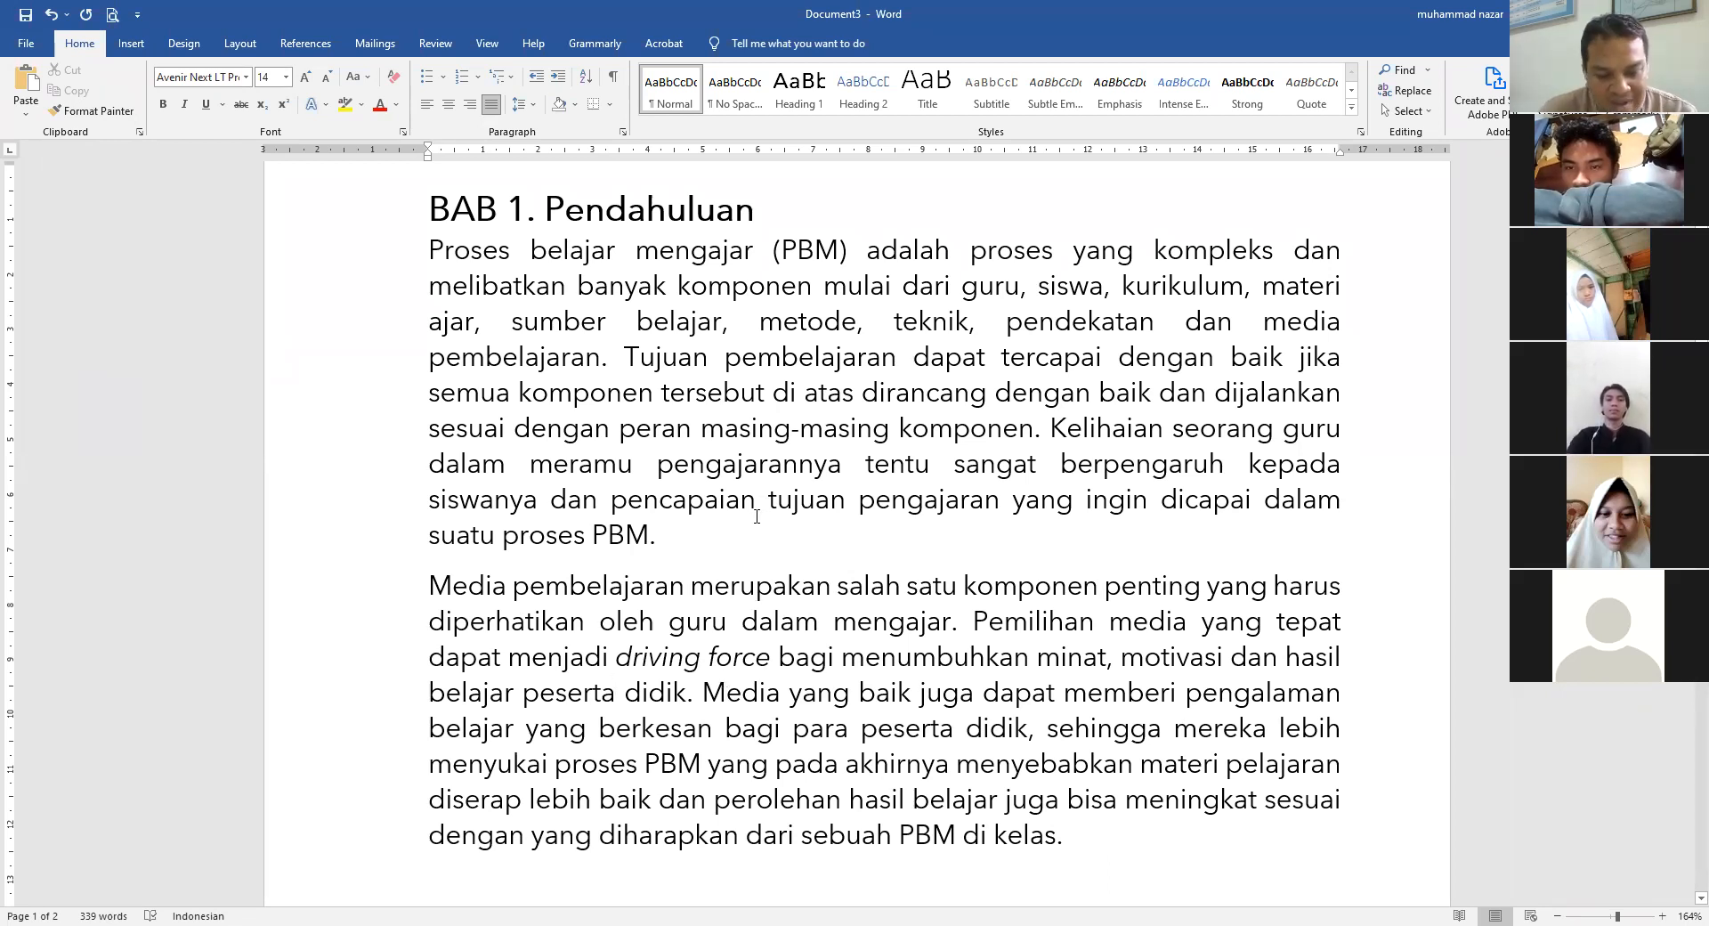
- Undo the formatting copied onto the second BAB 1 paragraph and place the cursor in the first paragraph again
key("ctrl+l")
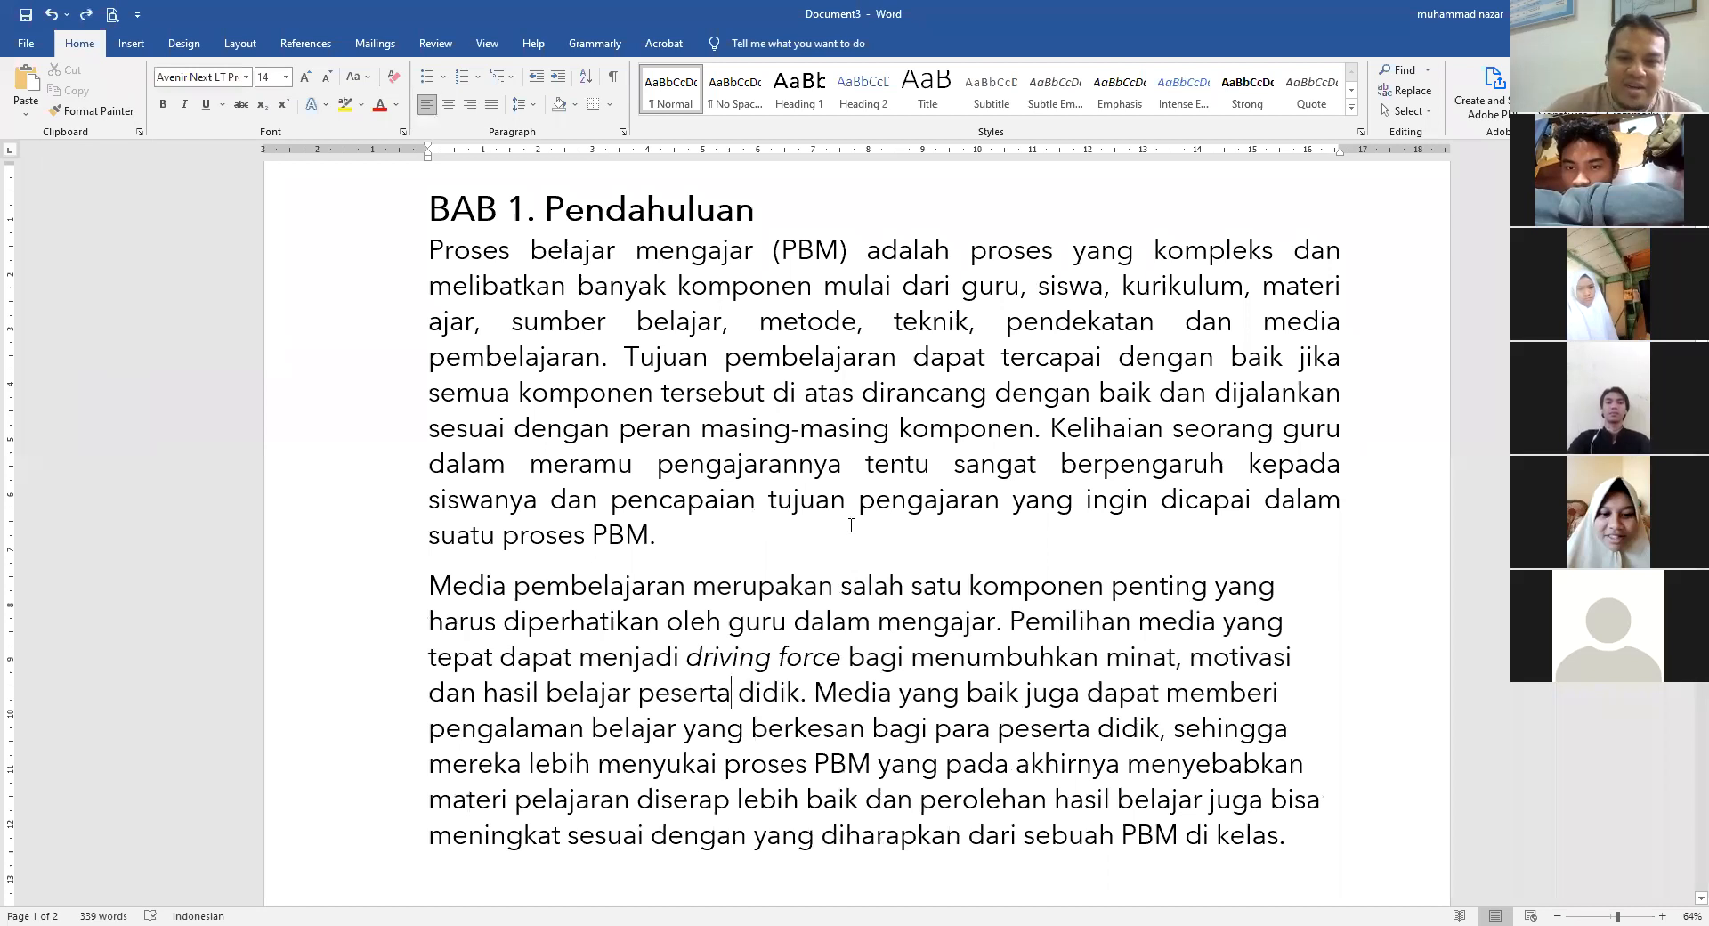
left_click(762, 393)
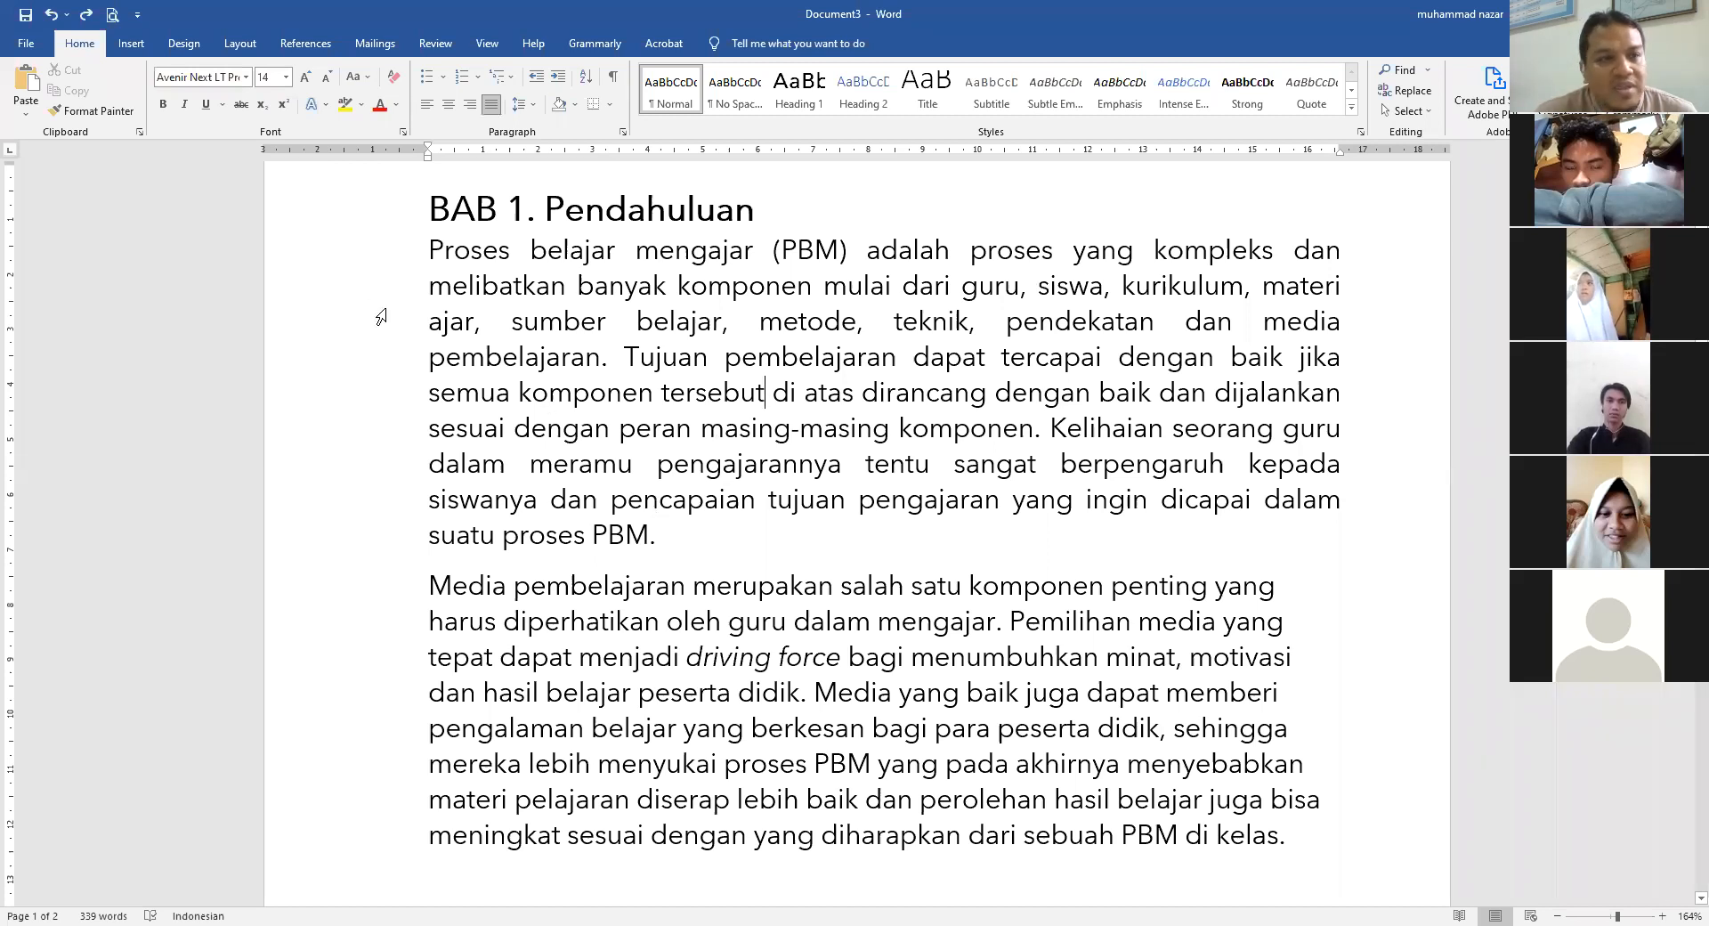
- Copy the formatting of the first BAB 1 paragraph onto the second one, which starts with "Media pembelajaran merupakan", using Format Painter
left_click(88, 113)
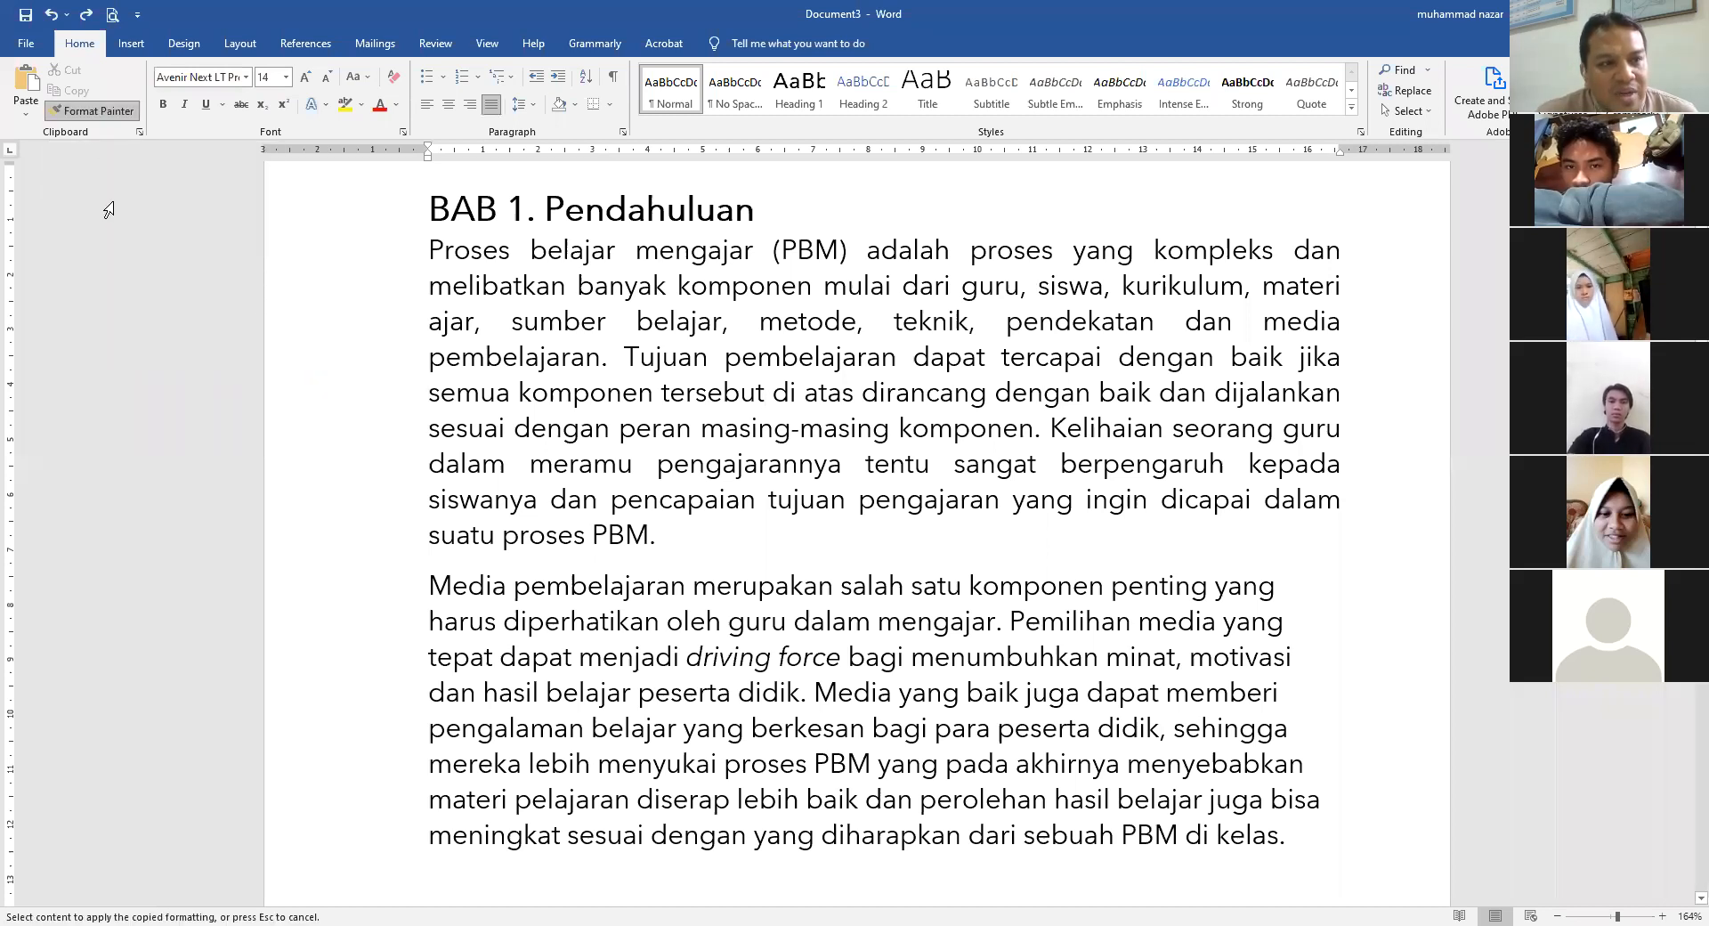
left_click(585, 659)
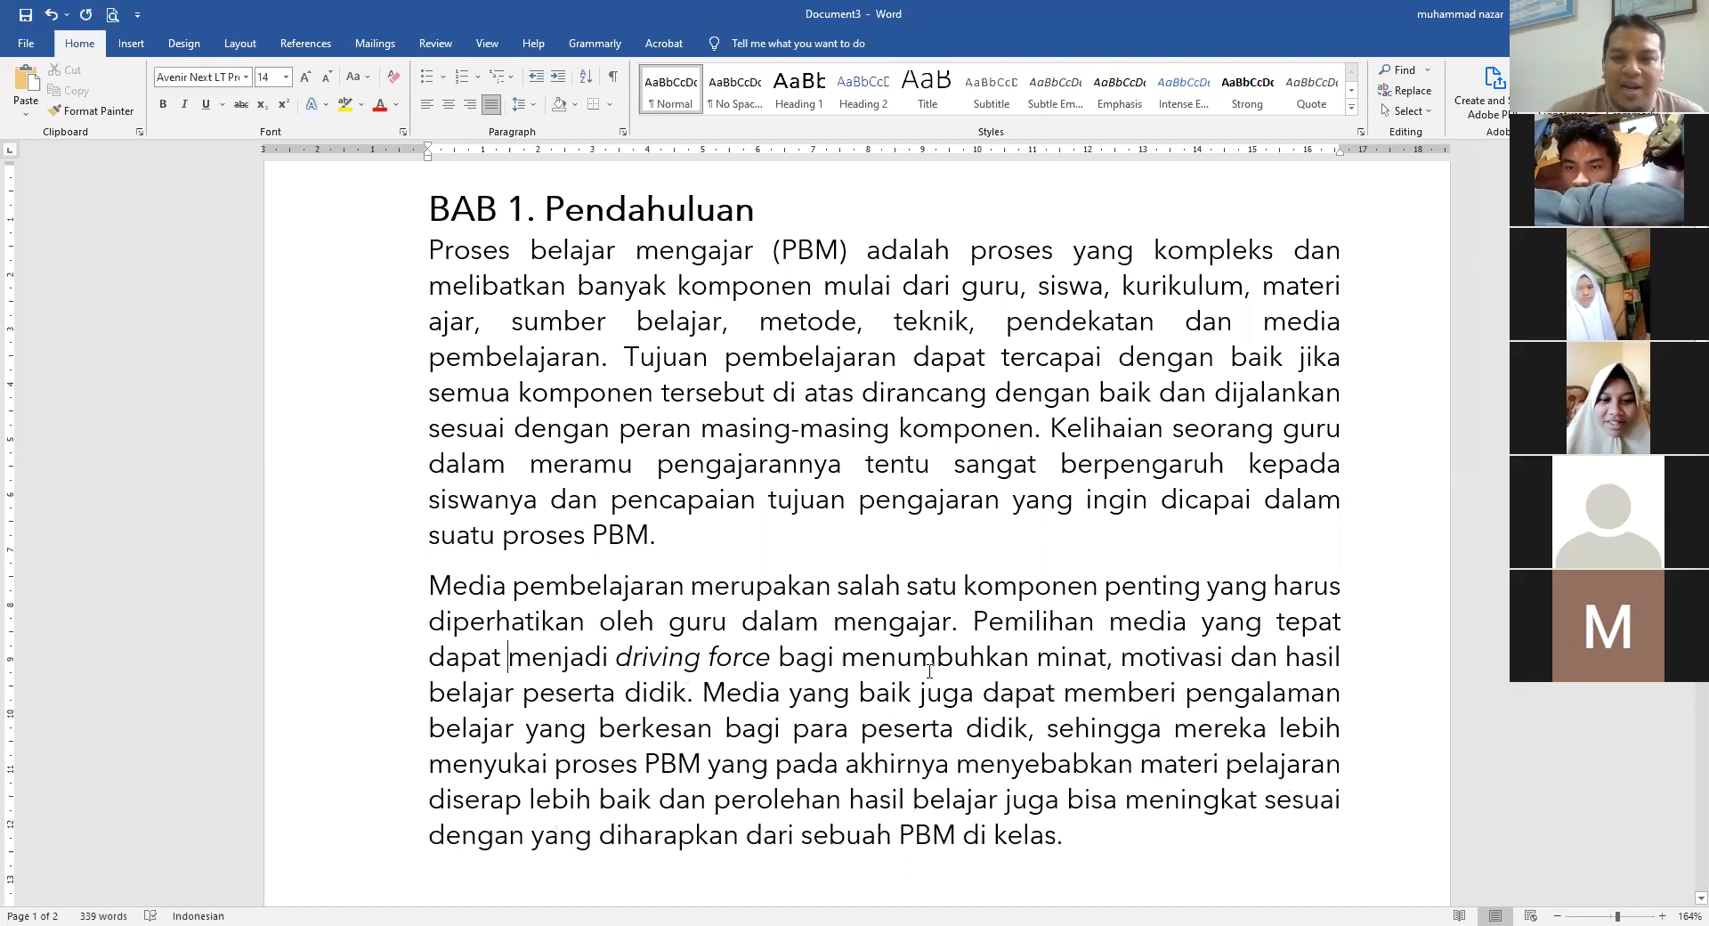
- Apply the Normal style to the "BAB 2. Media Pembelajaran" heading
scroll(929, 670, "up", 2)
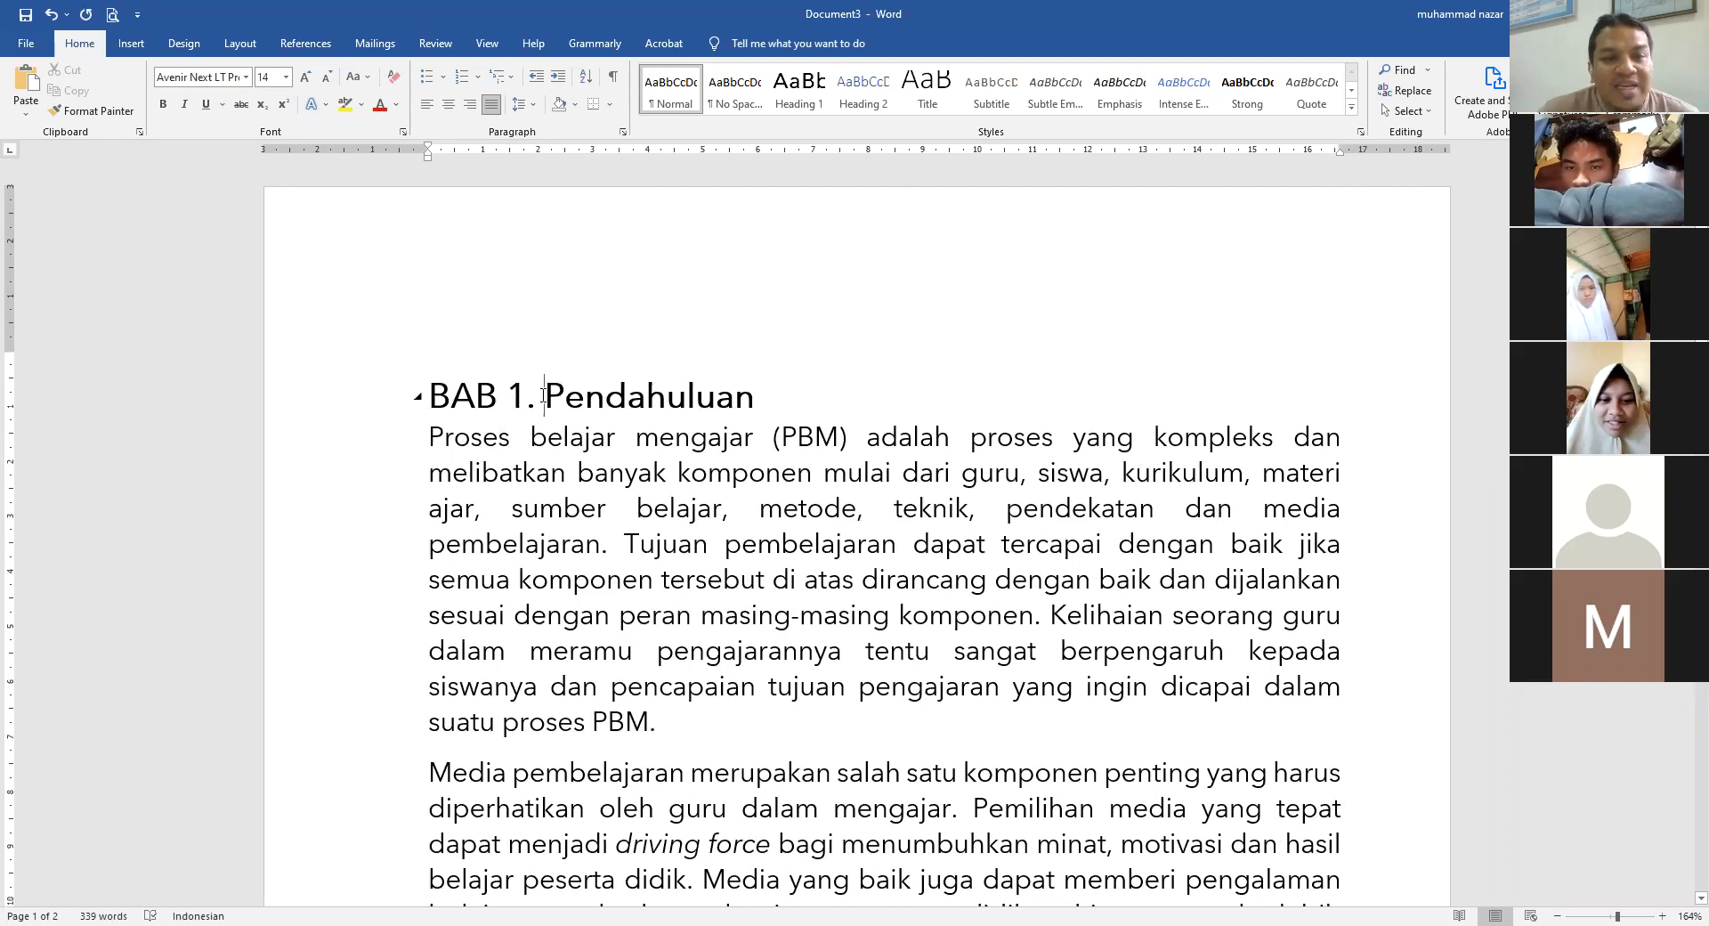
key("ctrl+alt+1")
scroll(500, 638, "down", 3)
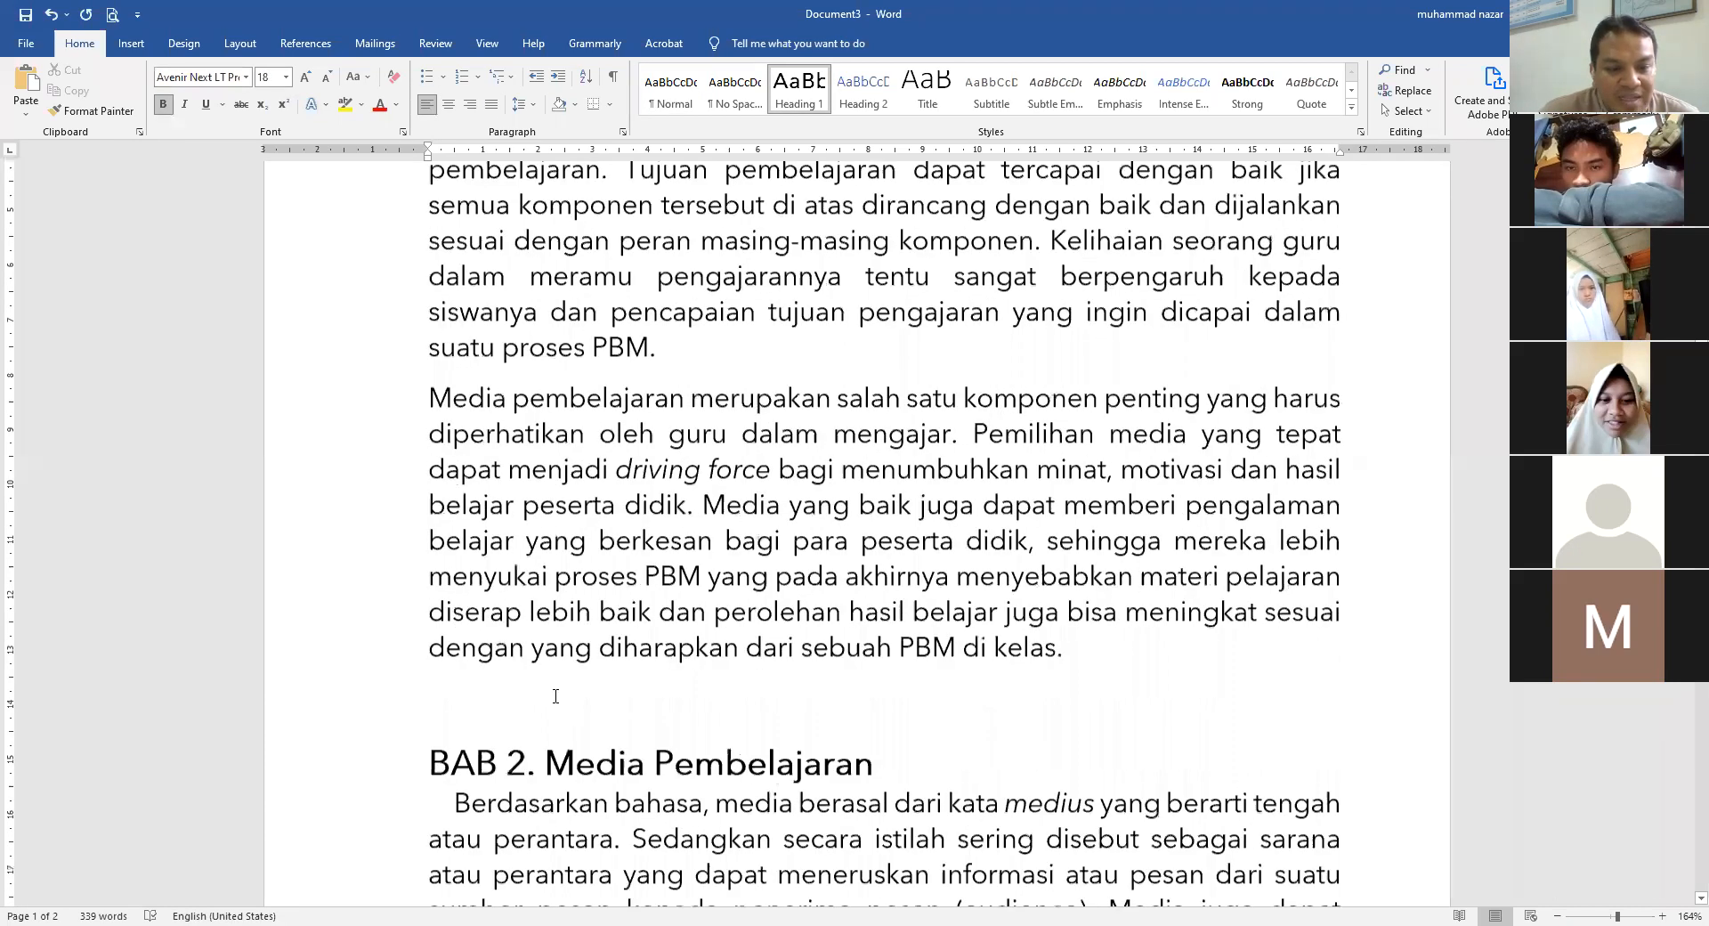
scroll(549, 705, "down", 1)
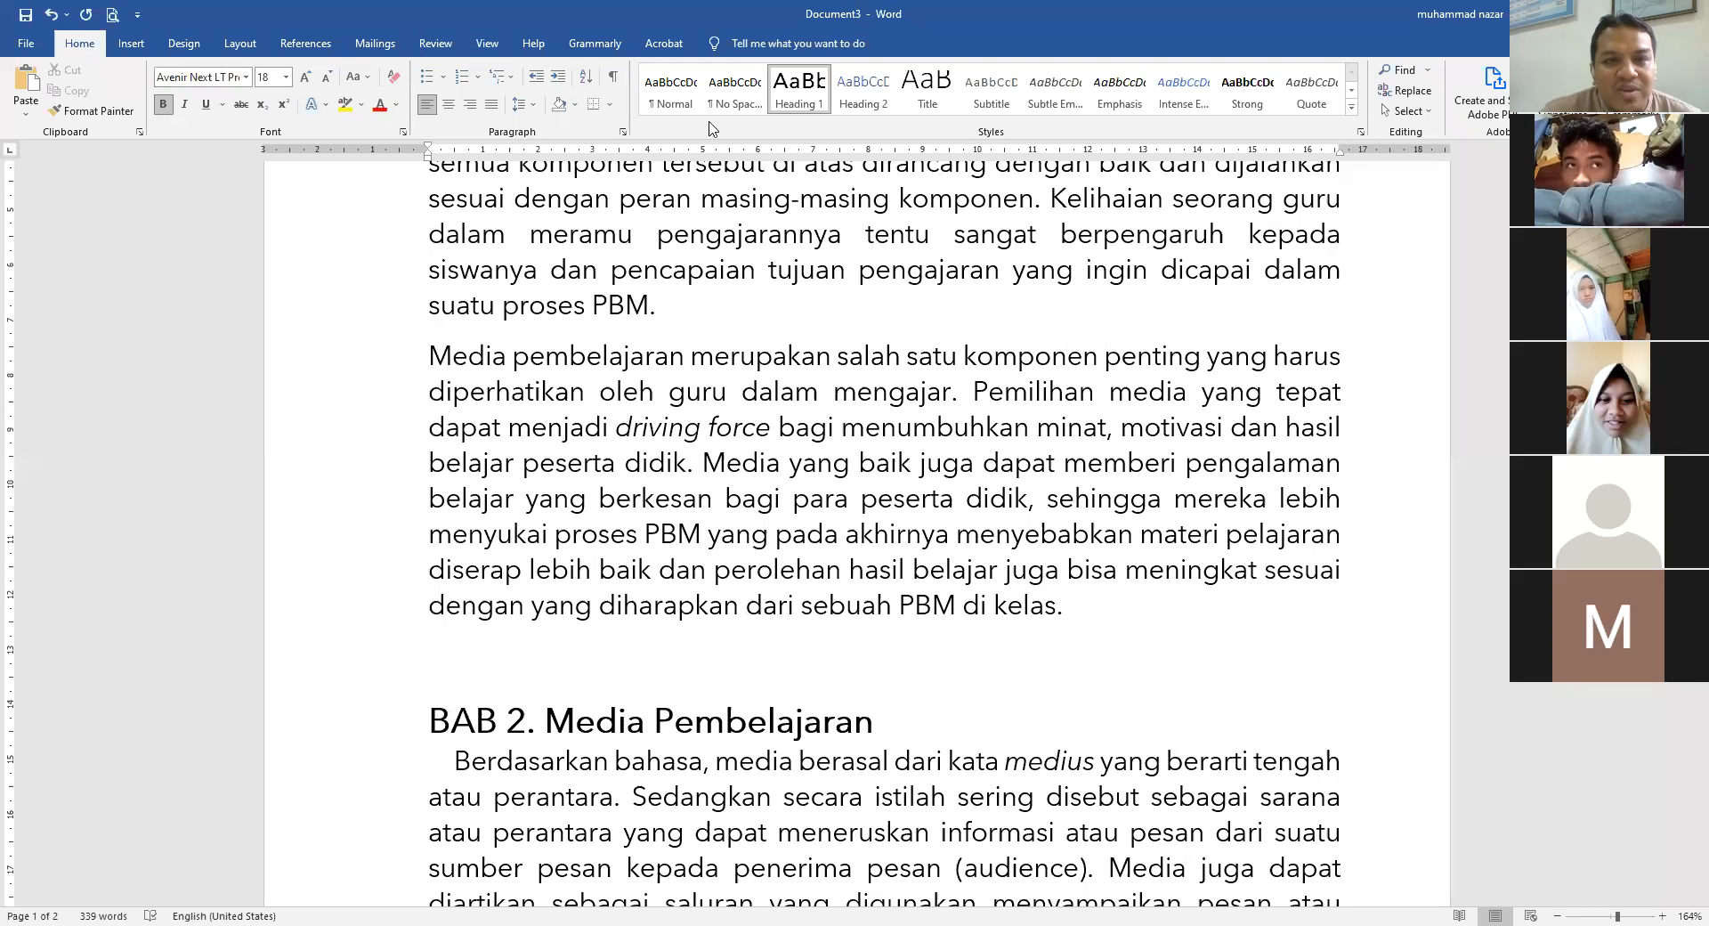
left_click(672, 89)
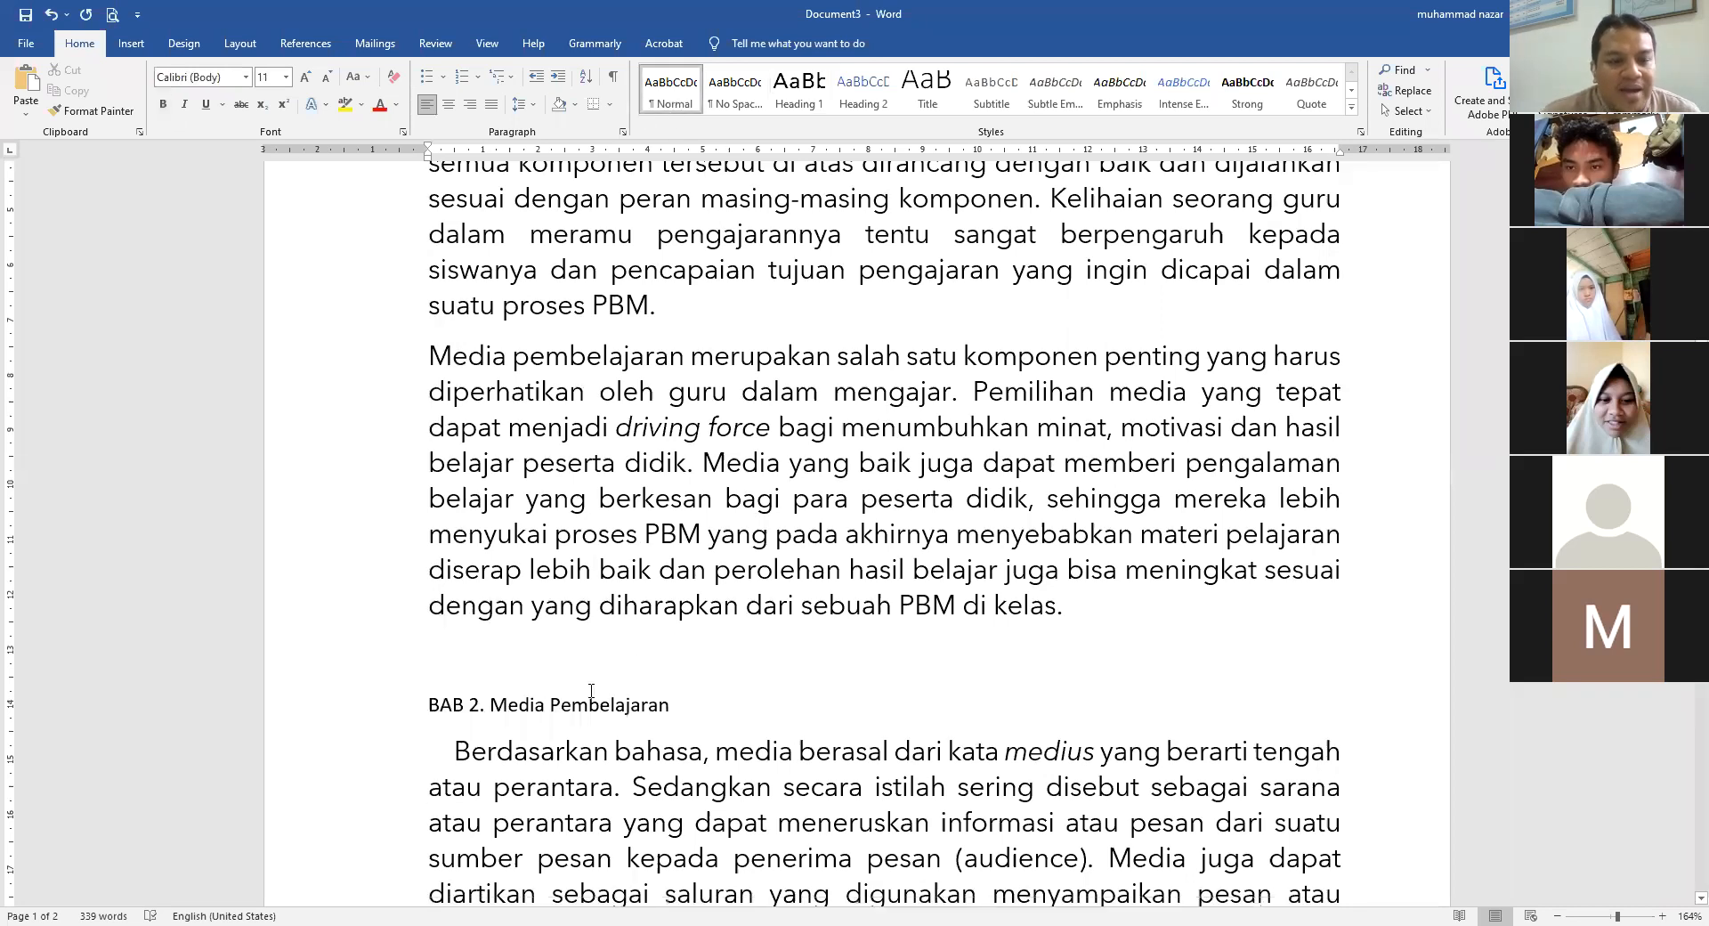
- Copy the Heading 1 formatting of "BAB 1. Pendahuluan" onto the "BAB 2. Media Pembelajaran" line with Format Painter
scroll(540, 571, "up", 6)
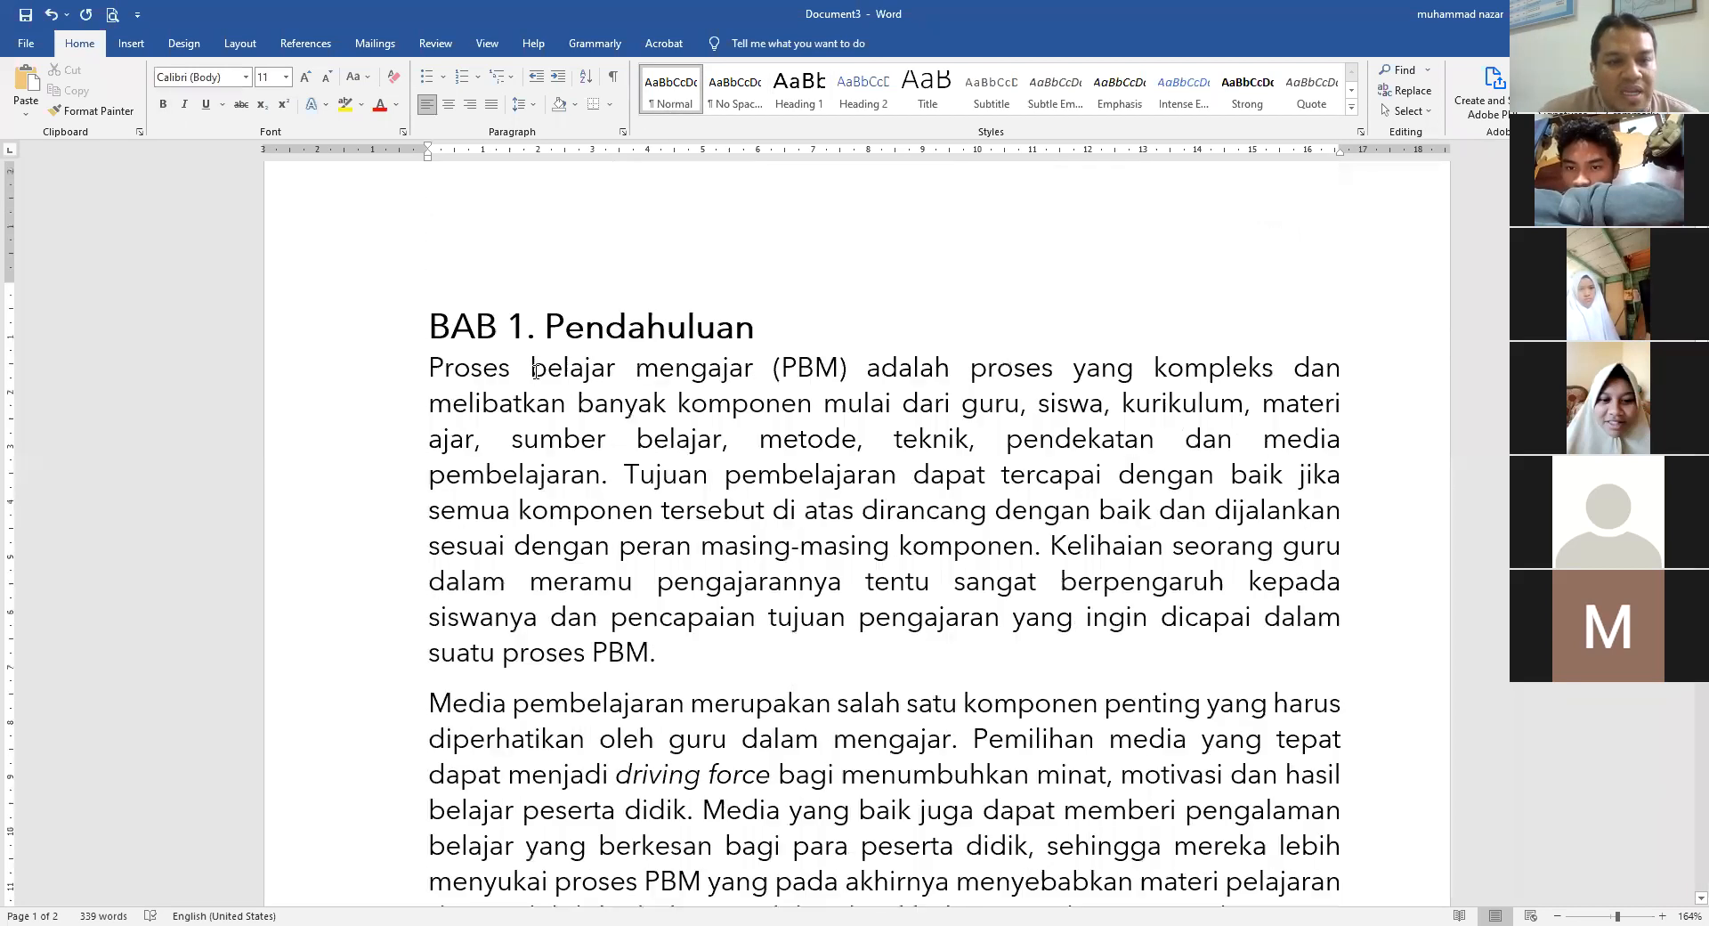
left_click(541, 391)
left_click(94, 111)
scroll(526, 633, "down", 4)
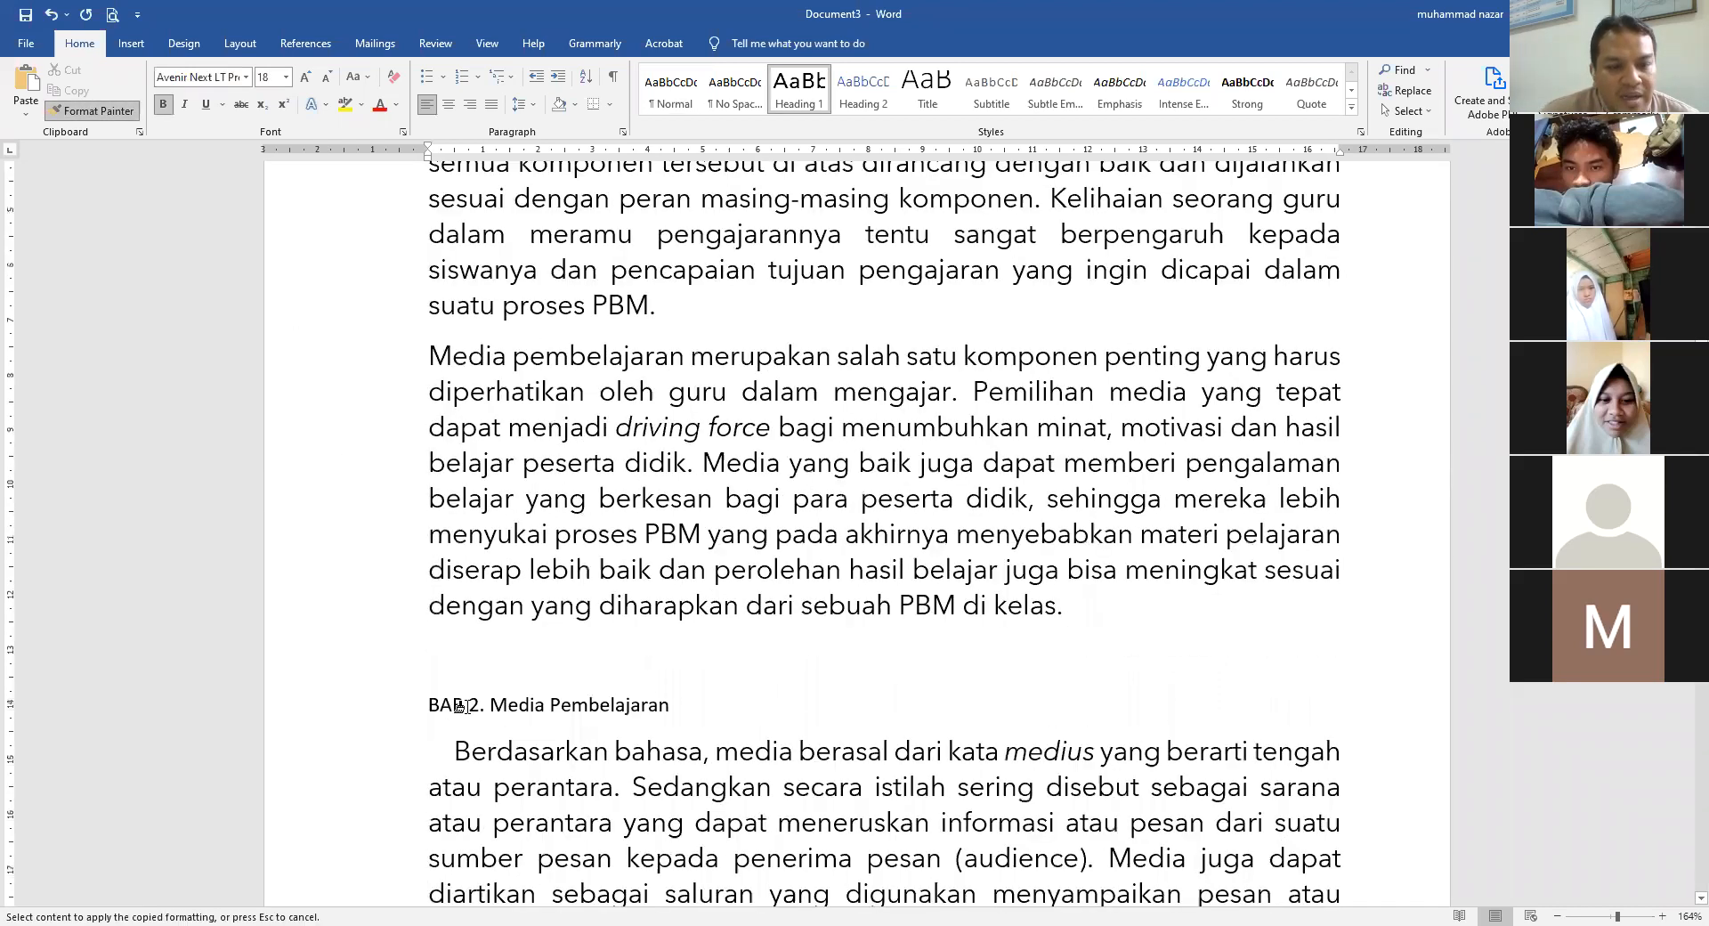
left_click(417, 706)
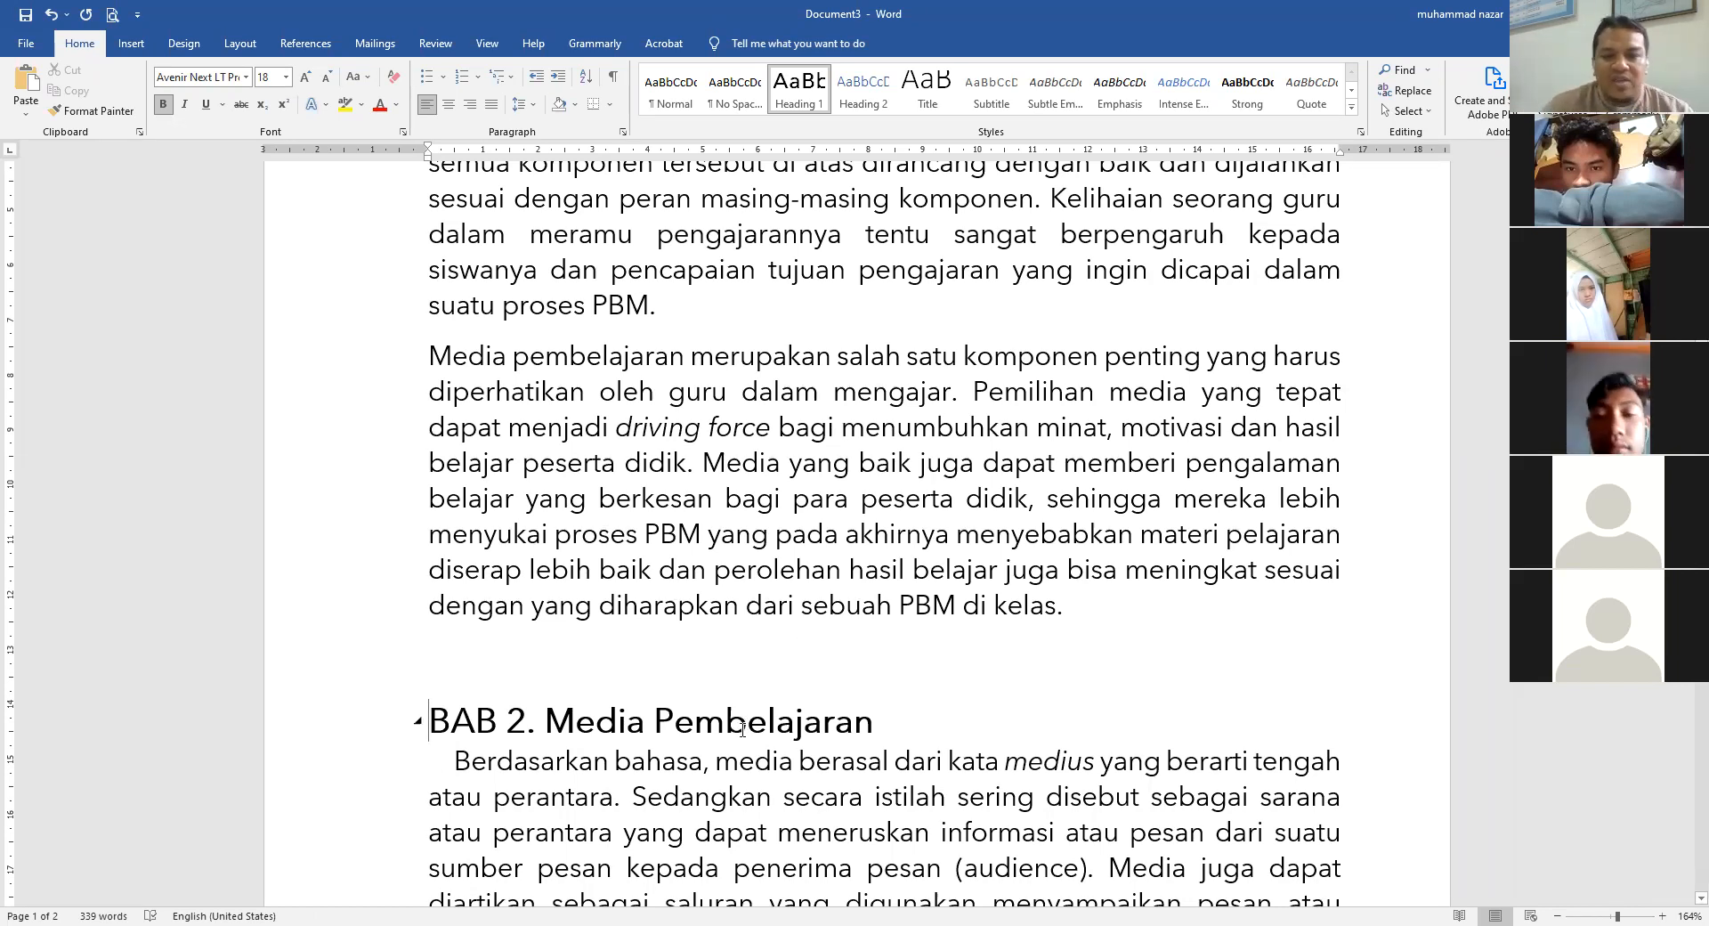
- Review the formatting and layout of both chapters from the BAB 2 heading to the document's end and back to BAB 1
scroll(742, 736, "down", 2)
scroll(742, 736, "down", 14)
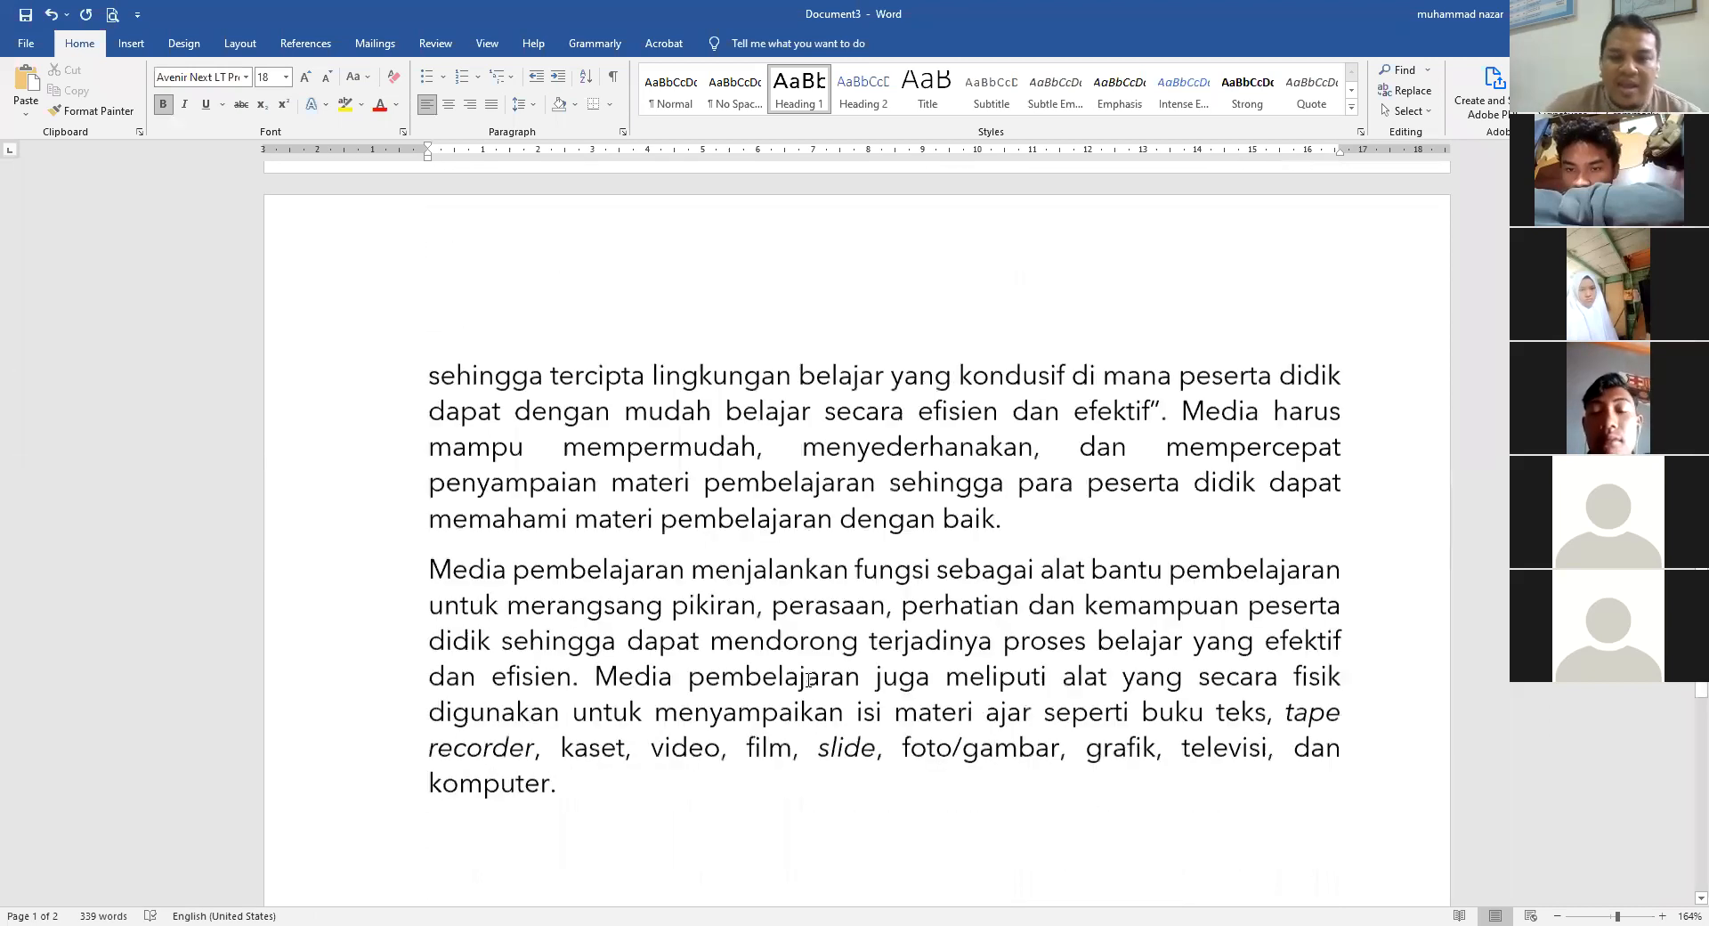
scroll(953, 617, "down", 7)
scroll(958, 617, "up", 8)
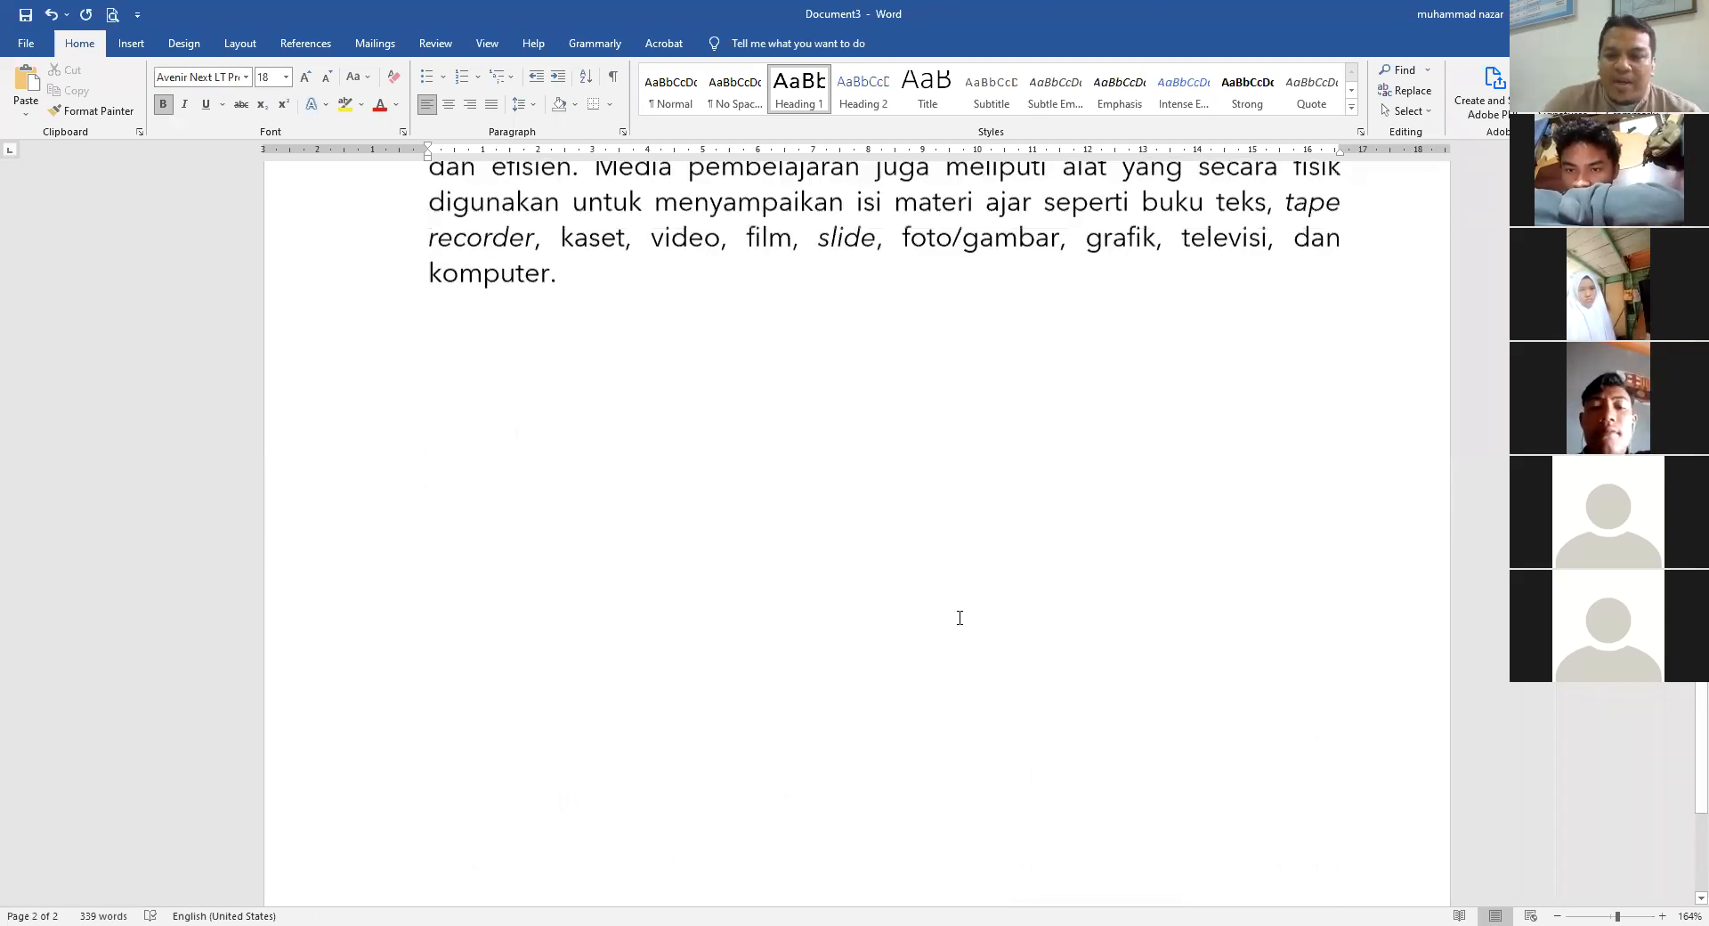
scroll(962, 614, "up", 18)
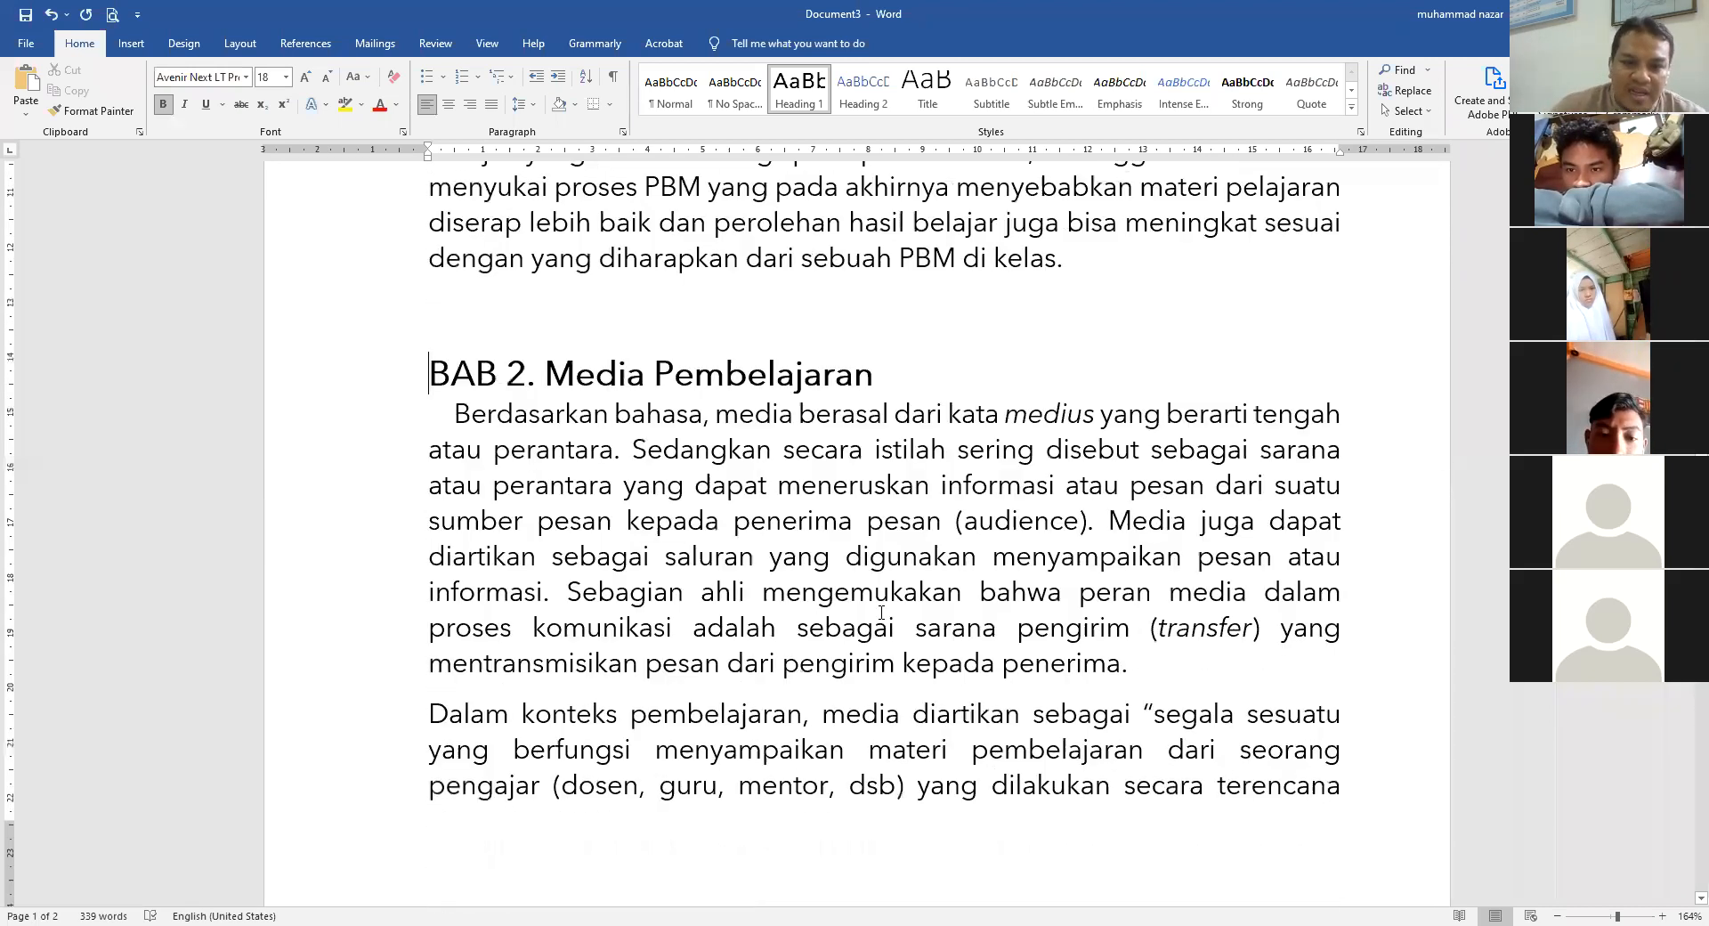
scroll(835, 626, "up", 5)
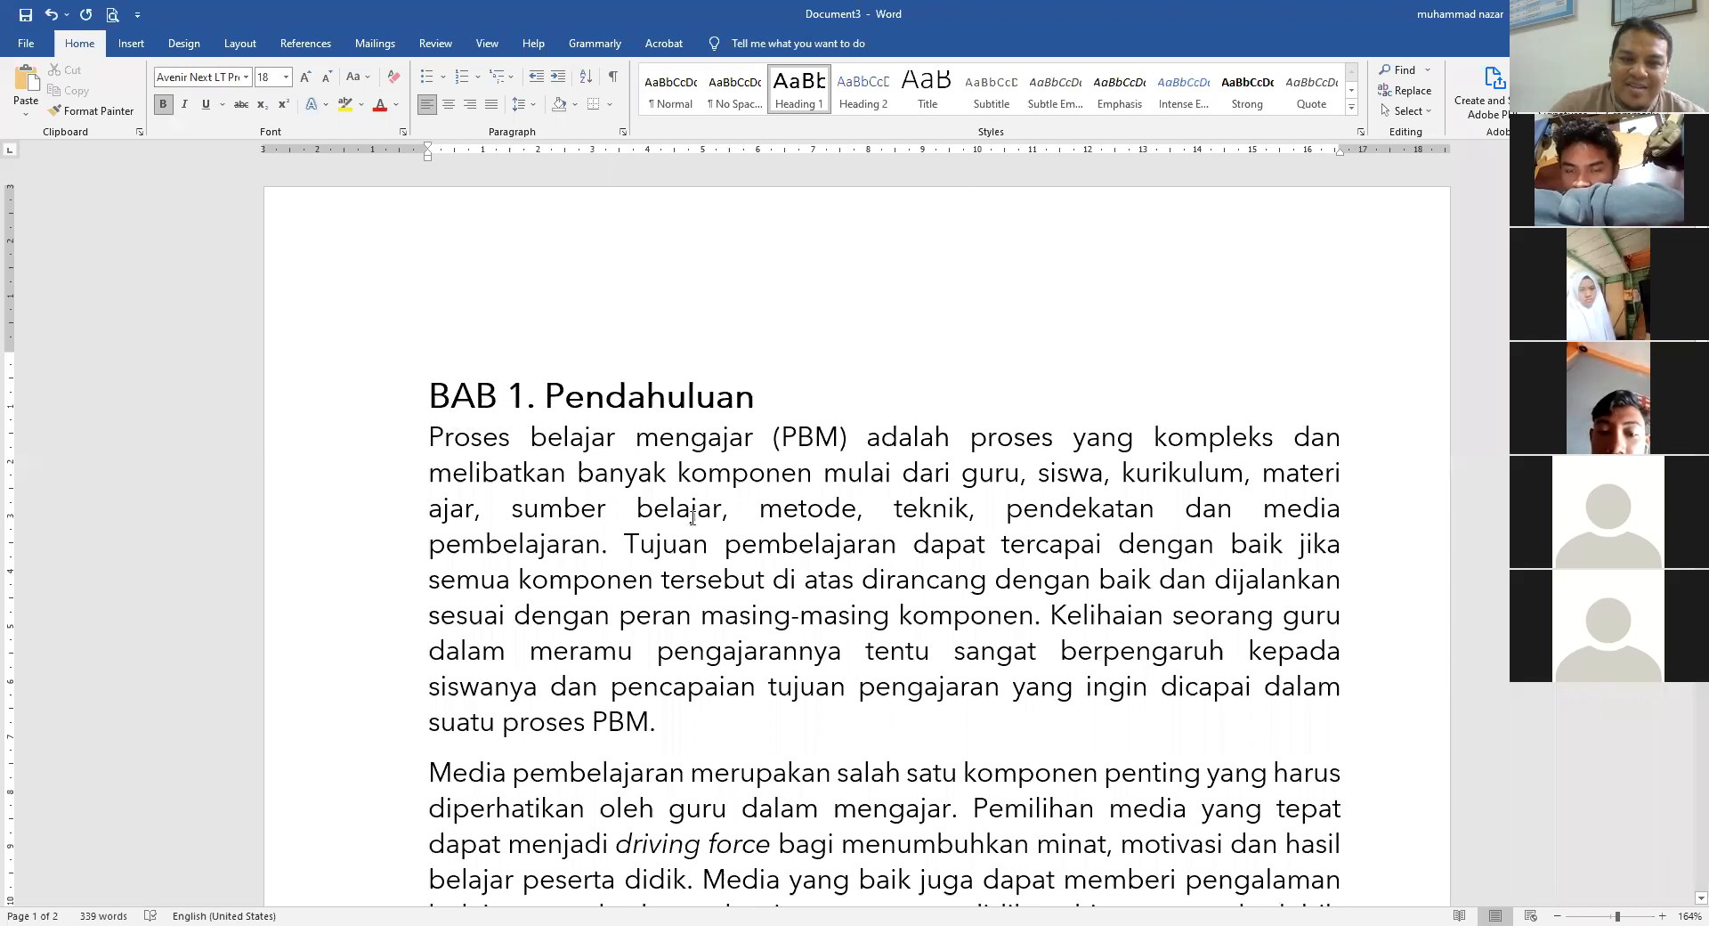
- Insert empty paragraphs between the end of BAB 1 and the BAB 2 heading until BAB 2 starts on page 2
scroll(779, 606, "down", 5)
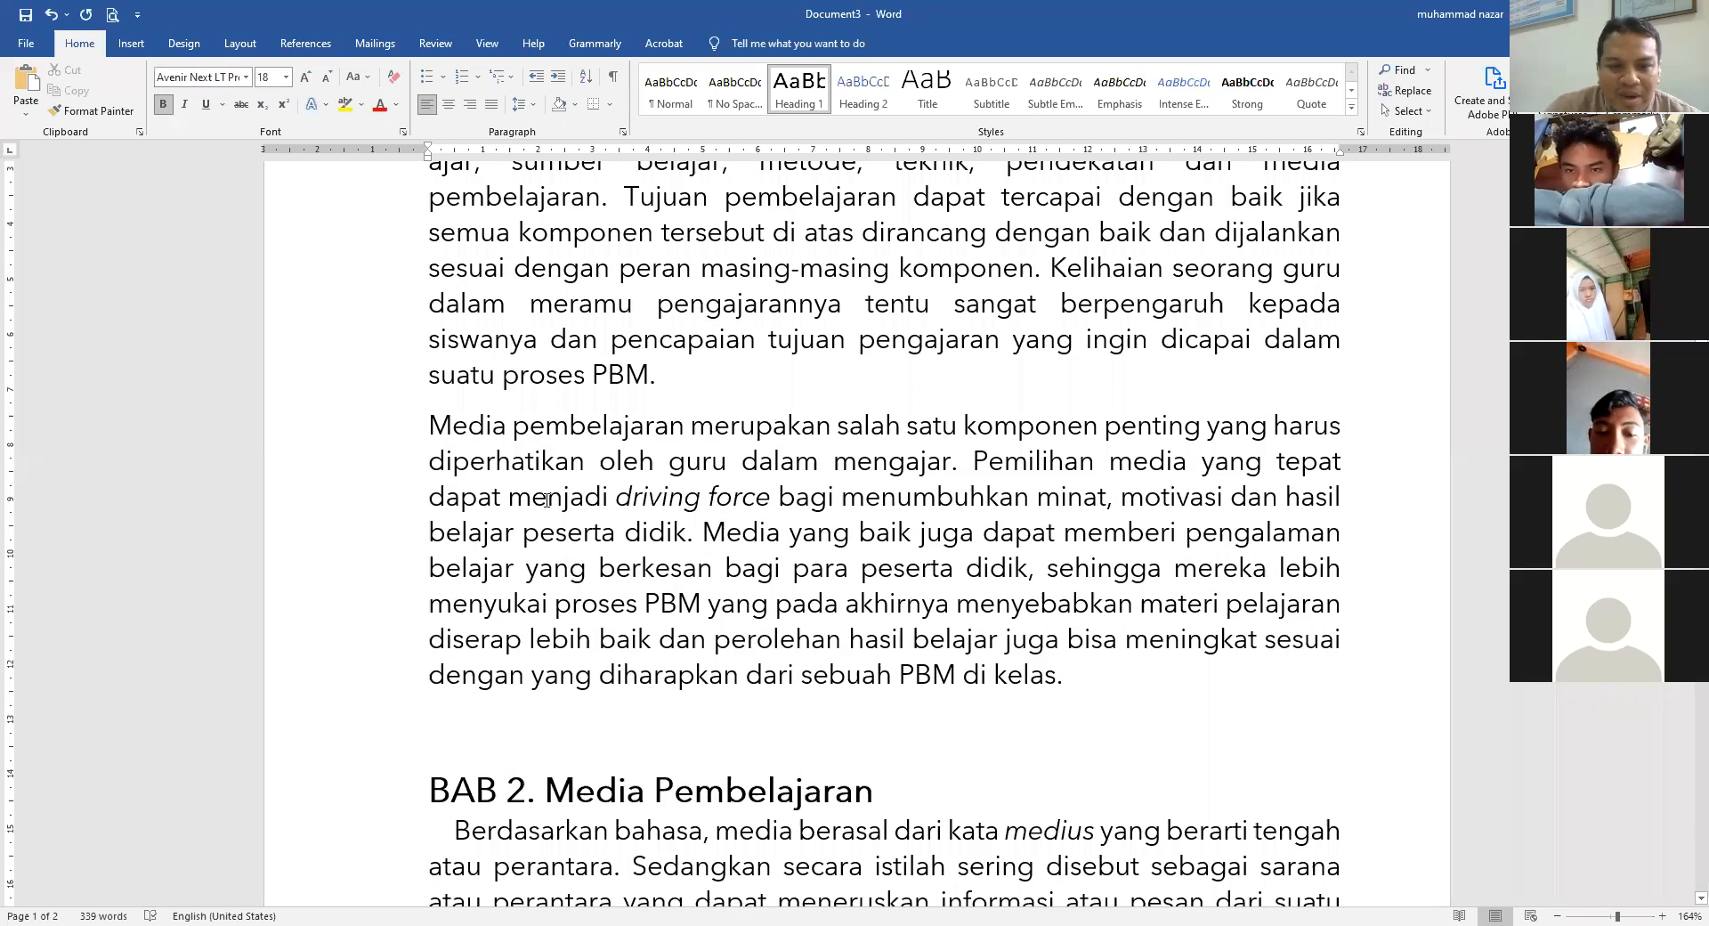
scroll(463, 393, "down", 3)
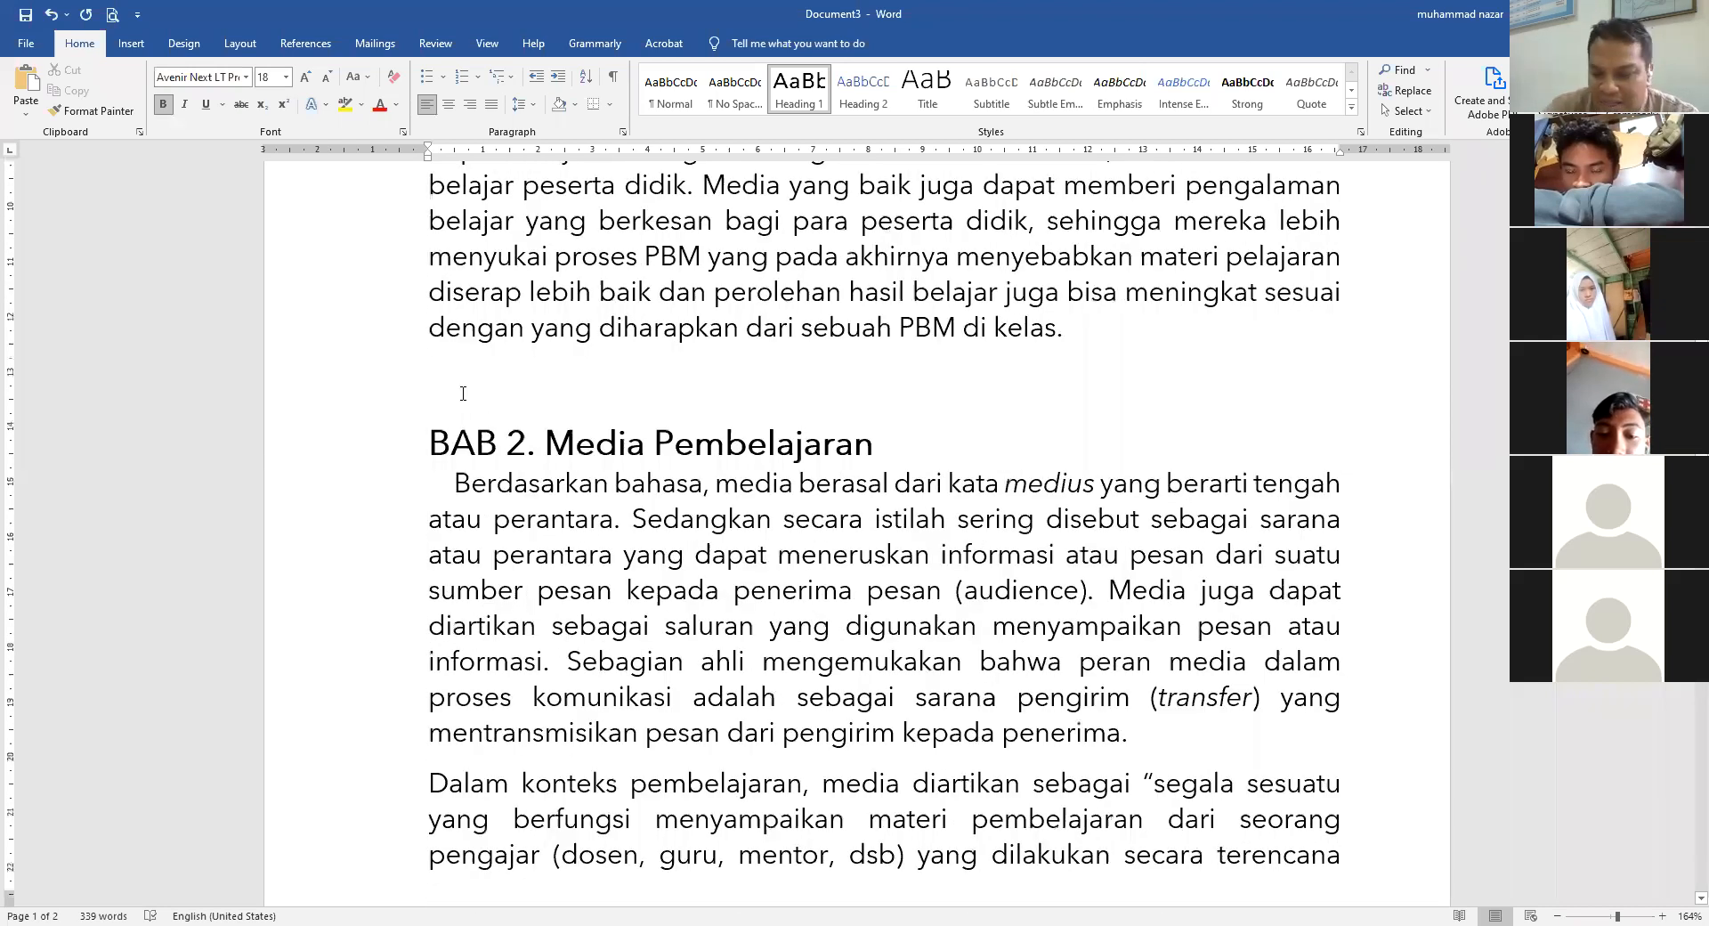
left_click(463, 393)
key("Return")
key("Return")
key("Return")
key("Return")
key("Return")
key("Return")
key("Return")
key("Return")
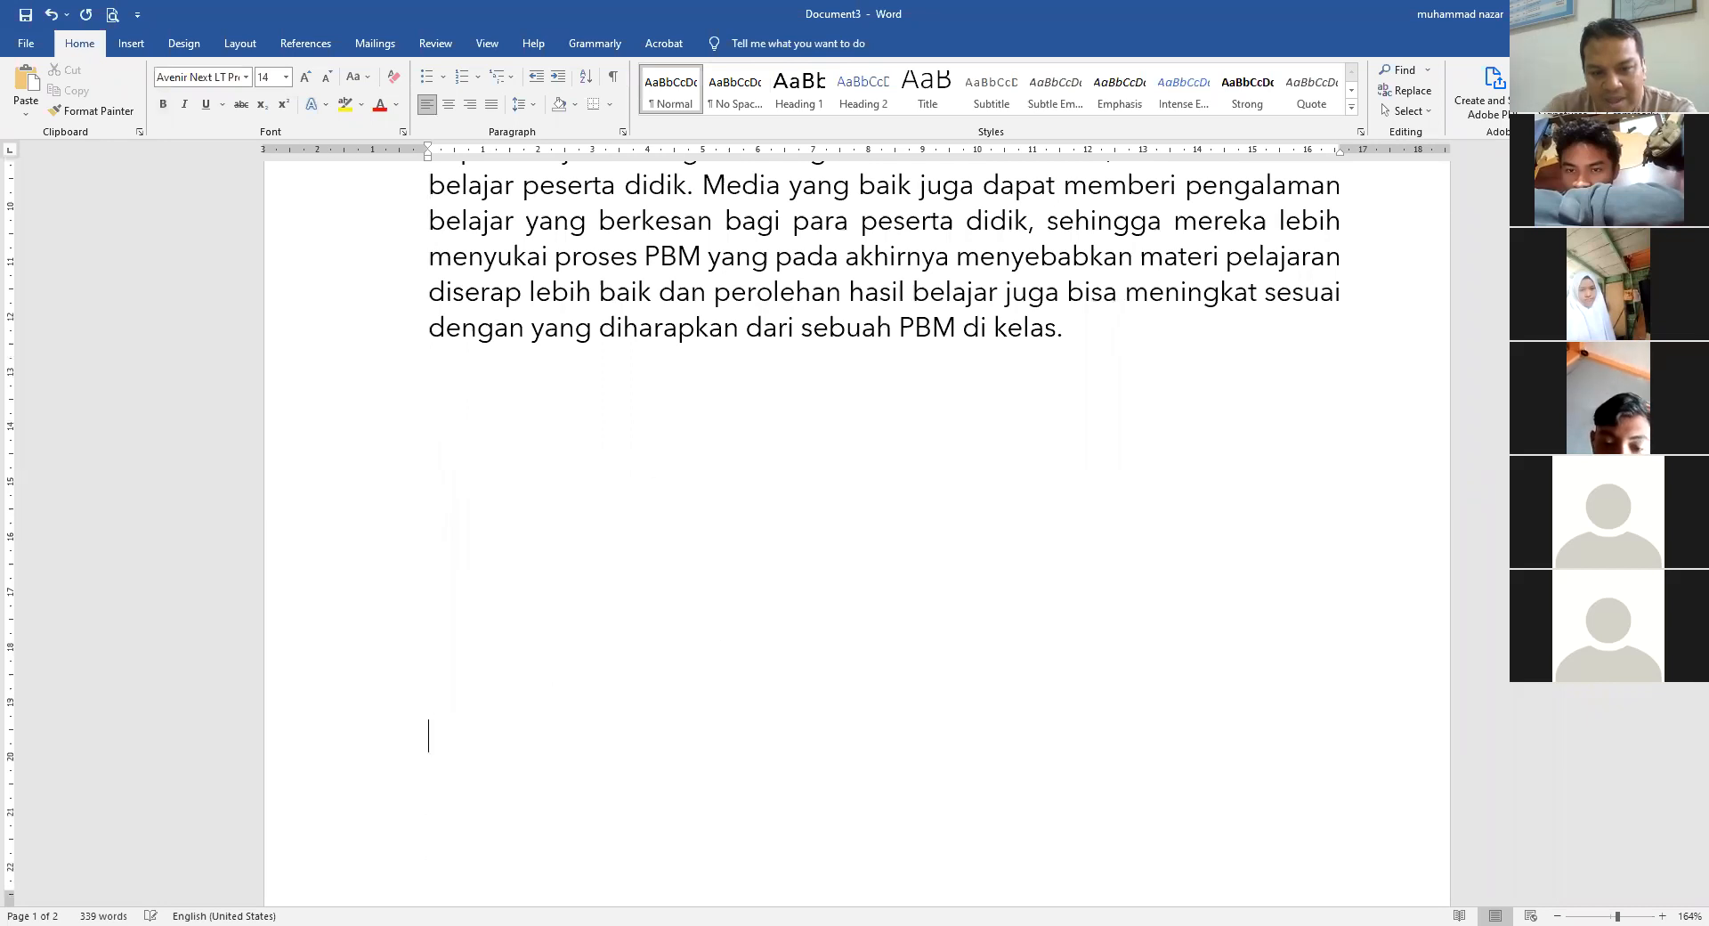
scroll(686, 565, "down", 5)
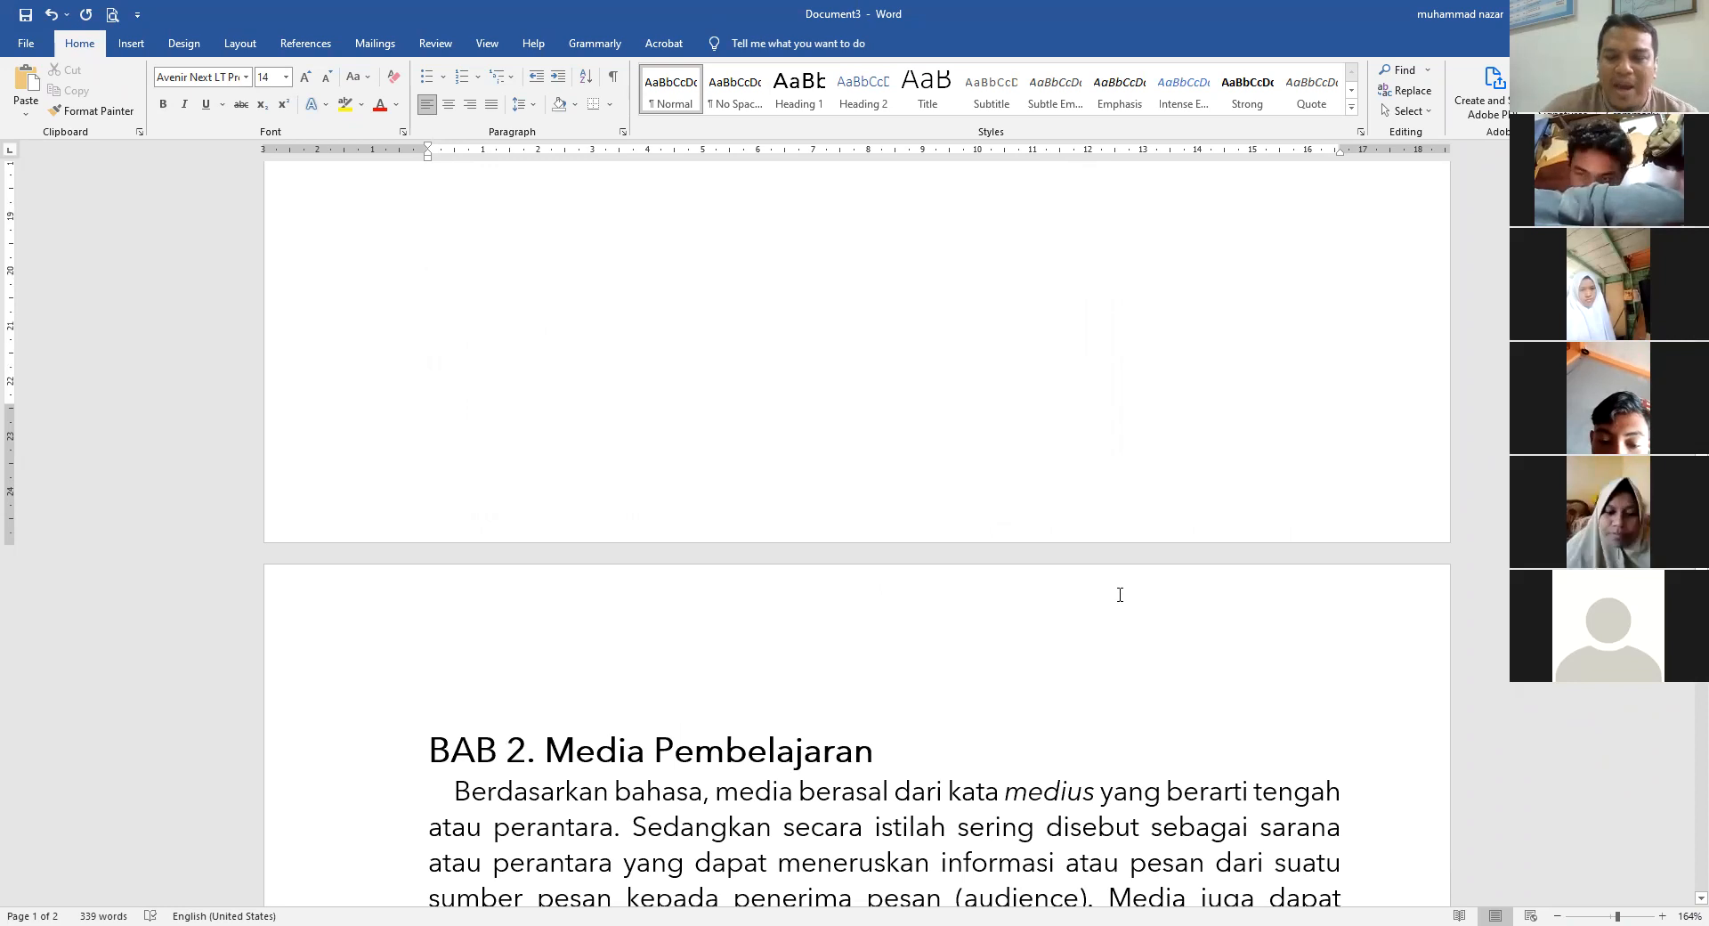
- Insert a centred page number in the footer using the bottom-of-page design "Nomor Biasa 2", and return to the body text
scroll(1118, 595, "up", 10)
scroll(1127, 589, "up", 2)
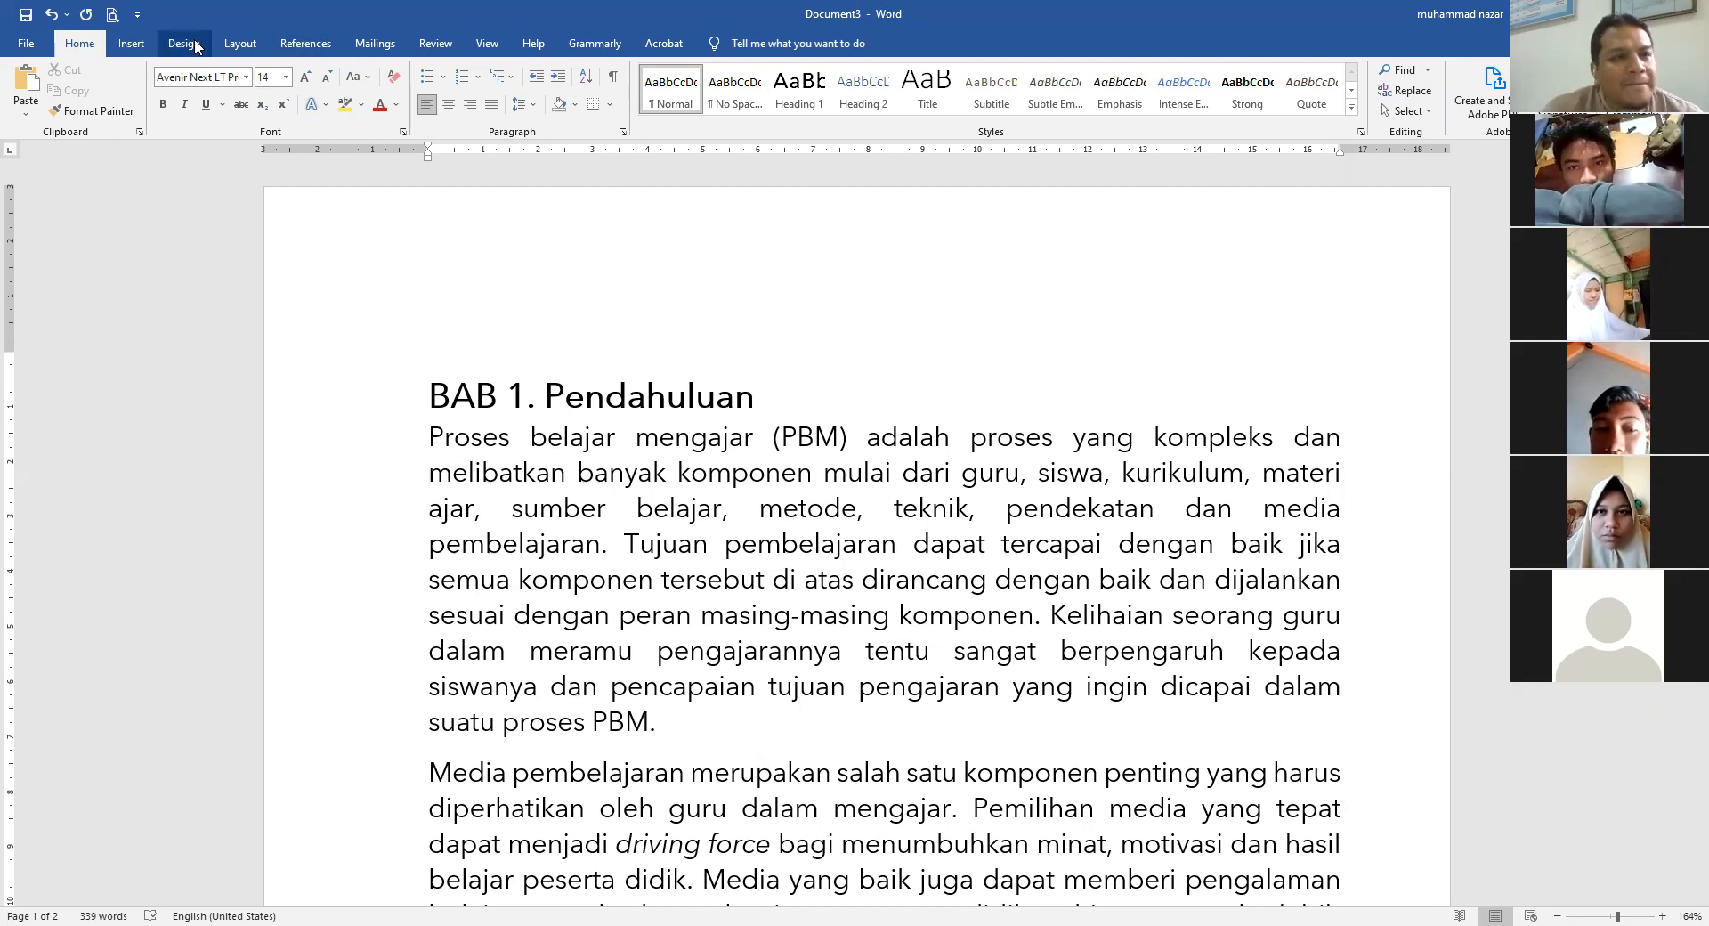
left_click(132, 44)
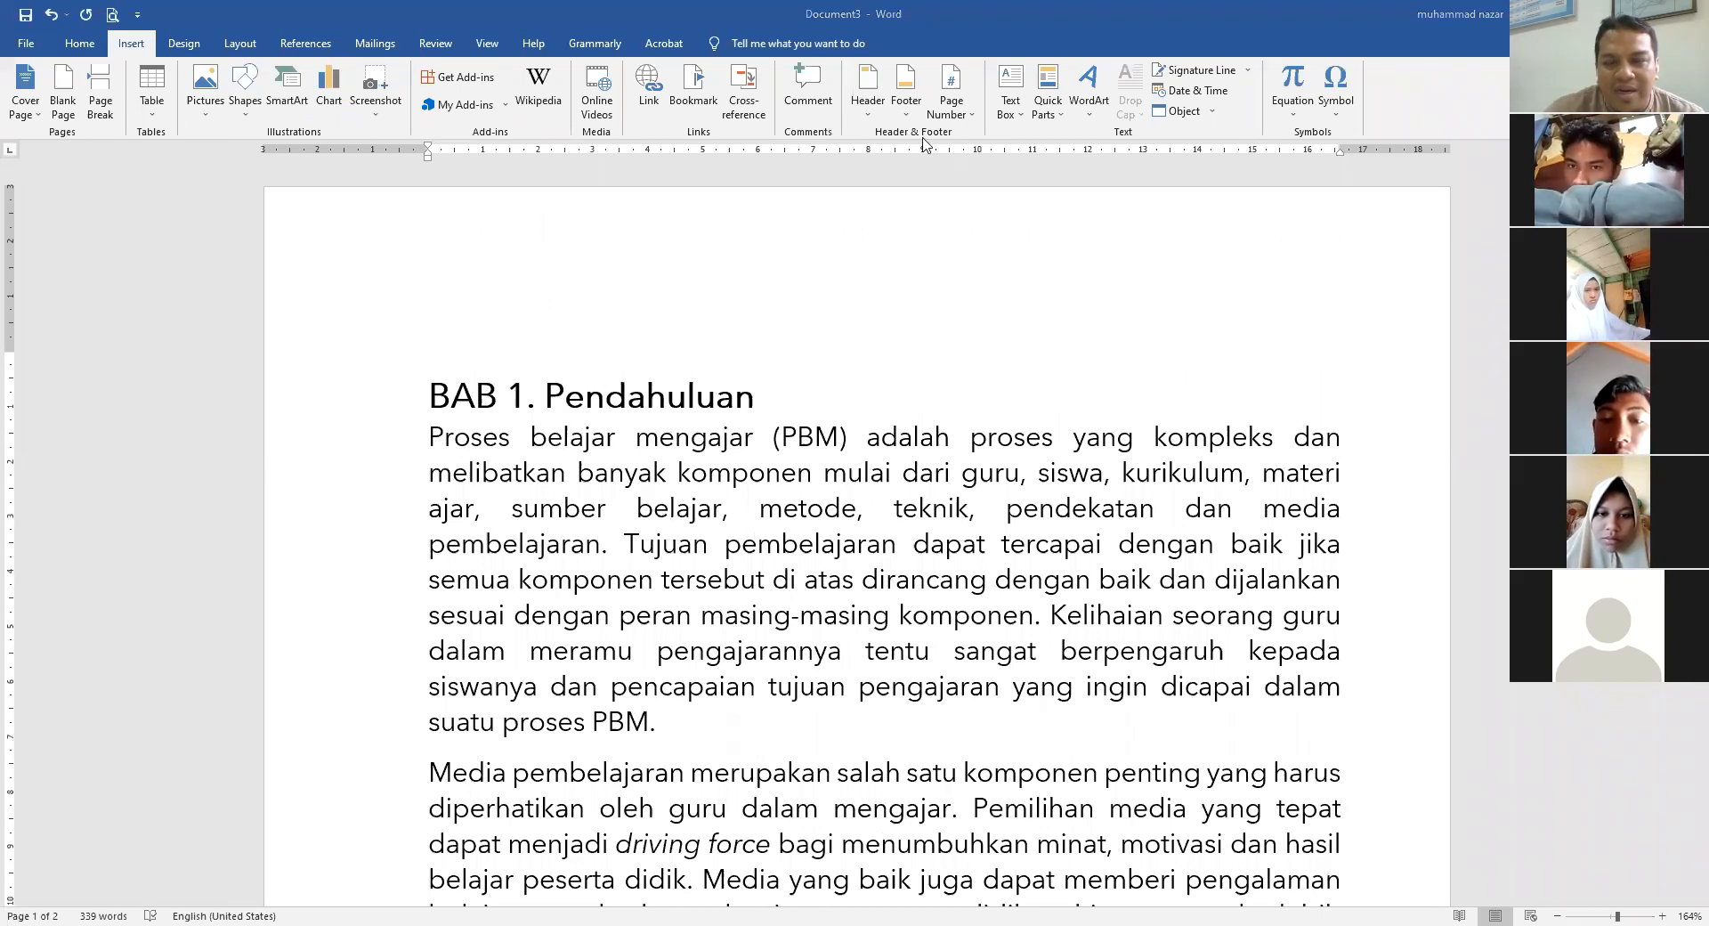
left_click(973, 119)
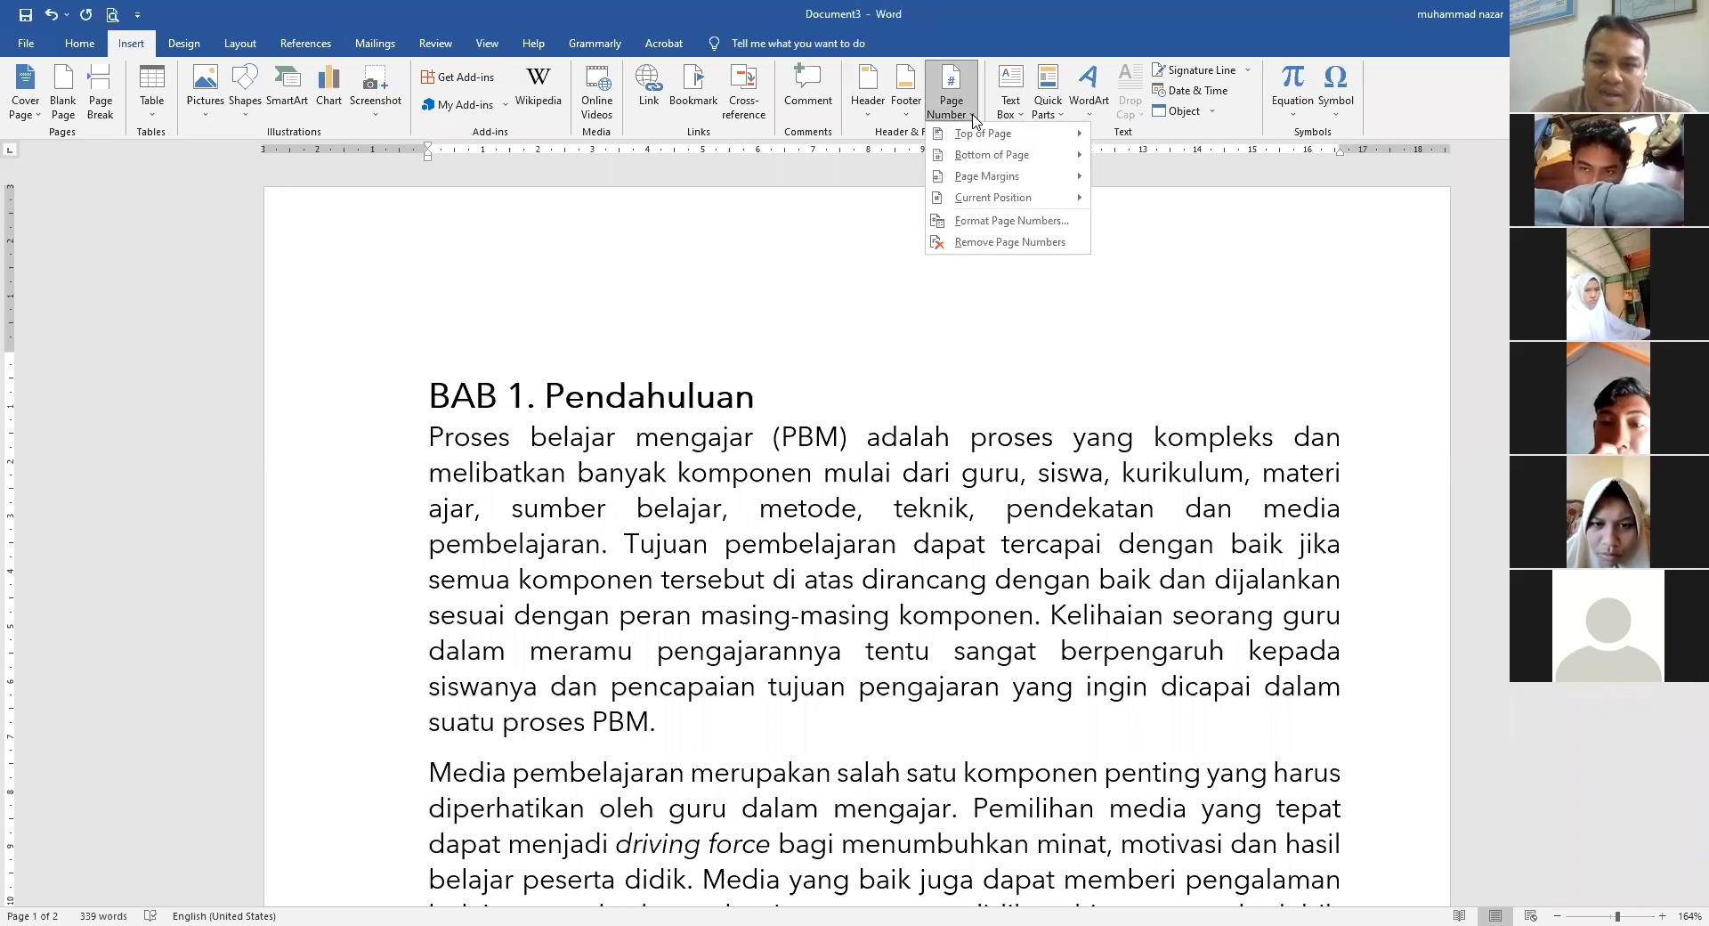
left_click(980, 159)
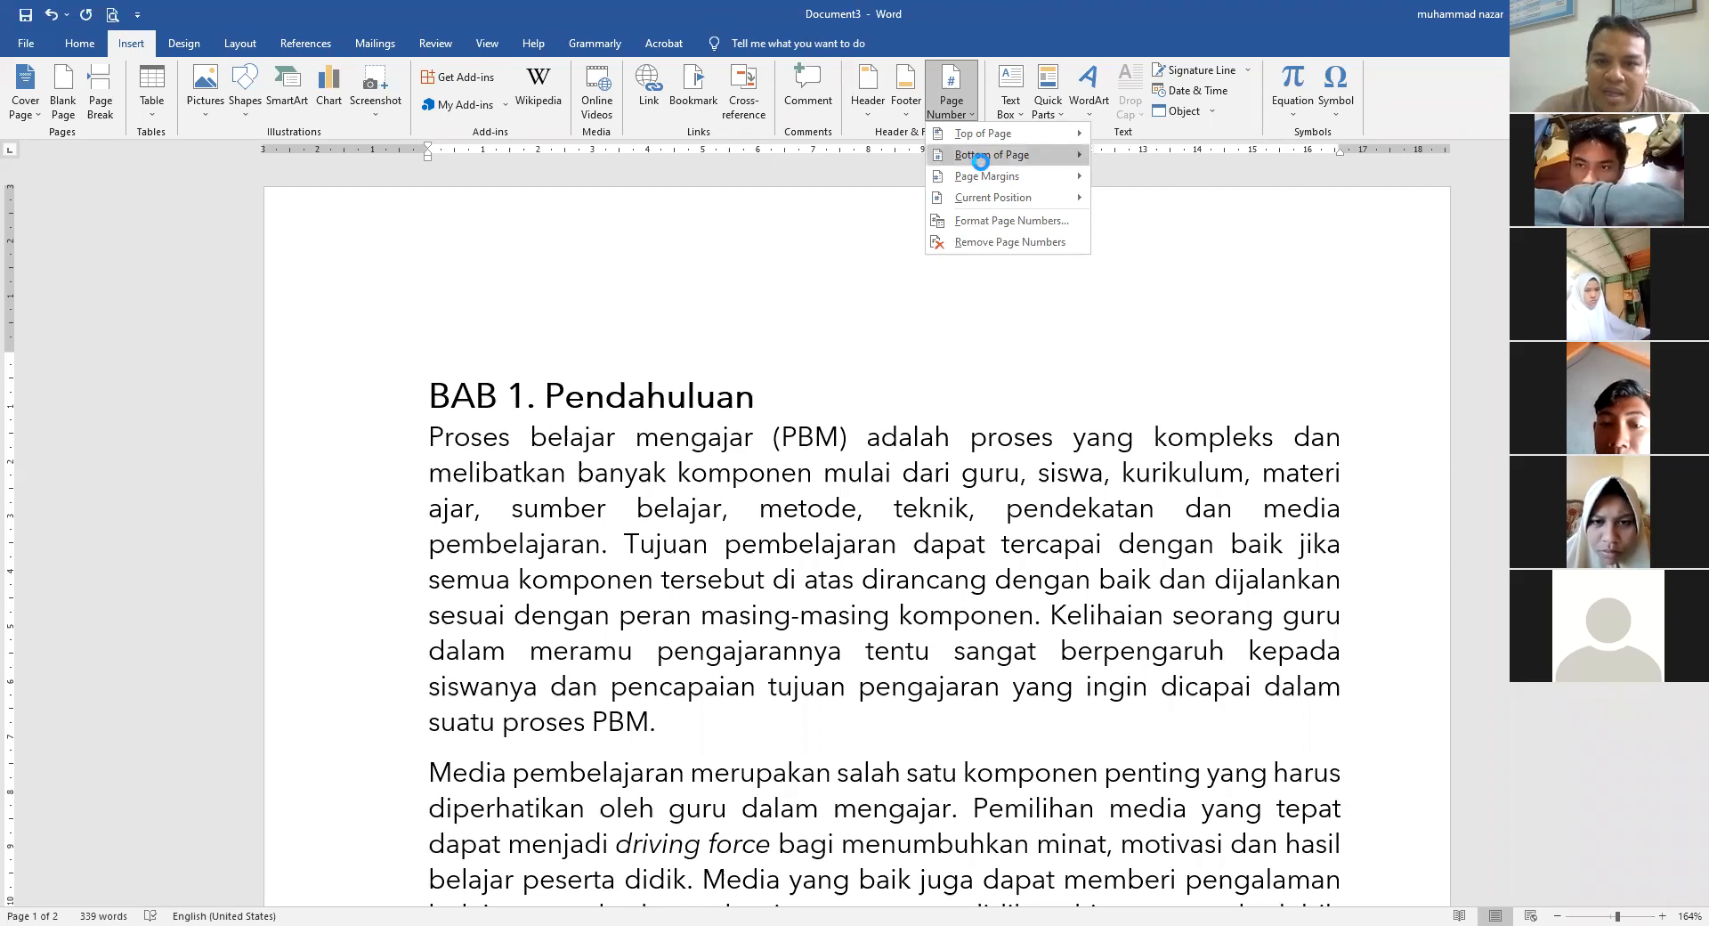
left_click(985, 159)
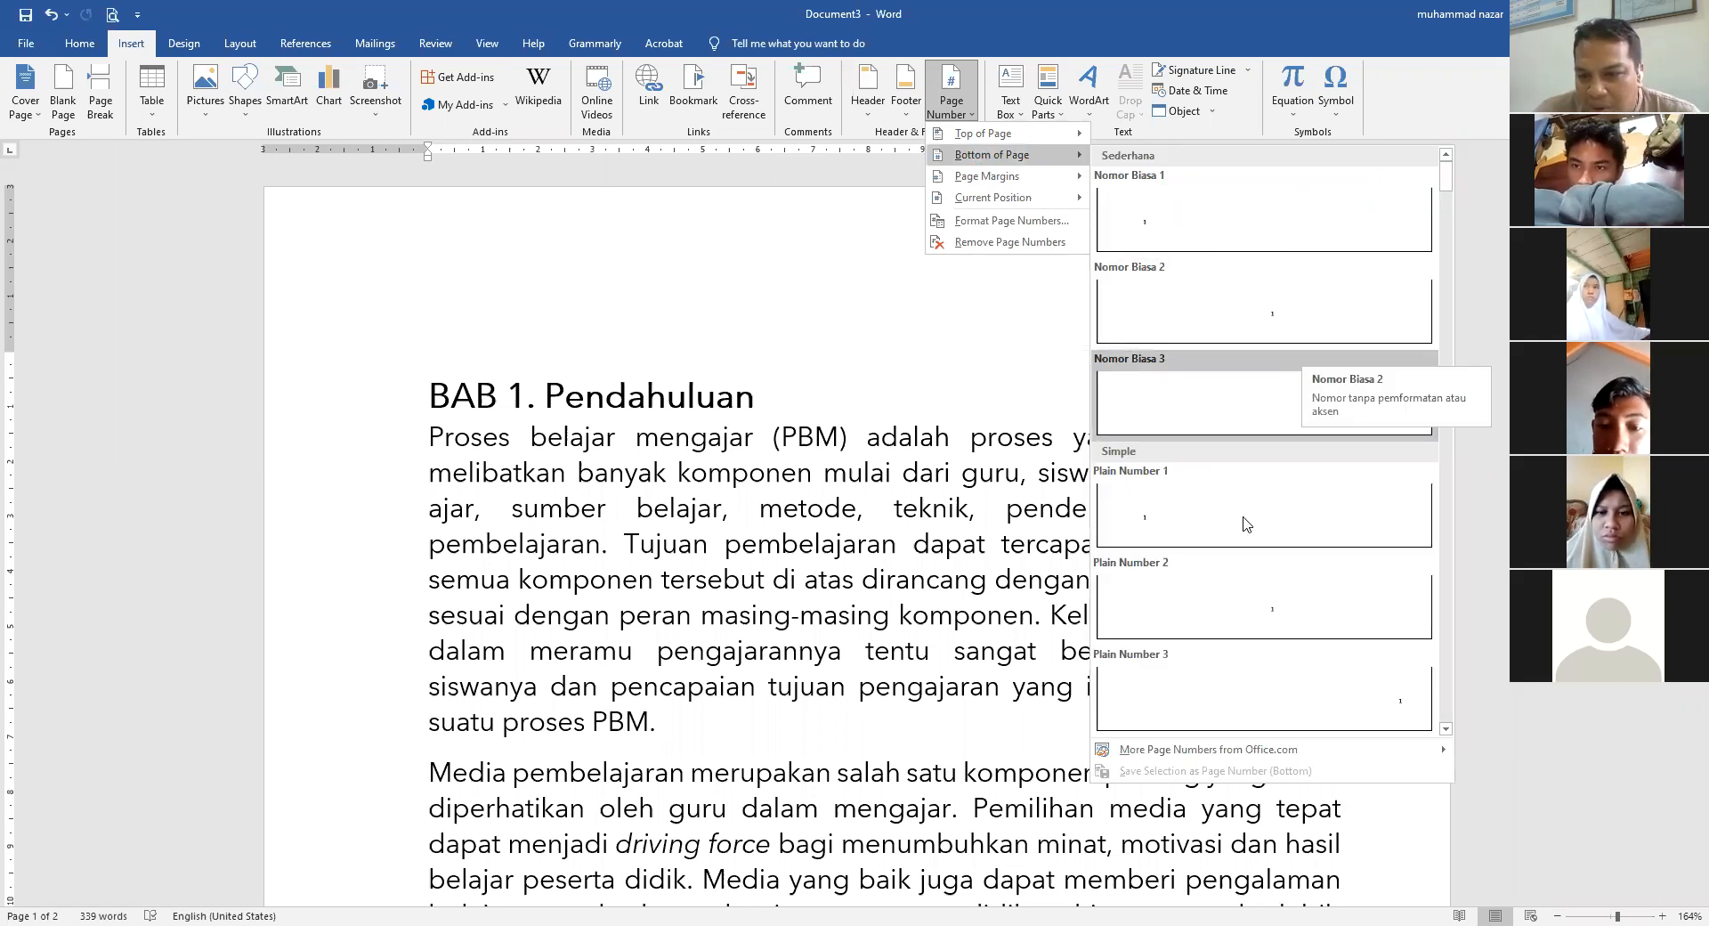
scroll(1272, 672, "down", 5)
scroll(1276, 629, "down", 3)
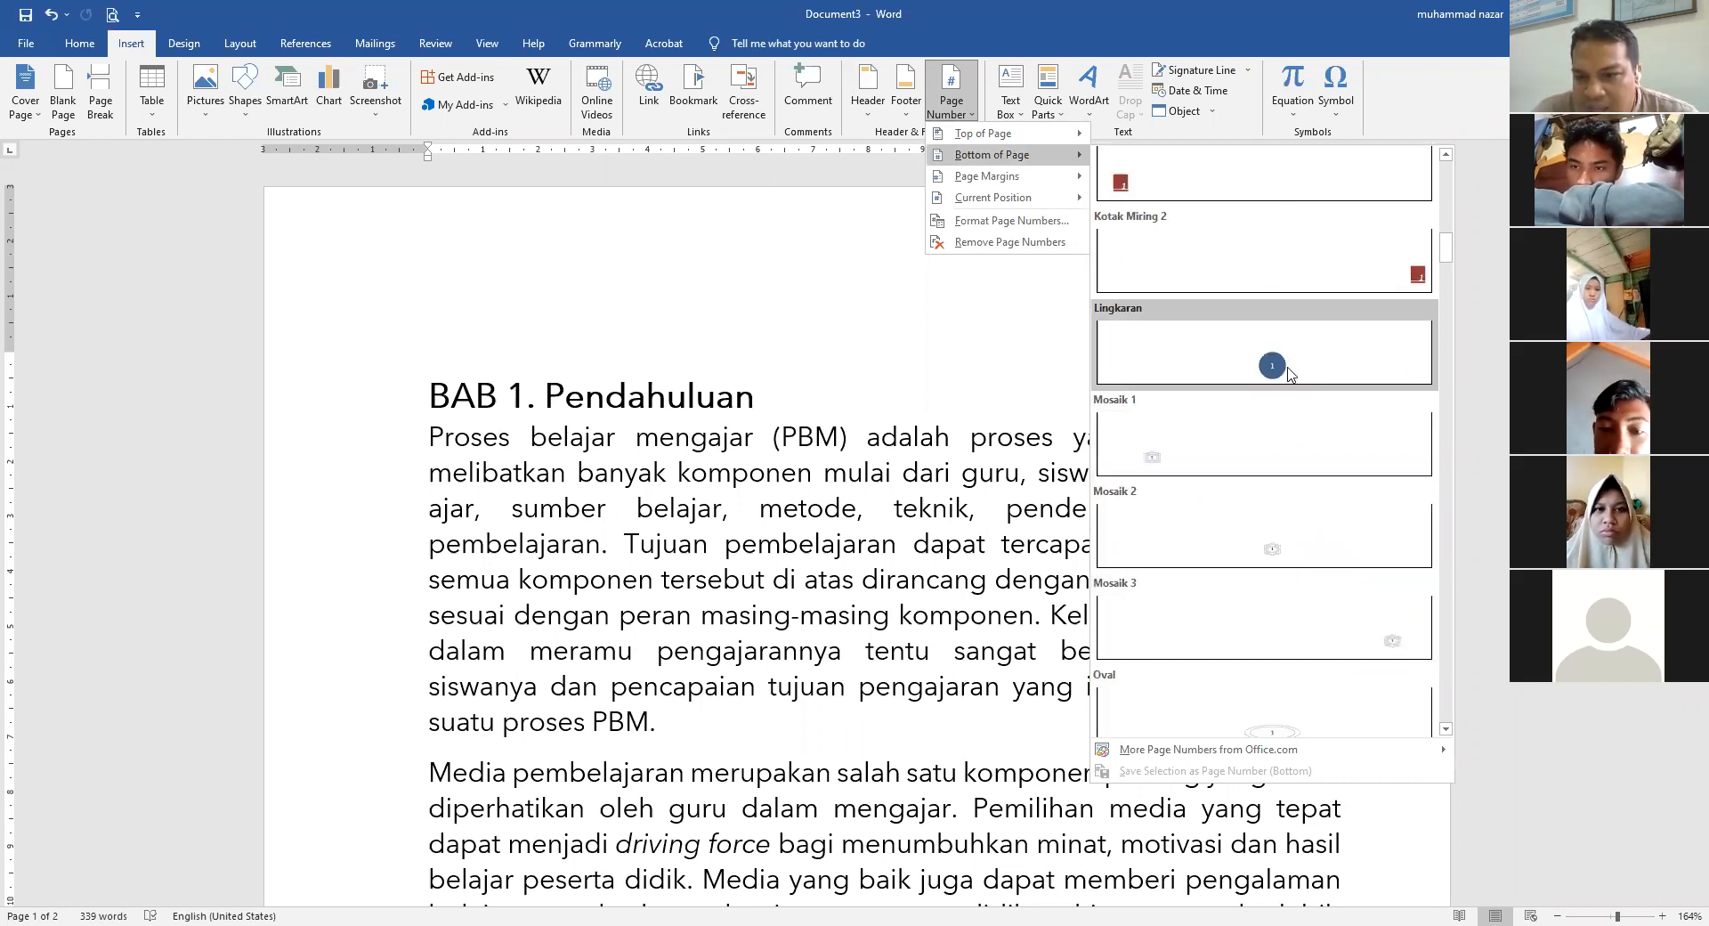
scroll(1310, 423, "down", 3)
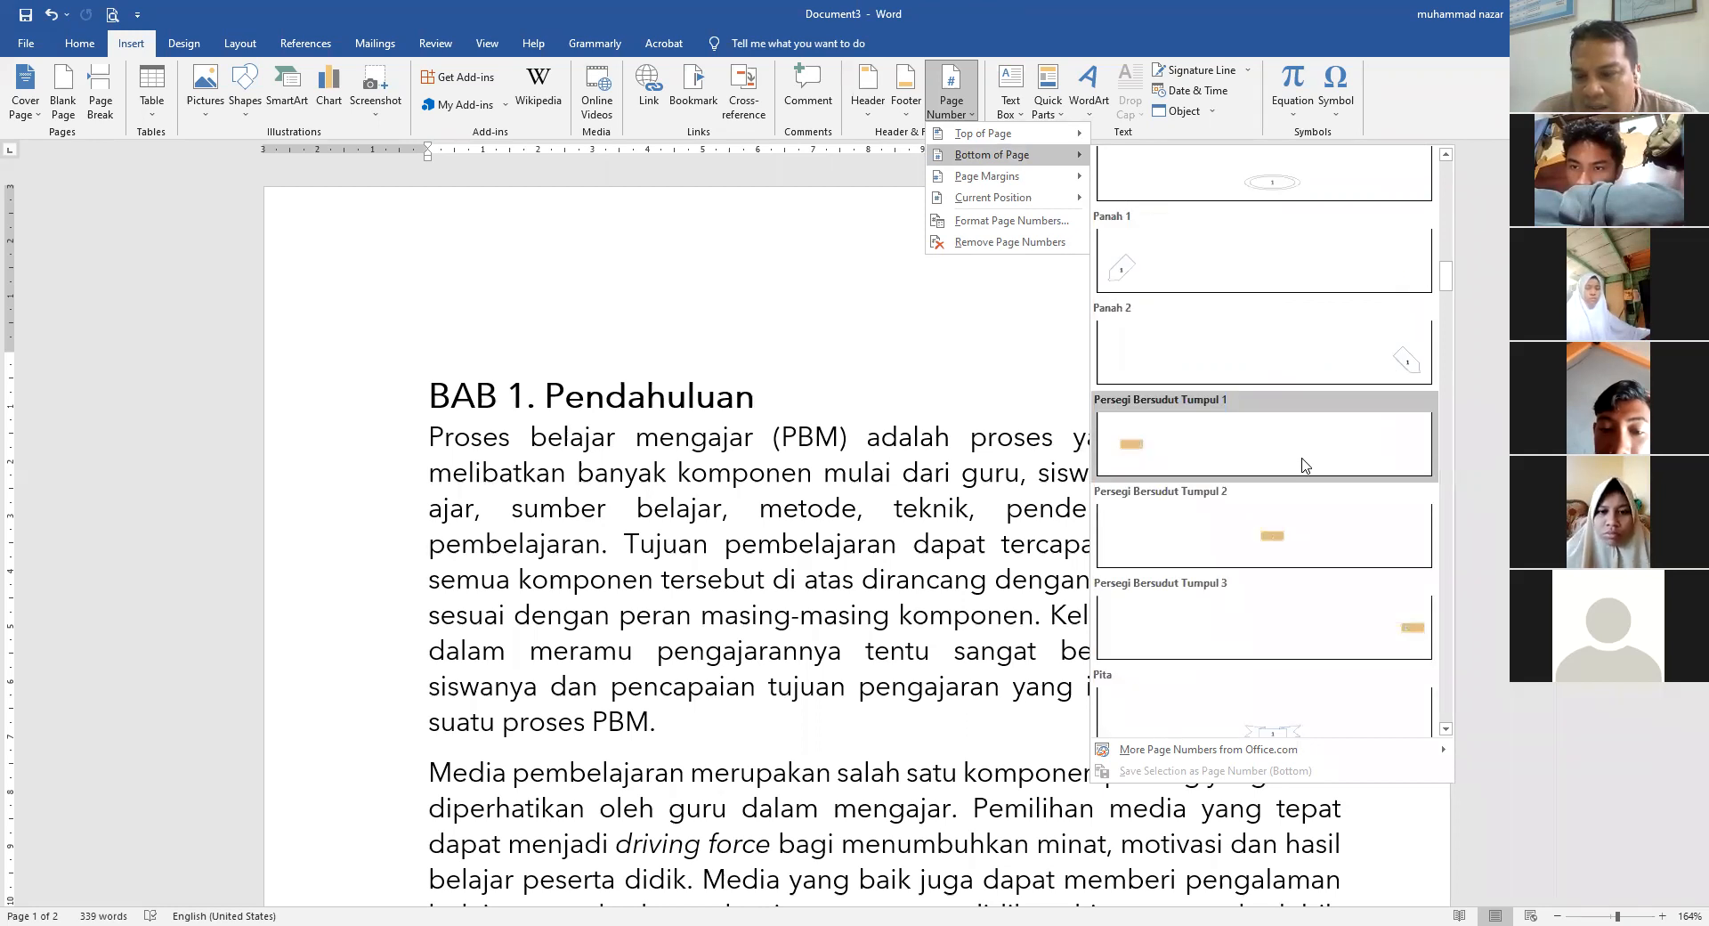
scroll(1304, 463, "up", 15)
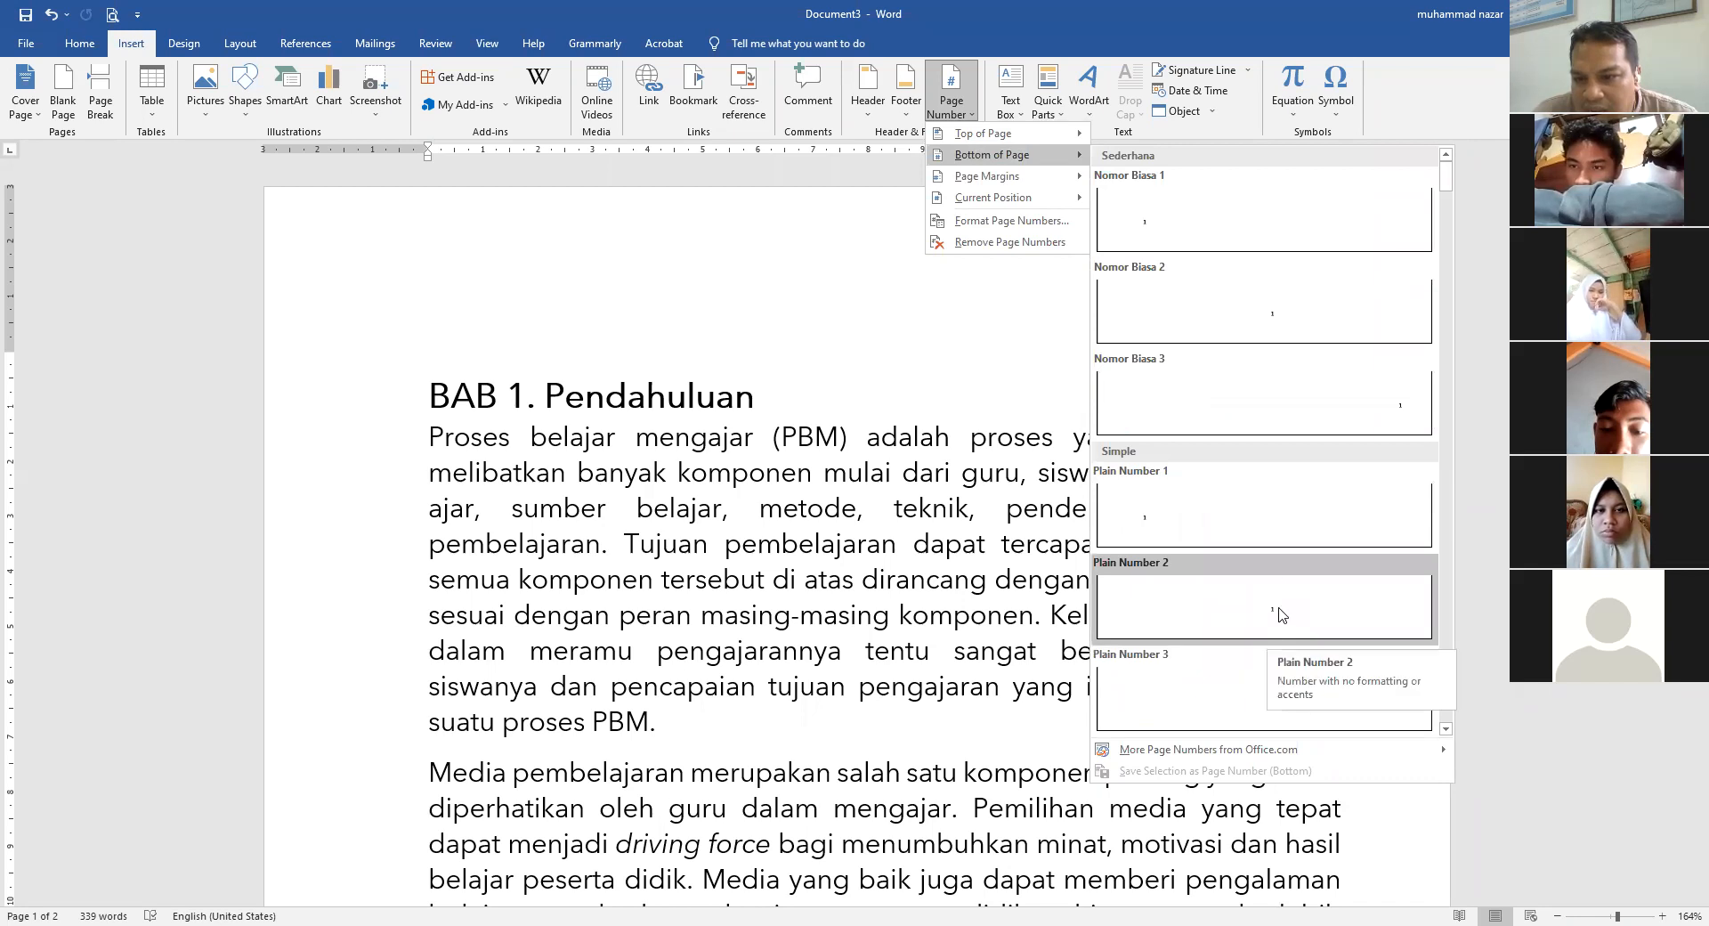
left_click(1287, 325)
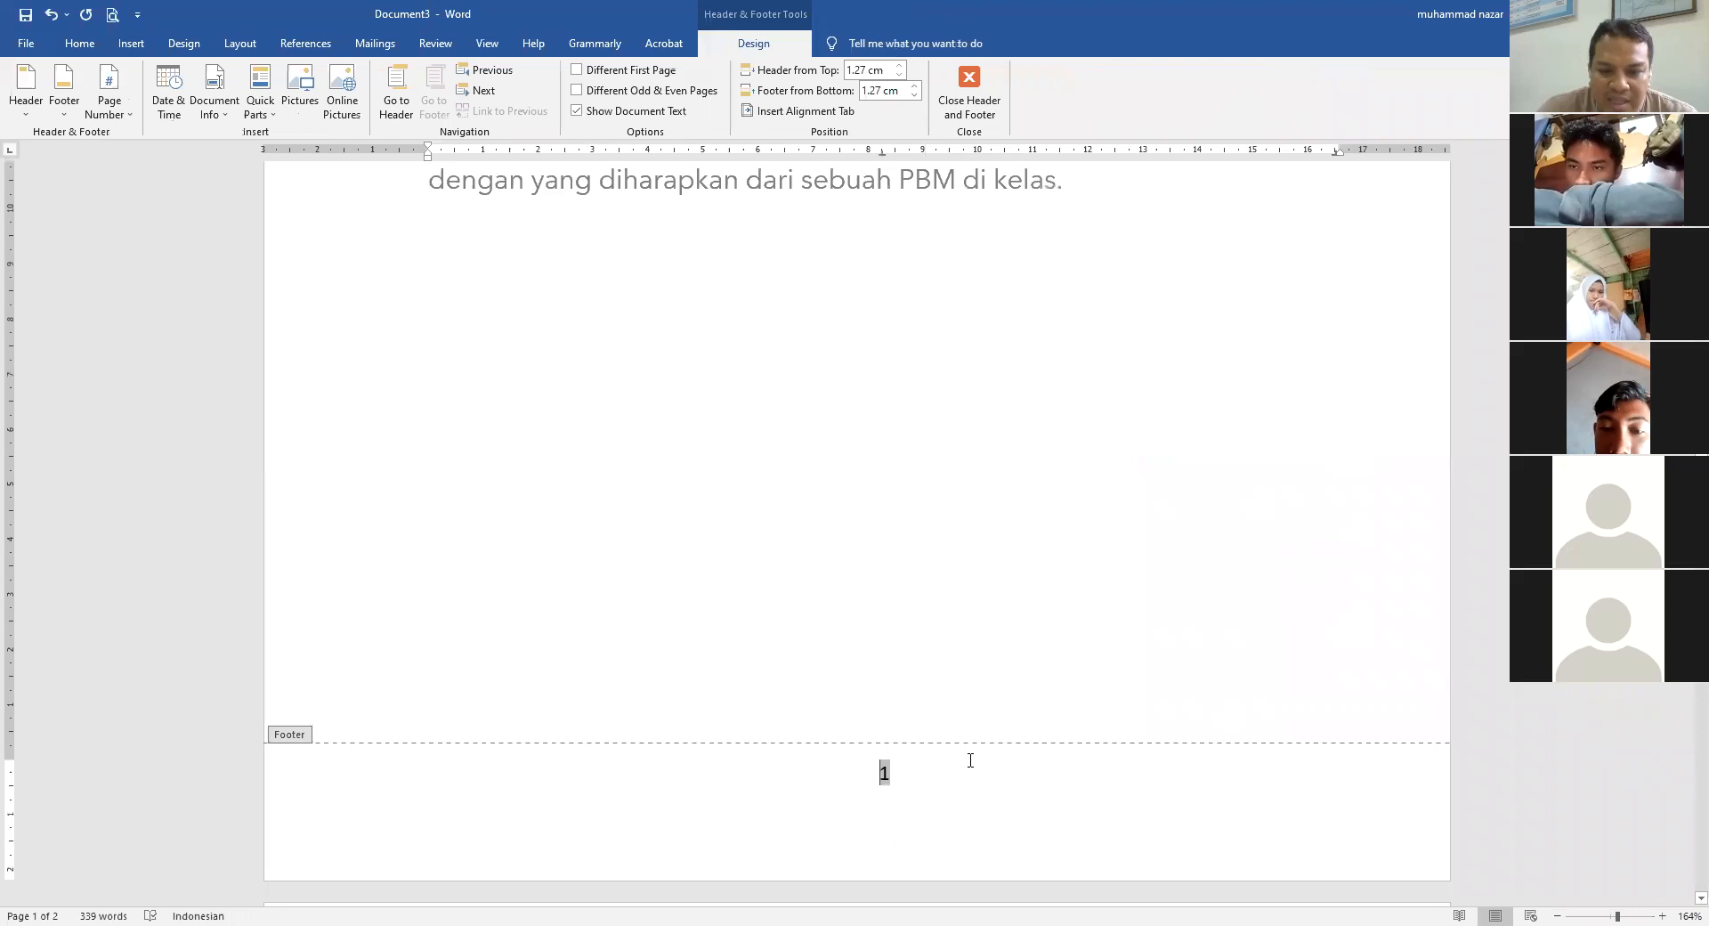
double_click(948, 629)
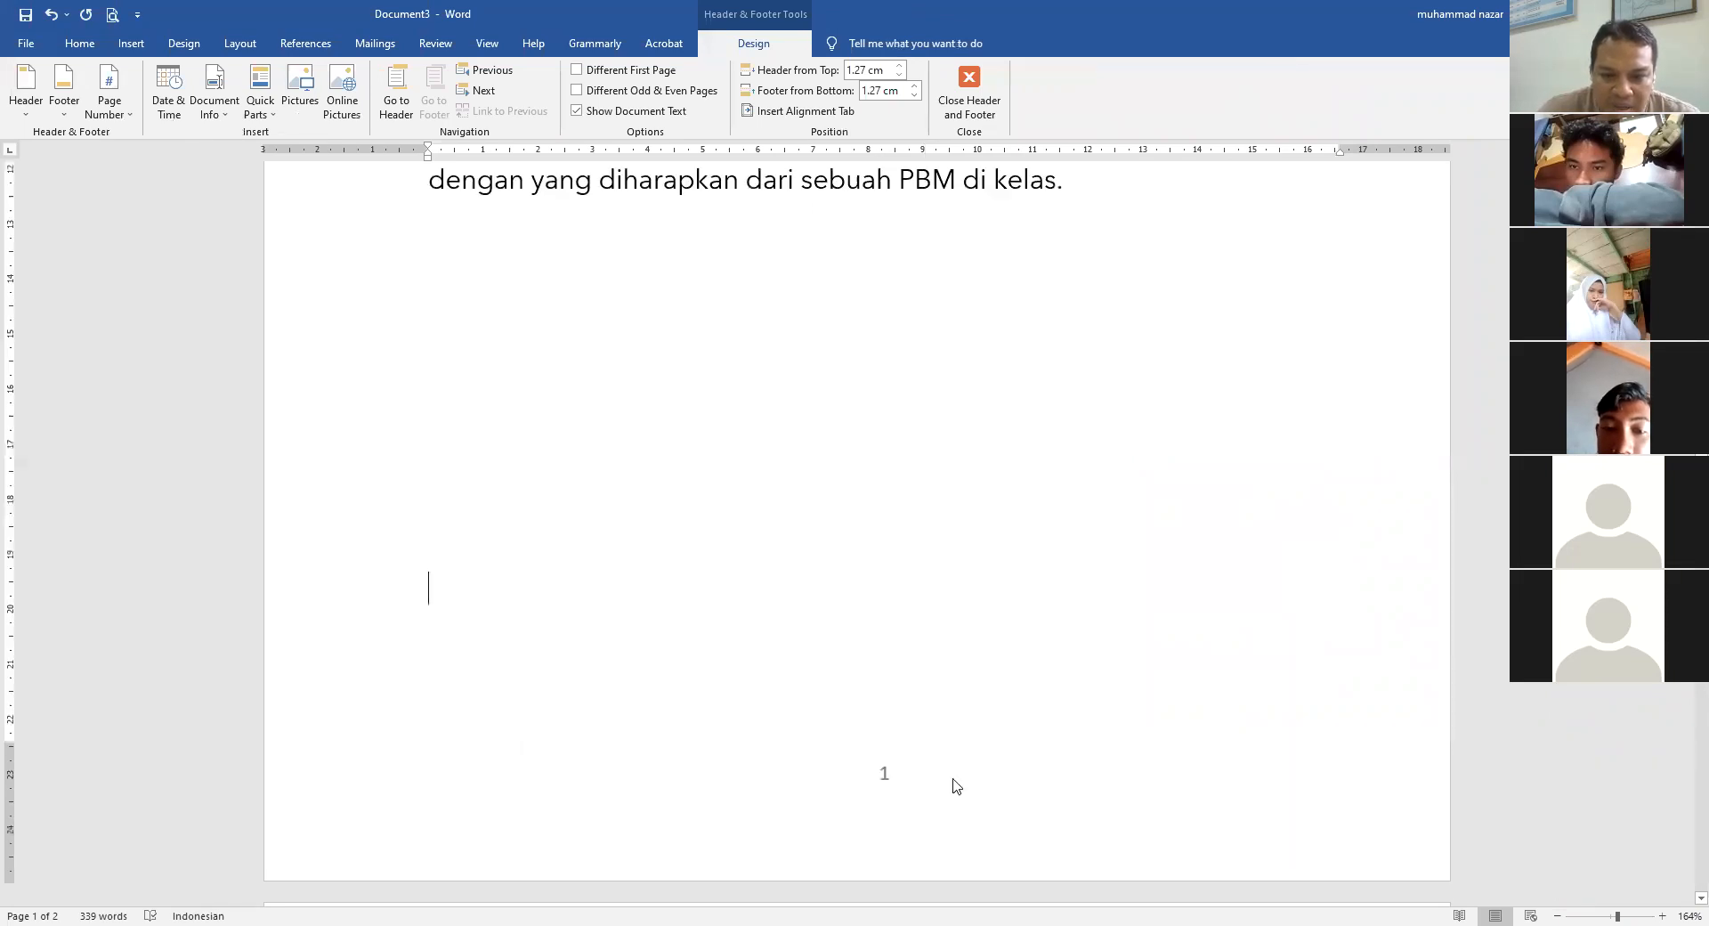
- Check the page numbers in the footers of both pages and how the two chapters are laid out
scroll(886, 782, "down", 10)
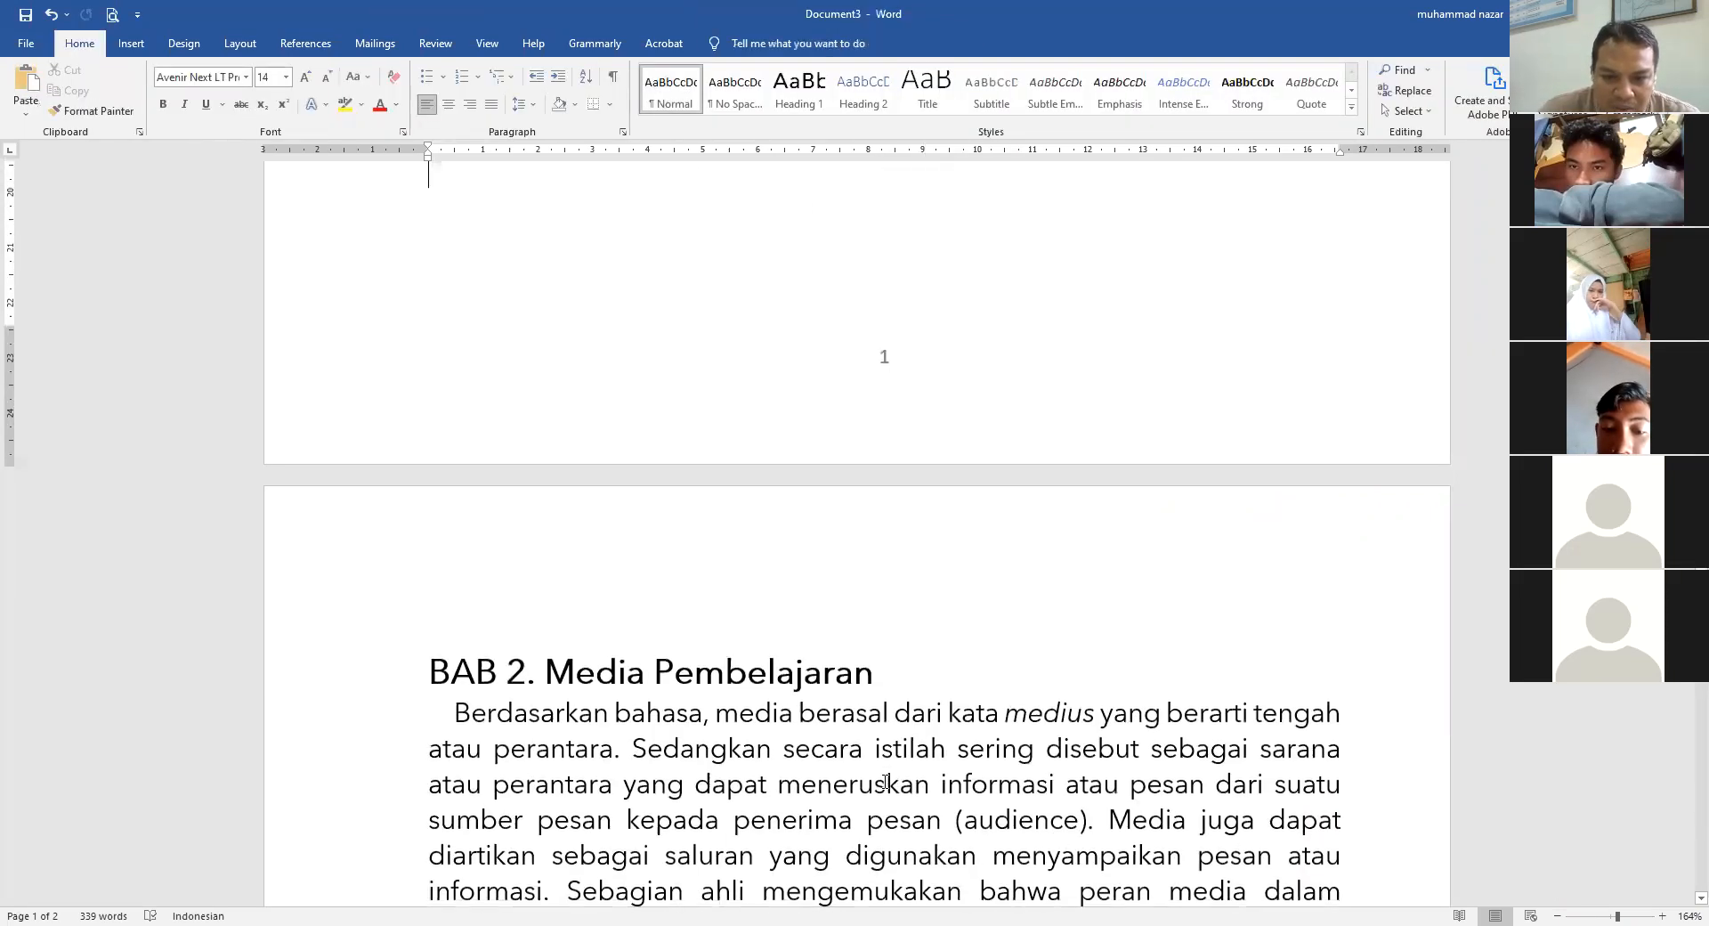
scroll(884, 782, "down", 9)
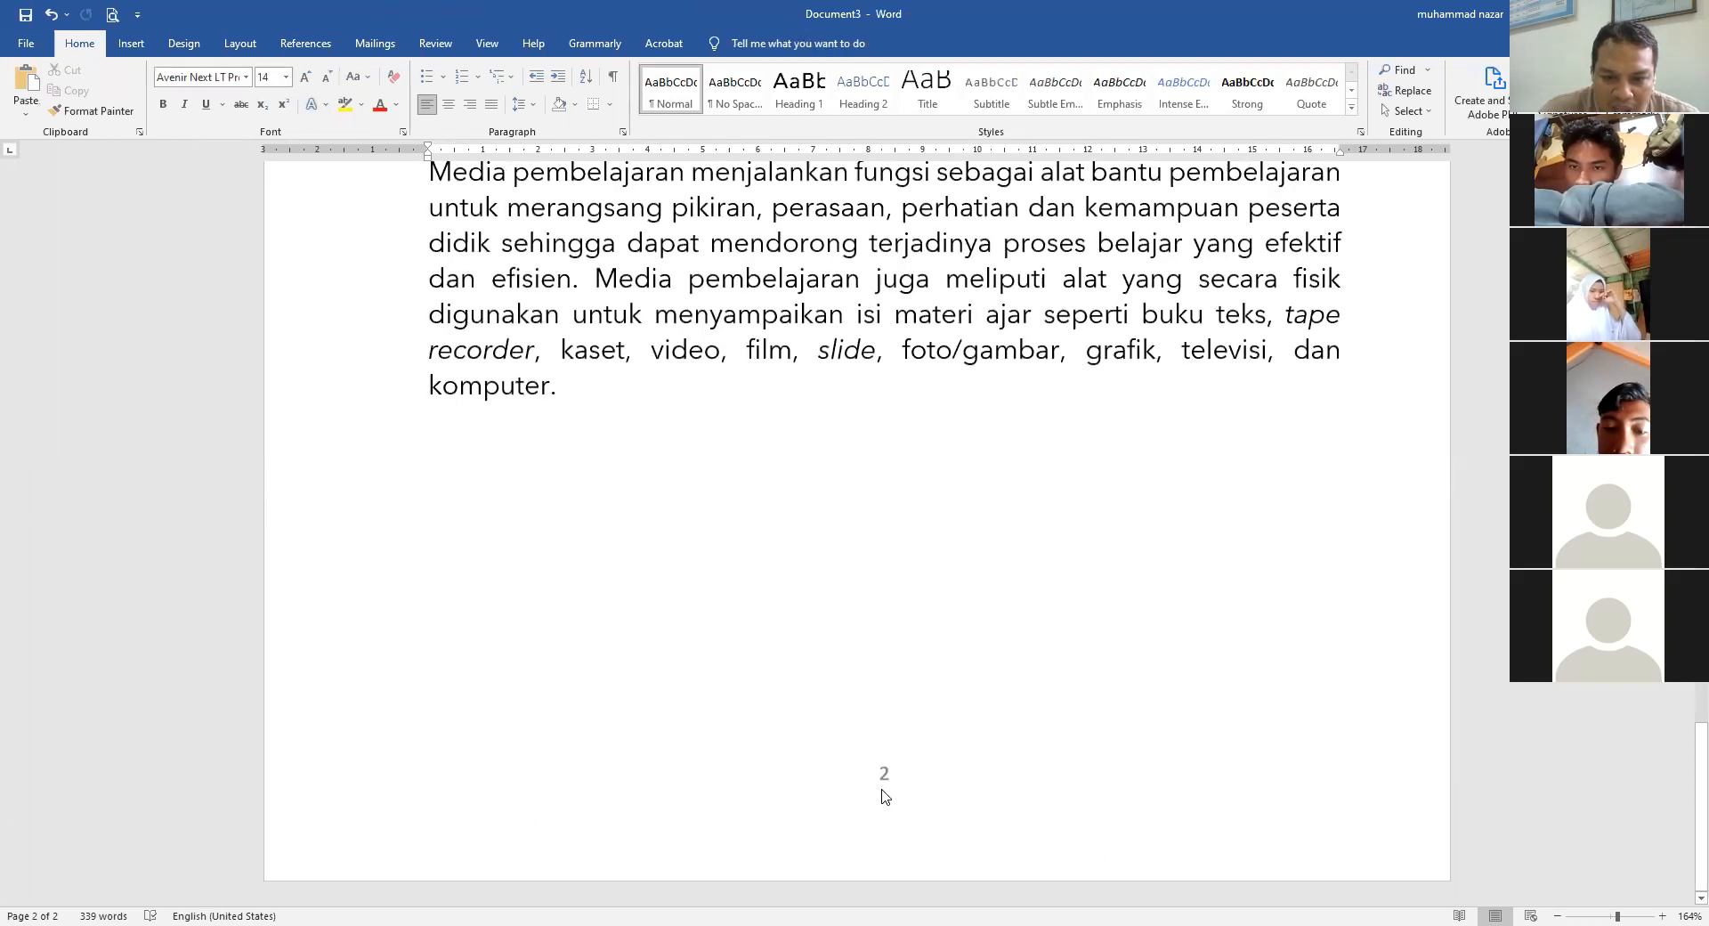
scroll(953, 640, "up", 7)
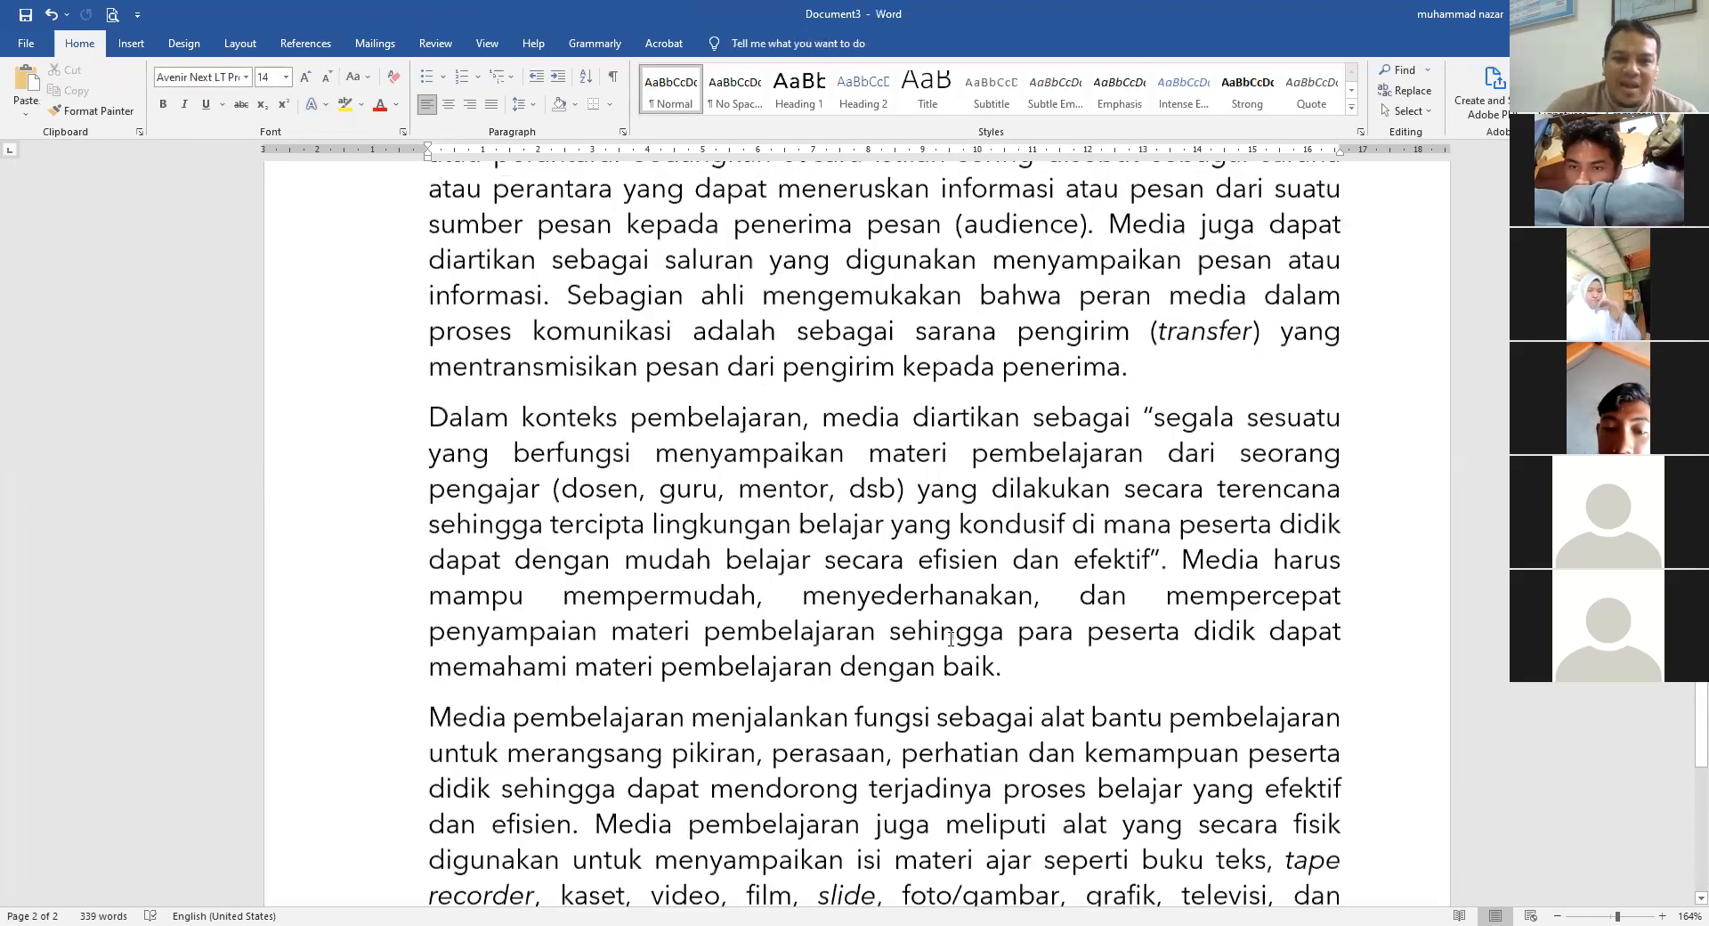
scroll(947, 638, "up", 9)
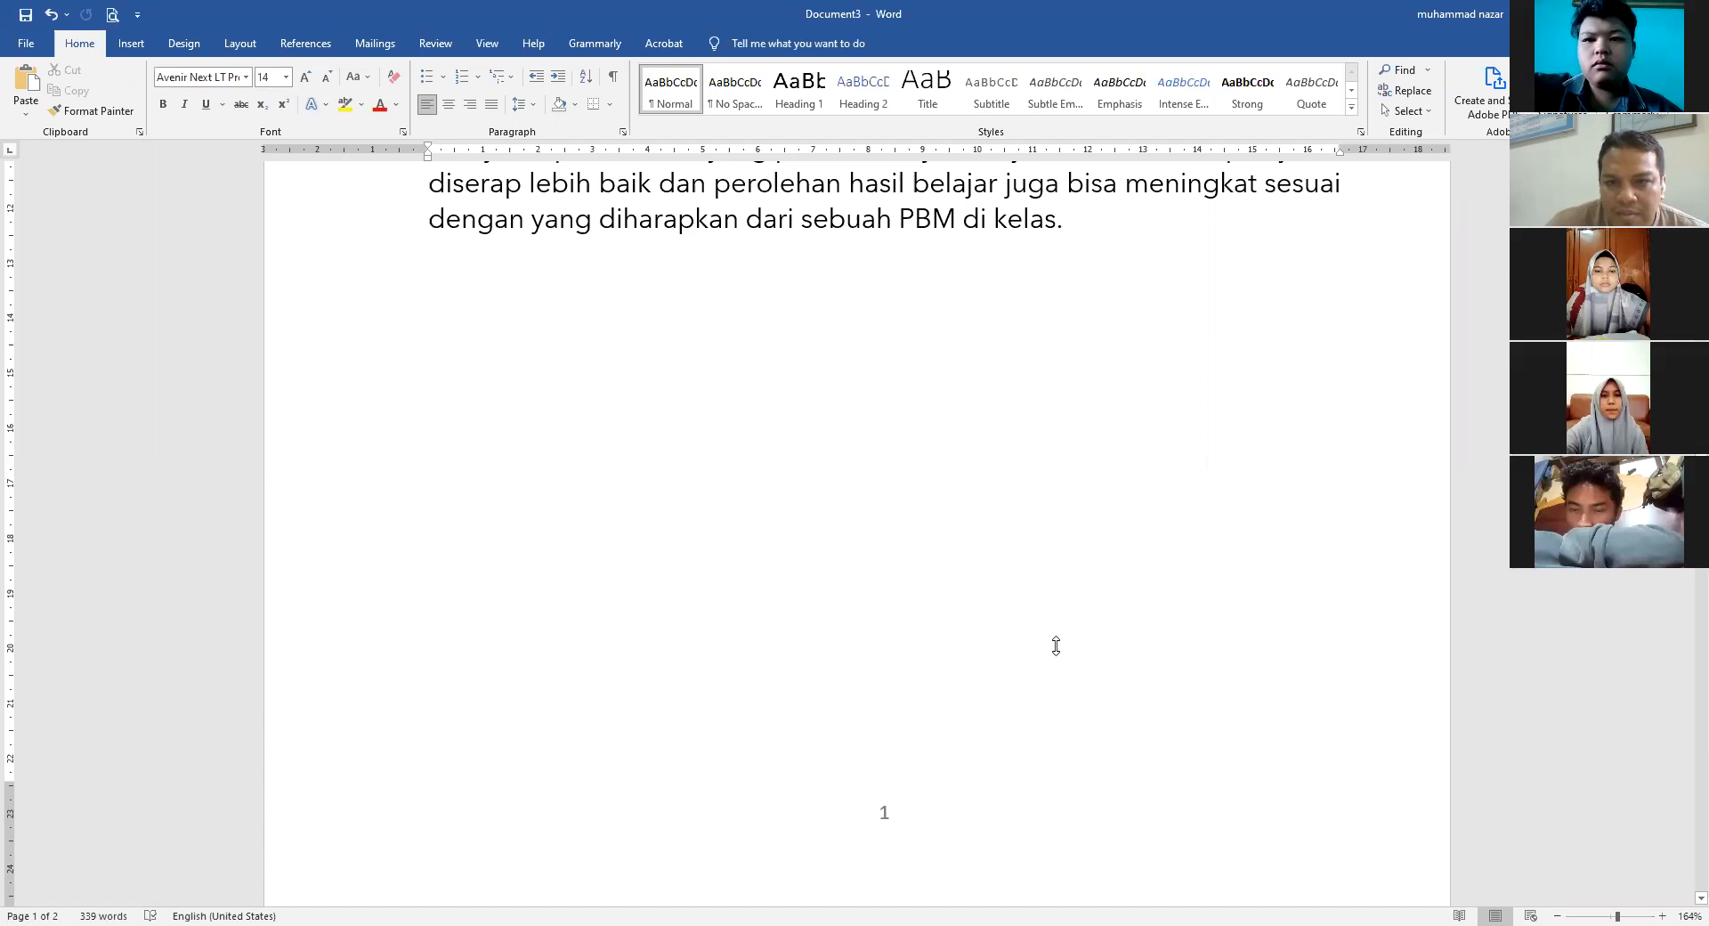
scroll(767, 344, "up", 1)
scroll(768, 343, "up", 8)
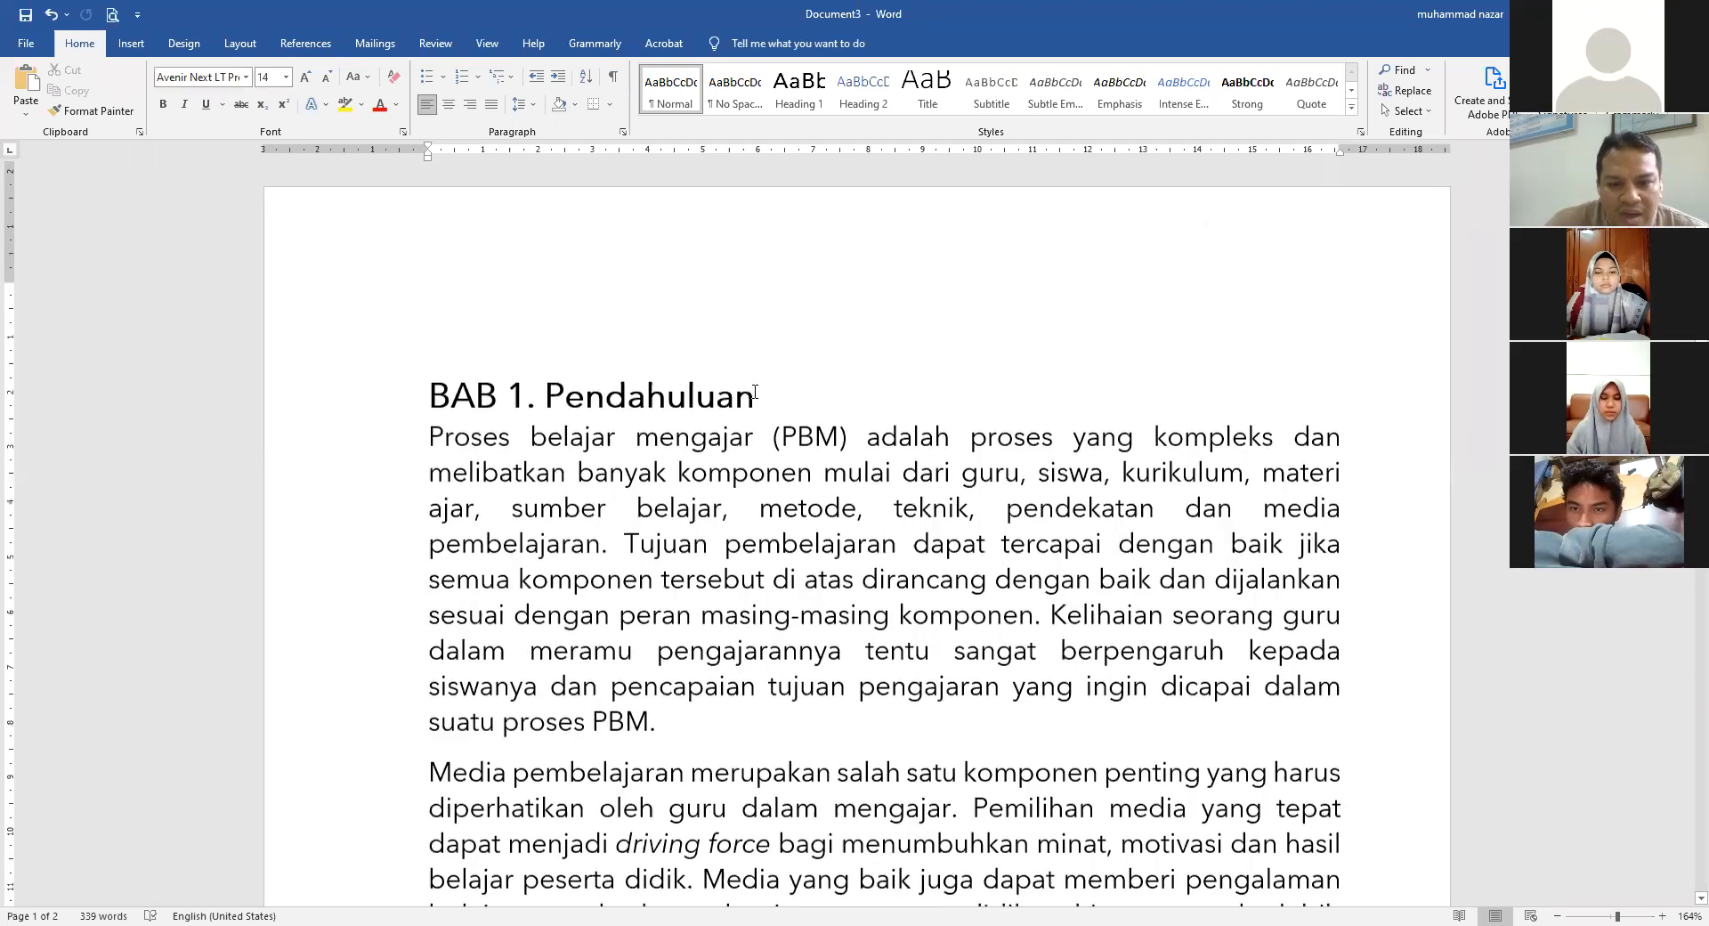
scroll(744, 424, "up", 2)
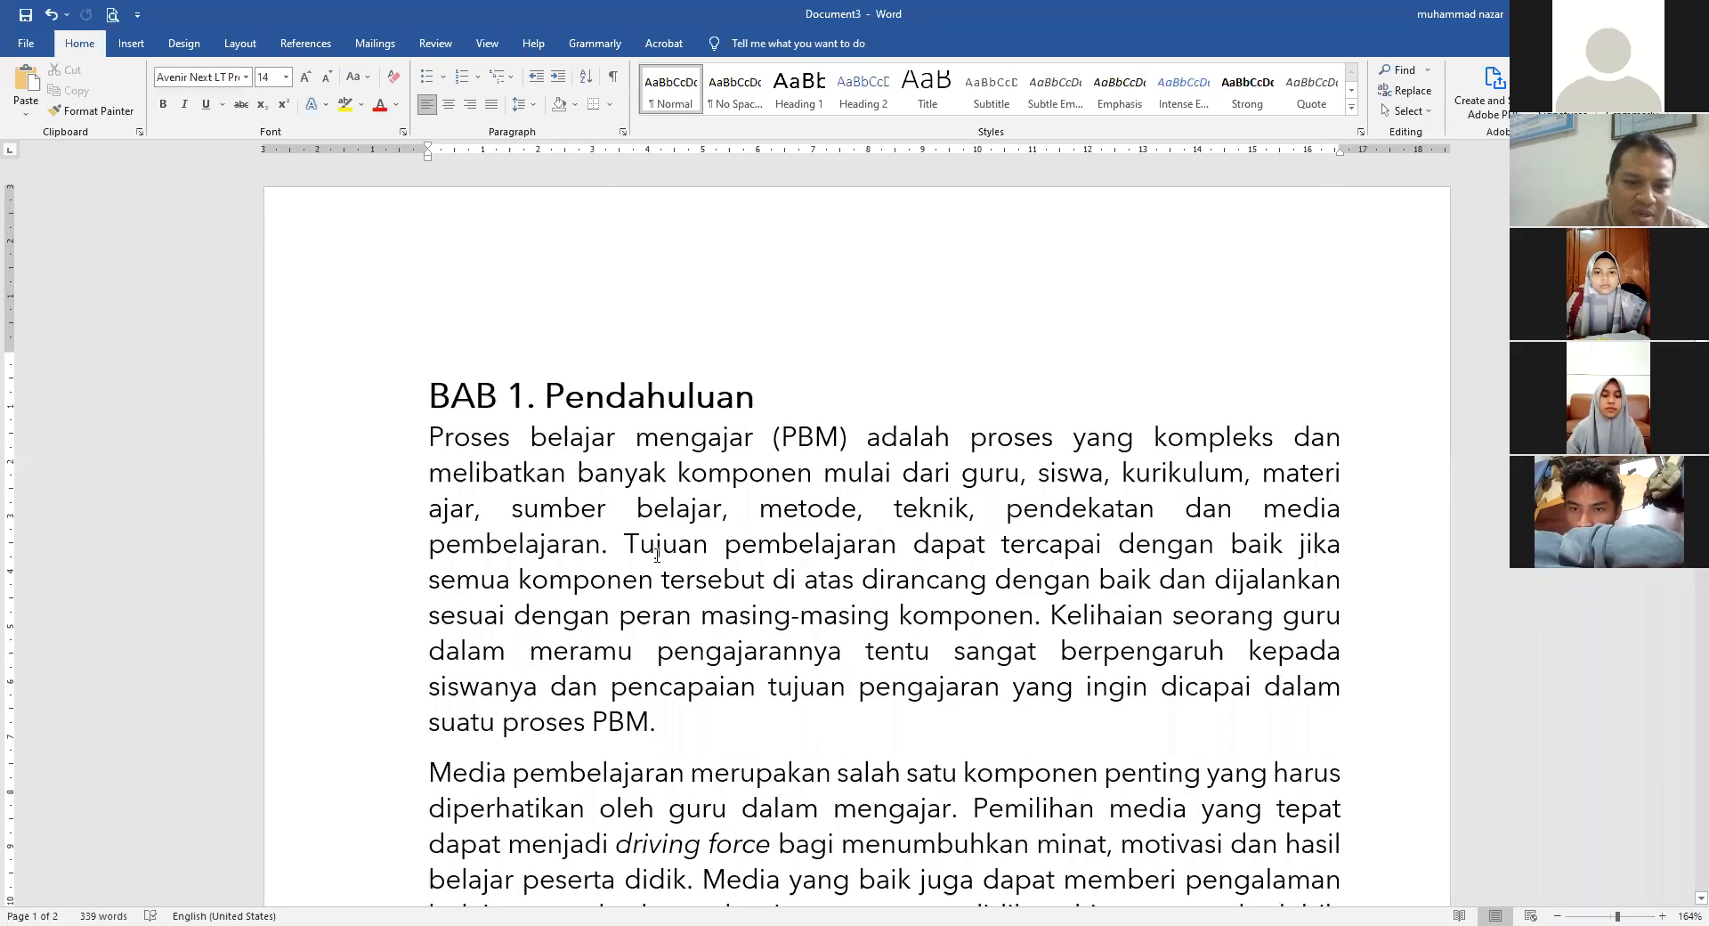
scroll(666, 572, "down", 1)
scroll(666, 572, "down", 18)
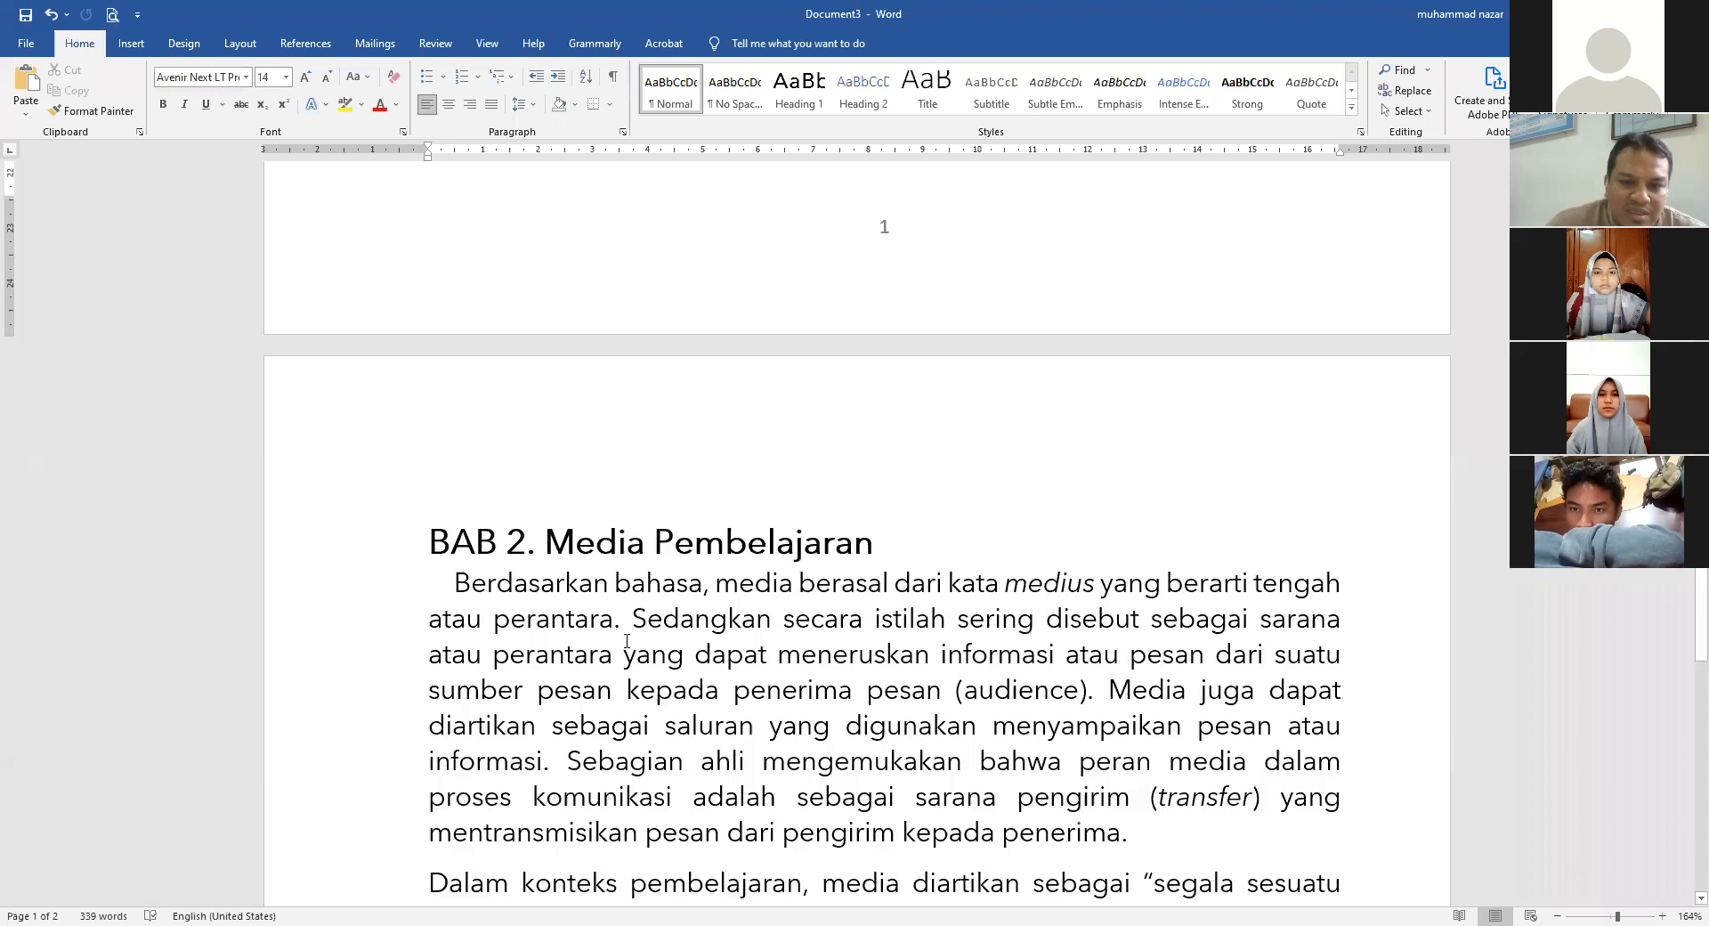
scroll(627, 642, "down", 18)
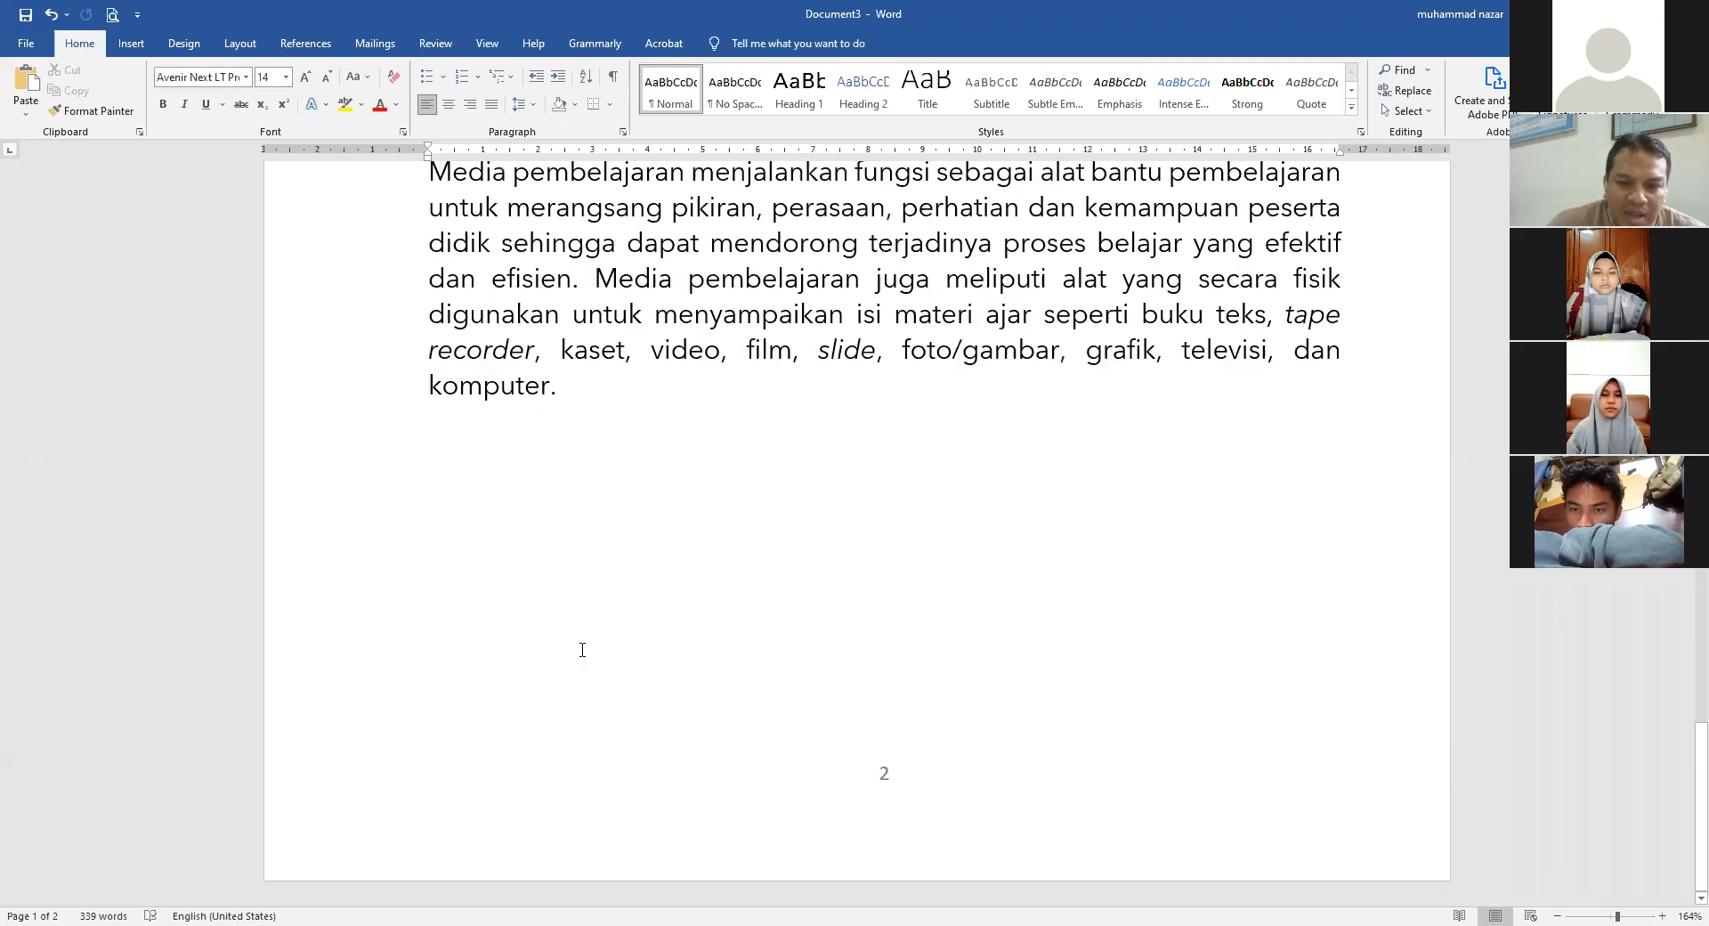
- Add empty paragraphs after the end of the BAB 2 text and start a new page there
left_click(582, 649)
key("Return")
key("Return")
key("Return")
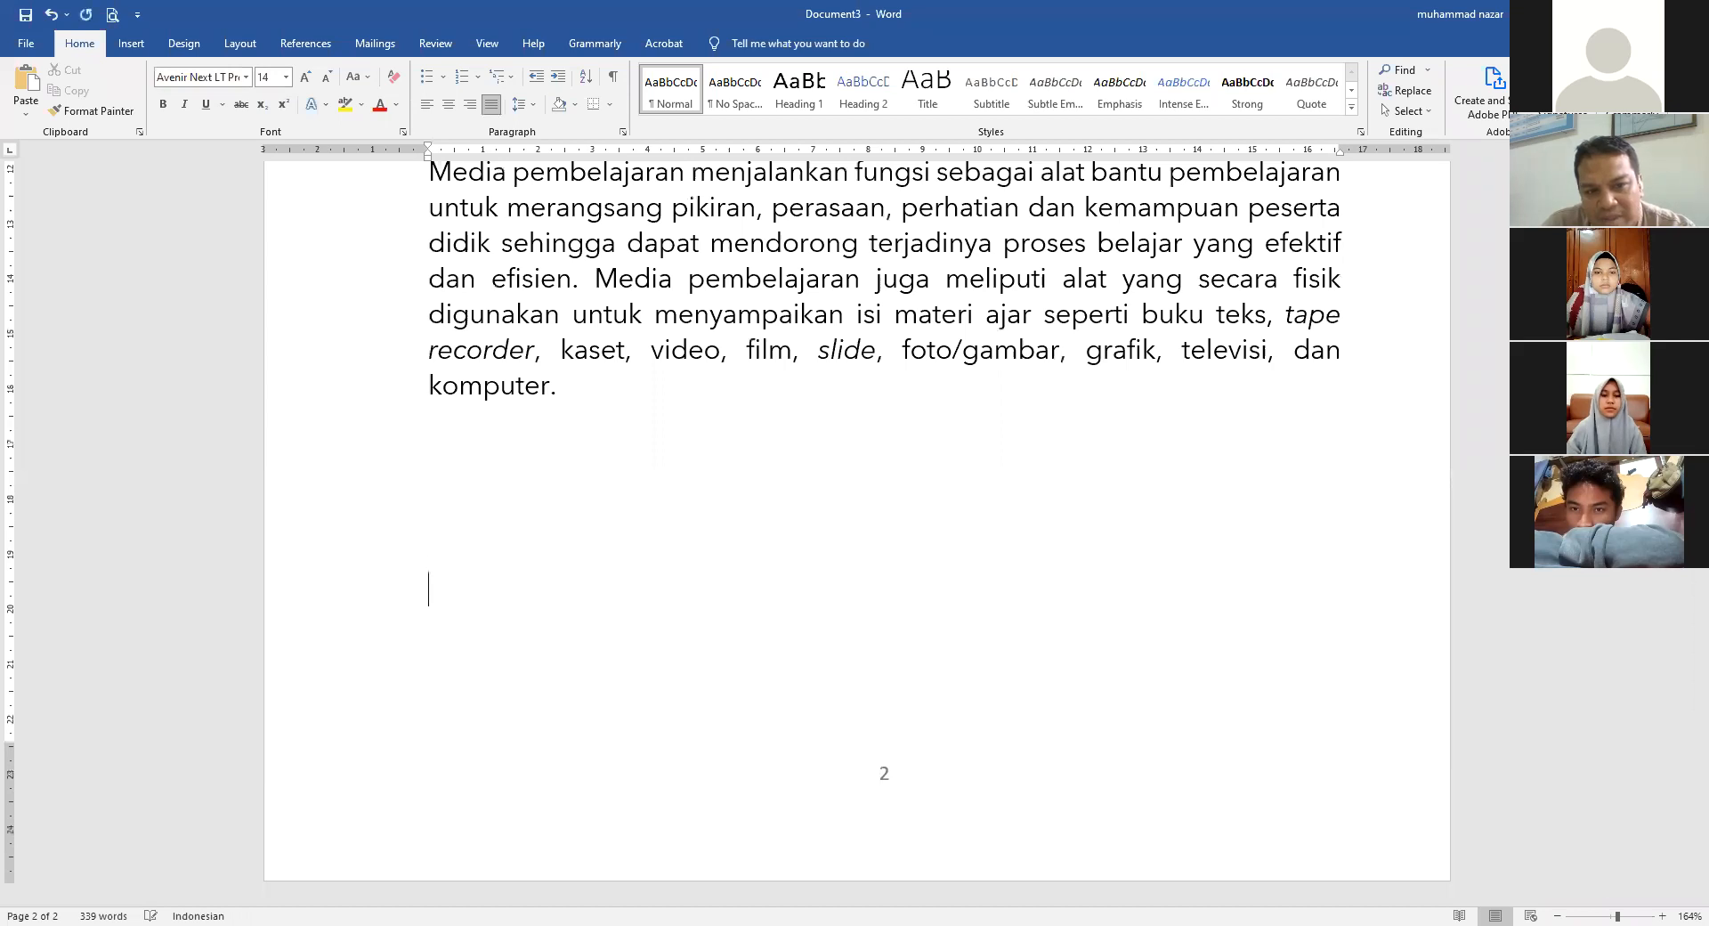
key("ctrl+Return")
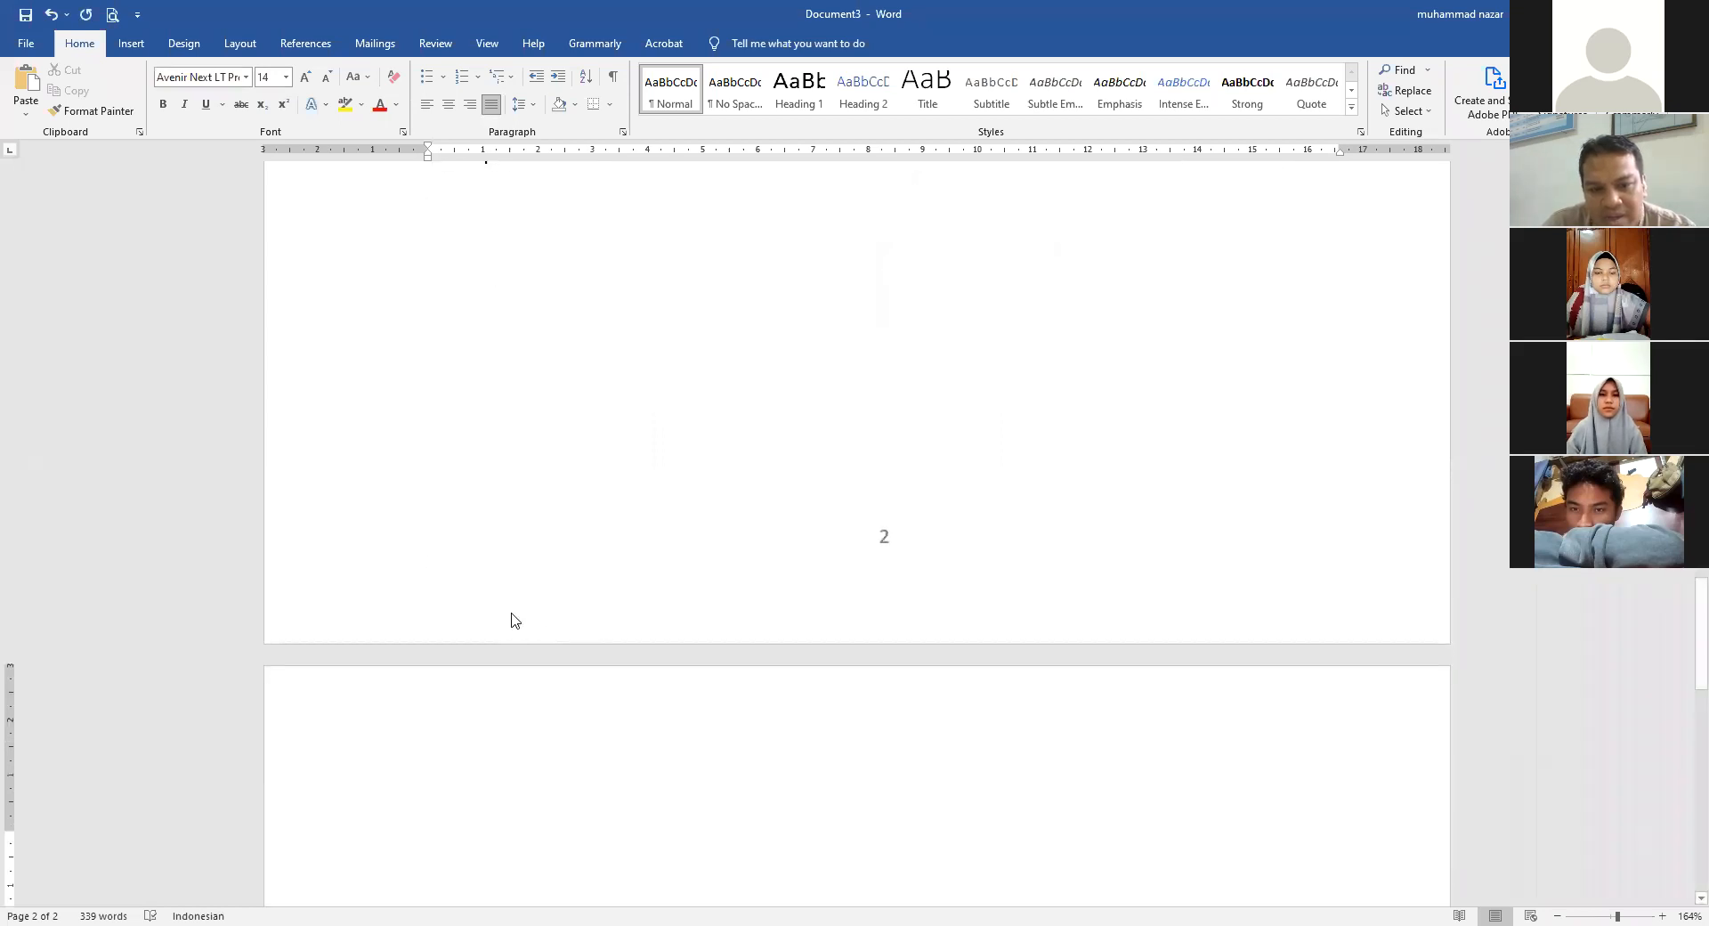
key("ctrl+v")
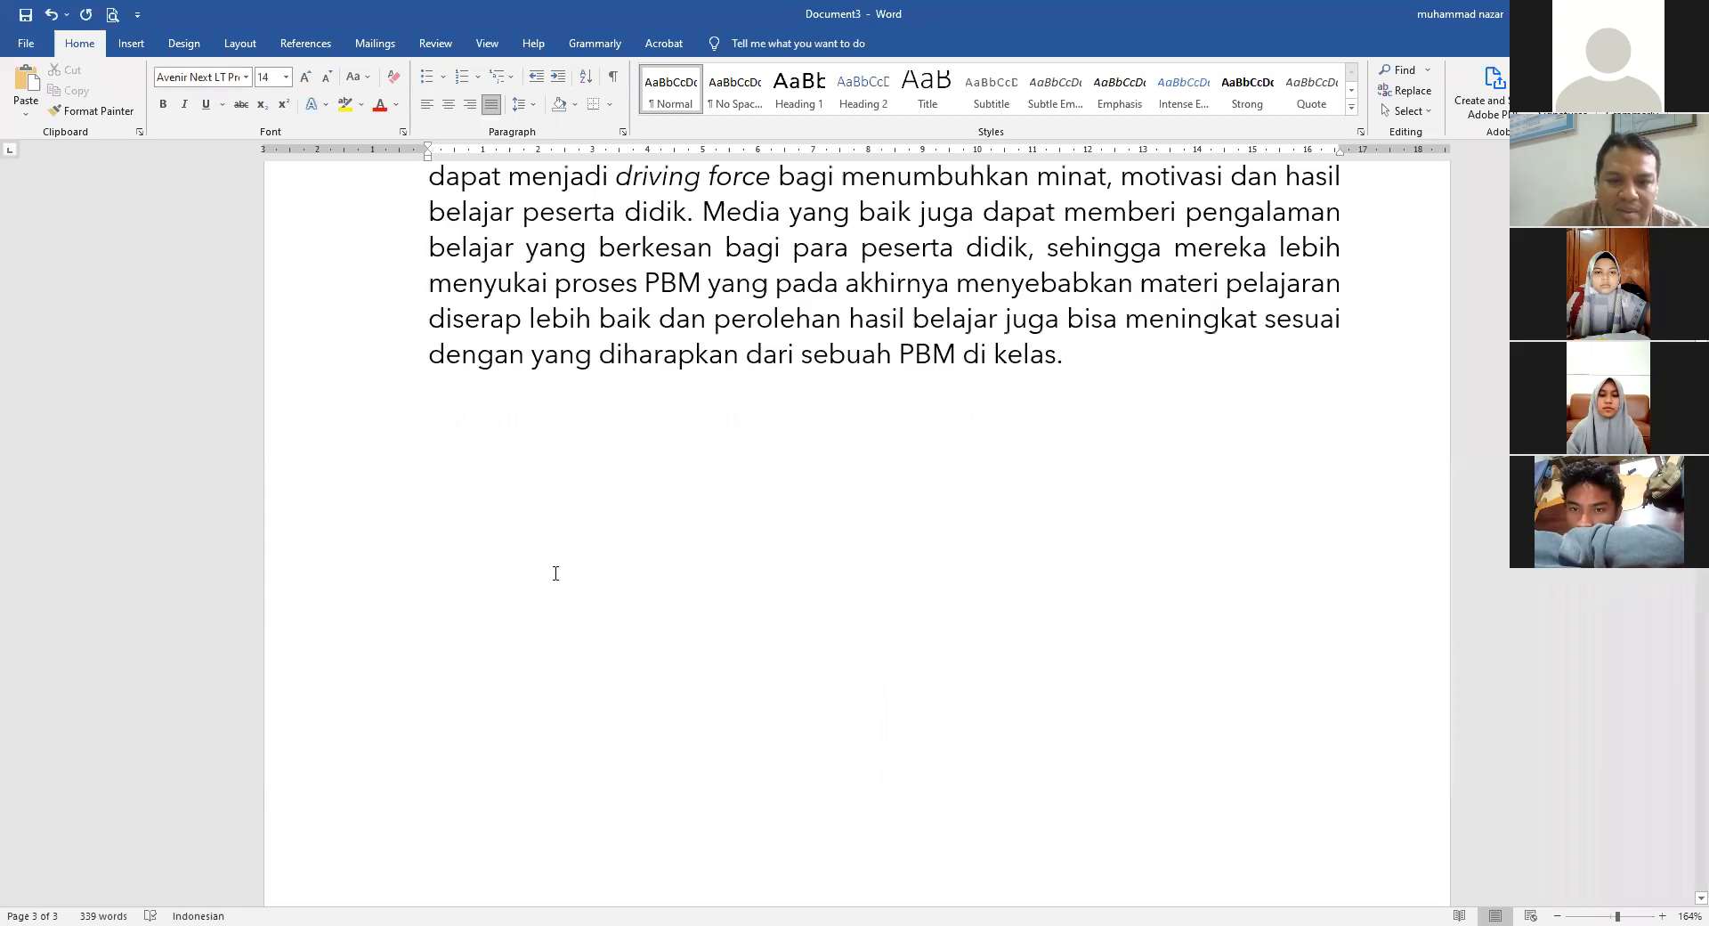
- Insert an empty paragraph above the BAB 1. Pendahuluan heading at the start of the document
key("ctrl+Home")
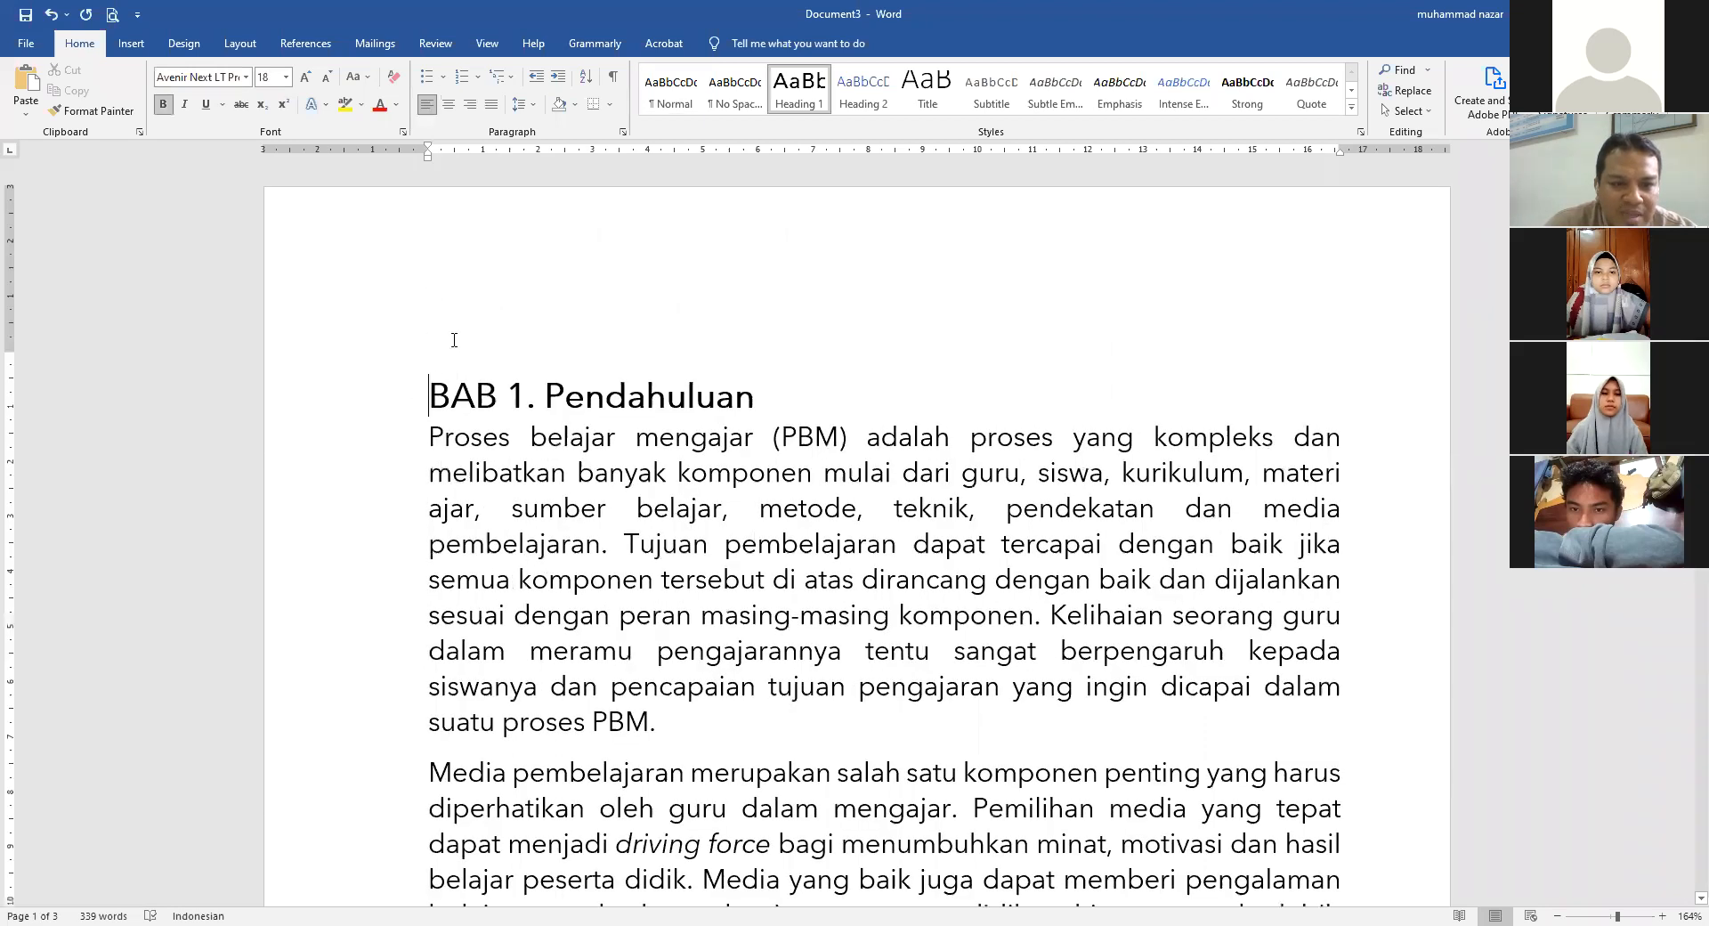
key("Return")
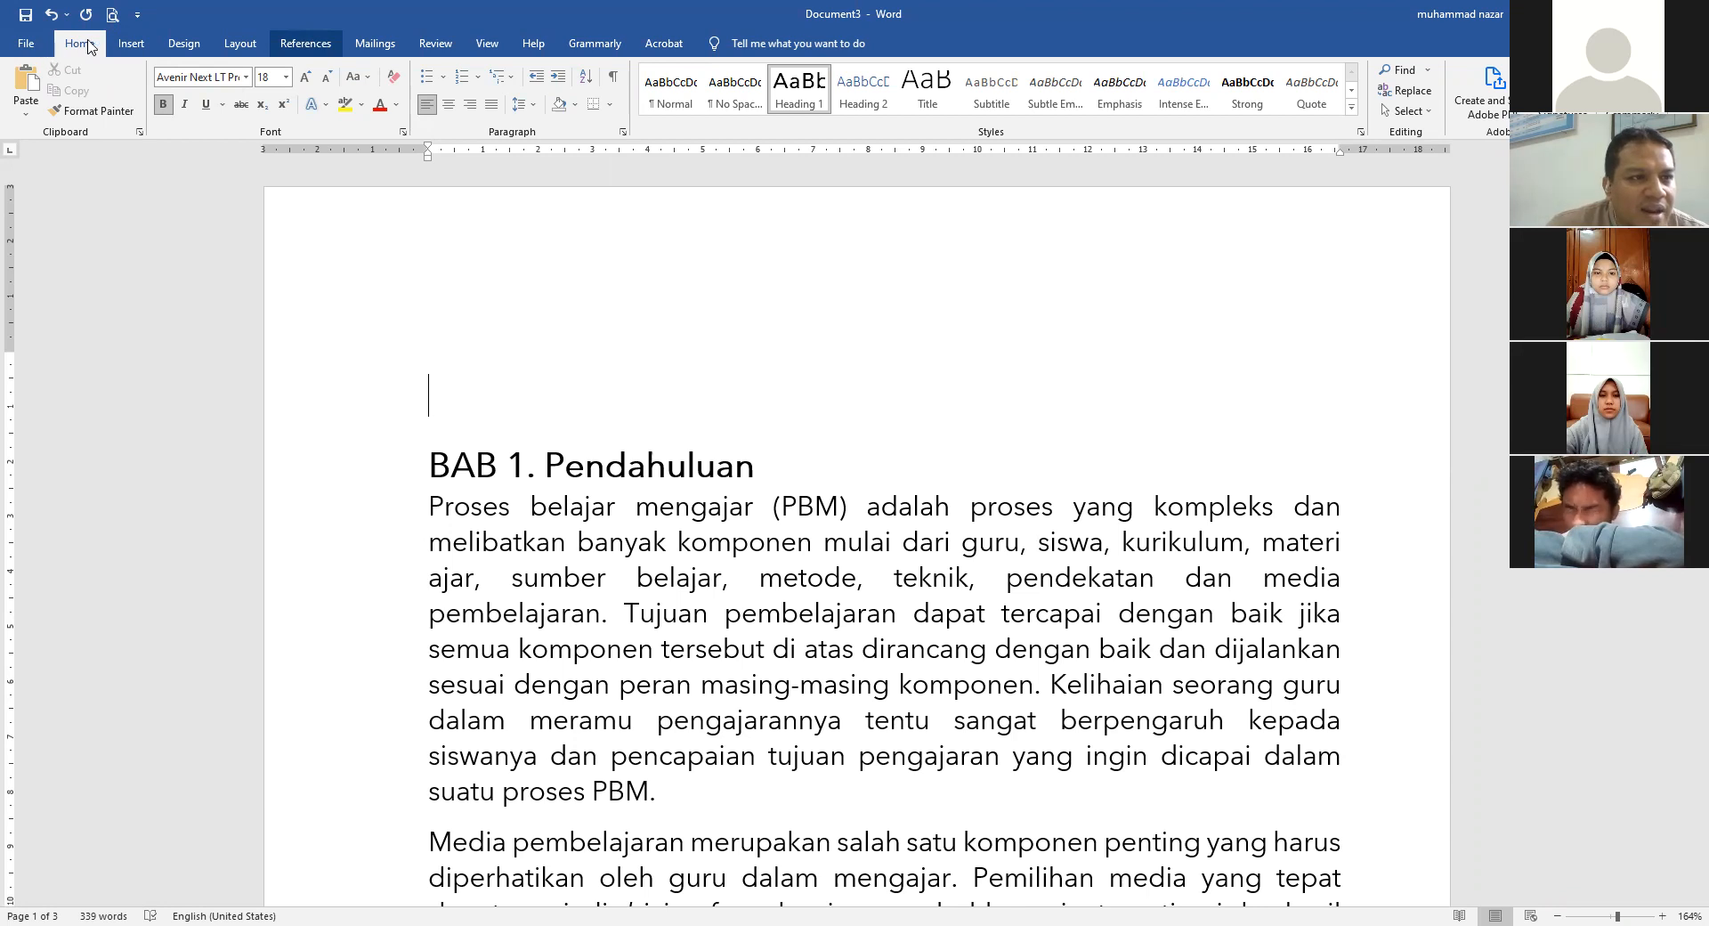
- Insert the manual table of contents design "Daftar Isi Manual" above the BAB 1 heading
left_click(324, 47)
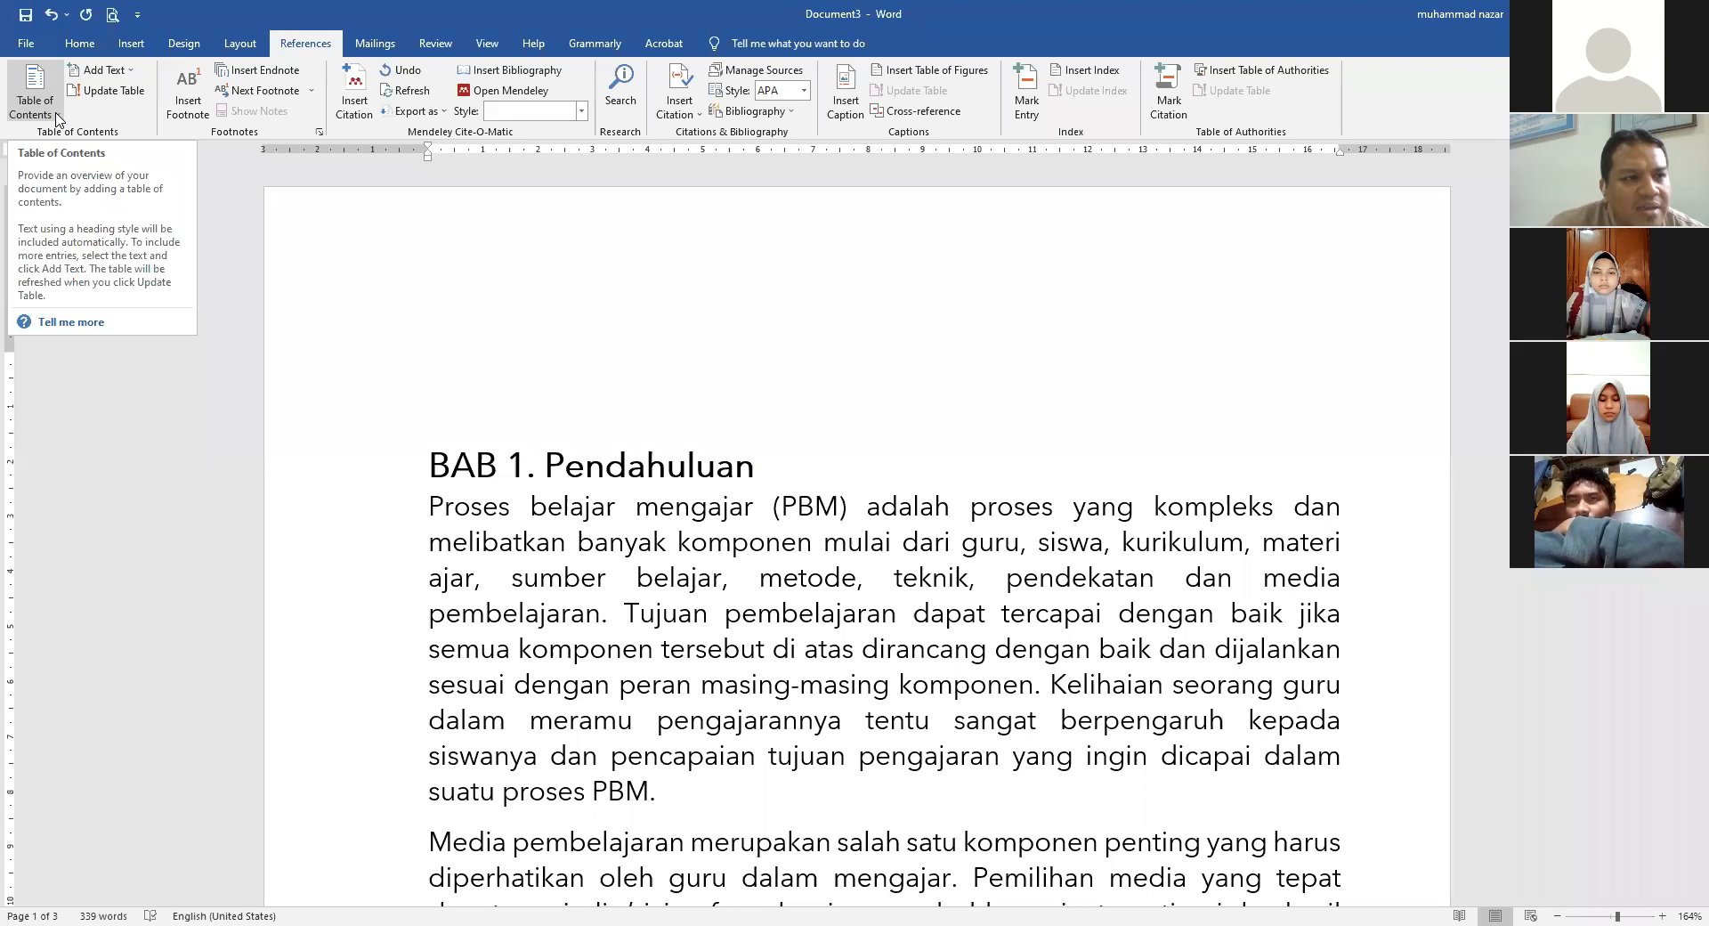
left_click(35, 98)
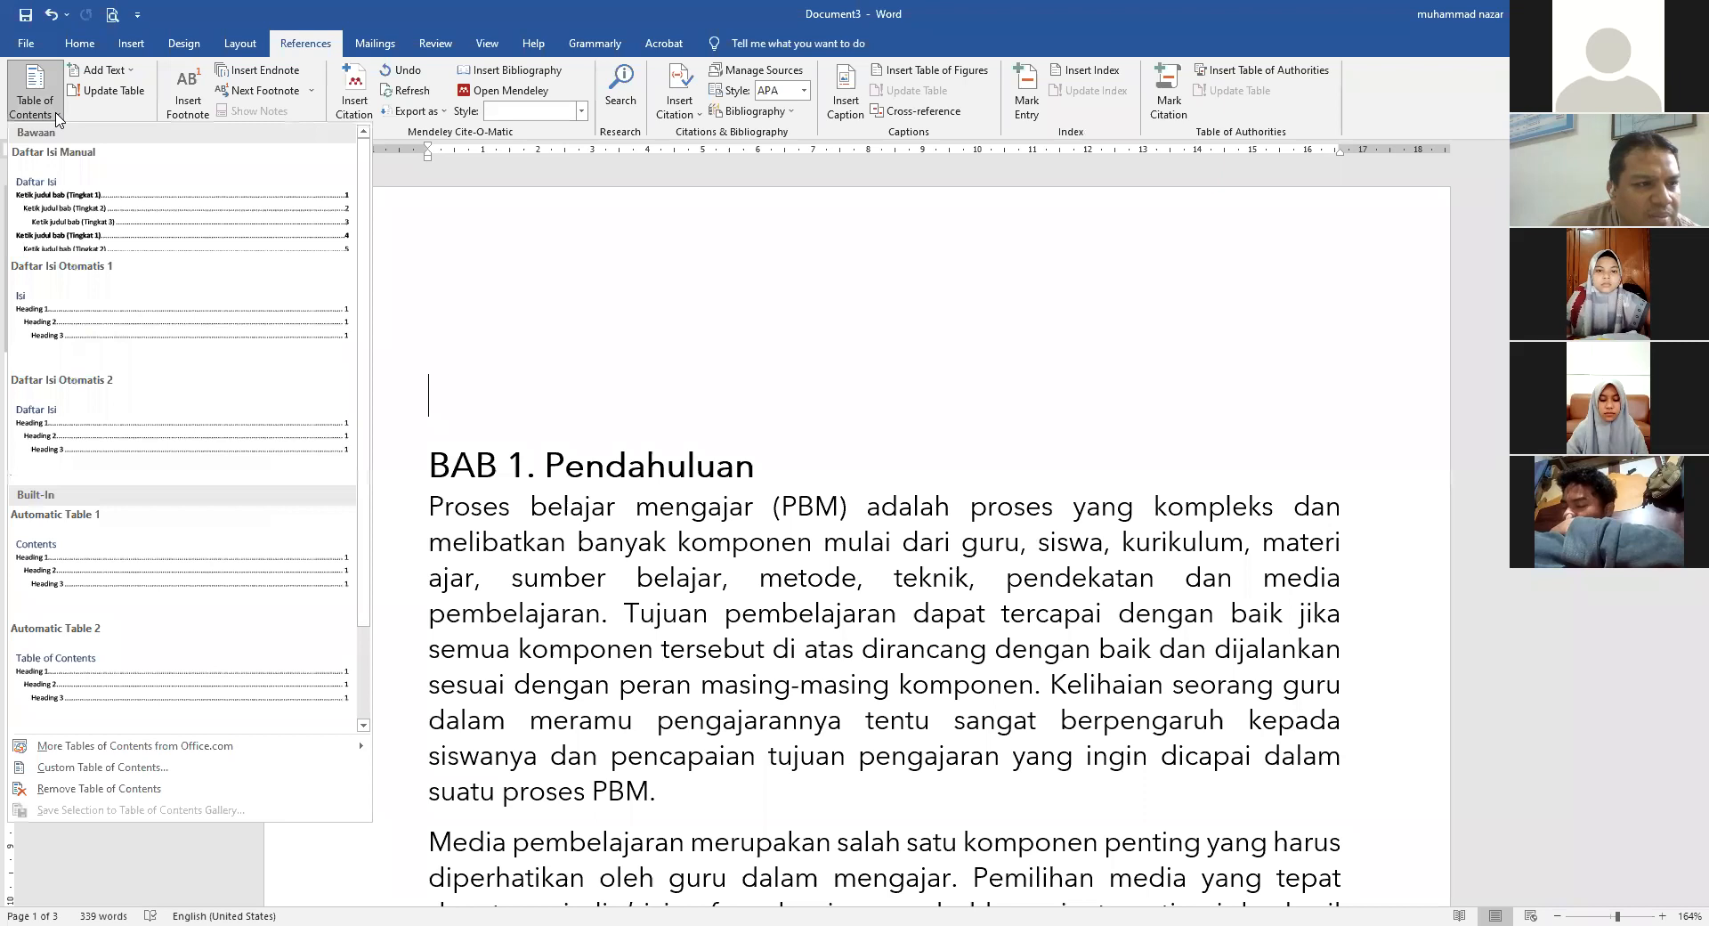
left_click(55, 212)
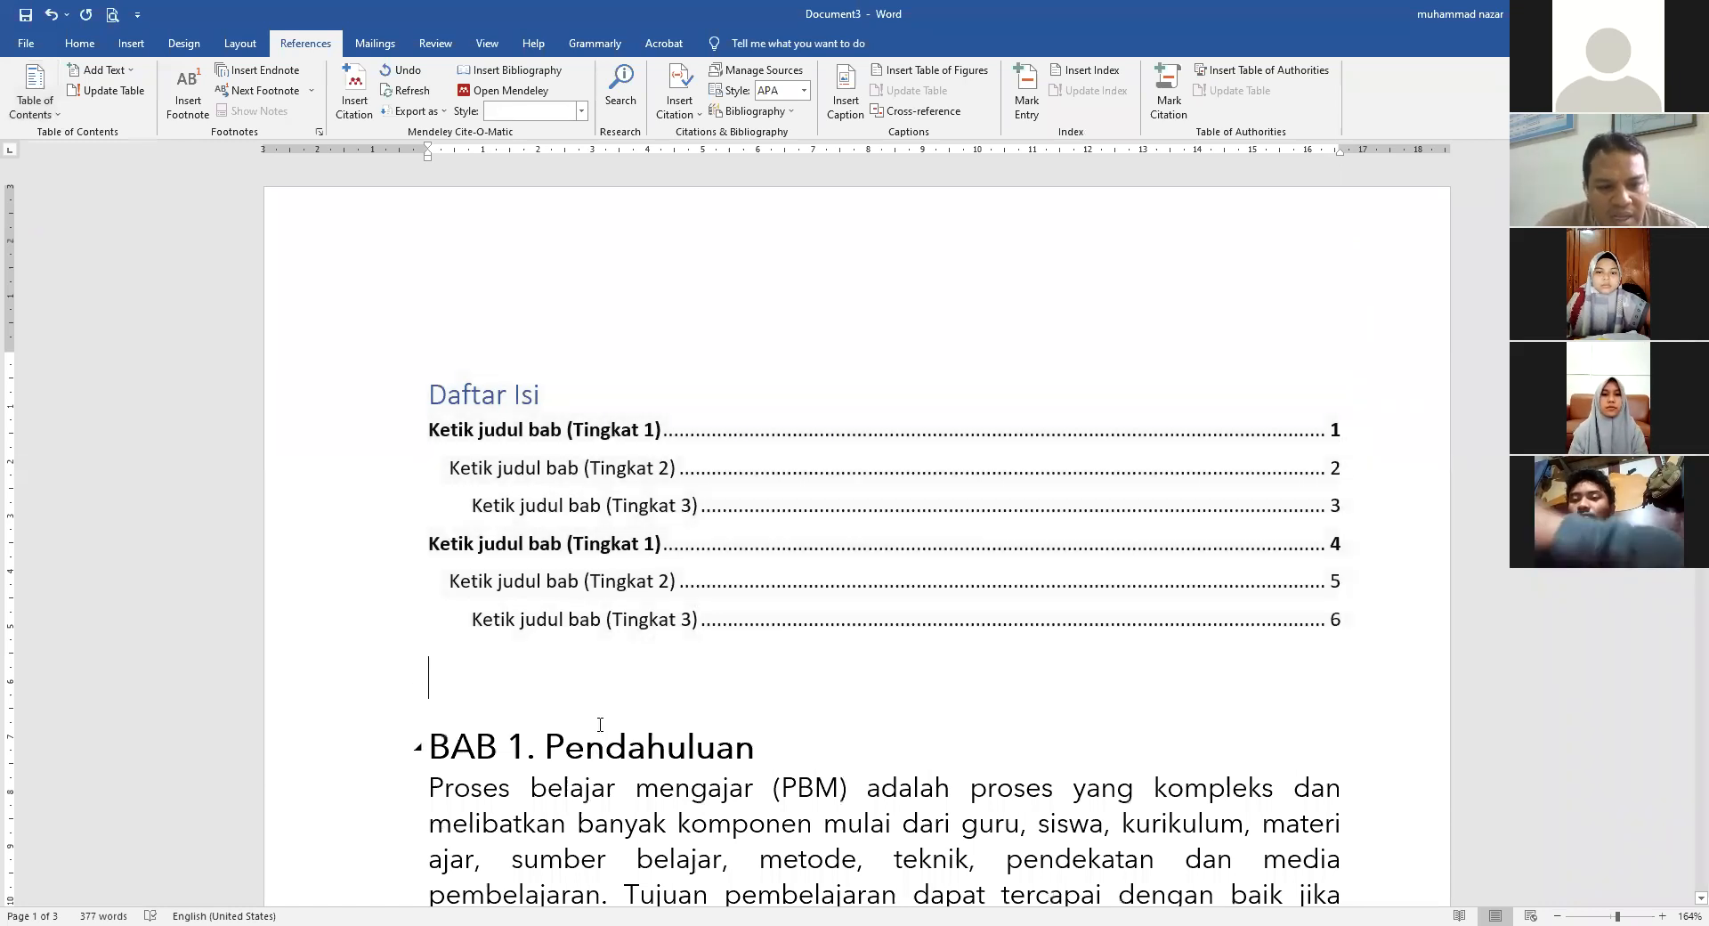
- Insert a run of empty paragraphs between the manual table of contents and the BAB 1 heading to move the chapter down
key("Return")
key("Return")
key("Return")
key("Return")
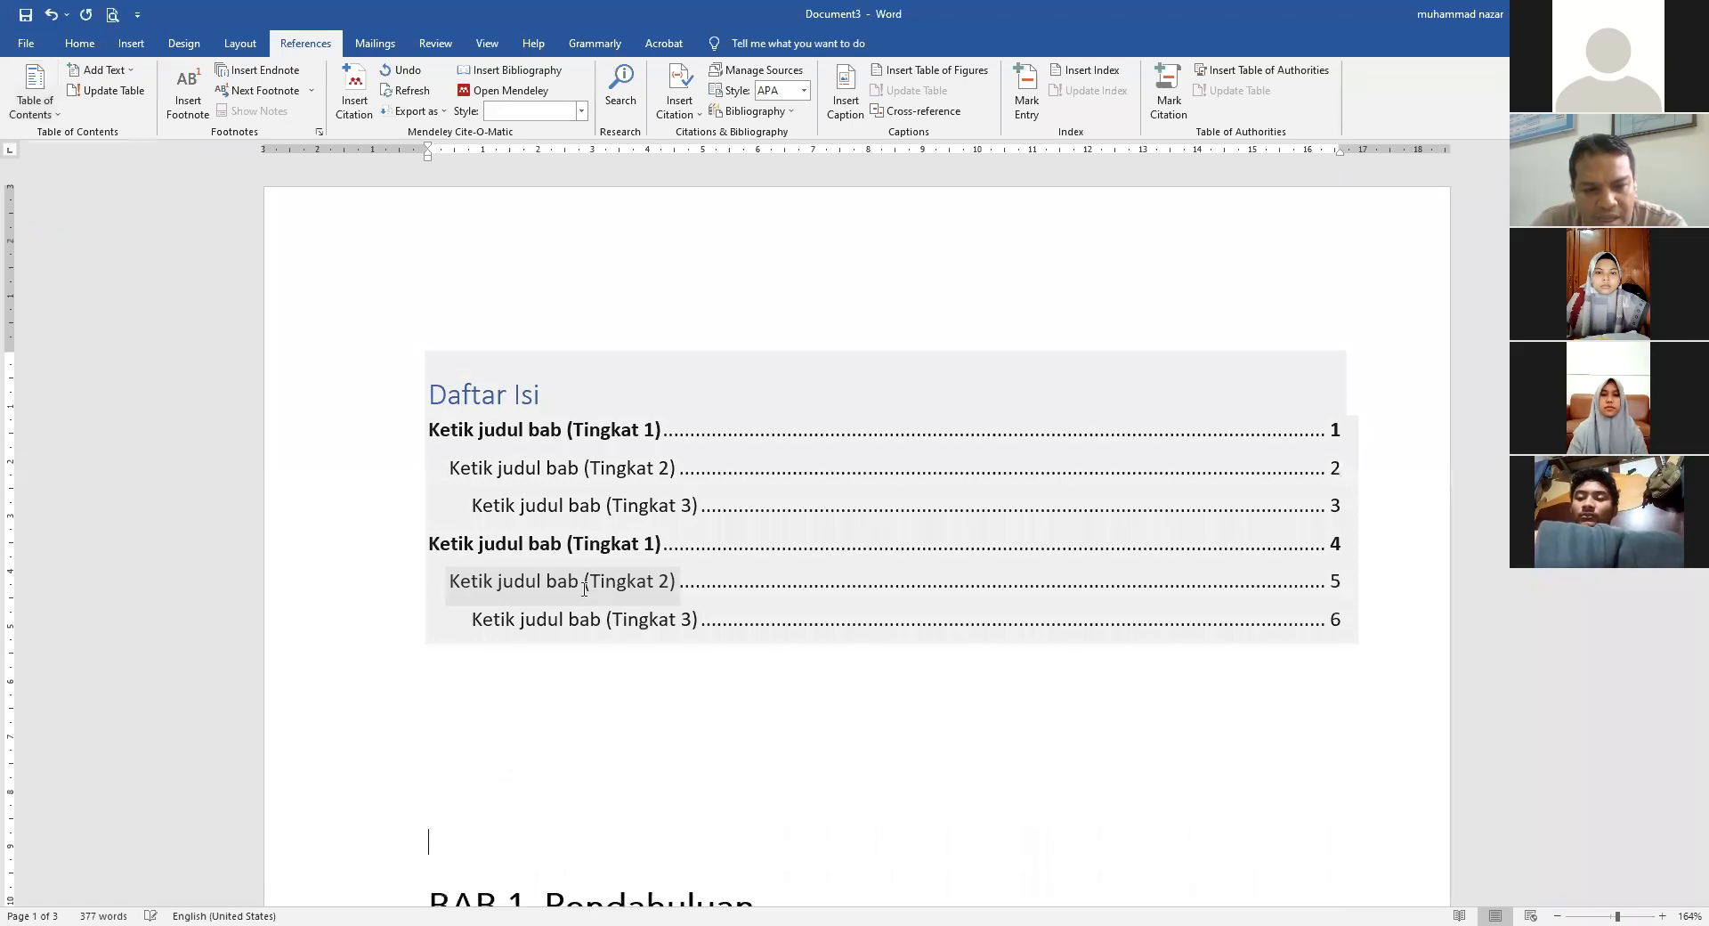
key("Return")
key("Return")
key("Return")
key("Return")
key("Return")
key("Return")
key("Return")
key("Return")
key("Return")
key("Return")
key("Return")
key("Return")
key("Return")
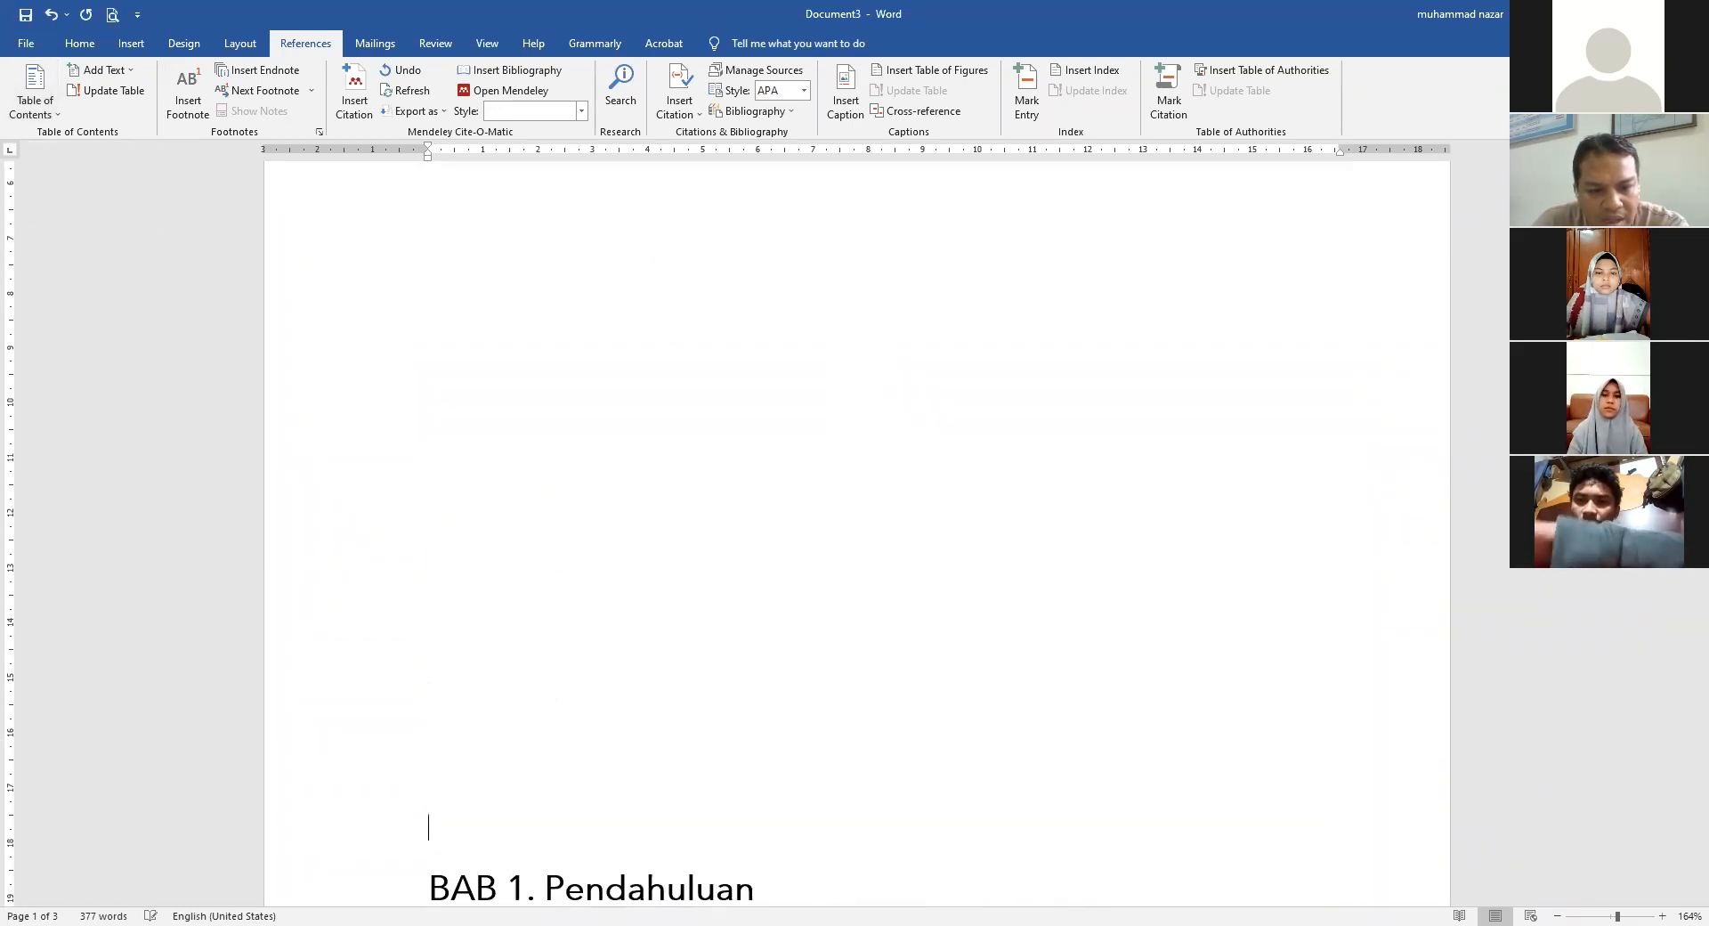
scroll(722, 442, "up", 6)
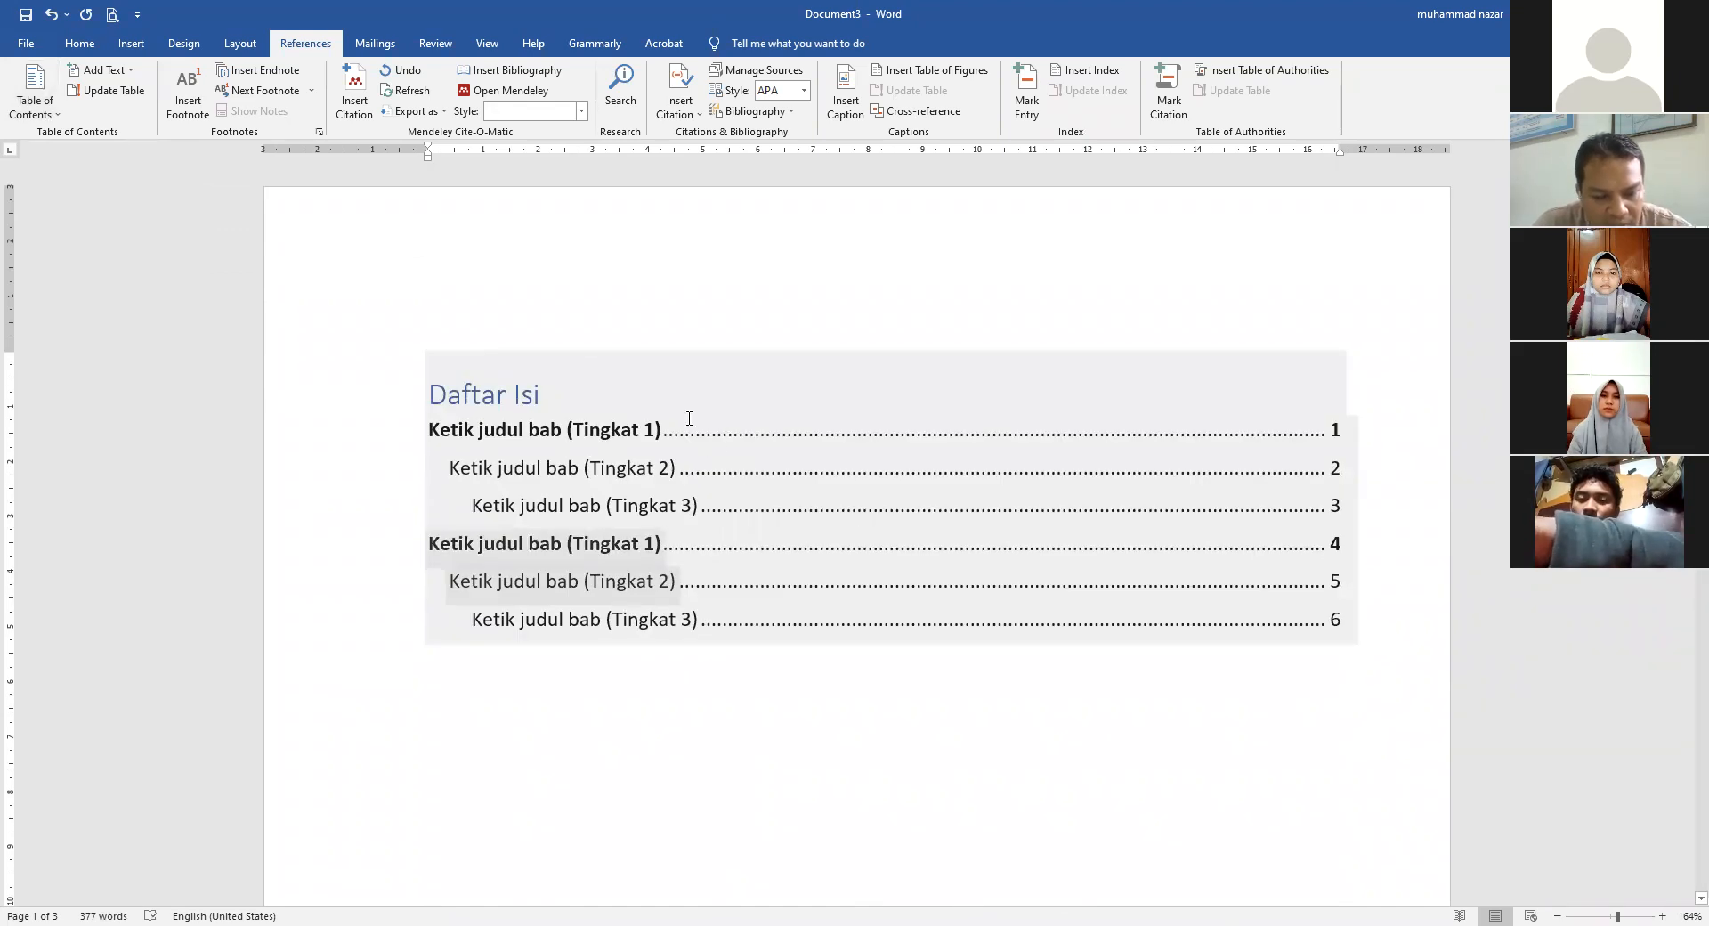
- Undo the added empty paragraphs and the manual table of contents, keeping the blank line above BAB 1
key("Return")
scroll(688, 416, "up", 5)
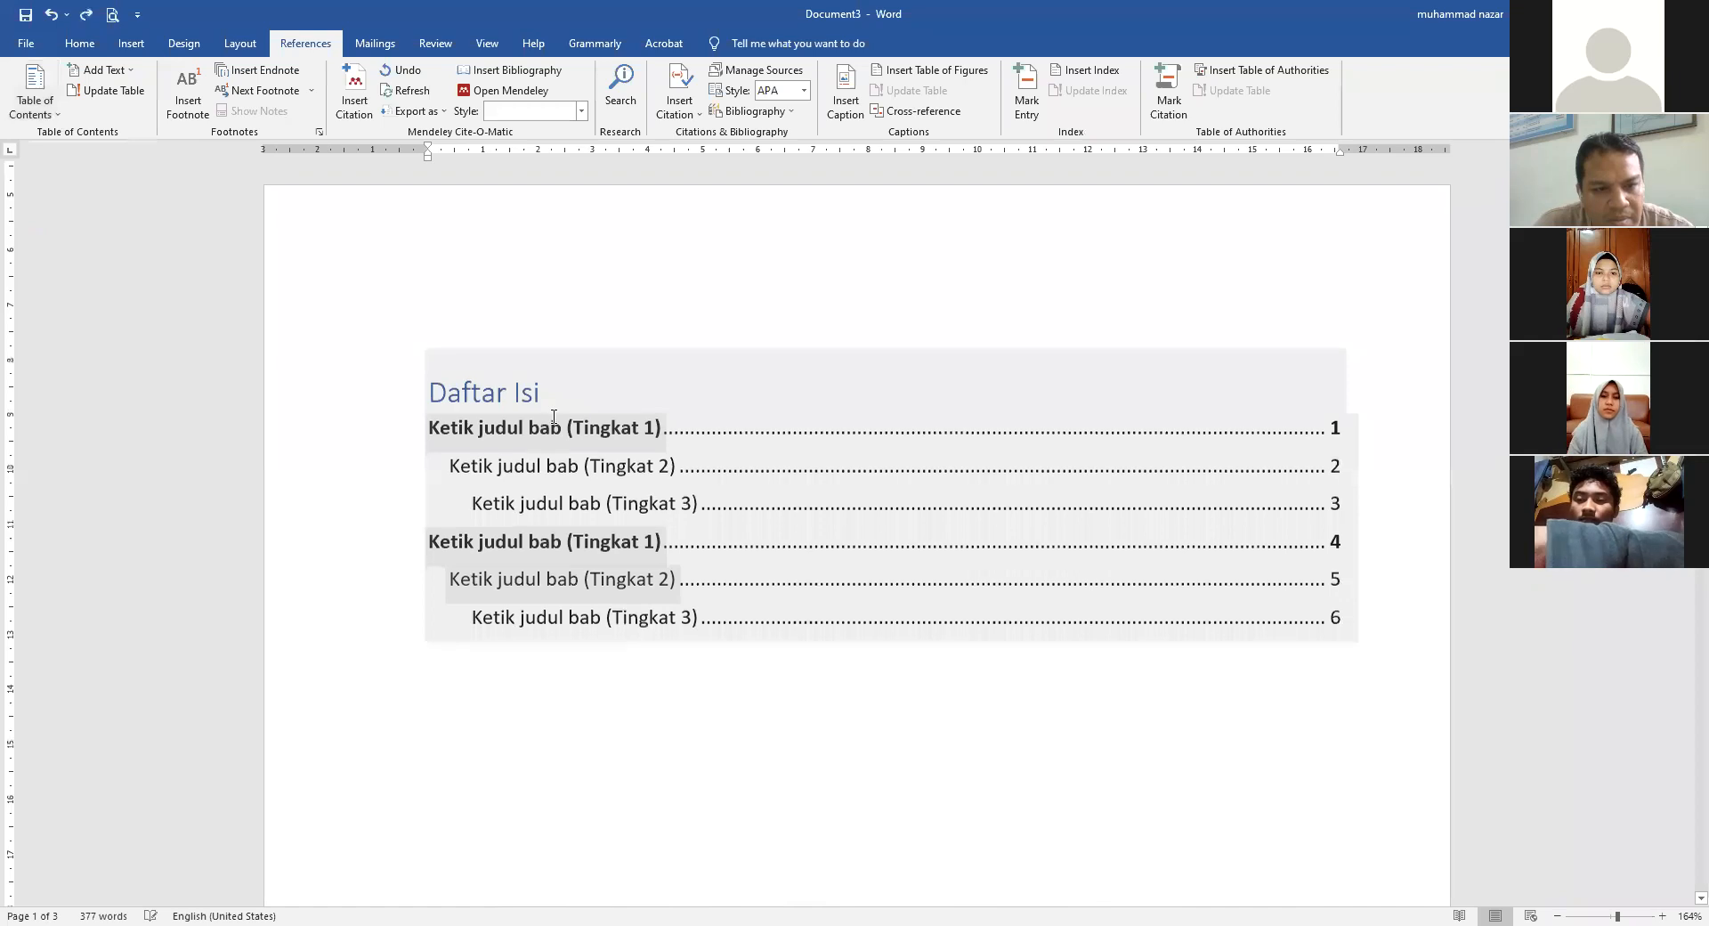
key("Return")
scroll(554, 416, "up", 5)
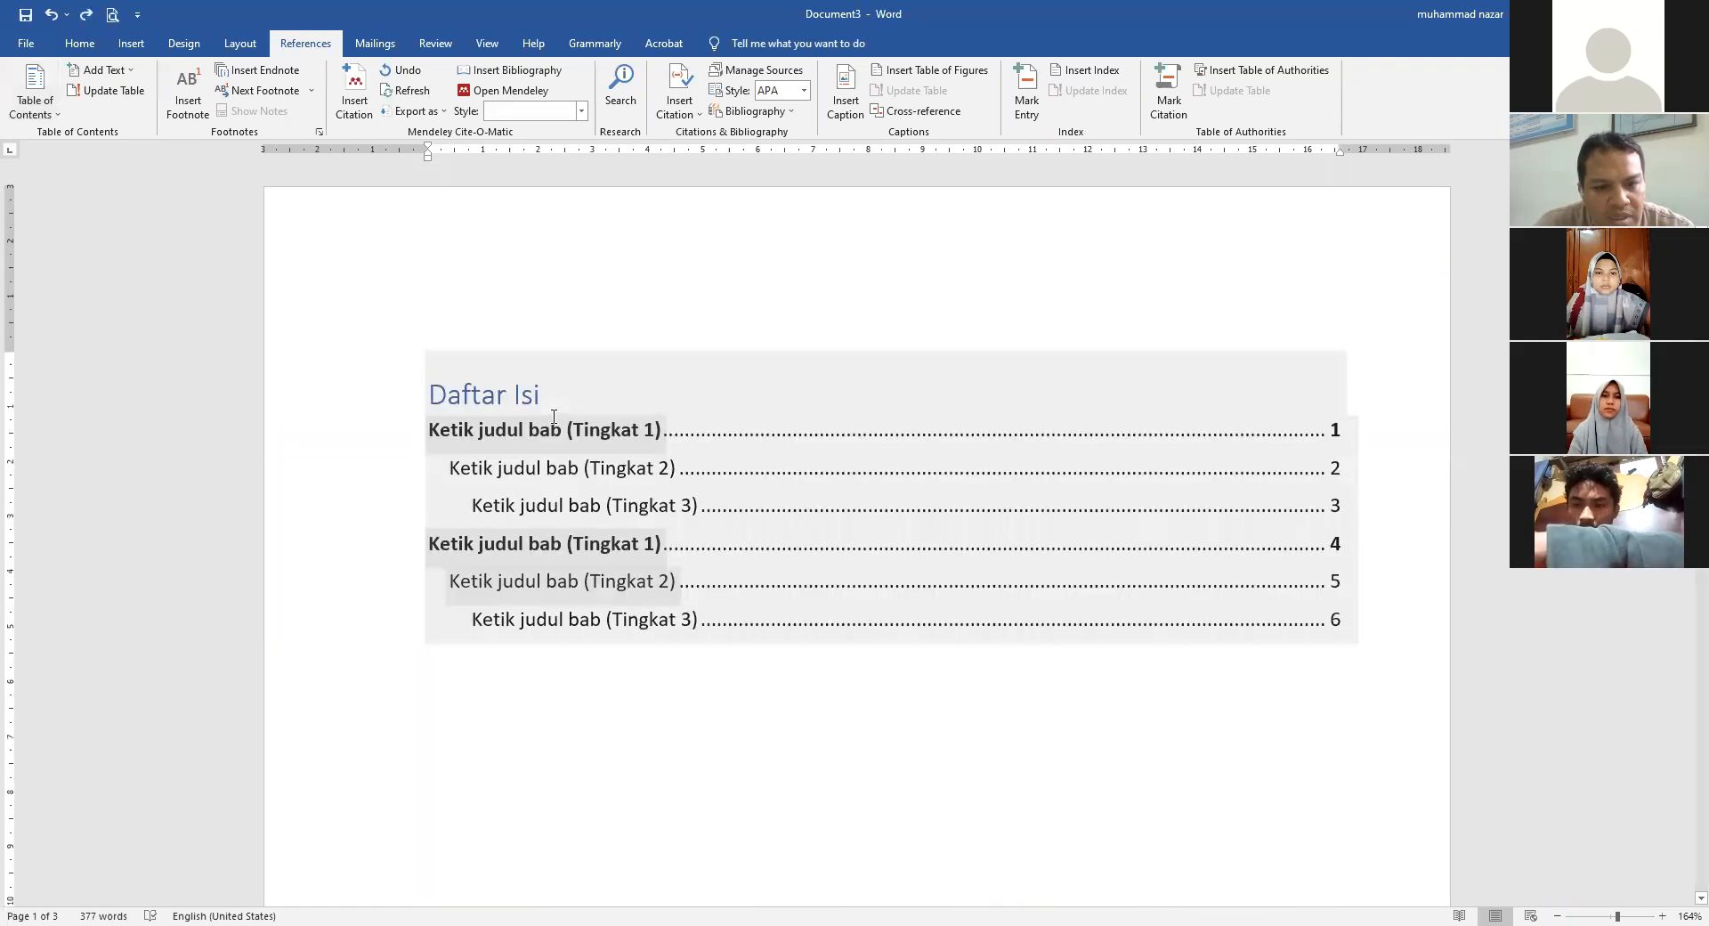
key("BackSpace")
key("BackSpace")
key("BackSpace")
key("BackSpace")
key("BackSpace")
key("BackSpace")
key("BackSpace")
key("BackSpace")
key("BackSpace")
key("BackSpace")
key("BackSpace")
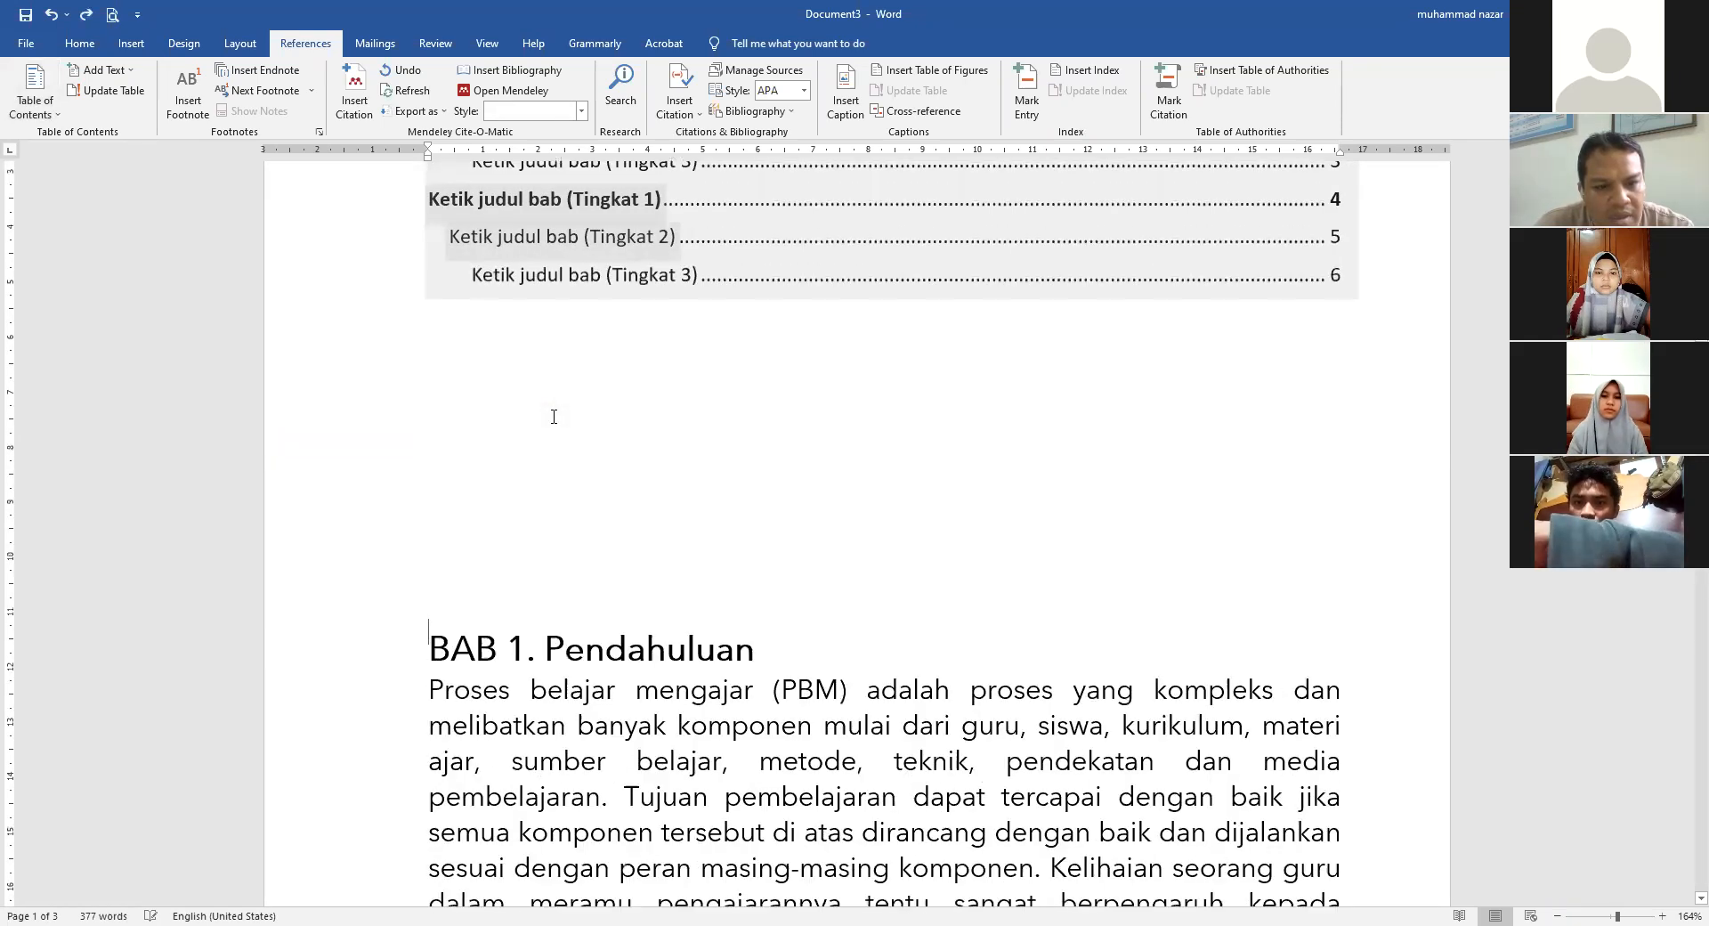
key("BackSpace")
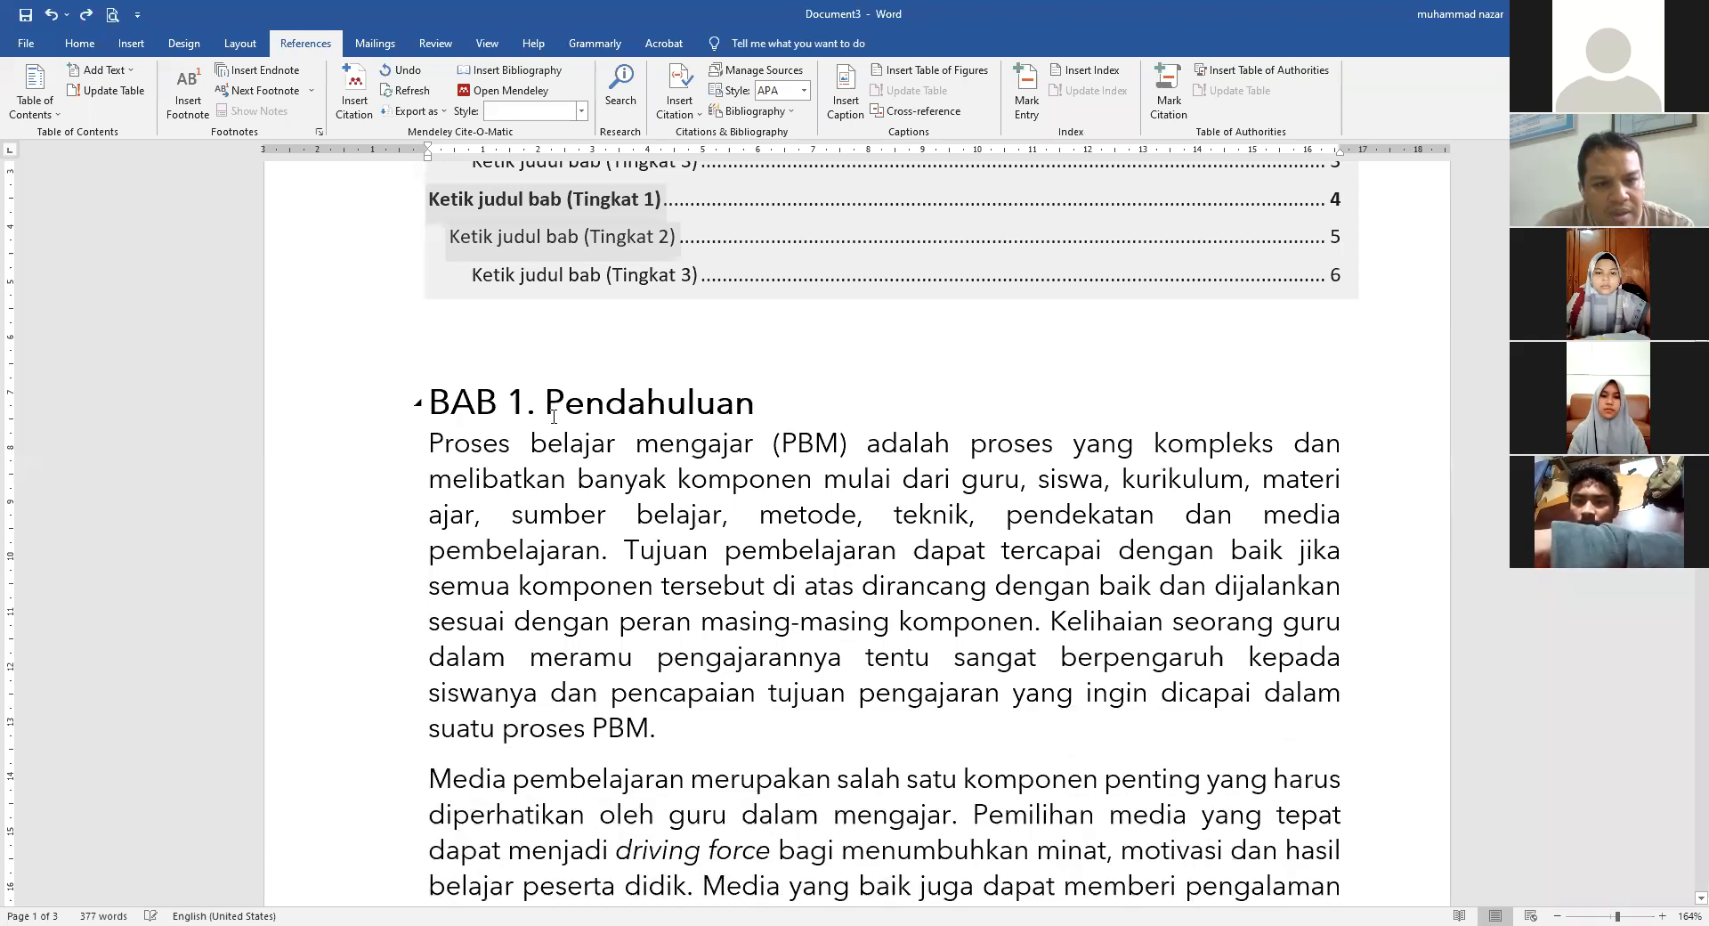
key("BackSpace")
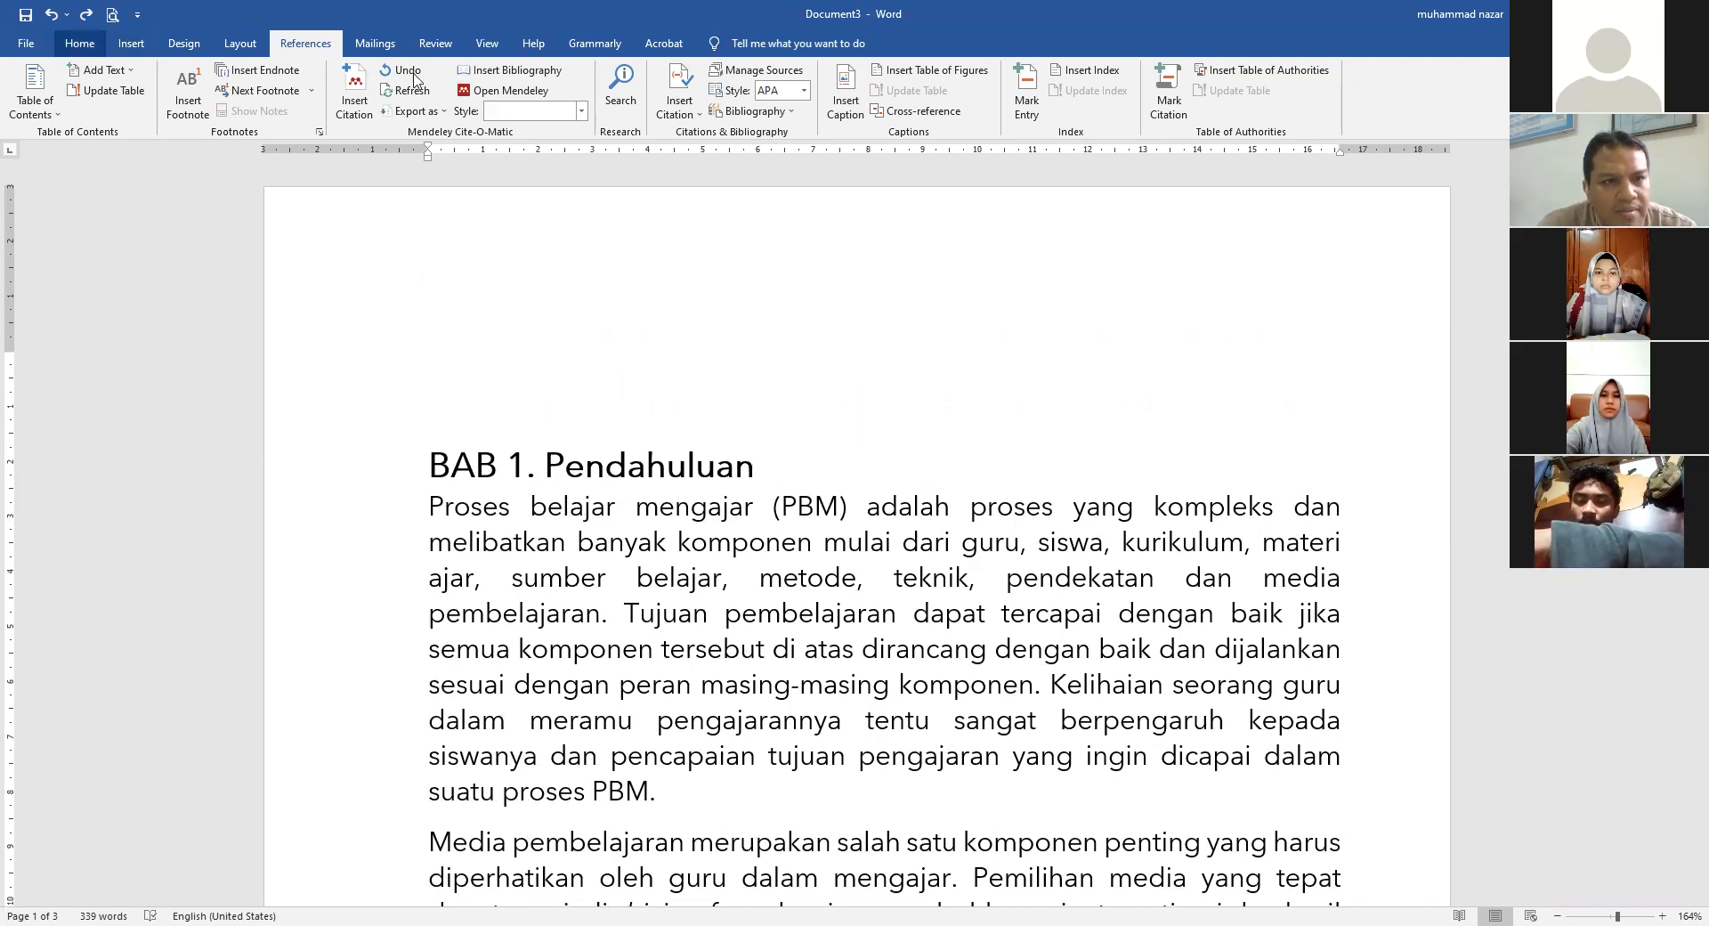
- Apply the Normal style to the empty paragraph above BAB 1 and insert the automatic table of contents "Daftar Isi Otomatis 2" there
left_click(77, 47)
left_click(672, 89)
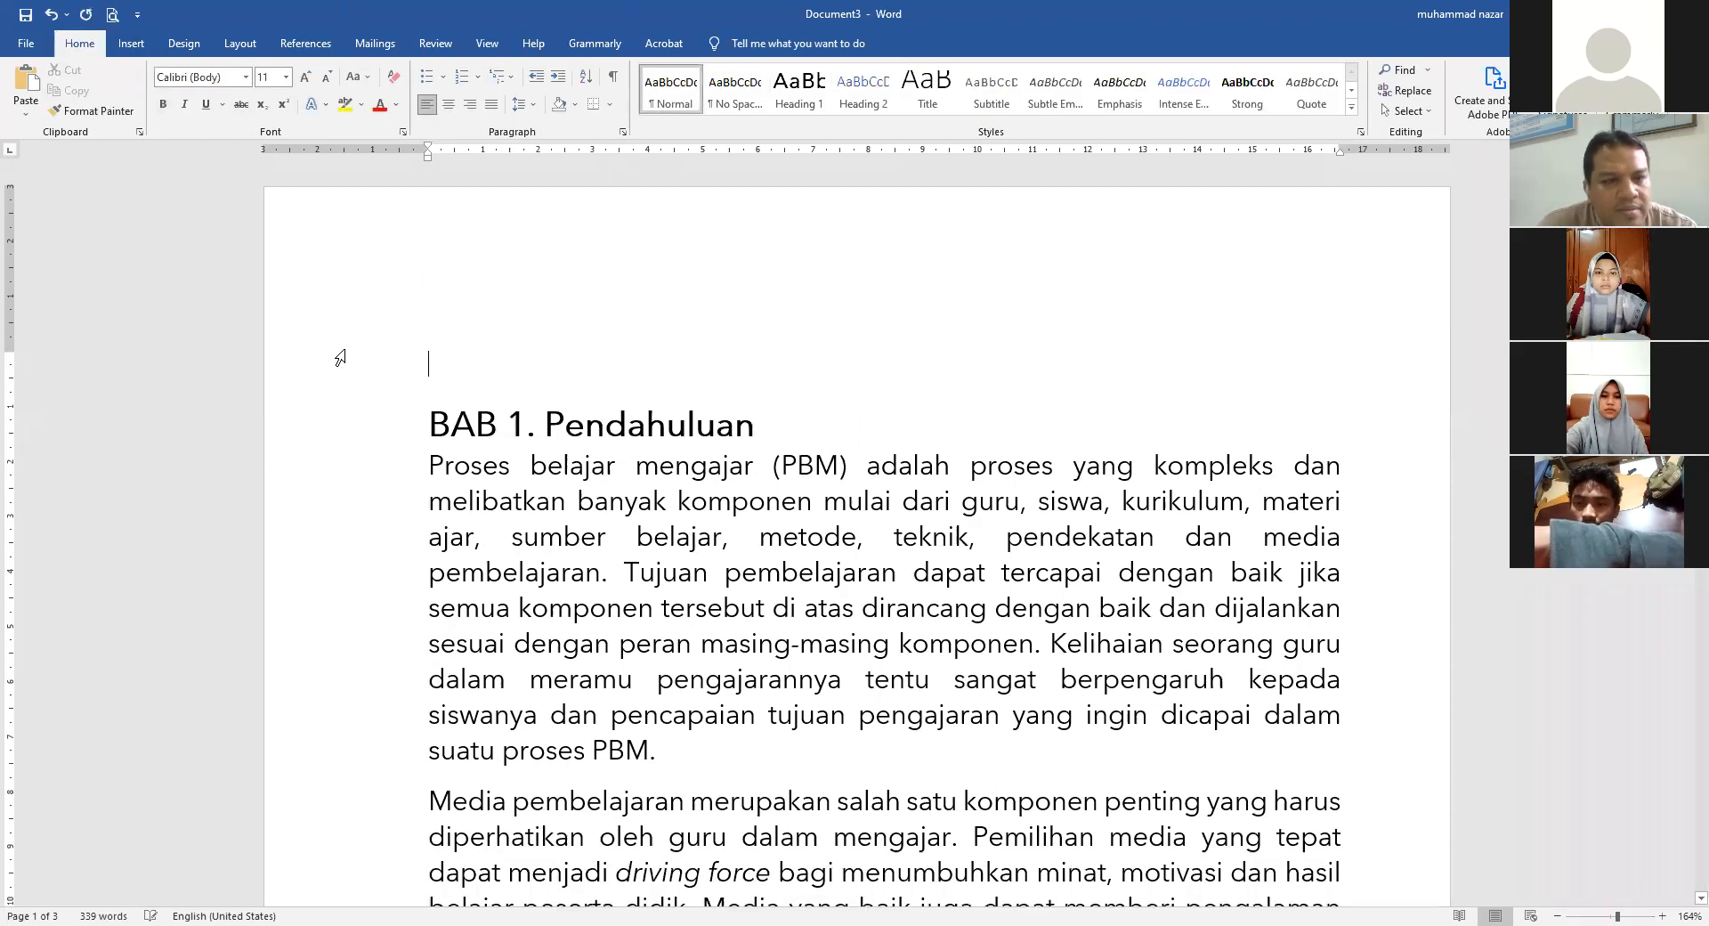
left_click(131, 44)
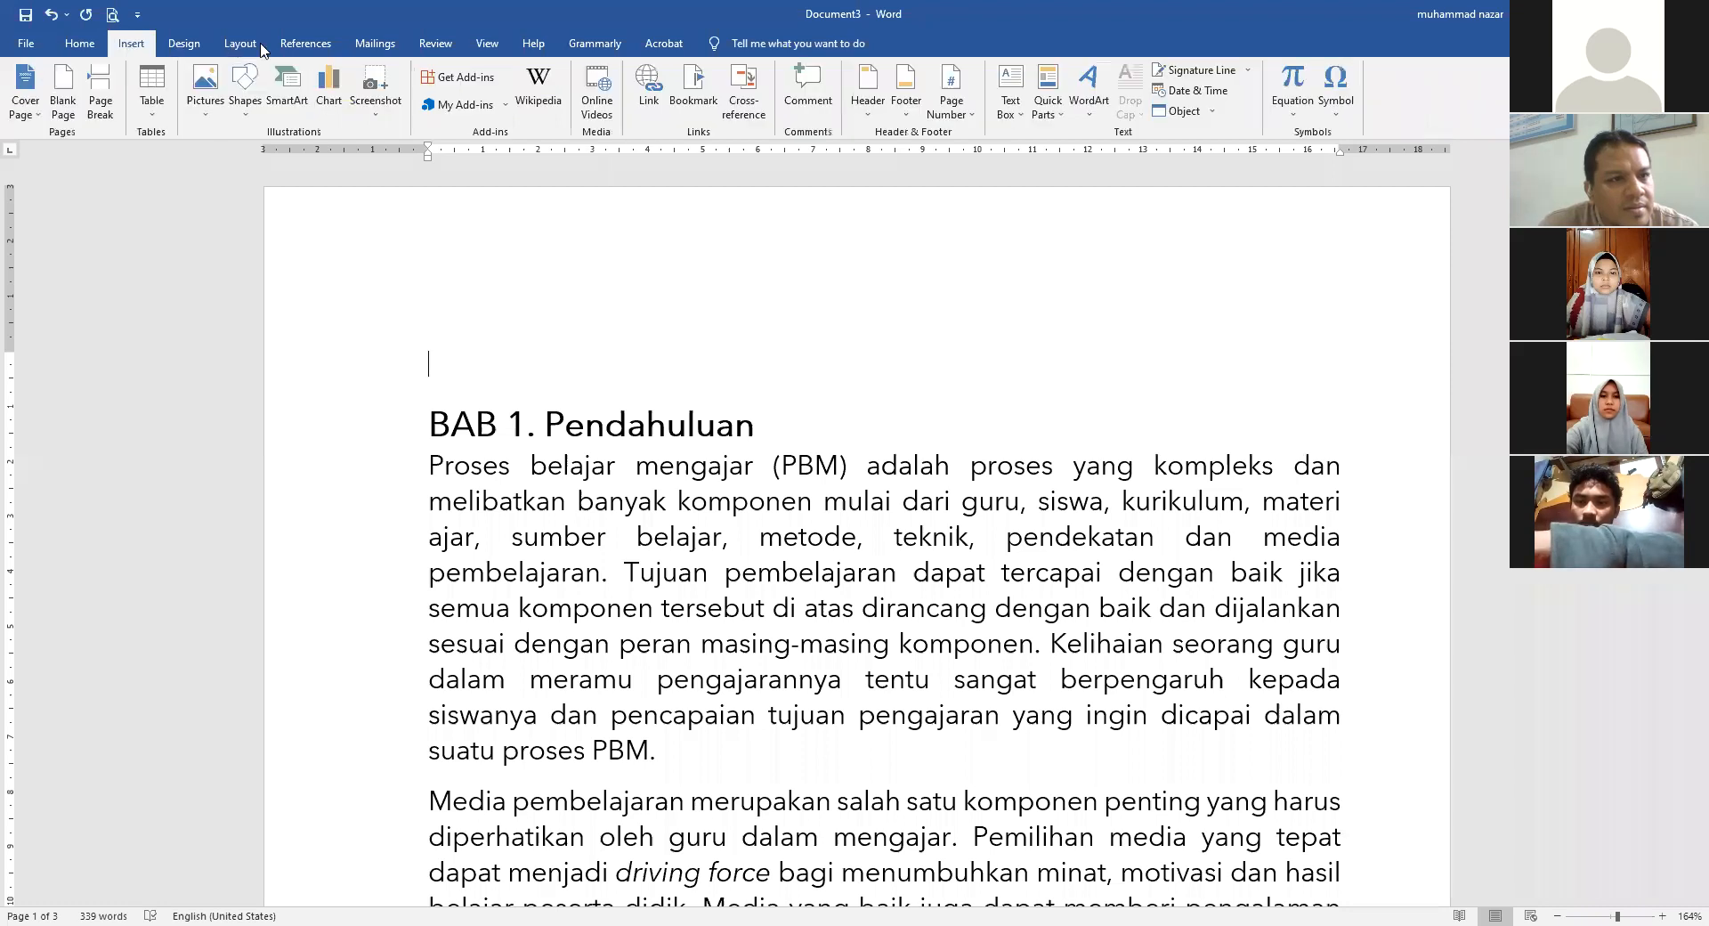
left_click(306, 44)
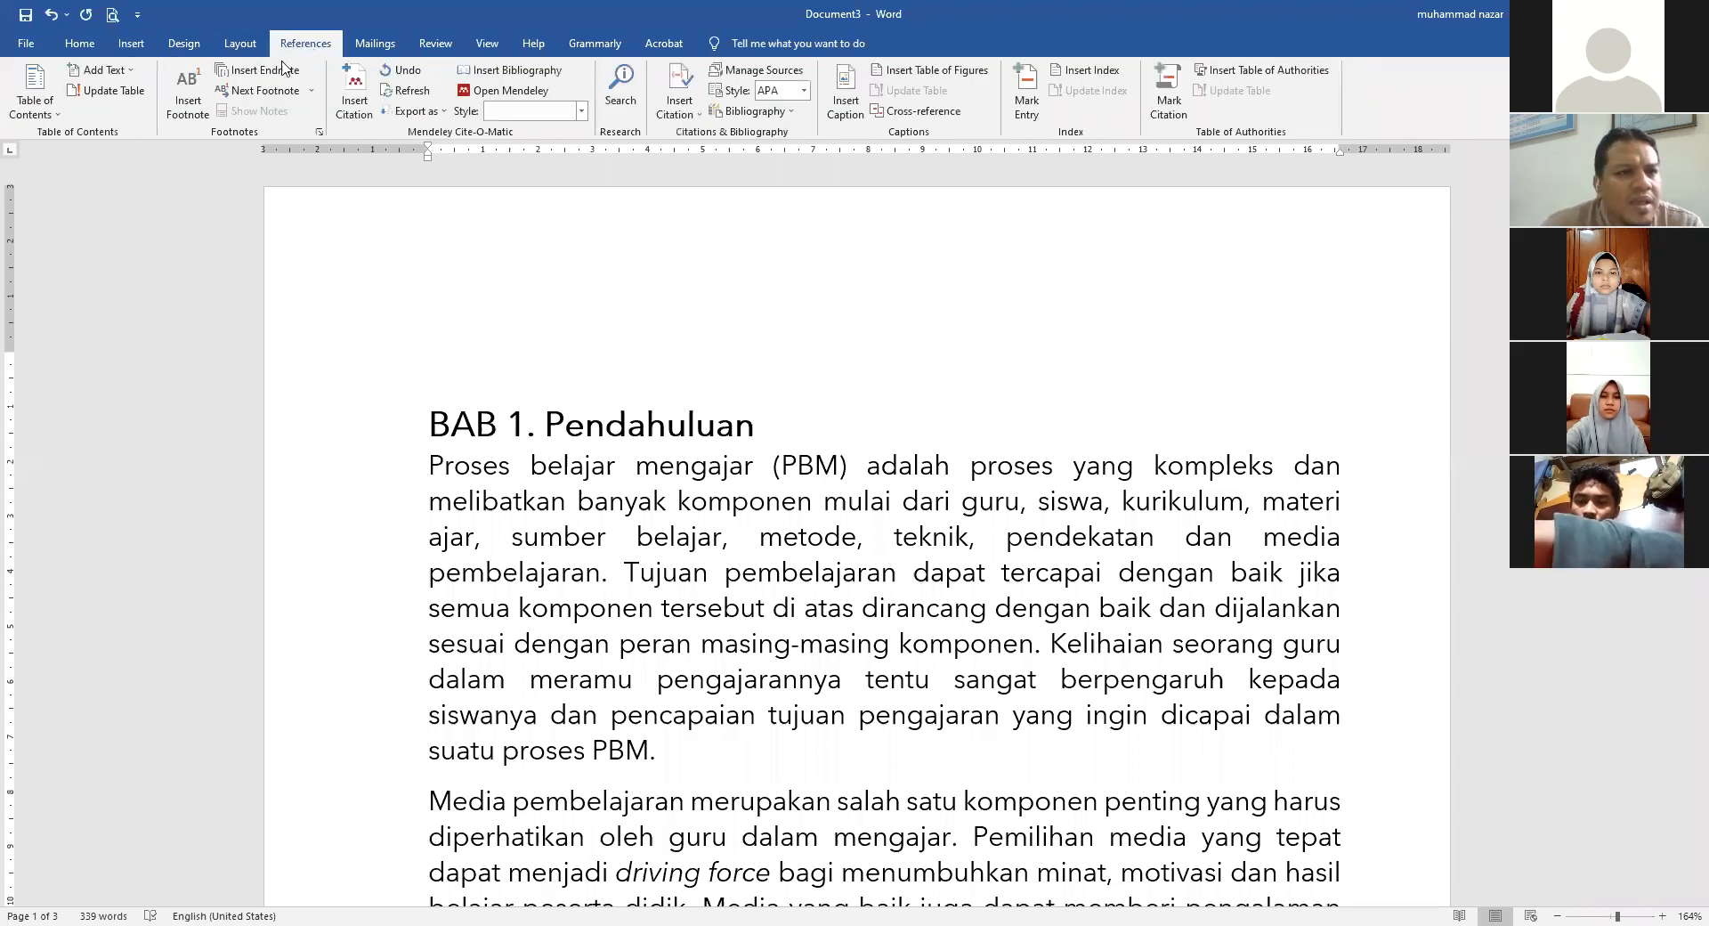
left_click(41, 118)
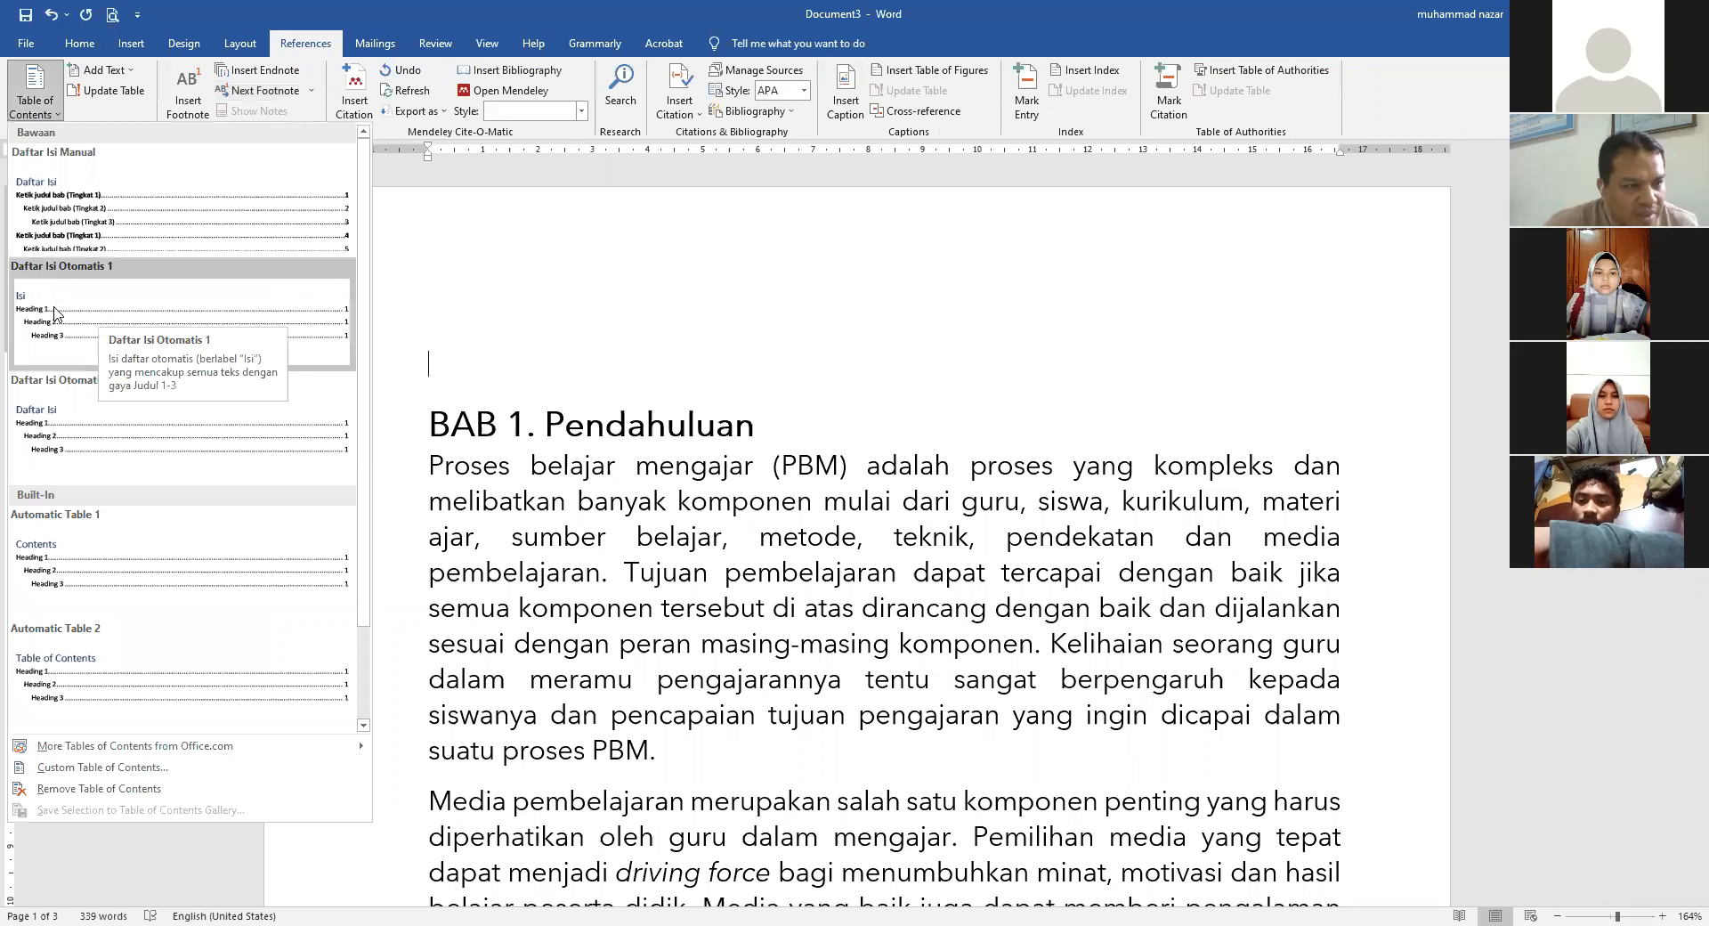
left_click(76, 437)
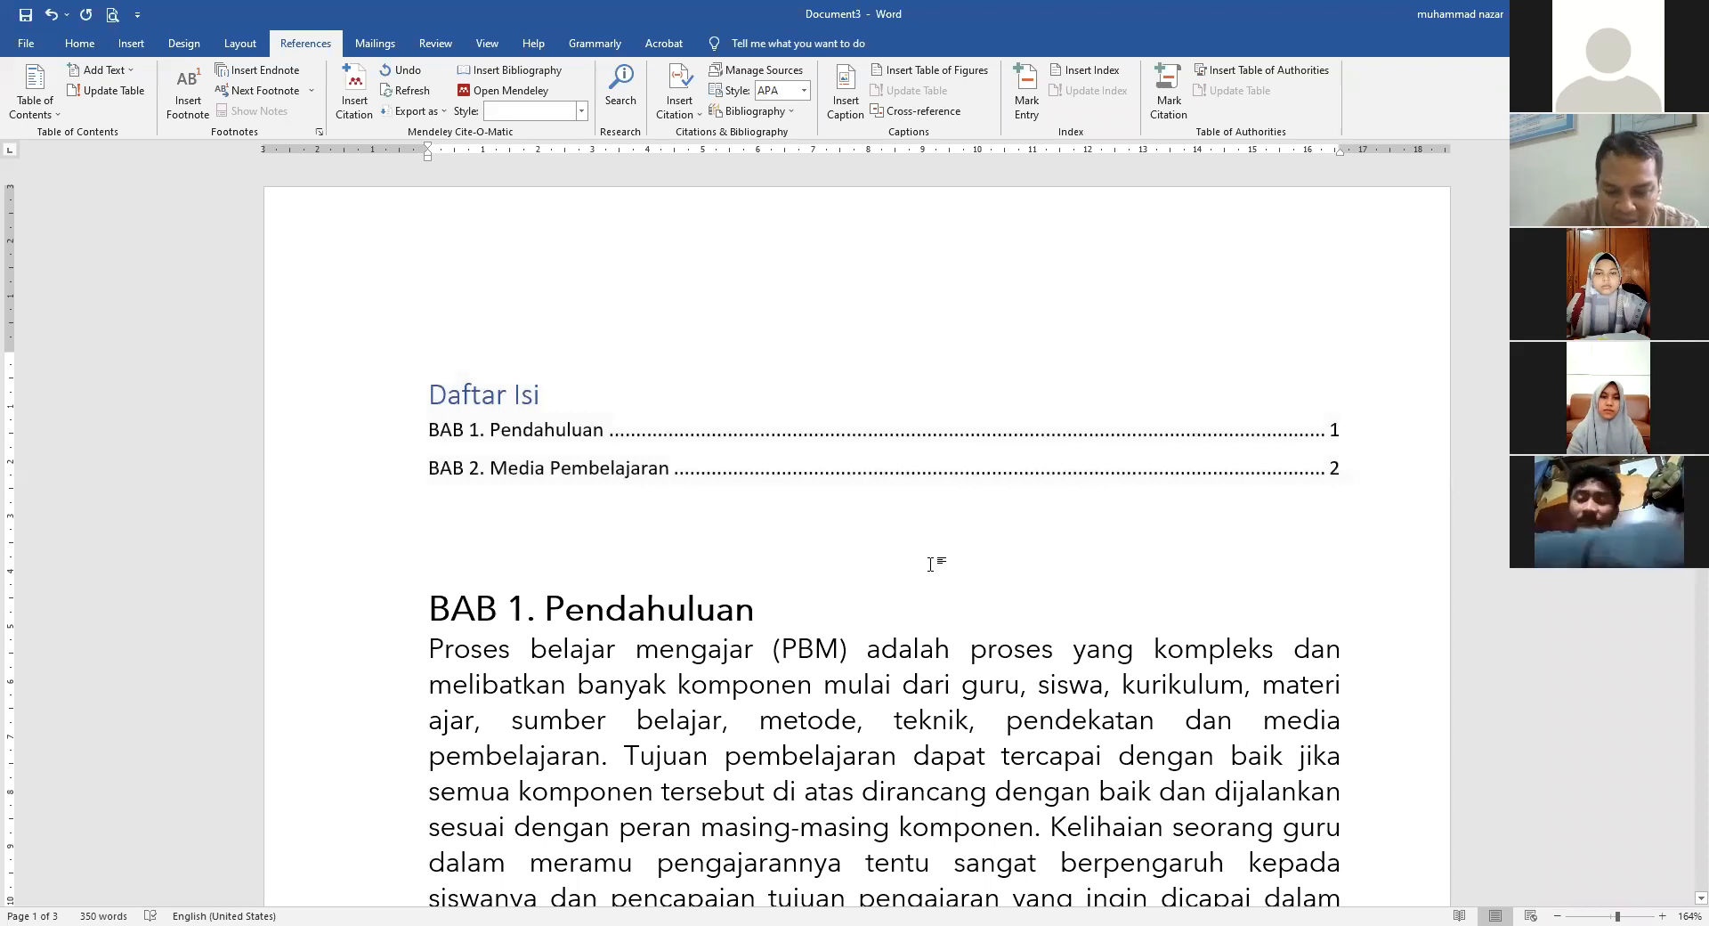
- Write a manual contents entry "BAB 1. Pendahuluan" with a dotted leader and page number 1 below the automatic table
type("BAB 1")
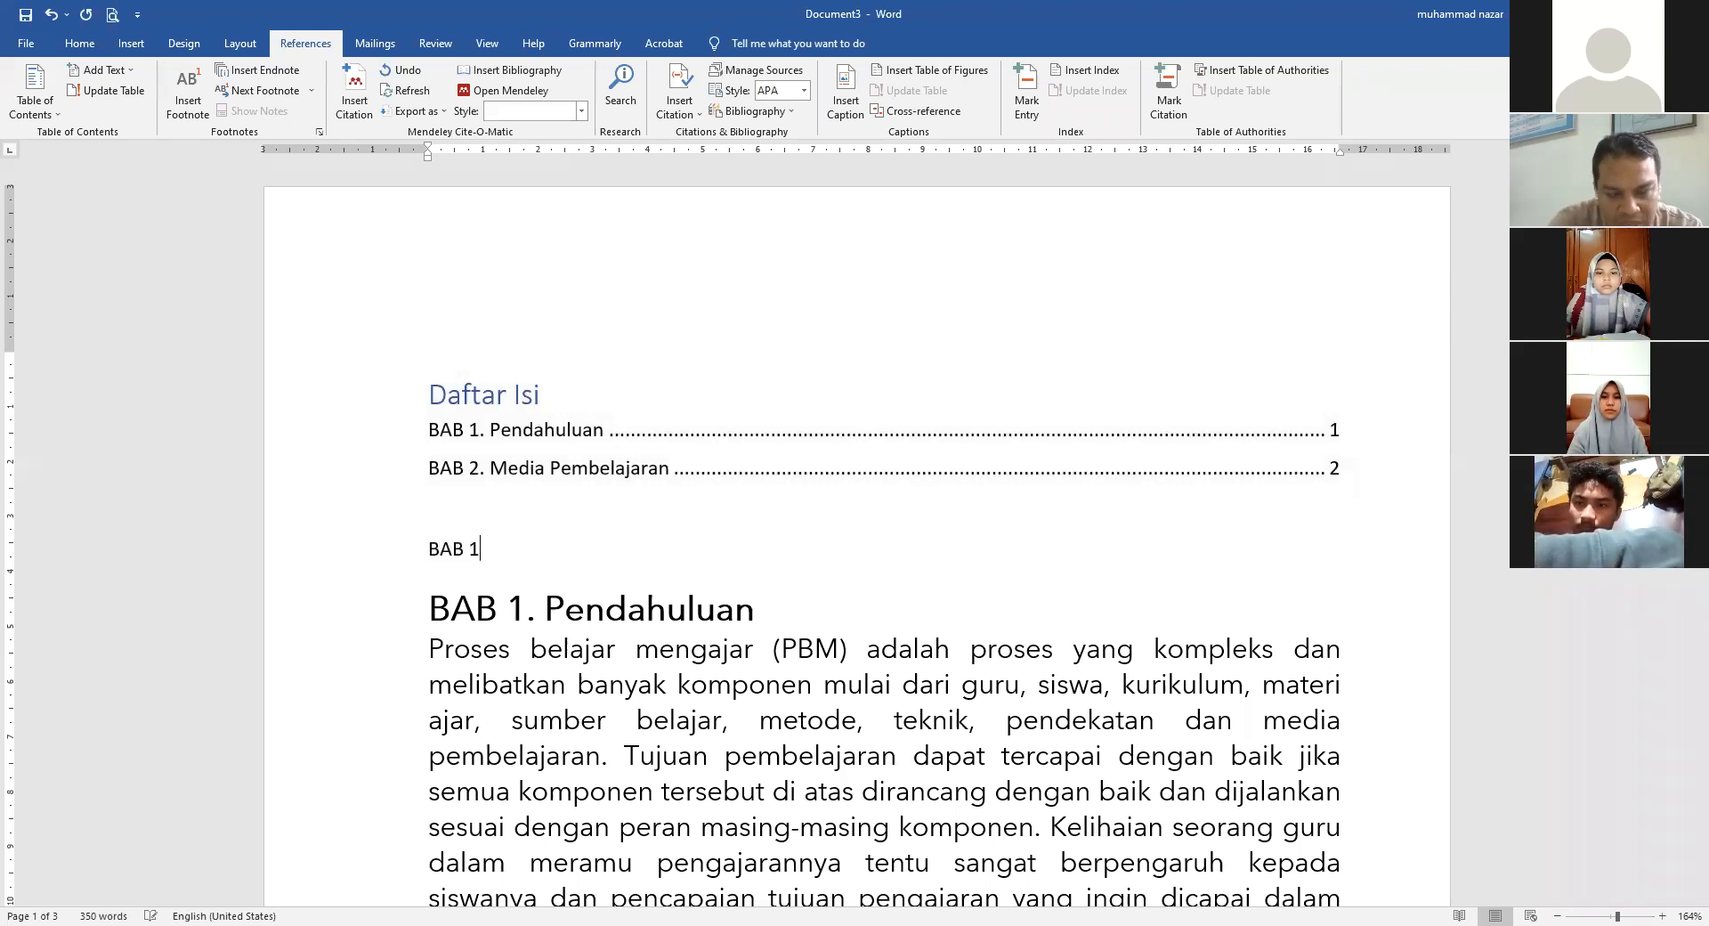
type(". Pendahuluan")
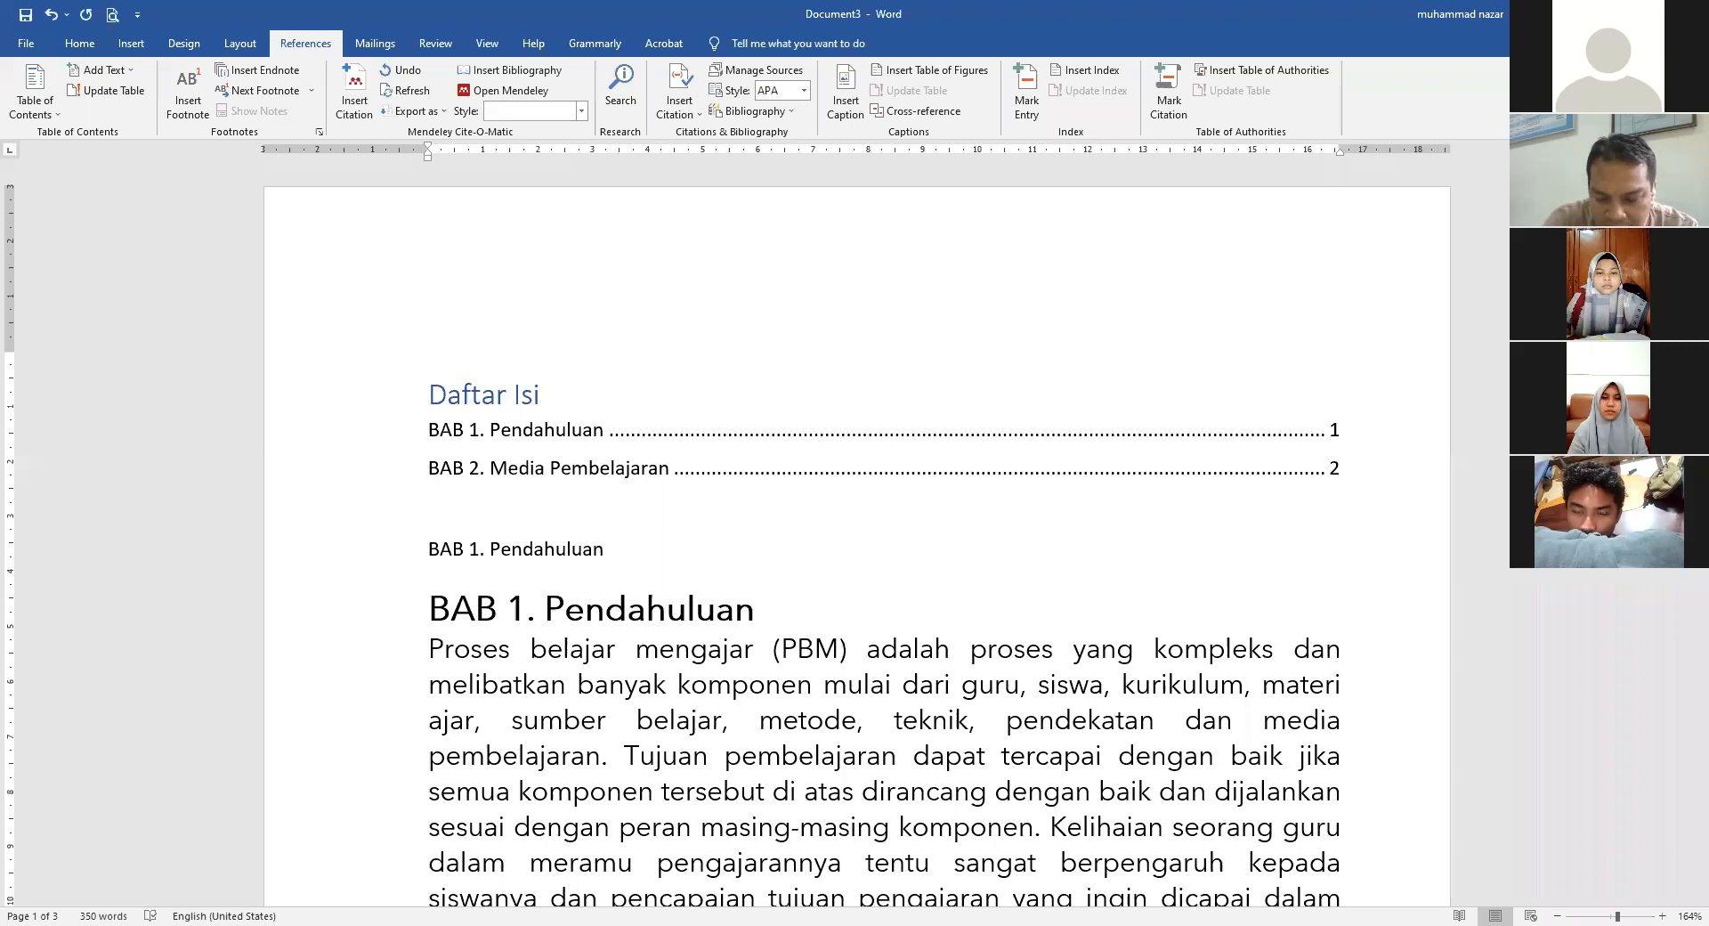
type("....................................................................................................................................")
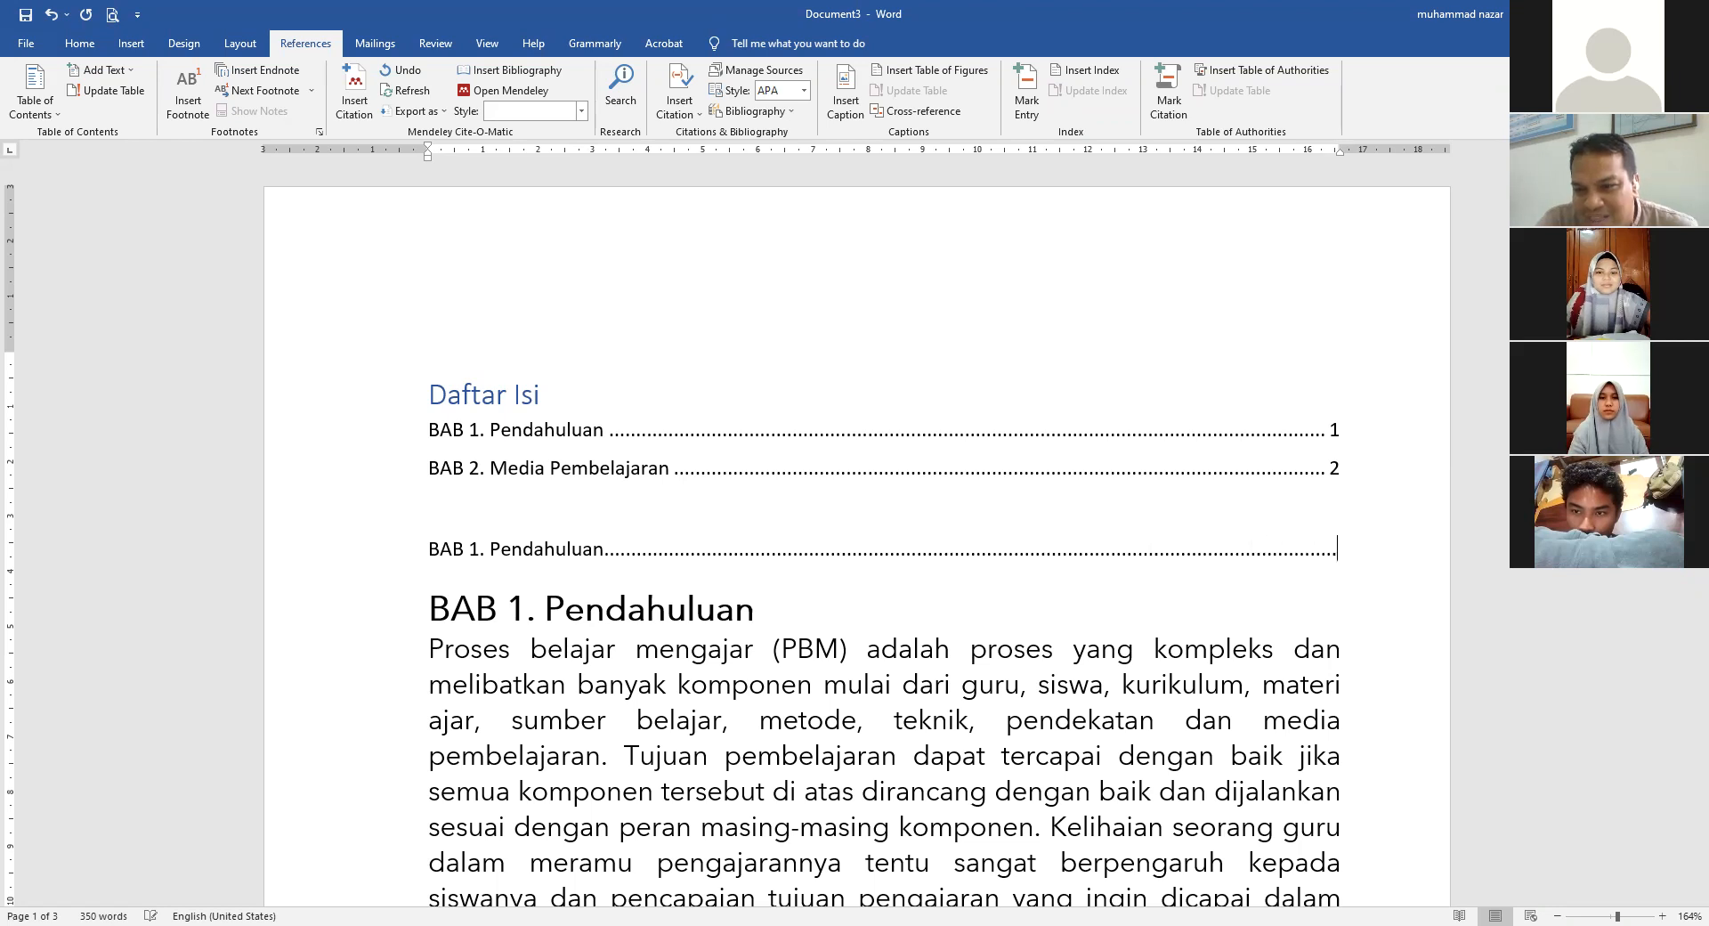
type("3")
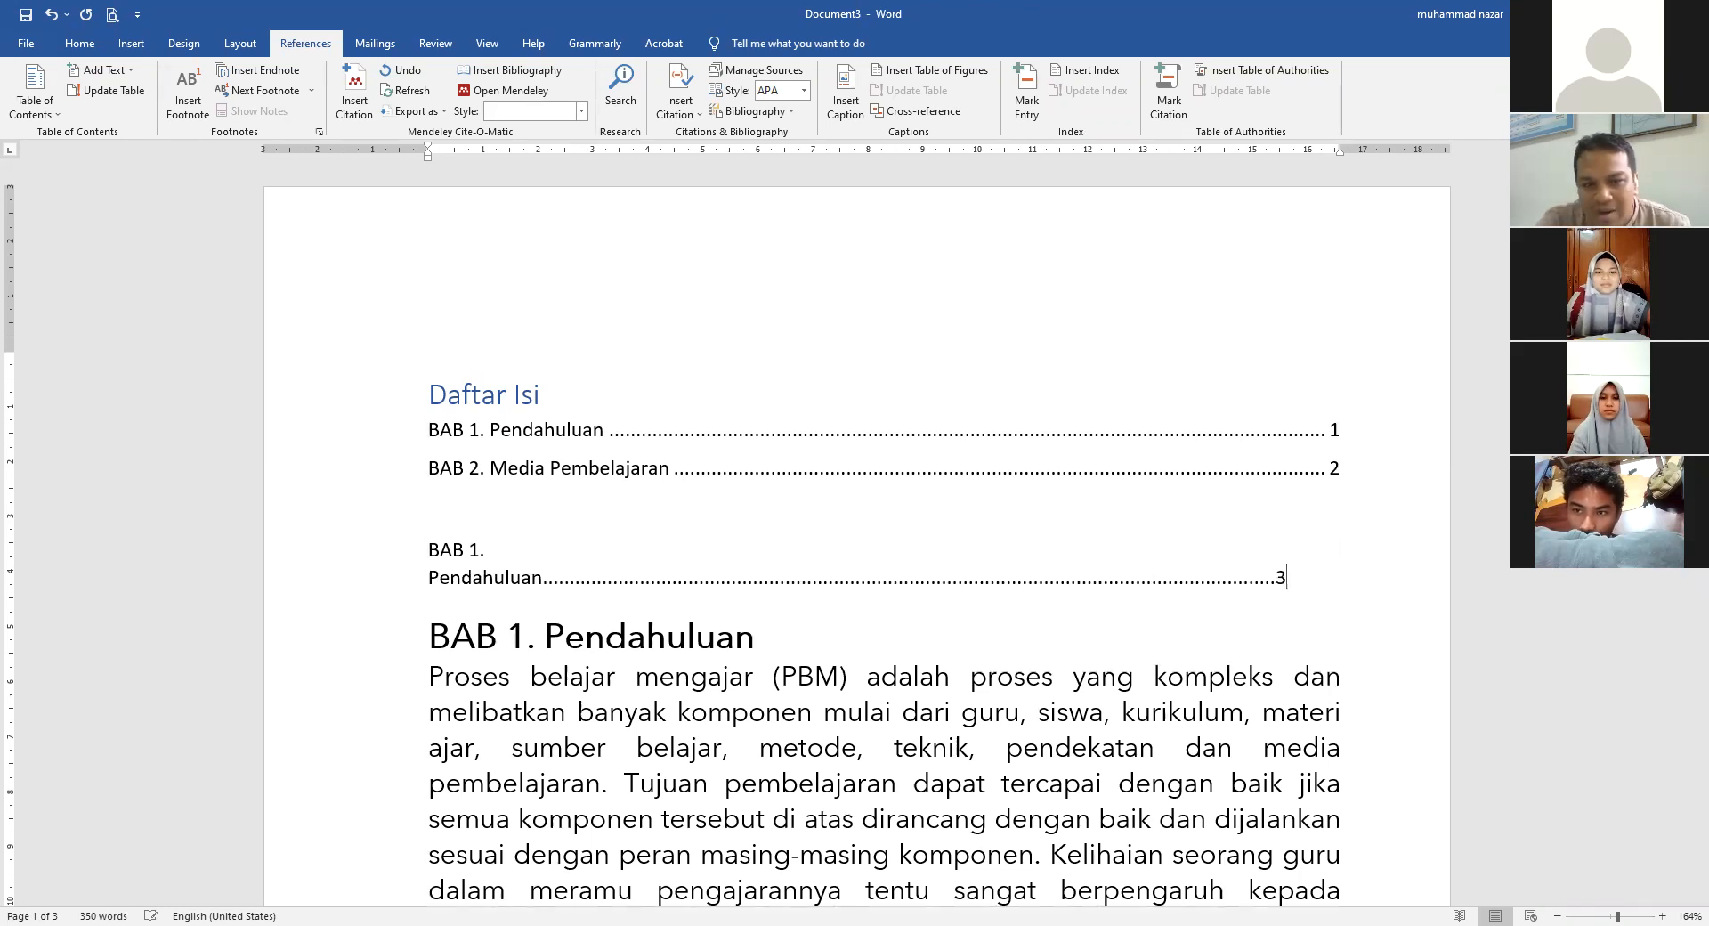
key("BackSpace")
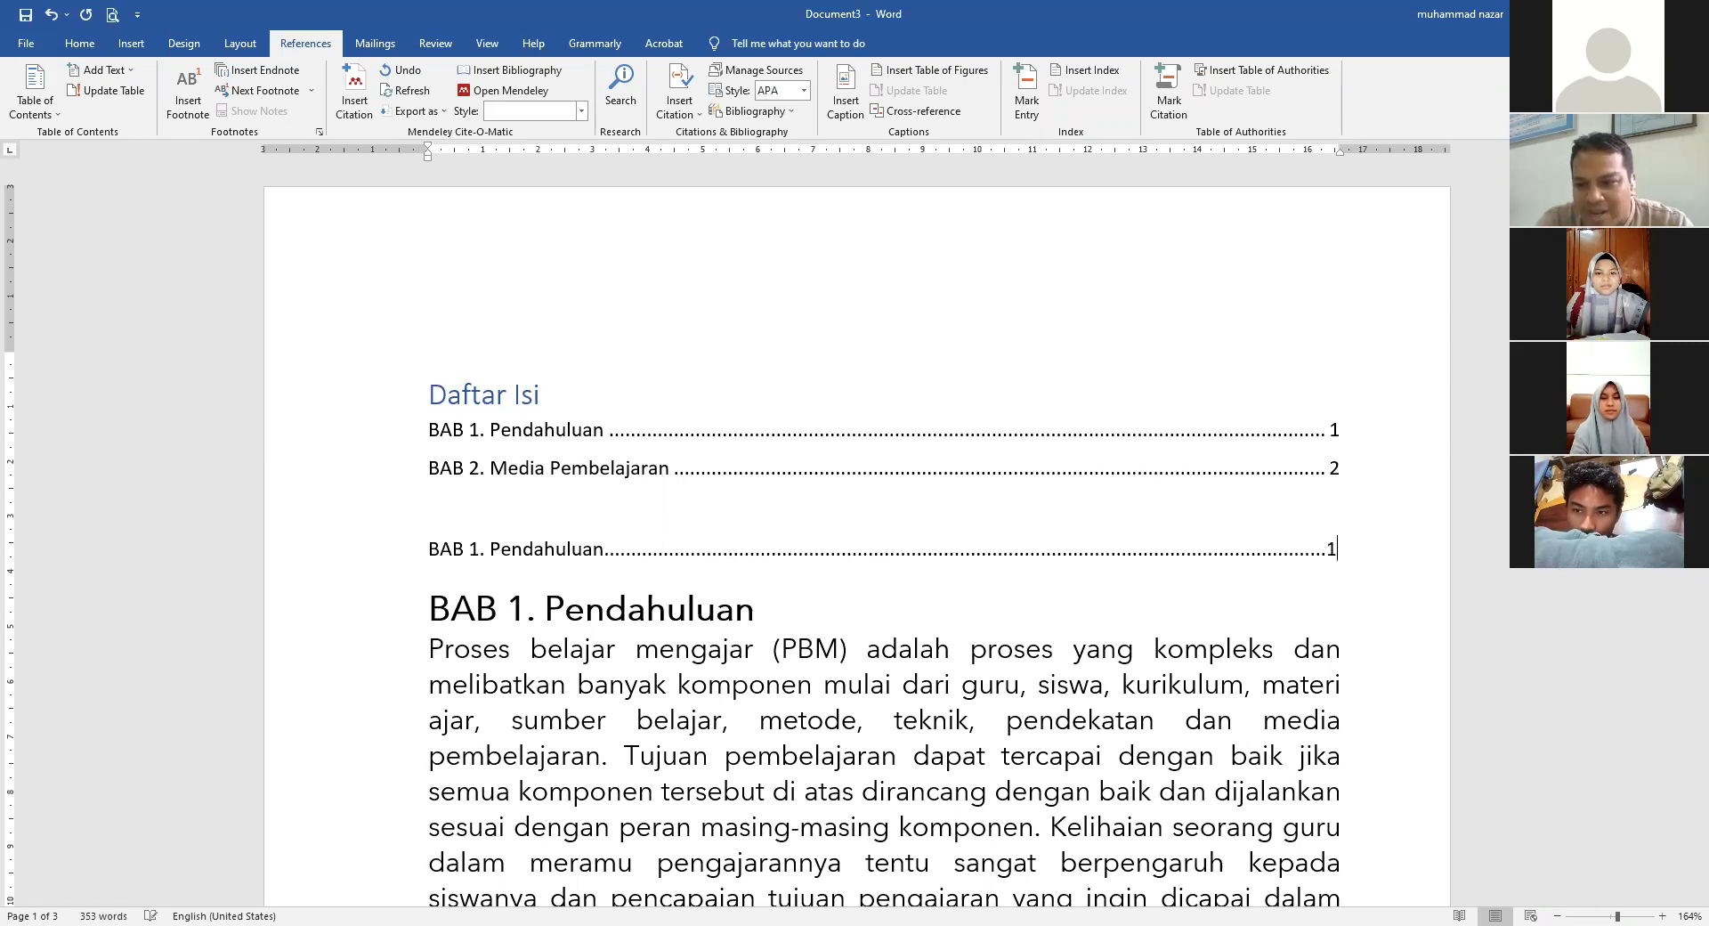
type("1")
- Add a second manual entry line, "Kjhkjhikjhk", with a dotted leader and page number 2
key("Return")
type("kjh")
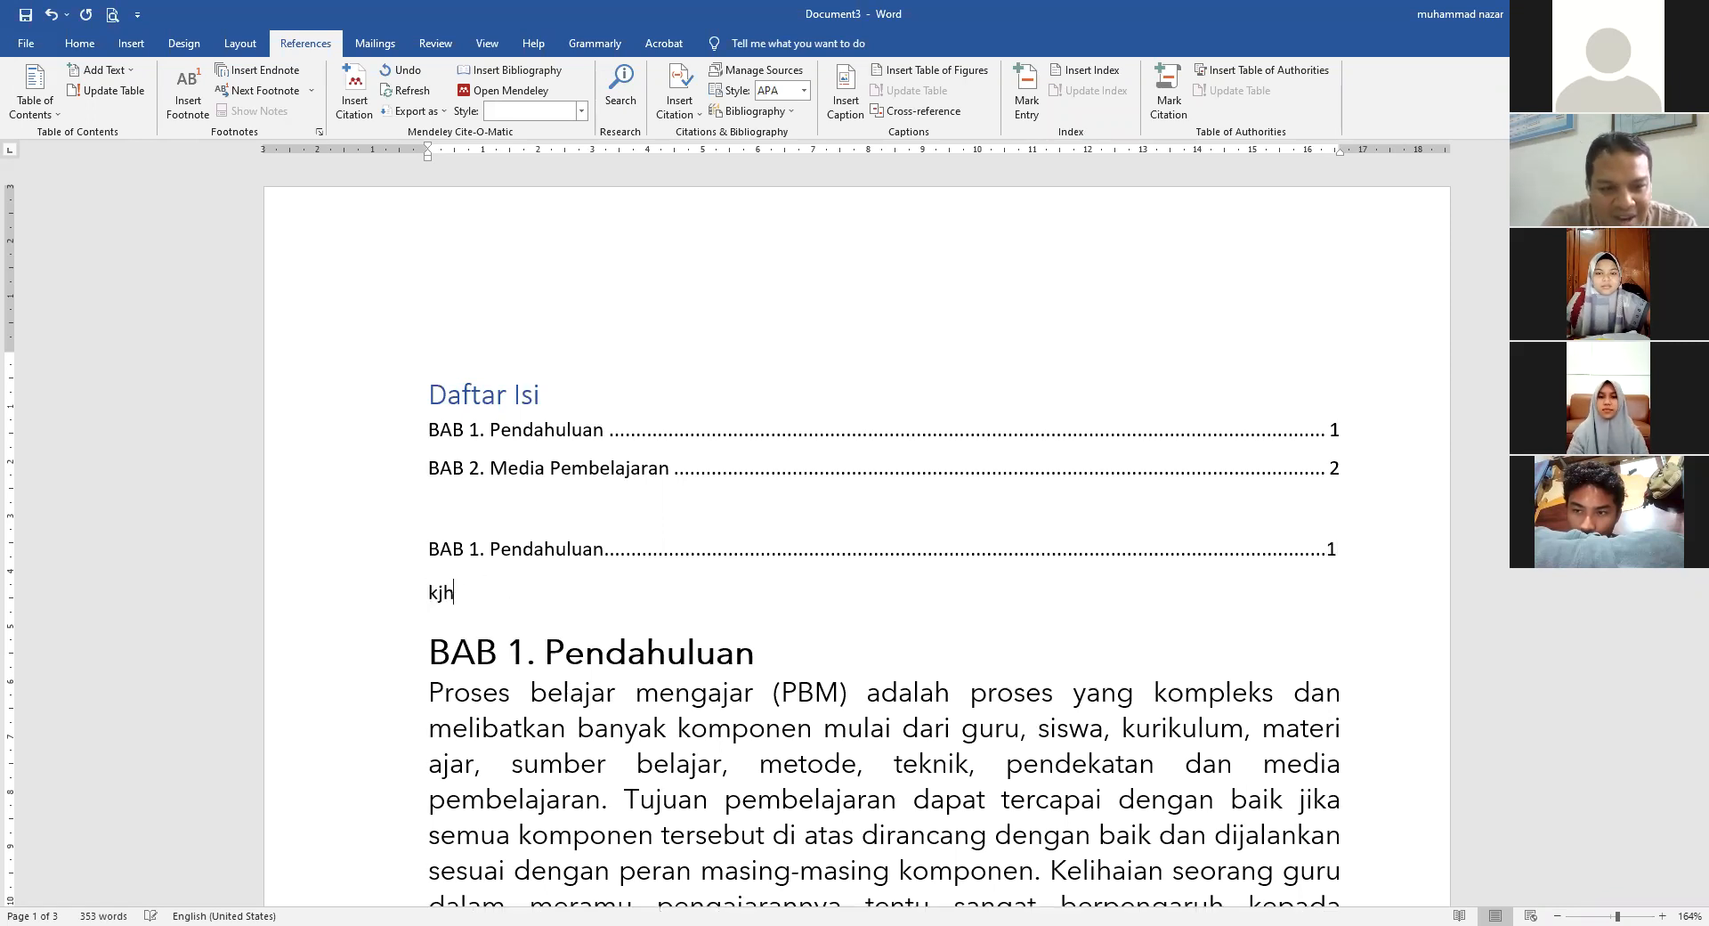
type("kjhikjhk.............................................................................")
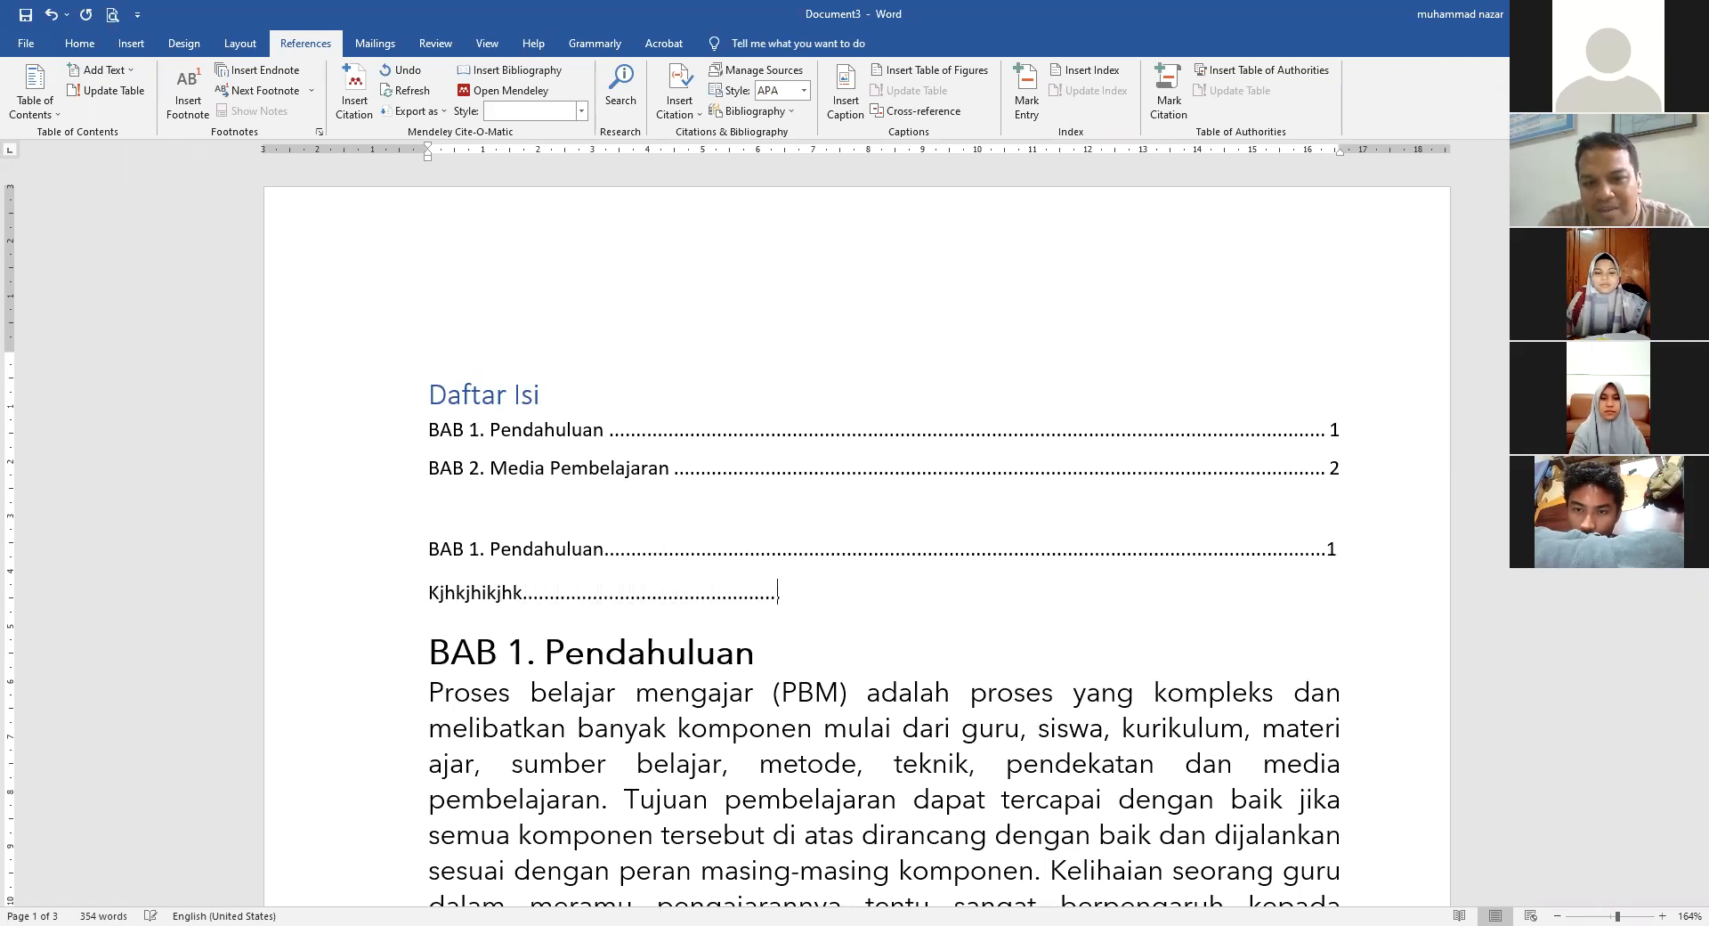
type("...................................................")
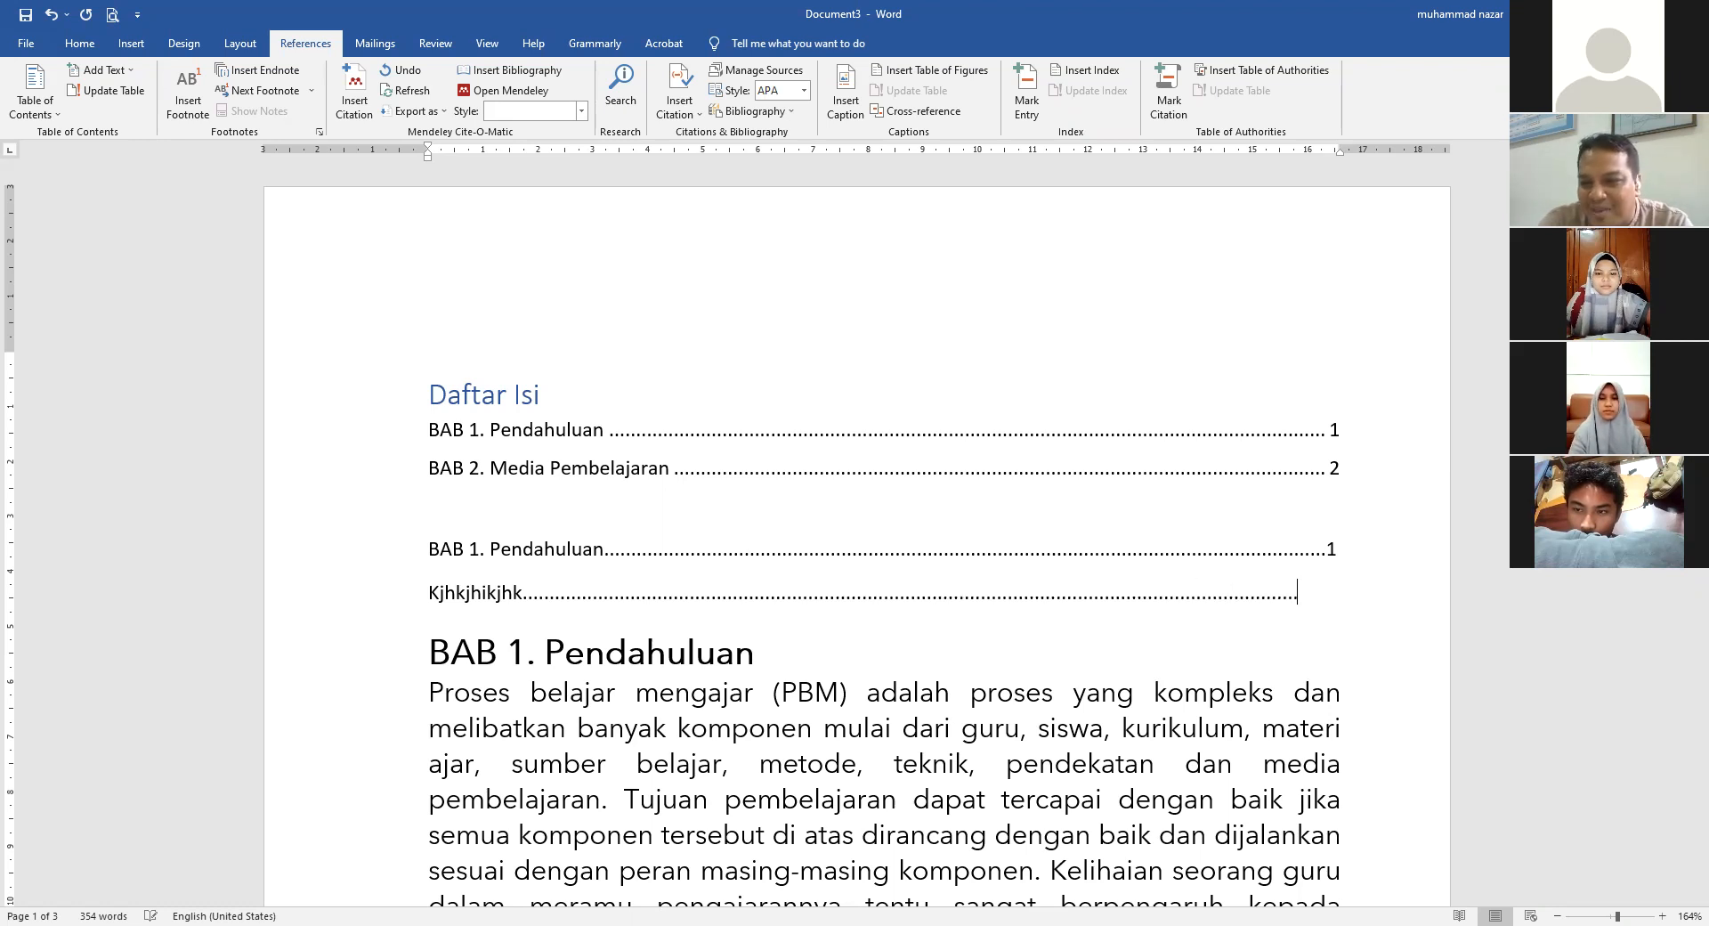
type(".......2")
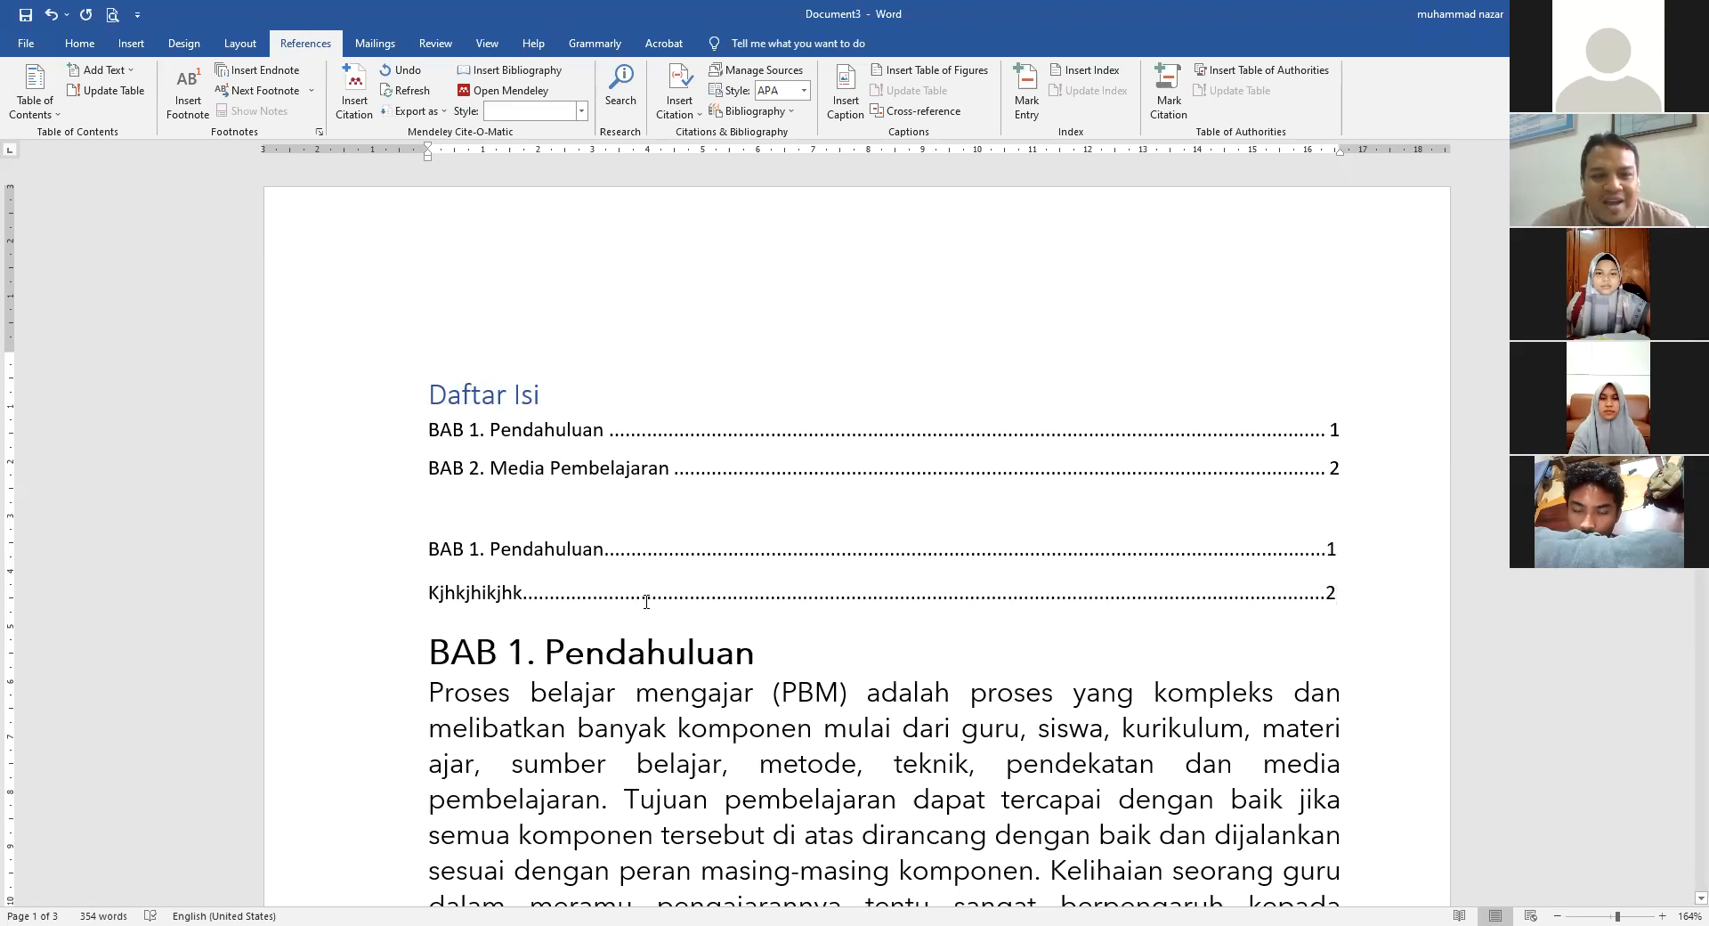
- Delete the two manually written entry lines below the automatic table of contents
left_click_drag(517, 550, 967, 581)
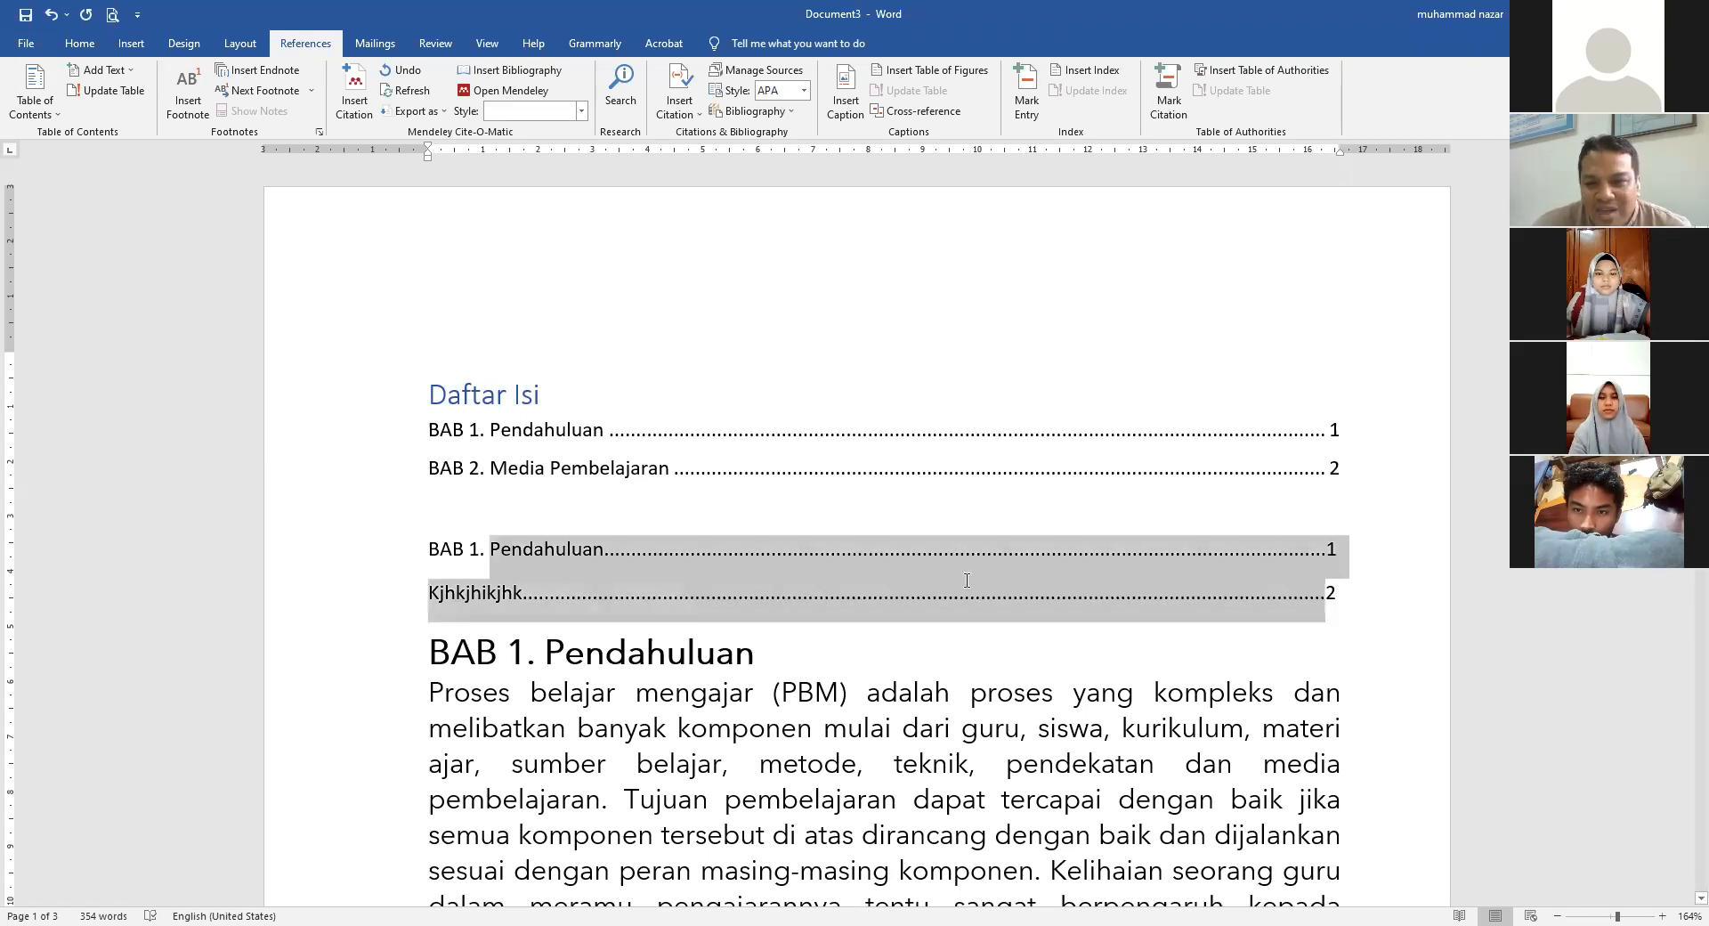
left_click(450, 549)
left_click_drag(545, 564, 1104, 586)
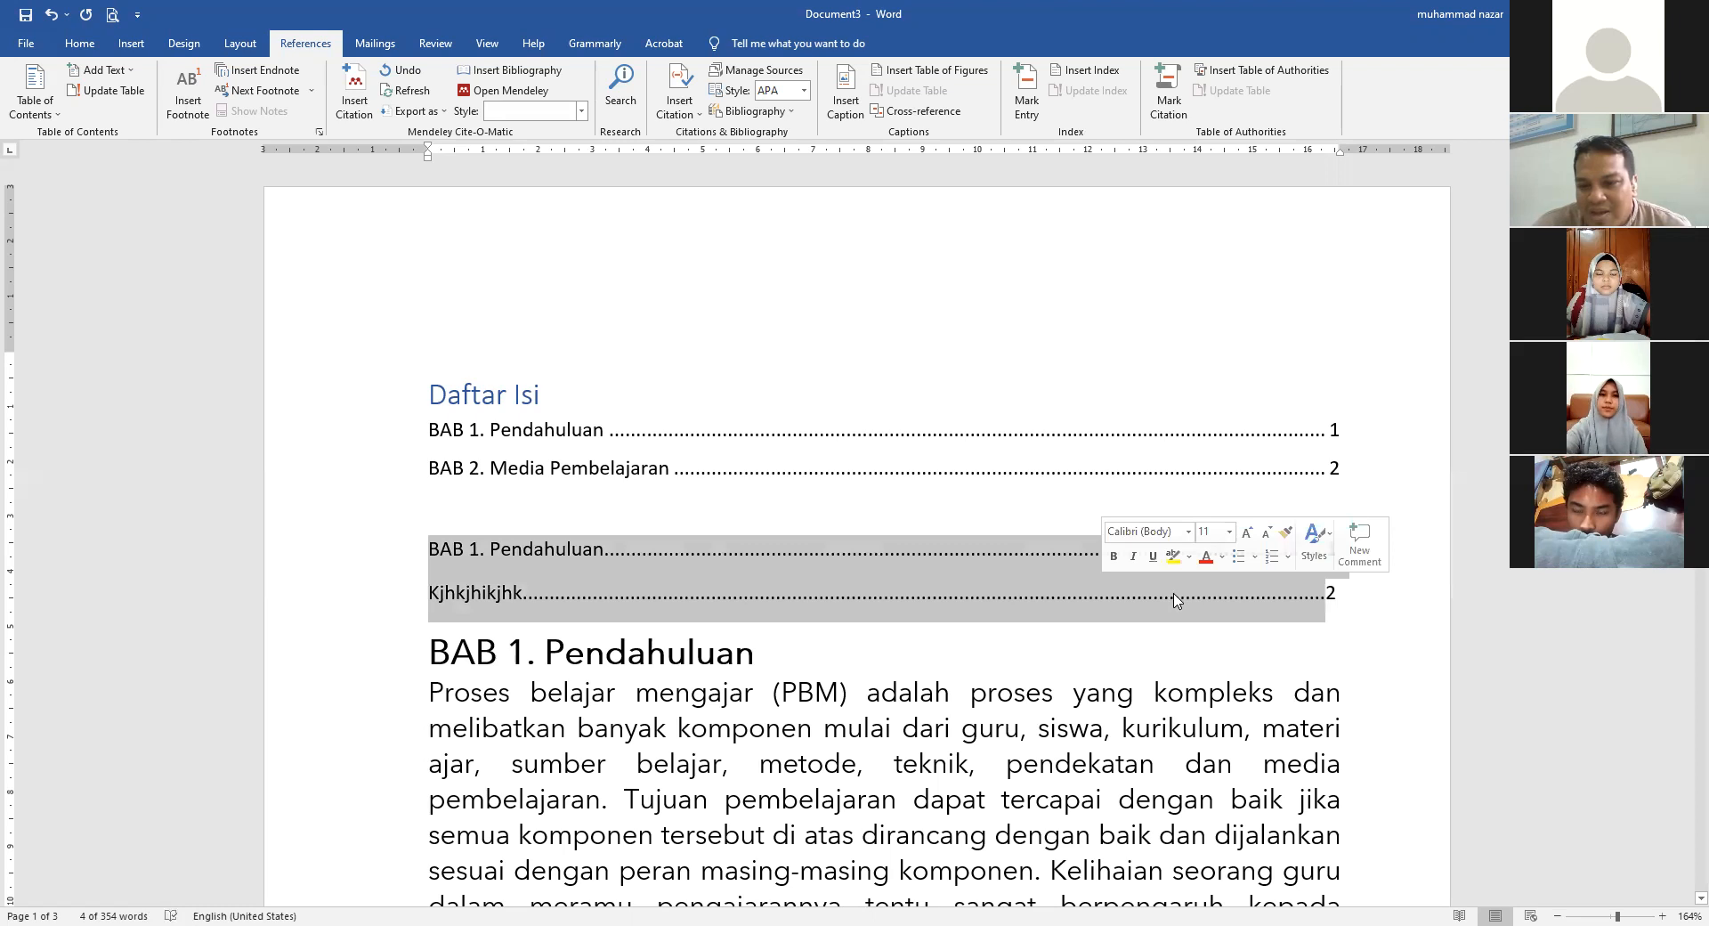
left_click(539, 568)
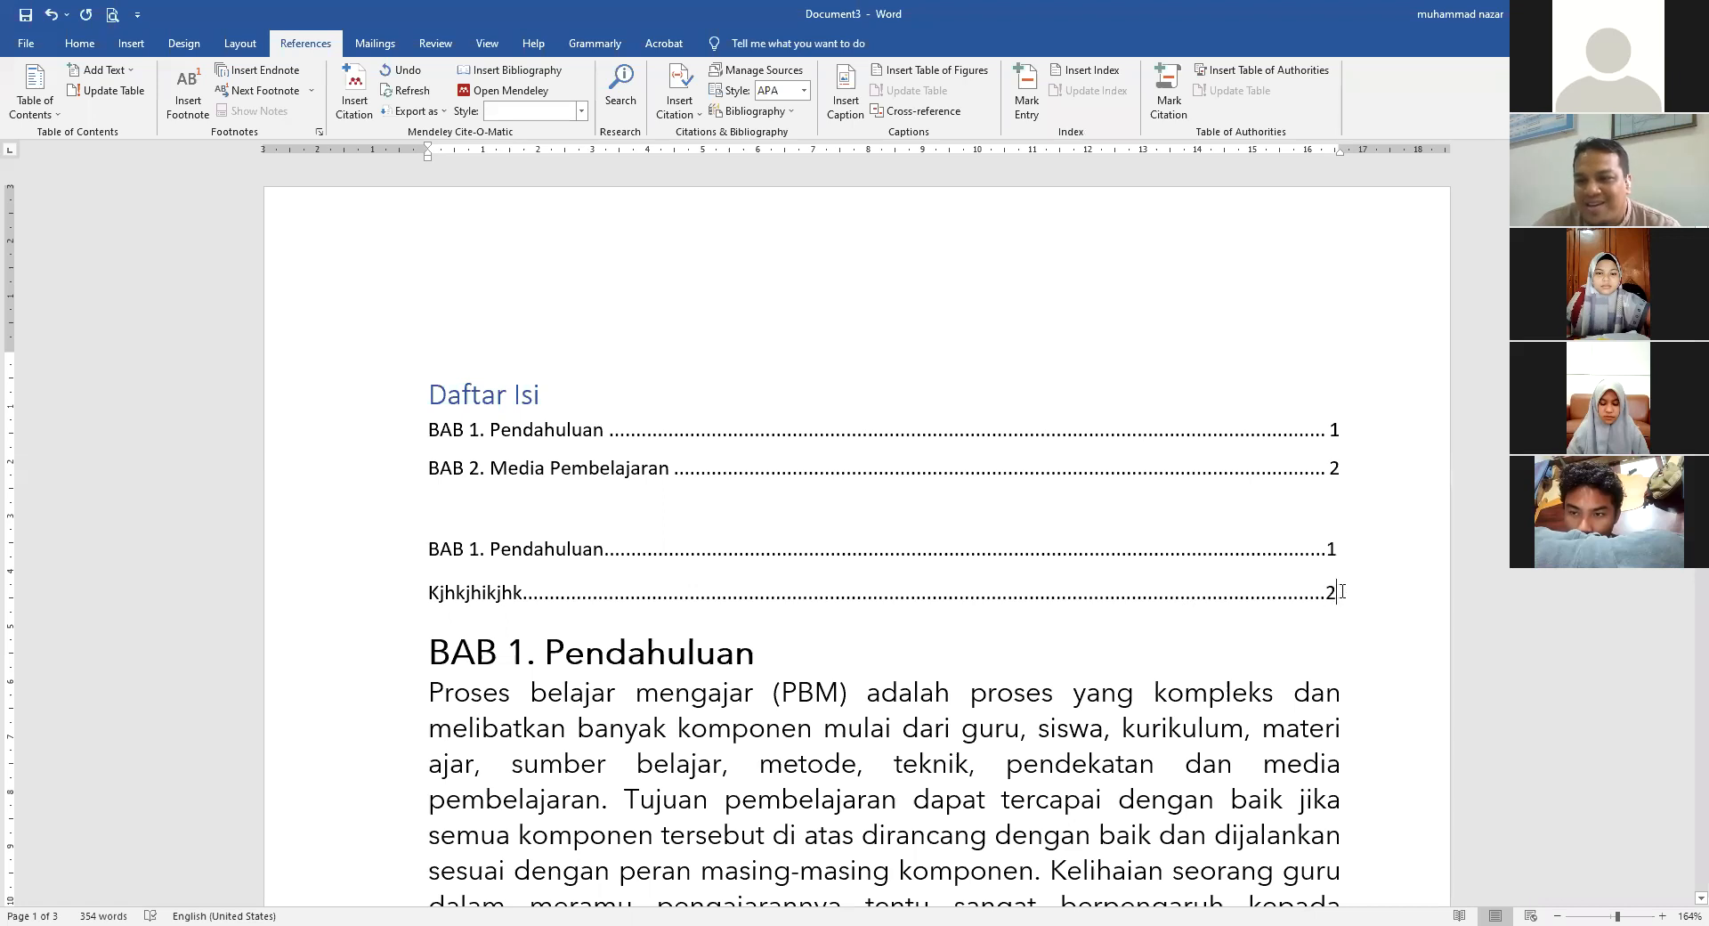
left_click_drag(1339, 593, 439, 554)
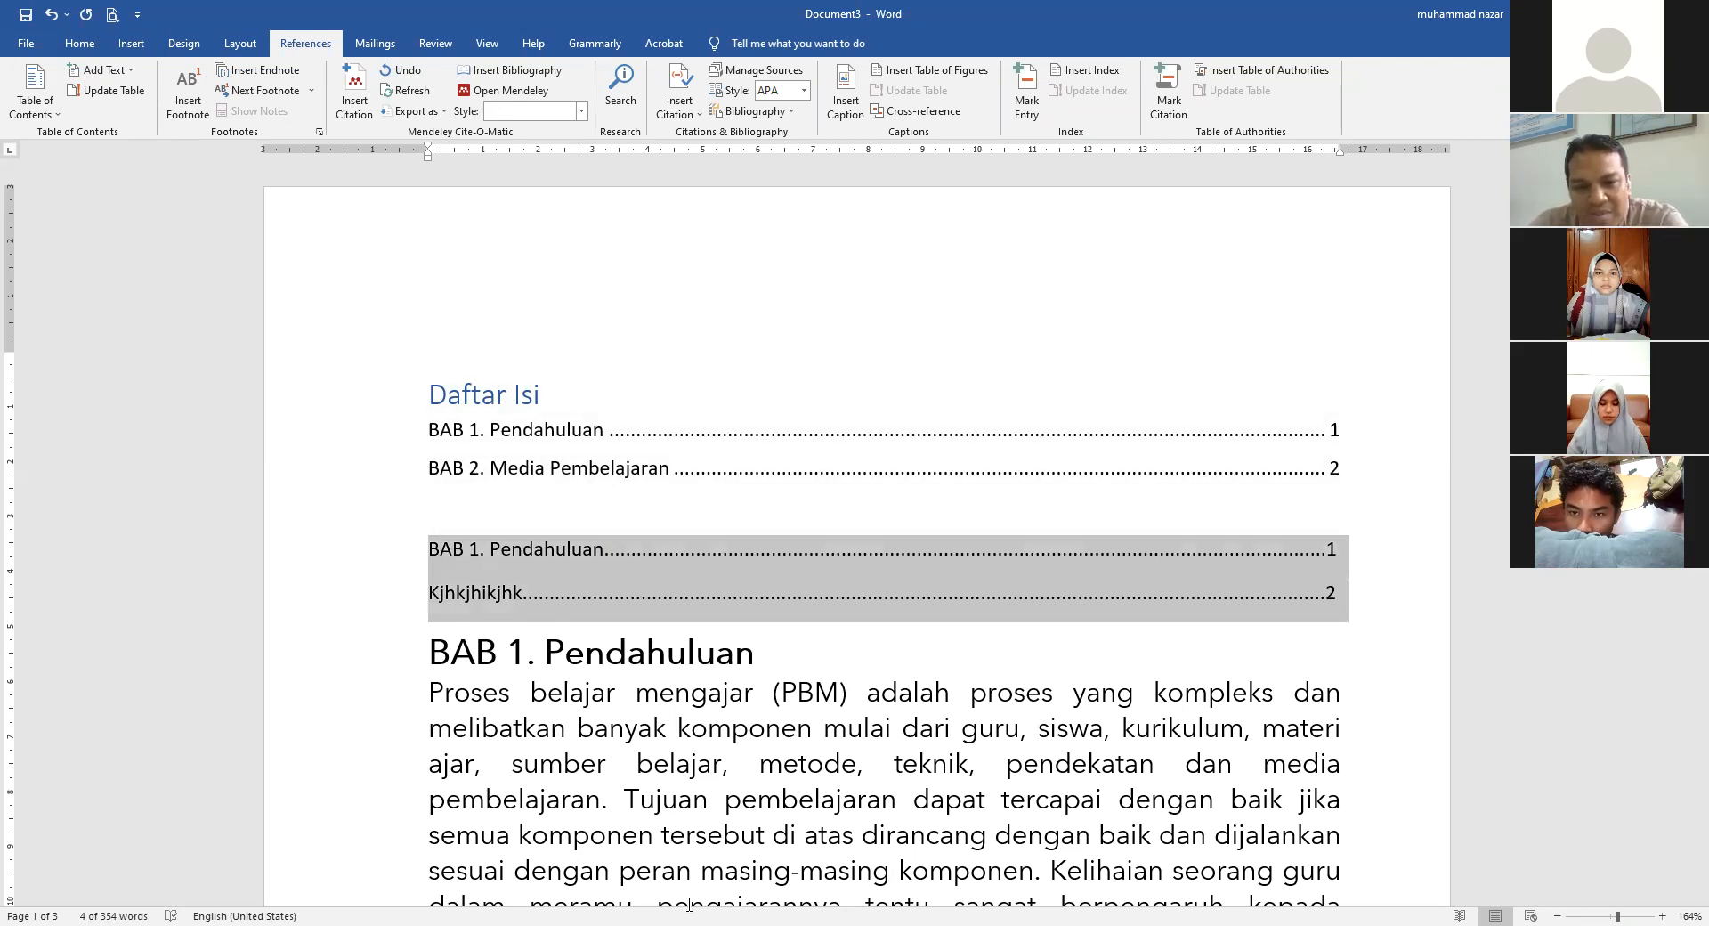
key("Delete")
- Clear the selected manual entries and the leftover empty paragraph between the table of contents and the BAB 1 heading
key("Return")
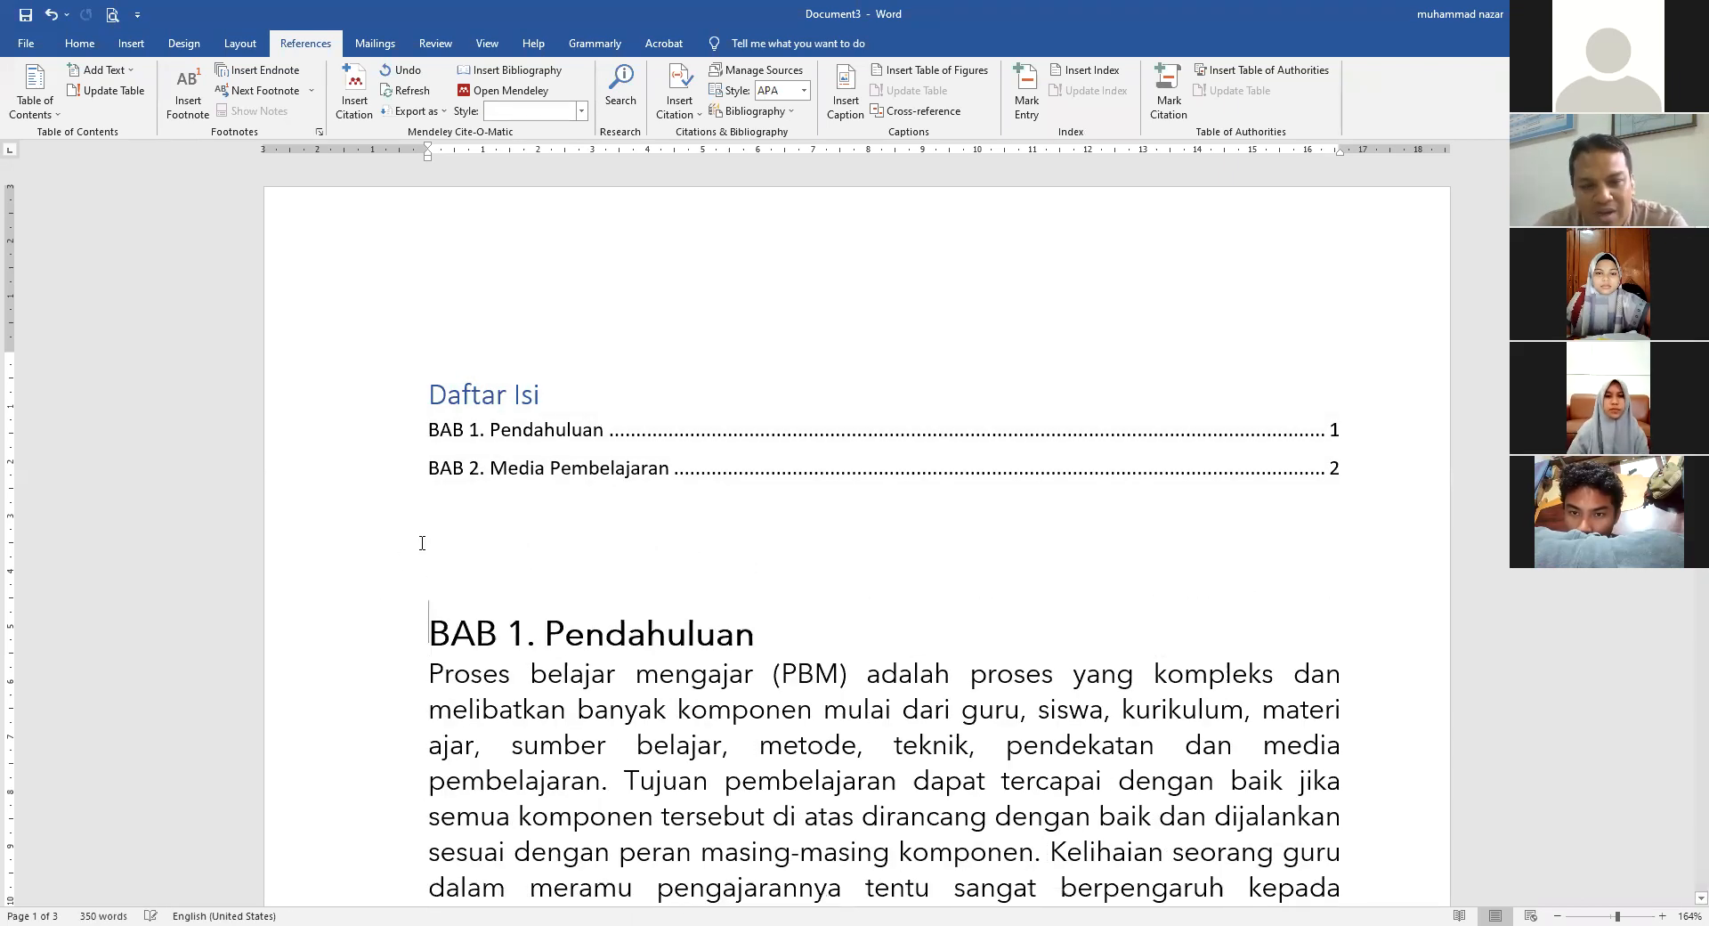
left_click(474, 539)
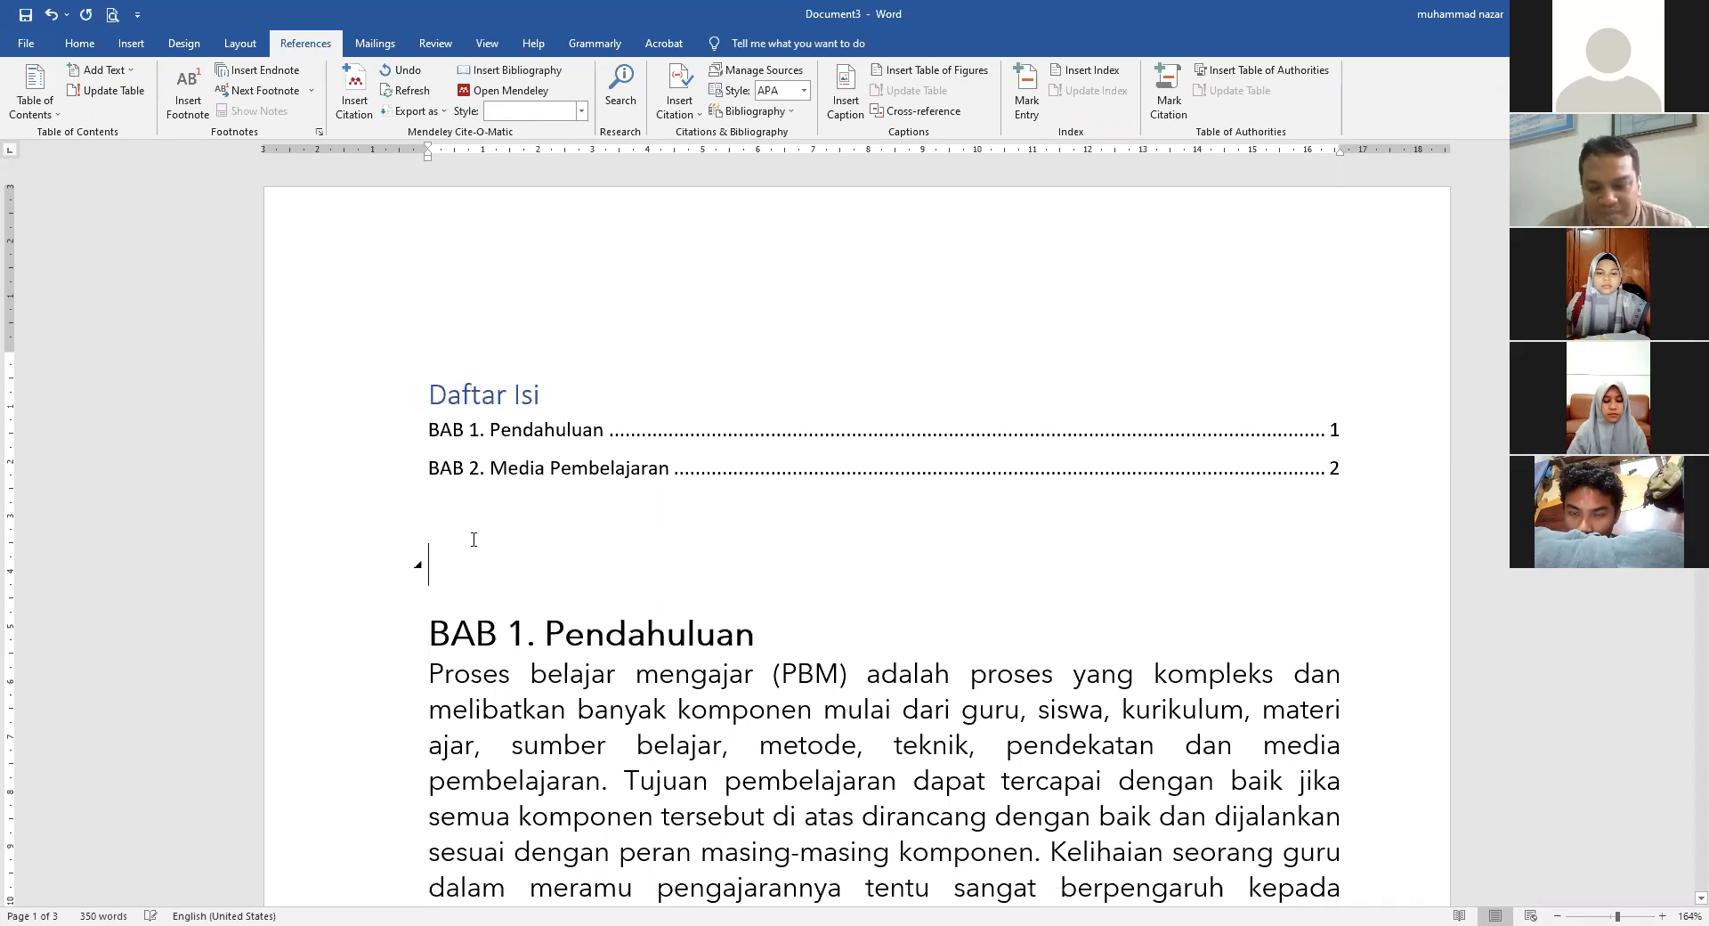
key("BackSpace")
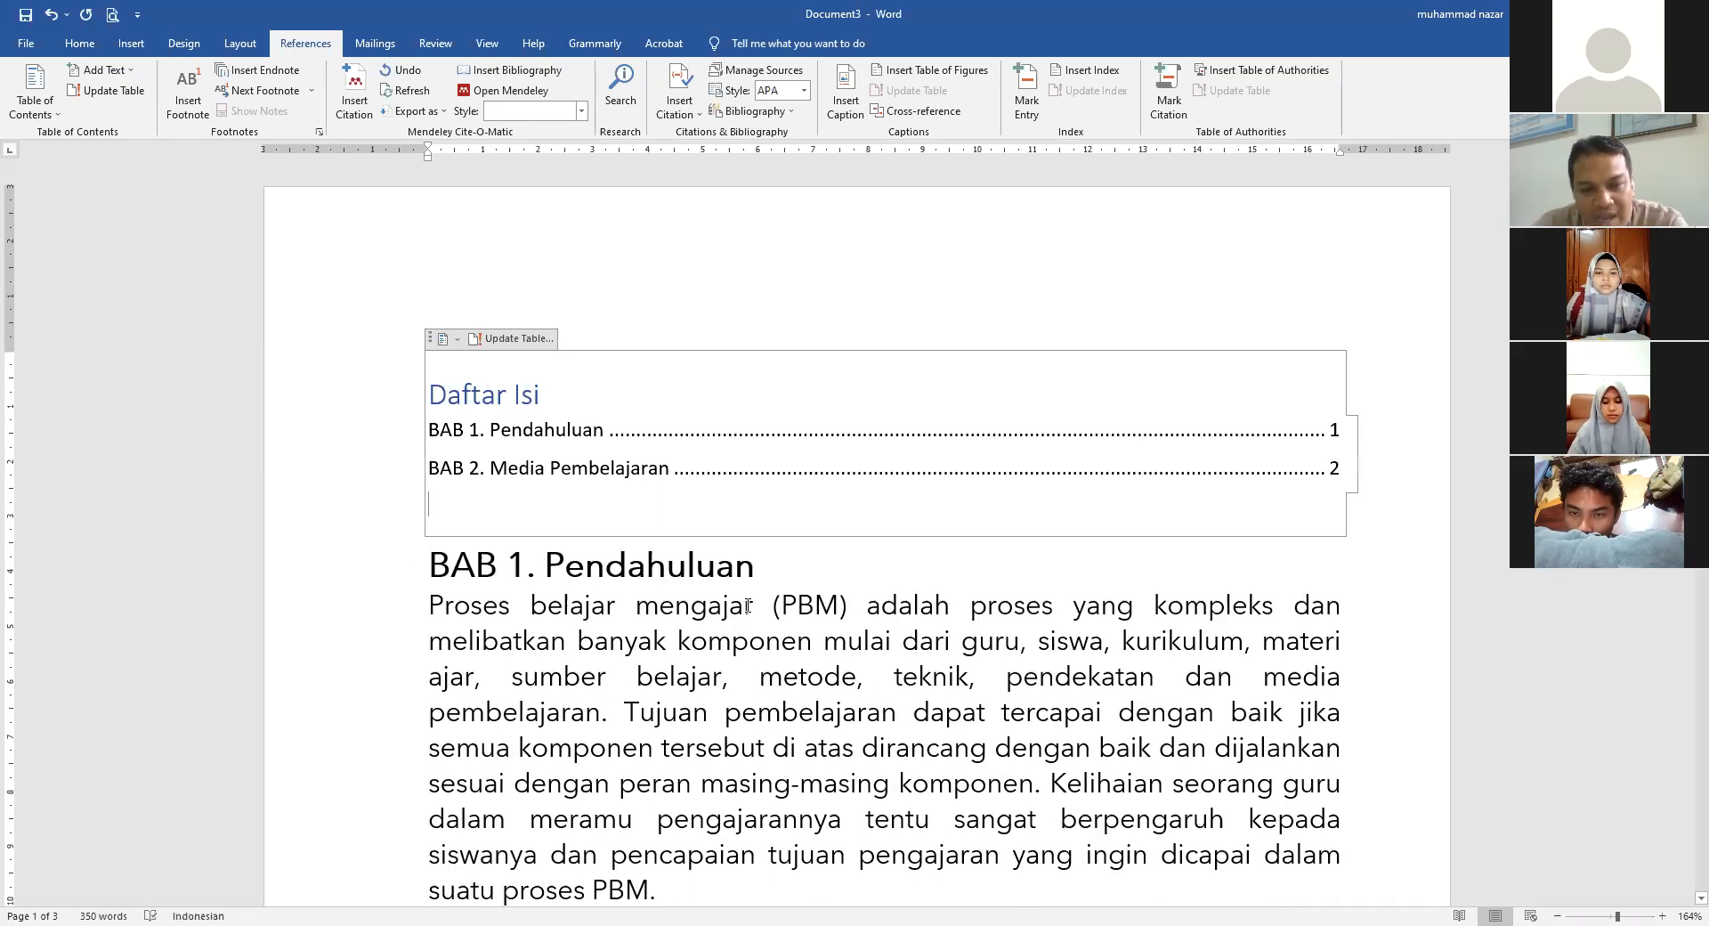
left_click(418, 566)
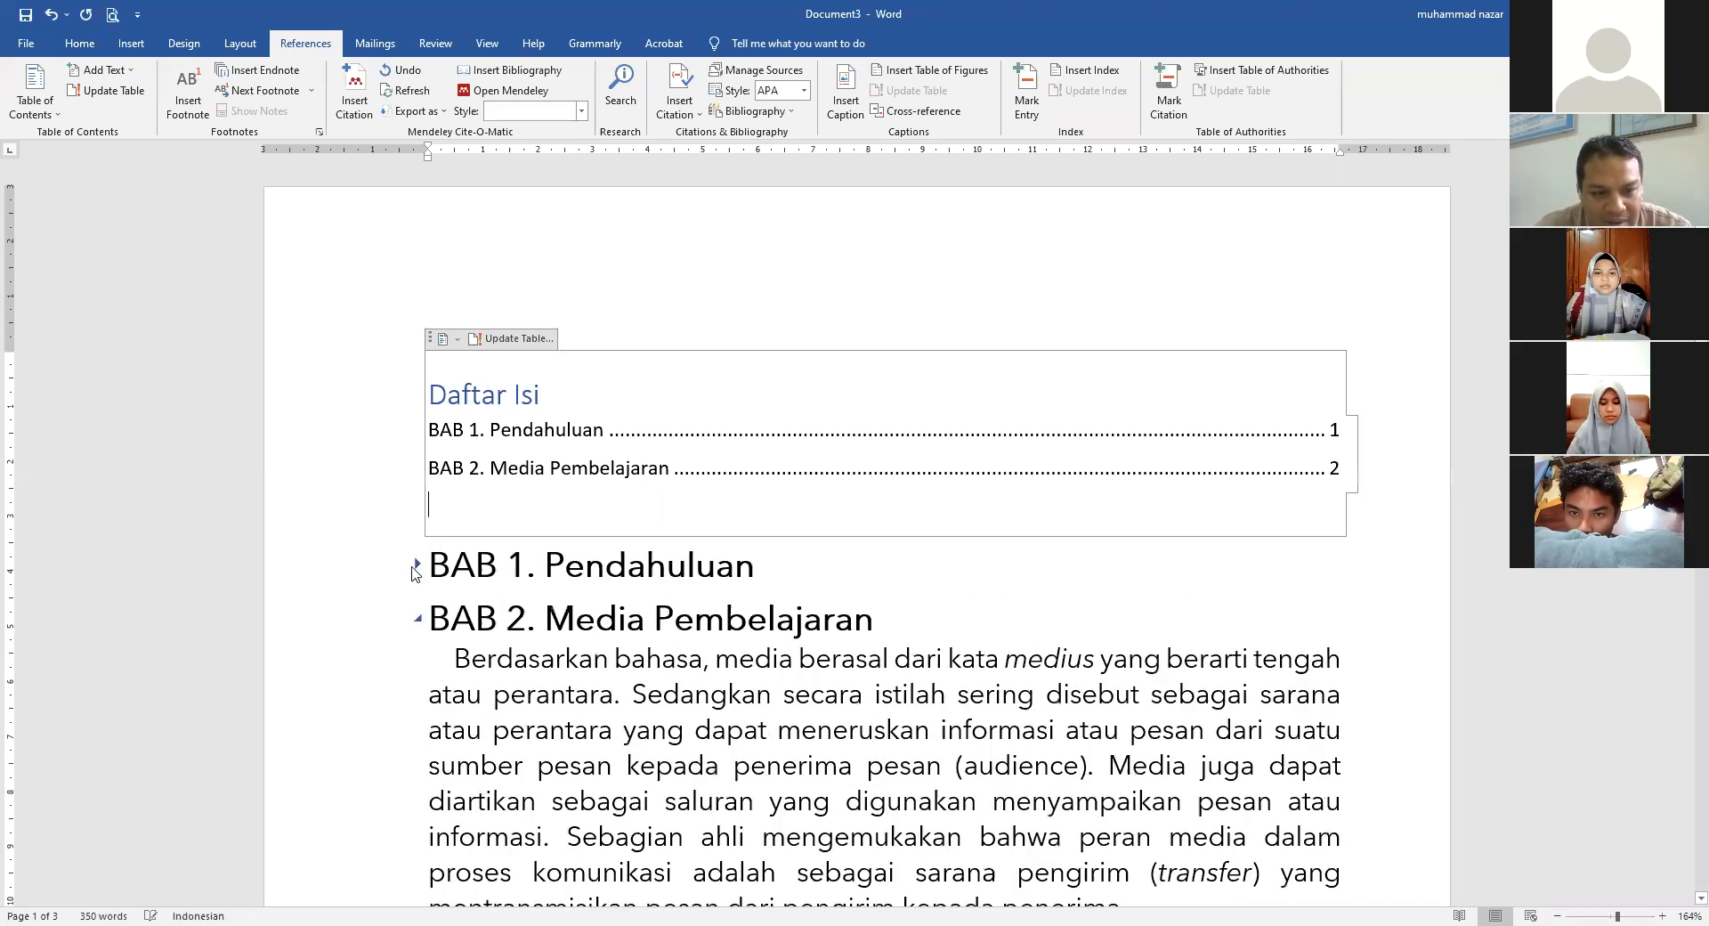
left_click(401, 575)
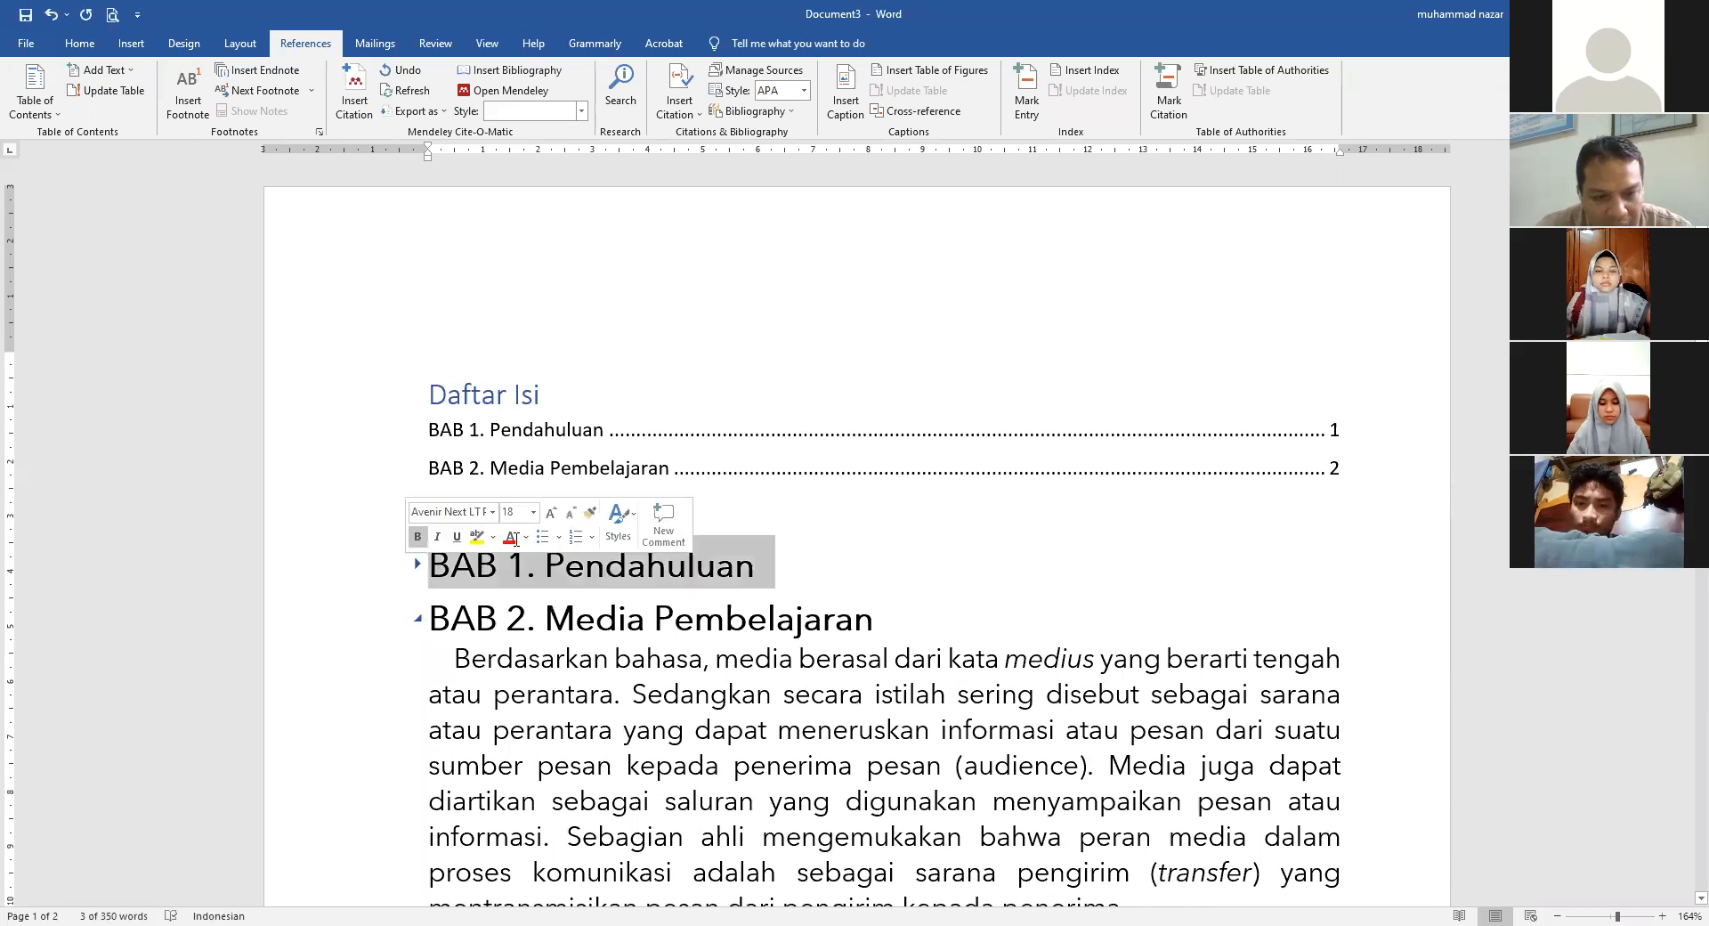
key("ctrl+z")
left_click(1087, 577)
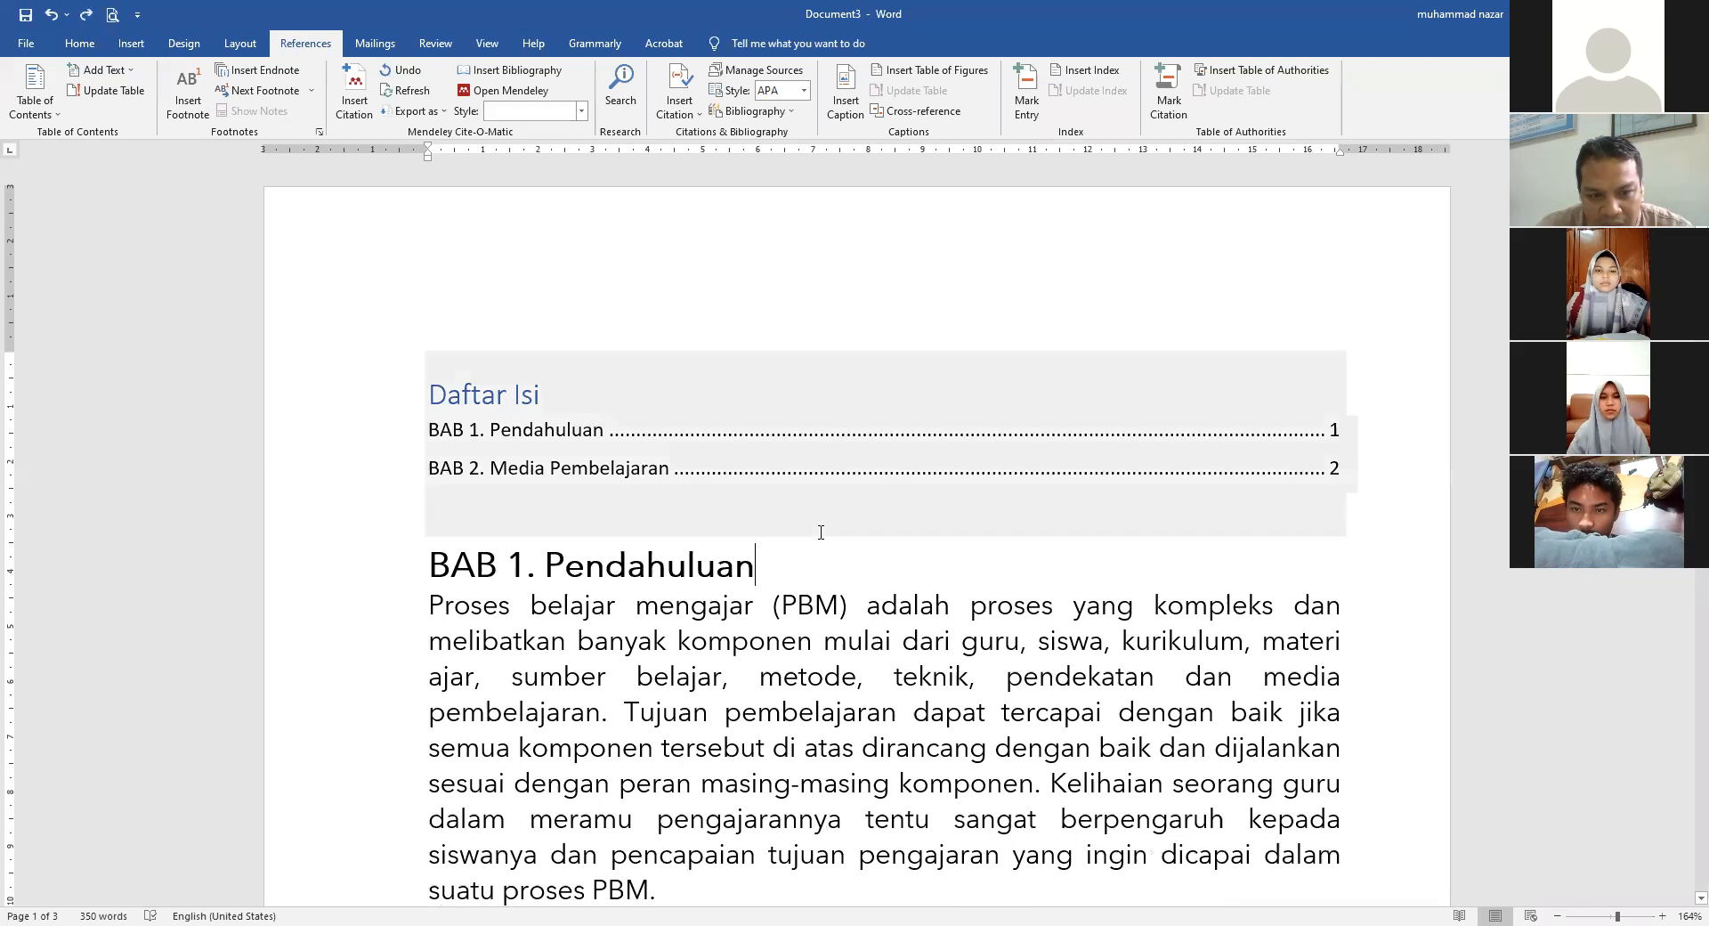
- Add one empty line below the last entry of the automatic table of contents
left_click(1369, 520)
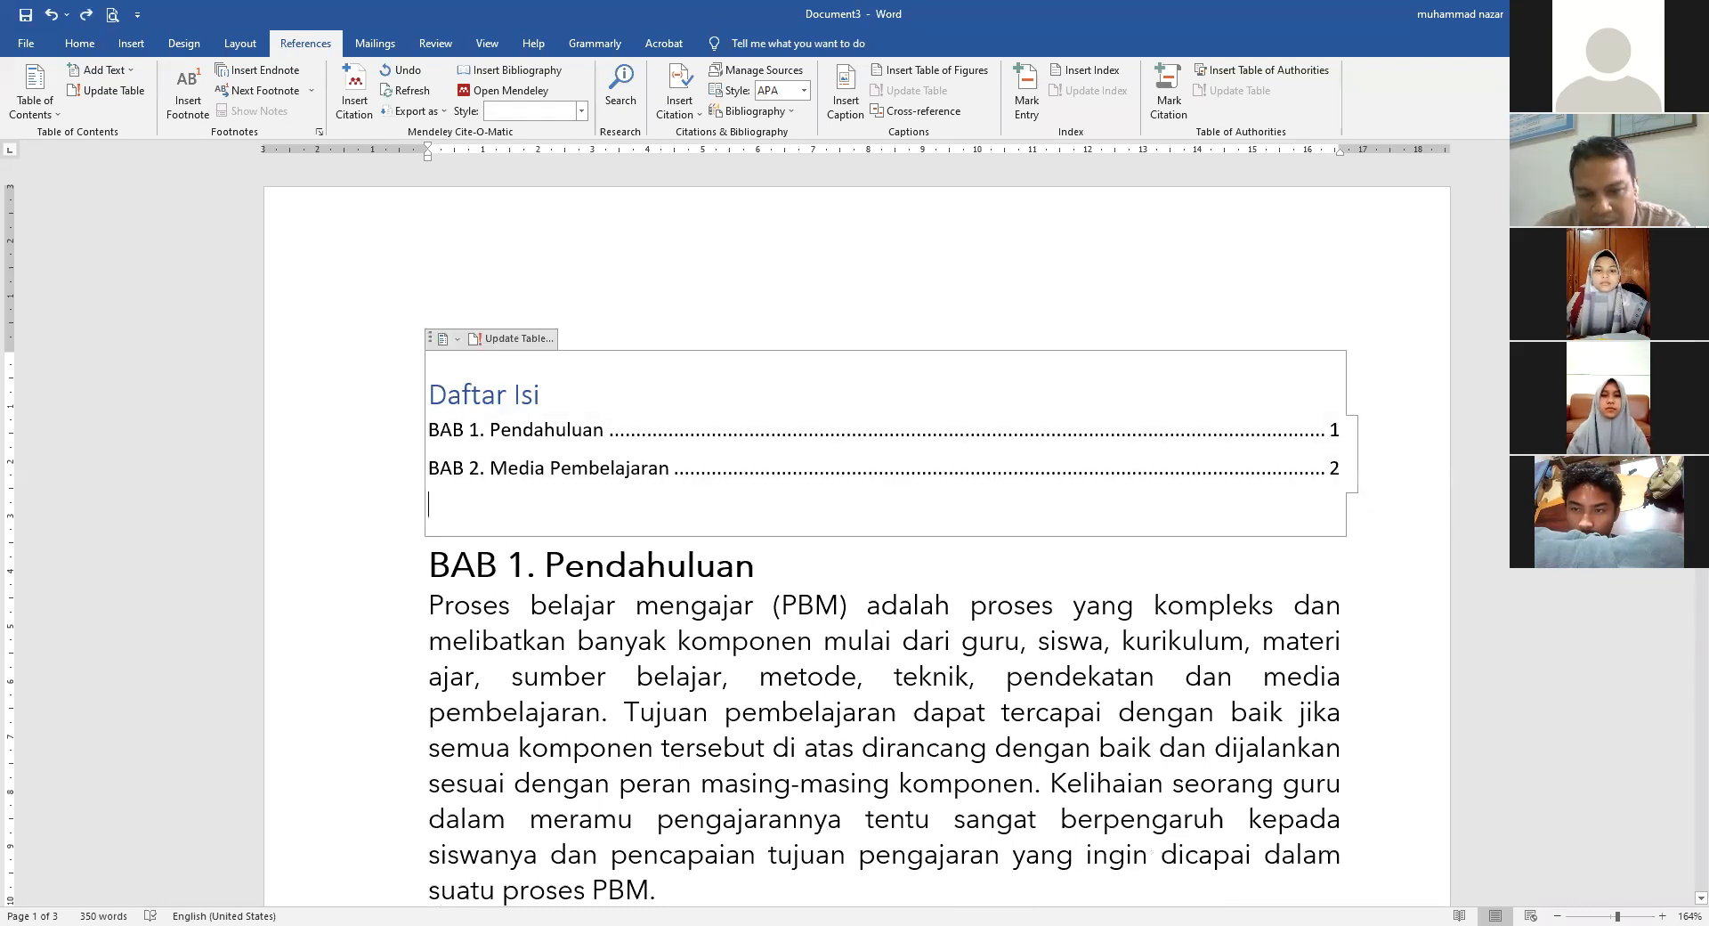
key("Return")
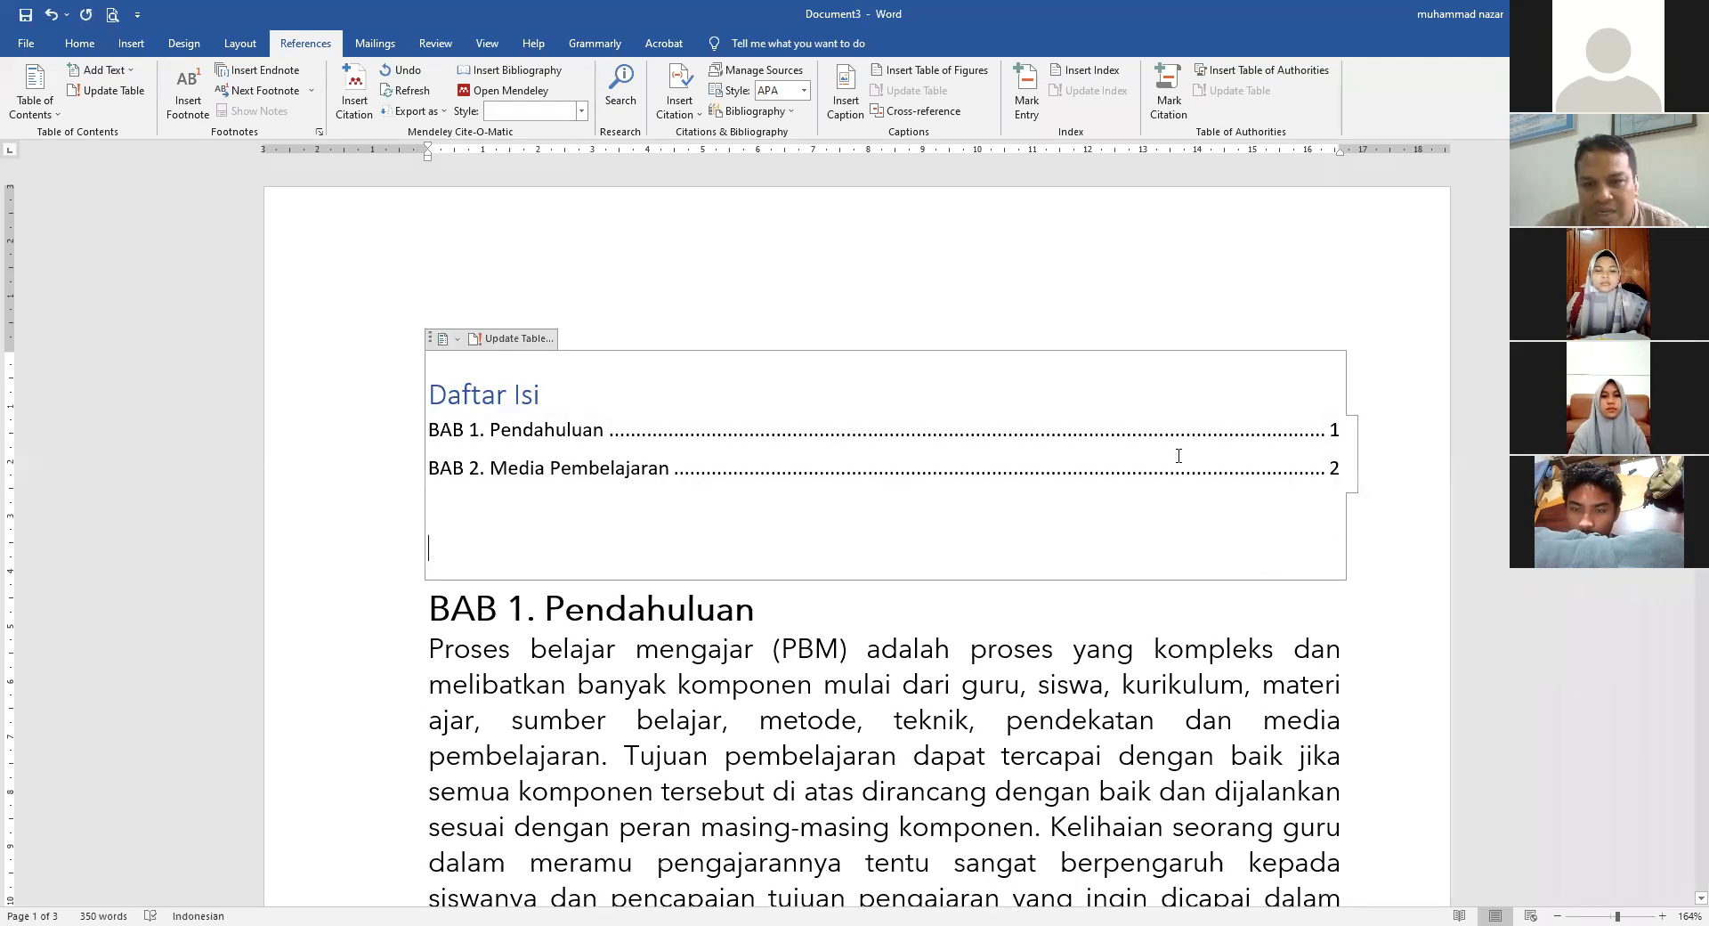
left_click(1058, 626)
- Write the manual contents entry "BAB 1. Pendahuluan" at the start of the empty third page
scroll(780, 629, "down", 1)
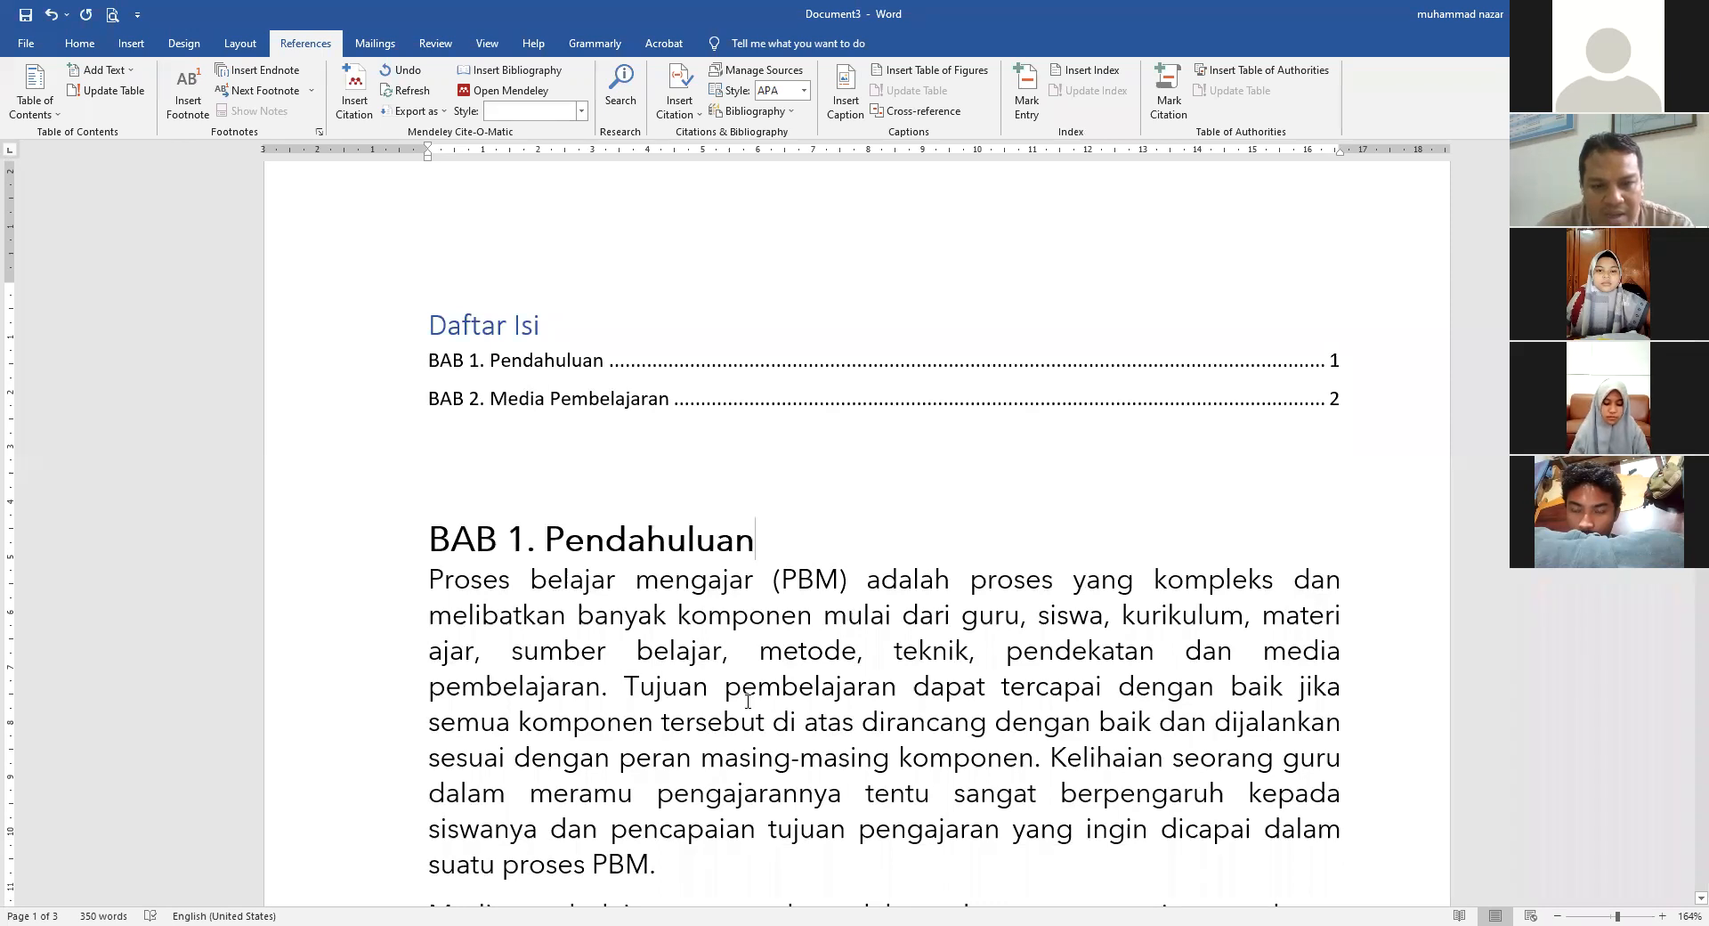
scroll(748, 701, "down", 15)
scroll(829, 690, "down", 15)
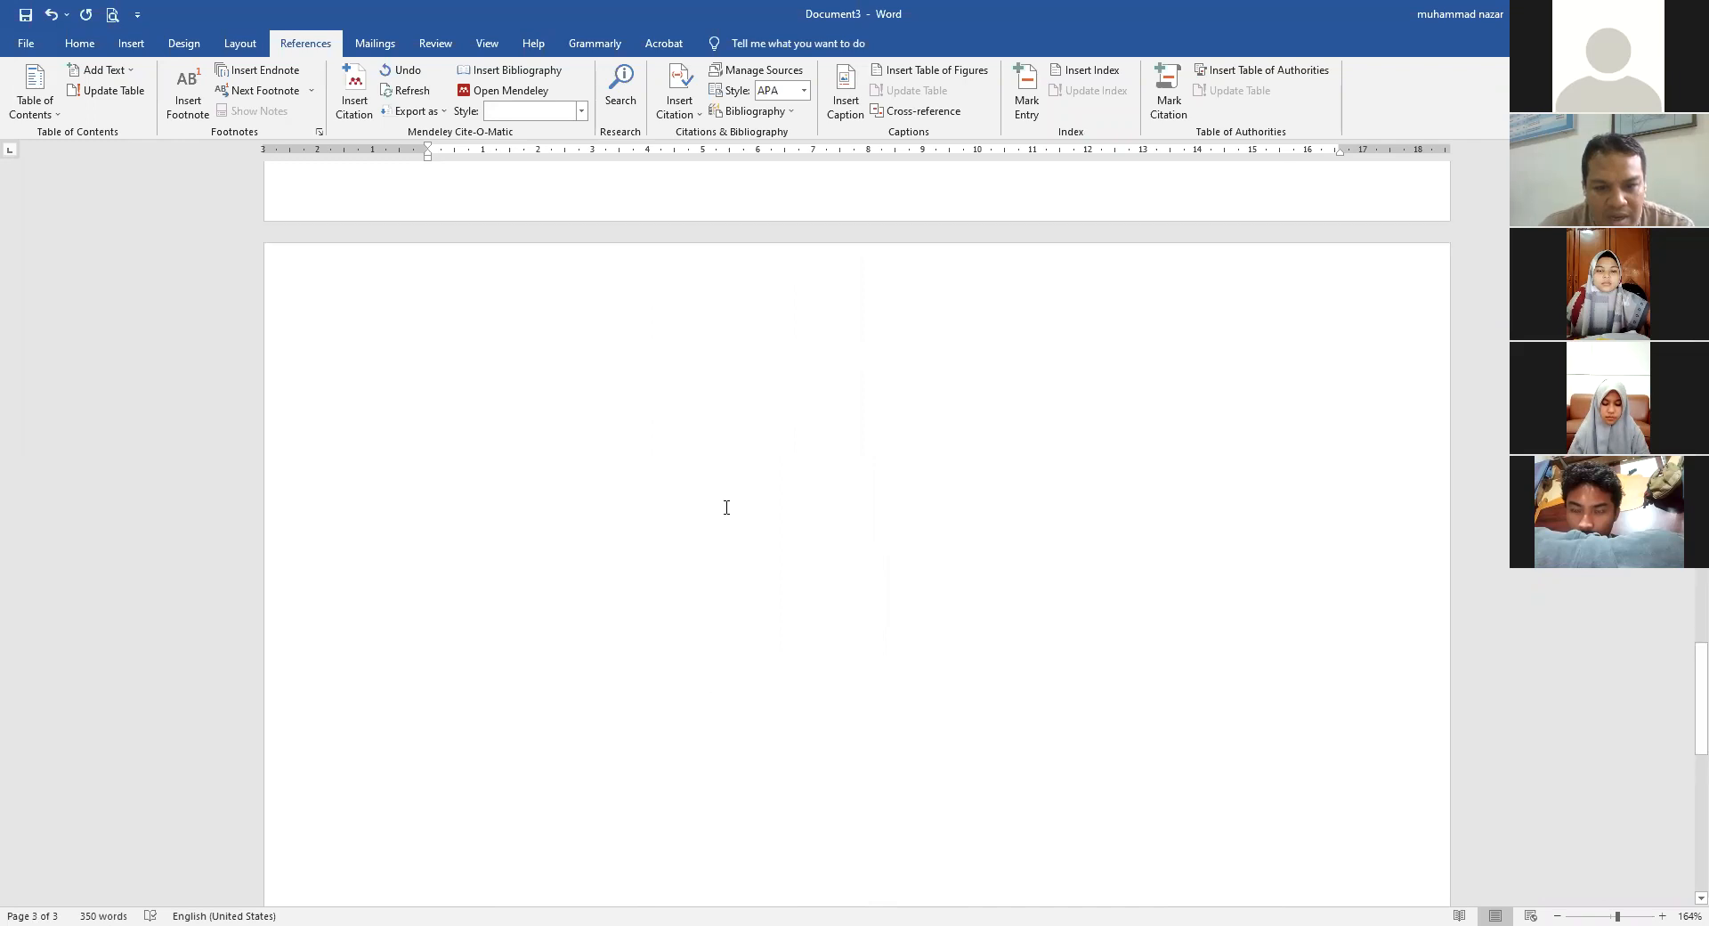
scroll(727, 507, "up", 2)
left_click(708, 616)
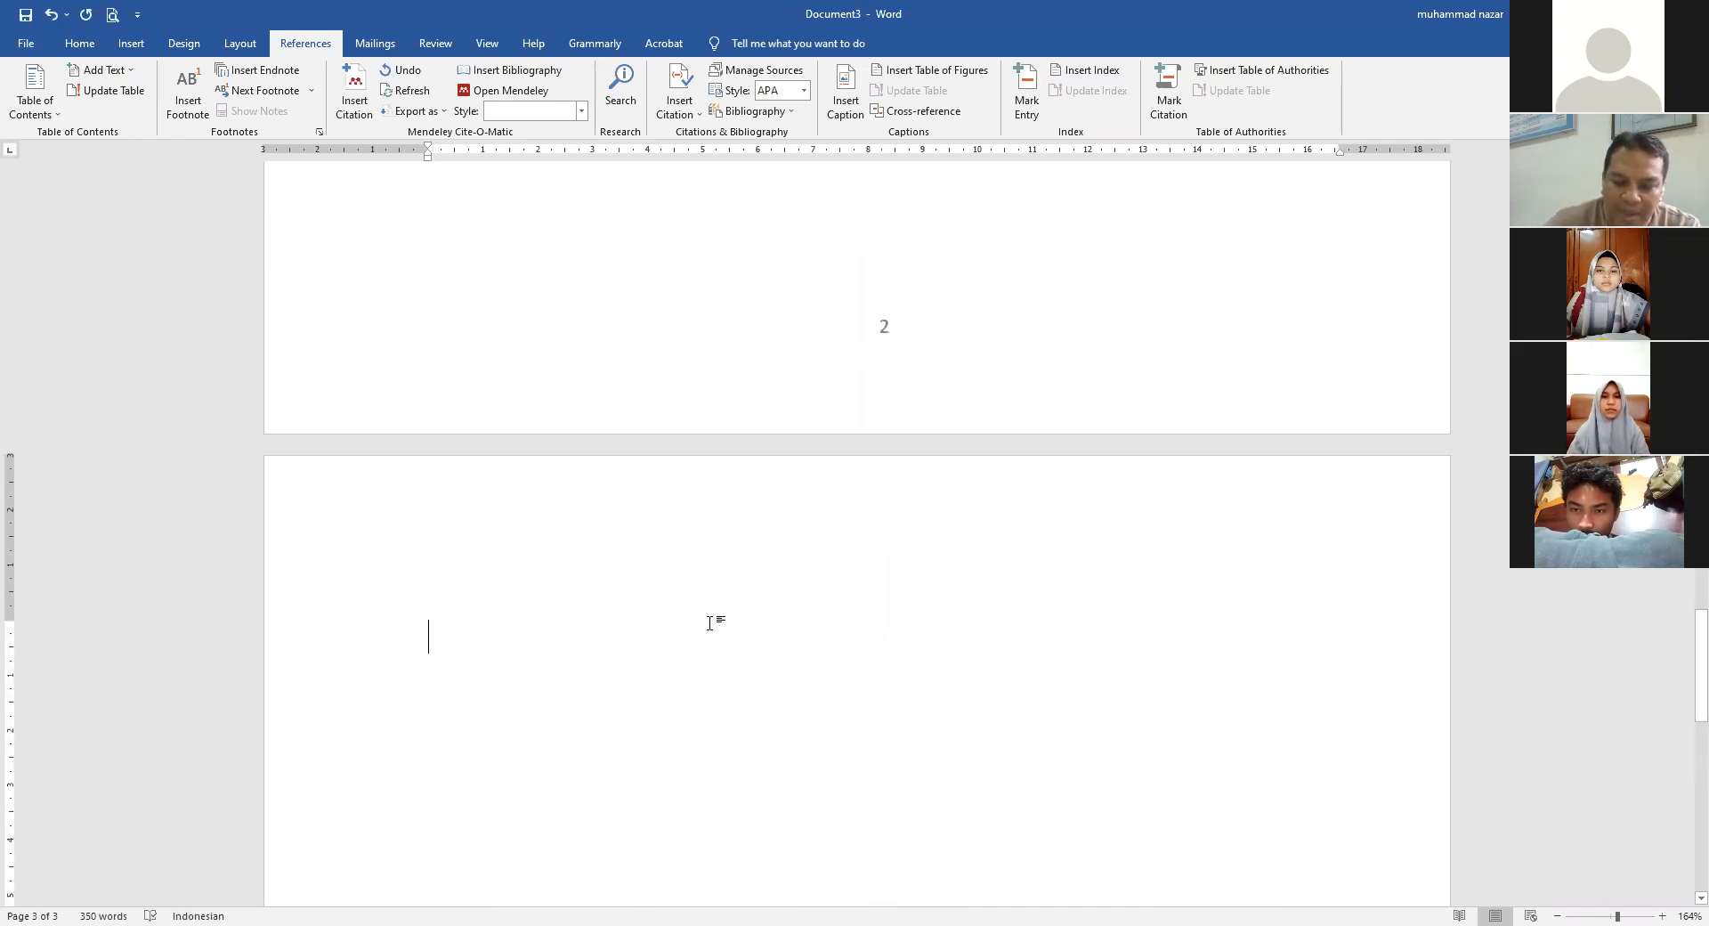
type("BAB")
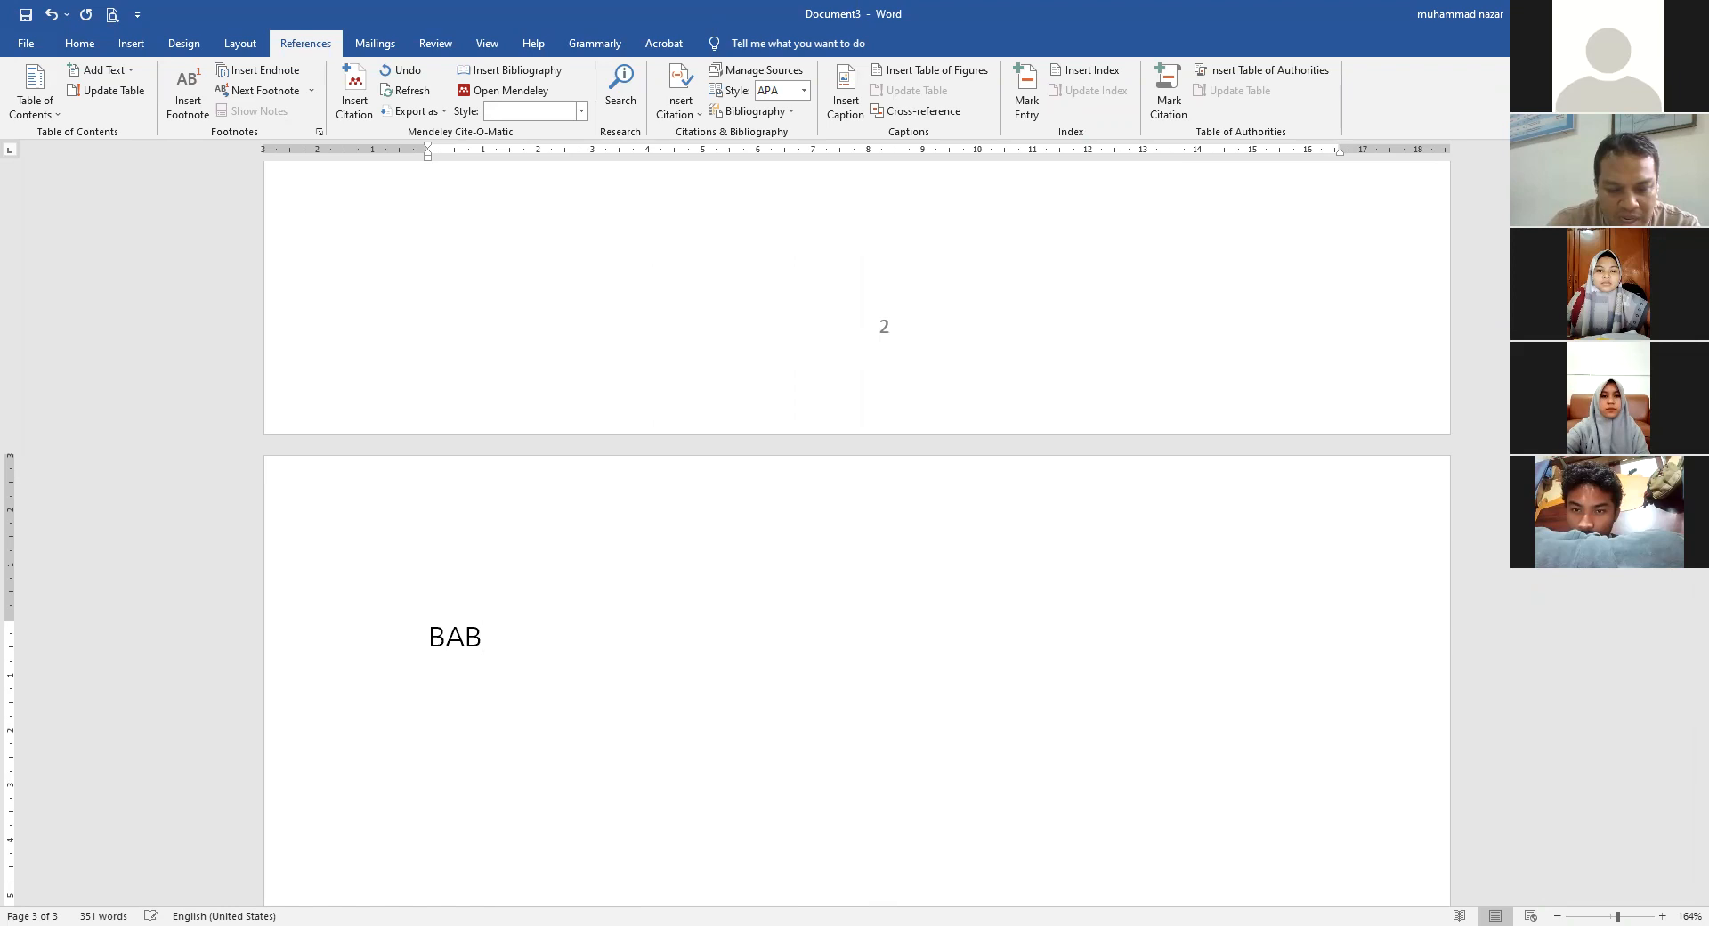
type(" 1. Penda")
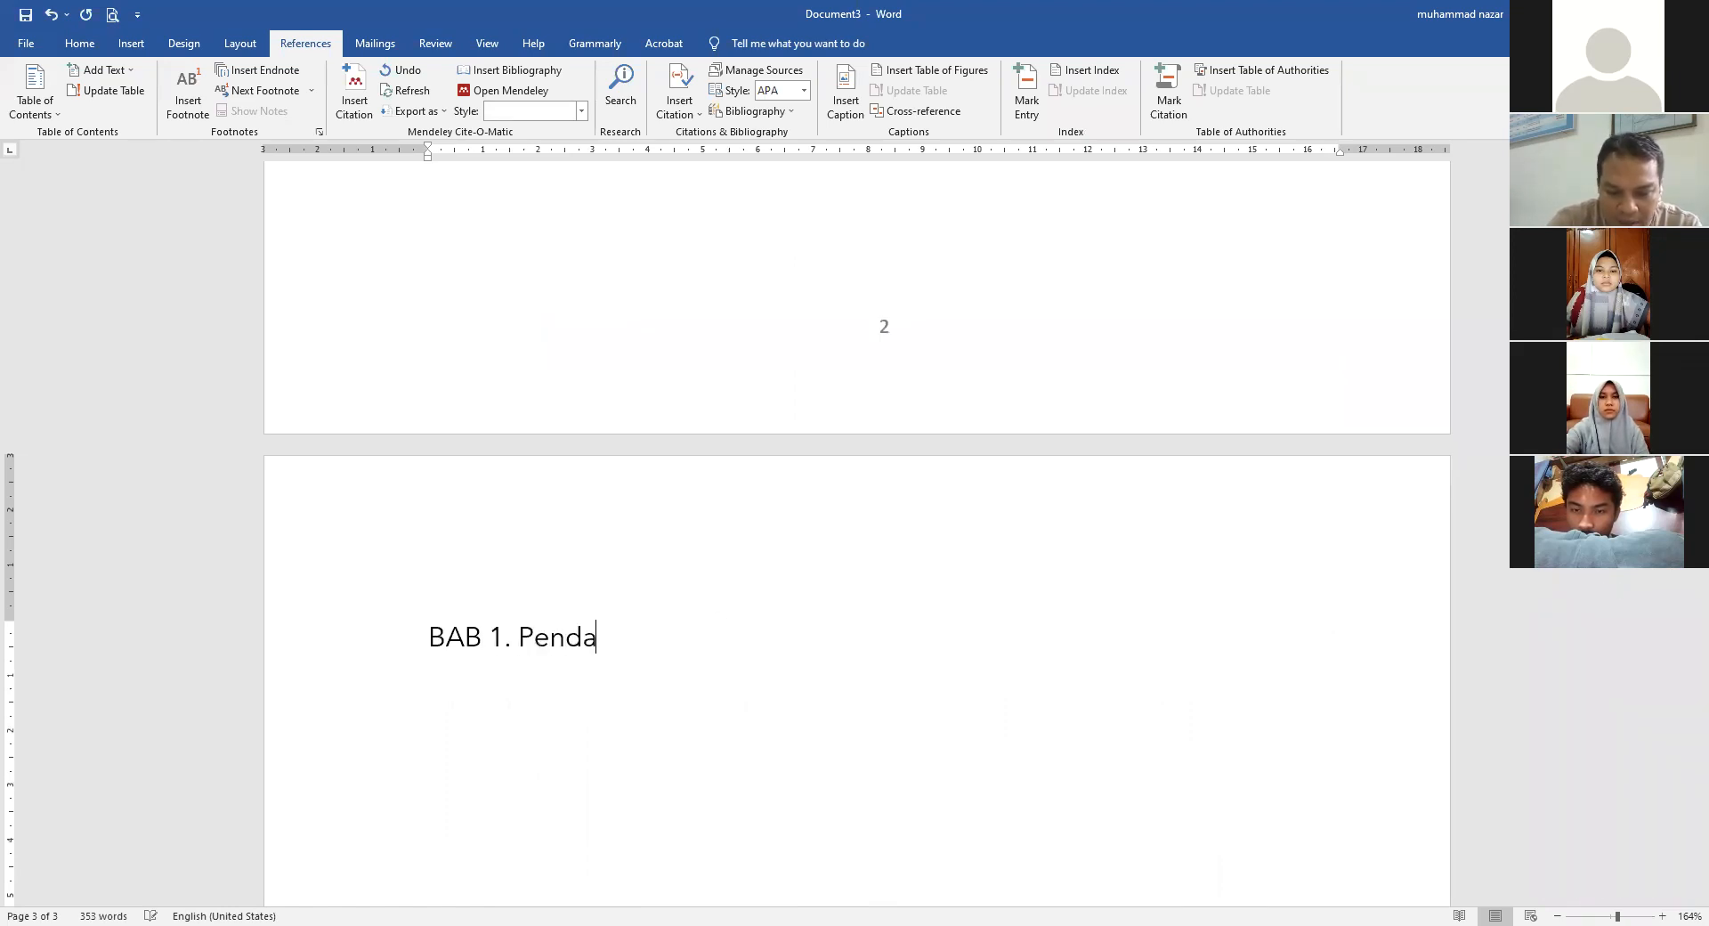
type("huluan")
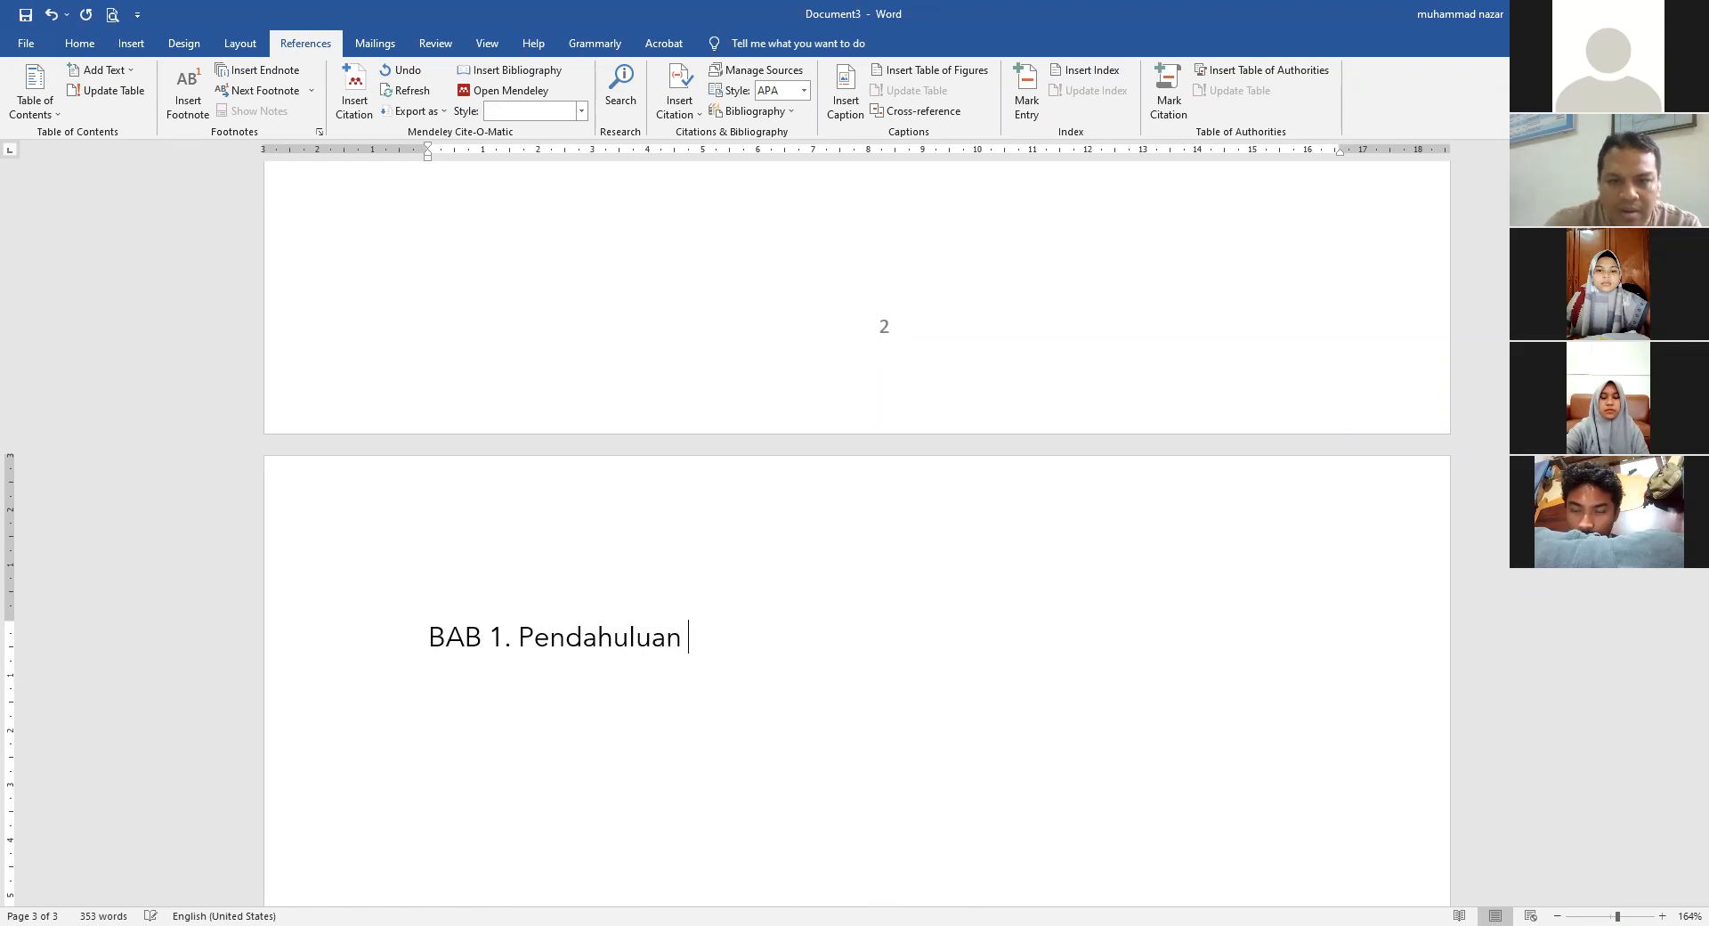
- Place two left tab stops at 15.75 cm and 16.25 cm for the manual entry line on page 3
left_click(1316, 148)
left_click(1317, 150)
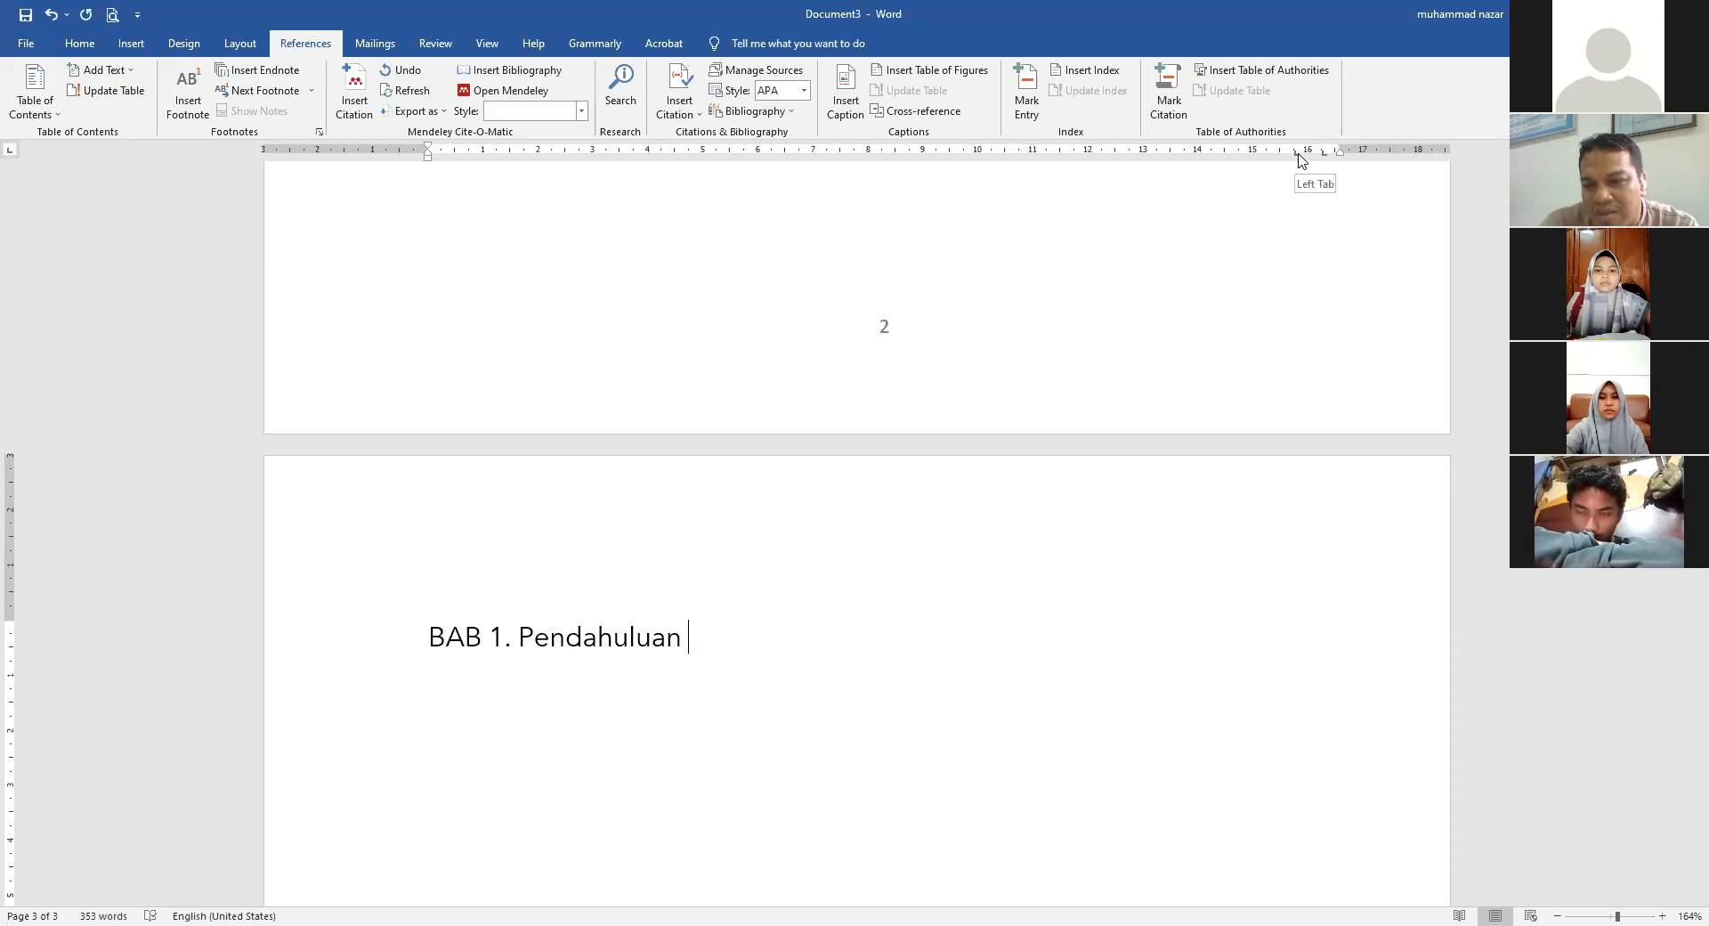
double_click(1299, 153)
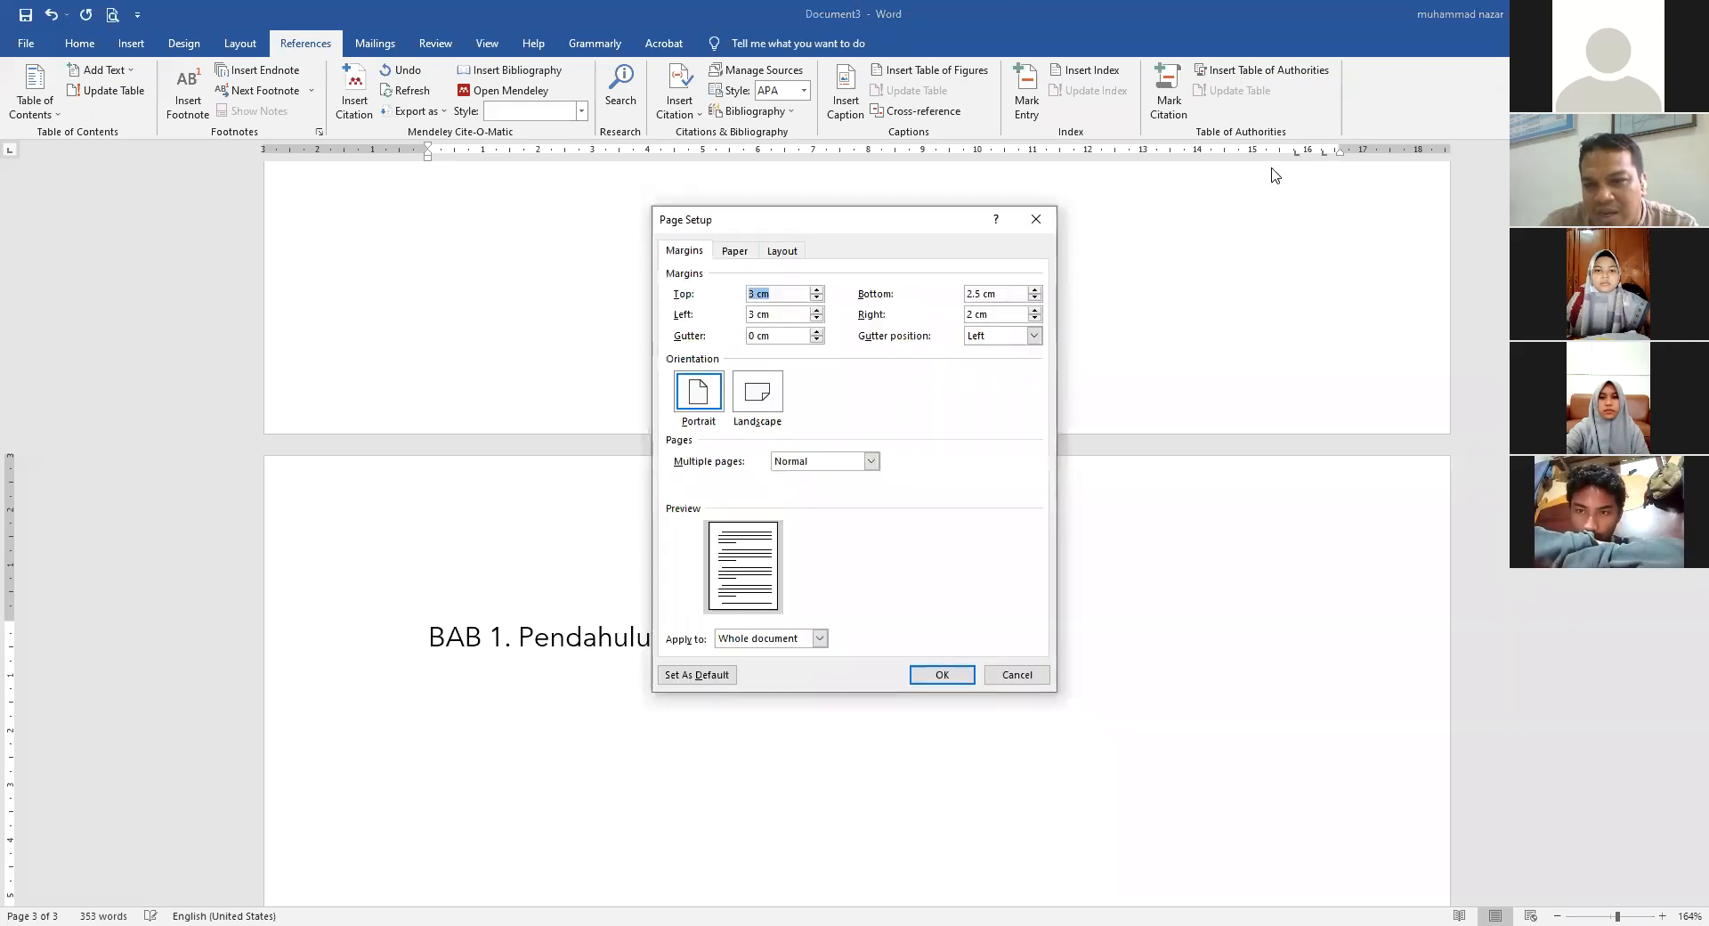
left_click(997, 678)
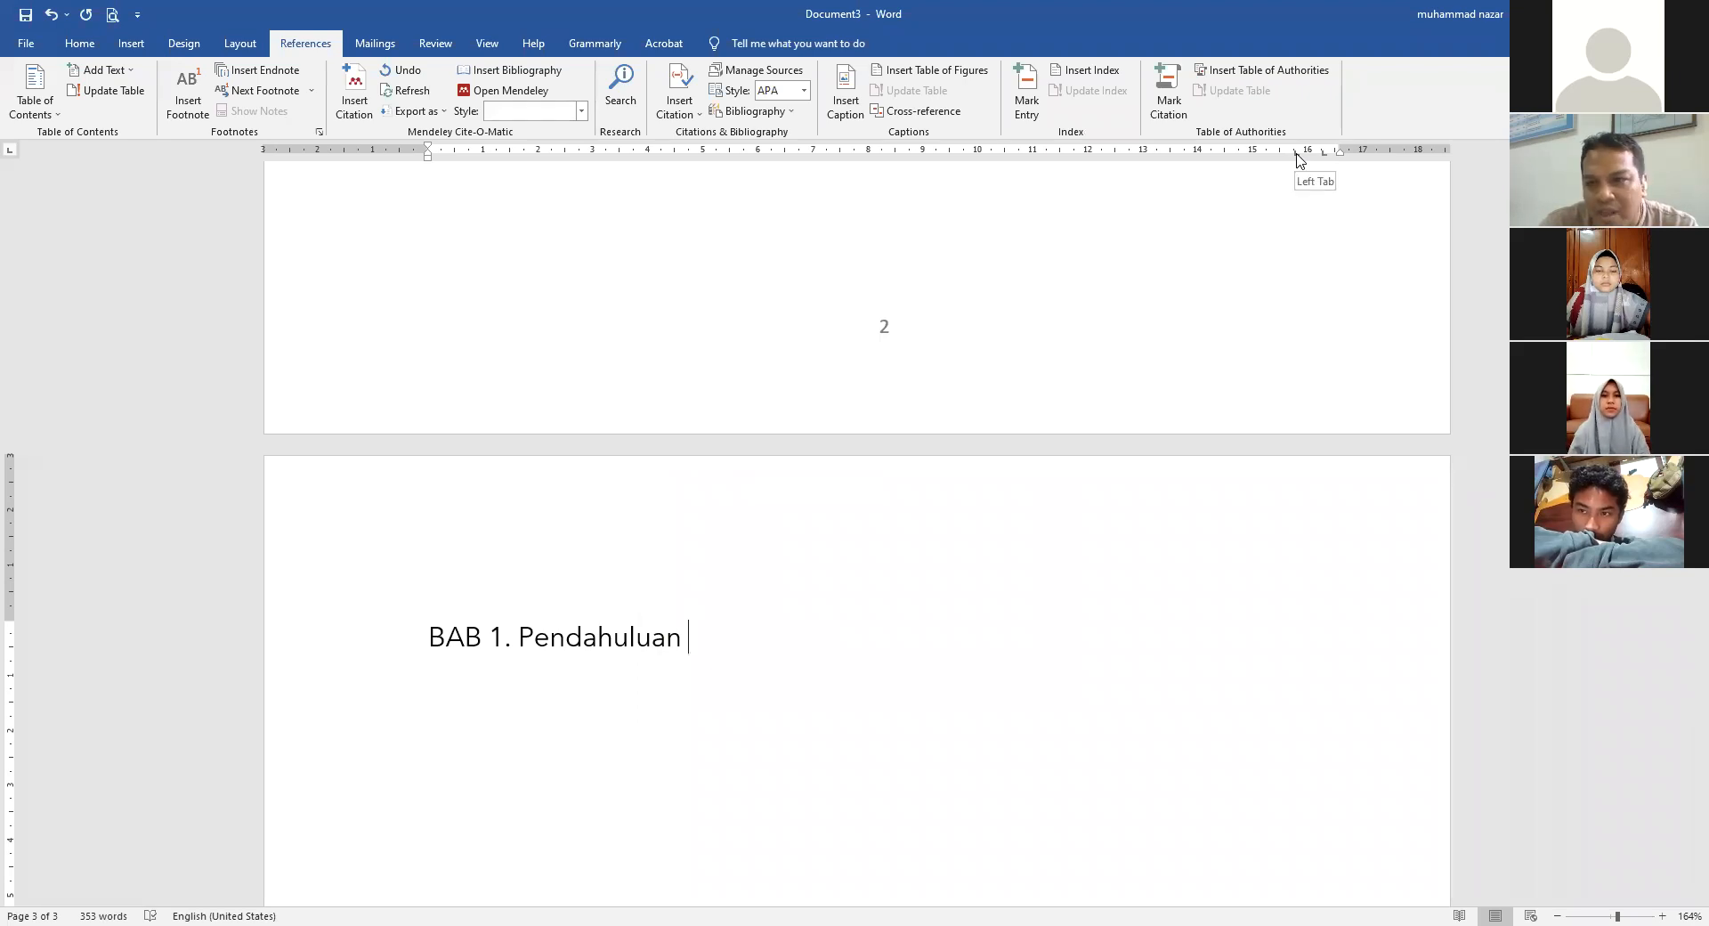
- Give the 15.75 cm tab stop a dotted leader and complete the manual entry with the leader and page number 1
double_click(1297, 154)
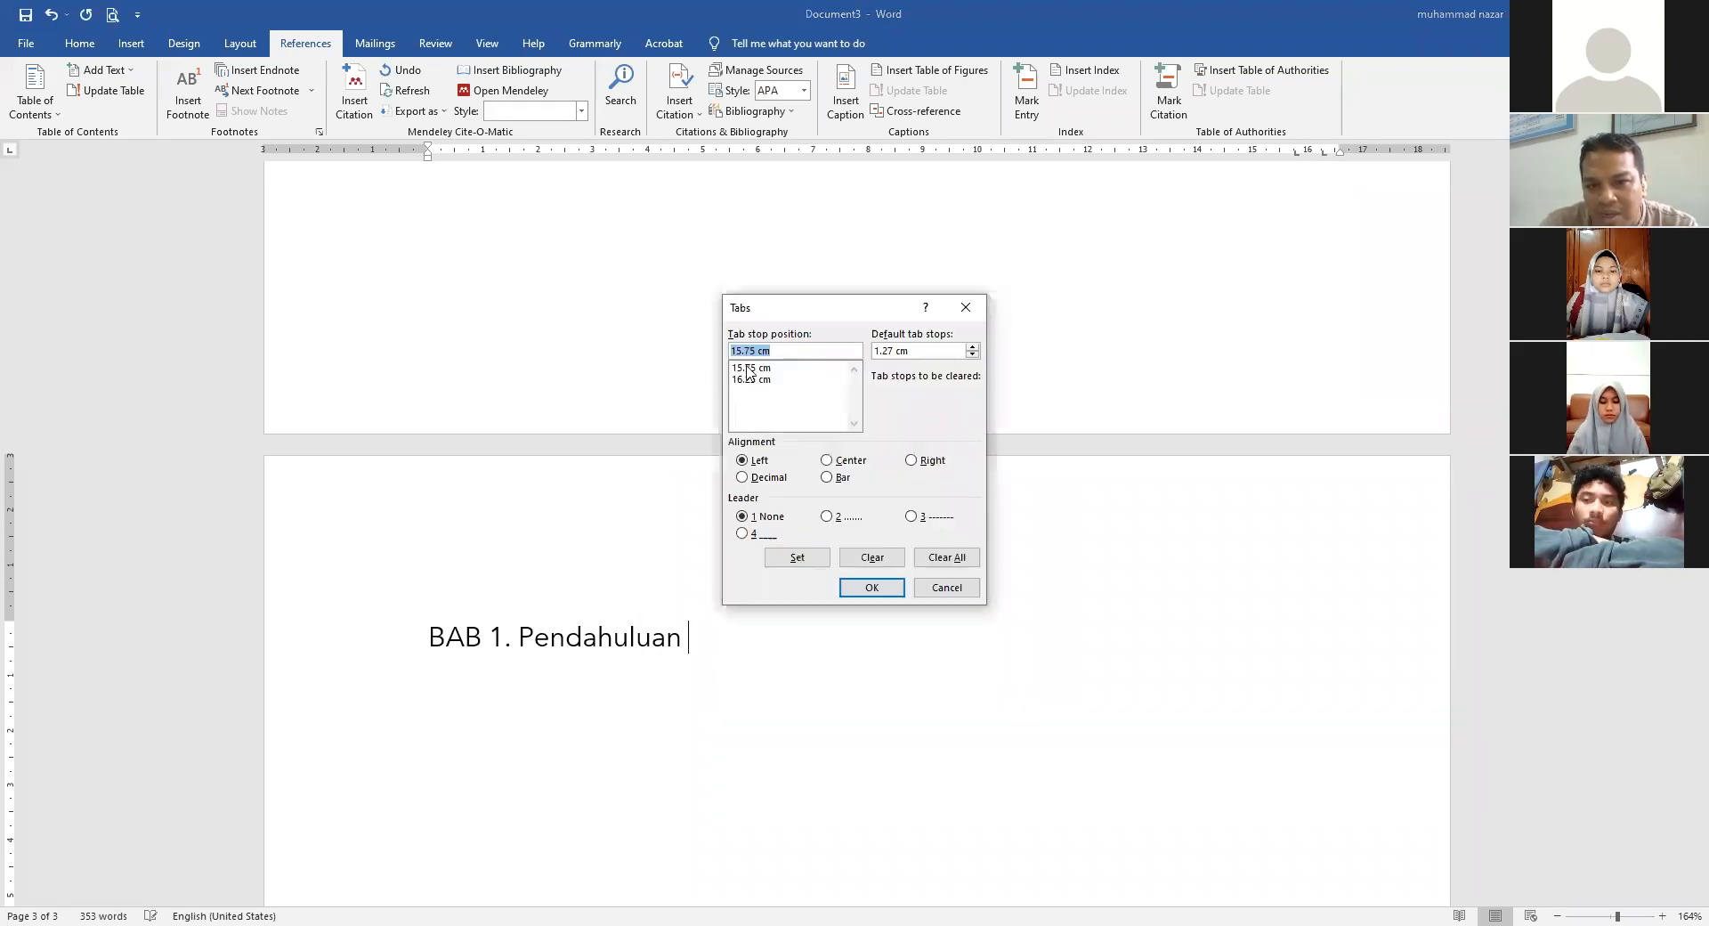
left_click(752, 368)
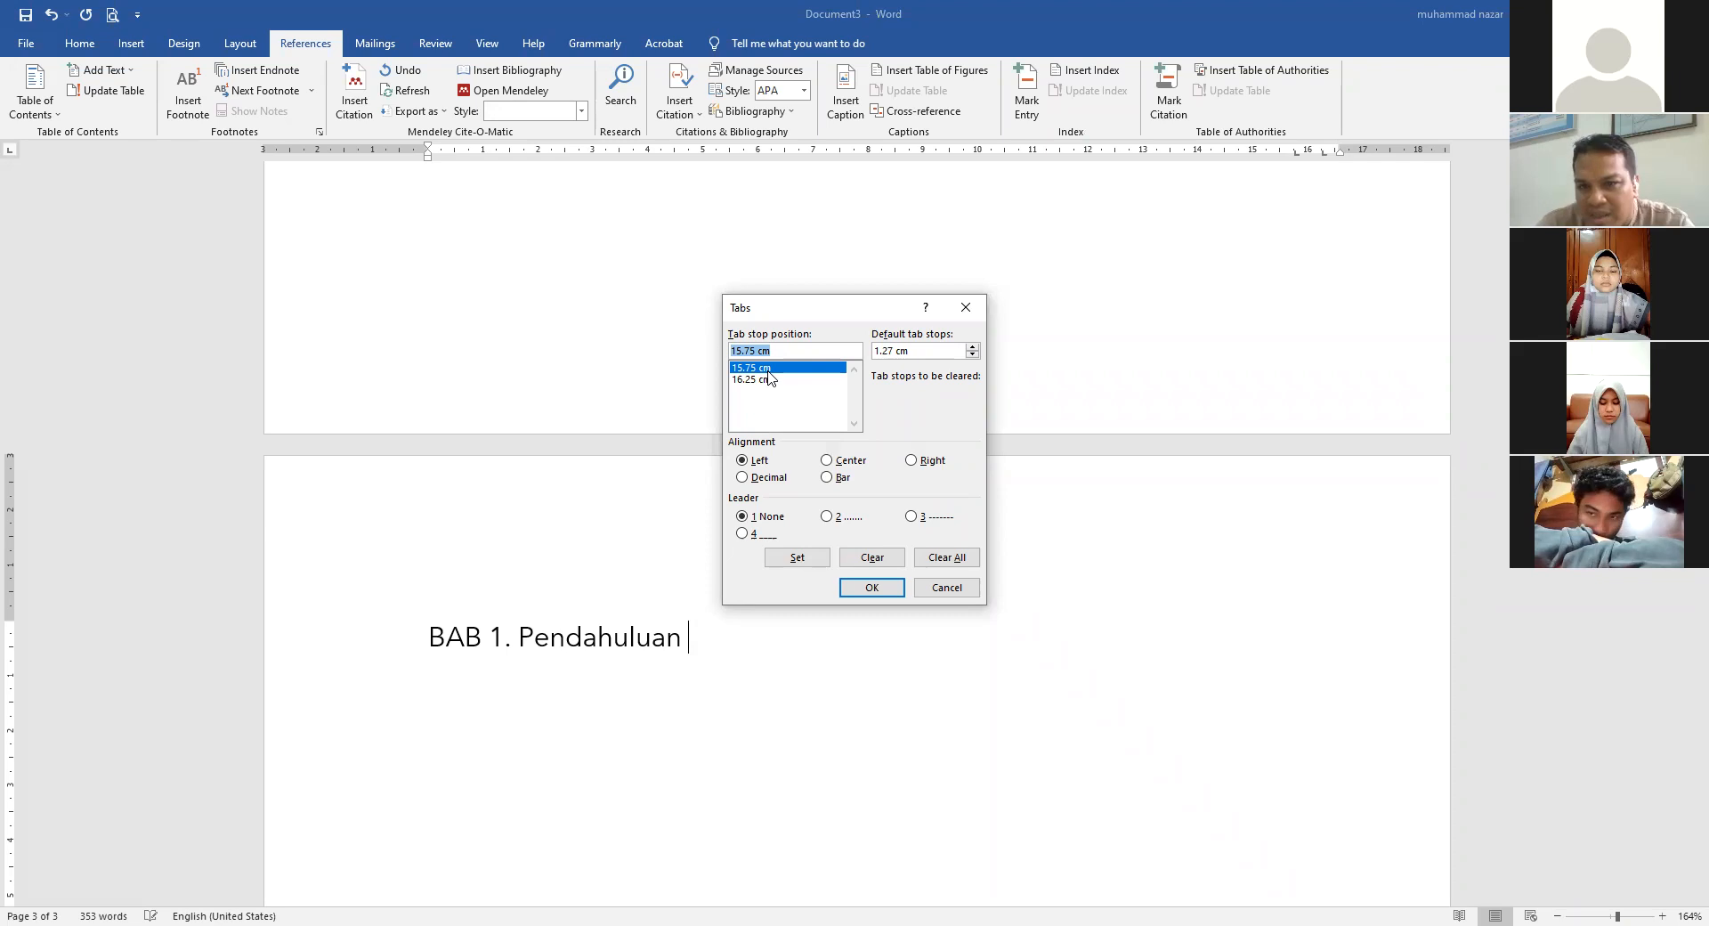
left_click(828, 517)
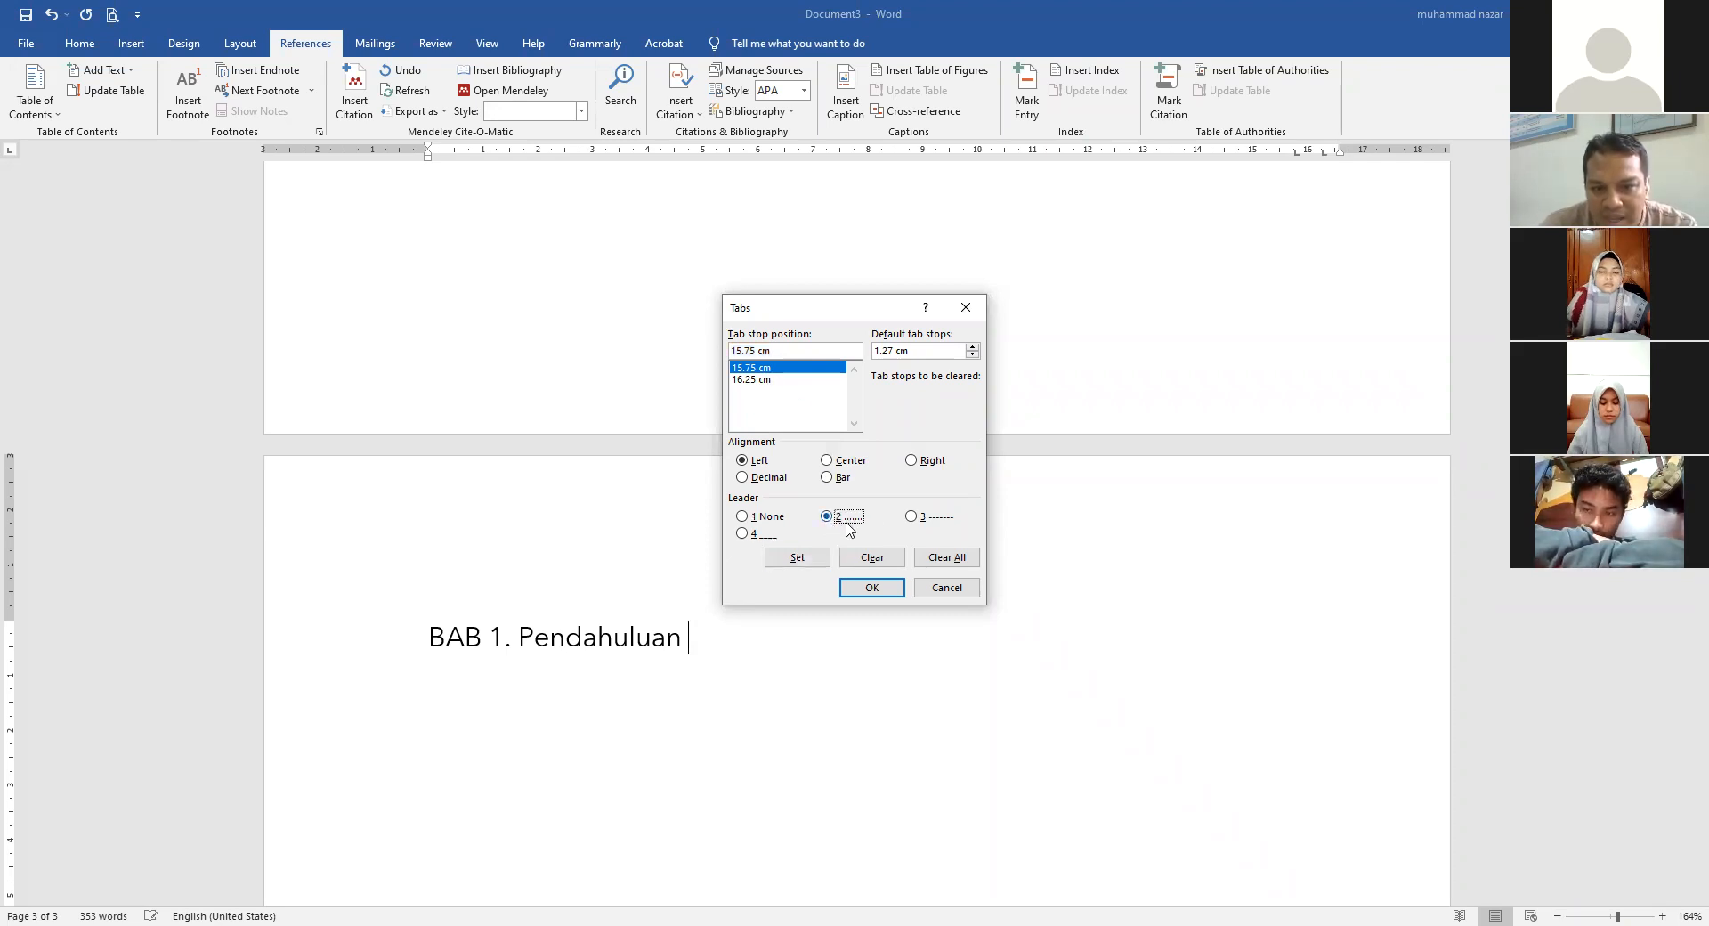
left_click(795, 559)
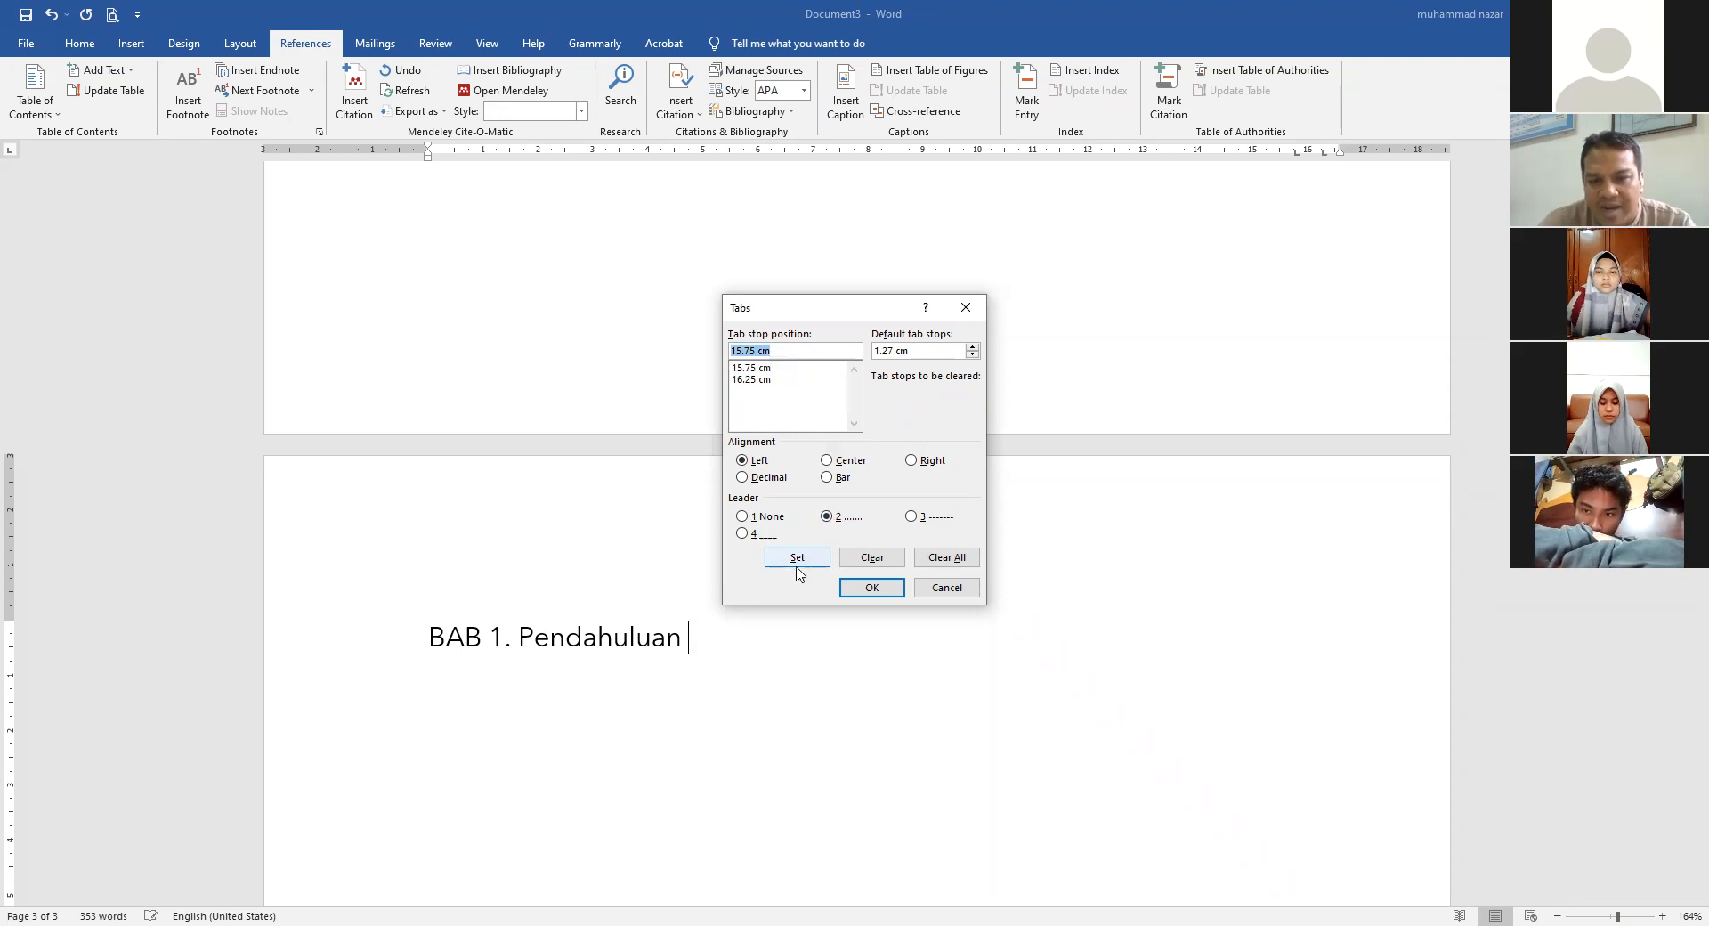
left_click(859, 593)
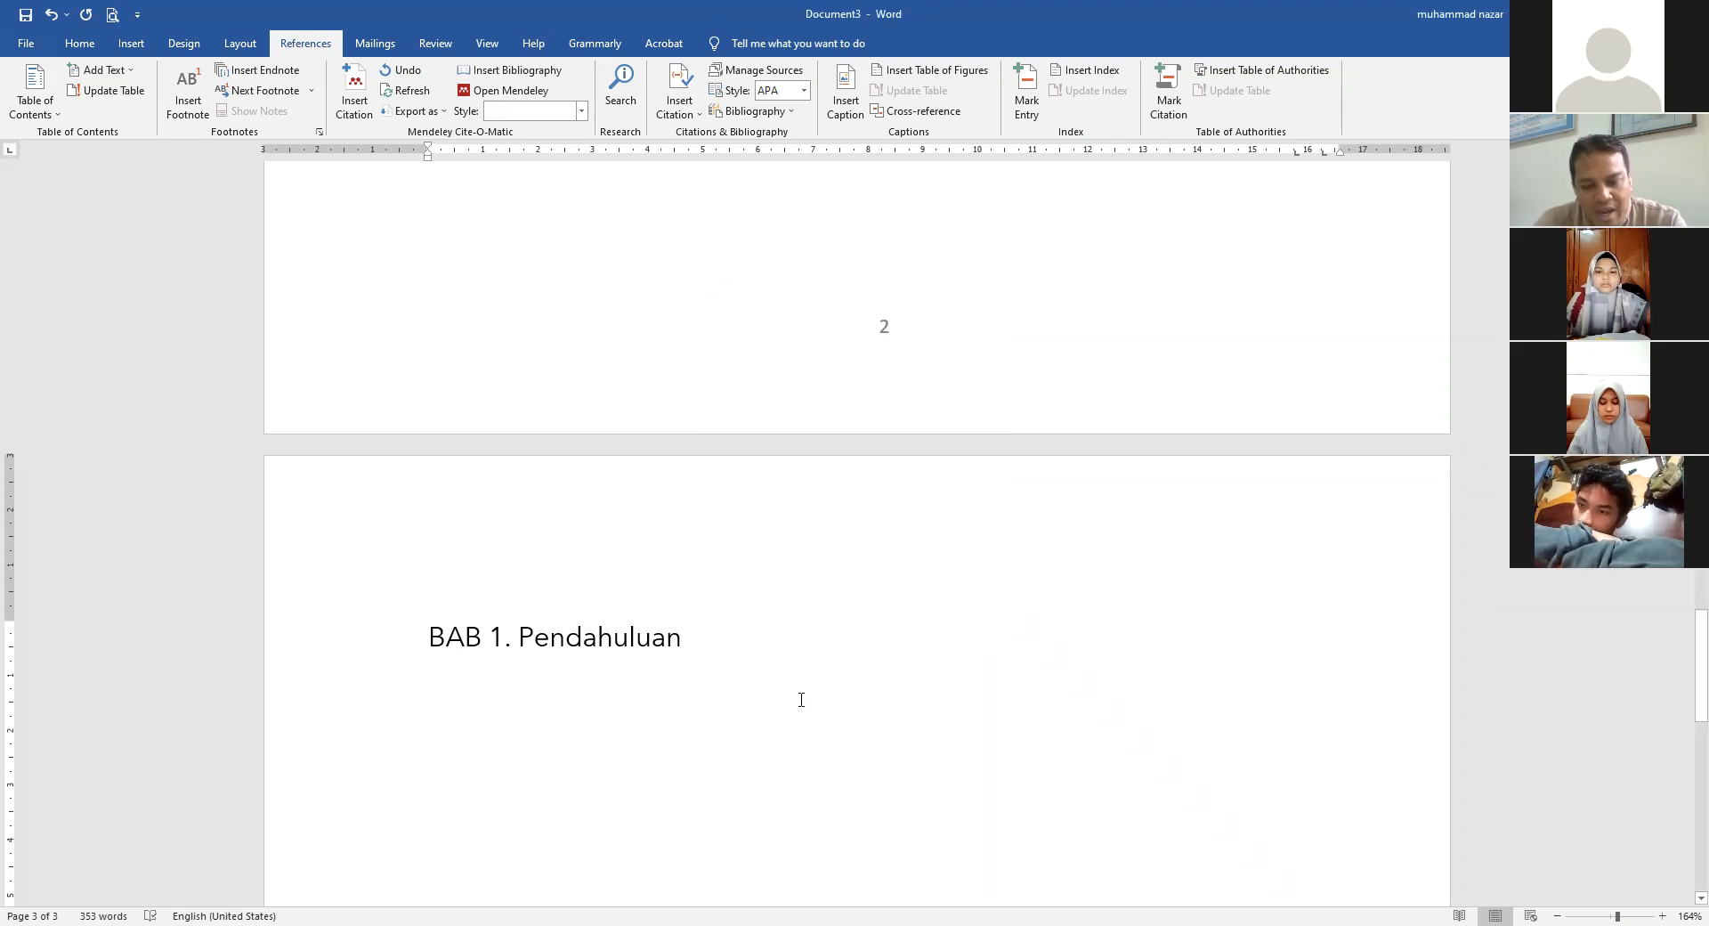
key("Tab")
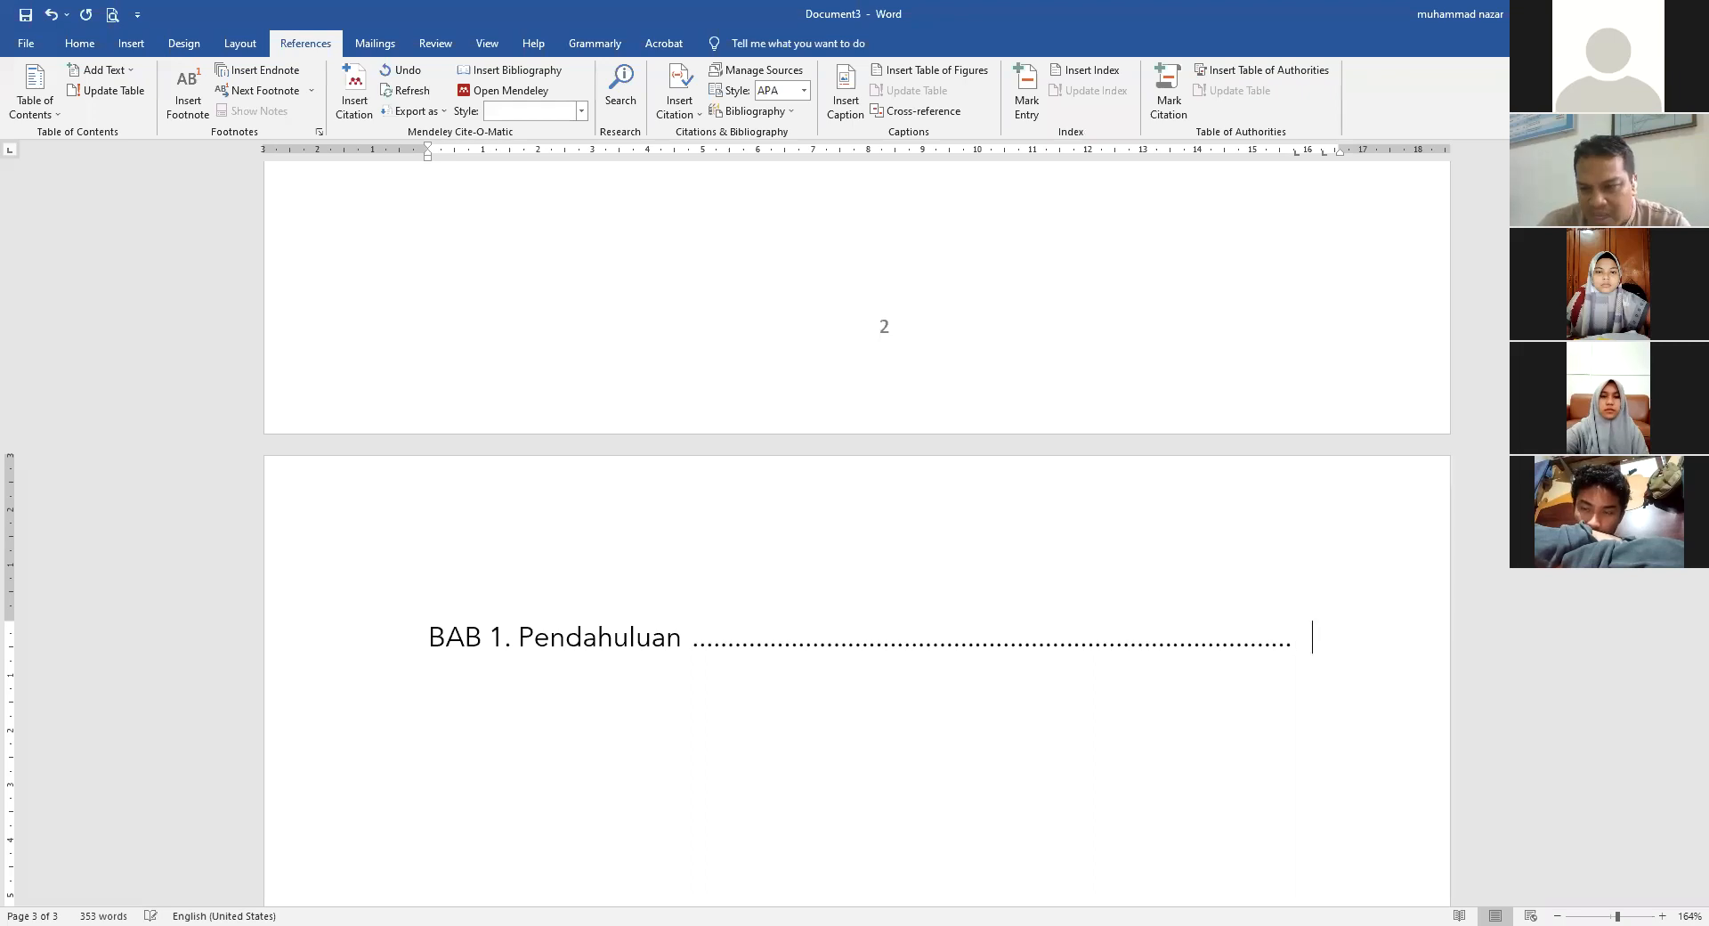
type("1")
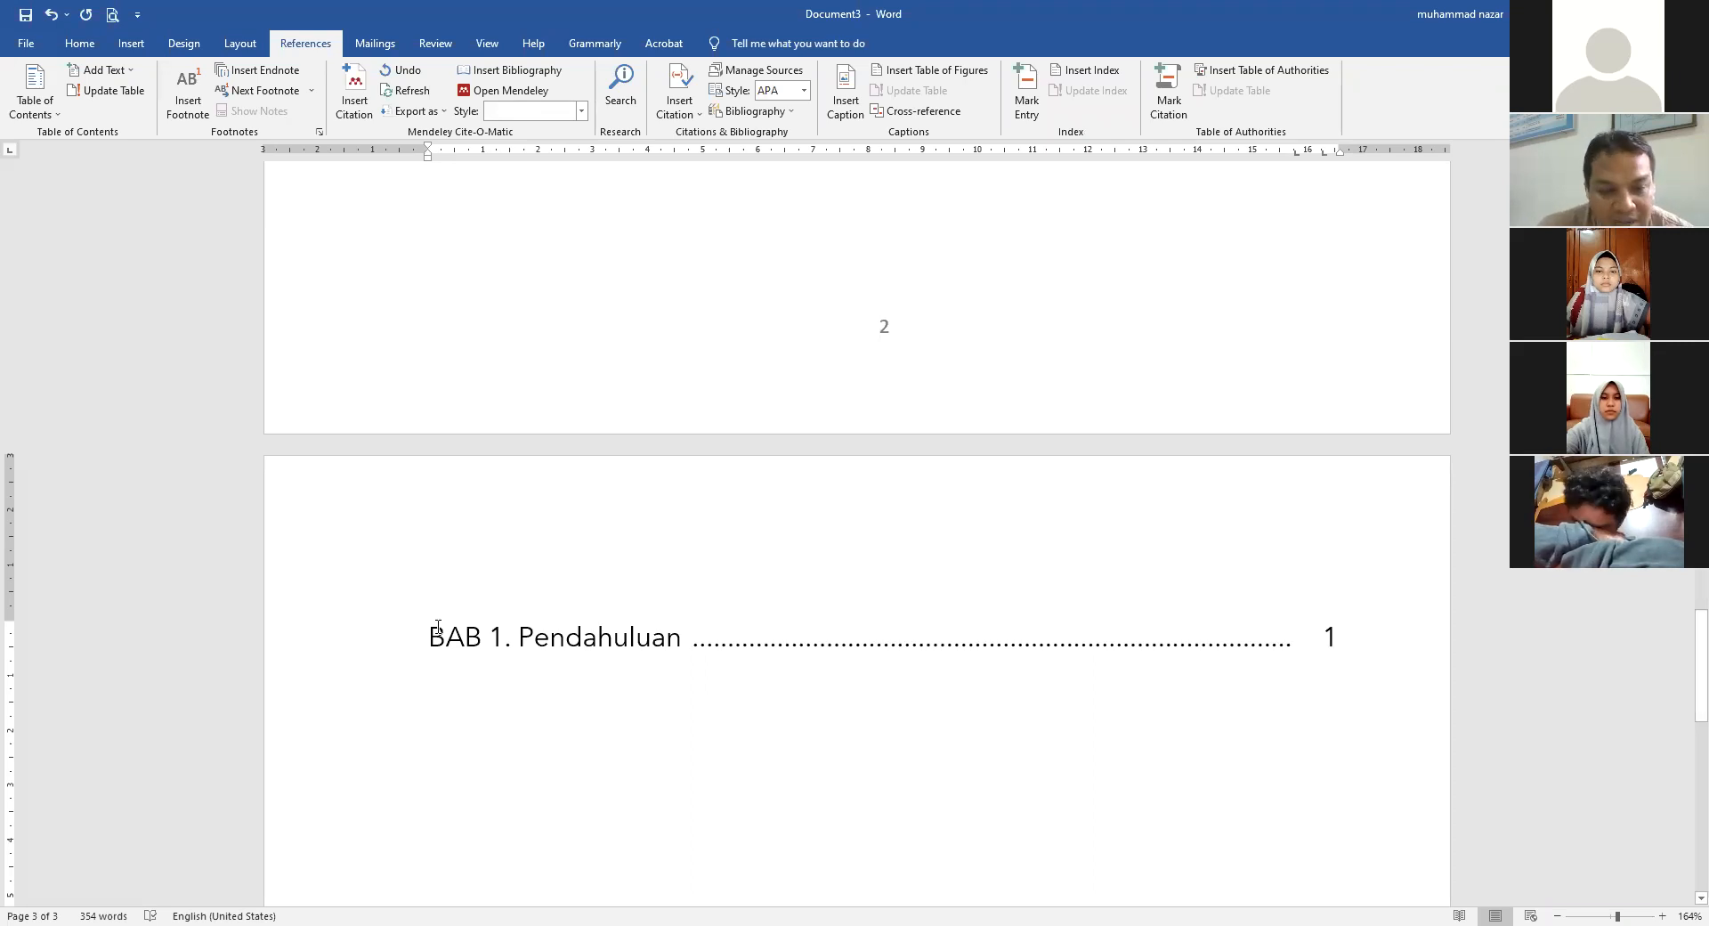
- Delete the manual "BAB 1. Pendahuluan" entry line from page 3
left_click(885, 763)
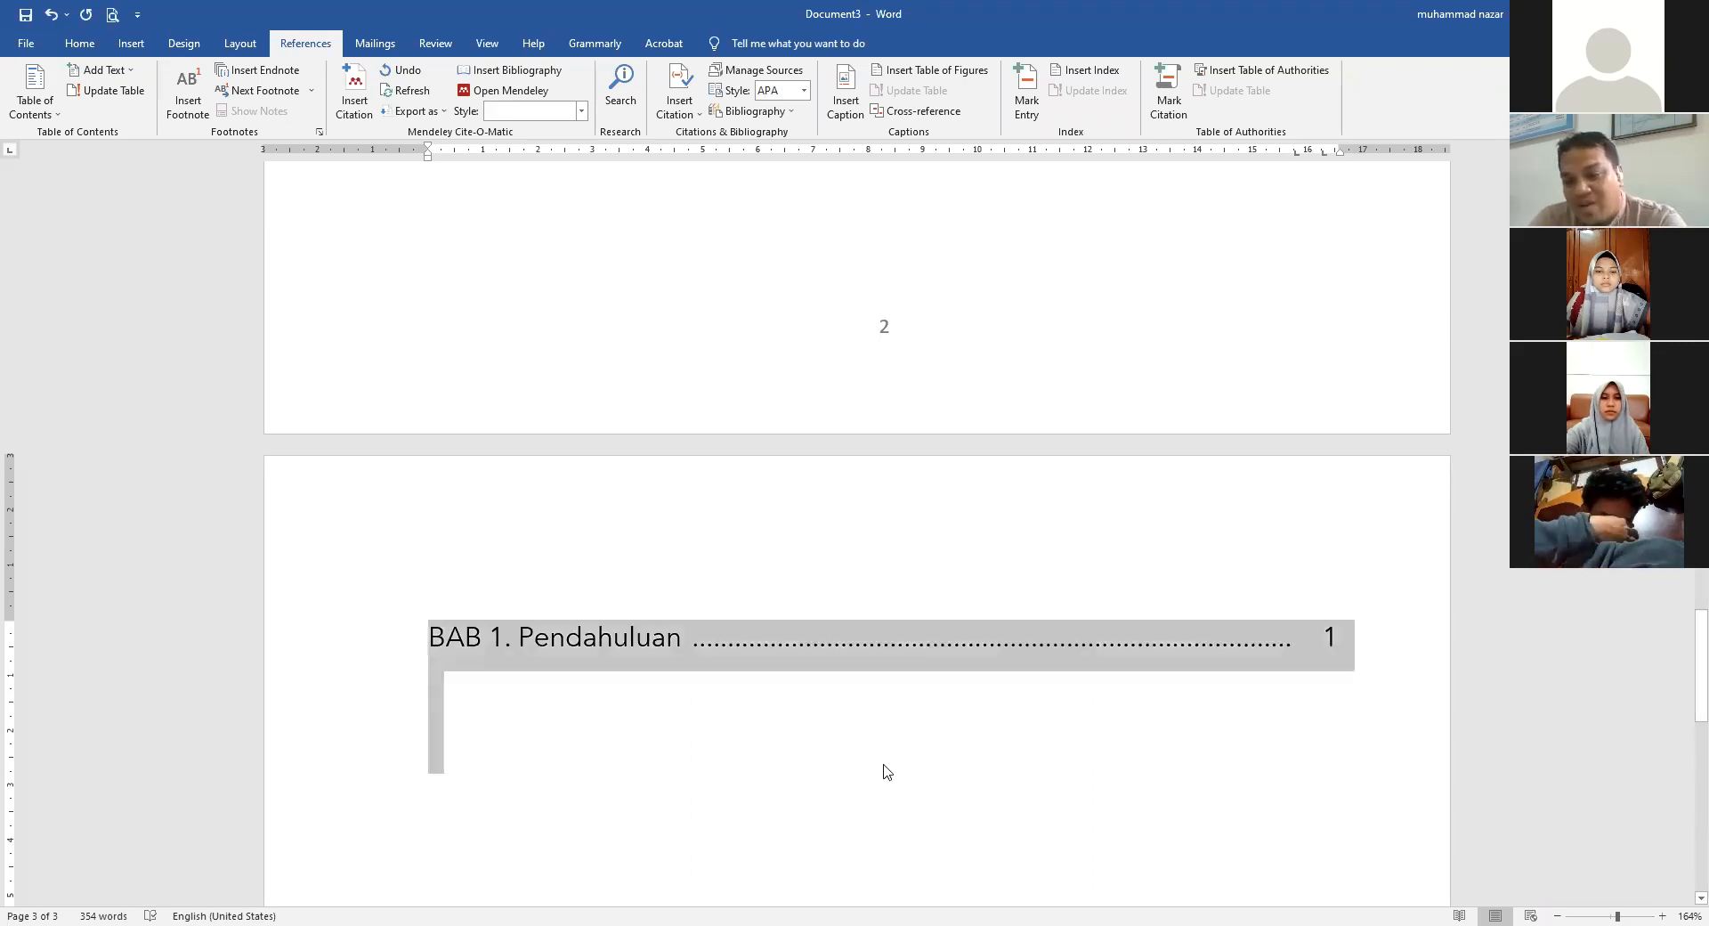
key("Delete")
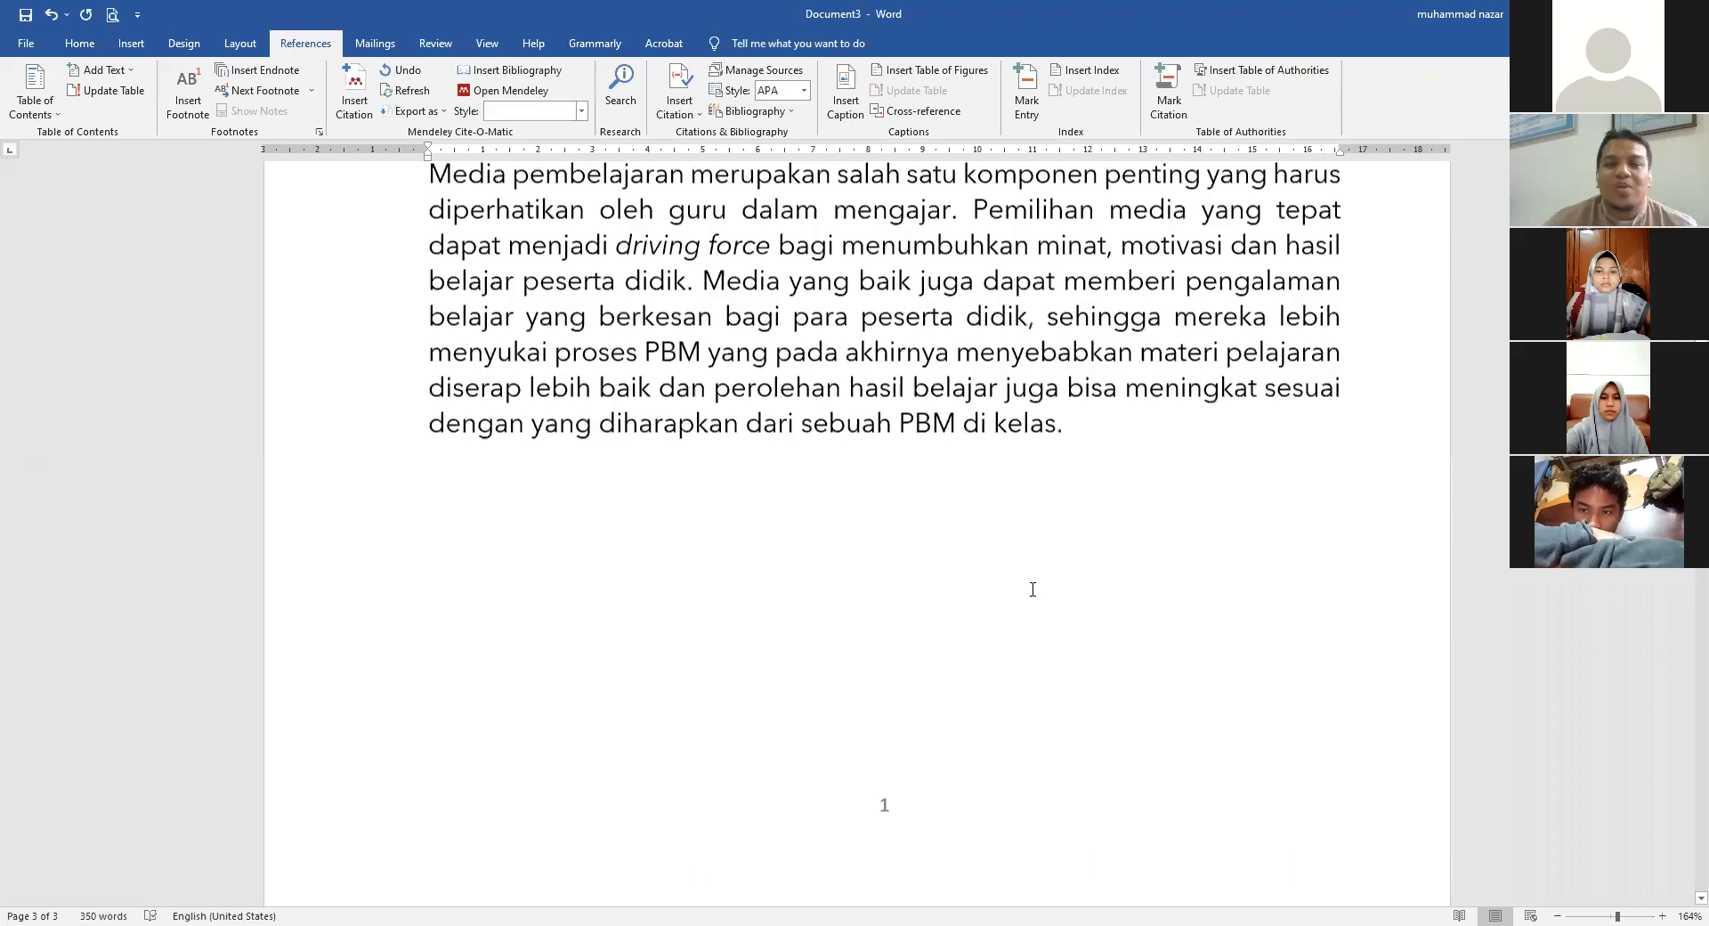
scroll(1033, 589, "up", 10)
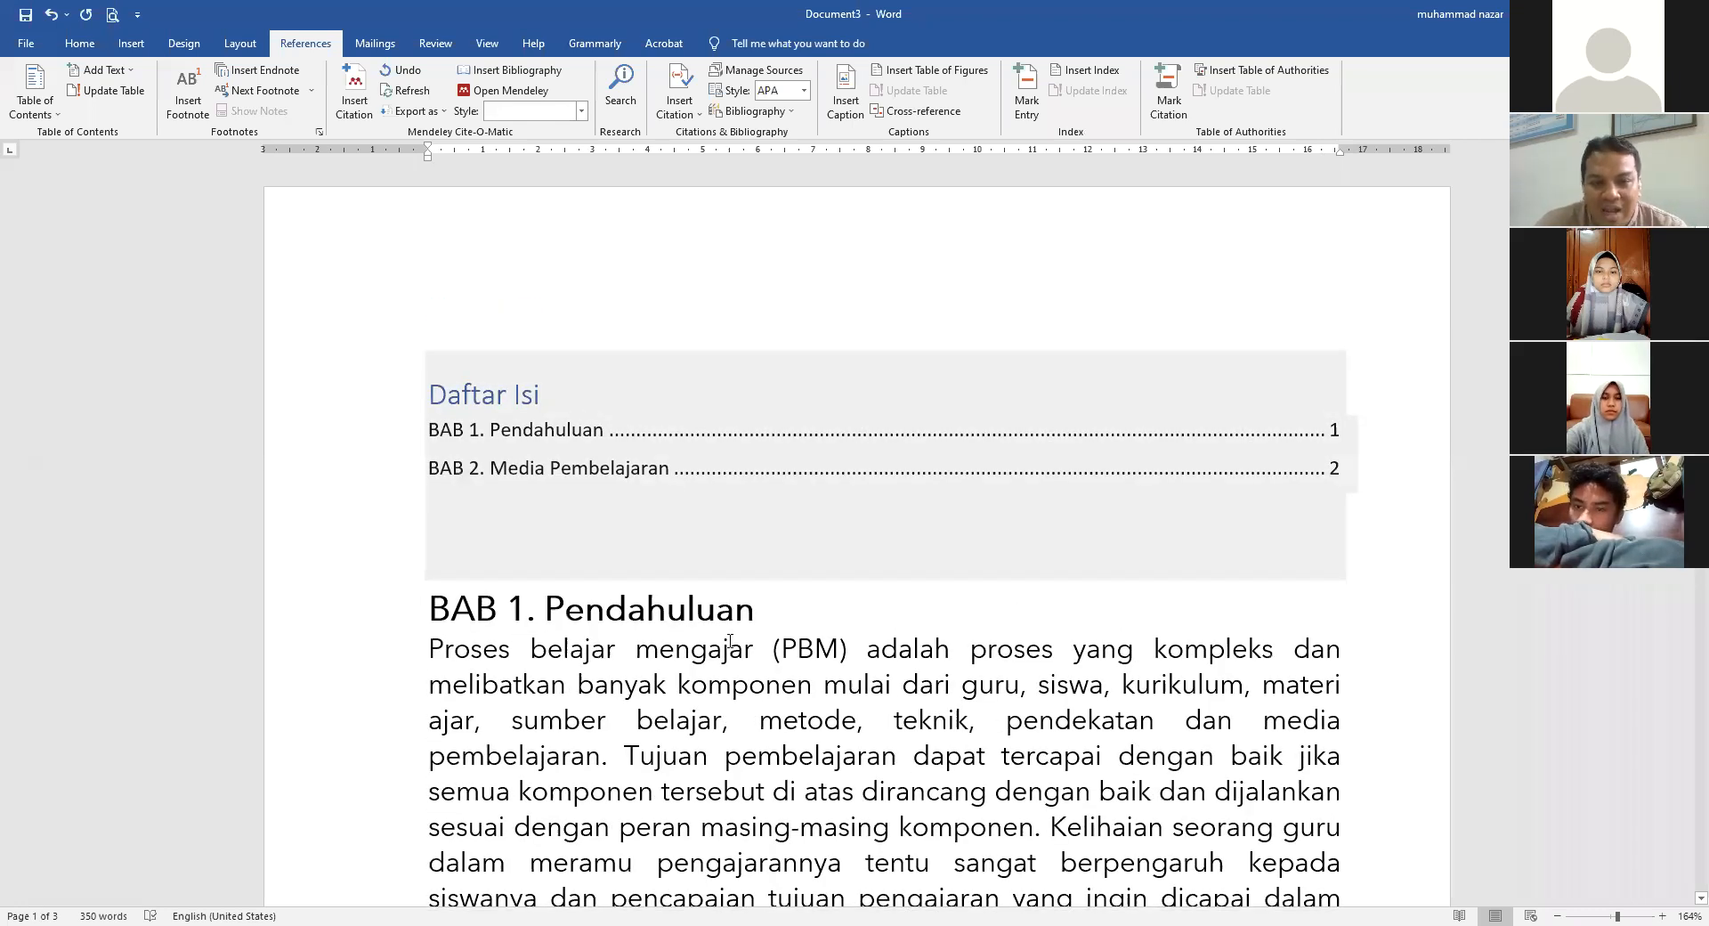
- Change the BAB 2 heading text to "BAB 2. Media Pembelajaranm"
scroll(729, 640, "down", 12)
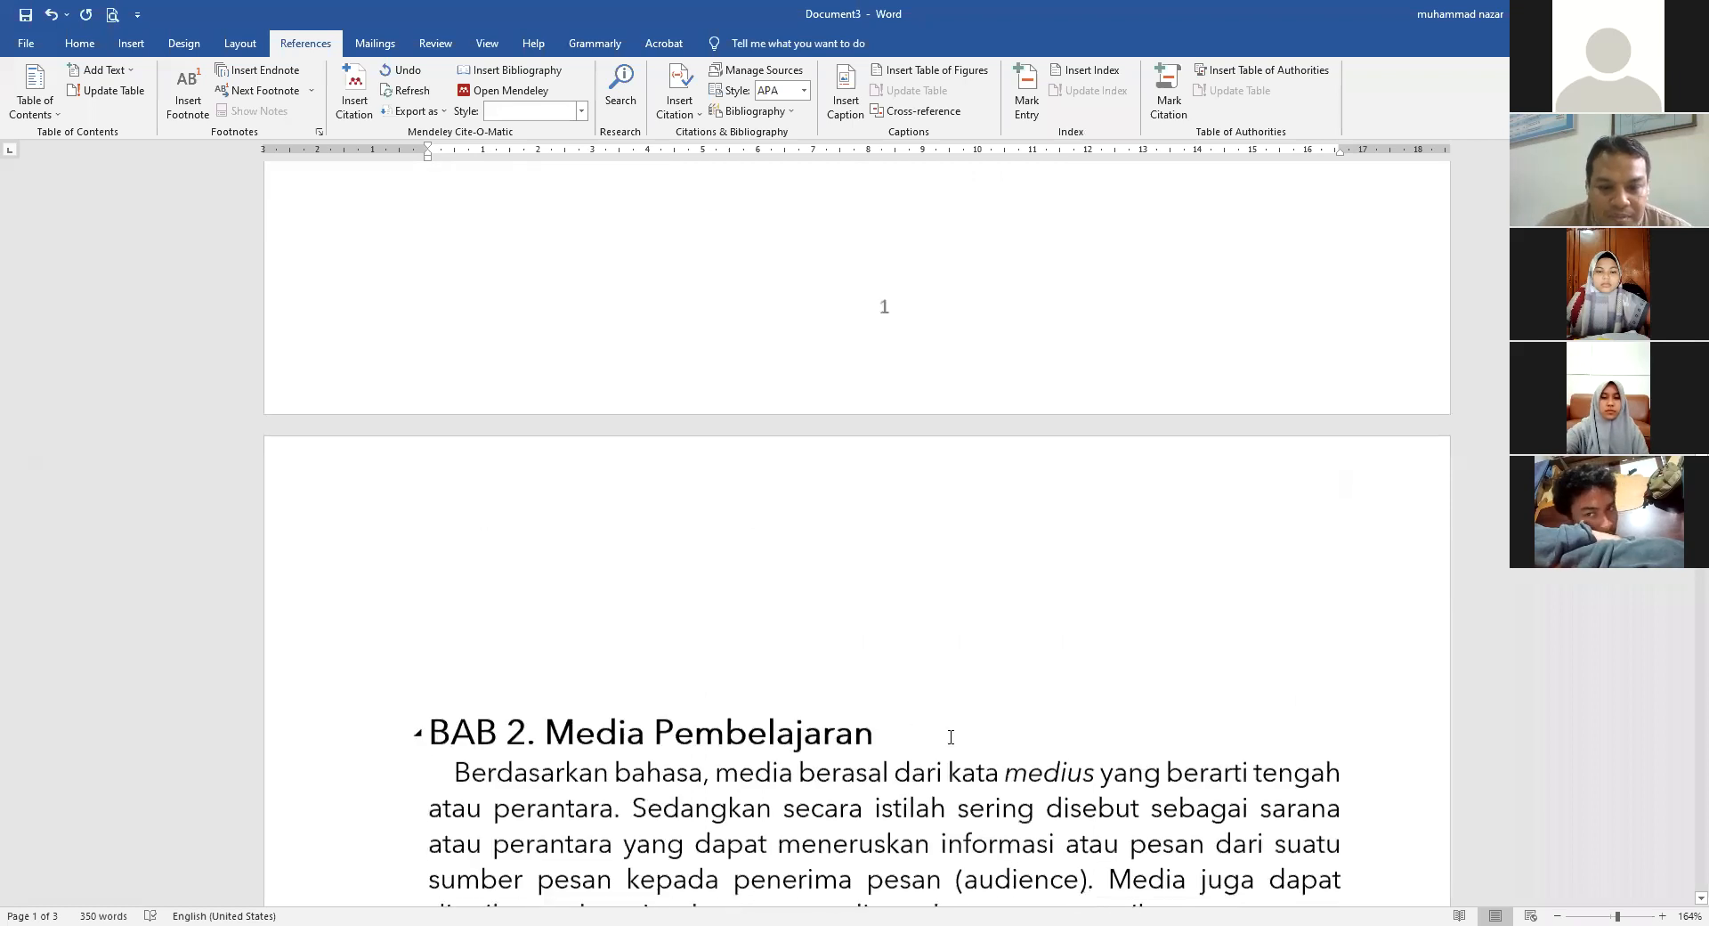
left_click(927, 726)
type("m,")
key("BackSpace")
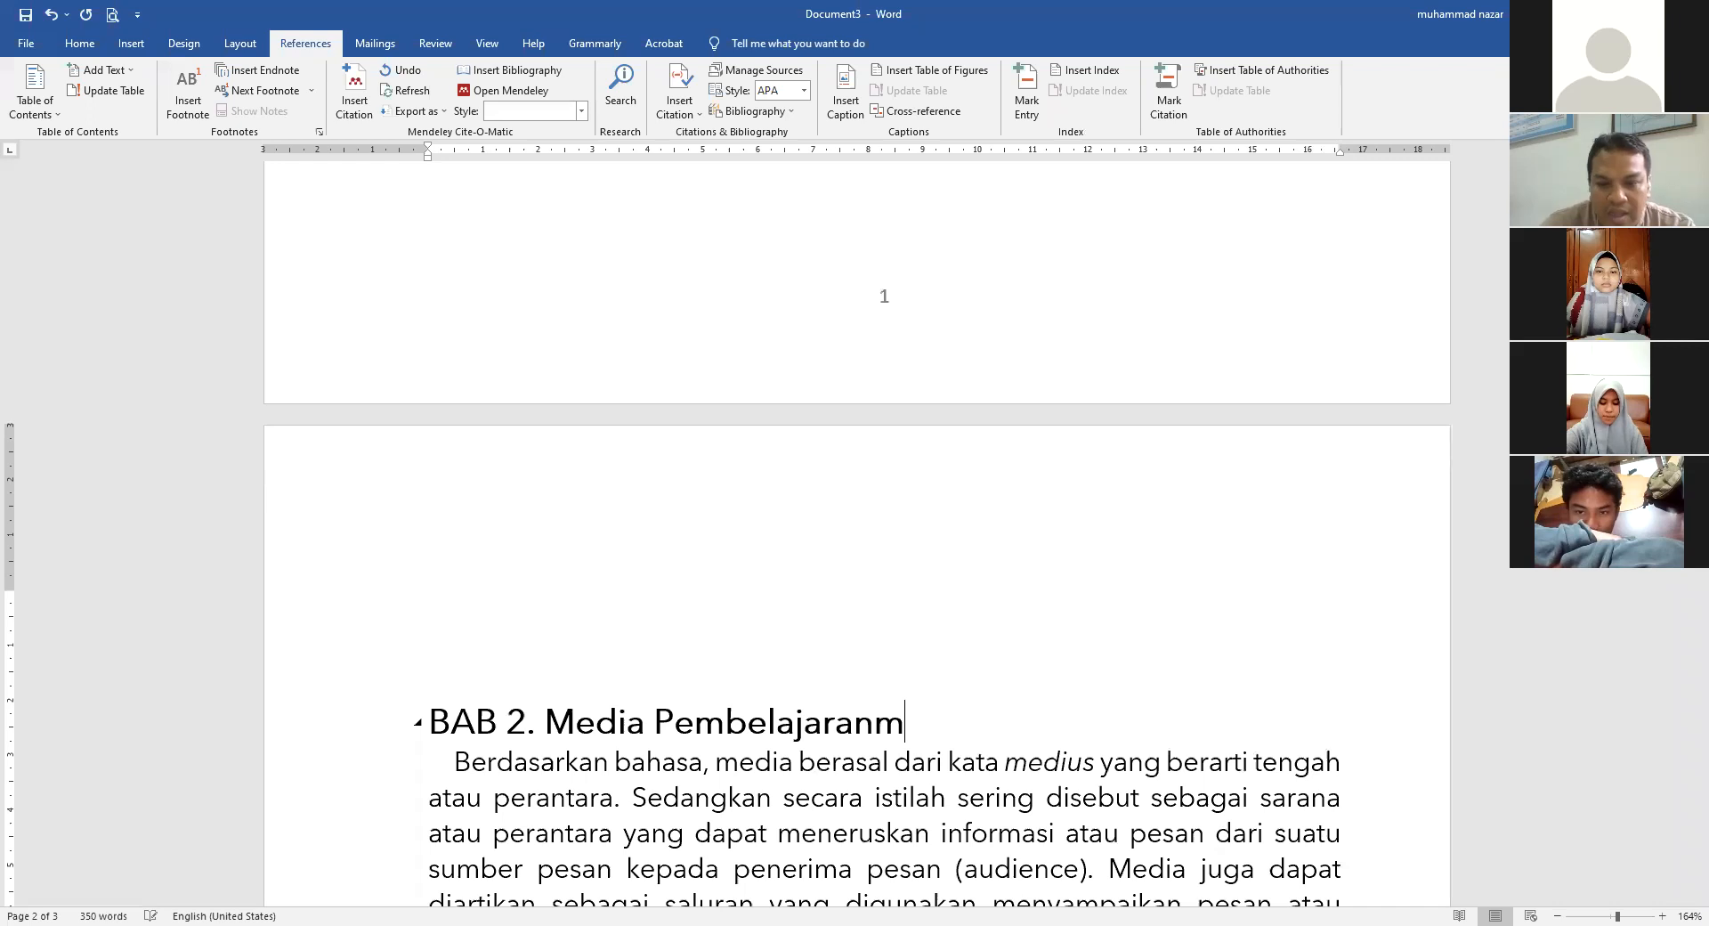
- Update only the page numbers of the automatic table of contents
scroll(351, 249, "up", 8)
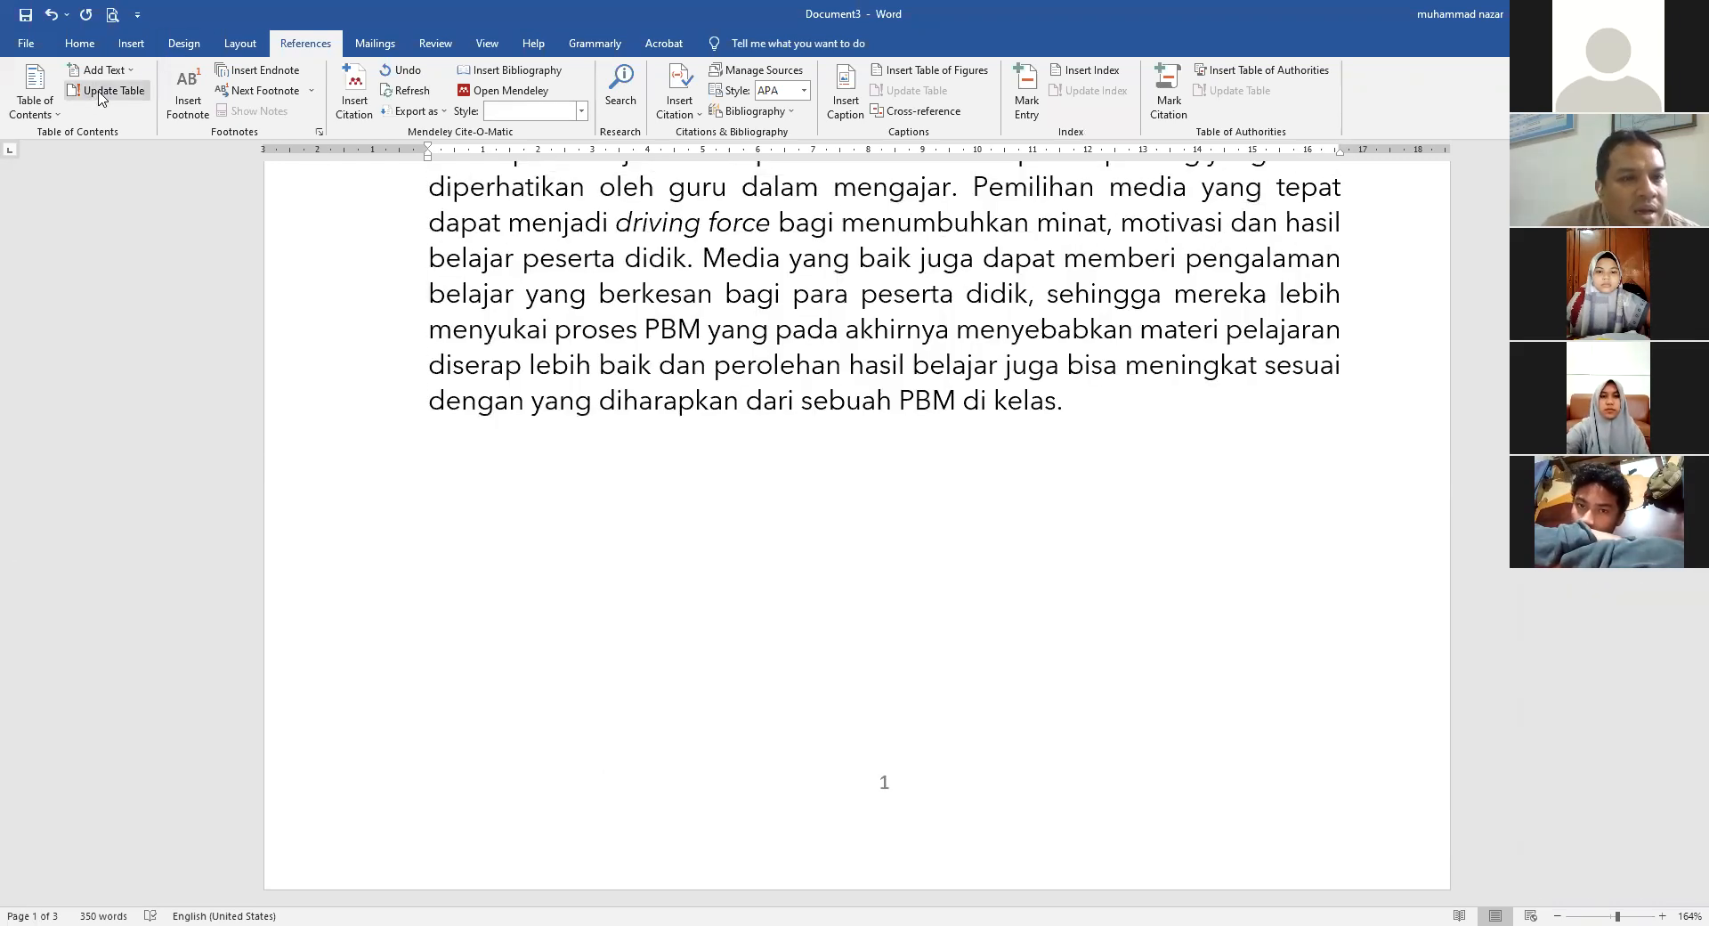
left_click(100, 94)
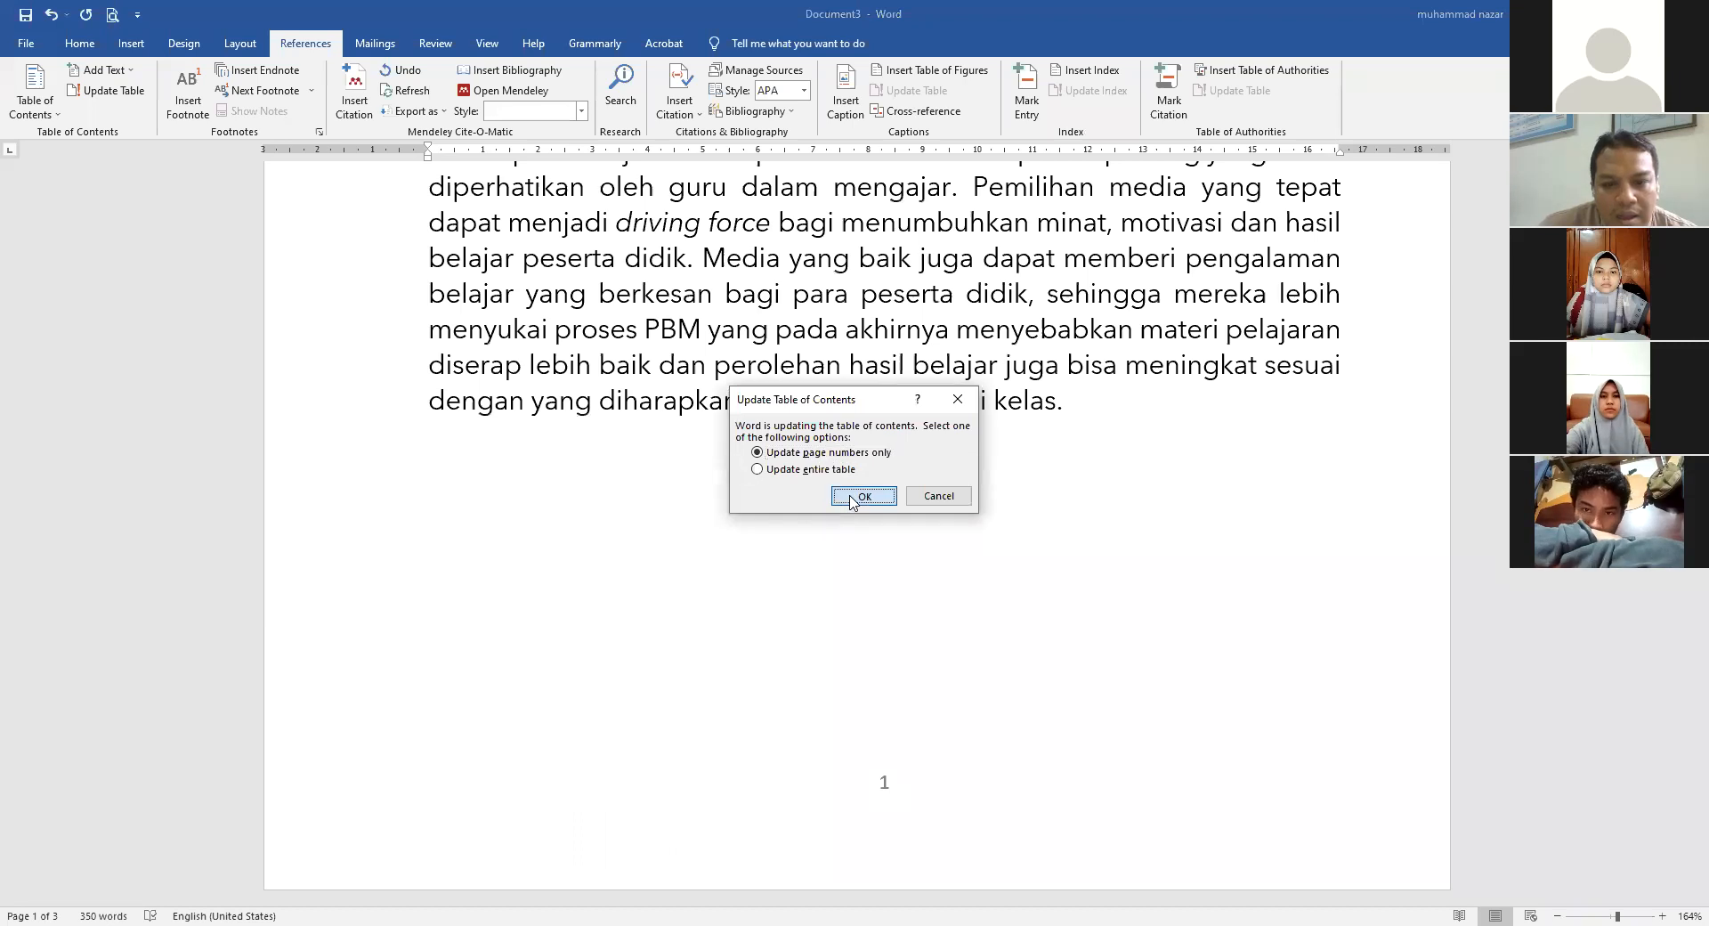
key("Return")
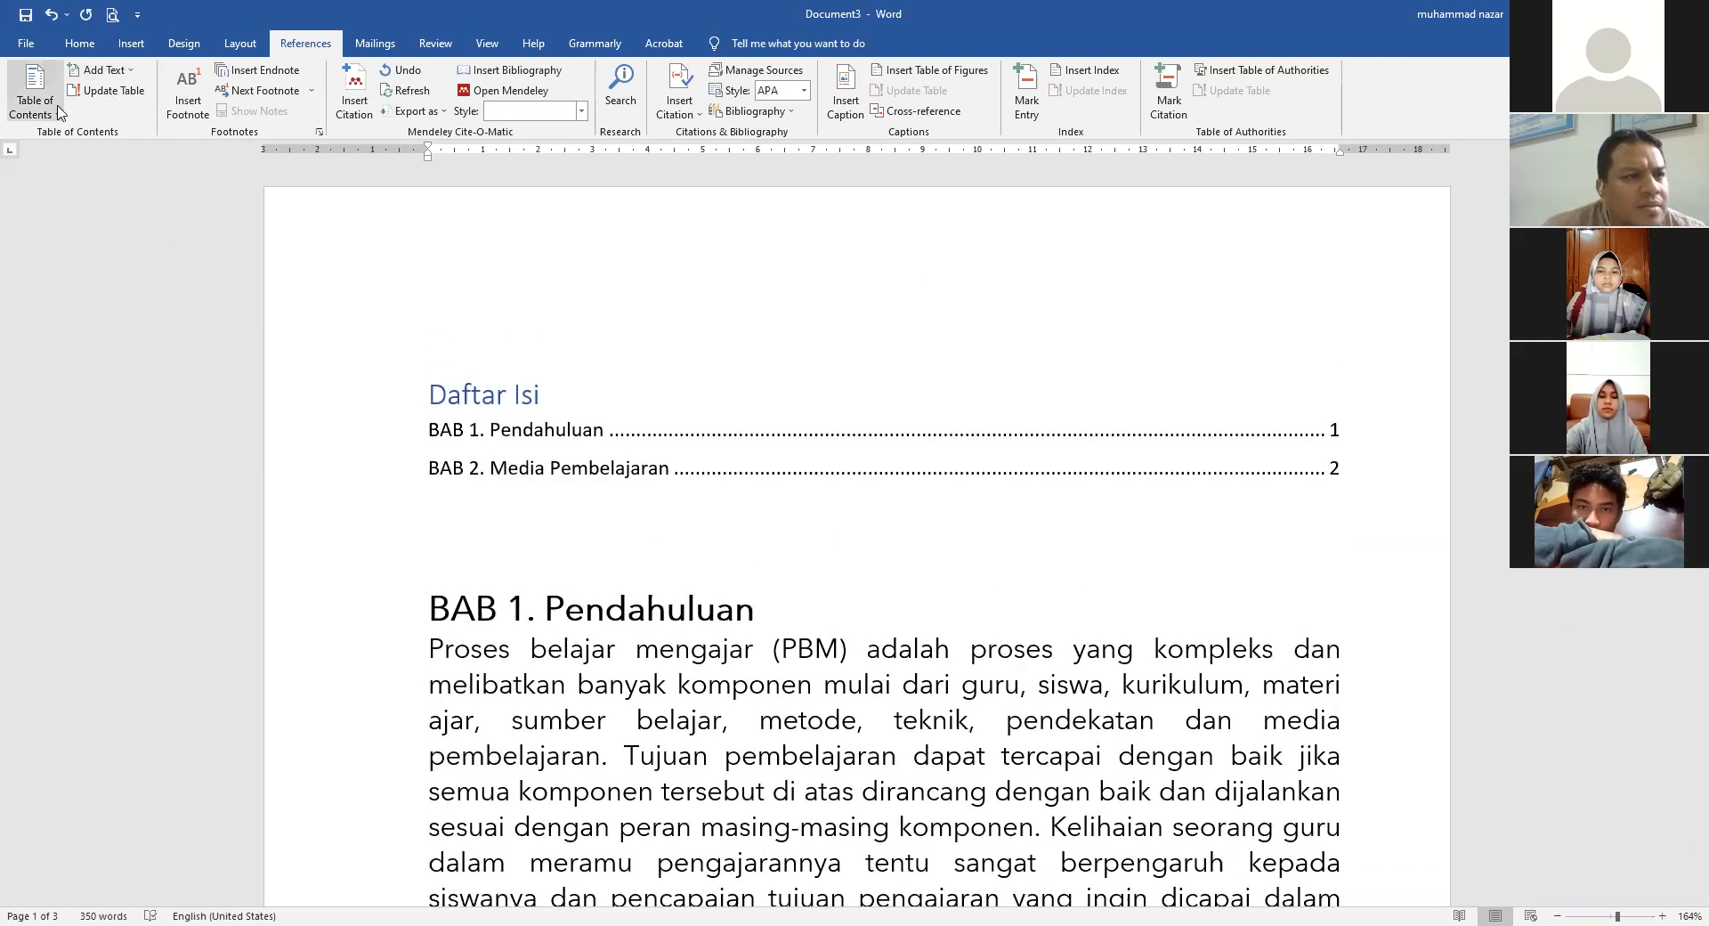
- Update the entire automatic table of contents, including its heading texts
left_click(114, 92)
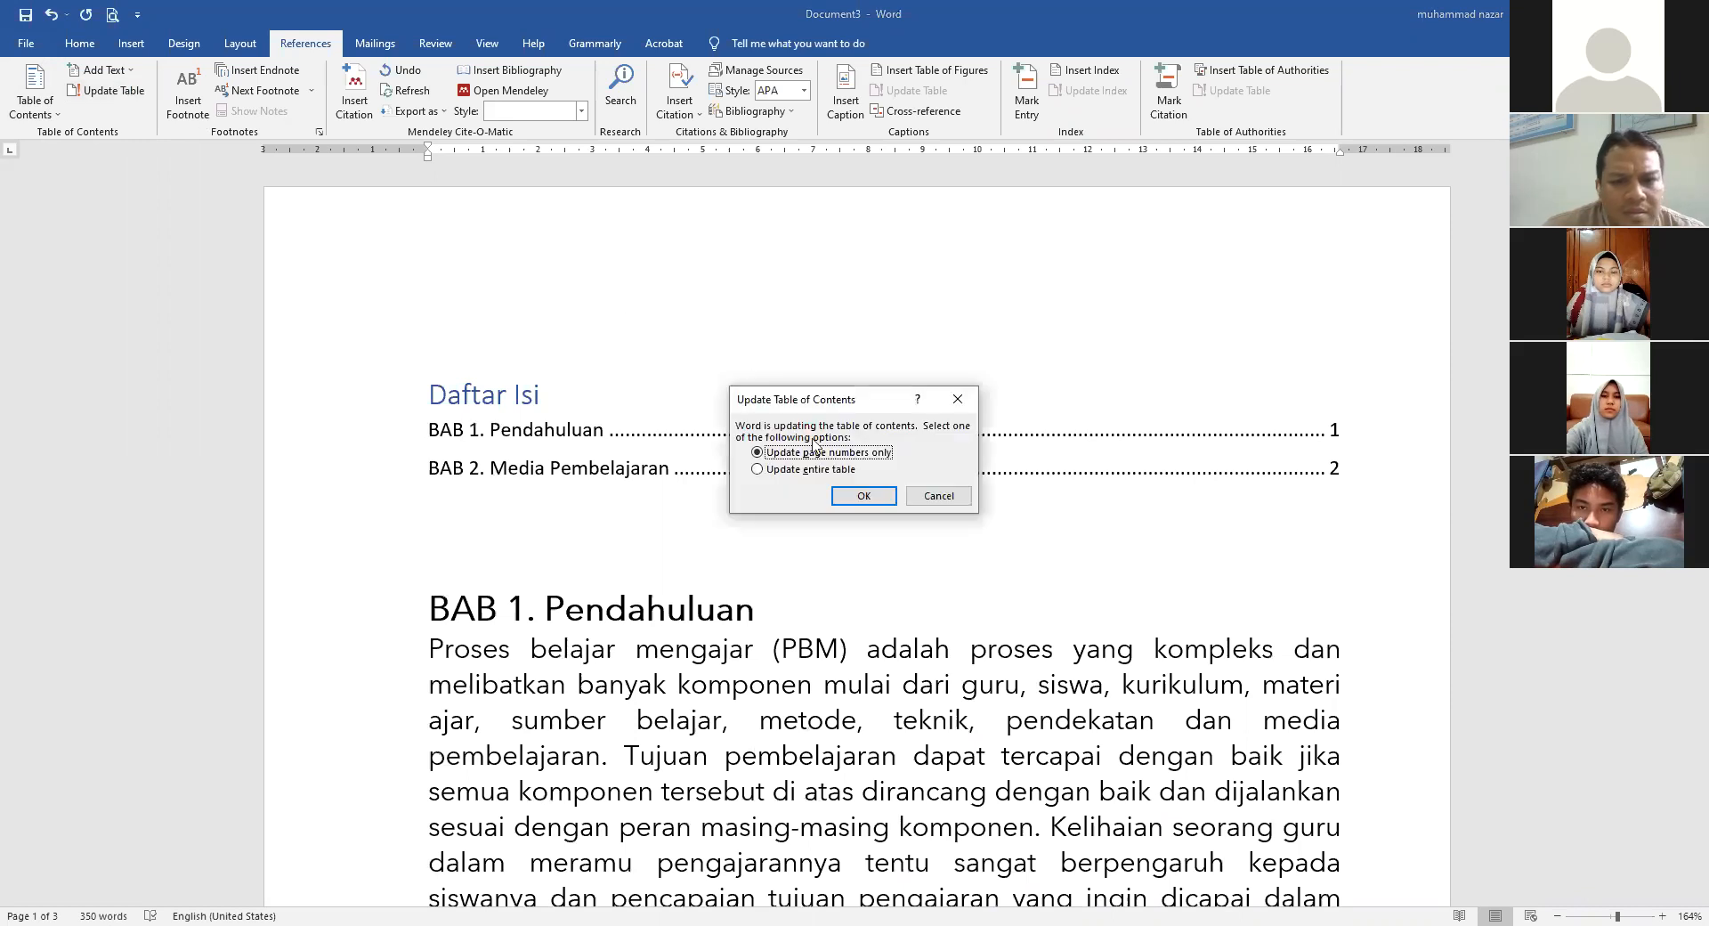
left_click(813, 472)
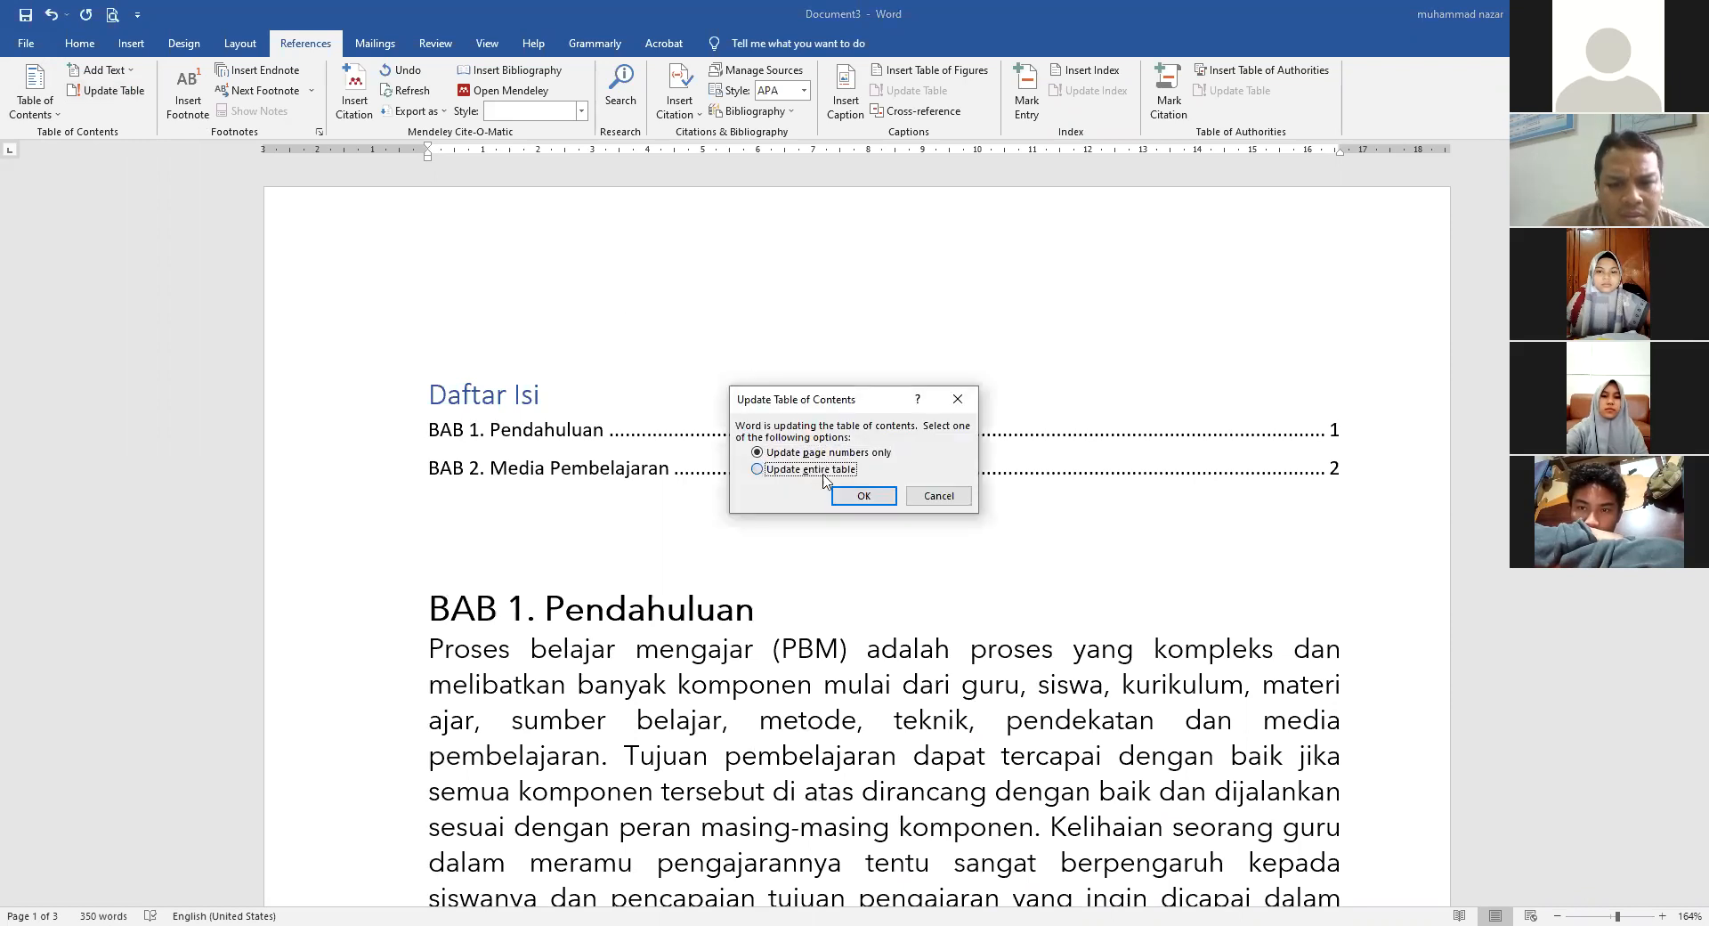
left_click(860, 497)
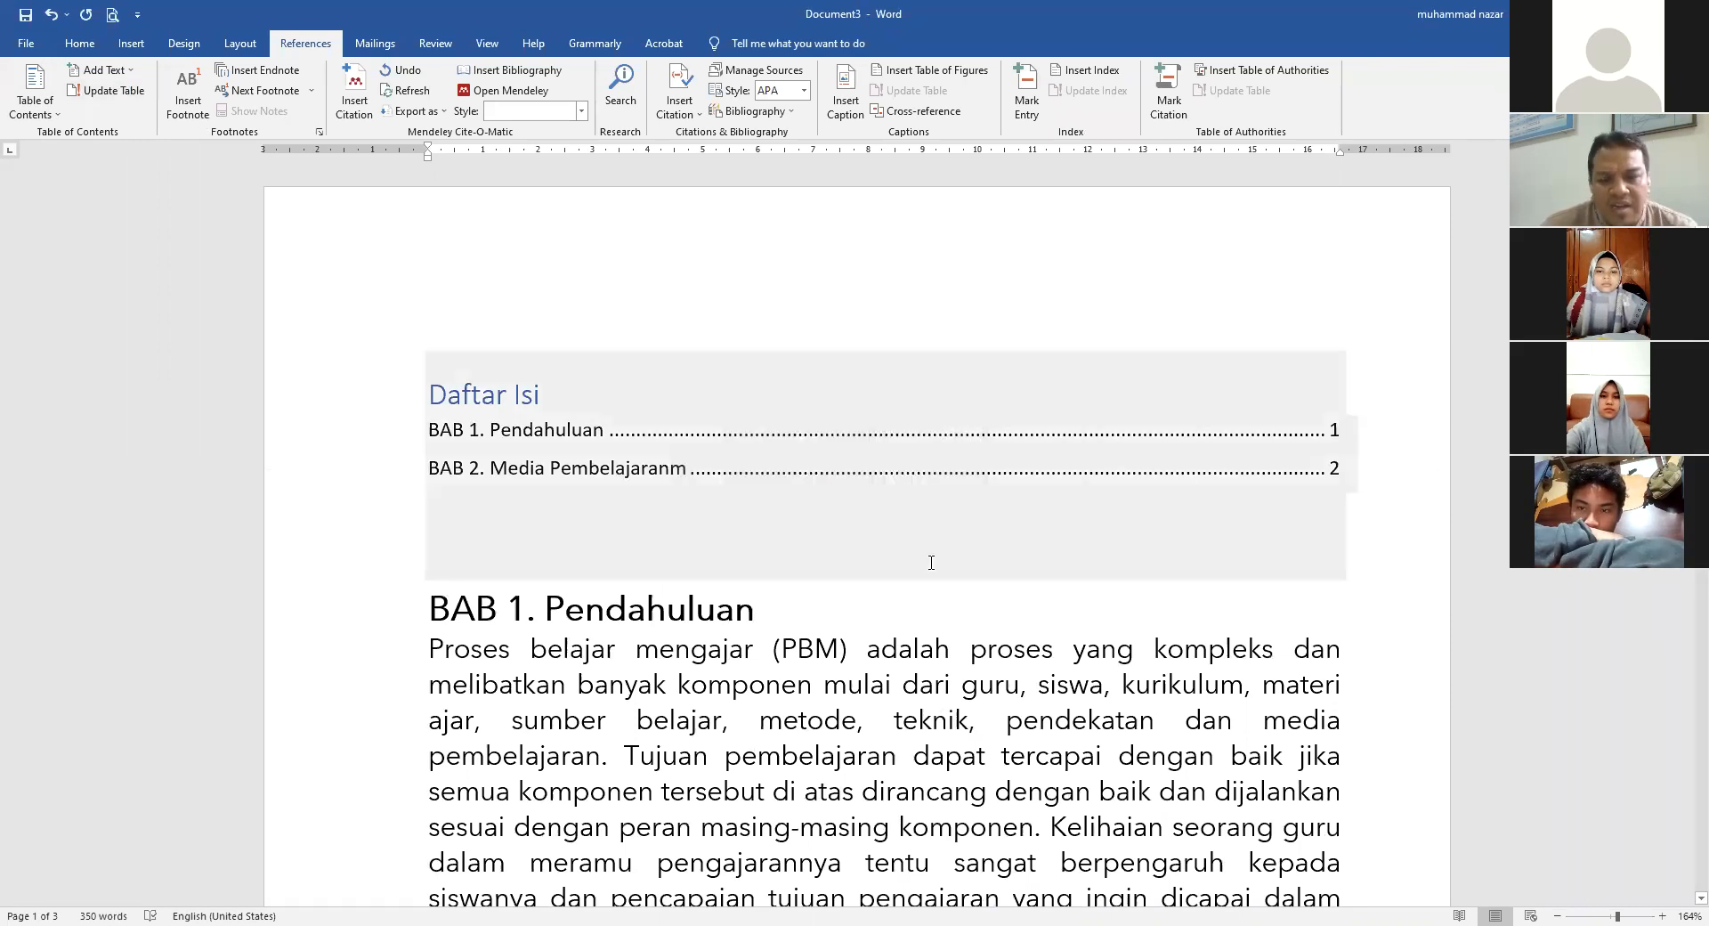
- Correct the chapter 2 heading on page 2 to "BAB 2. Media Pembelajaran"
left_click(674, 468)
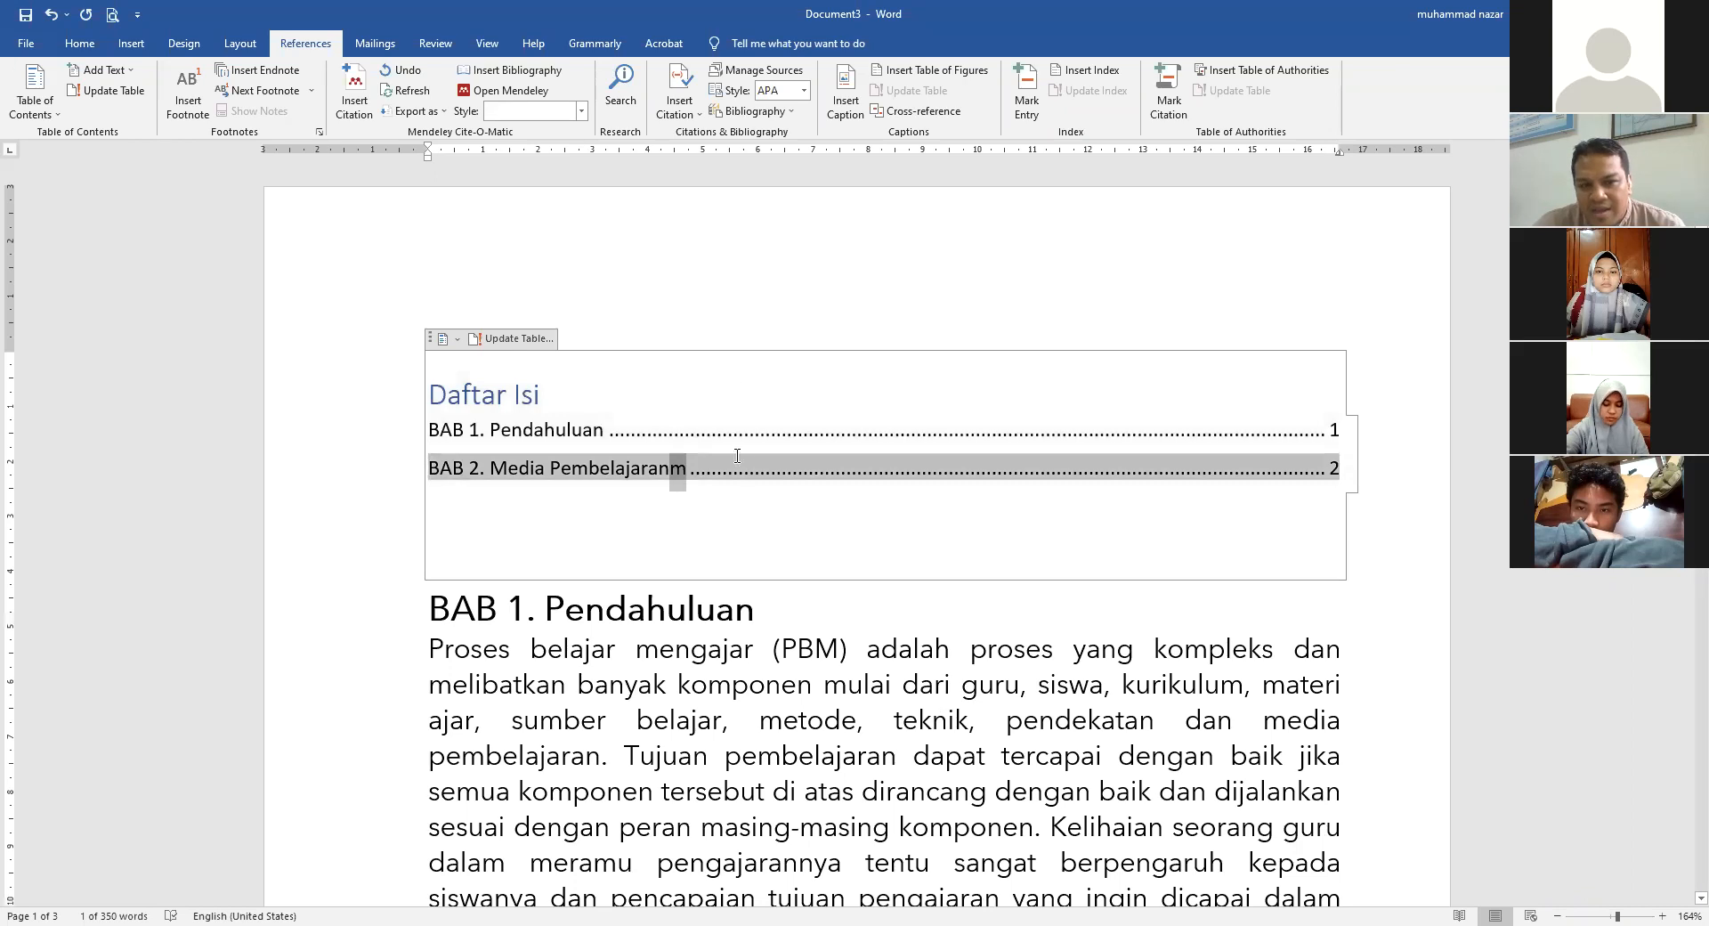
scroll(759, 632, "down", 15)
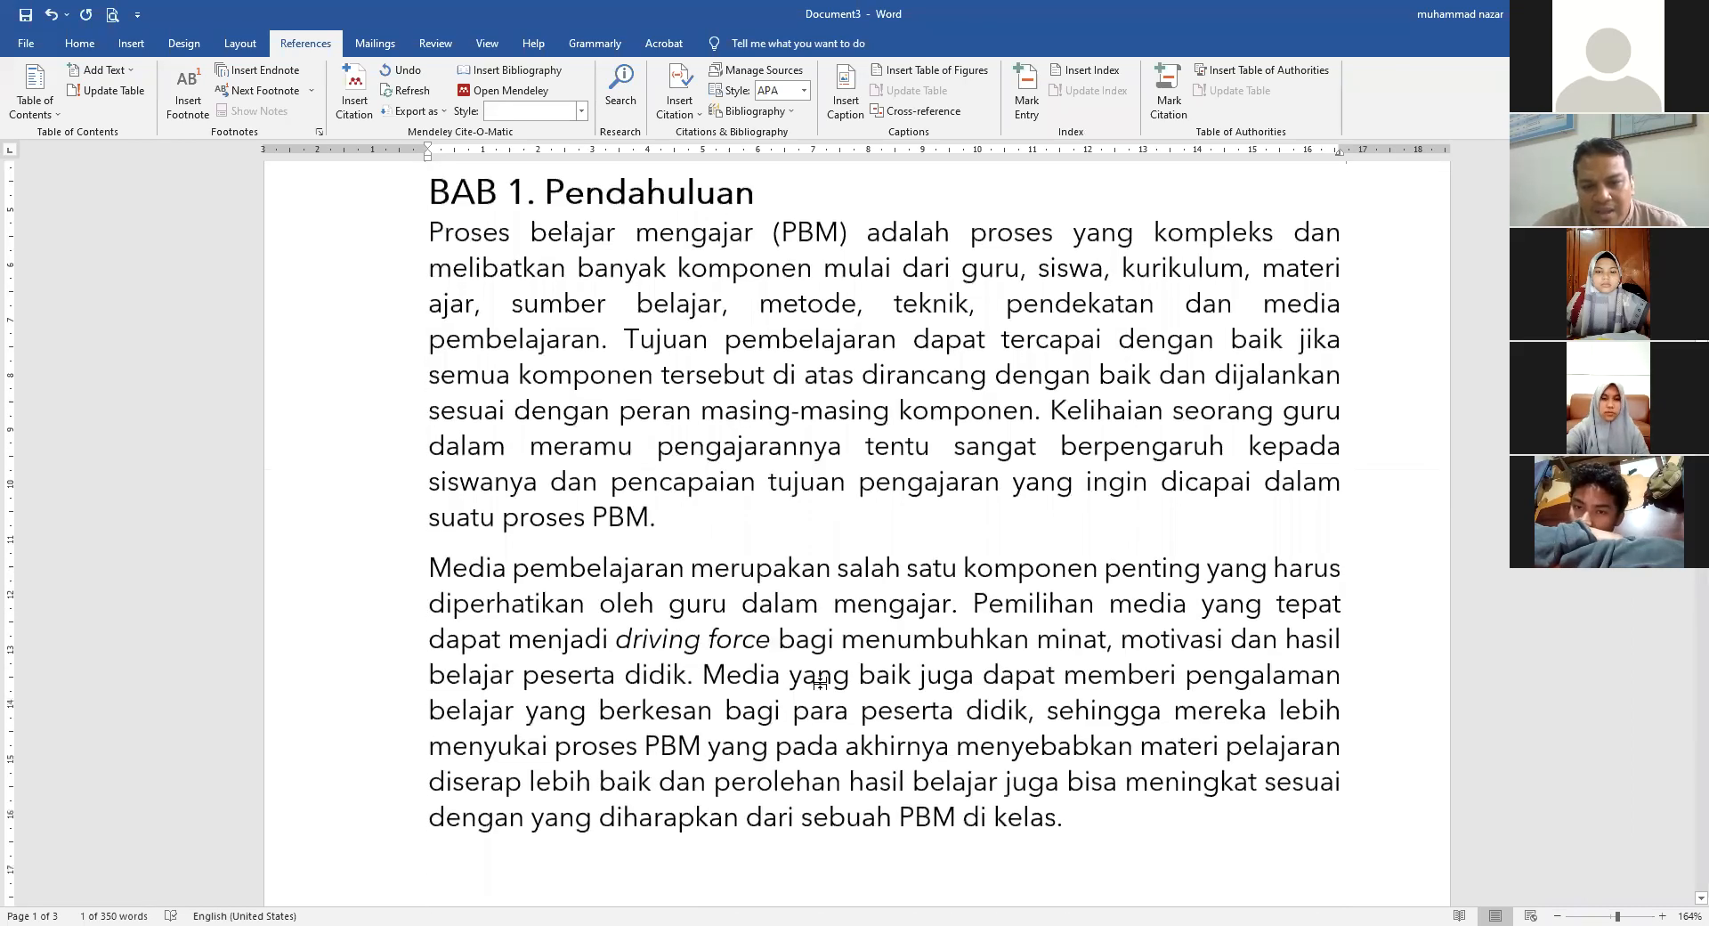
scroll(807, 676, "down", 3)
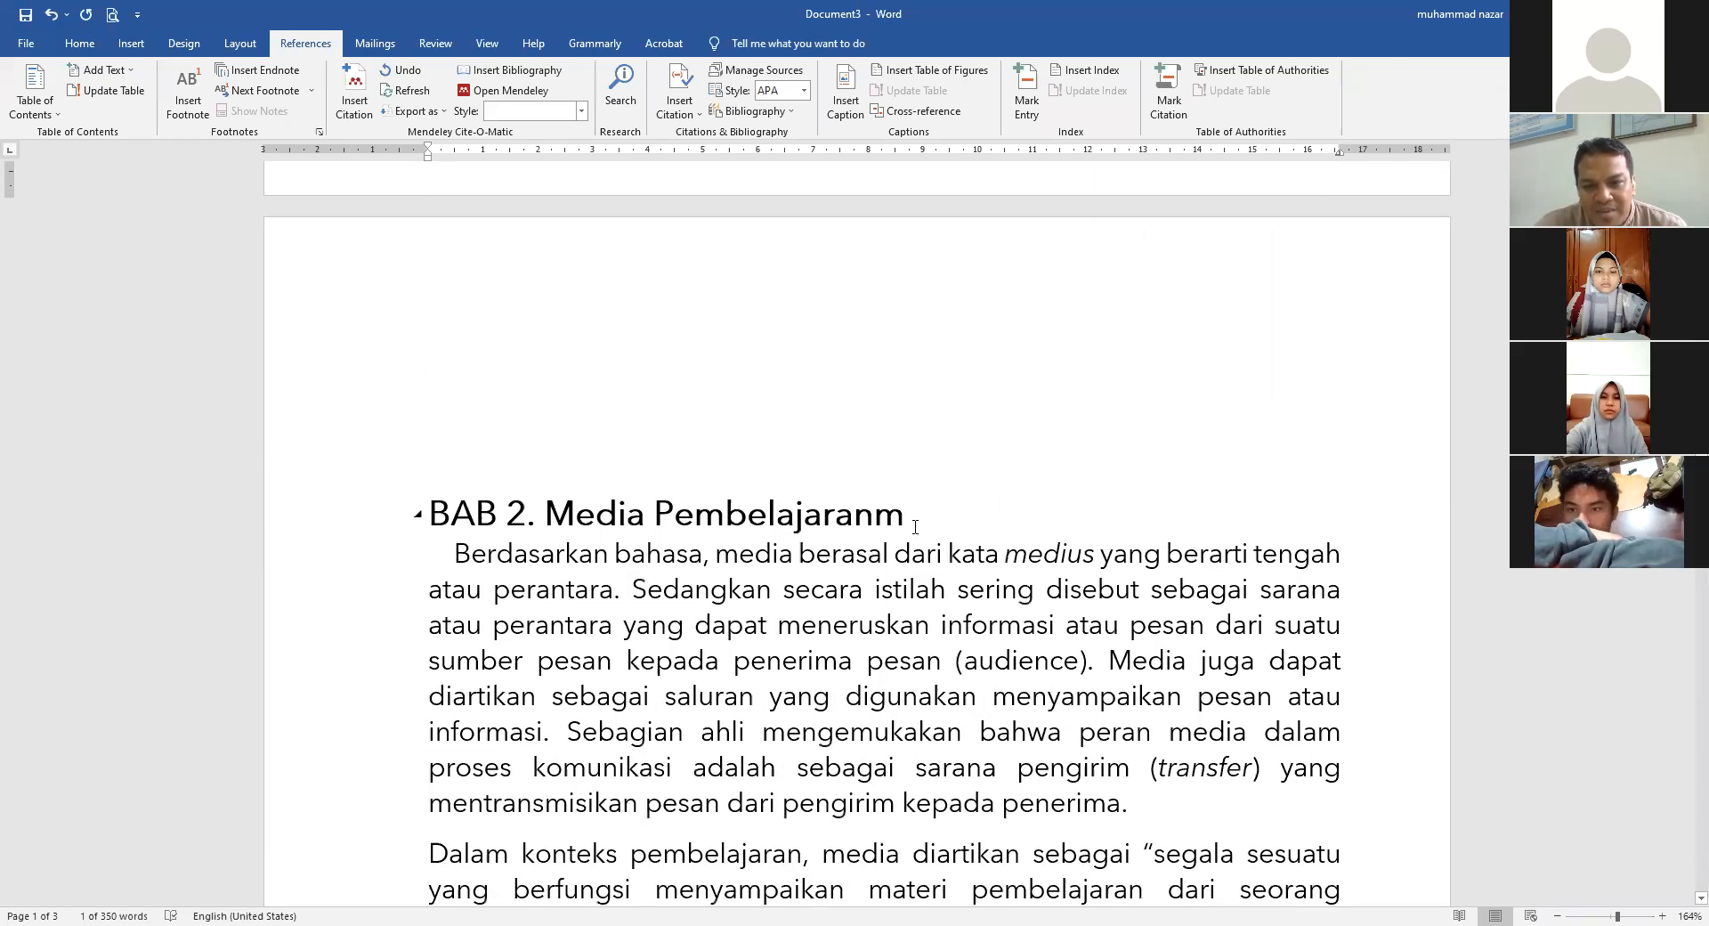
left_click(916, 521)
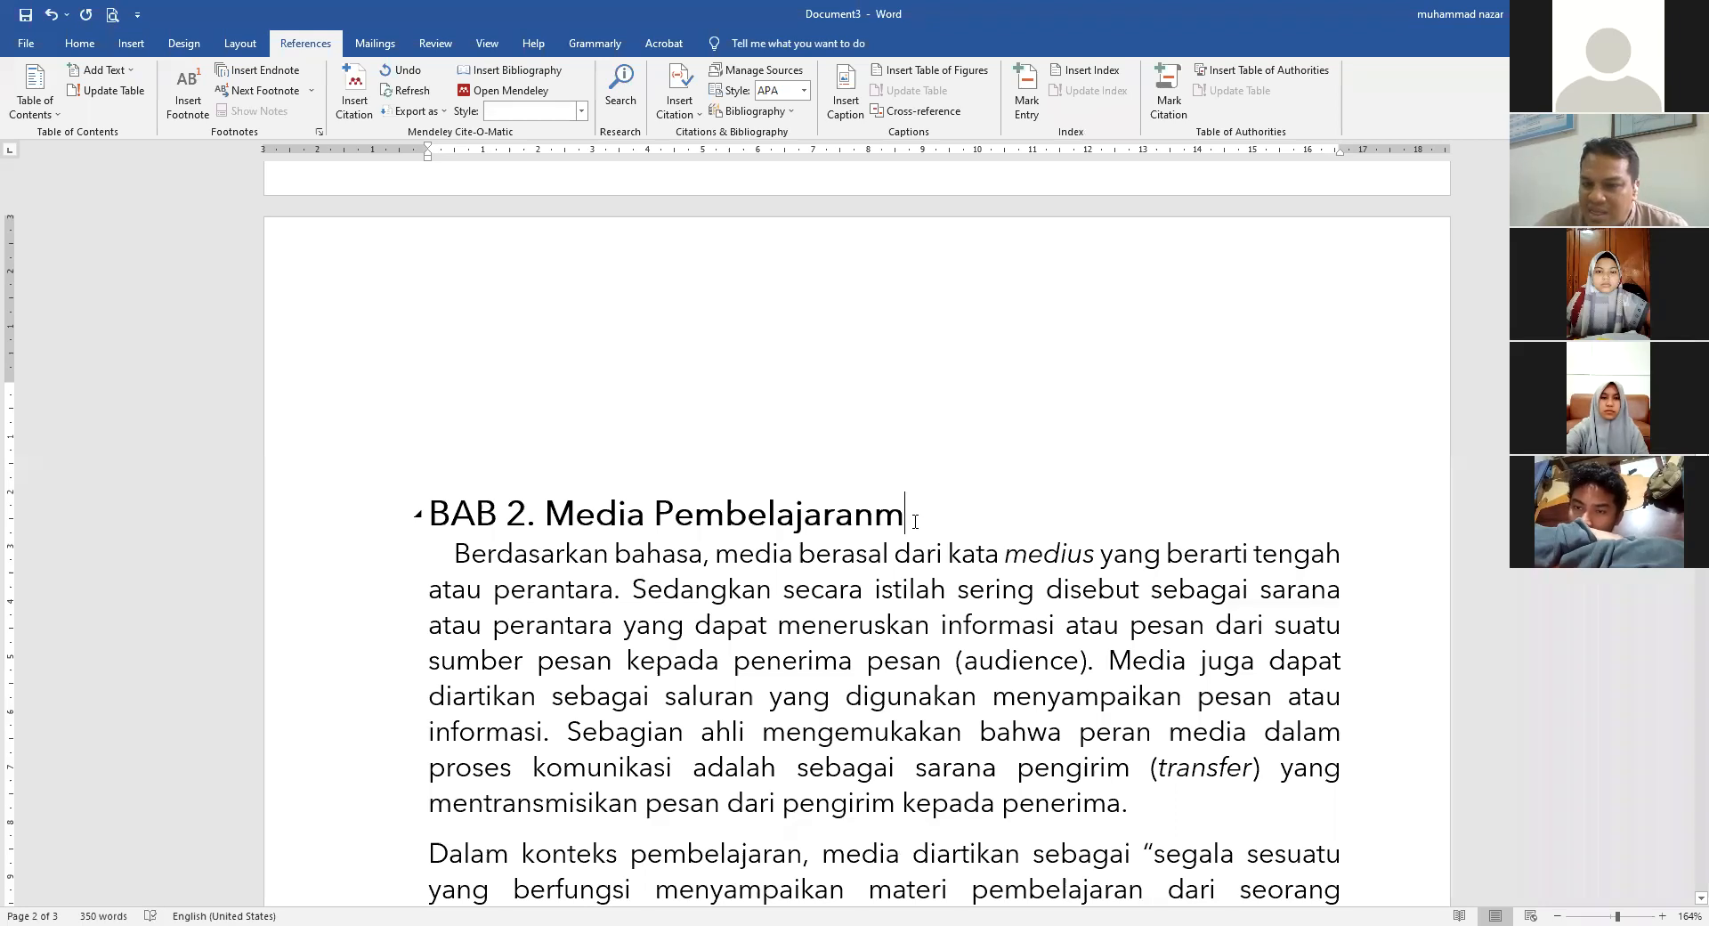
key("BackSpace")
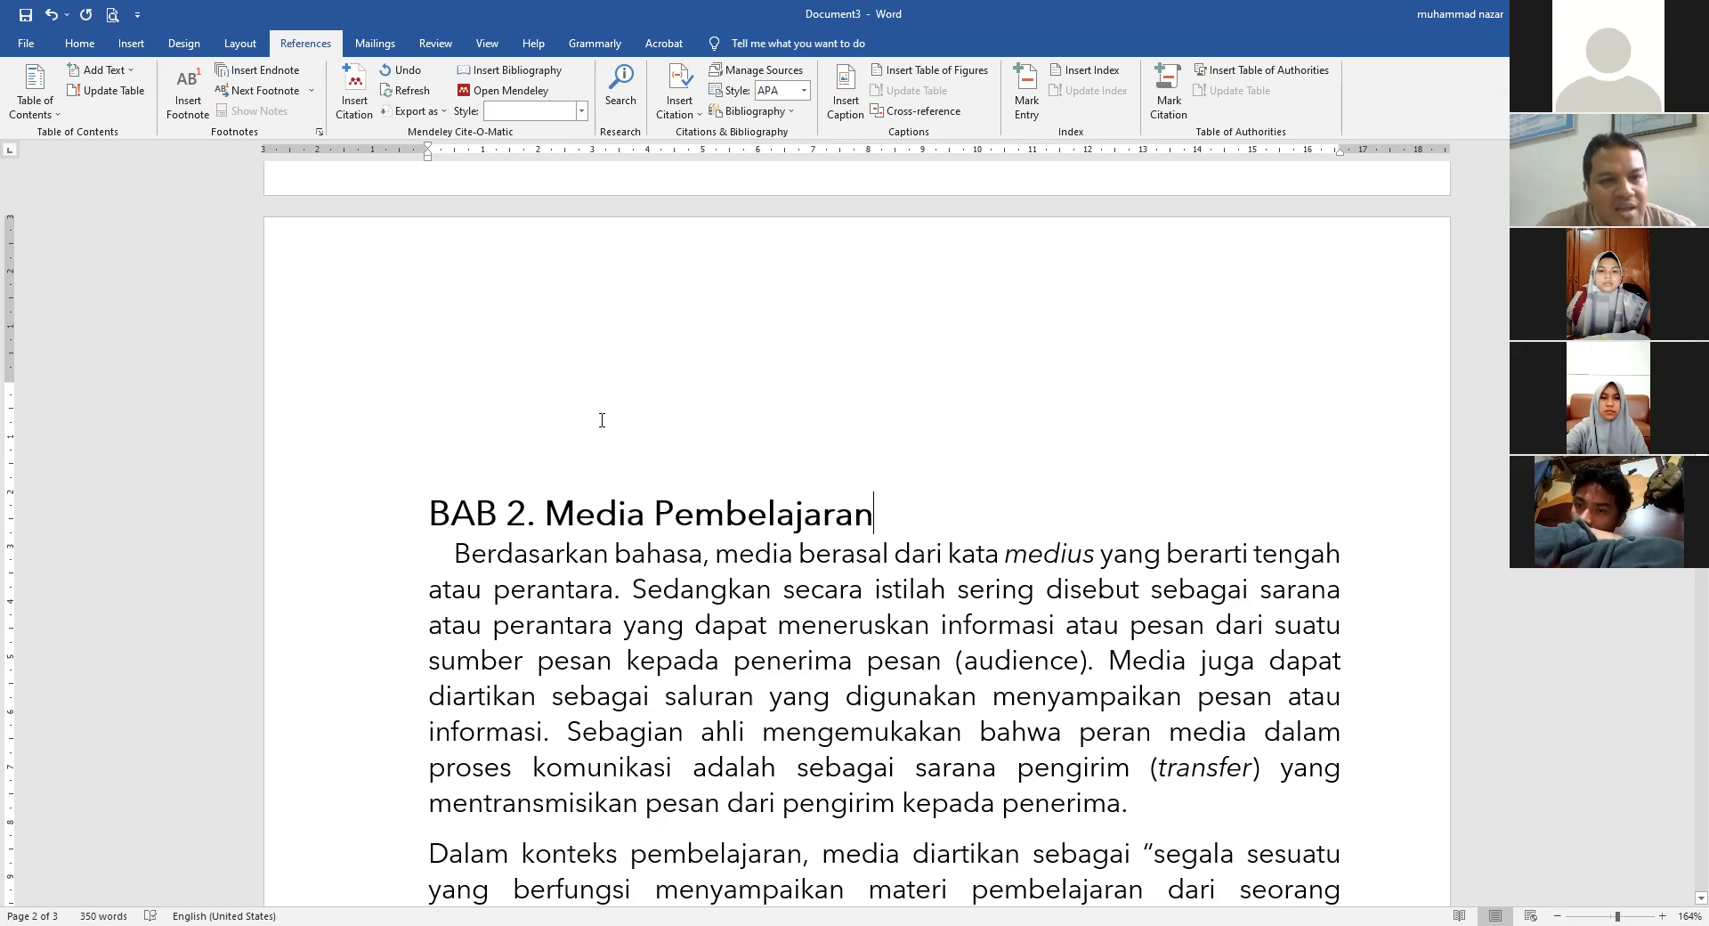
- Update the entire automatic table of contents to pick up the corrected BAB 2 heading
scroll(362, 397, "up", 15)
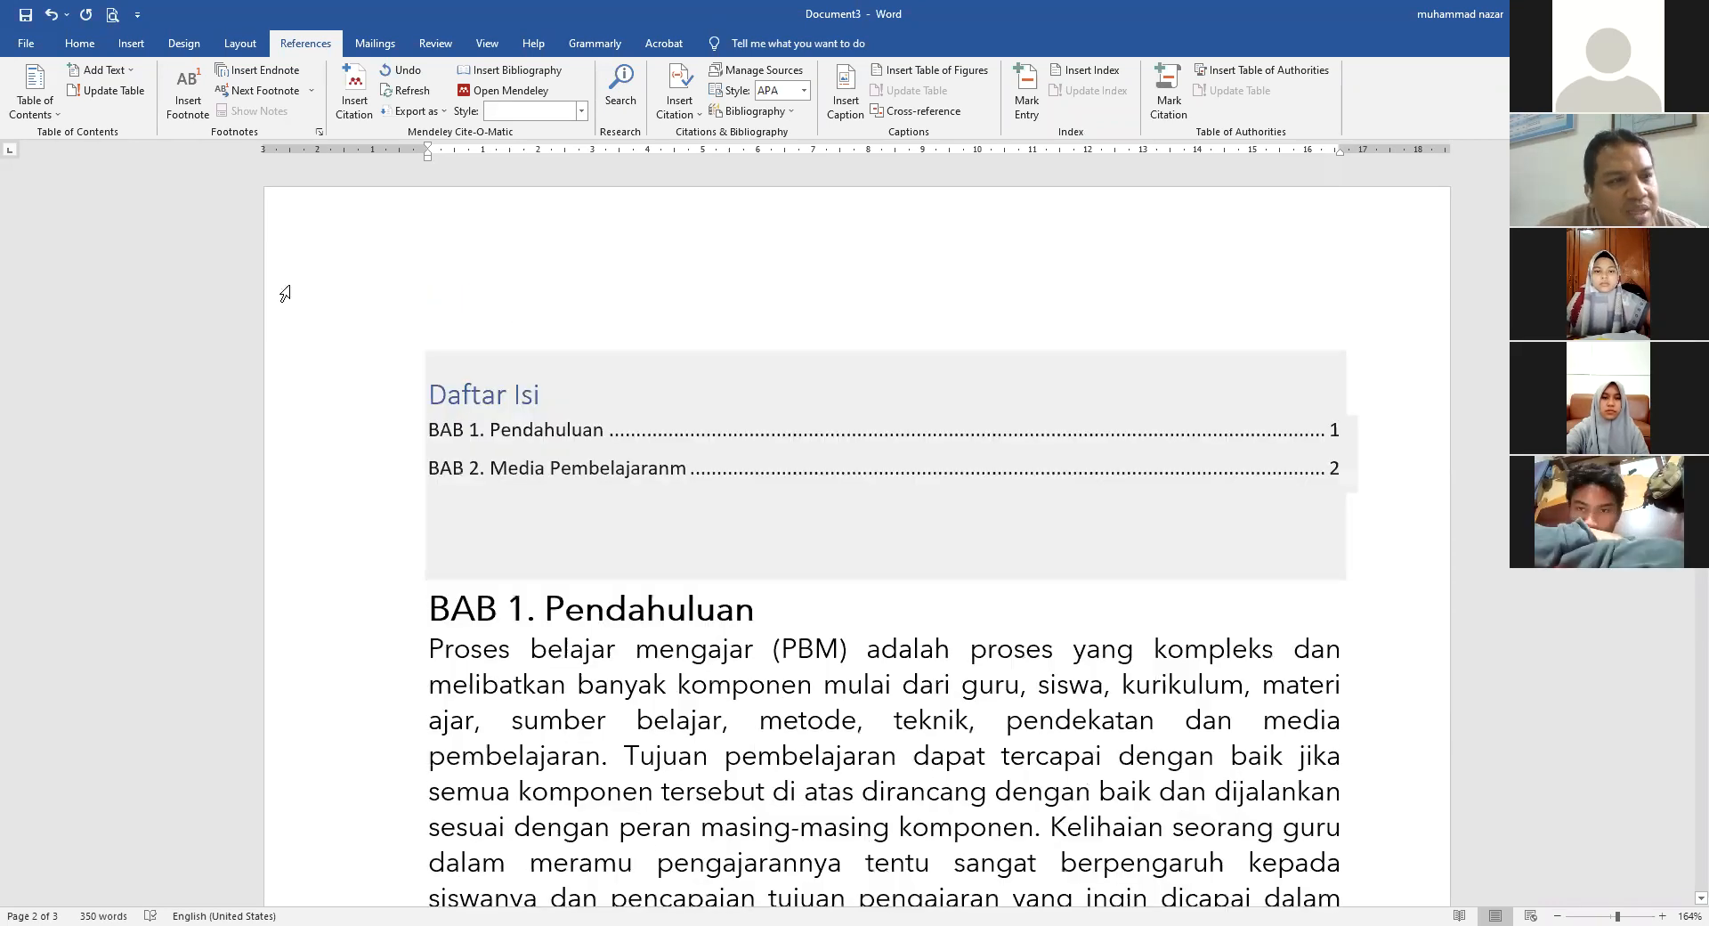
left_click(105, 90)
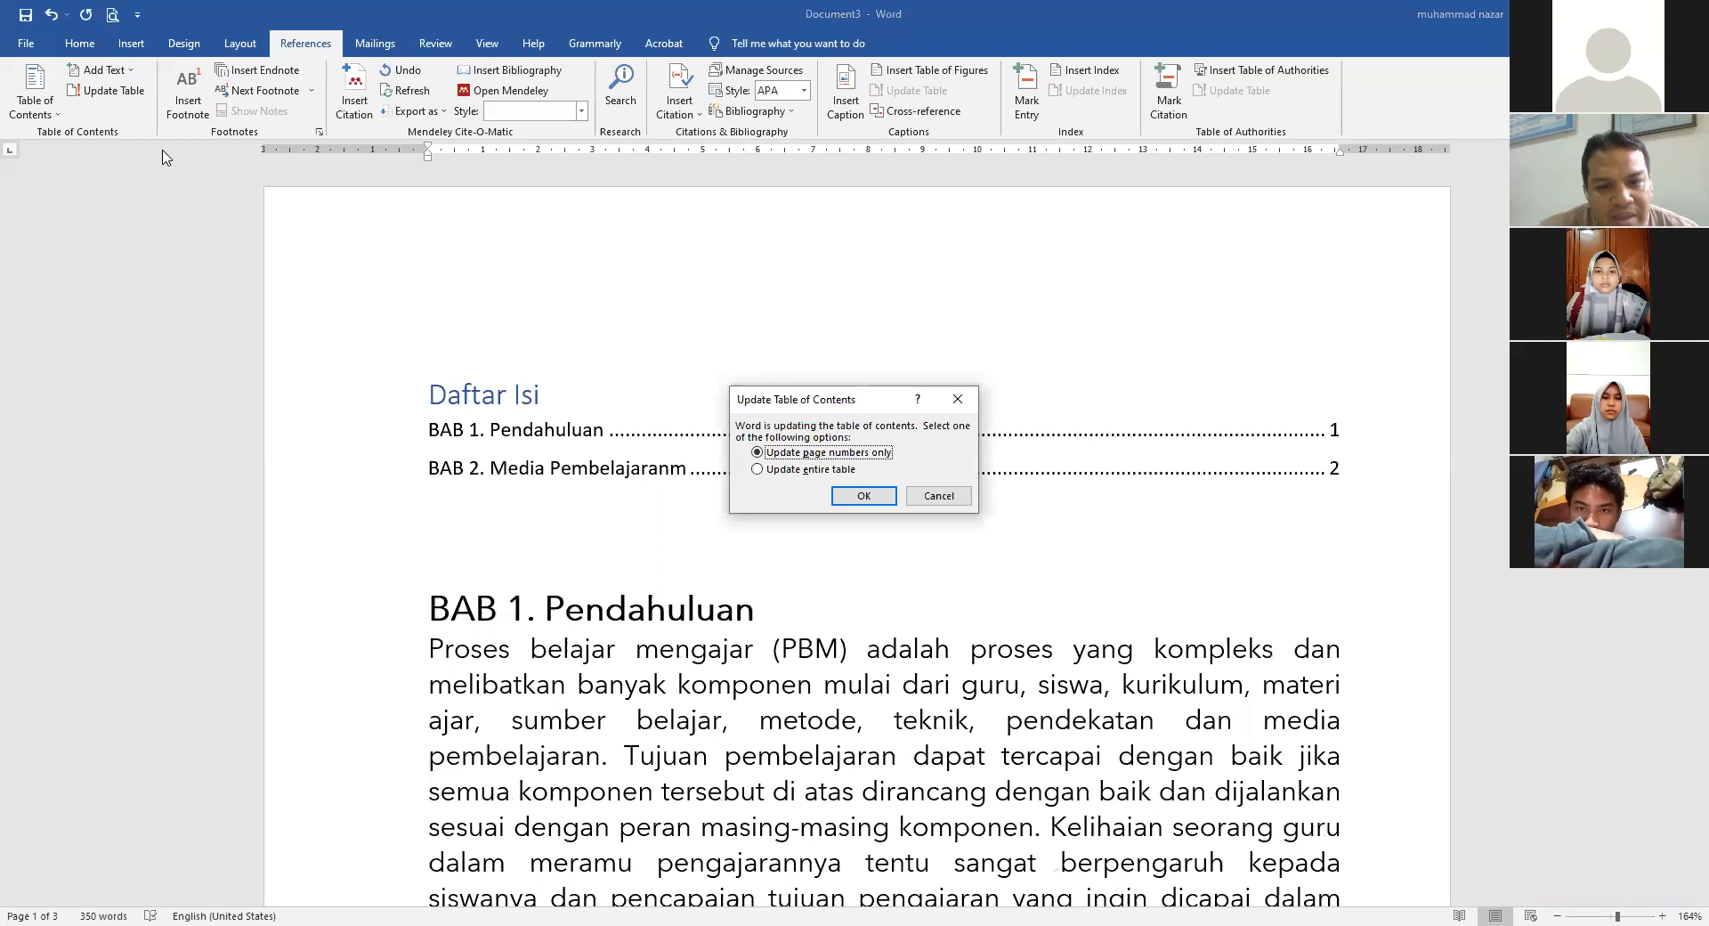
left_click(757, 469)
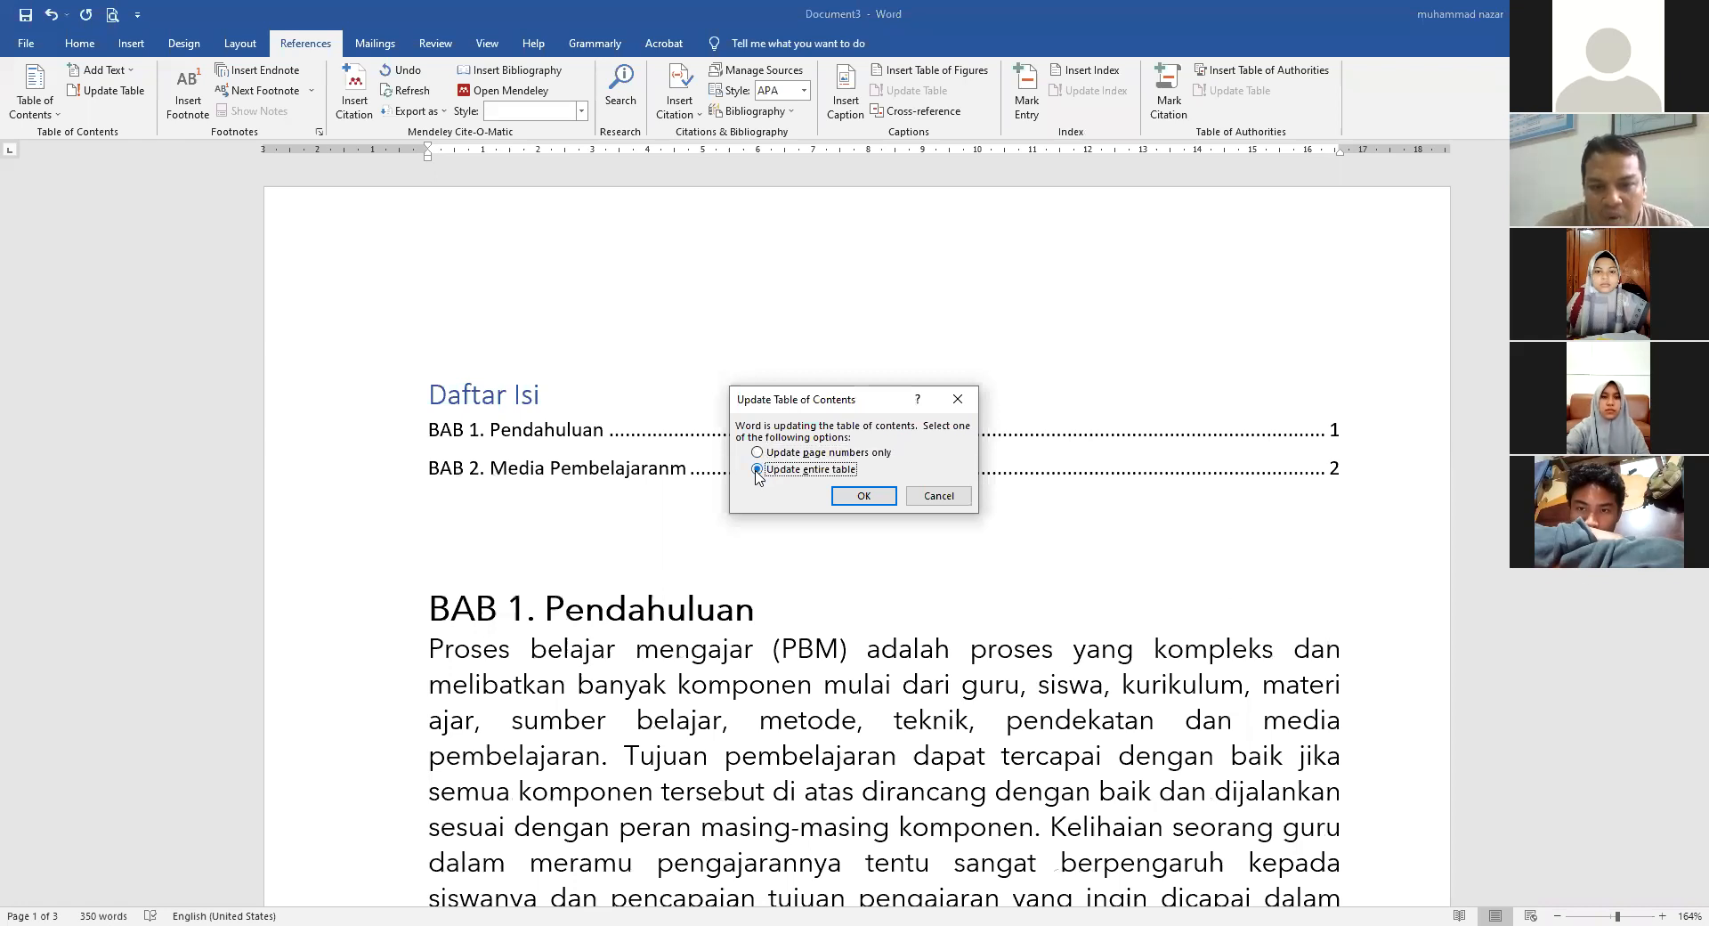
left_click(860, 496)
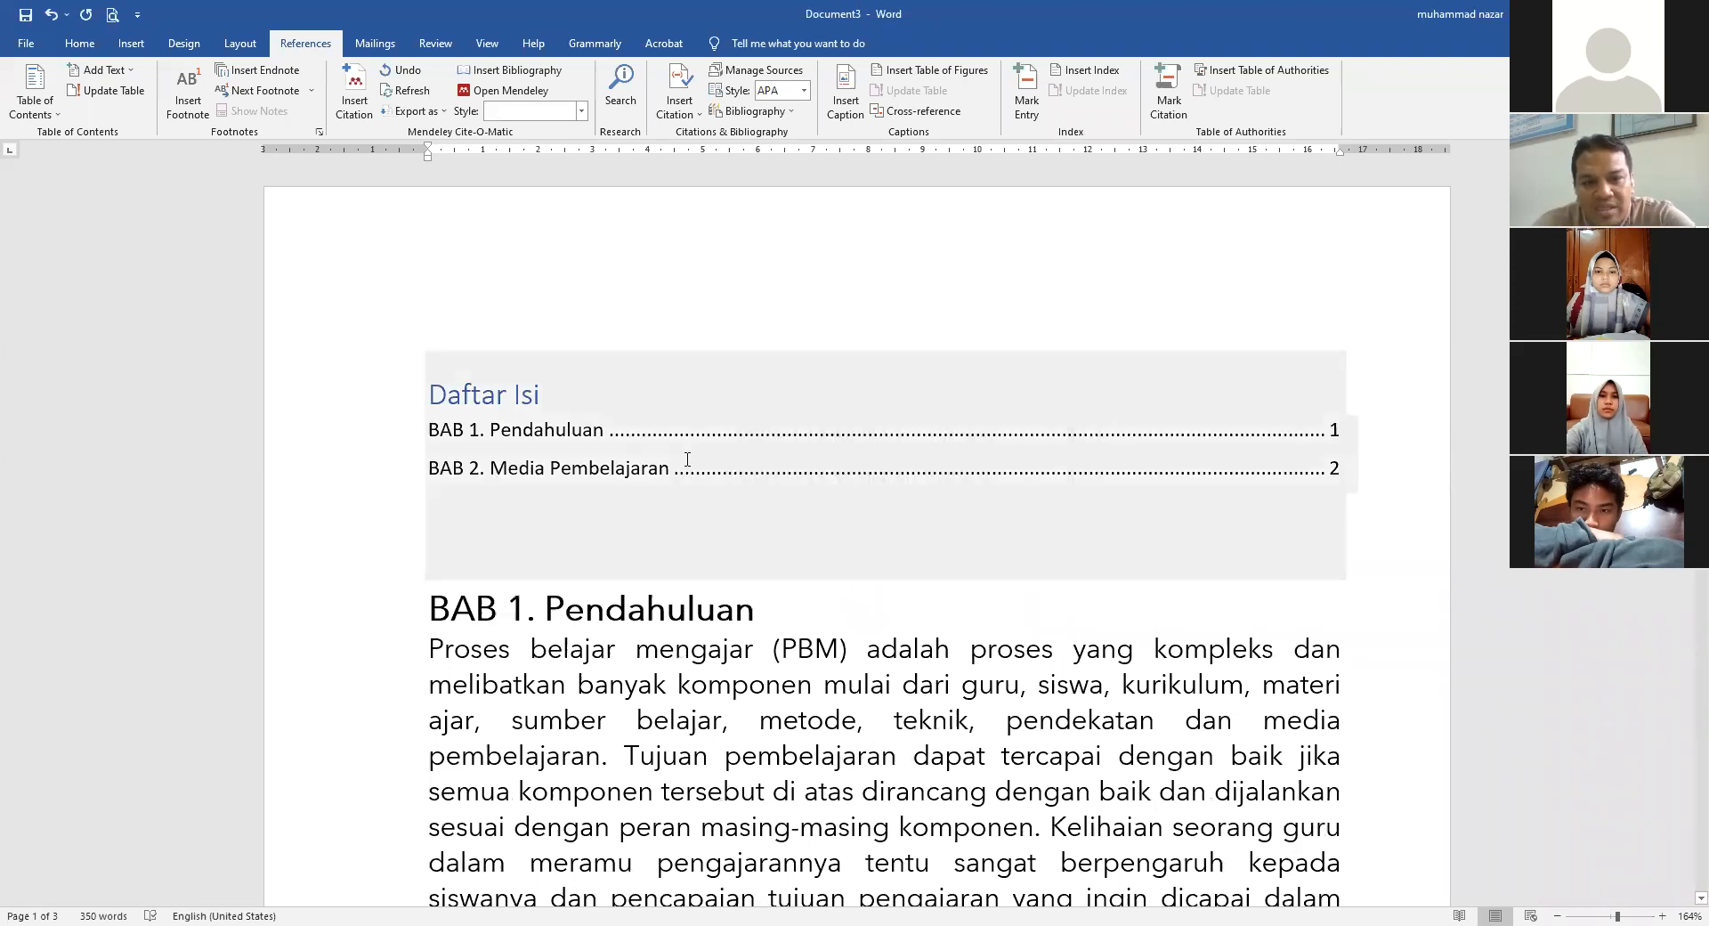
left_click_drag(674, 468, 462, 457)
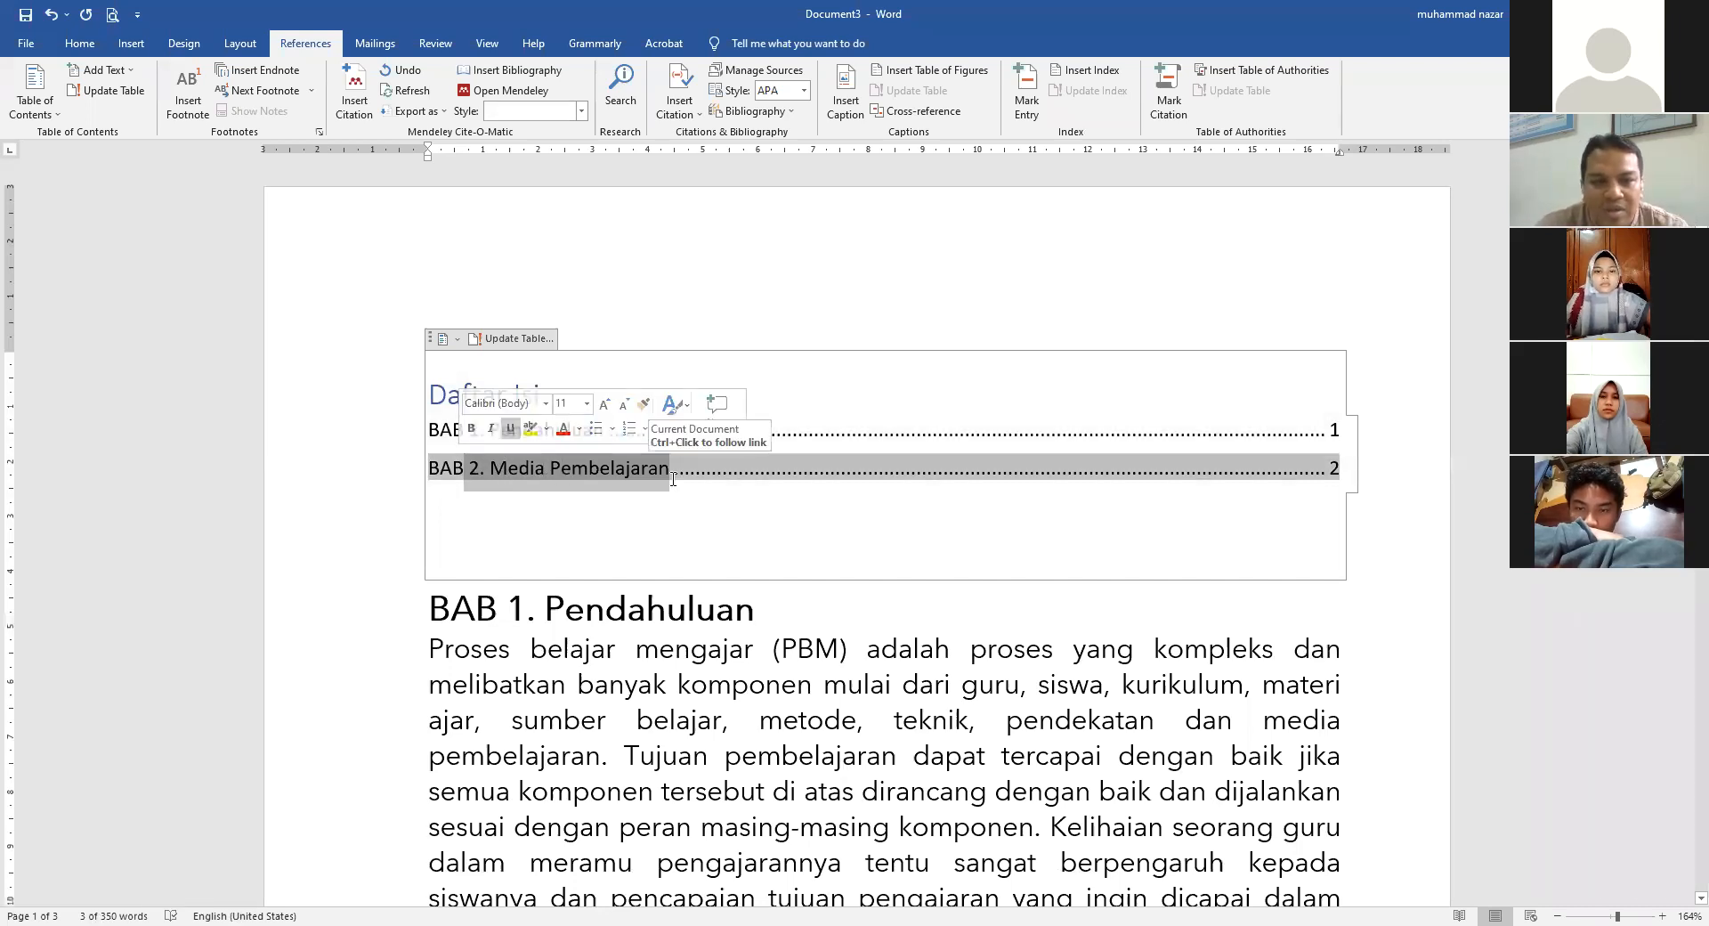
left_click(1095, 541)
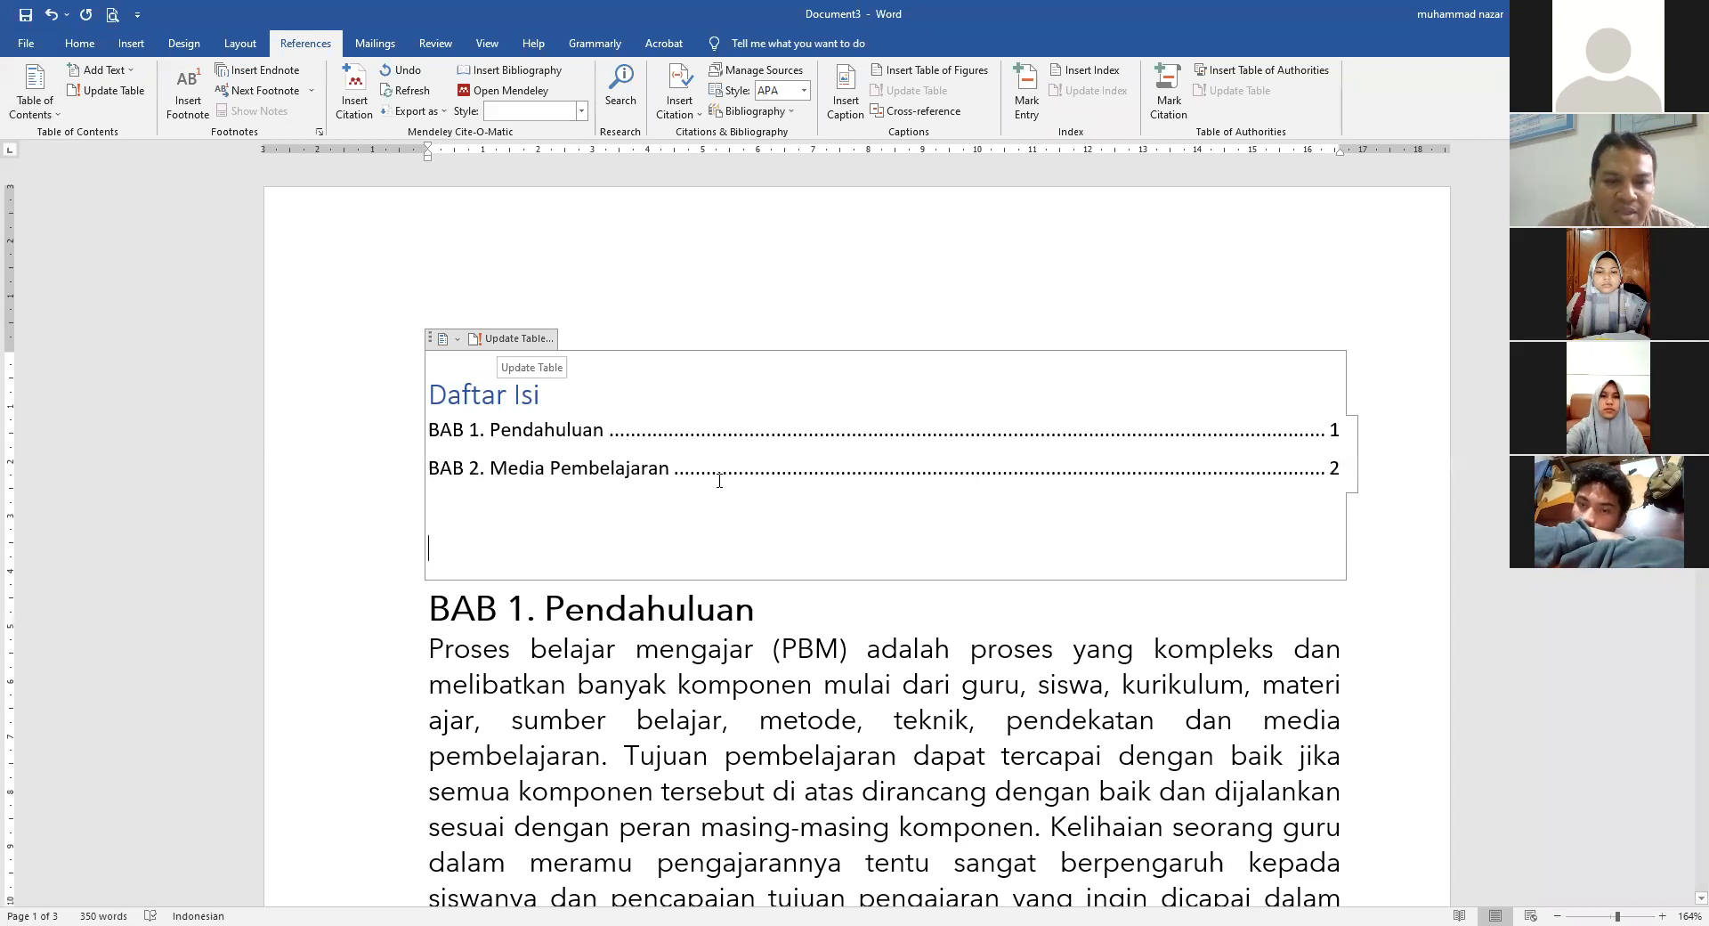
left_click(668, 469)
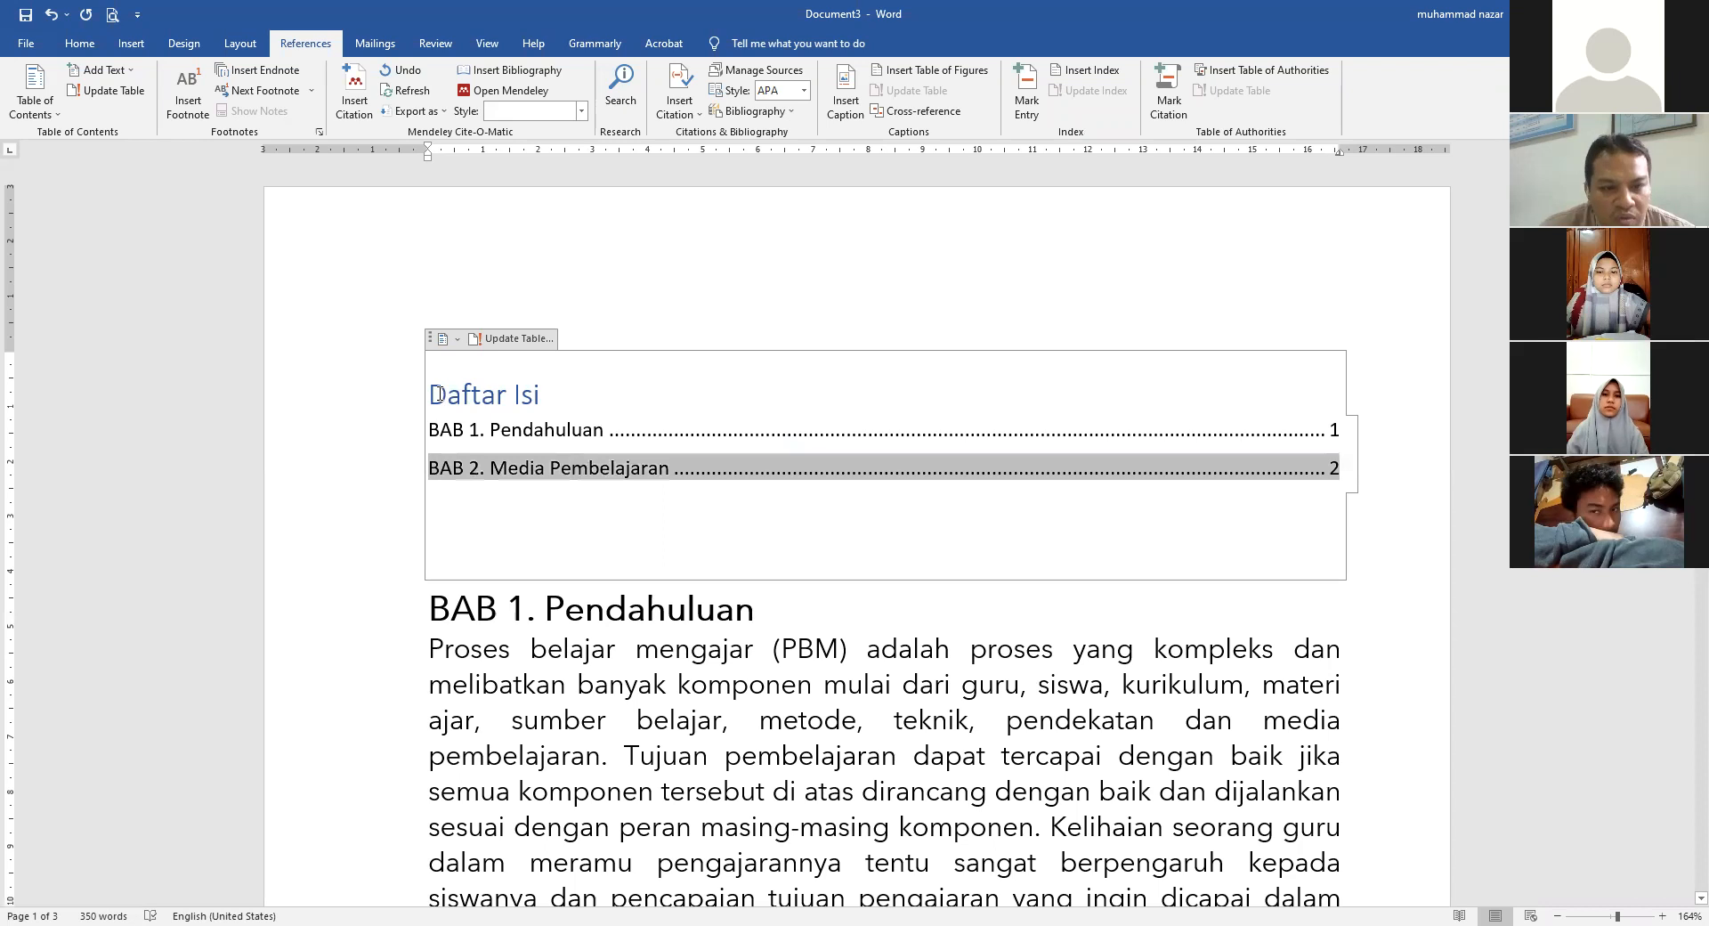
left_click_drag(439, 394, 999, 489)
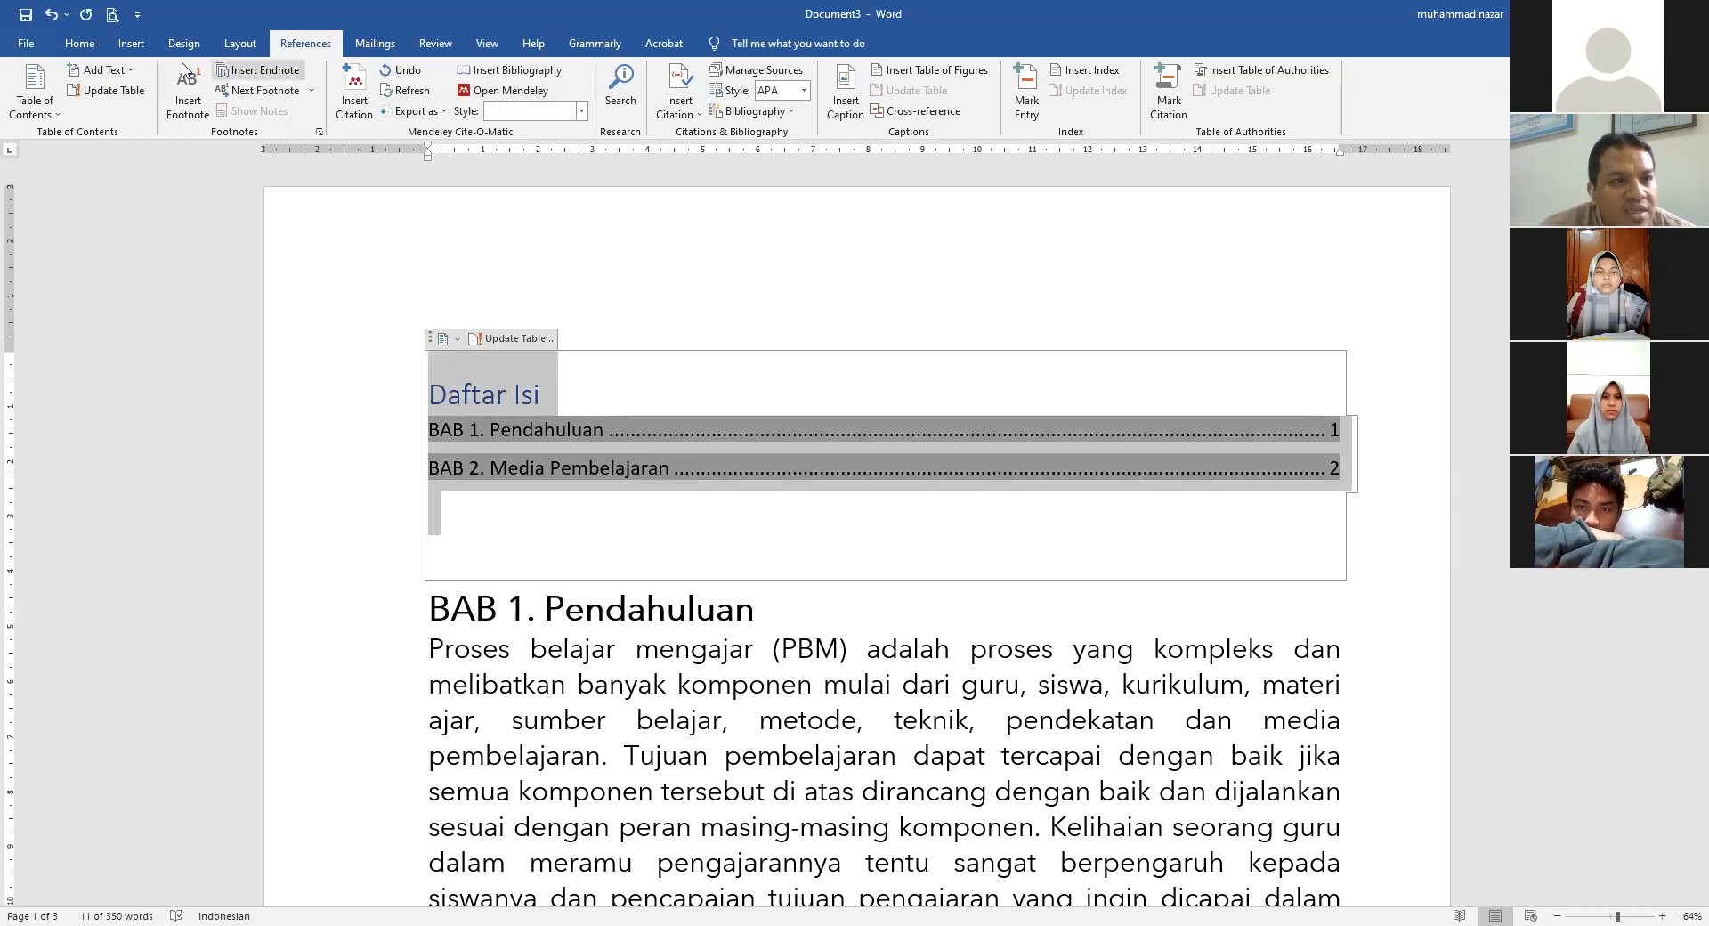
left_click(83, 46)
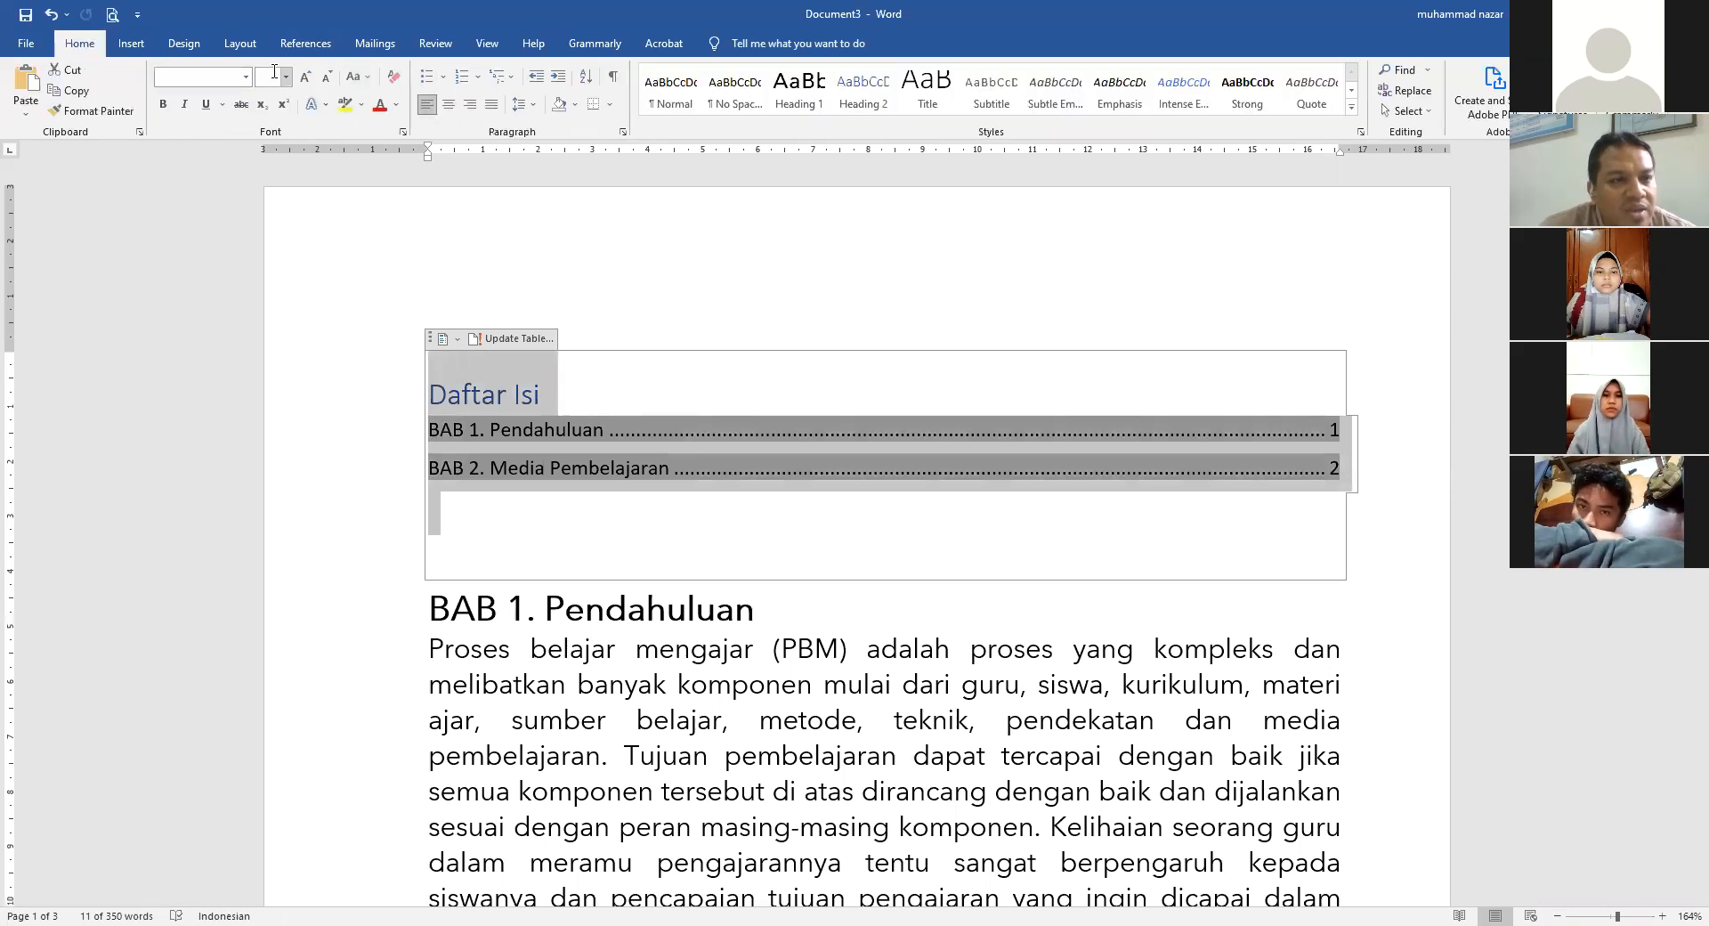
left_click(248, 77)
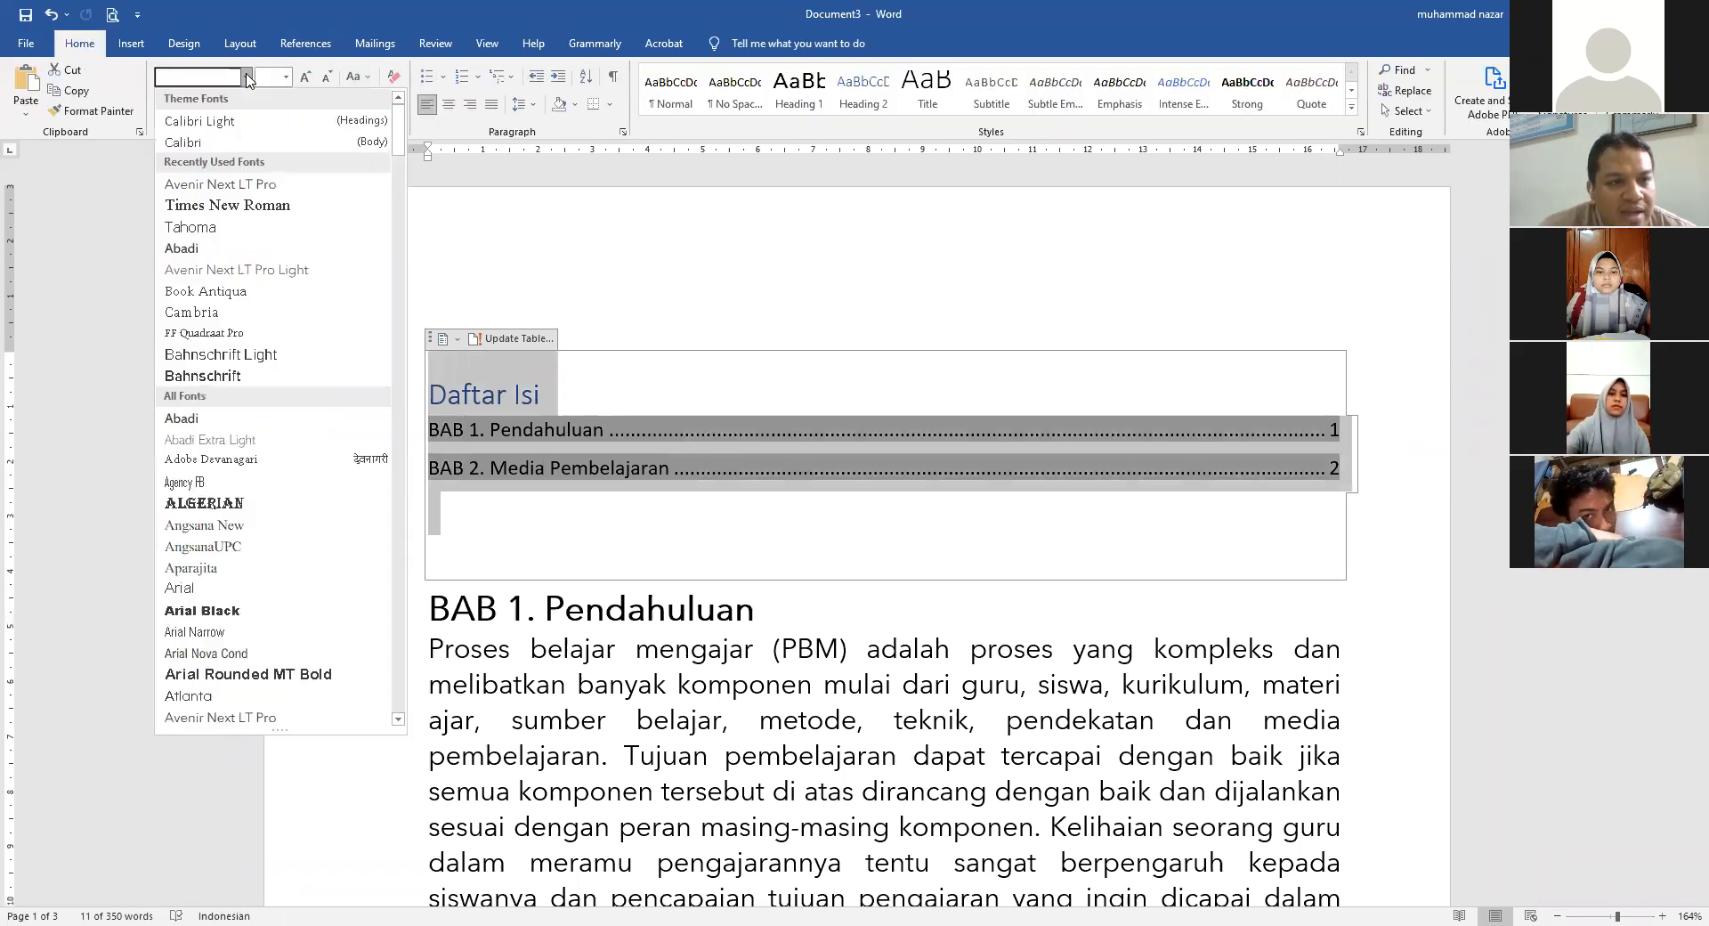
left_click(915, 531)
left_click(696, 477)
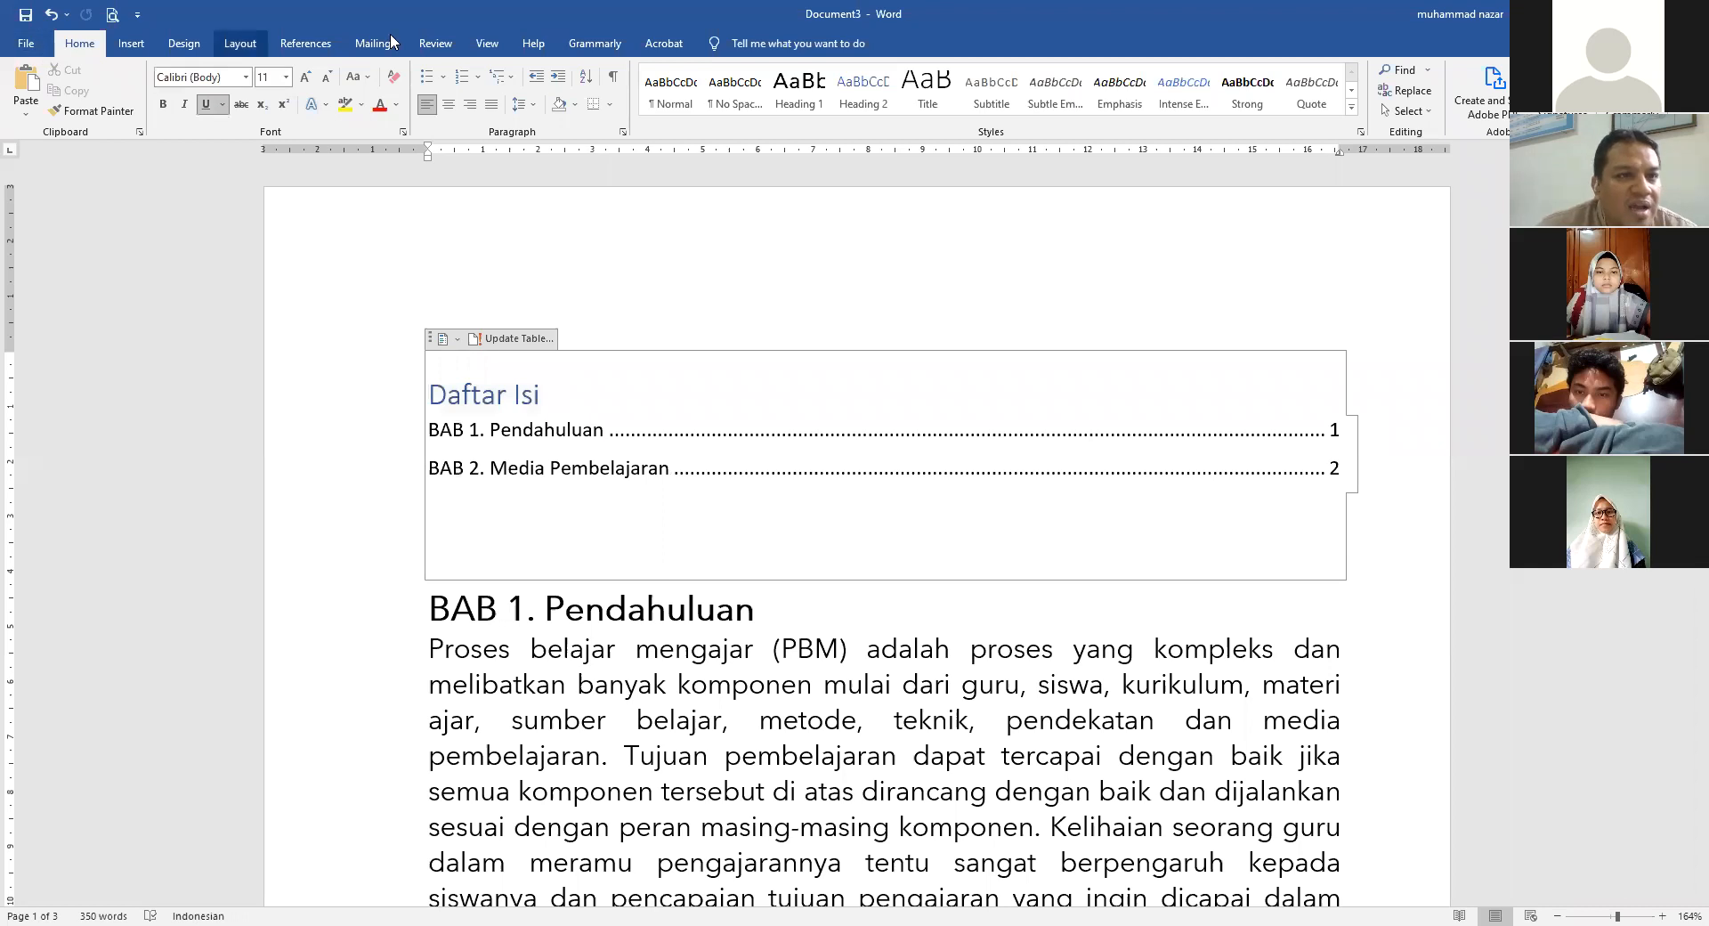
- Open the TOC 1 style for modification through the custom table of contents settings
left_click(133, 47)
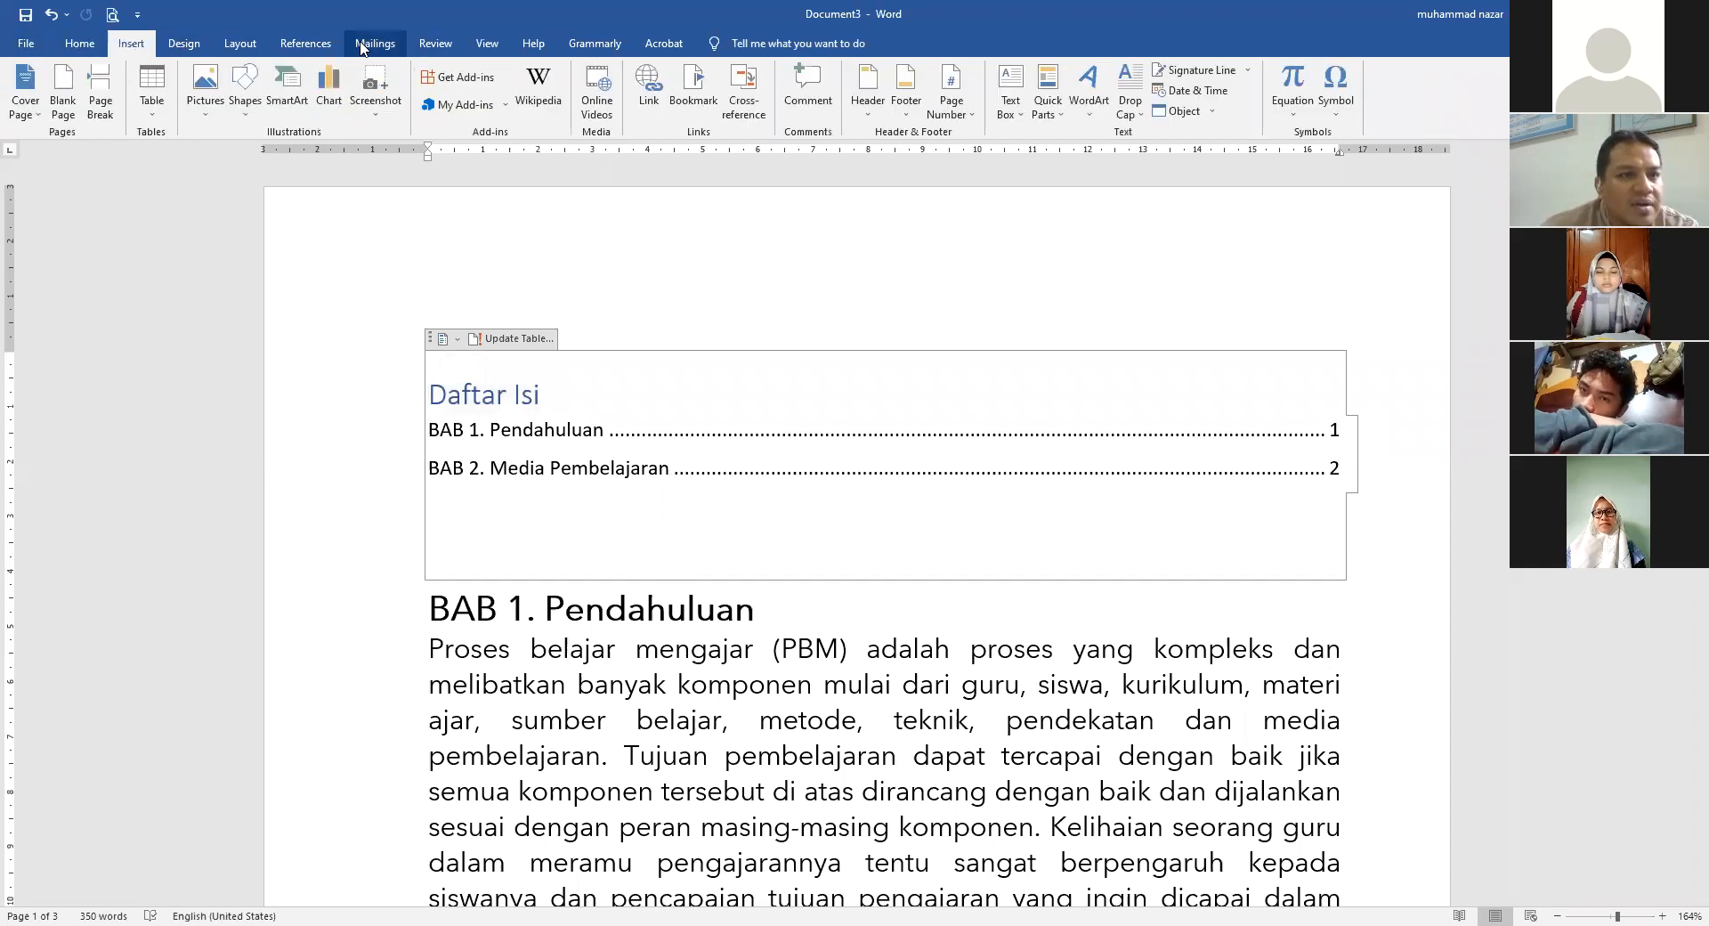
left_click(306, 44)
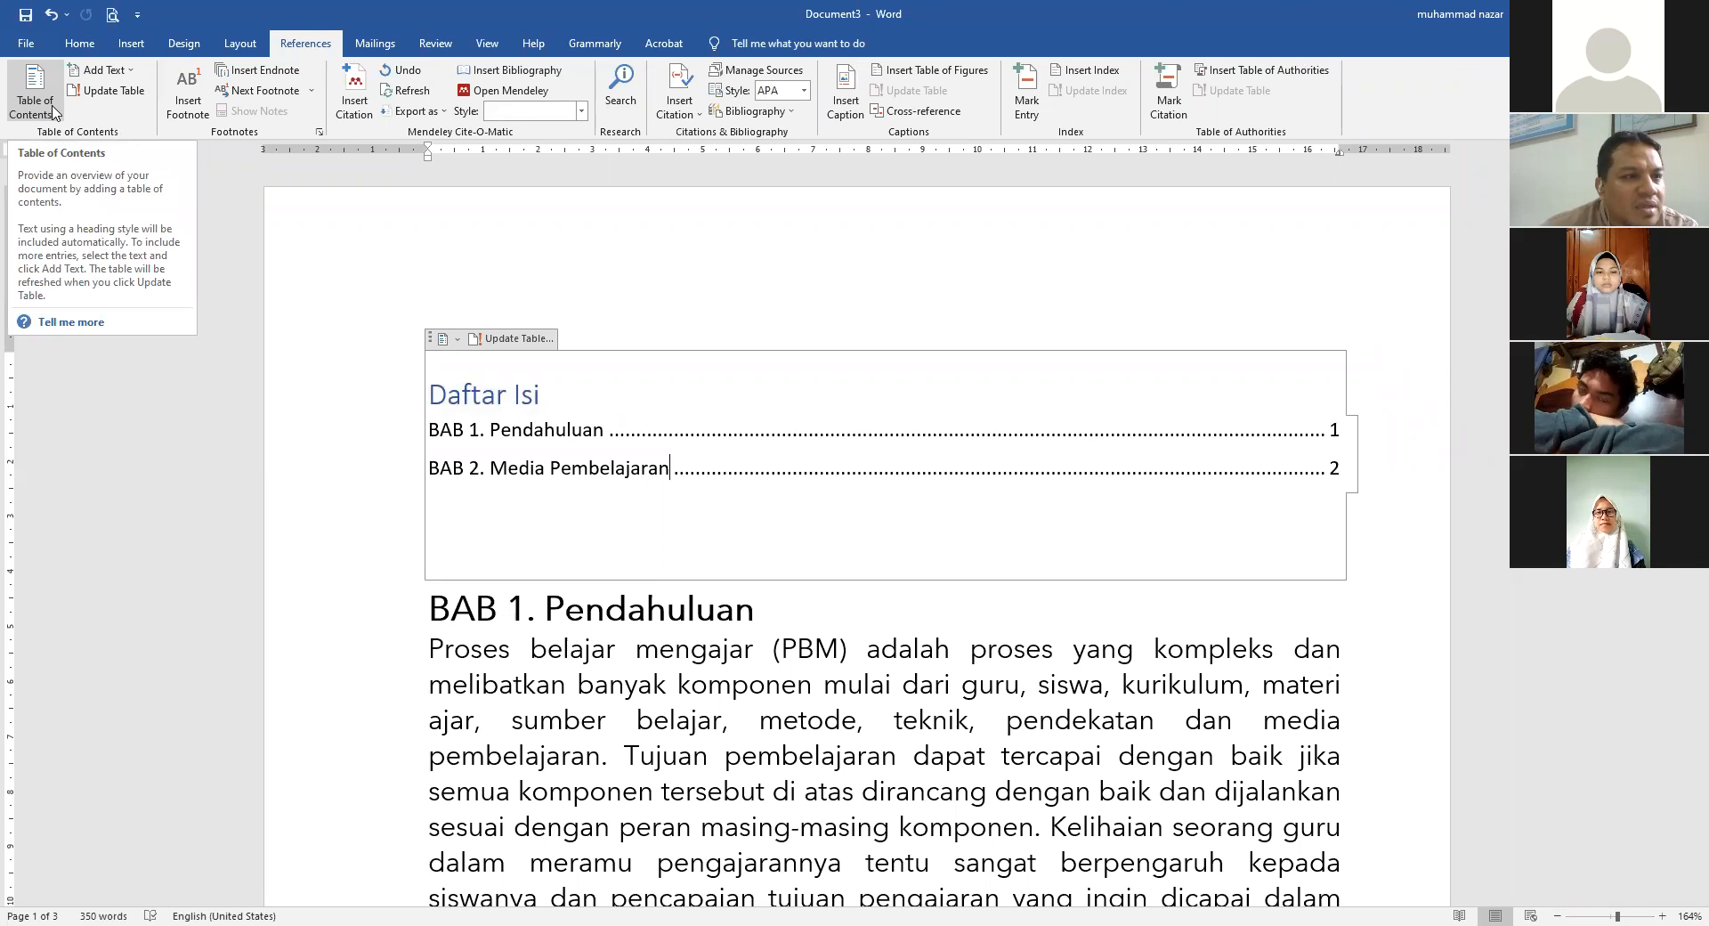
left_click(53, 112)
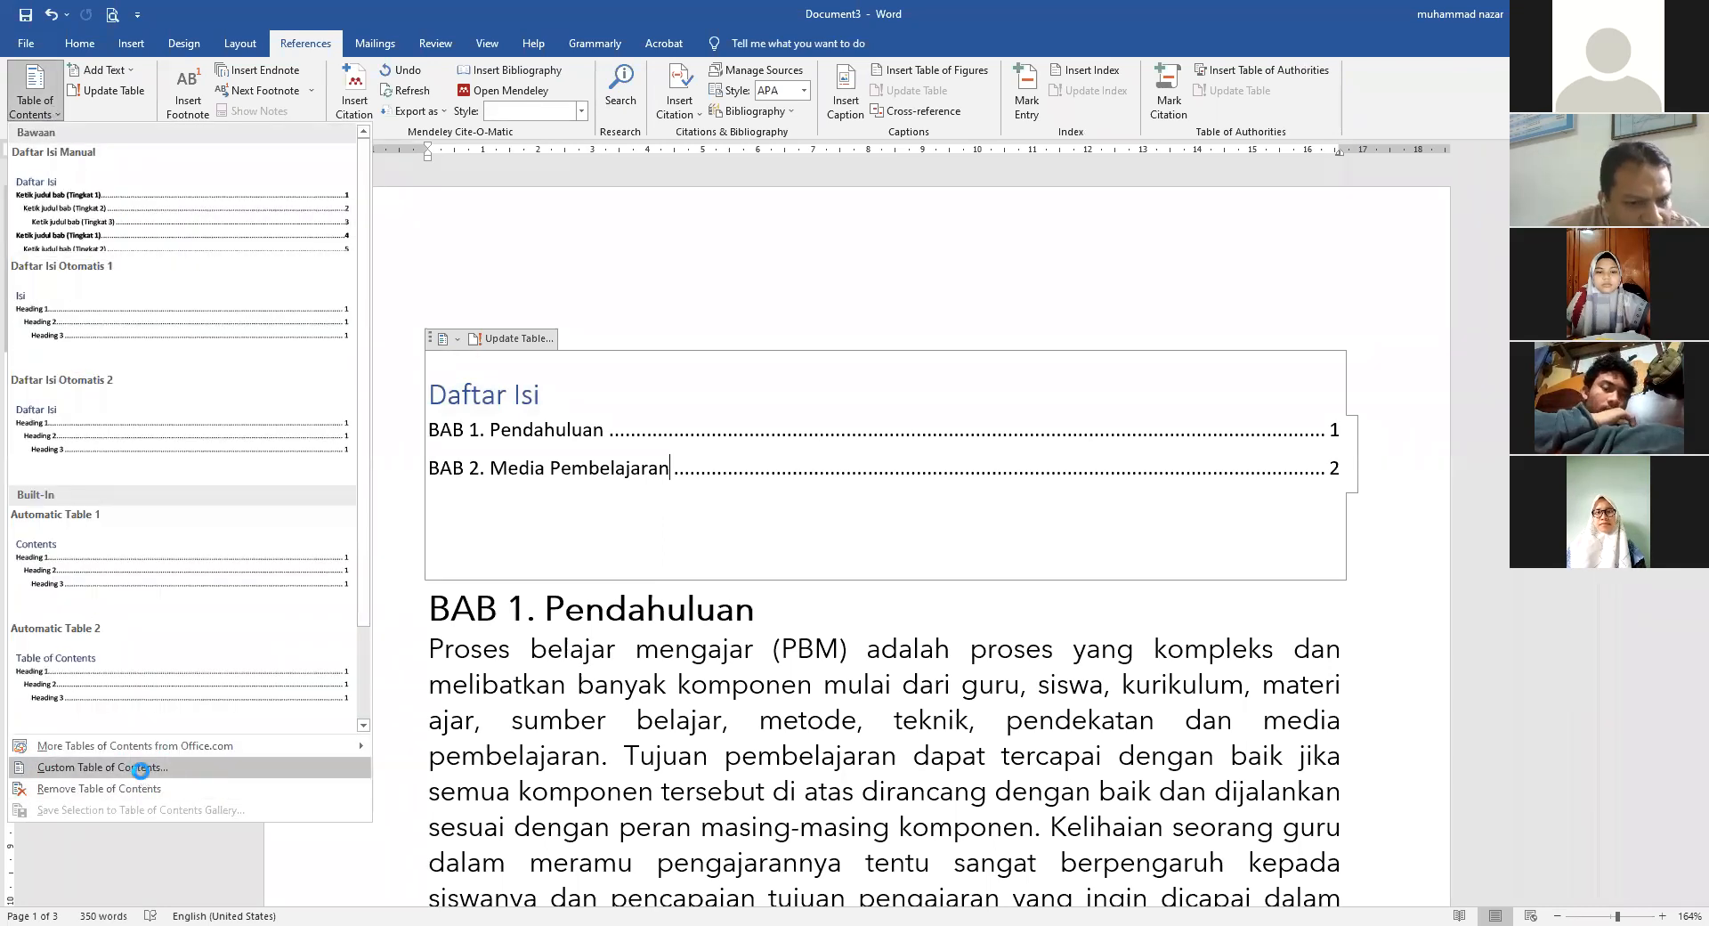
key("Return")
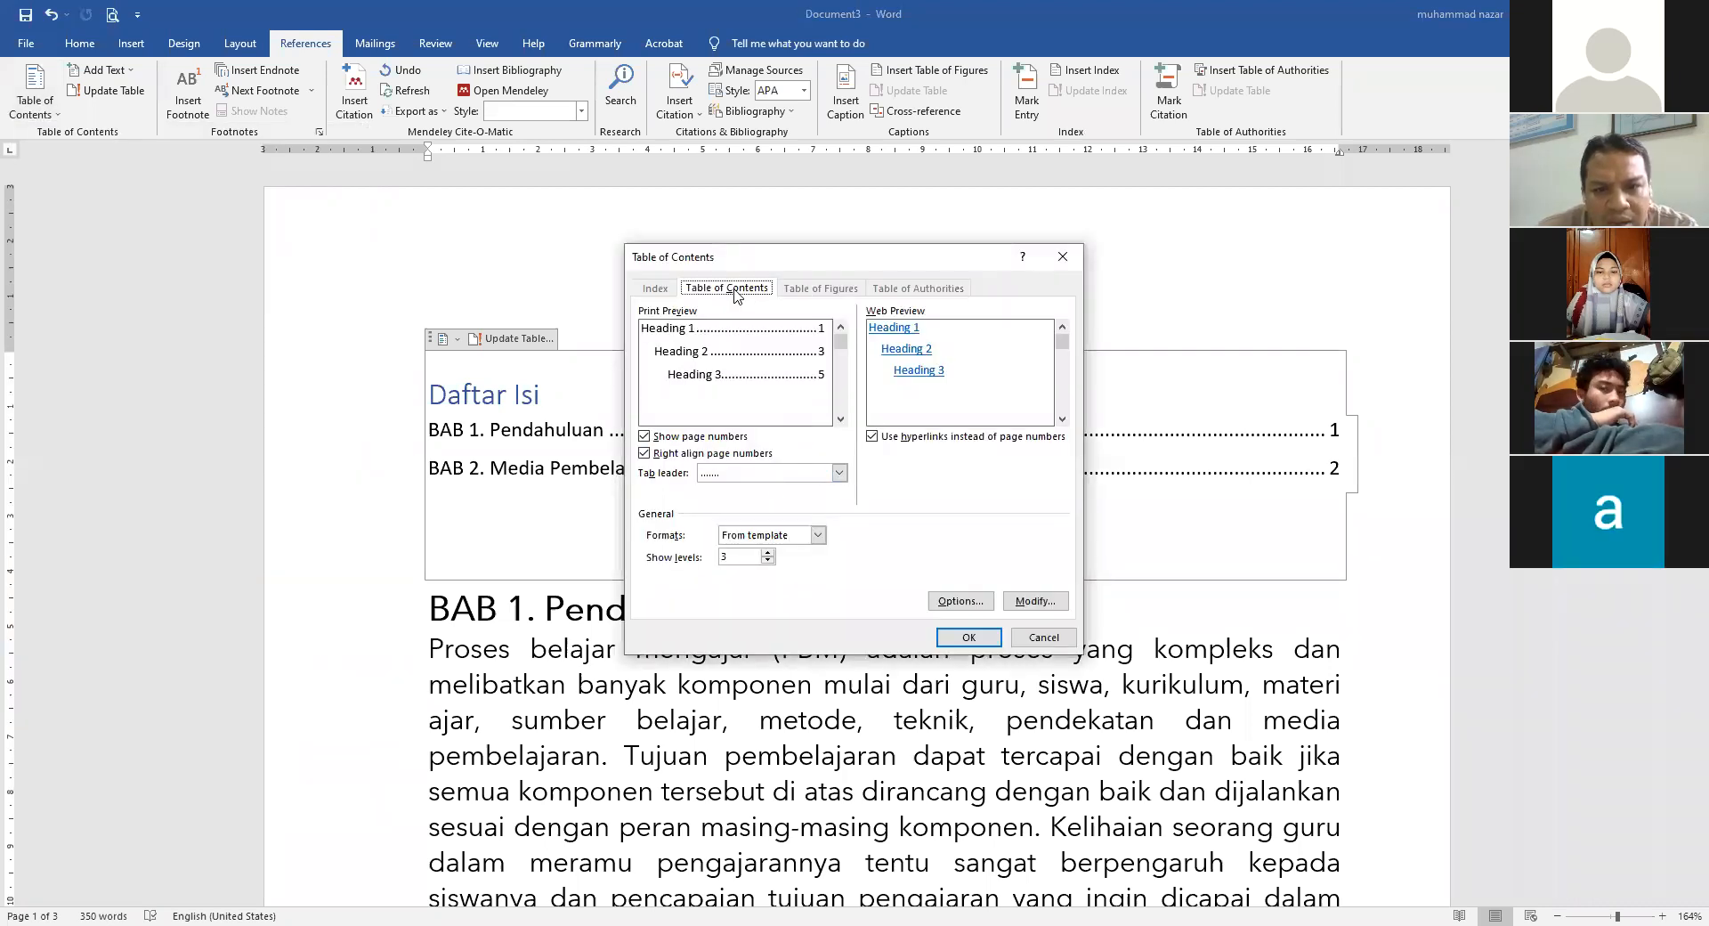
left_click(934, 601)
left_click(978, 573)
left_click(1034, 601)
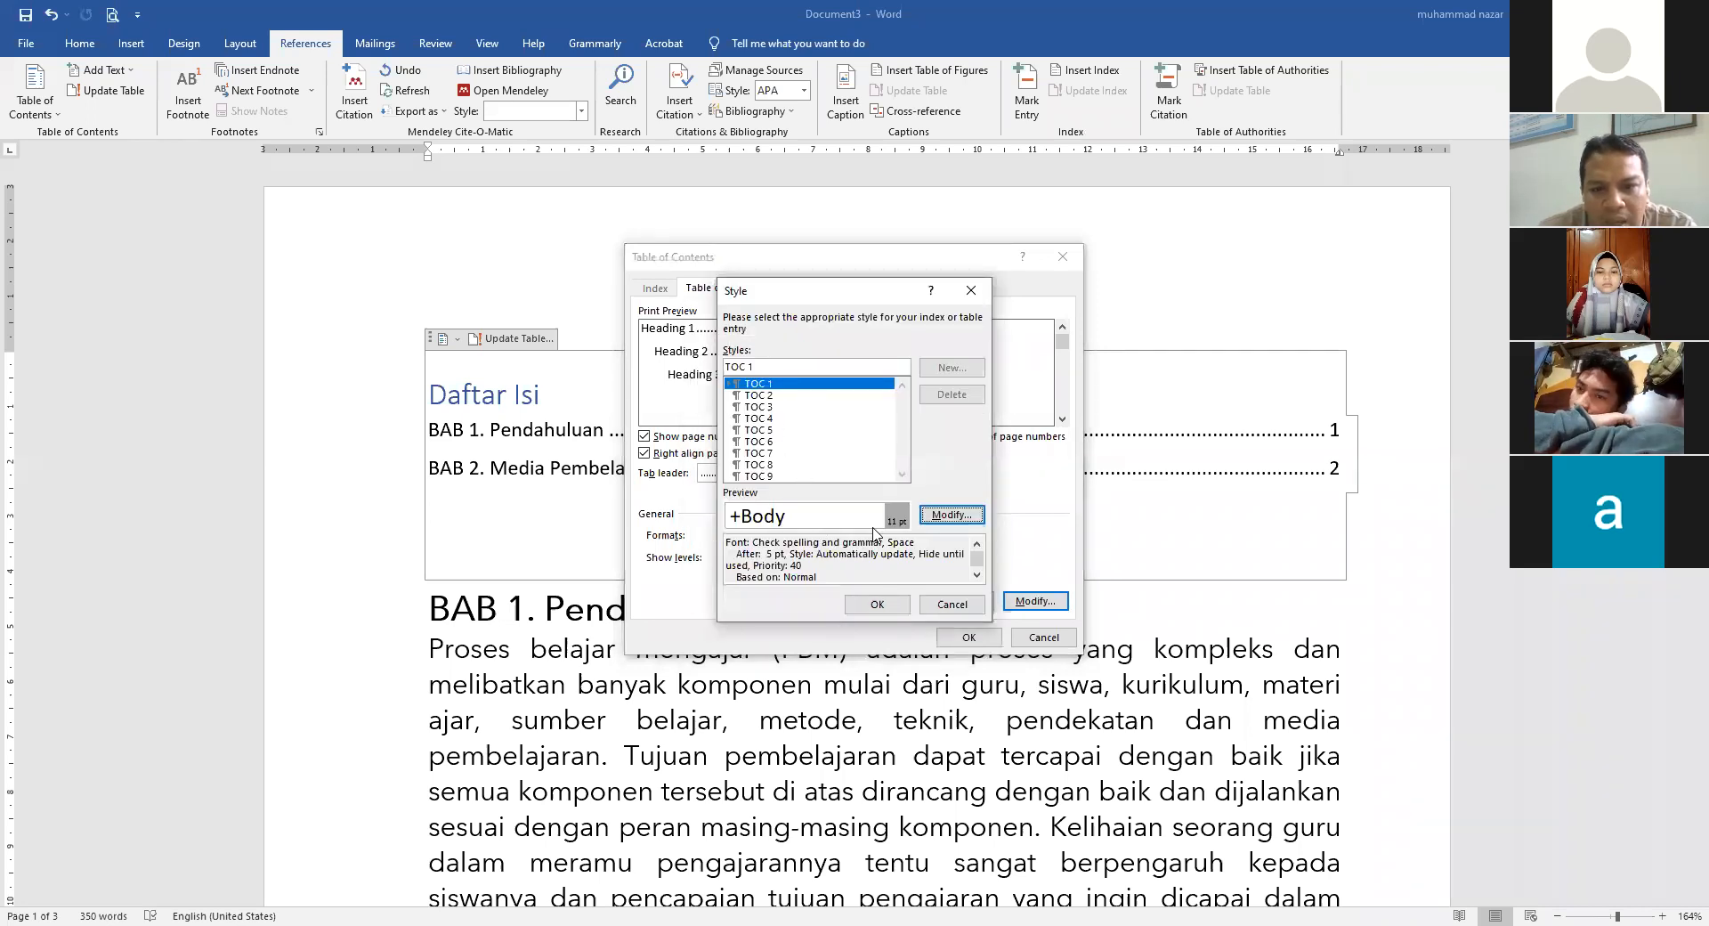
scroll(884, 545, "down", 1)
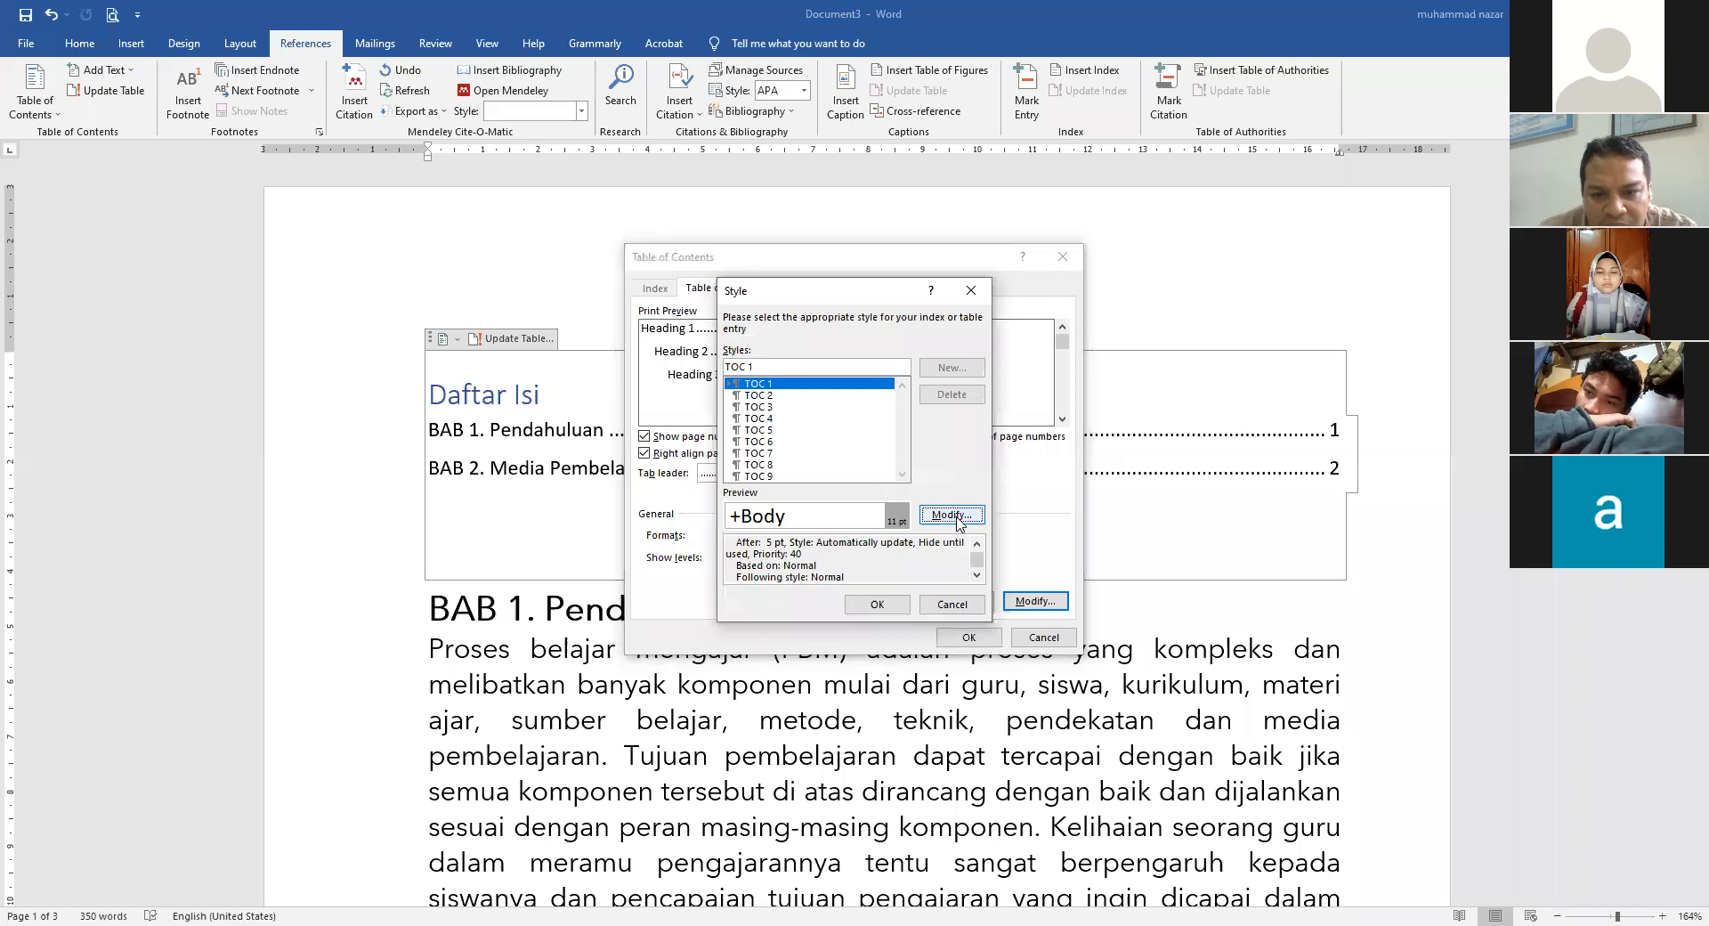
left_click(952, 514)
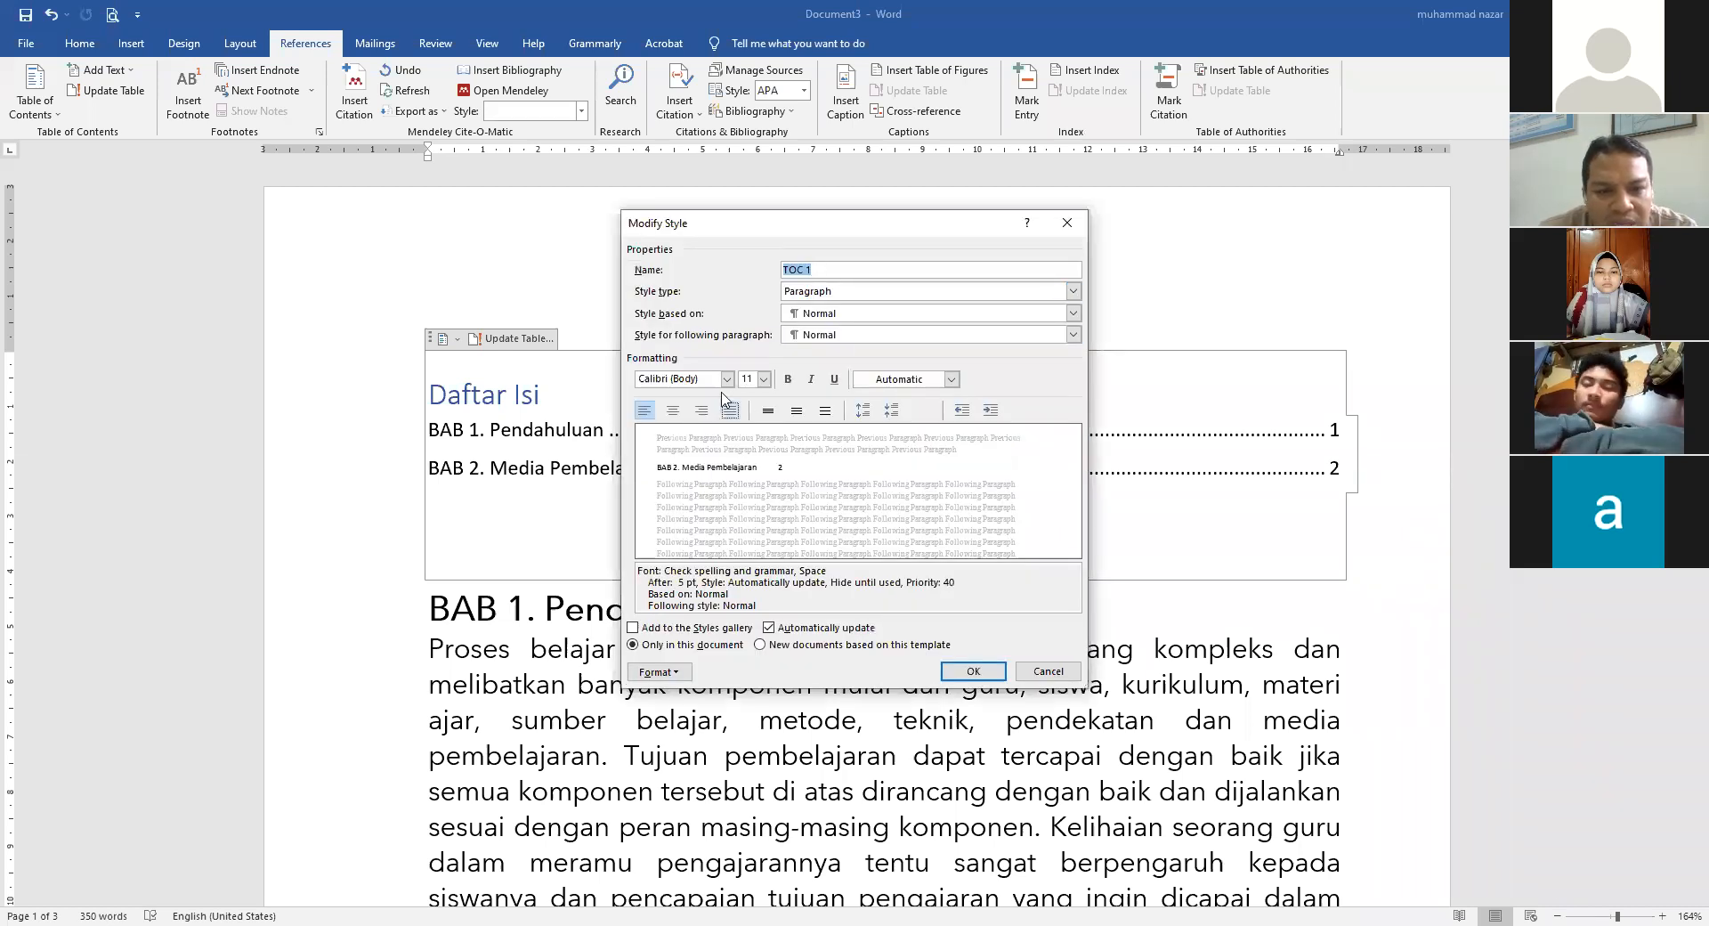
- Set the TOC 1 style's font to Avenir Next LT Pro at 12 pt and replace the existing table of contents
left_click(727, 381)
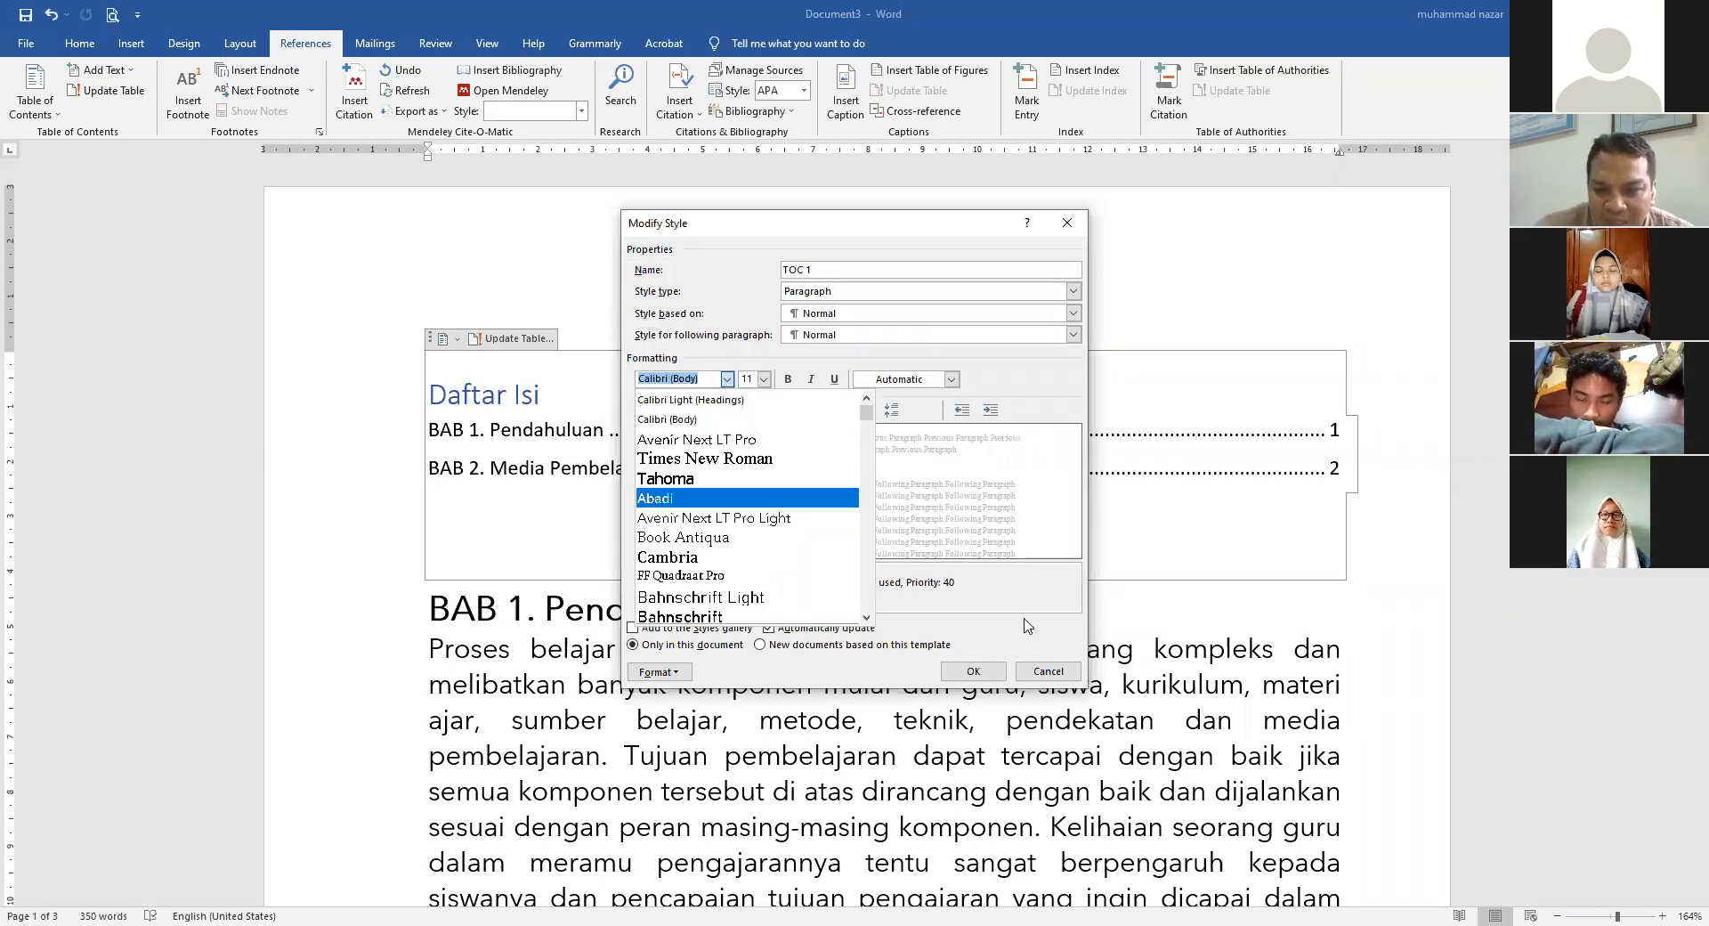
left_click(690, 441)
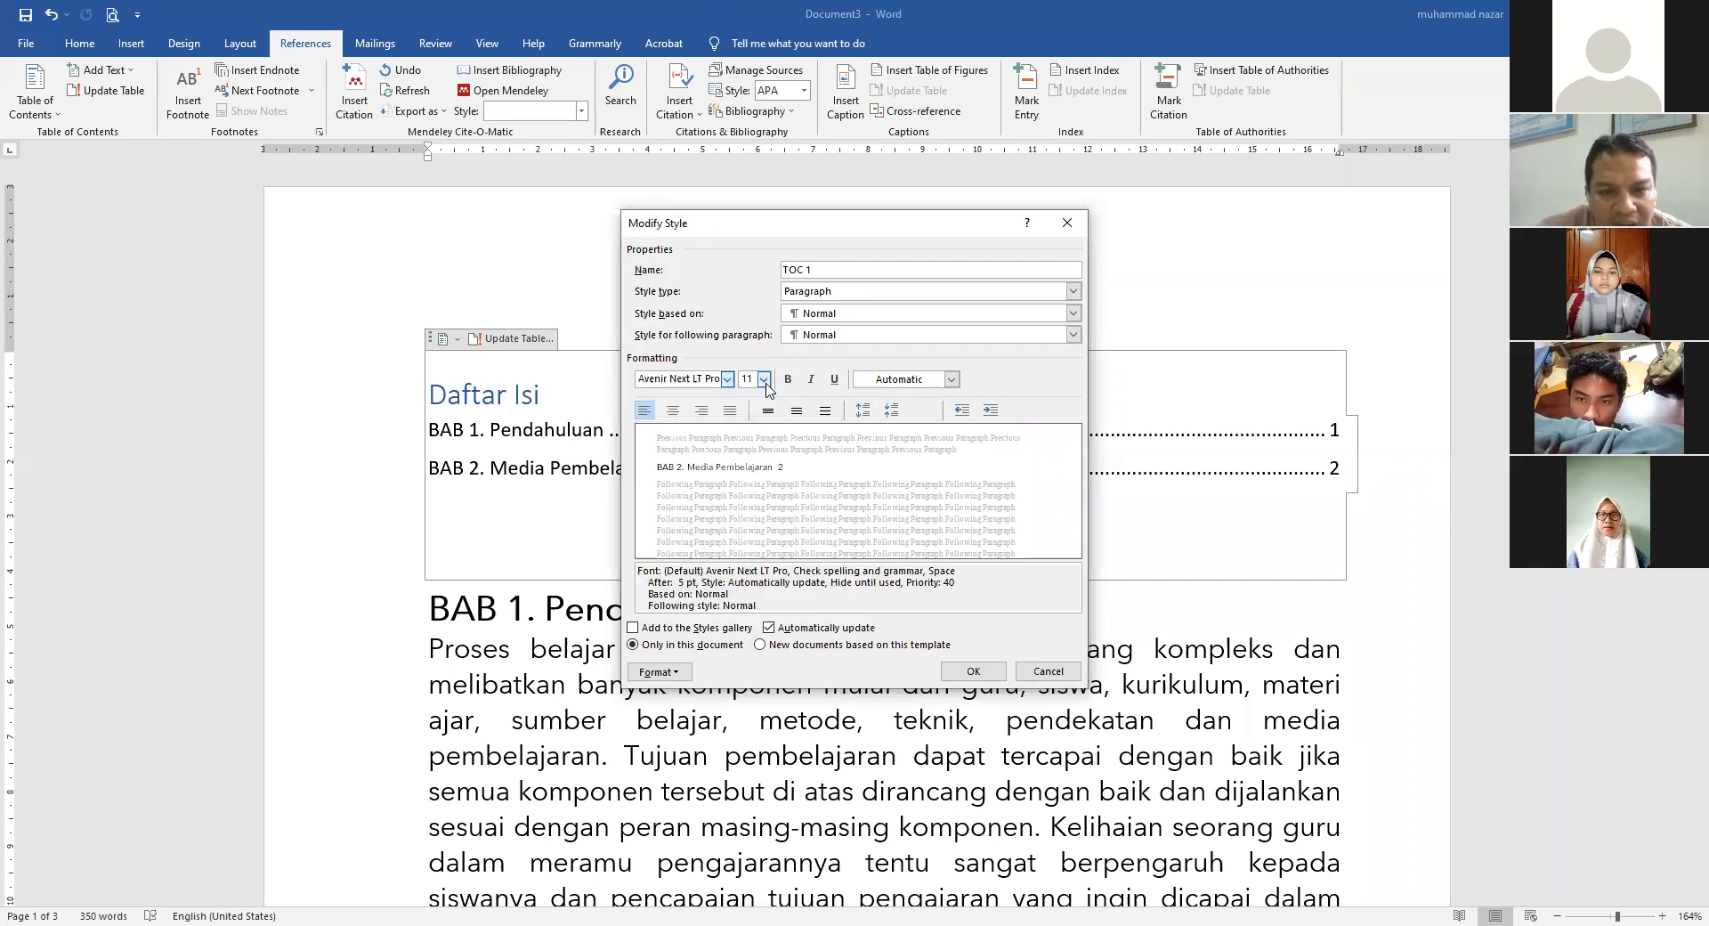
left_click(764, 381)
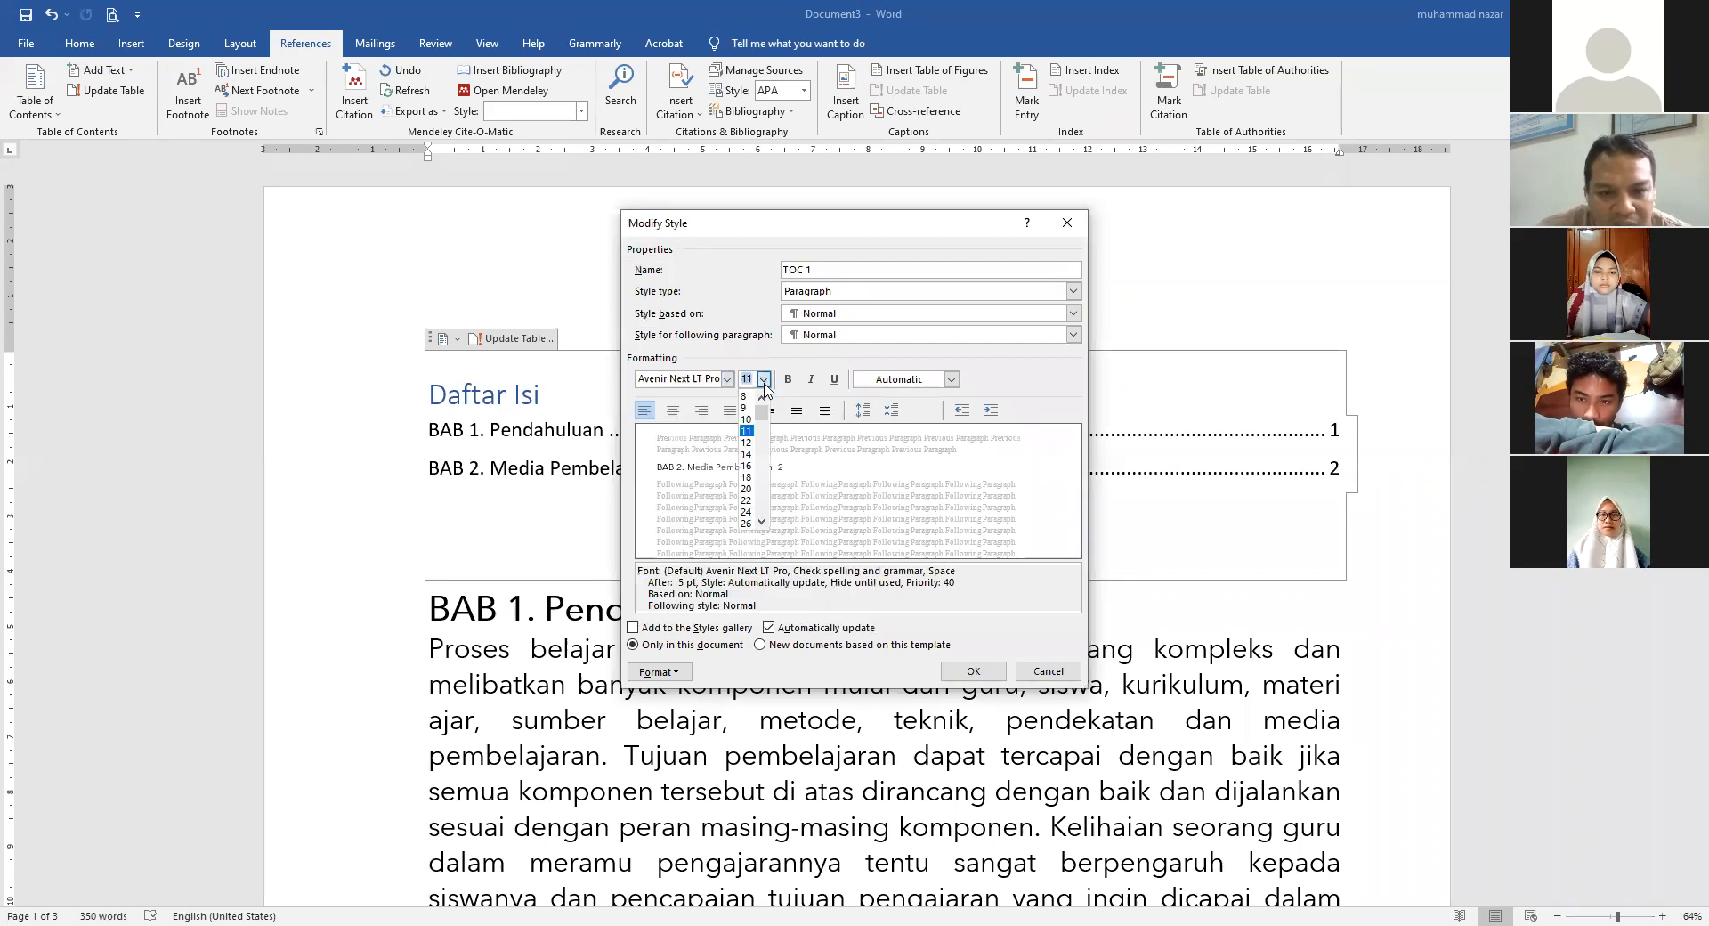
left_click(747, 443)
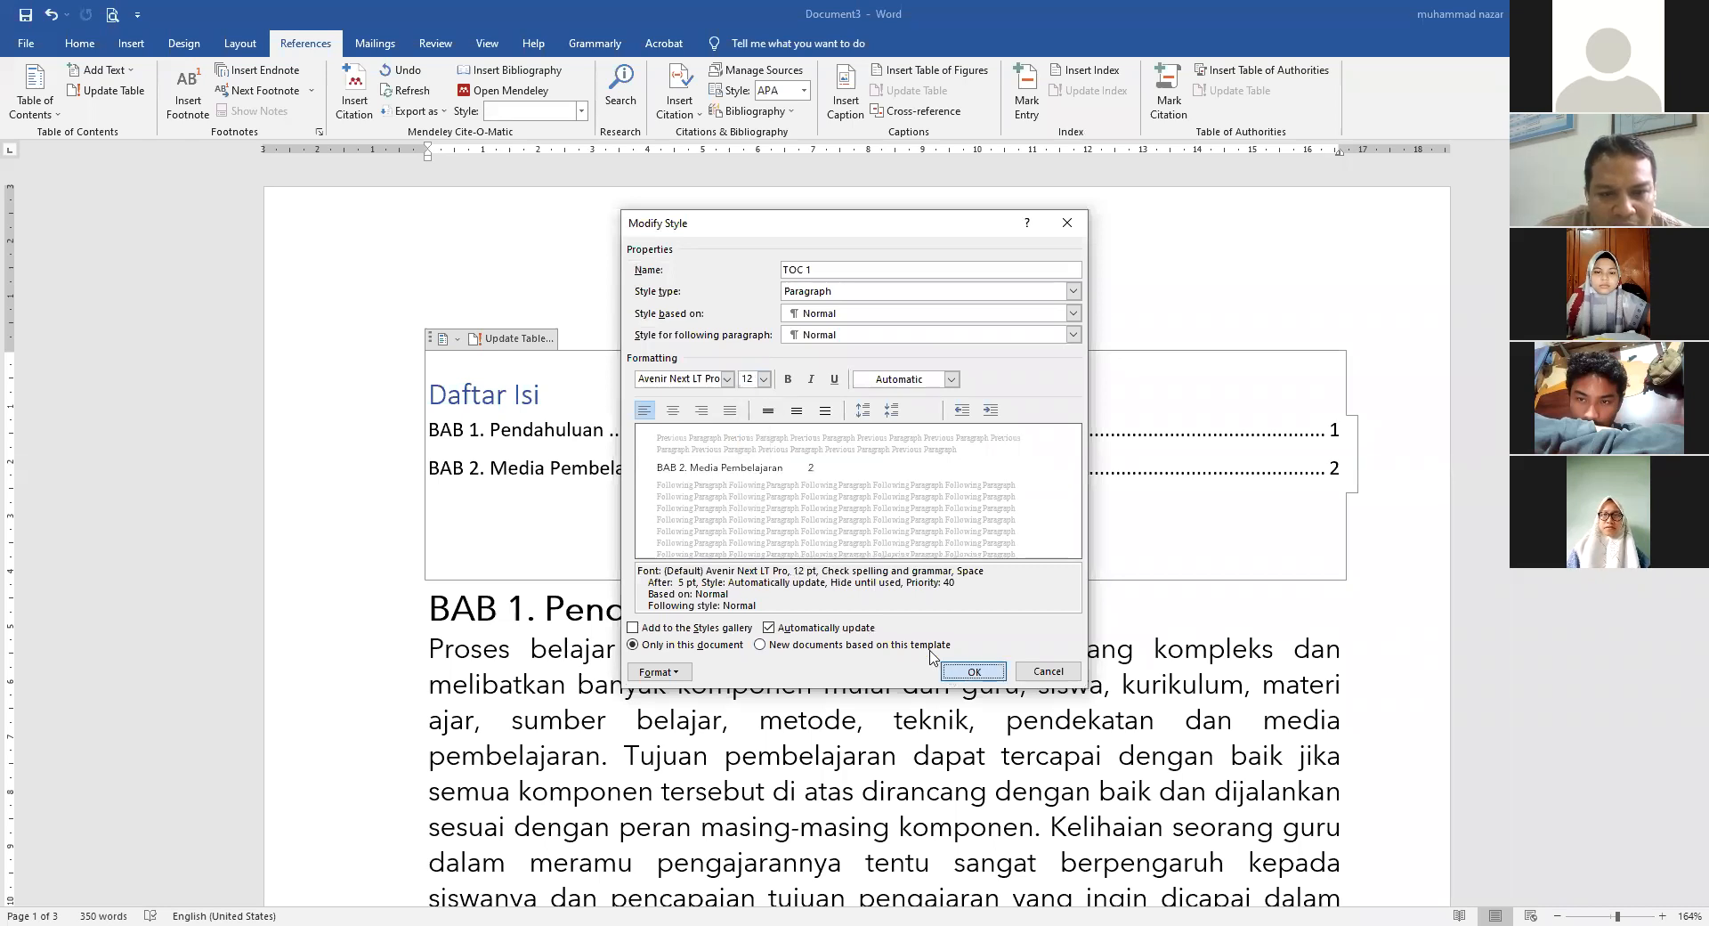
left_click(951, 675)
key("Return")
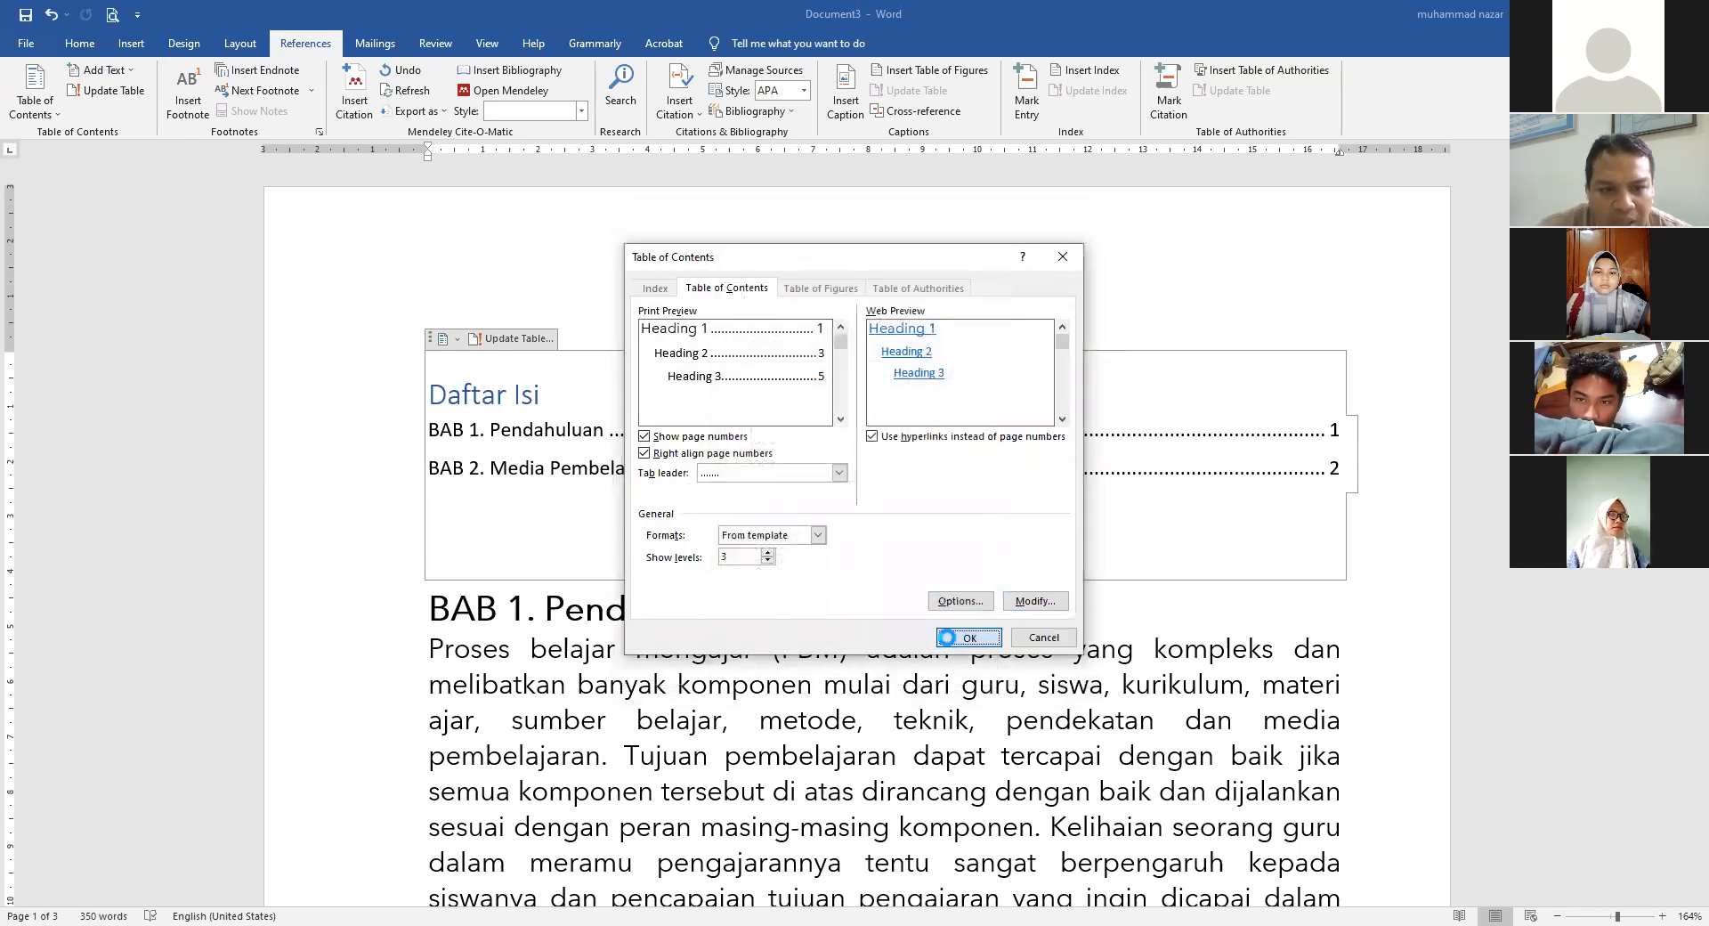
left_click(951, 637)
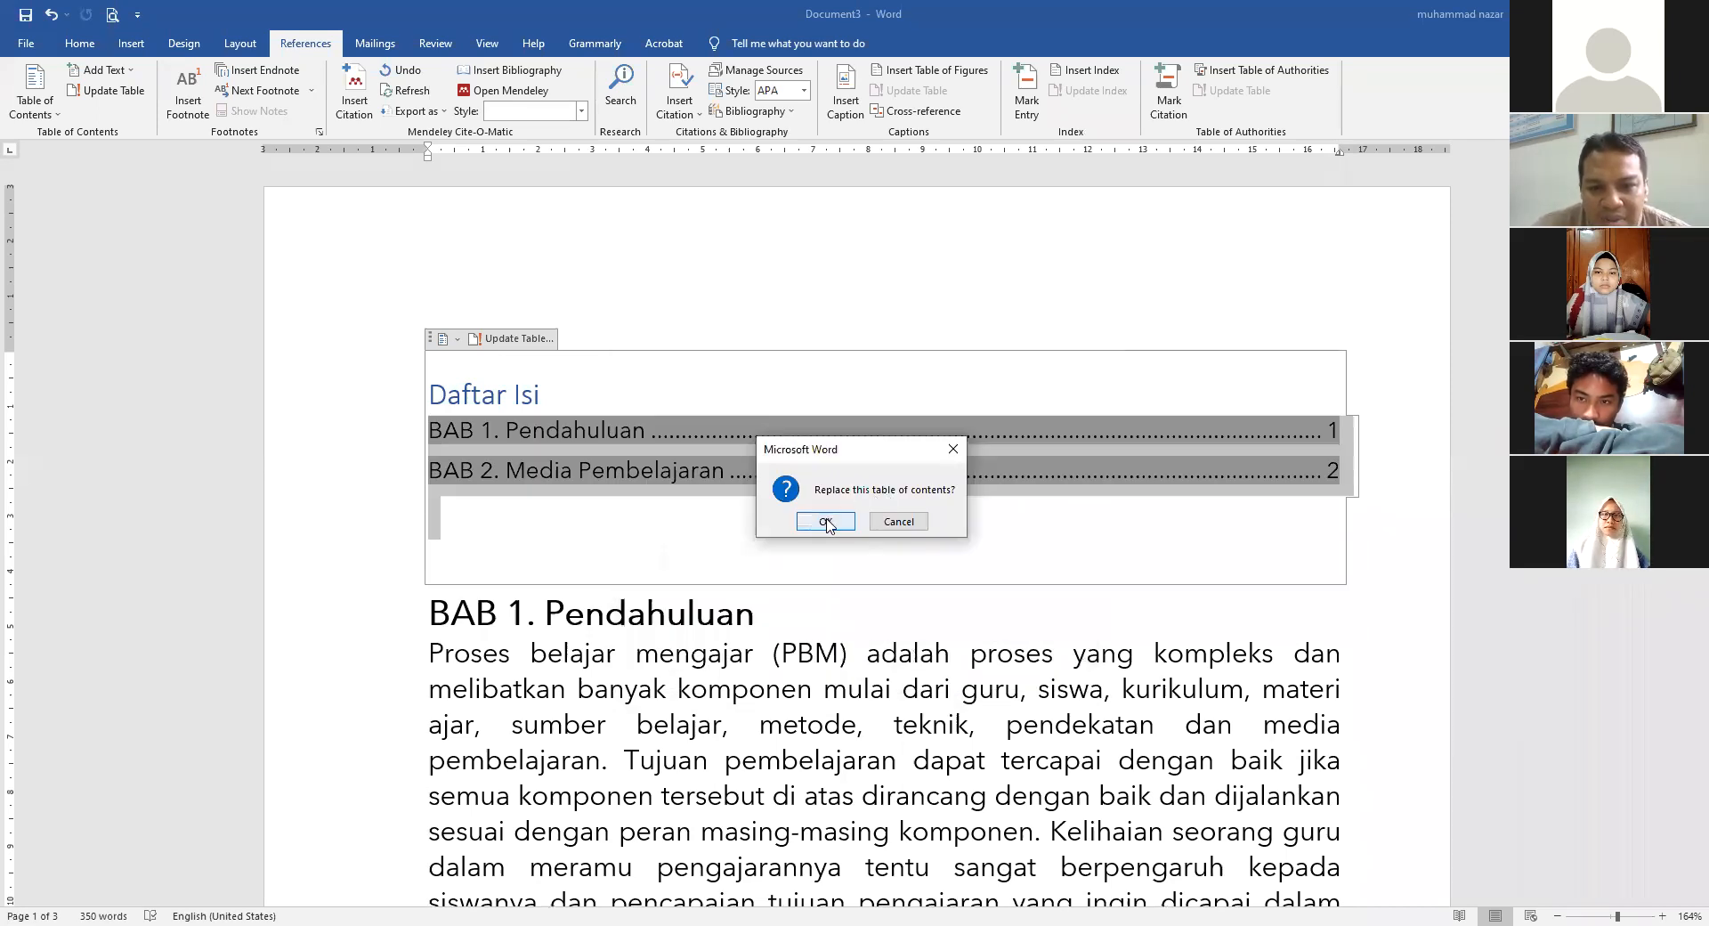
left_click(826, 523)
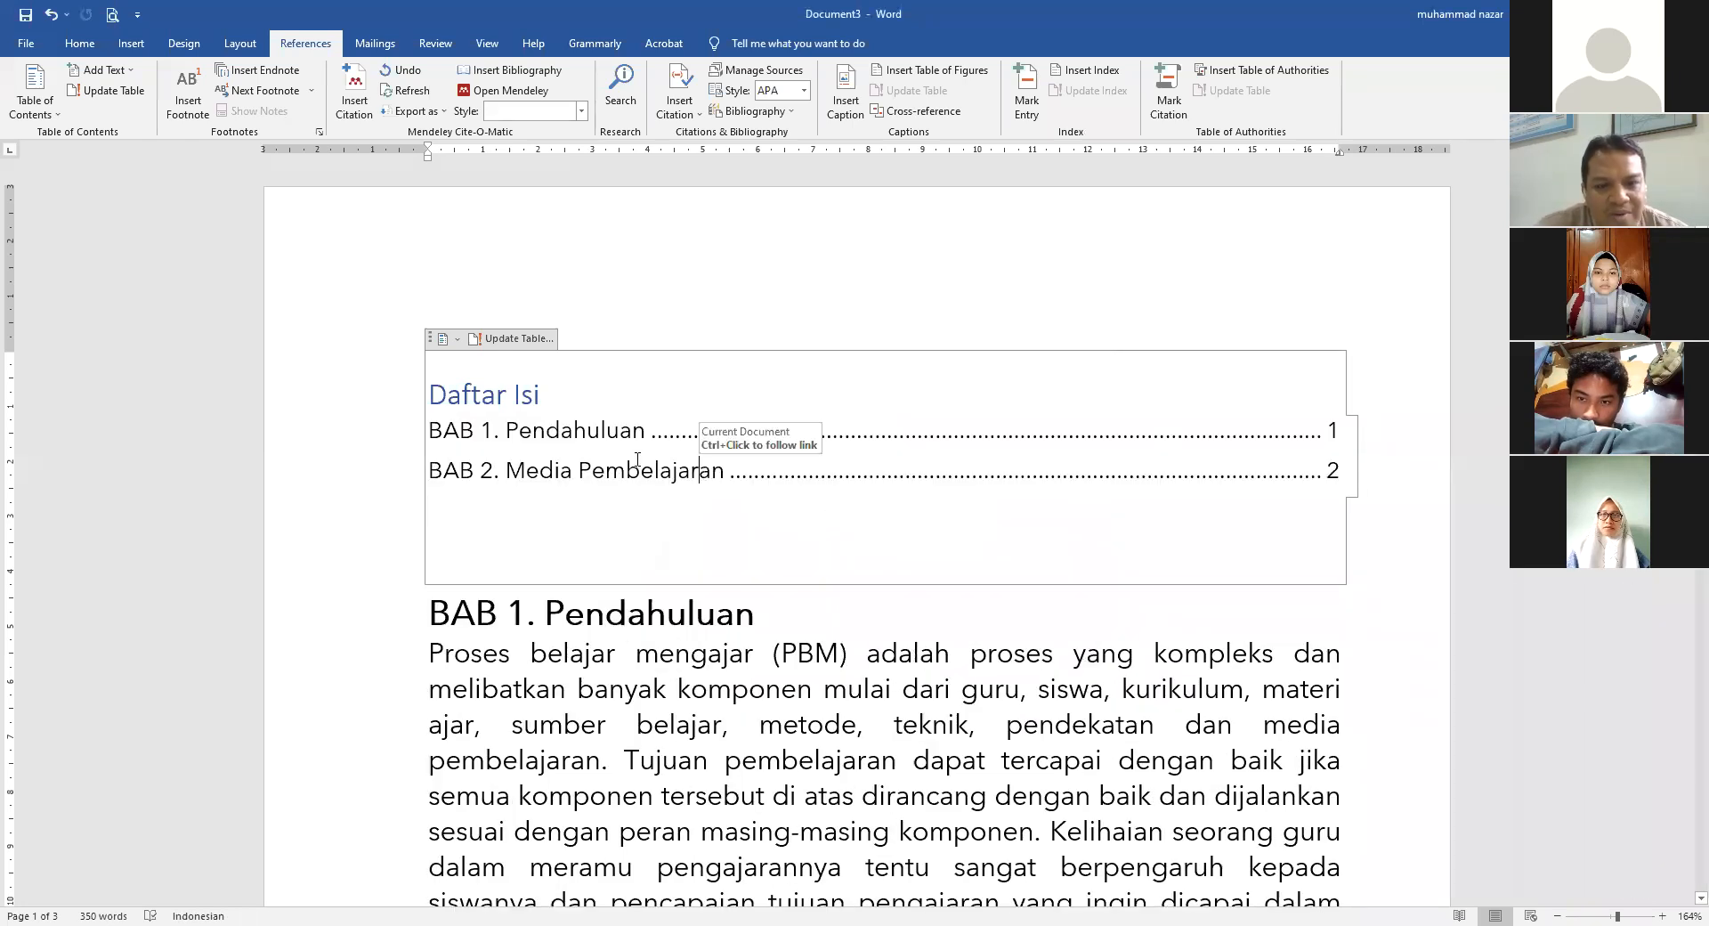
- Modify the TOC 1 style through the custom table of contents settings to Avenir Next LT Pro, 14 pt, bold
left_click(554, 395)
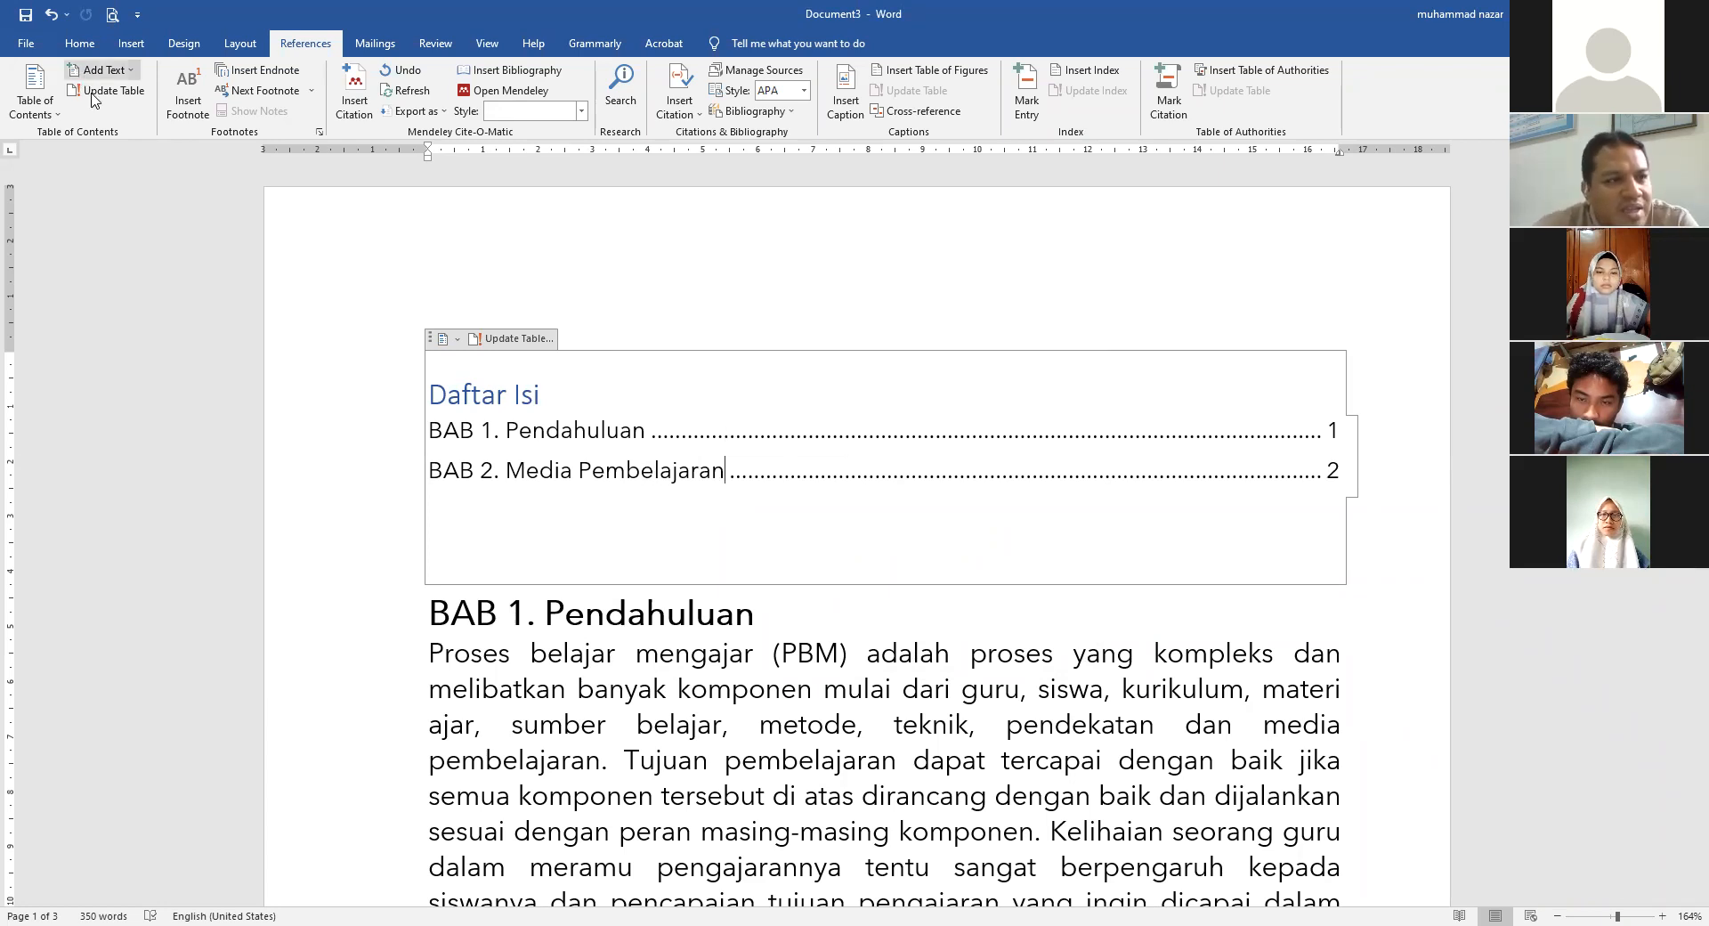
left_click(45, 105)
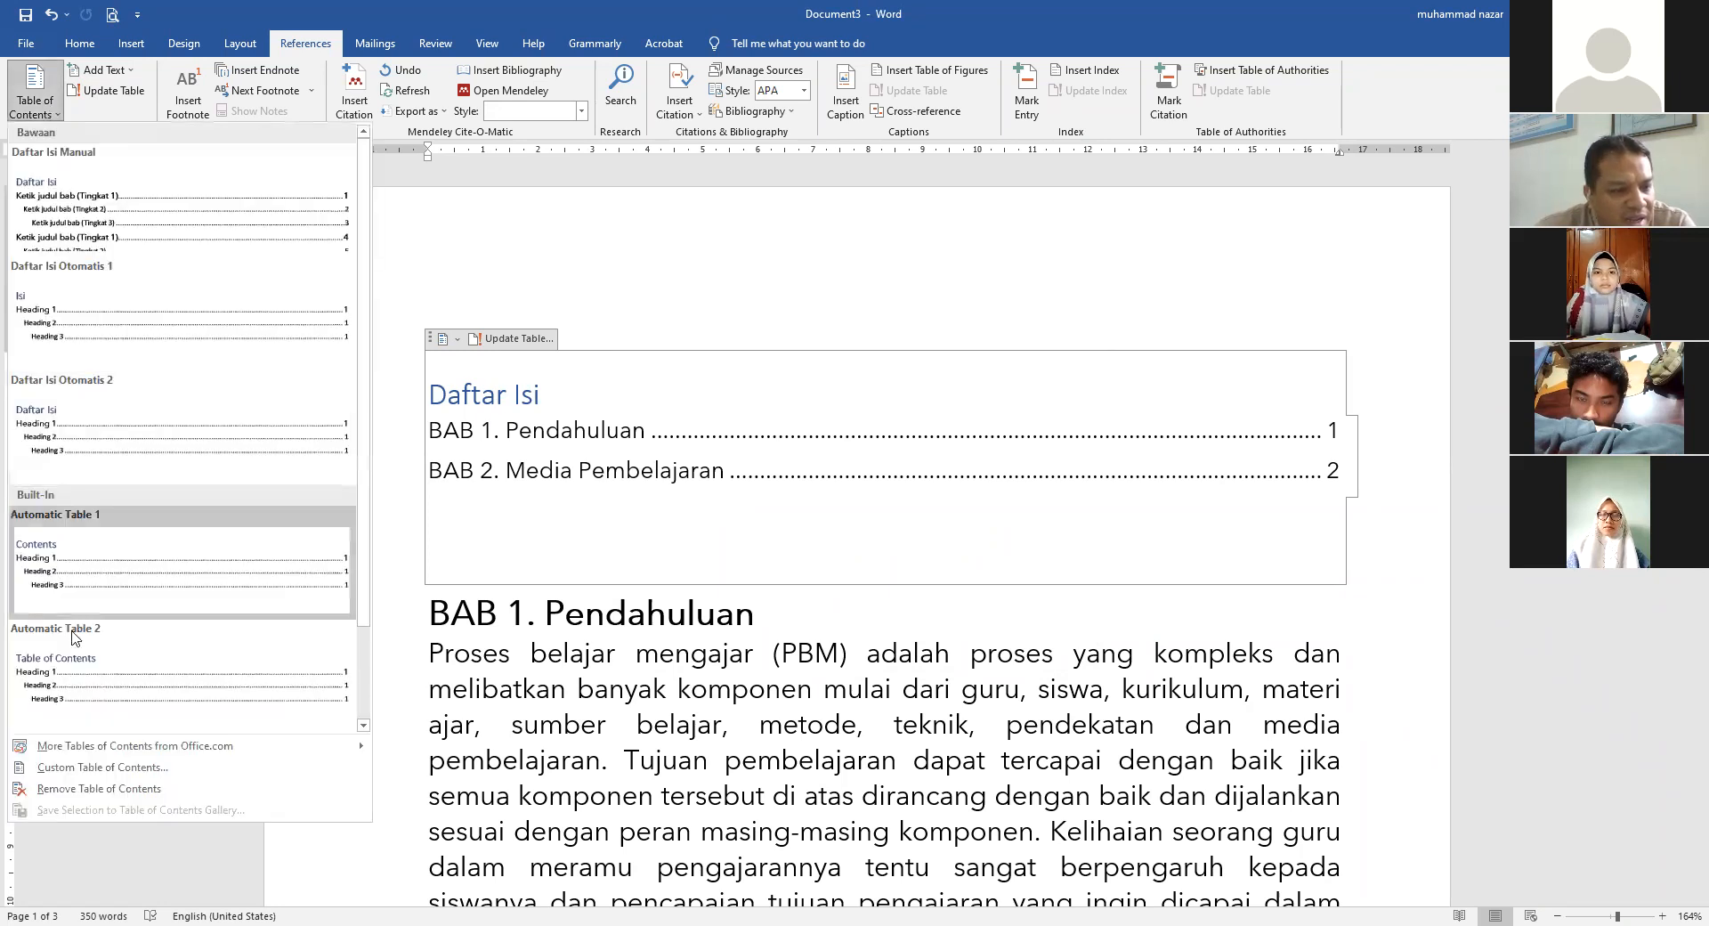
left_click(88, 777)
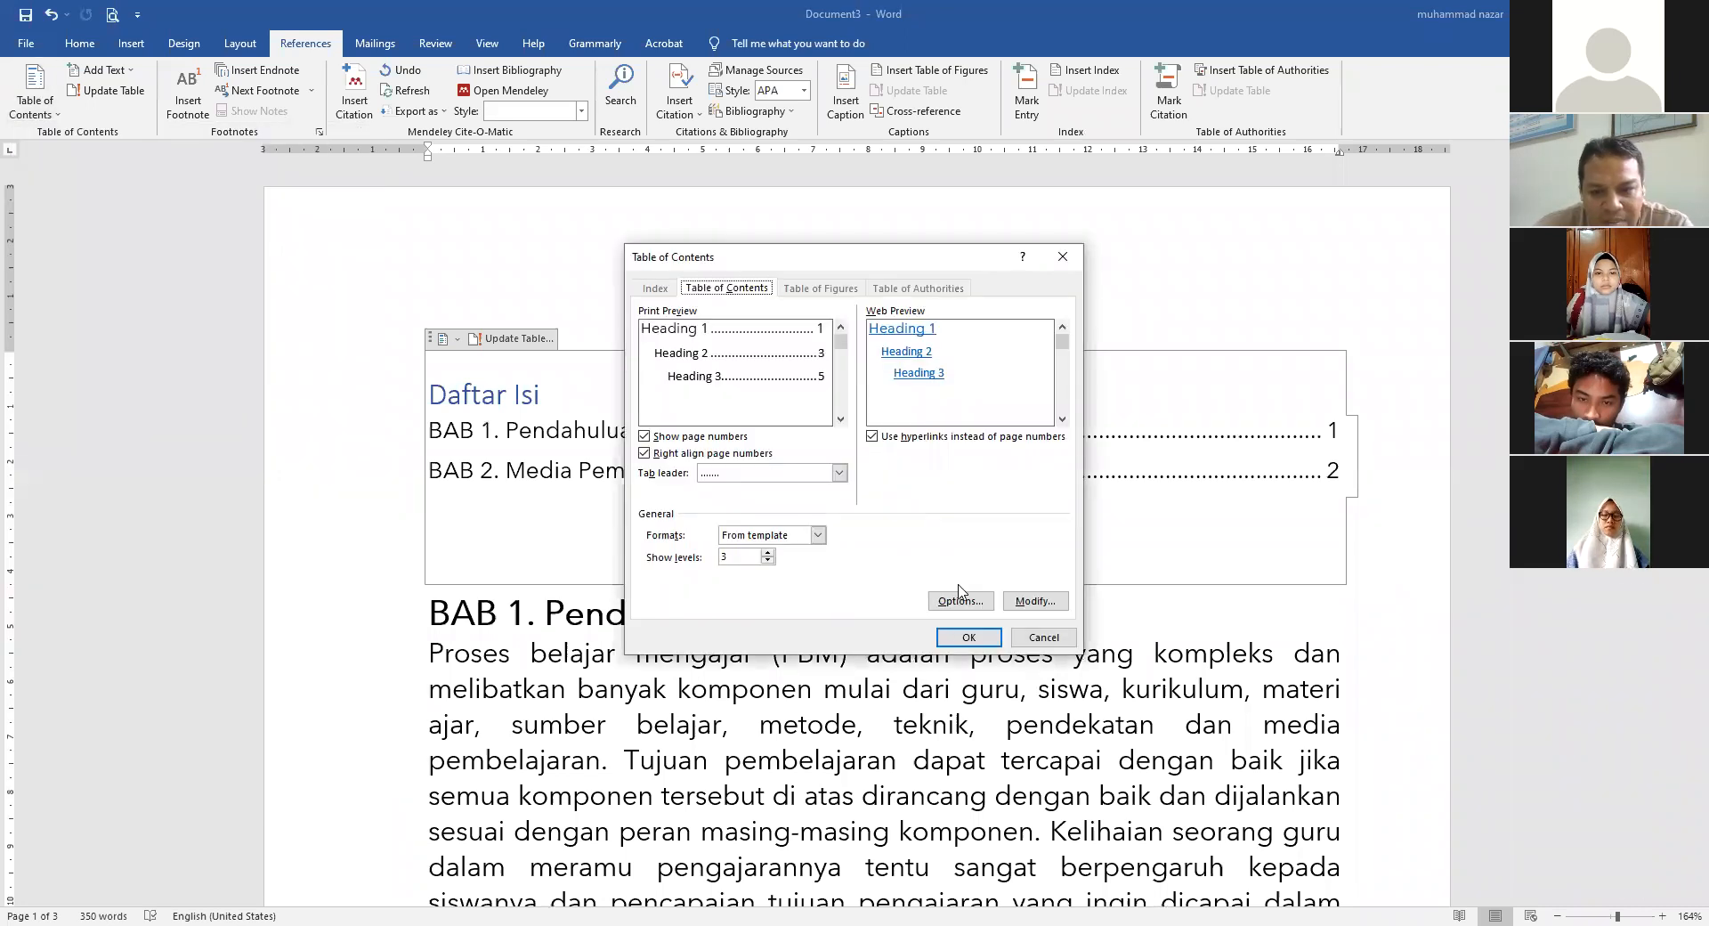
left_click(1024, 607)
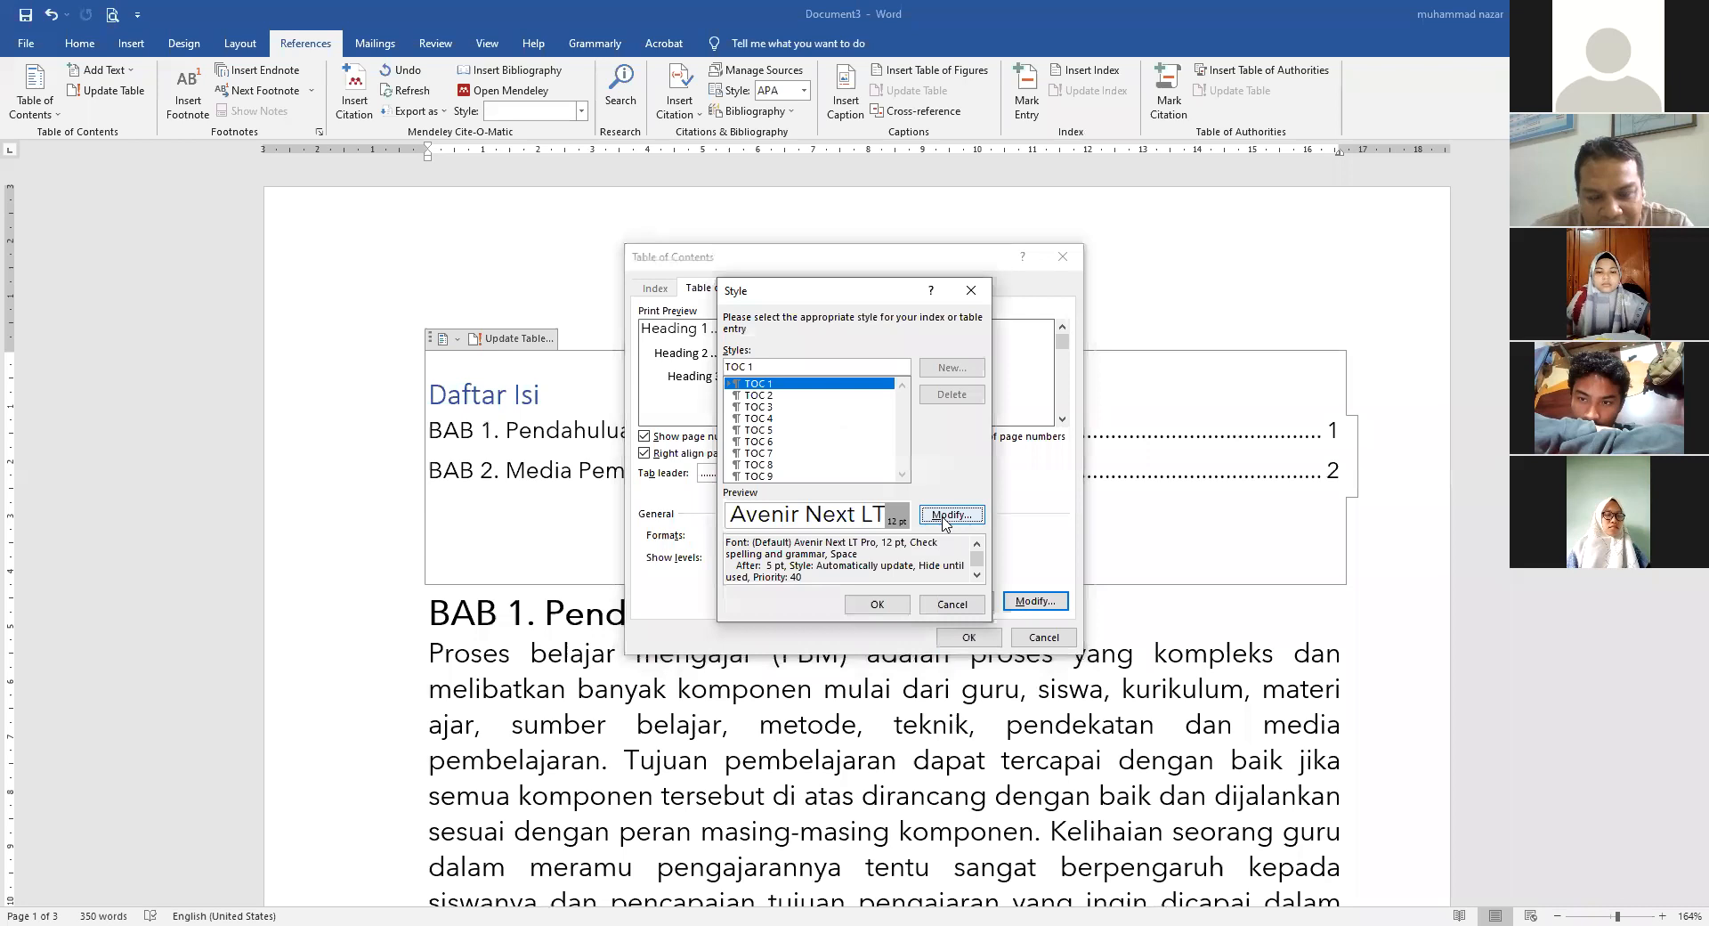
left_click(949, 516)
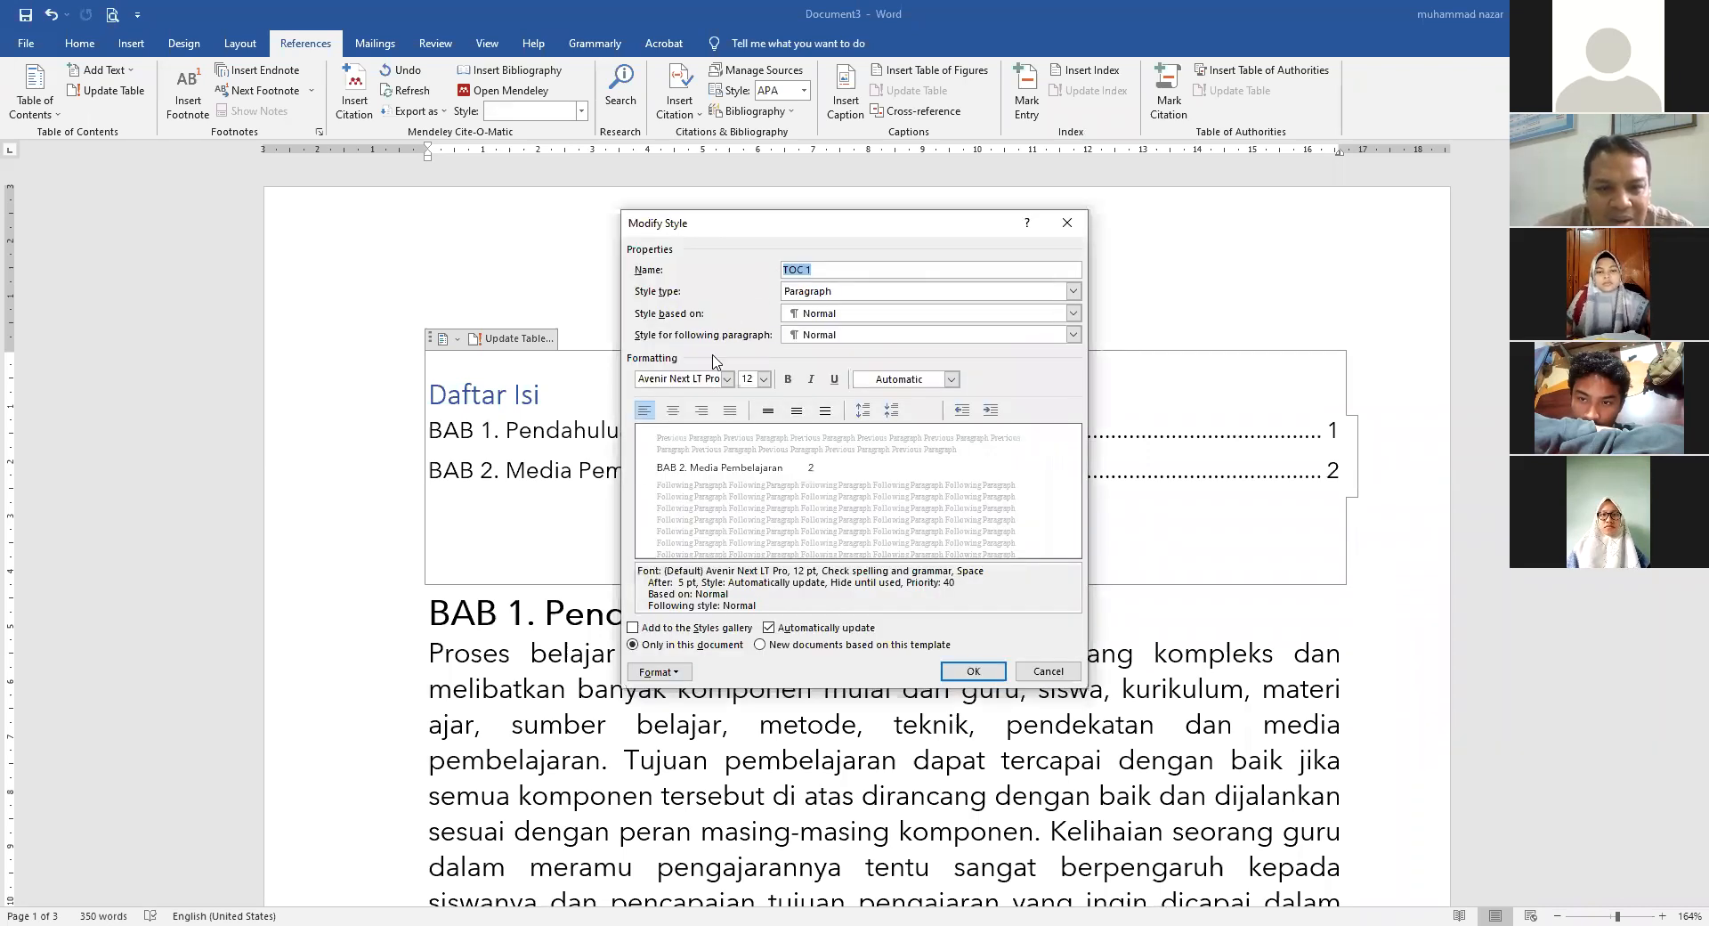
left_click(726, 380)
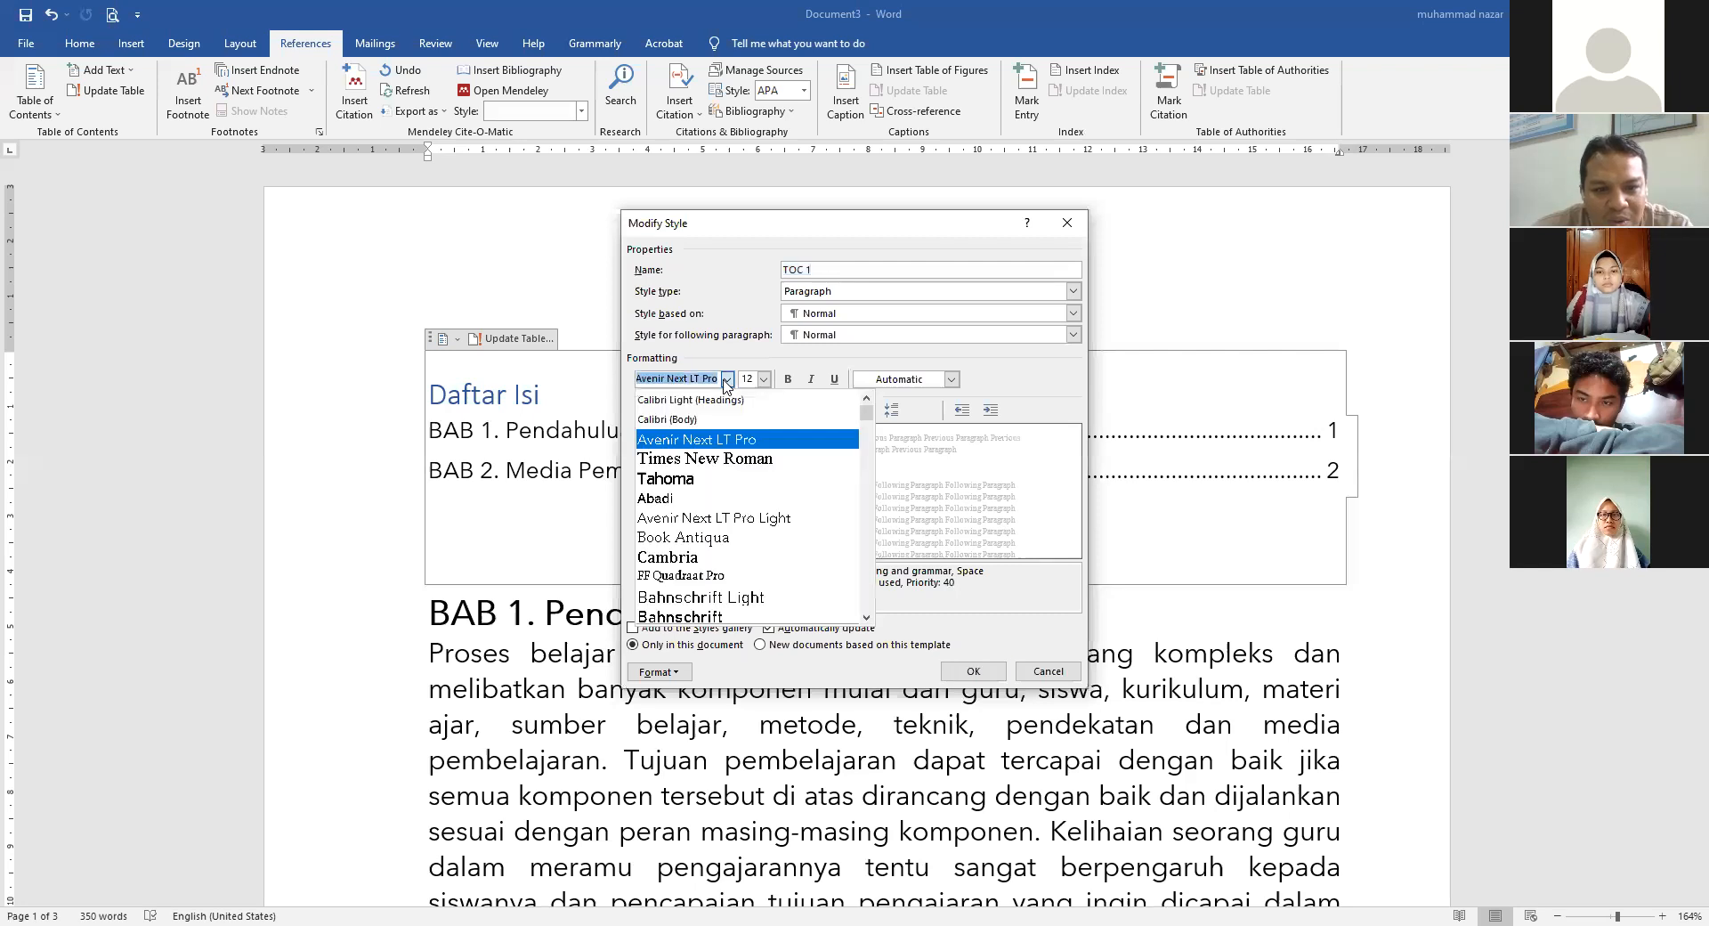
left_click(715, 440)
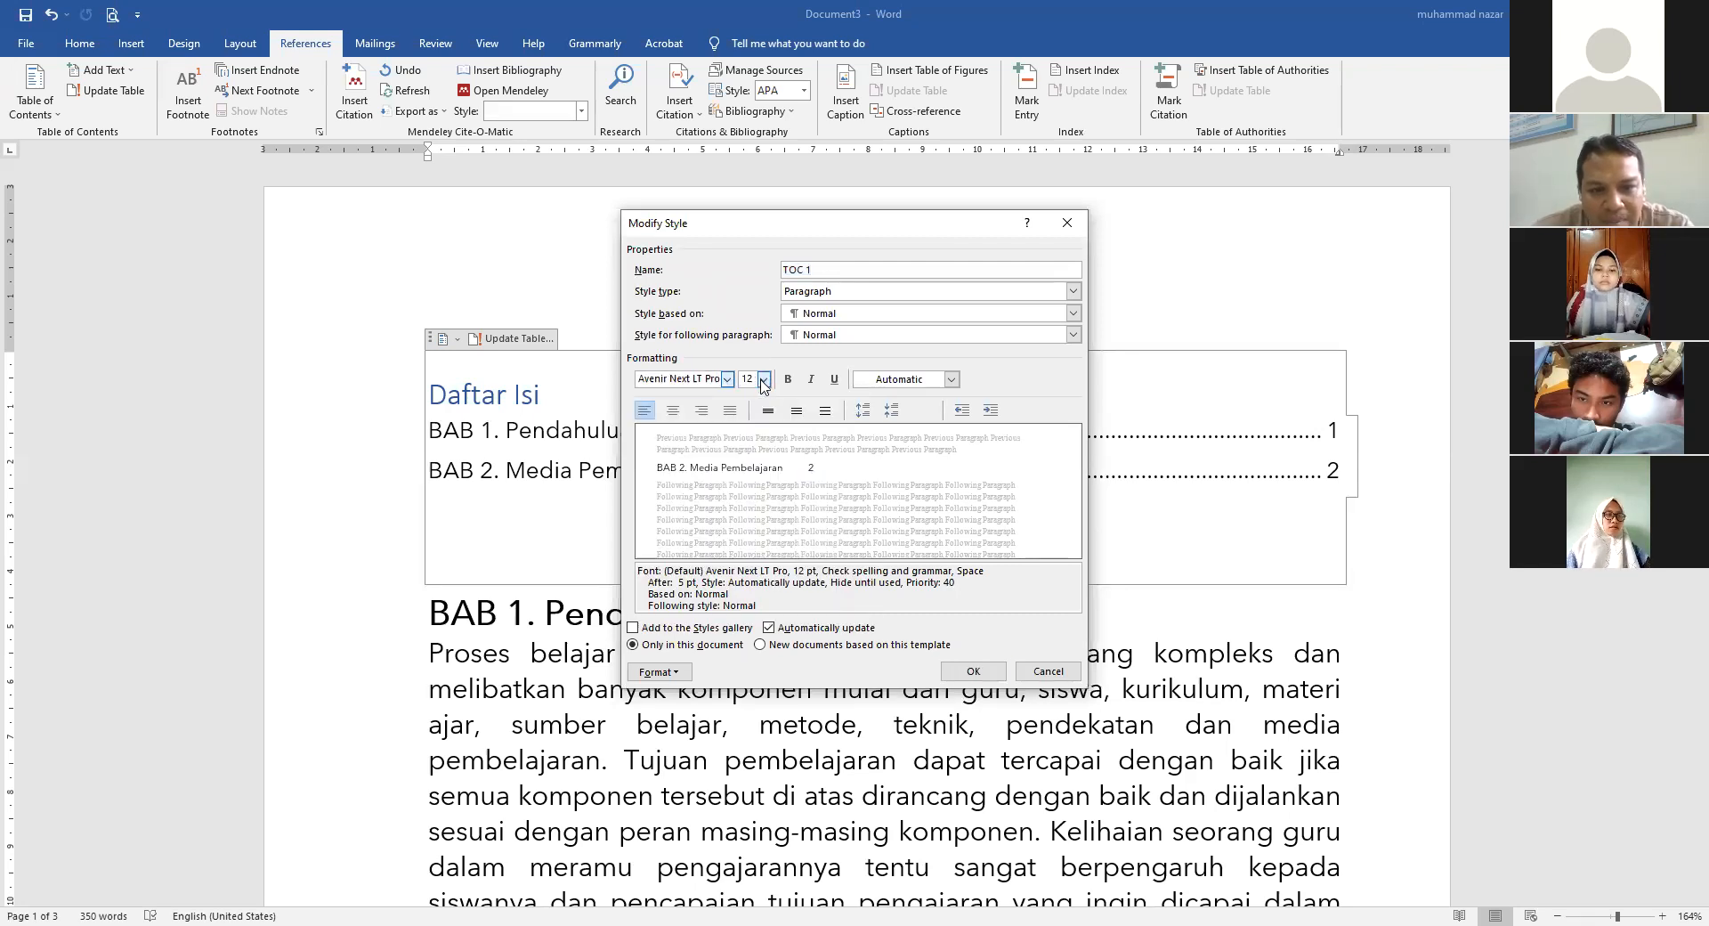
left_click(764, 380)
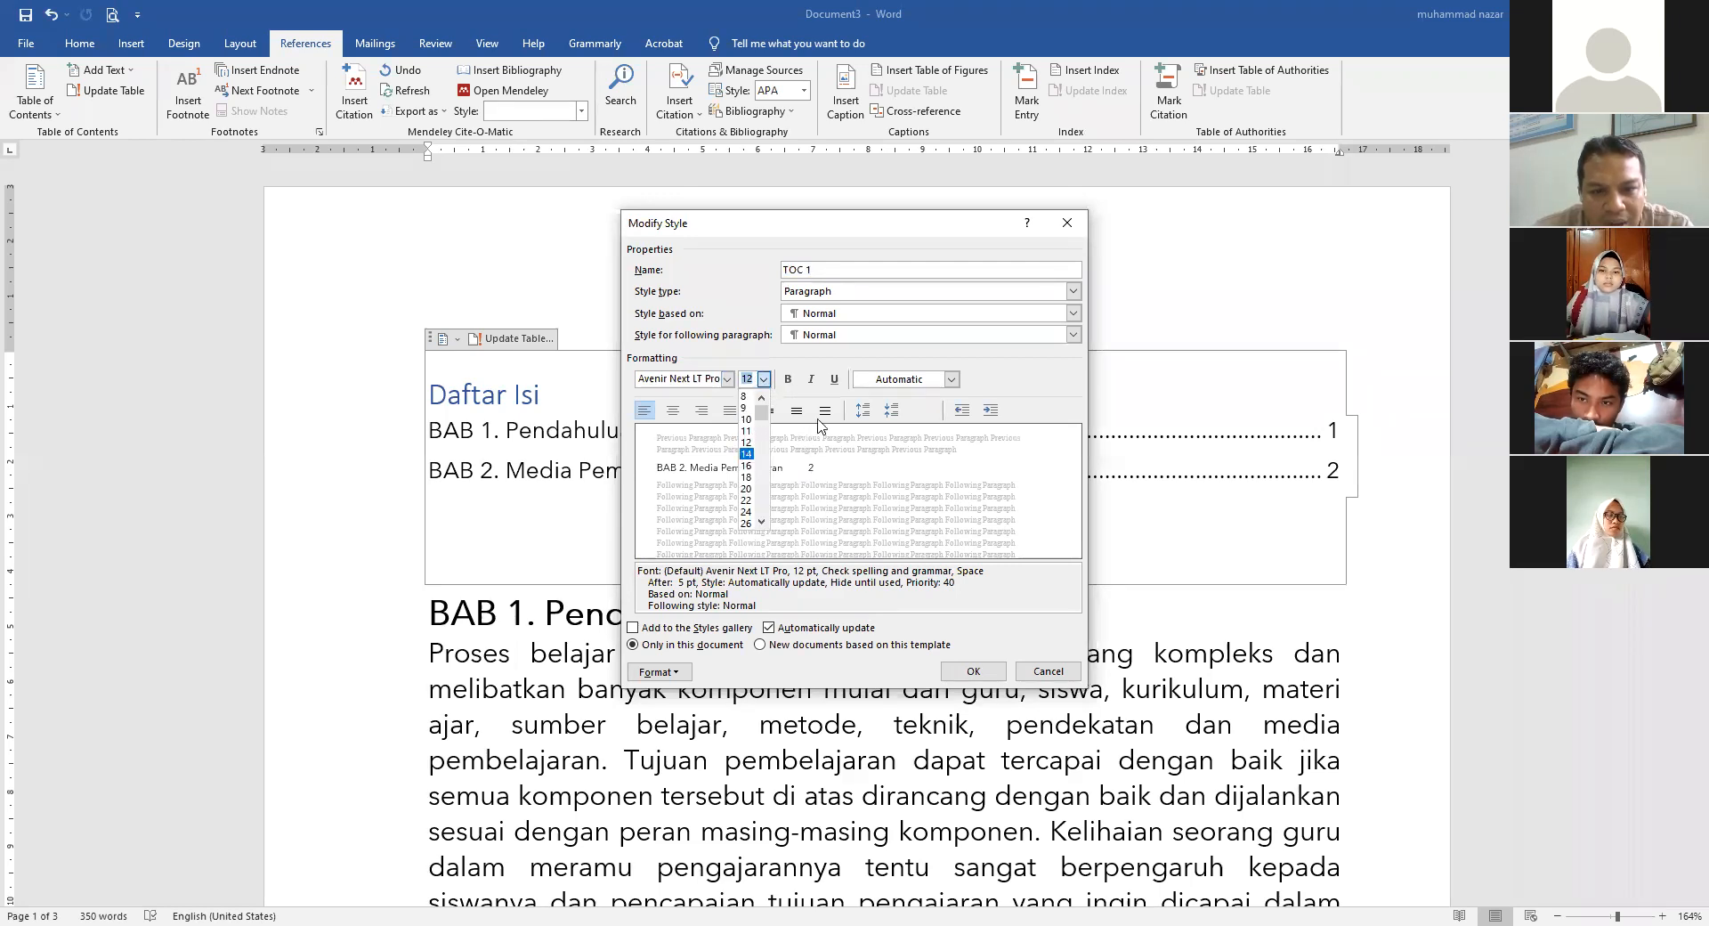
left_click(746, 454)
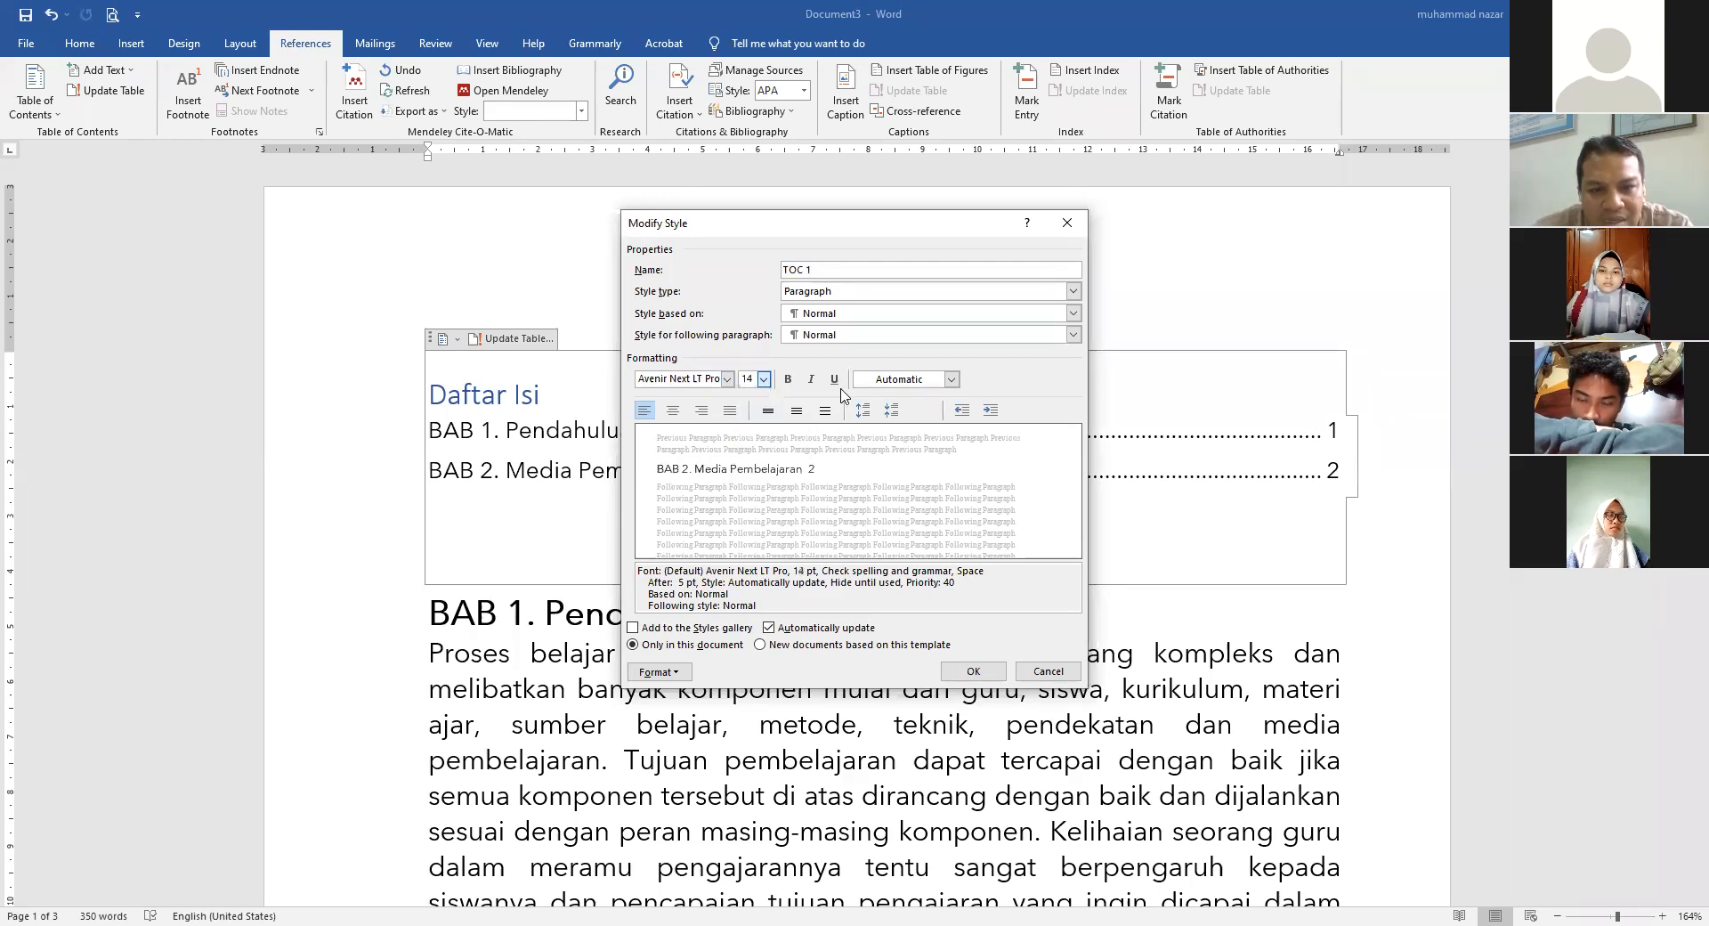
left_click(787, 380)
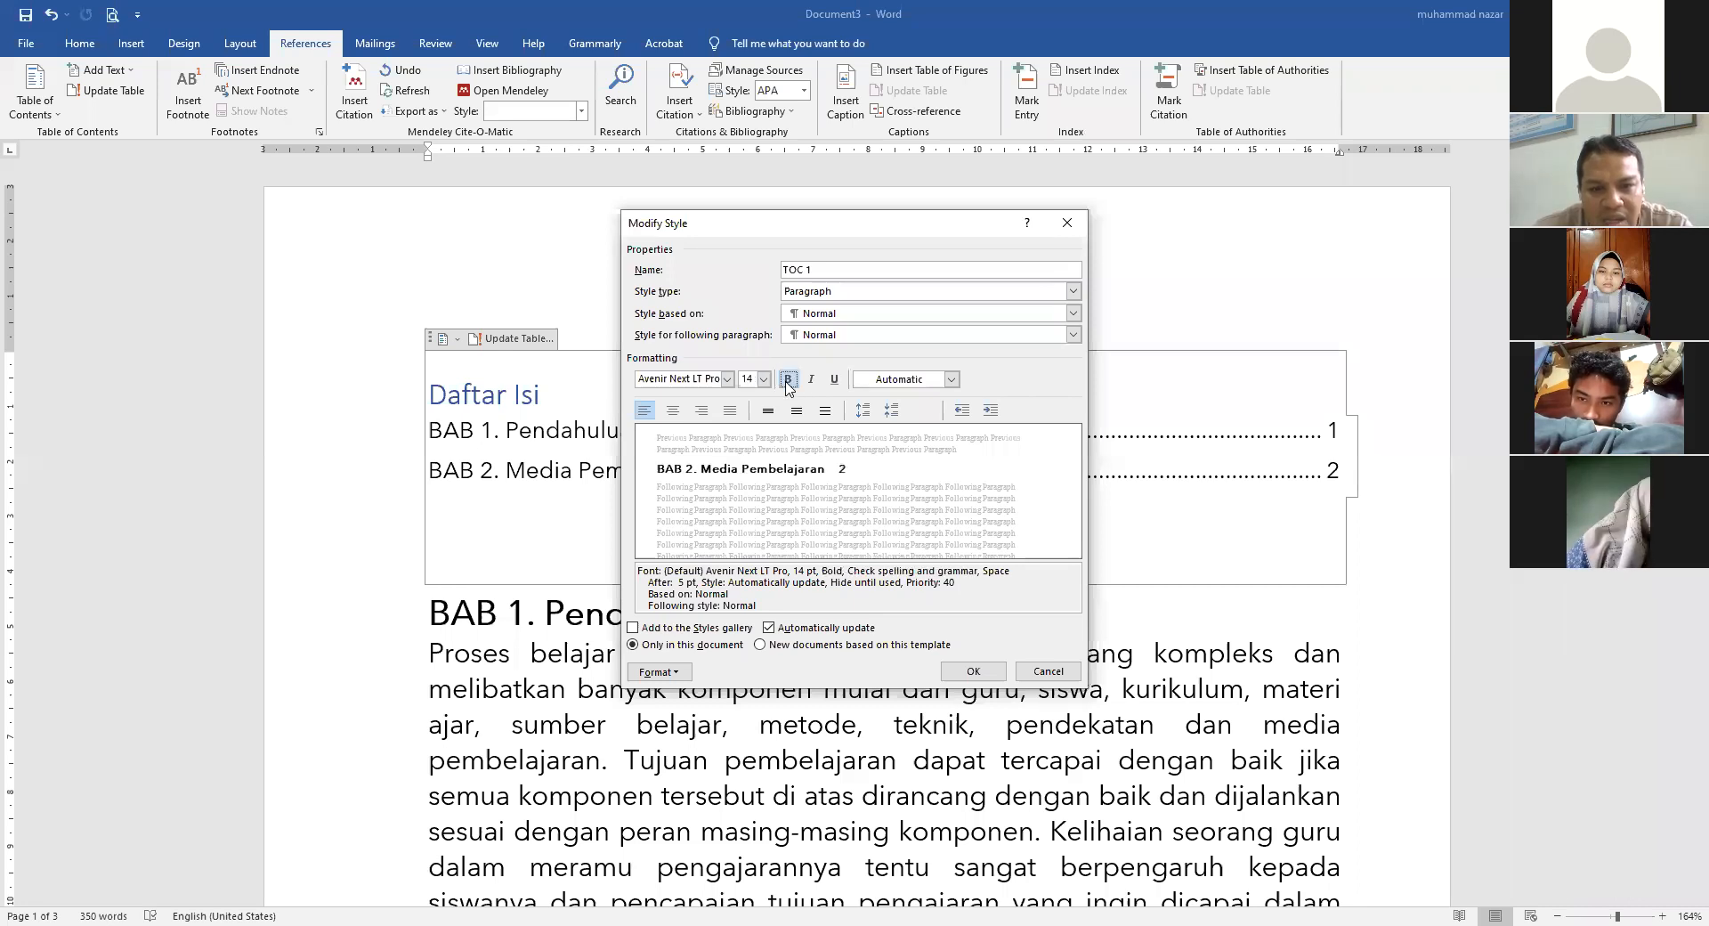
- Set the TOC 1 font color to the dark green Accent 6 shade and replace the existing table of contents
left_click(951, 380)
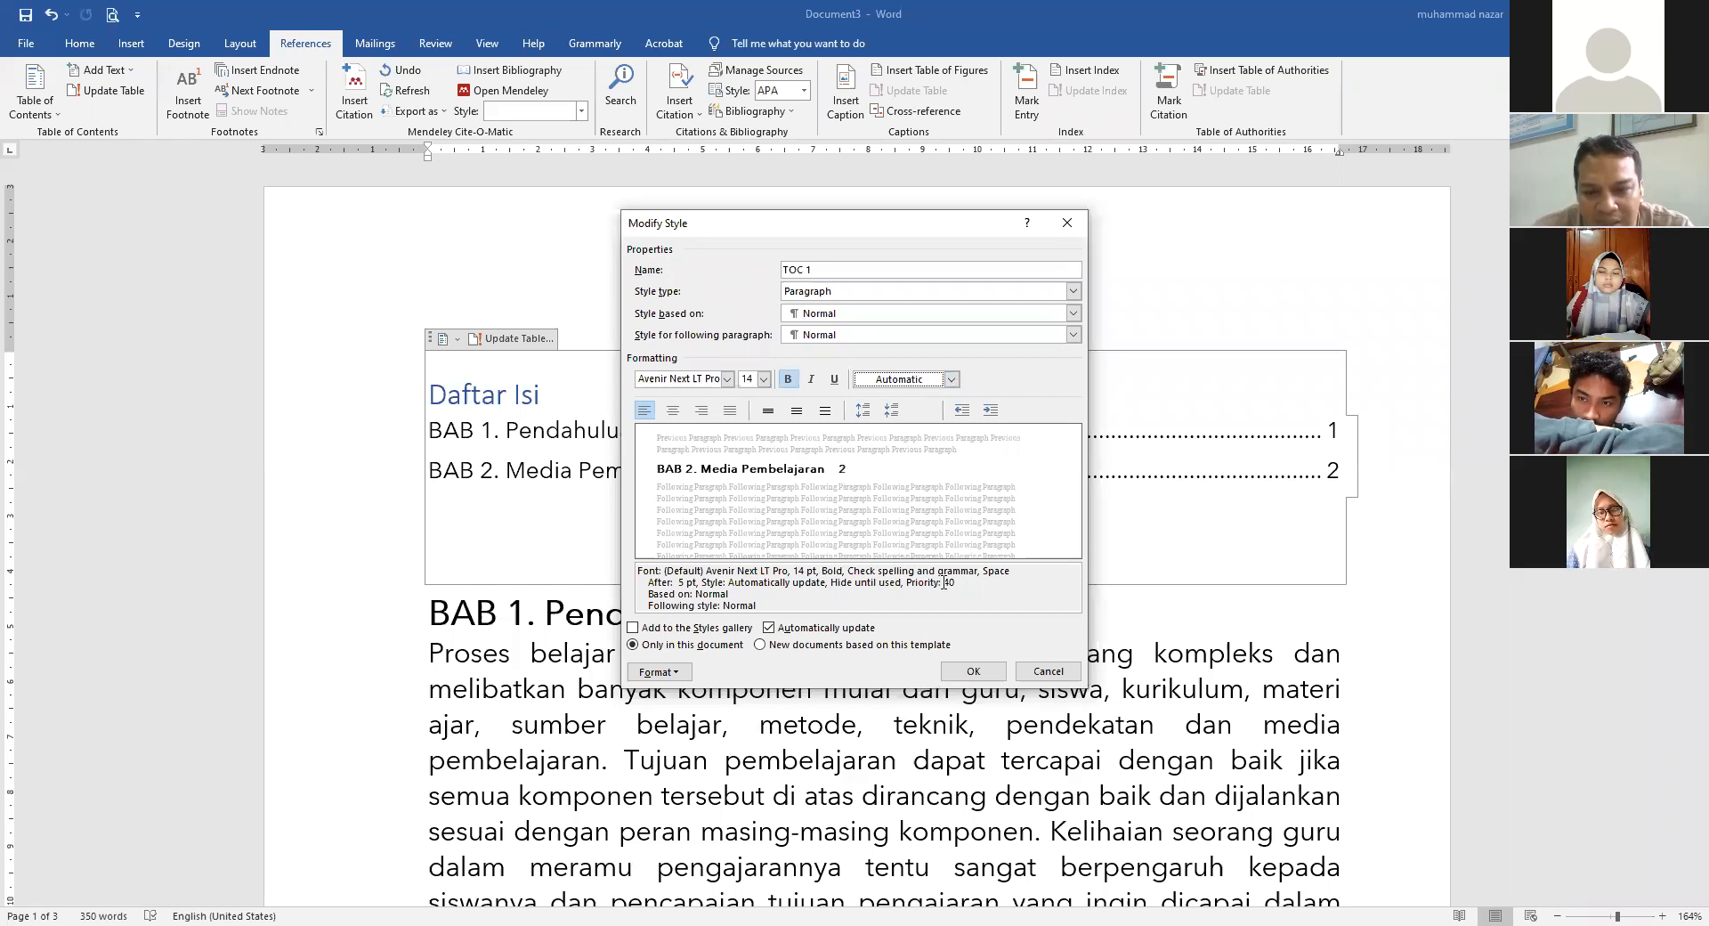
left_click(951, 379)
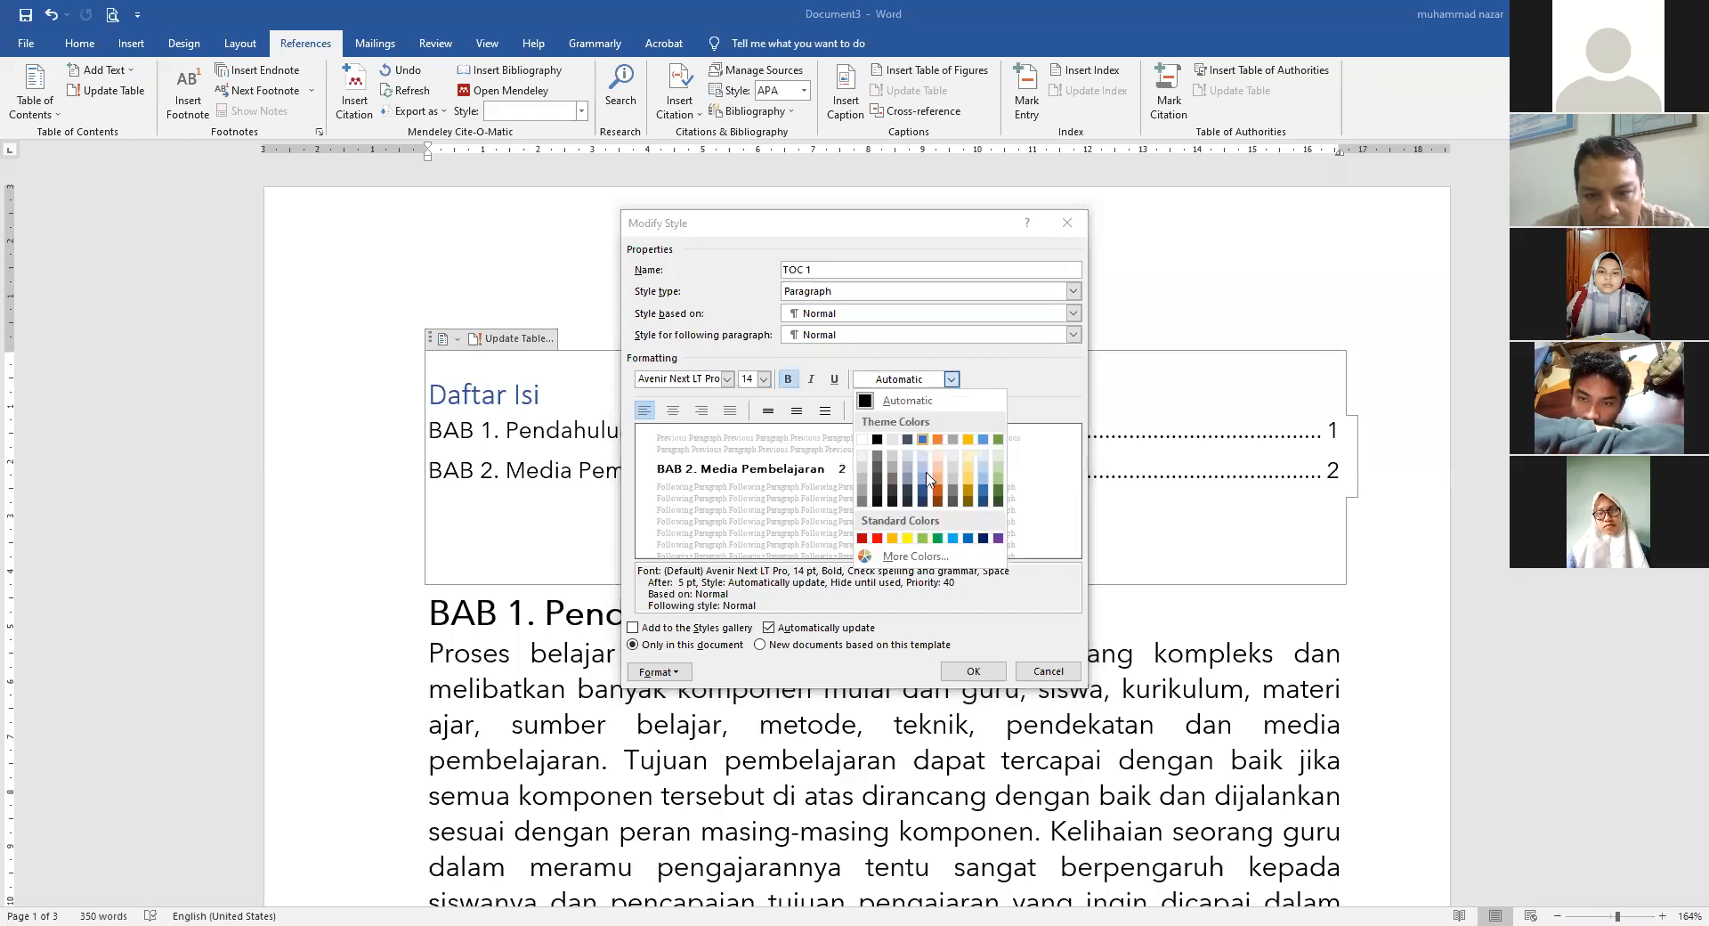
left_click(999, 492)
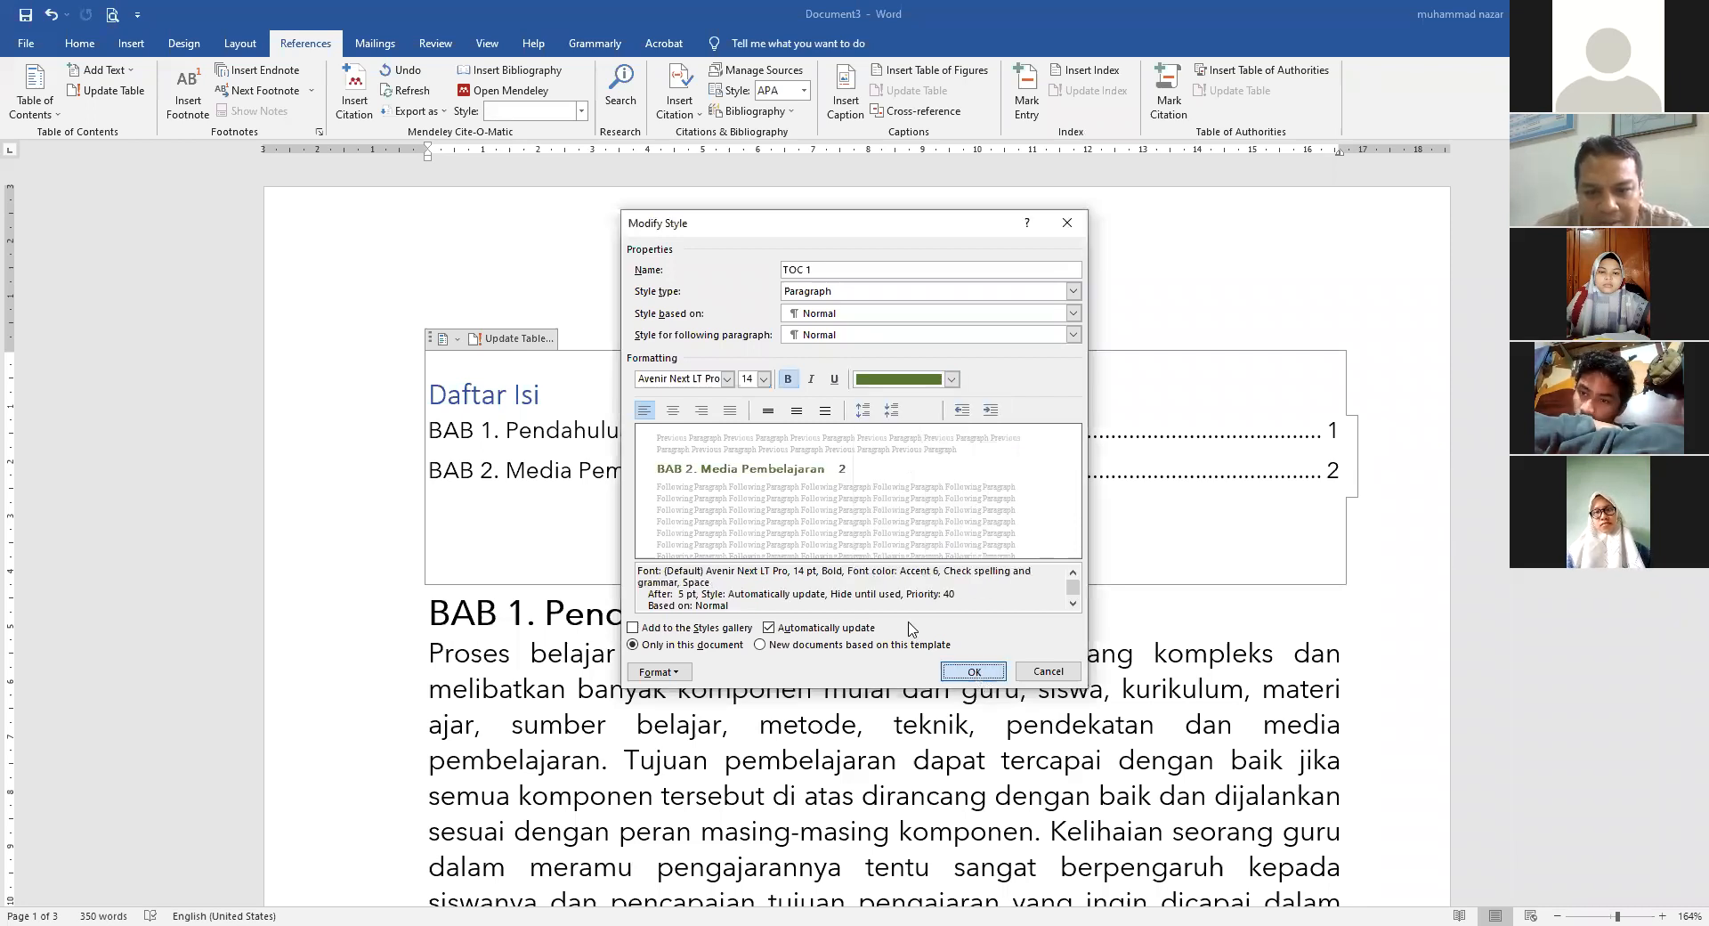
left_click(973, 671)
left_click(896, 607)
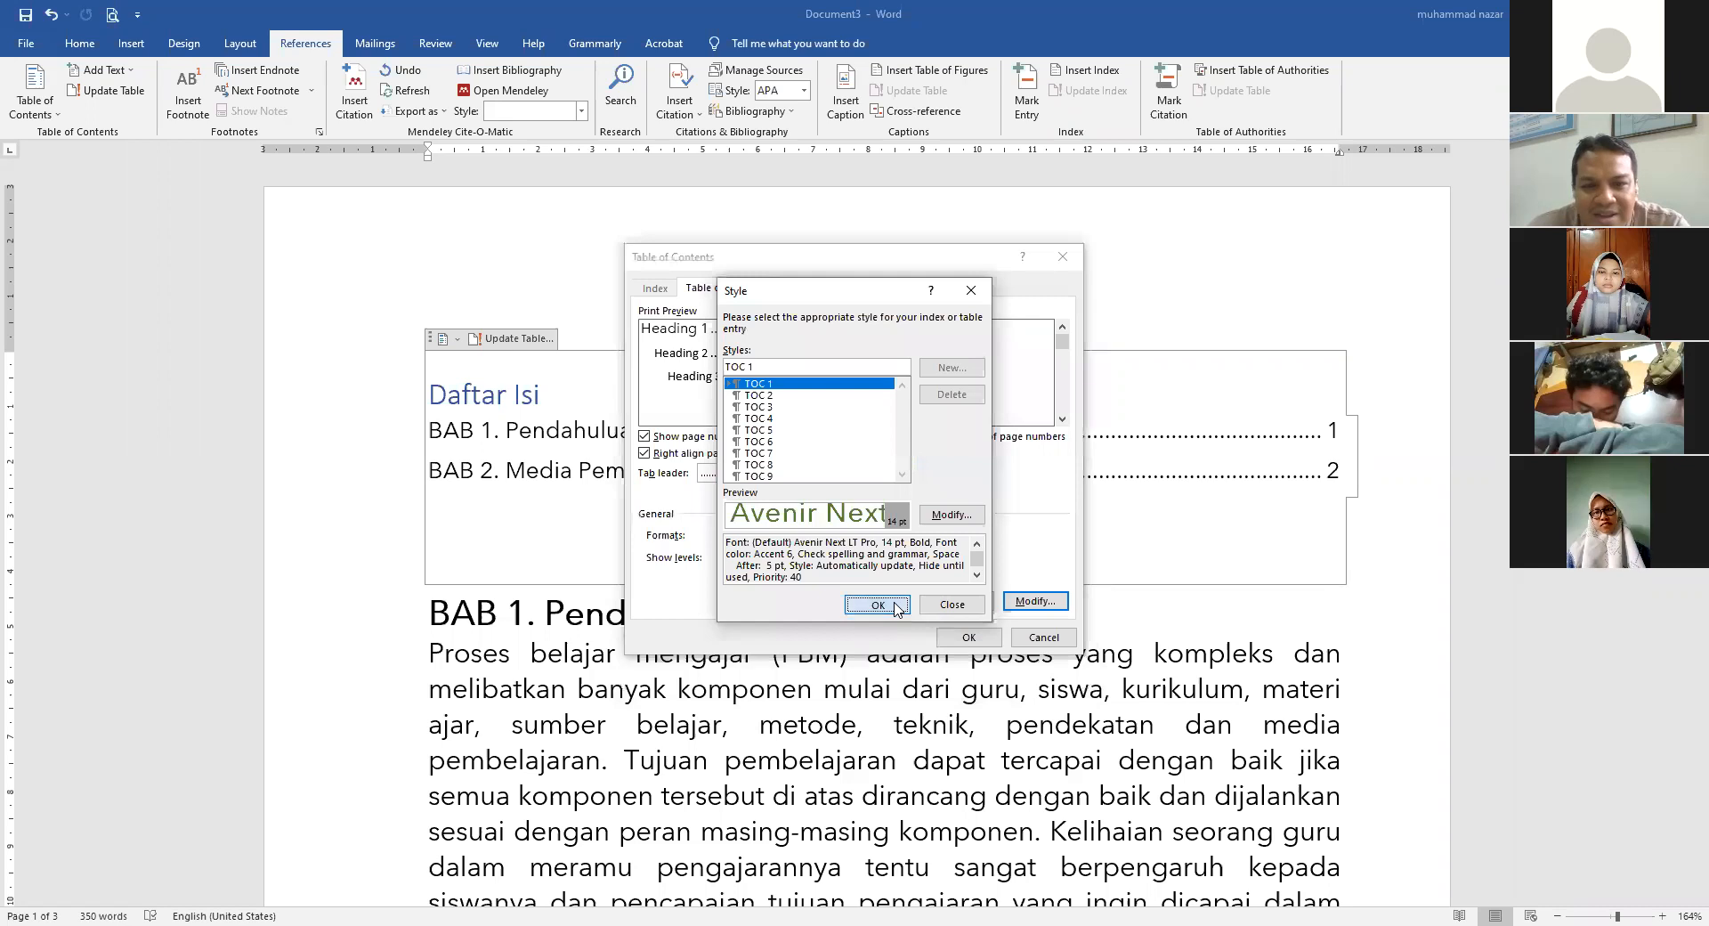
left_click(967, 636)
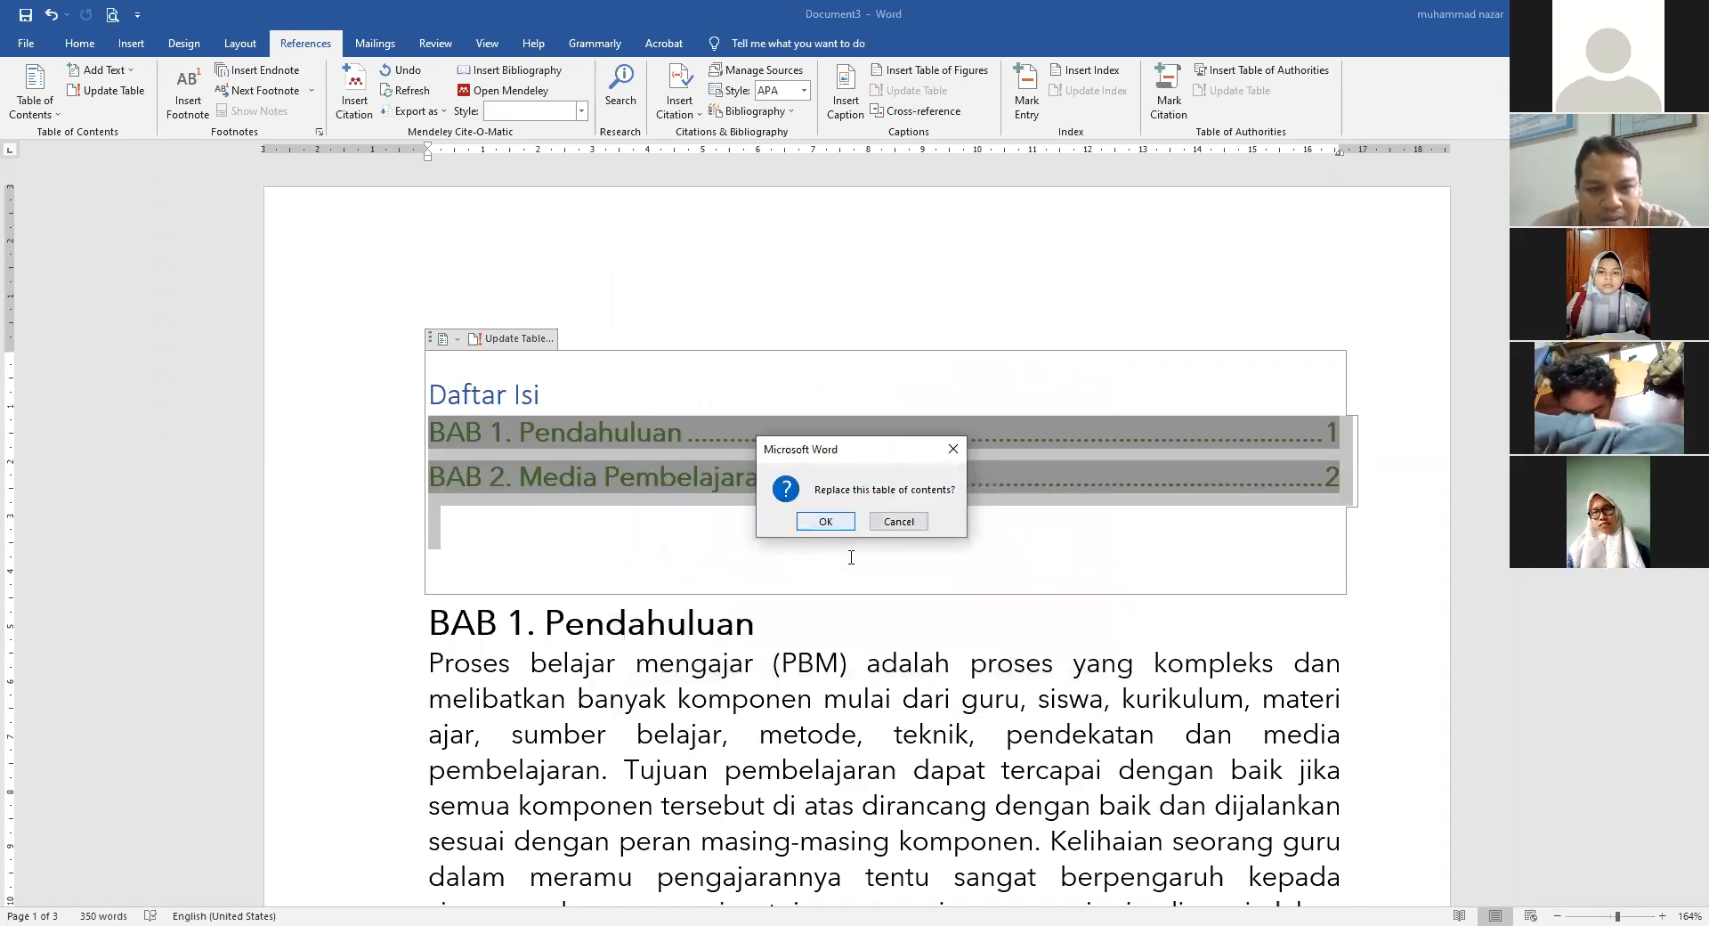
key("Return")
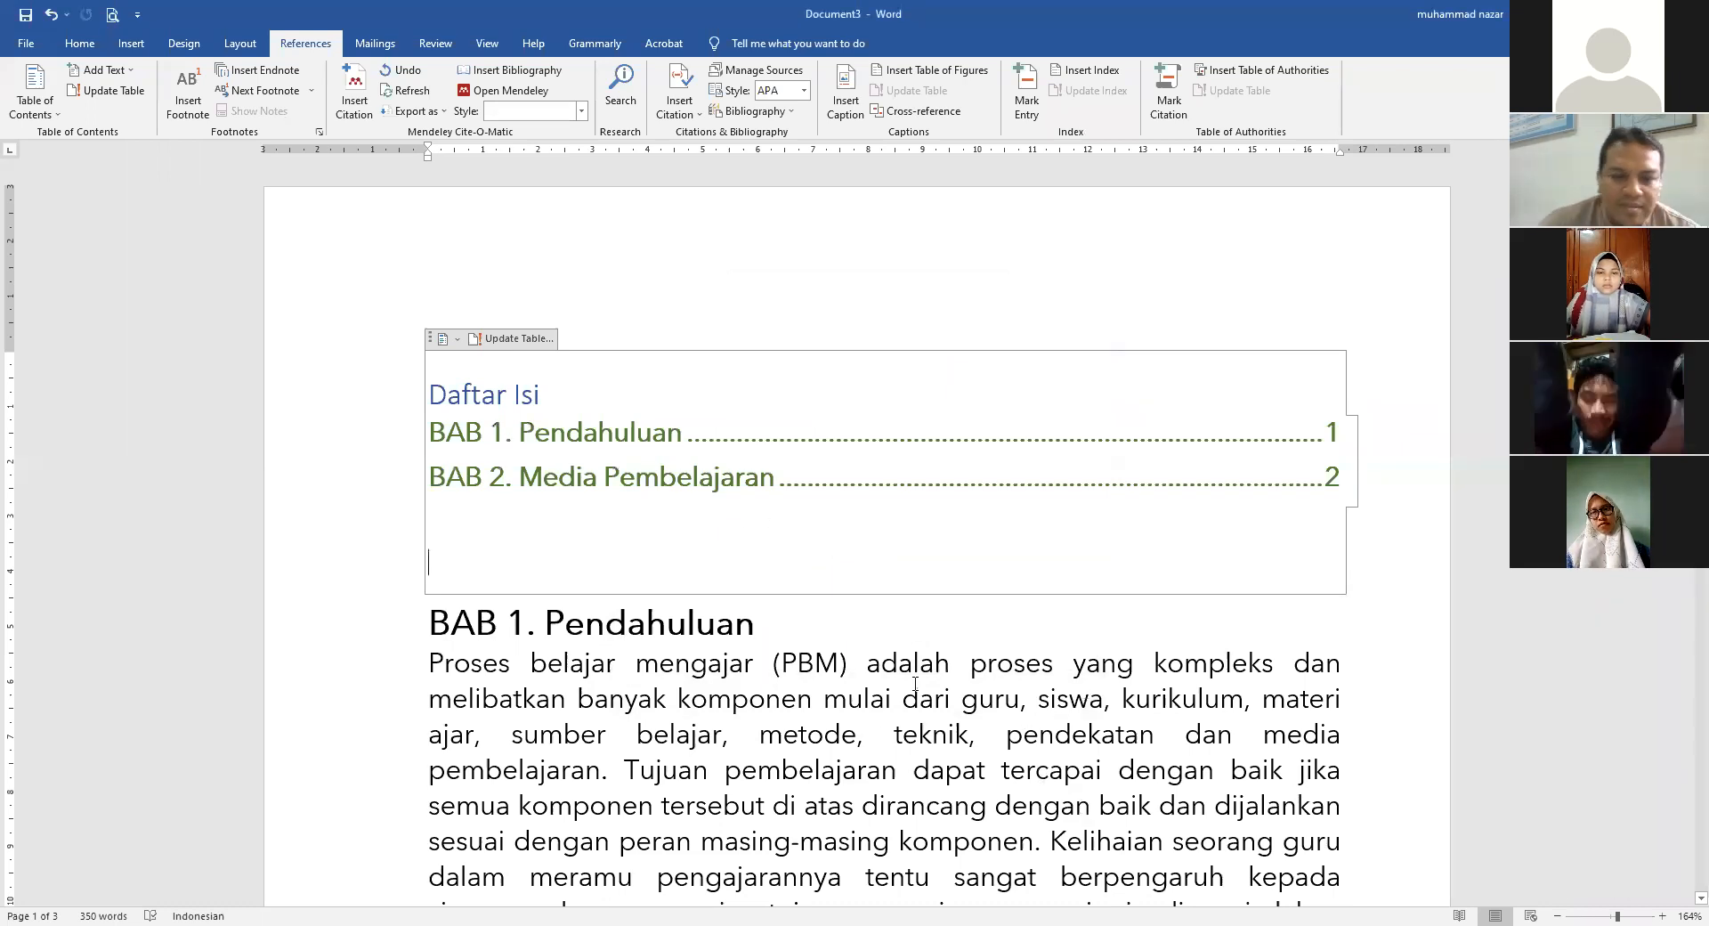
scroll(981, 646, "down", 10)
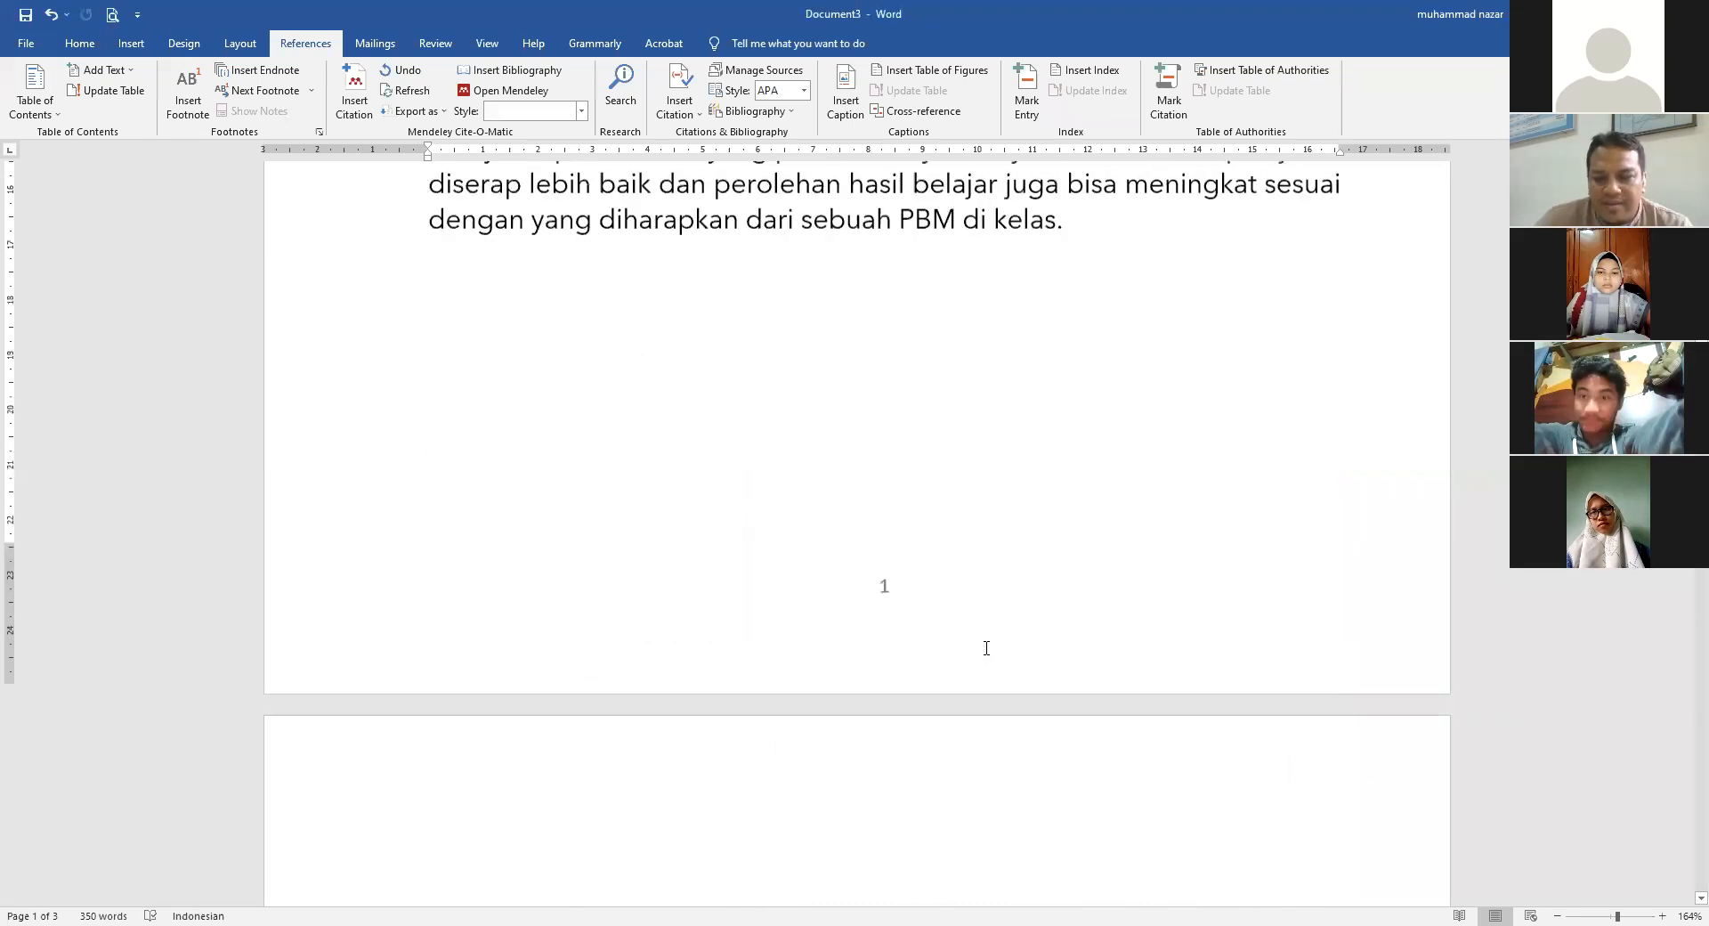
scroll(969, 643, "down", 5)
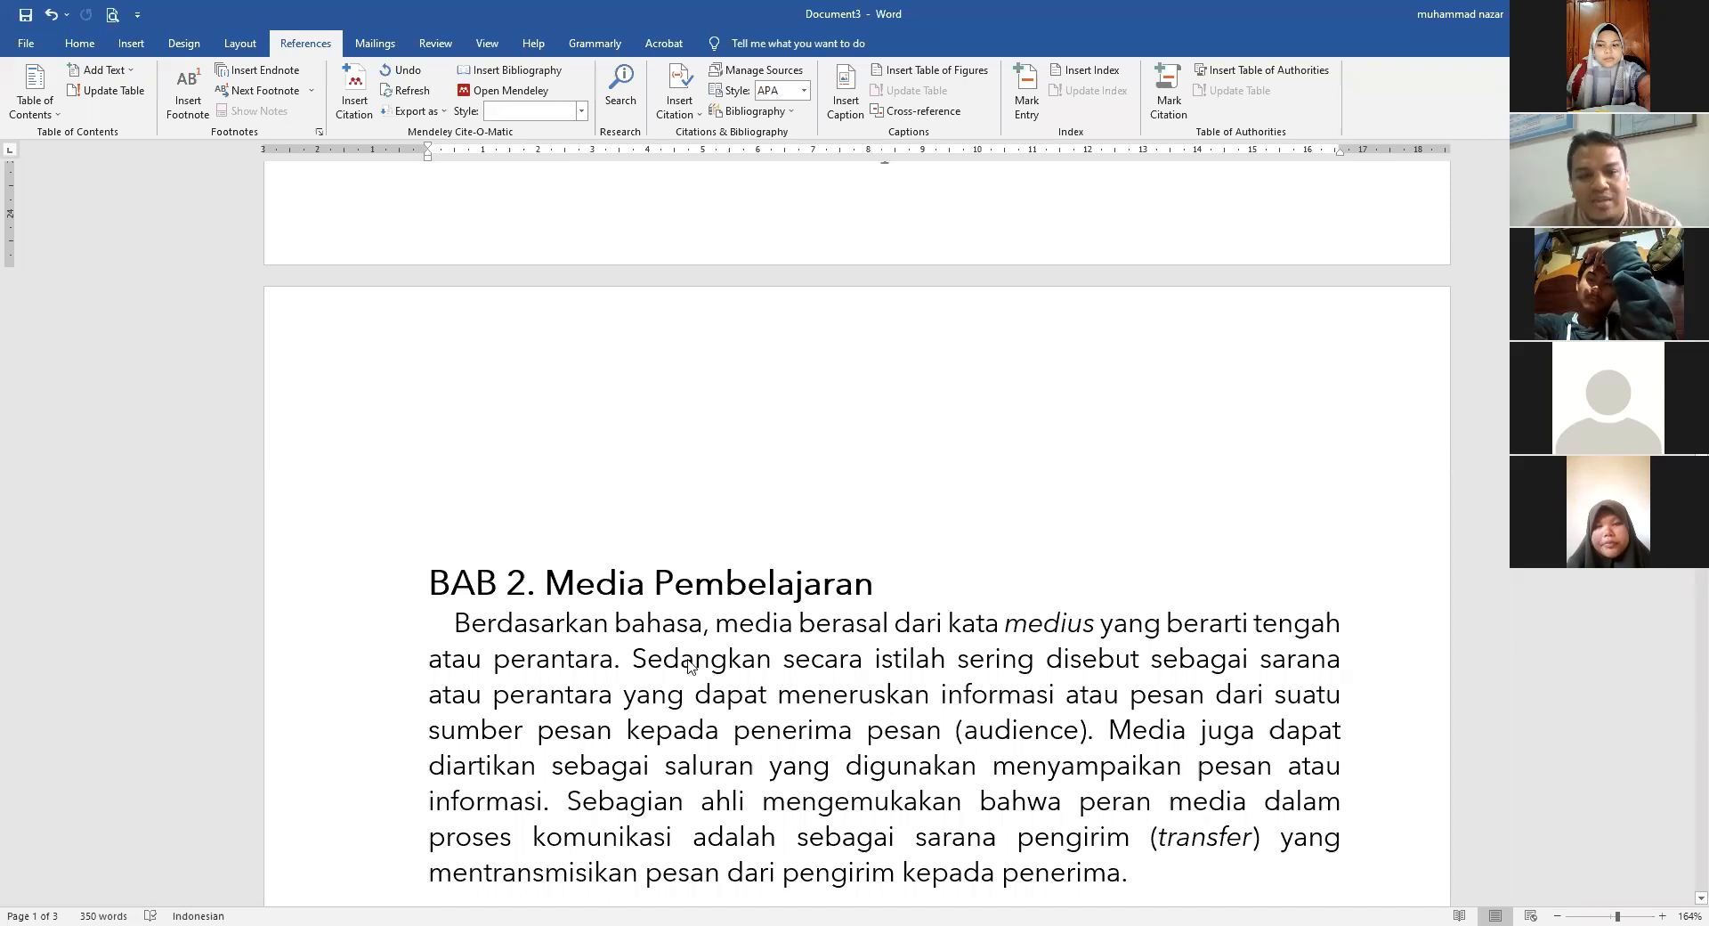
scroll(690, 663, "up", 10)
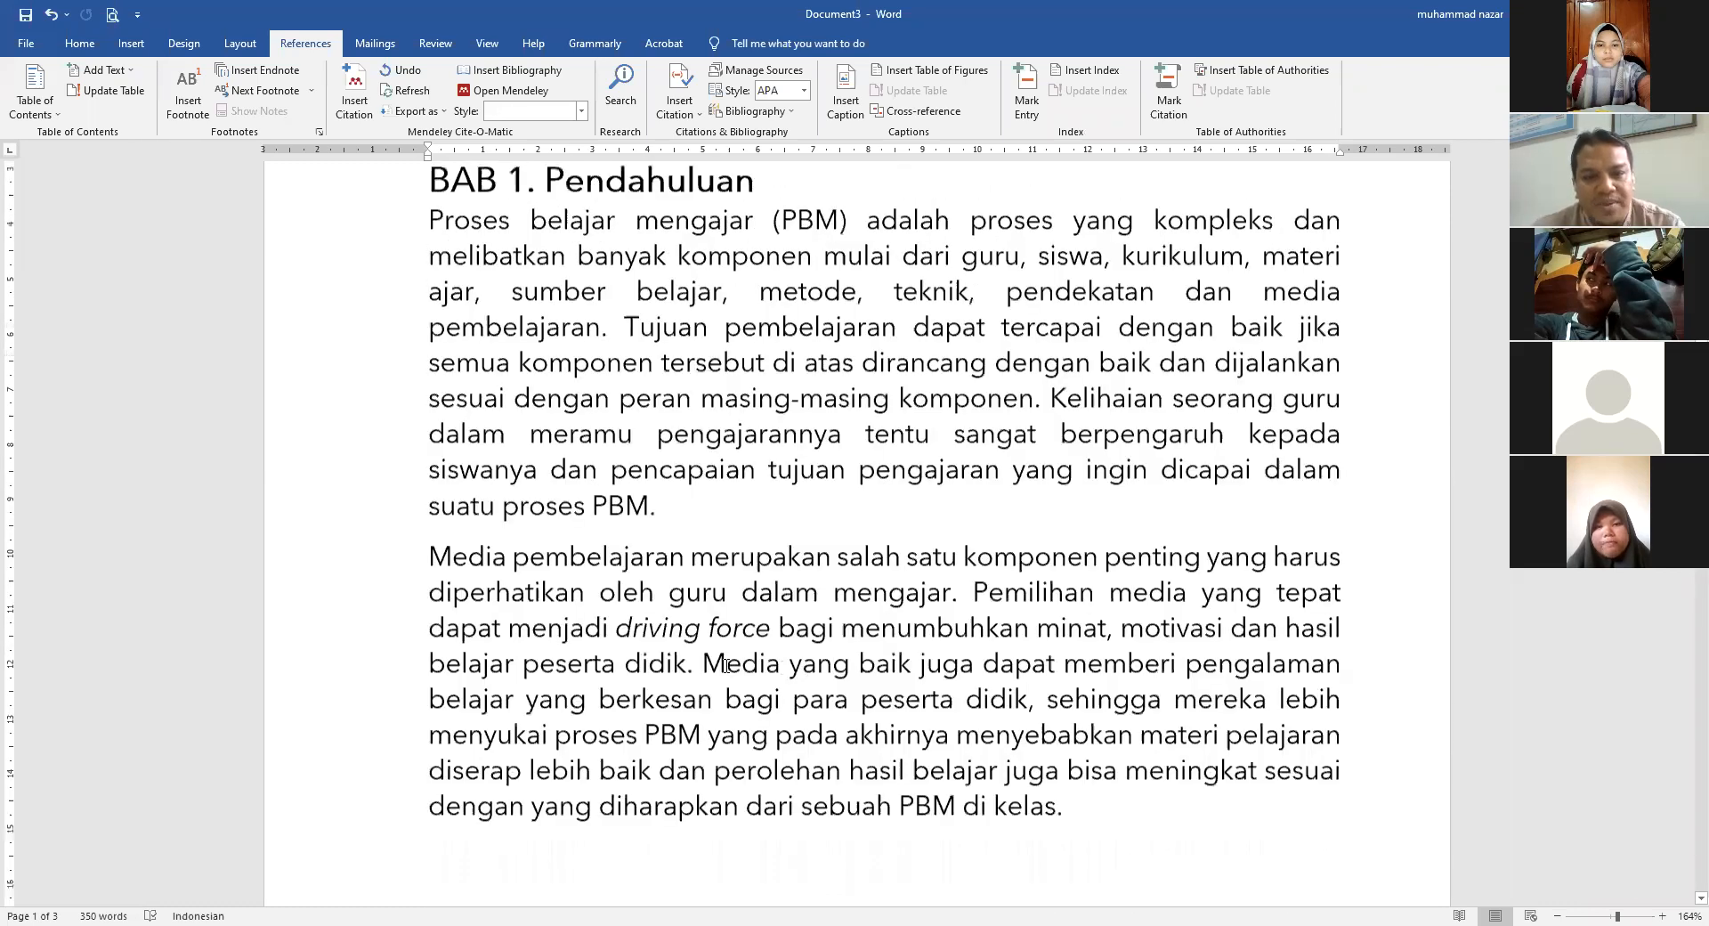
scroll(721, 664, "up", 5)
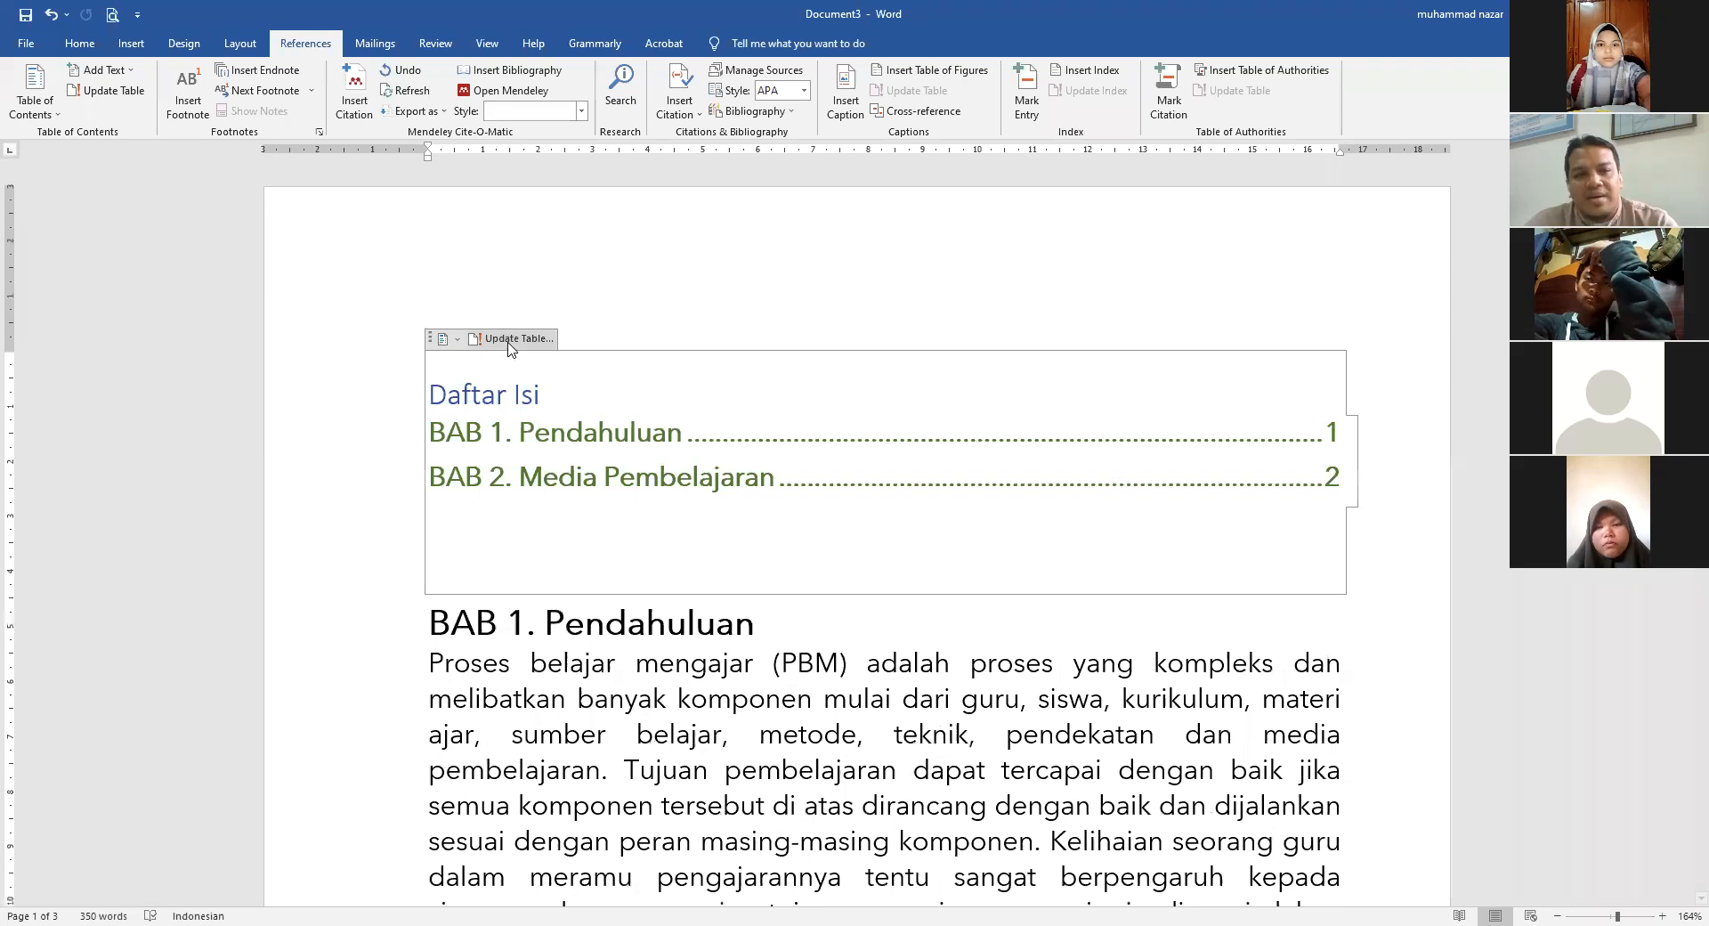